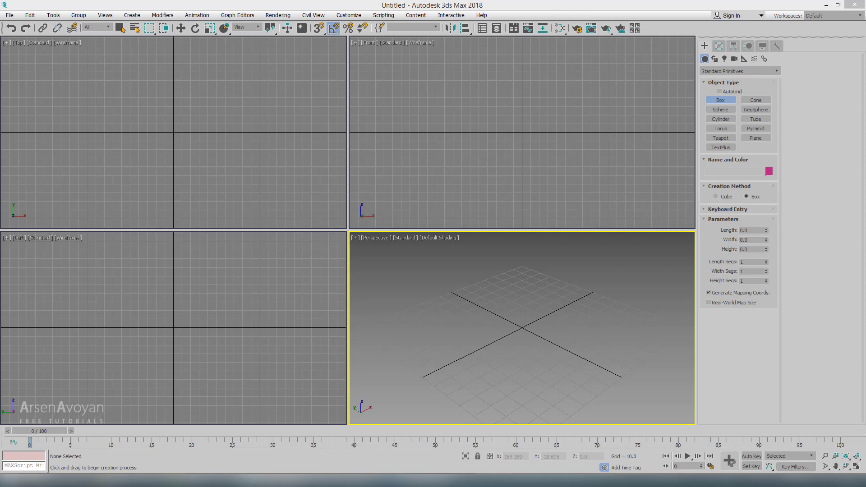
Switch to the 3ds Max 2016 session and make the Top view active
{"action": "left_click", "coordinate": [547, 151]}
{"action": "left_click", "coordinate": [560, 279]}
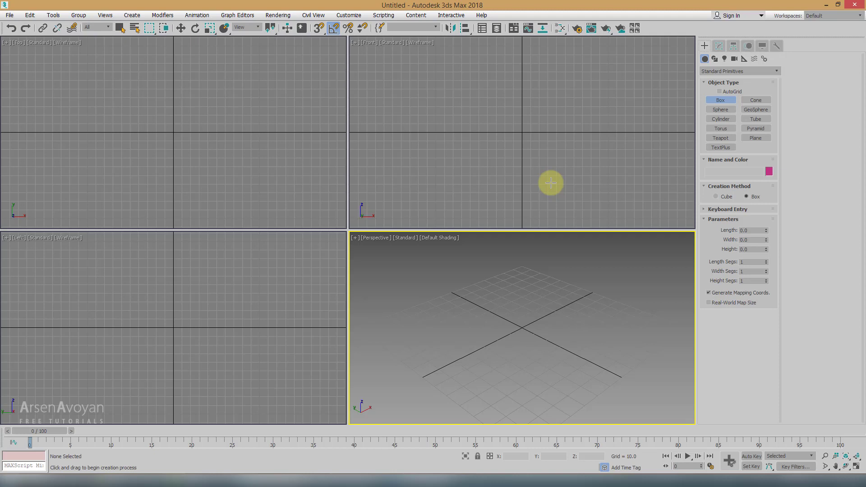
{"action": "right_click", "coordinate": [547, 205]}
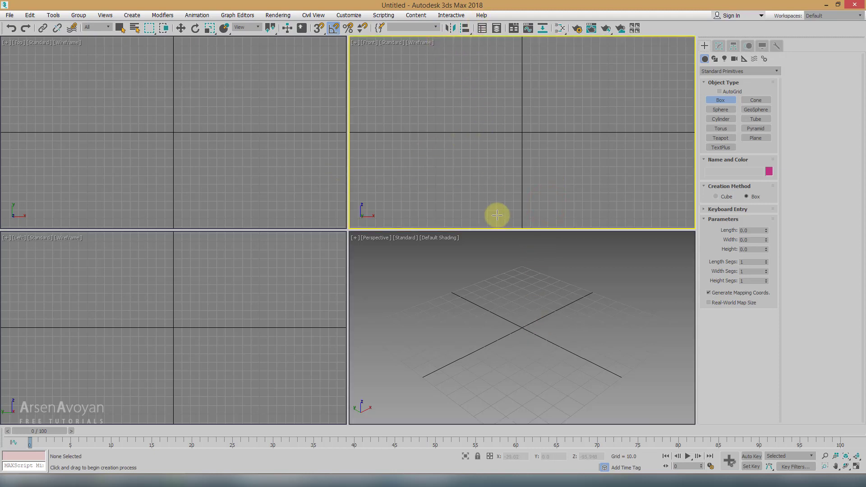
{"action": "left_click", "coordinate": [231, 478]}
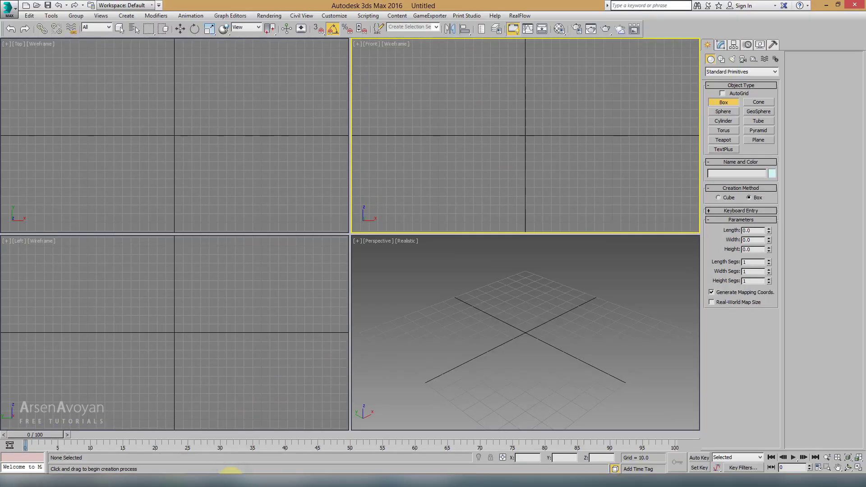
{"action": "left_click", "coordinate": [403, 356]}
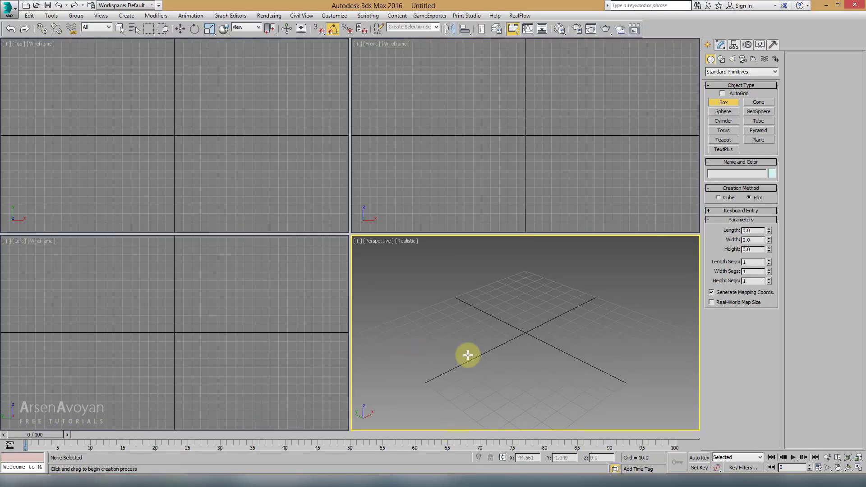
{"action": "left_click", "coordinate": [364, 96]}
{"action": "left_click", "coordinate": [338, 42]}
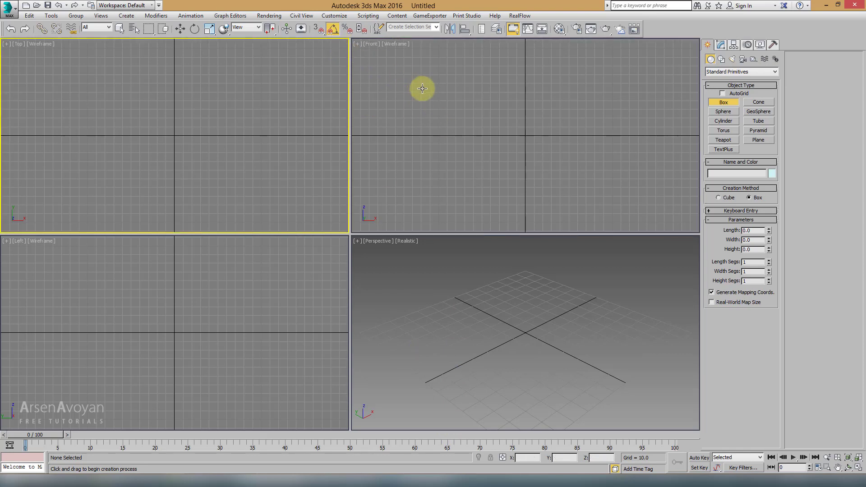
Try the GeoSphere, Cylinder and Teapot primitives, ending with Teapot chosen for creation
{"action": "left_click", "coordinate": [758, 112]}
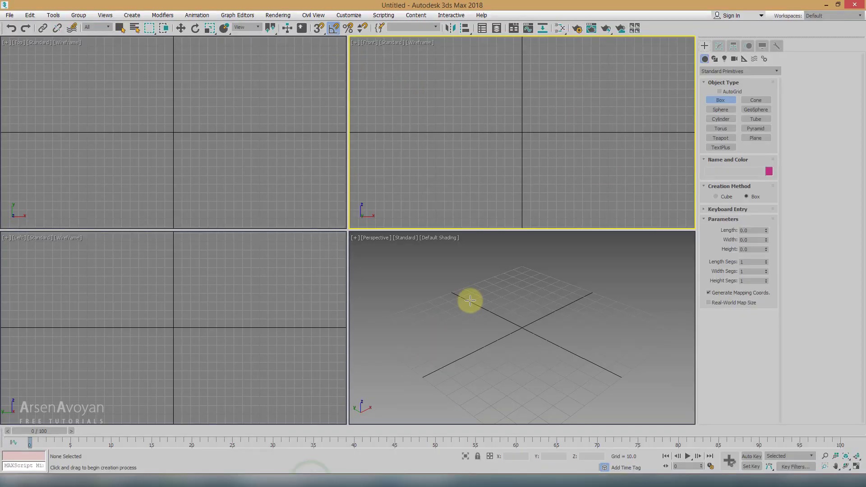
{"action": "left_click", "coordinate": [471, 301]}
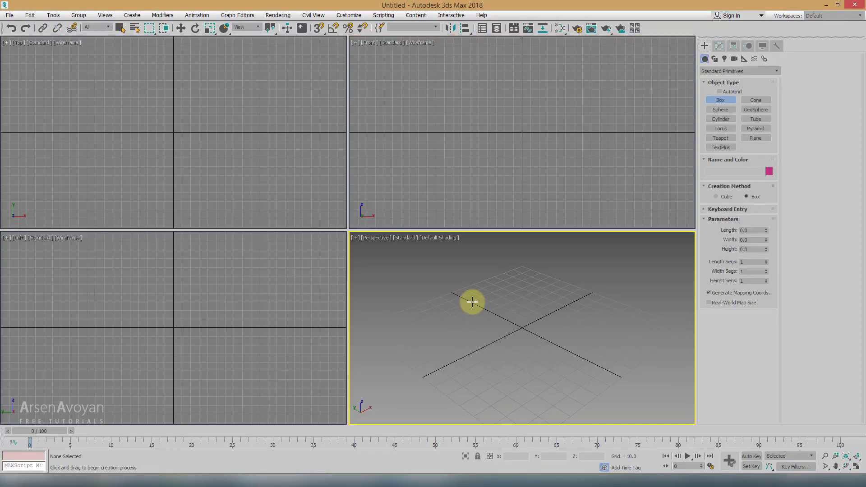
{"action": "left_click", "coordinate": [444, 224]}
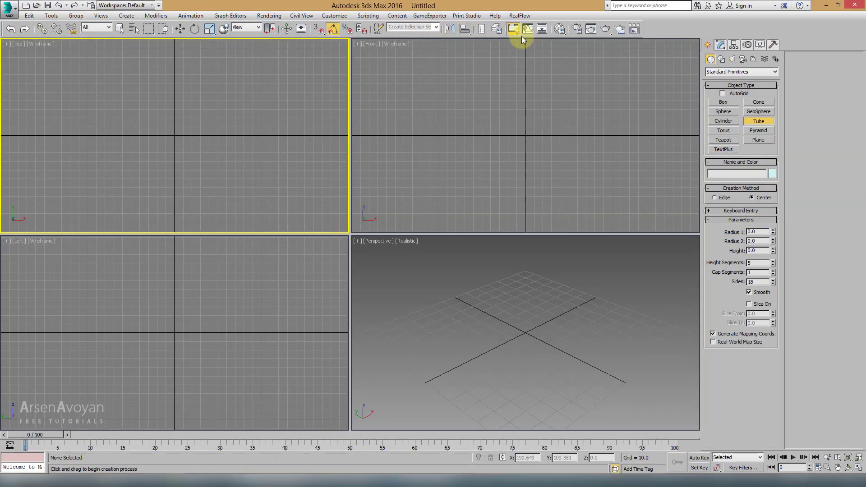
{"action": "left_click", "coordinate": [719, 121]}
{"action": "left_click", "coordinate": [723, 141]}
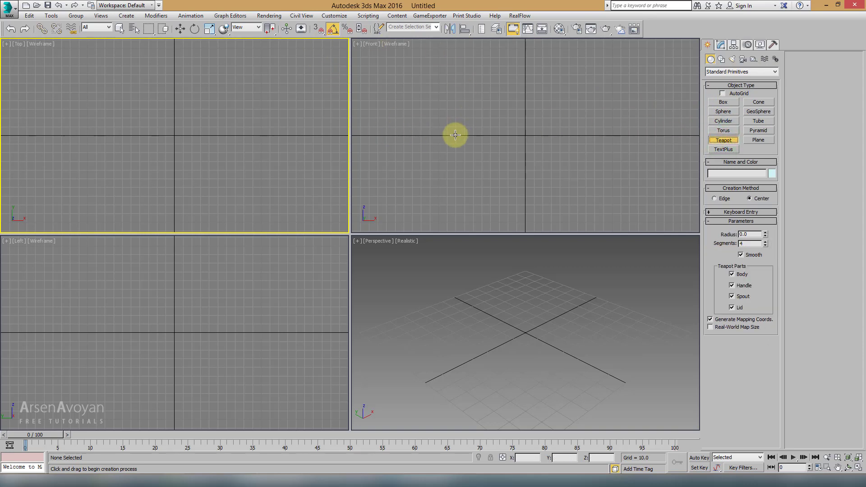
{"action": "left_click", "coordinate": [471, 295]}
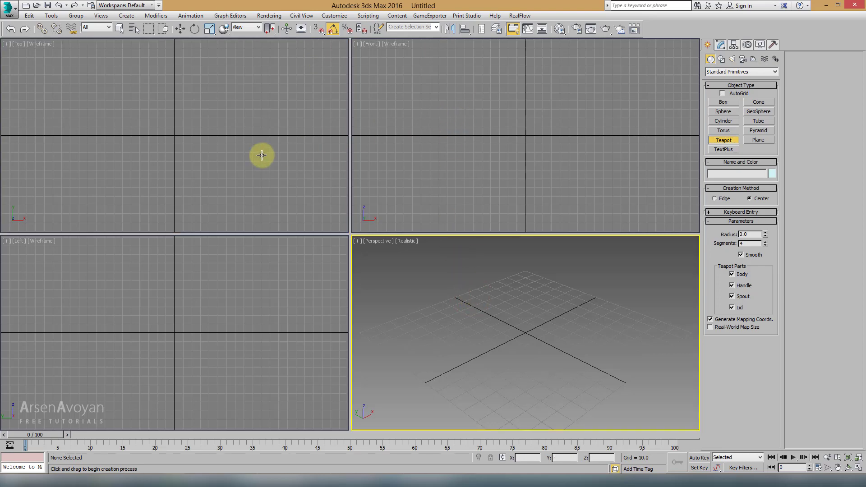
{"action": "left_click", "coordinate": [475, 186]}
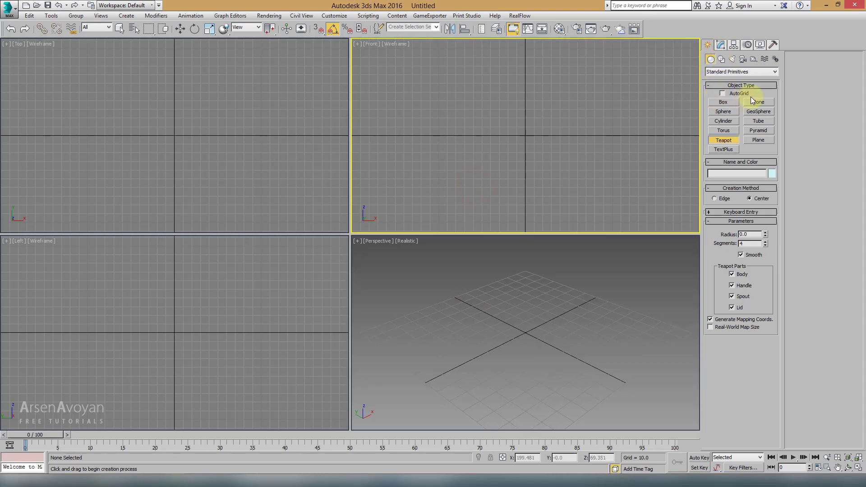
{"action": "right_click", "coordinate": [460, 146]}
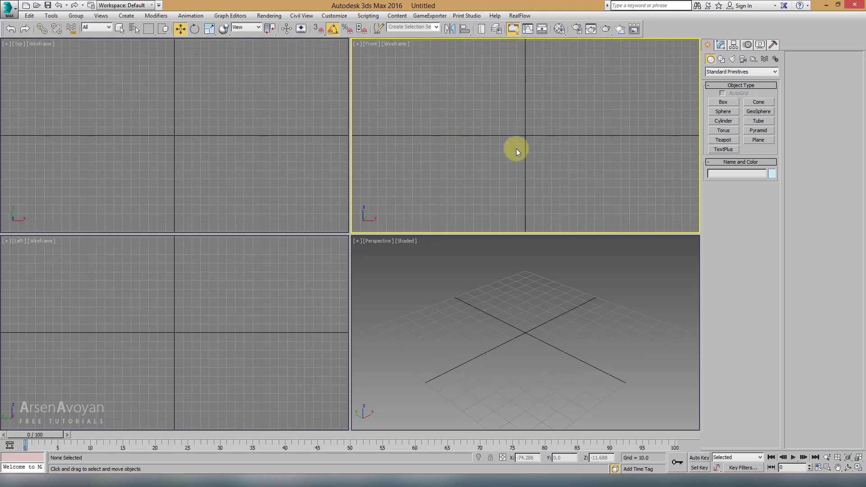
{"action": "left_click", "coordinate": [723, 139]}
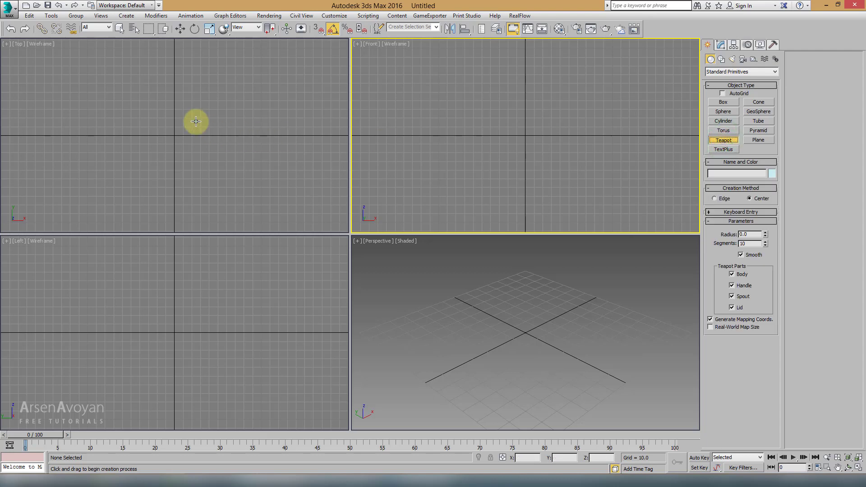
Drag out teapots of assorted sizes across the Top viewport grid
{"action": "mouse_move", "coordinate": [195, 121]}
{"action": "left_mouse_down"}
{"action": "mouse_move", "coordinate": [208, 122]}
{"action": "mouse_move", "coordinate": [217, 147]}
{"action": "mouse_move", "coordinate": [232, 145]}
{"action": "left_mouse_up"}
{"action": "left_click_drag", "start_coordinate": [205, 174], "coordinate": [223, 176]}
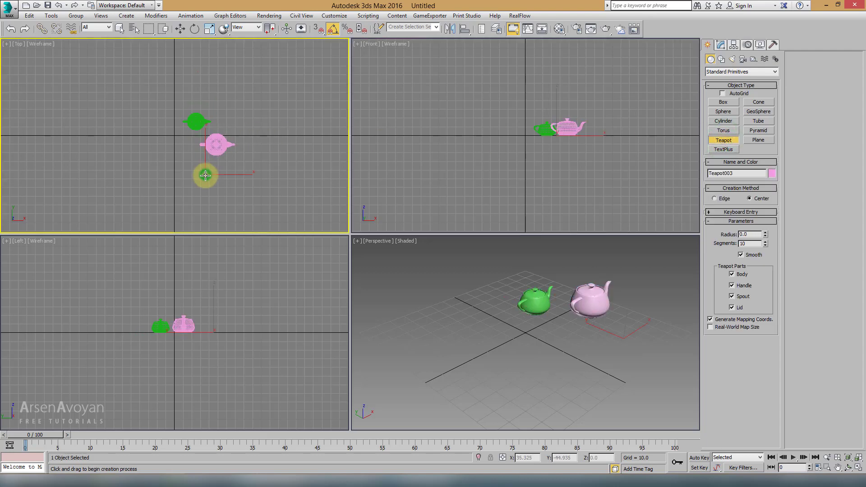
{"action": "mouse_move", "coordinate": [164, 168]}
{"action": "left_mouse_down"}
{"action": "mouse_move", "coordinate": [173, 168]}
{"action": "mouse_move", "coordinate": [156, 184]}
{"action": "left_mouse_up"}
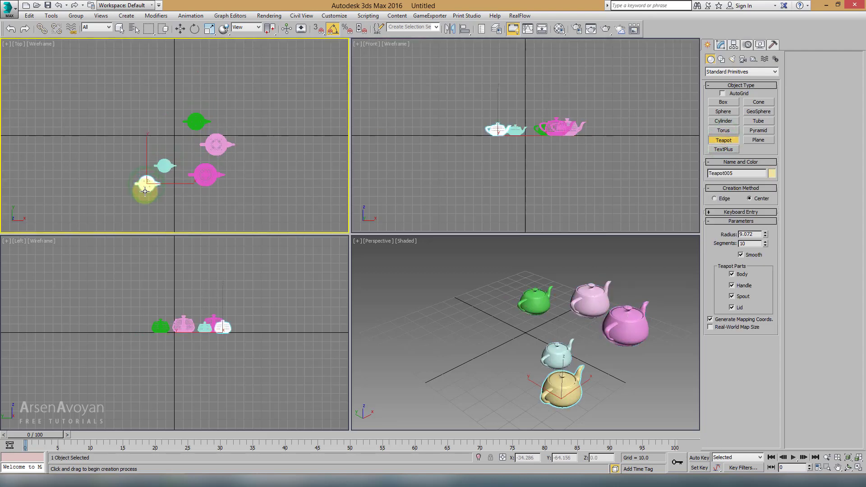
{"action": "mouse_move", "coordinate": [122, 156]}
{"action": "left_mouse_down"}
{"action": "mouse_move", "coordinate": [148, 129]}
{"action": "mouse_move", "coordinate": [168, 128]}
{"action": "left_mouse_up"}
{"action": "left_click_drag", "start_coordinate": [170, 88], "coordinate": [183, 88]}
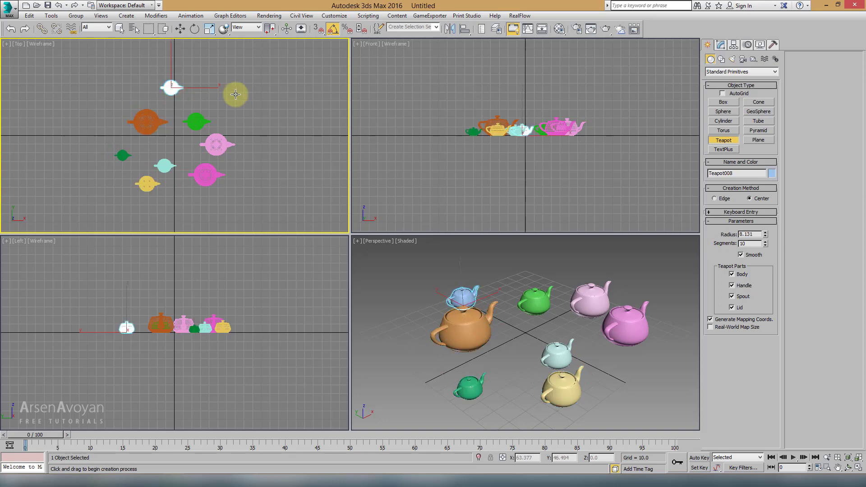
{"action": "left_click_drag", "start_coordinate": [235, 92], "coordinate": [250, 94]}
{"action": "left_click_drag", "start_coordinate": [269, 125], "coordinate": [282, 125]}
{"action": "left_click_drag", "start_coordinate": [281, 161], "coordinate": [281, 162]}
Exit teapot creation and maximize the Perspective view framing all the teapots
{"action": "right_click", "coordinate": [407, 289]}
{"action": "key", "text": "alt+w"}
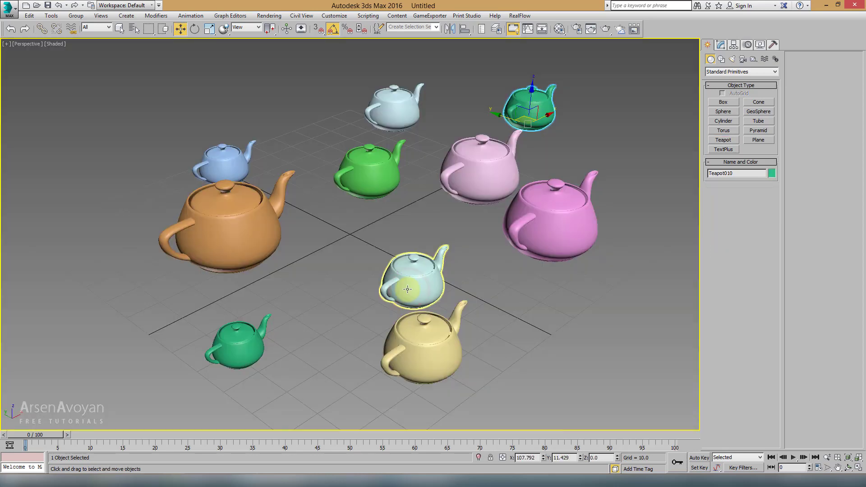
{"action": "mouse_move", "coordinate": [408, 290]}
{"action": "middle_mouse_down"}
{"action": "mouse_move", "coordinate": [371, 235]}
{"action": "mouse_move", "coordinate": [411, 232]}
{"action": "middle_mouse_up"}
{"action": "scroll", "coordinate": [412, 232], "scroll_direction": "down", "scroll_amount": 3}
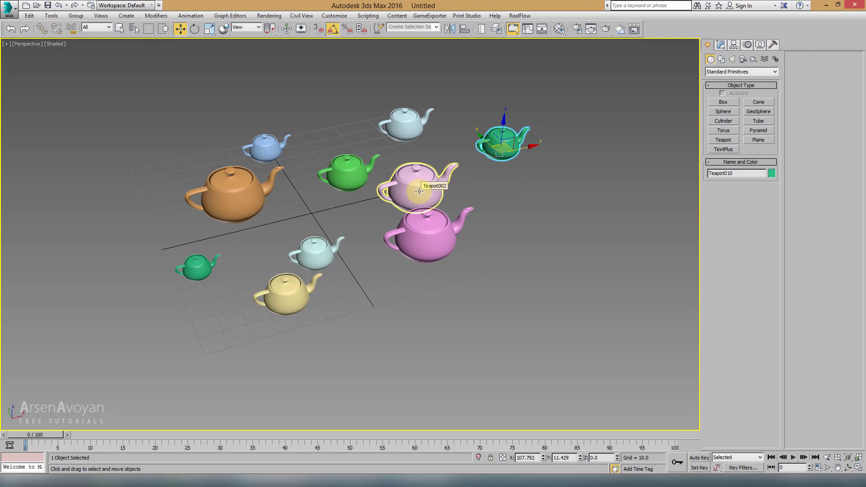
{"action": "middle_click_drag", "start_coordinate": [502, 180], "coordinate": [503, 183]}
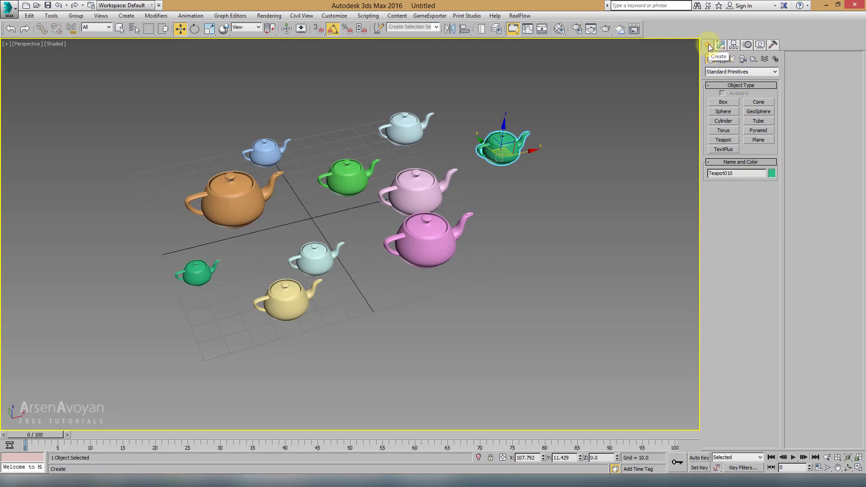
Select Teapot004 in the Modify panel and pick a light blue object colour
{"action": "left_click", "coordinate": [722, 44]}
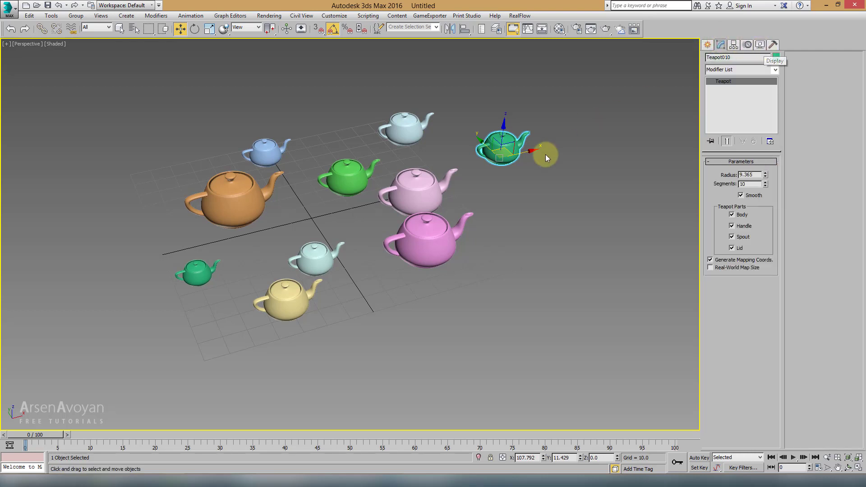
{"action": "left_click", "coordinate": [500, 196]}
{"action": "left_click", "coordinate": [460, 225]}
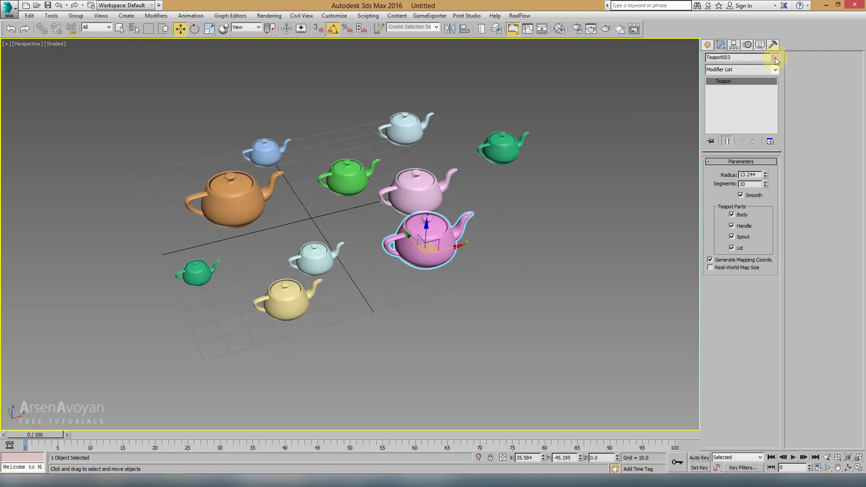
{"action": "left_click", "coordinate": [321, 262]}
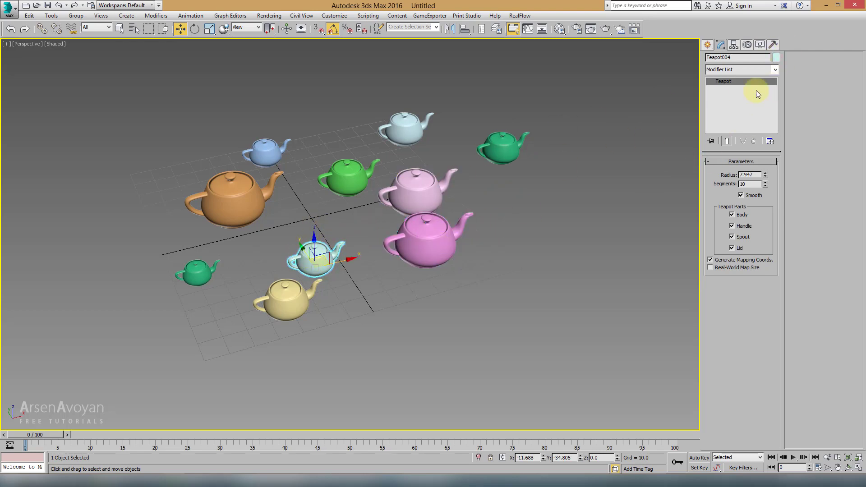
{"action": "left_click", "coordinate": [776, 56]}
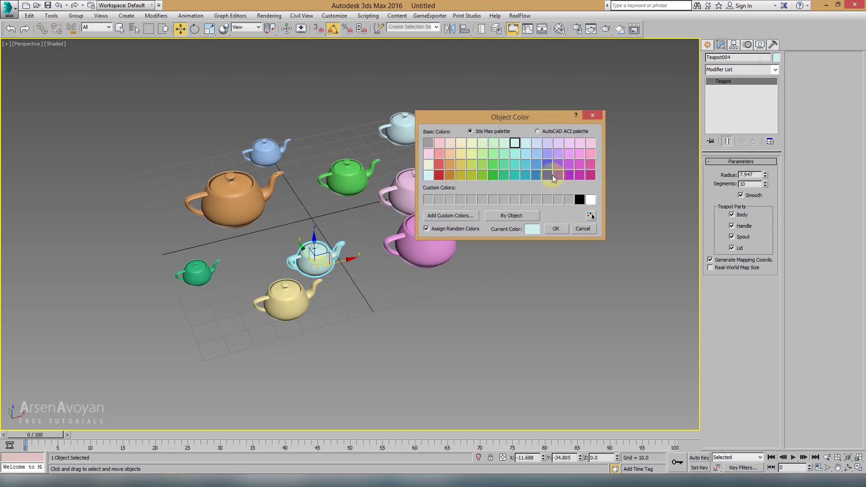
{"action": "left_click", "coordinate": [551, 229]}
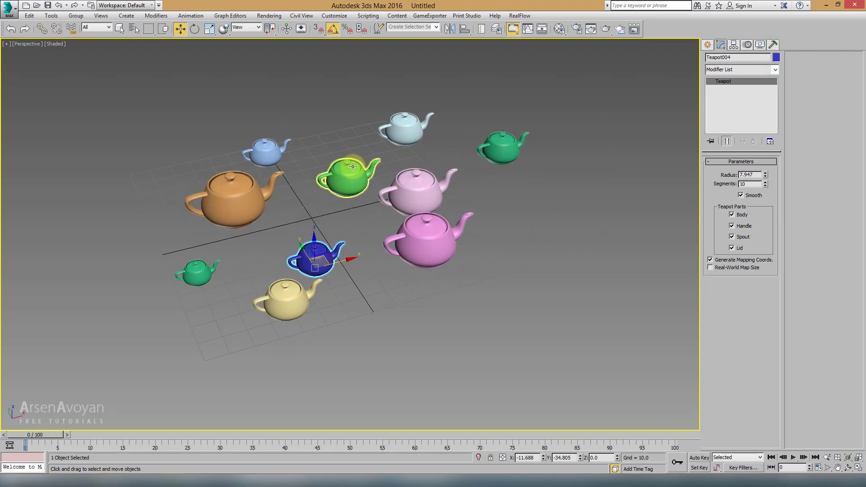
{"action": "left_click", "coordinate": [776, 57]}
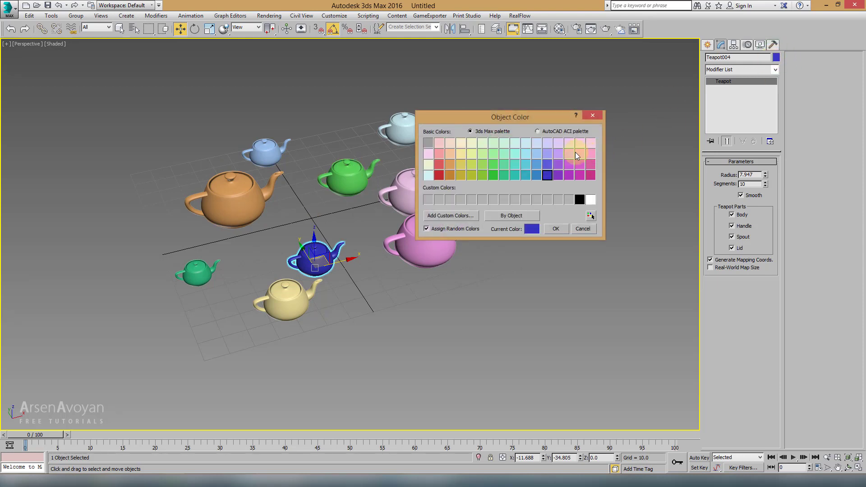
{"action": "left_click", "coordinate": [528, 144]}
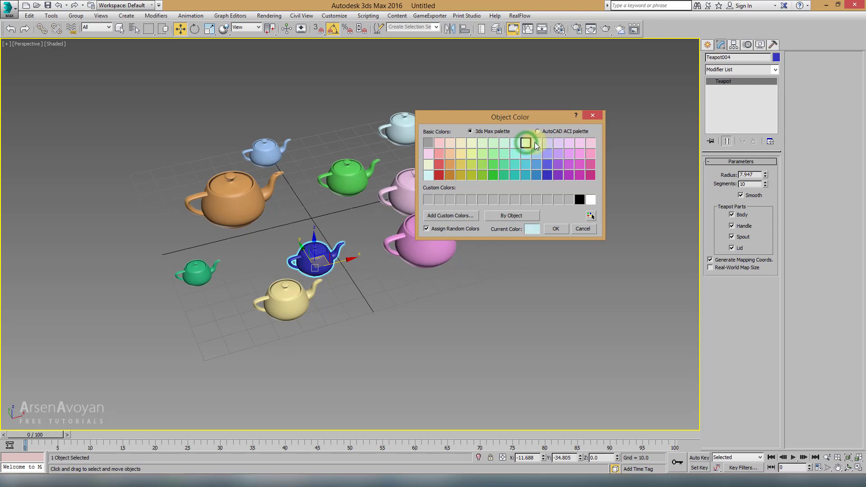
{"action": "left_click", "coordinate": [536, 144]}
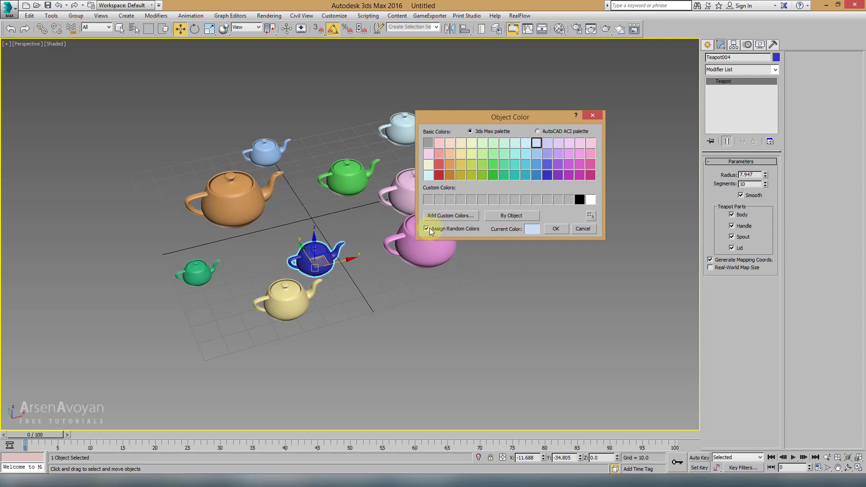
Confirm the light blue colour, then delete all teapots and restore the four-view layout
{"action": "left_click", "coordinate": [560, 230]}
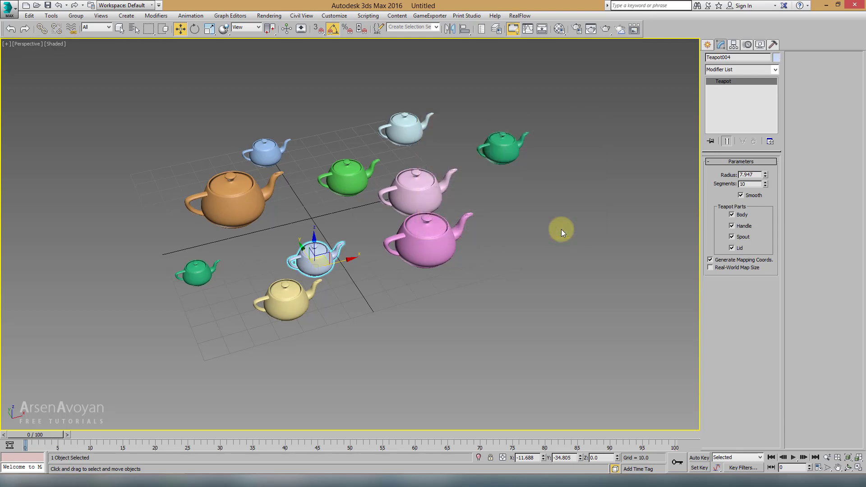
{"action": "left_click_drag", "start_coordinate": [99, 345], "coordinate": [94, 358]}
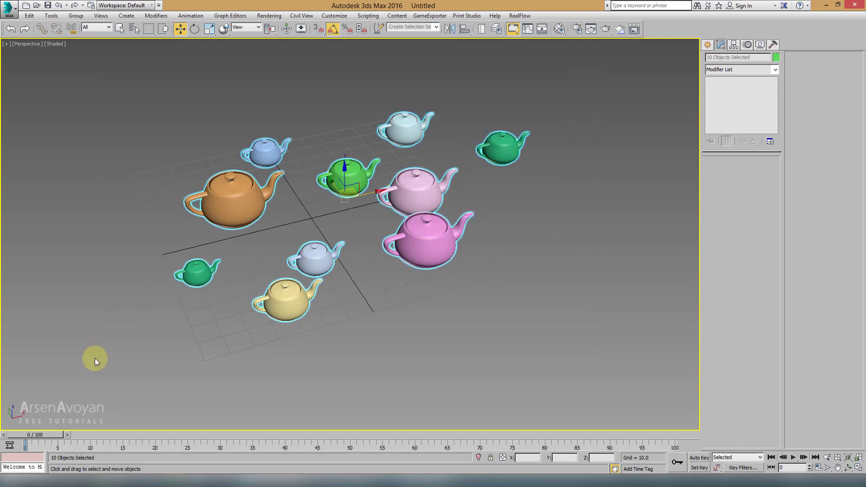
{"action": "key", "text": "Delete"}
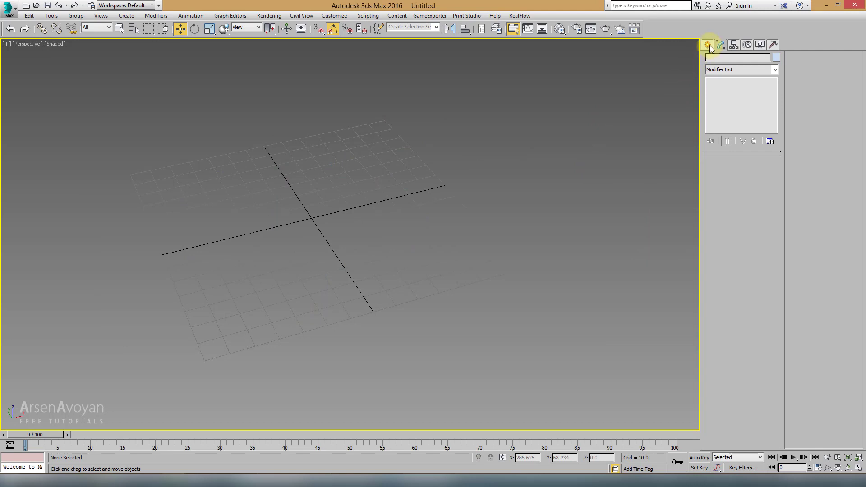
{"action": "left_click", "coordinate": [707, 44]}
{"action": "key", "text": "alt+w"}
Drag out spheres of varying sizes across the Top viewport grid
{"action": "left_click", "coordinate": [723, 112]}
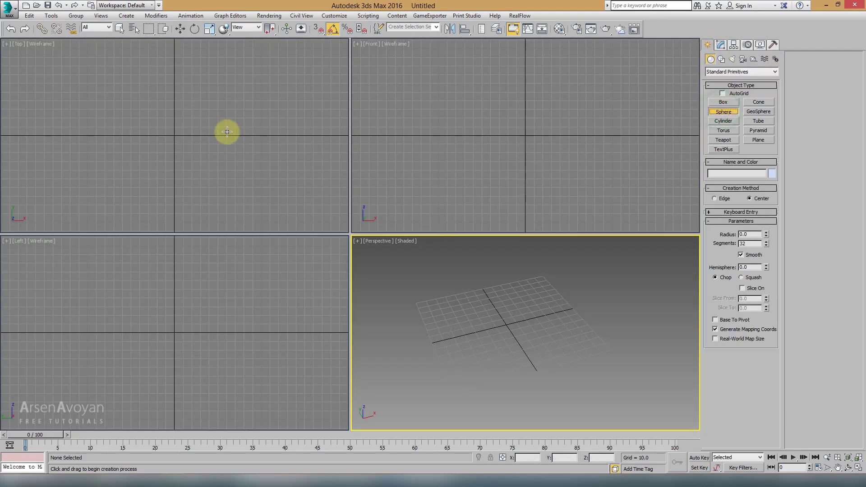
{"action": "left_click_drag", "start_coordinate": [220, 123], "coordinate": [223, 131]}
{"action": "left_click_drag", "start_coordinate": [174, 110], "coordinate": [140, 137]}
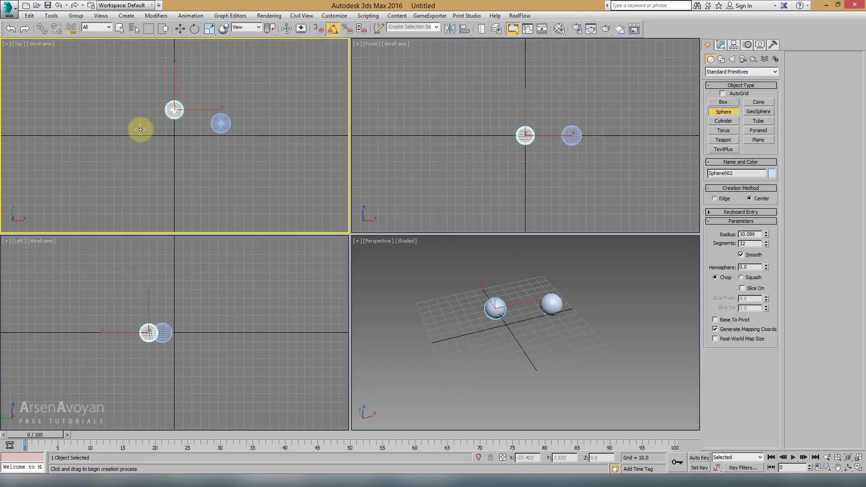
{"action": "mouse_move", "coordinate": [198, 153]}
{"action": "left_mouse_down"}
{"action": "mouse_move", "coordinate": [197, 162]}
{"action": "mouse_move", "coordinate": [162, 177]}
{"action": "left_mouse_up"}
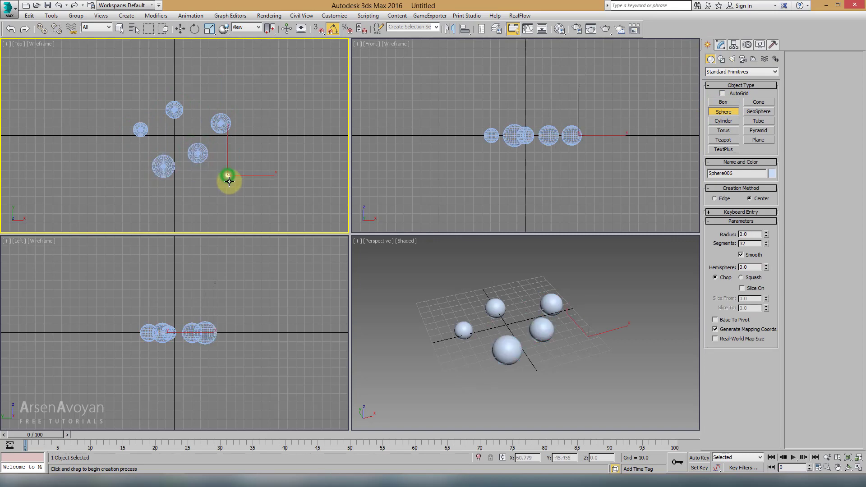
{"action": "left_click_drag", "start_coordinate": [227, 175], "coordinate": [227, 182]}
{"action": "left_click_drag", "start_coordinate": [230, 62], "coordinate": [230, 86]}
{"action": "left_click_drag", "start_coordinate": [135, 88], "coordinate": [150, 89]}
{"action": "left_click_drag", "start_coordinate": [280, 133], "coordinate": [291, 134]}
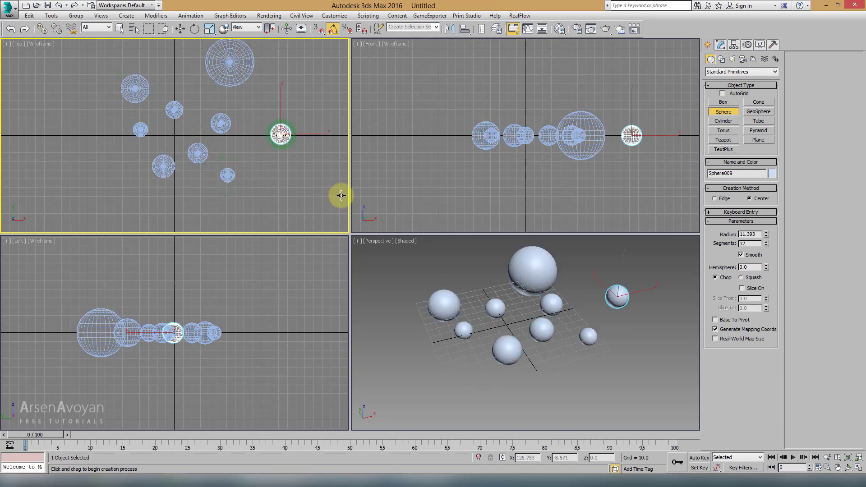
Maximize the Perspective view and check the sphere colour without changing it
{"action": "right_click", "coordinate": [403, 265]}
{"action": "key", "text": "alt+w"}
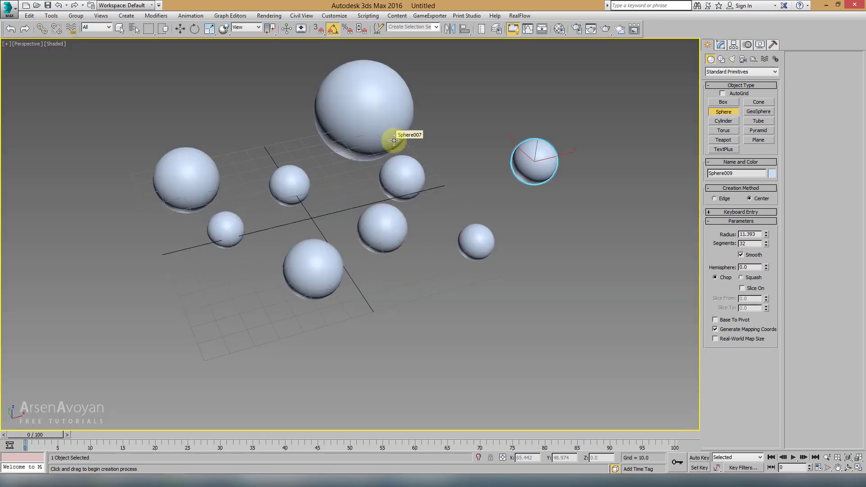
{"action": "left_click", "coordinate": [772, 174]}
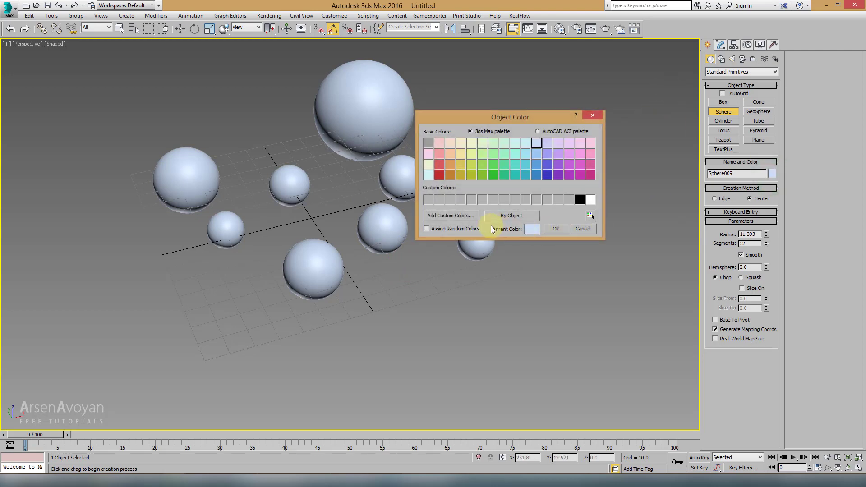
{"action": "left_click", "coordinate": [550, 230]}
{"action": "key", "text": "w"}
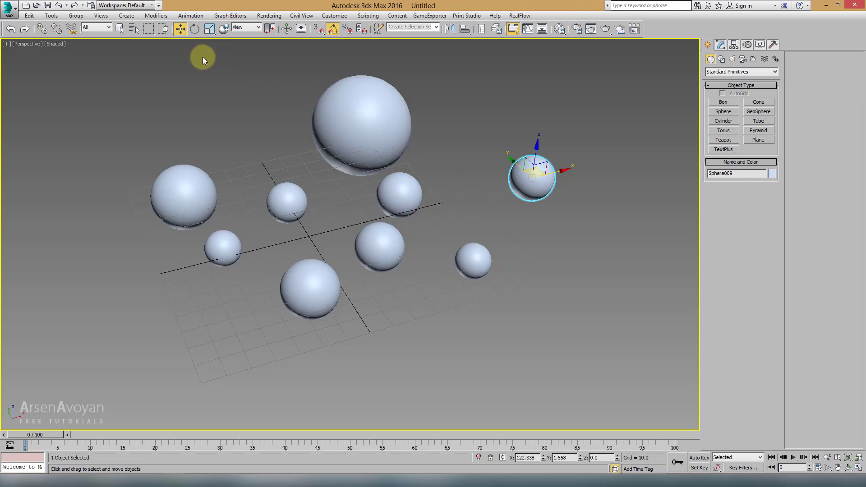
Select the individual spheres in turn while orbiting and panning the view
{"action": "left_click", "coordinate": [390, 135]}
{"action": "middle_click_drag", "start_coordinate": [390, 135], "coordinate": [406, 139], "text": "alt"}
{"action": "left_click", "coordinate": [437, 158]}
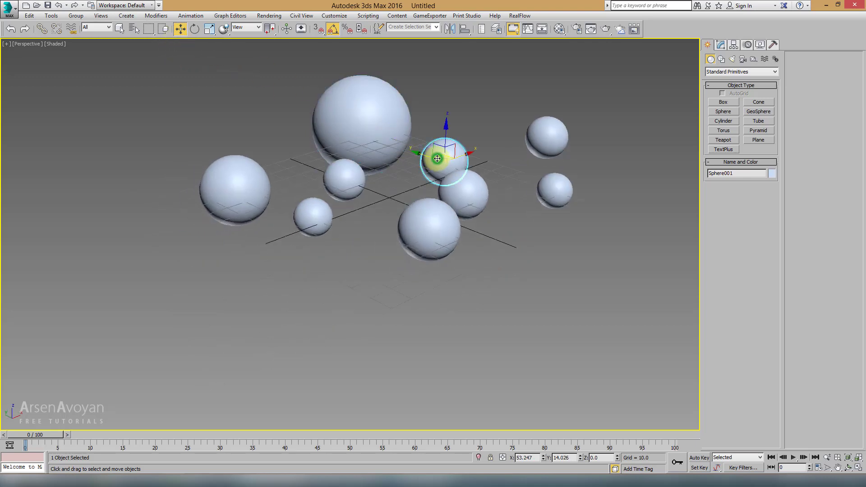
{"action": "left_click", "coordinate": [388, 122]}
{"action": "mouse_move", "coordinate": [344, 178]}
{"action": "middle_mouse_down", "text": "alt"}
{"action": "mouse_move", "coordinate": [353, 217]}
{"action": "mouse_move", "coordinate": [264, 235]}
{"action": "middle_mouse_up", "text": "alt"}
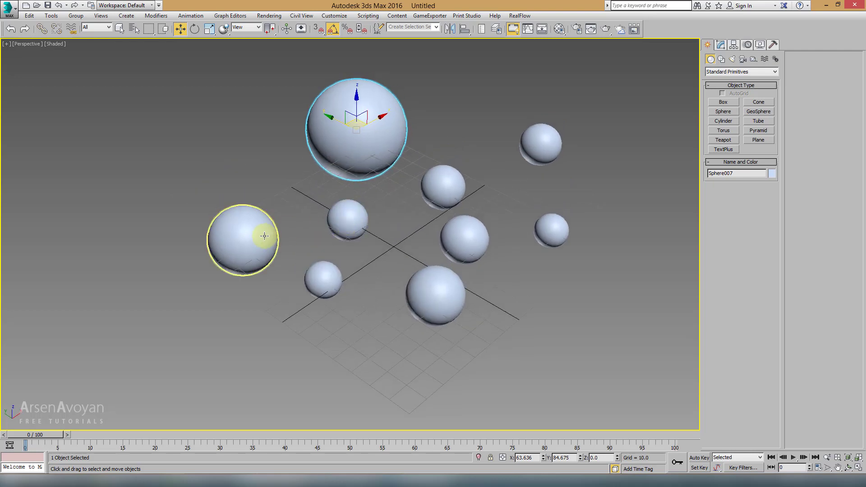
{"action": "left_click", "coordinate": [255, 238]}
{"action": "left_click", "coordinate": [348, 219]}
{"action": "left_click", "coordinate": [445, 190]}
{"action": "left_click", "coordinate": [469, 238]}
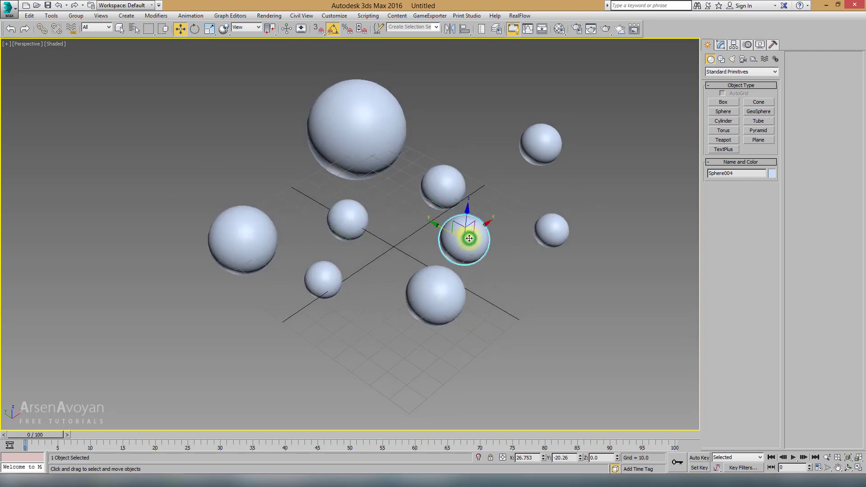
{"action": "left_click", "coordinate": [444, 281]}
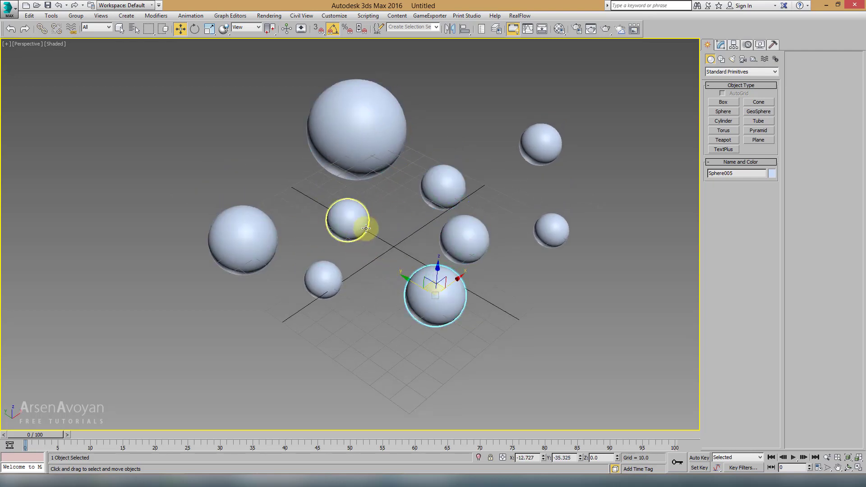
{"action": "middle_click_drag", "start_coordinate": [365, 228], "coordinate": [357, 231]}
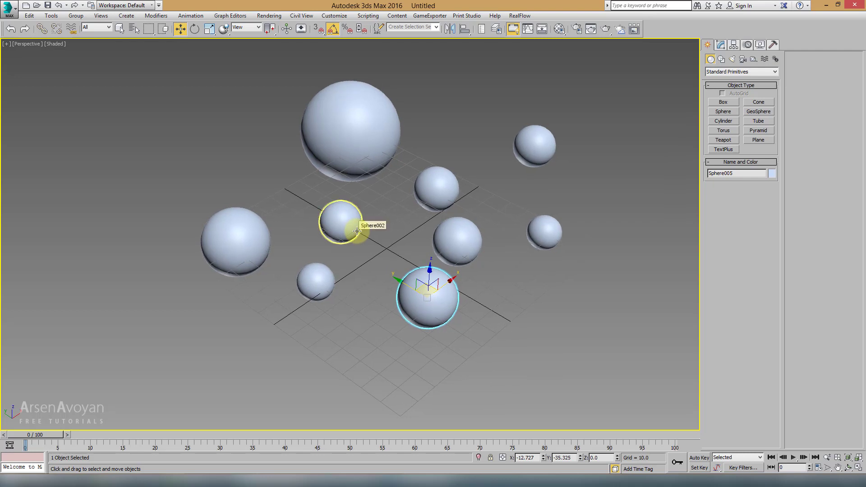
Toggle Edged Faces on and off with F4 while comparing large and small spheres
{"action": "key", "text": "F4"}
{"action": "left_click", "coordinate": [350, 152]}
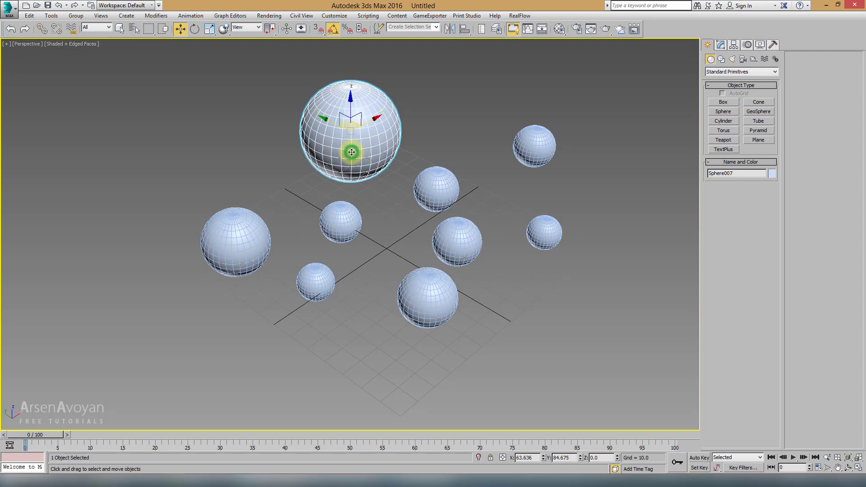
{"action": "left_click", "coordinate": [426, 185]}
{"action": "left_click", "coordinate": [354, 214]}
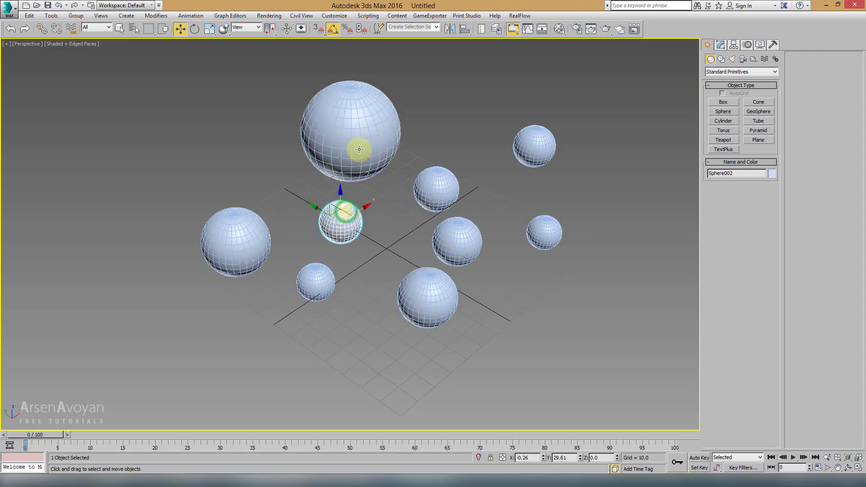
{"action": "left_click", "coordinate": [360, 139]}
{"action": "left_click", "coordinate": [350, 205]}
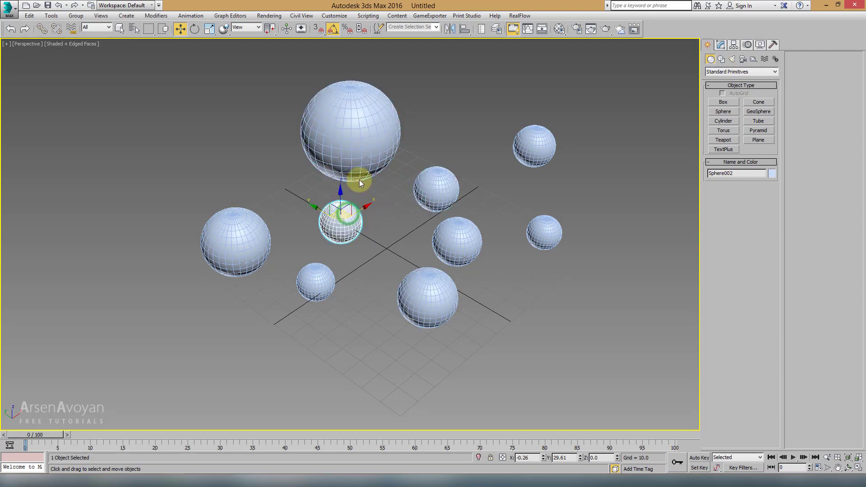
{"action": "left_click", "coordinate": [363, 155]}
{"action": "left_click", "coordinate": [432, 180]}
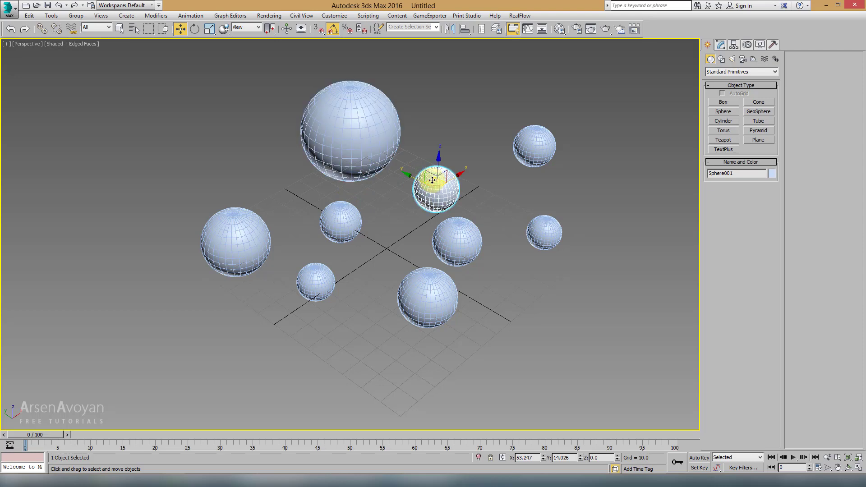
{"action": "key", "text": "F4"}
Select Sphere007, Sphere002, Sphere001 and Sphere009 to compare them
{"action": "left_click", "coordinate": [373, 135]}
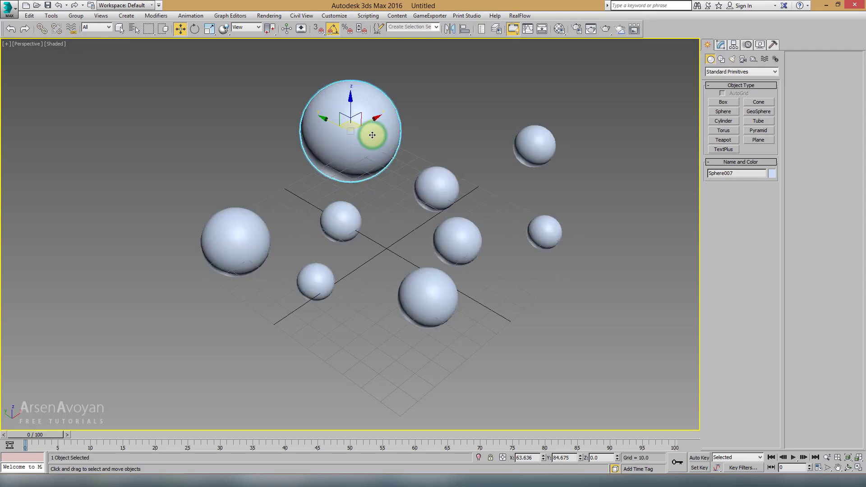
{"action": "left_click", "coordinate": [360, 225]}
{"action": "left_click", "coordinate": [430, 189]}
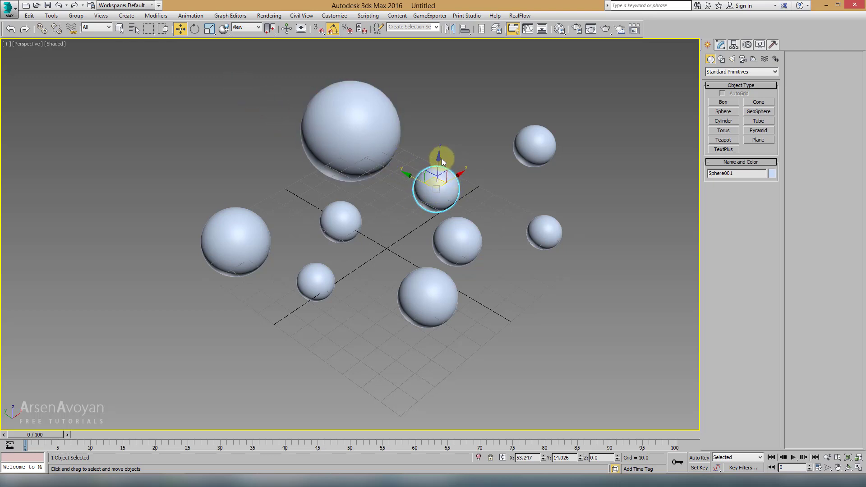
{"action": "left_click", "coordinate": [531, 145]}
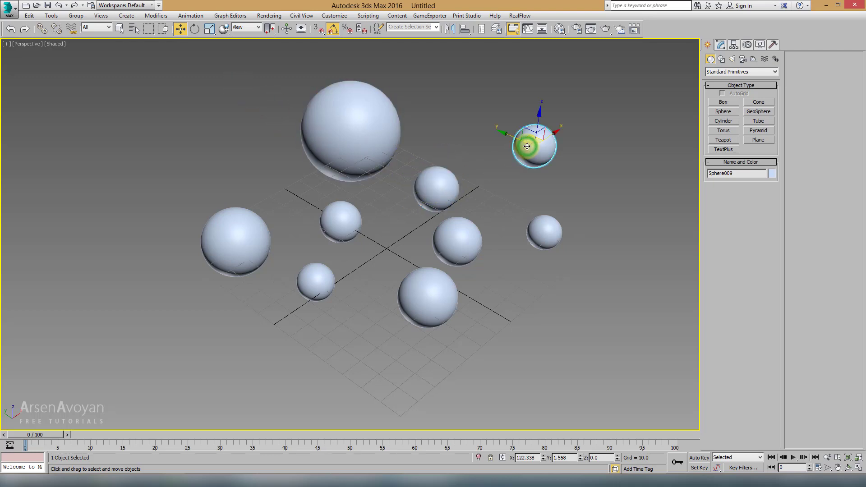
{"action": "middle_click_drag", "start_coordinate": [432, 151], "coordinate": [424, 158]}
{"action": "left_click", "coordinate": [367, 139]}
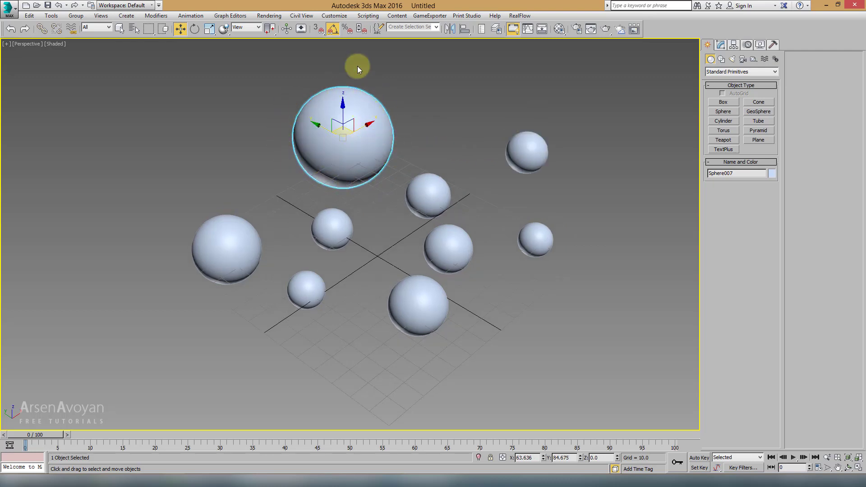
Uncheck Selection/Preview Highlights on the Viewports tab of Preferences and apply
{"action": "left_click", "coordinate": [334, 16]}
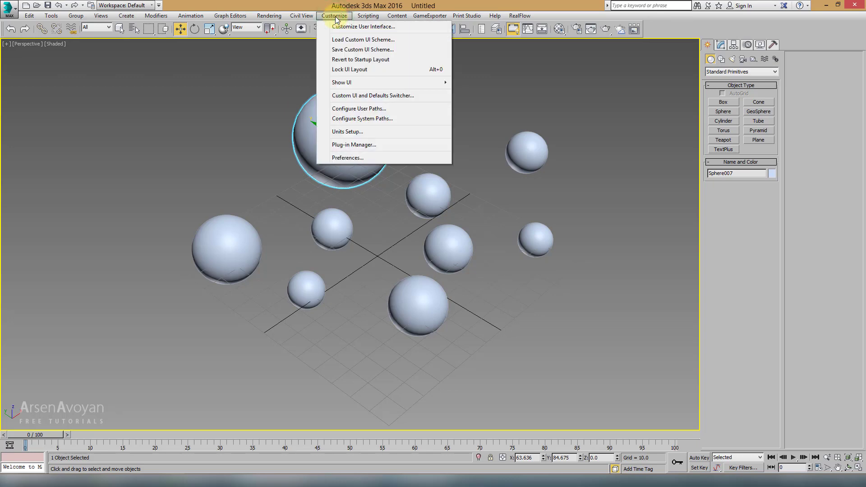
{"action": "left_click", "coordinate": [348, 158]}
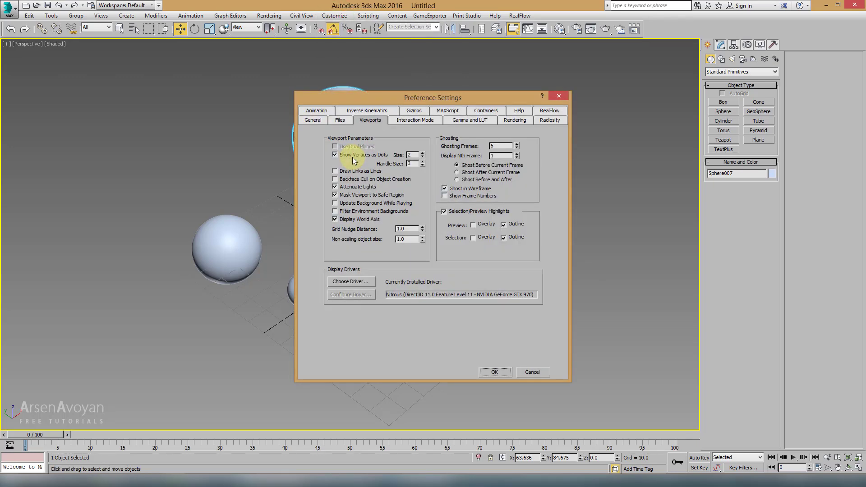
{"action": "left_click", "coordinate": [401, 121]}
{"action": "left_click", "coordinate": [374, 120]}
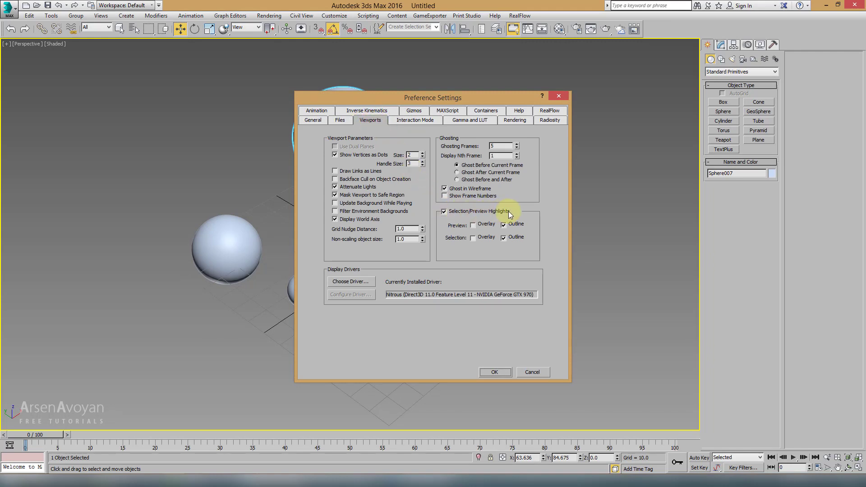
{"action": "left_click", "coordinate": [444, 211]}
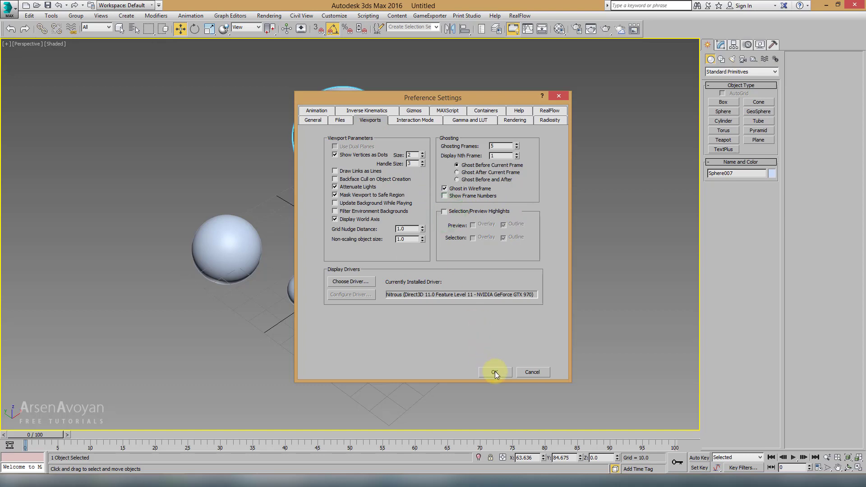
{"action": "left_click", "coordinate": [495, 372]}
Select several spheres and turn on Edged Faces with F4 to compare their meshes
{"action": "left_click", "coordinate": [421, 194]}
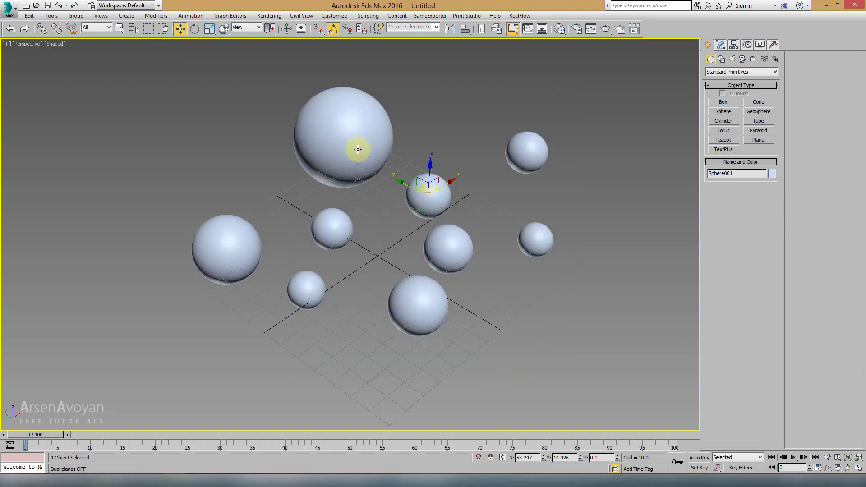
{"action": "left_click", "coordinate": [356, 147]}
{"action": "left_click", "coordinate": [431, 199]}
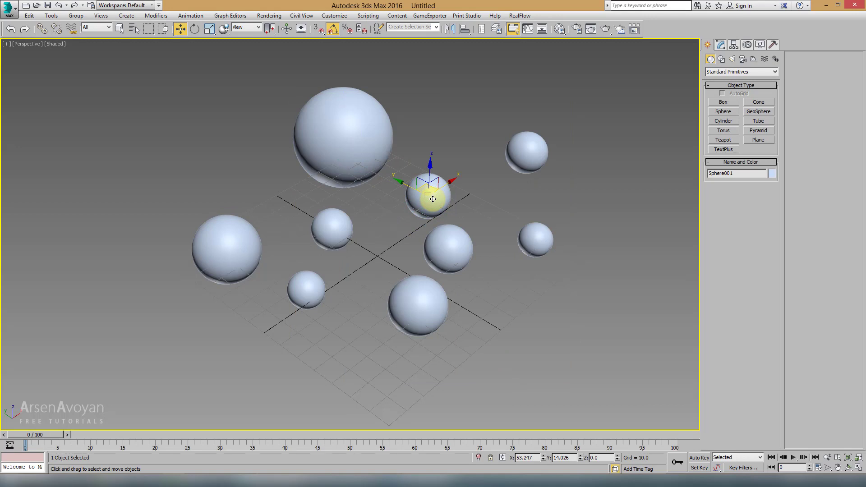
{"action": "key", "text": "F4"}
{"action": "left_click", "coordinate": [449, 251]}
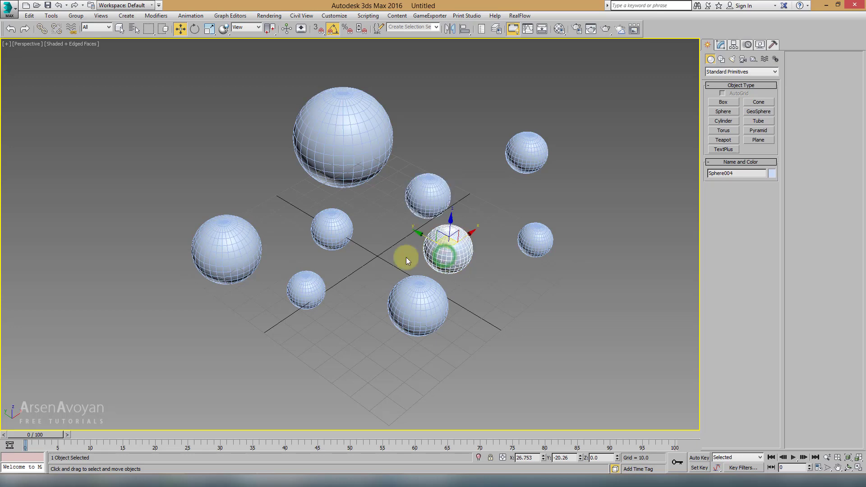
{"action": "left_click", "coordinate": [333, 226]}
{"action": "left_click", "coordinate": [349, 171]}
{"action": "left_click", "coordinate": [417, 201]}
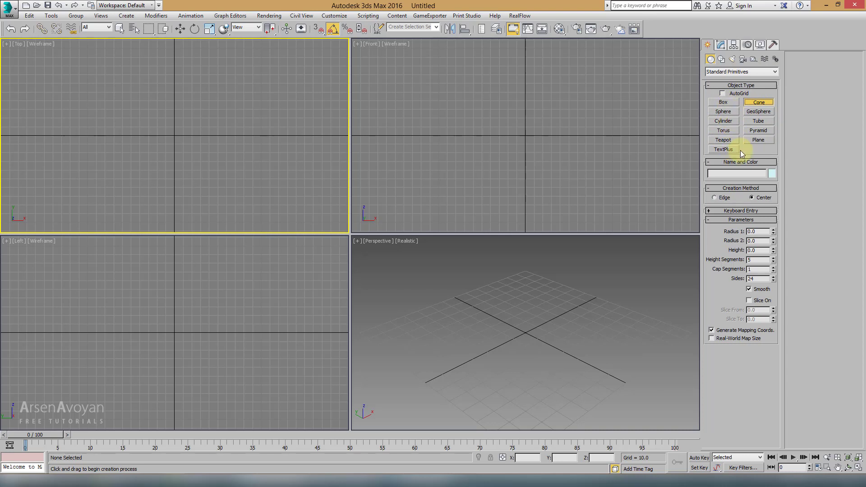
Preview the Box, GeoSphere, Cylinder, Teapot and Pyramid settings, then choose Box
{"action": "left_click", "coordinate": [723, 103]}
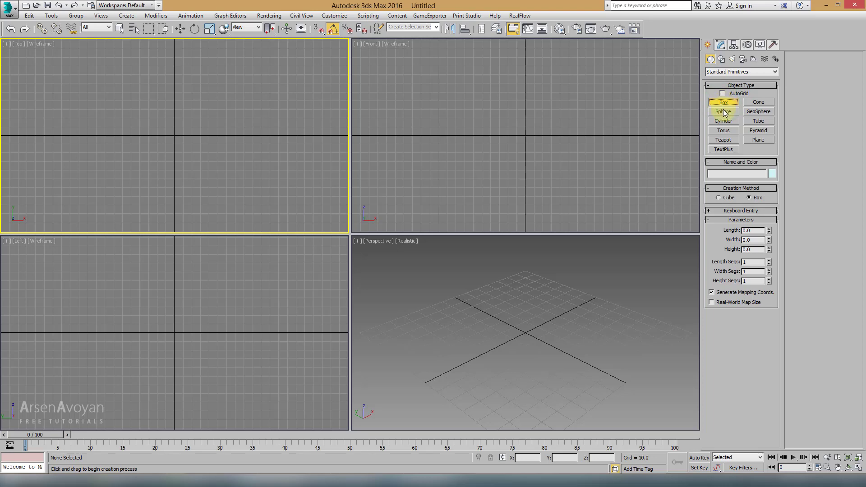
{"action": "left_click", "coordinate": [758, 112]}
{"action": "left_click", "coordinate": [723, 121]}
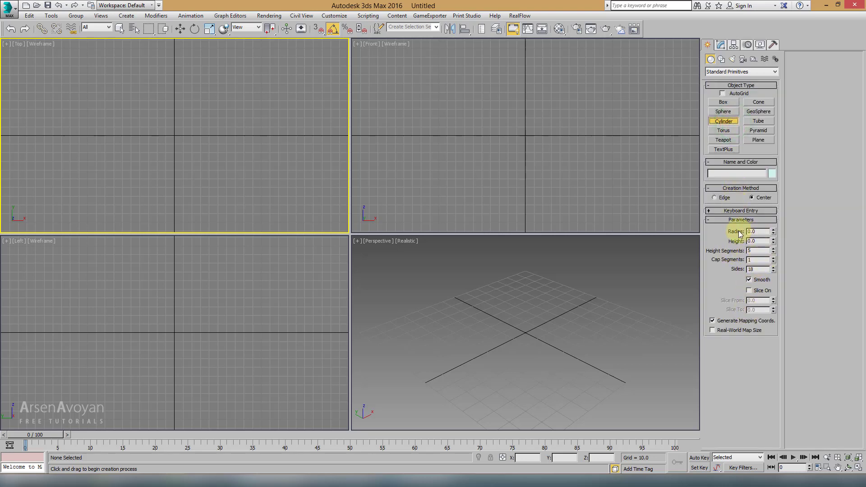
{"action": "left_click", "coordinate": [723, 140]}
{"action": "left_click", "coordinate": [762, 131]}
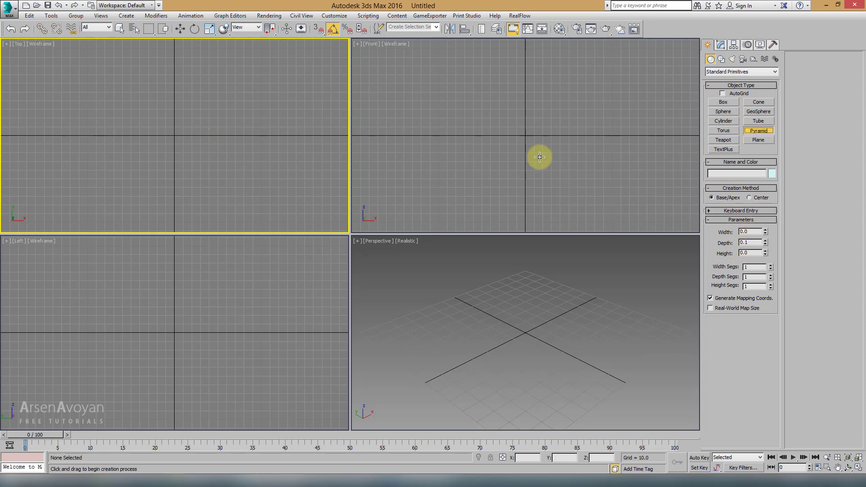
{"action": "left_click", "coordinate": [723, 102]}
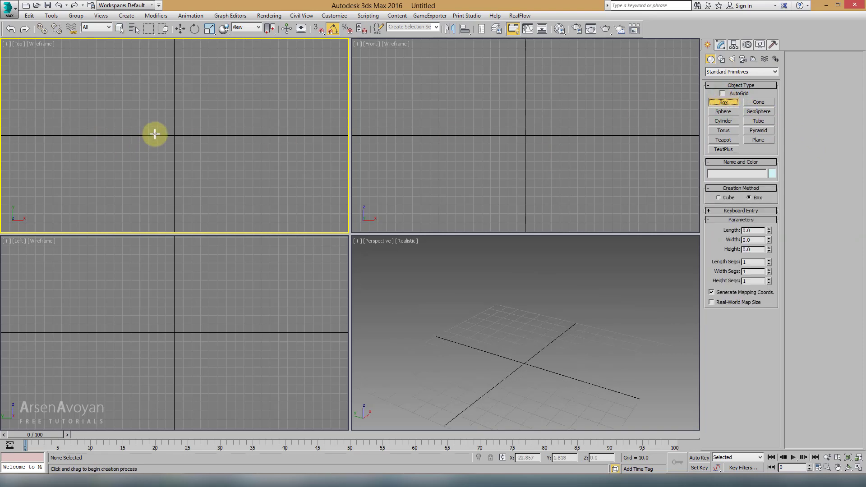
Draw Box001, about 65 by 59 by 52, in the Top view and inspect it in Perspective
{"action": "left_click_drag", "start_coordinate": [149, 112], "coordinate": [200, 168]}
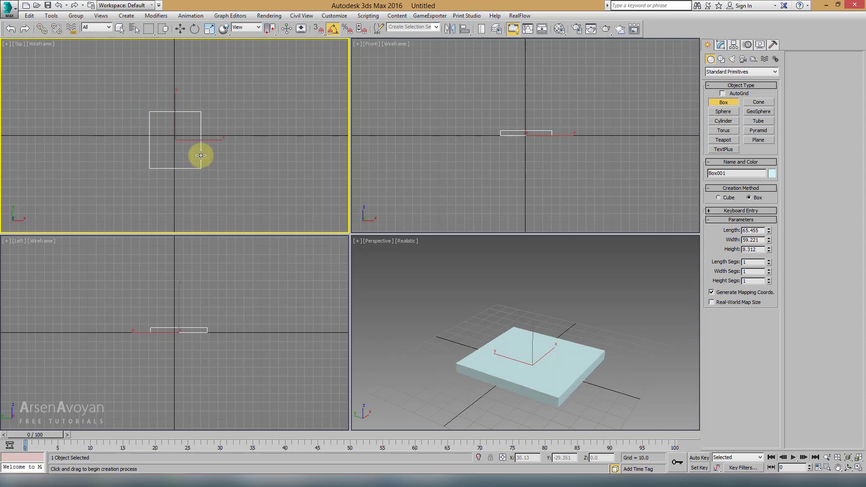
{"action": "left_click", "coordinate": [202, 114]}
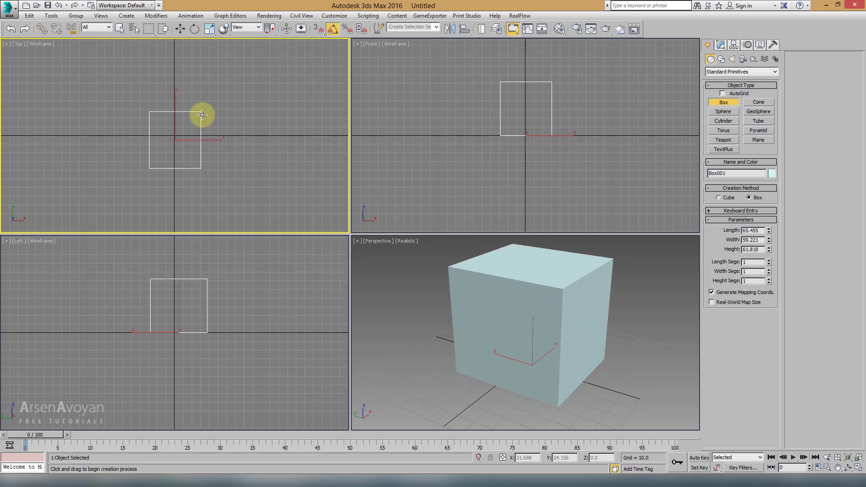
{"action": "right_click", "coordinate": [202, 115]}
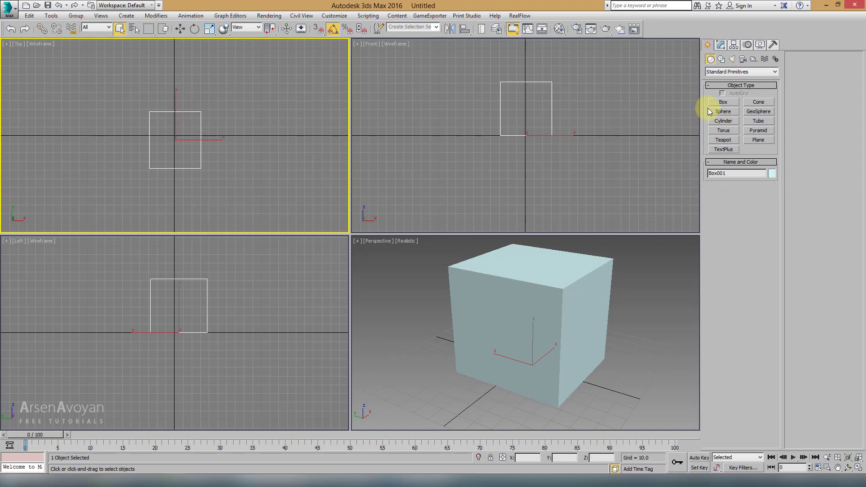
{"action": "middle_click_drag", "start_coordinate": [607, 308], "coordinate": [607, 309]}
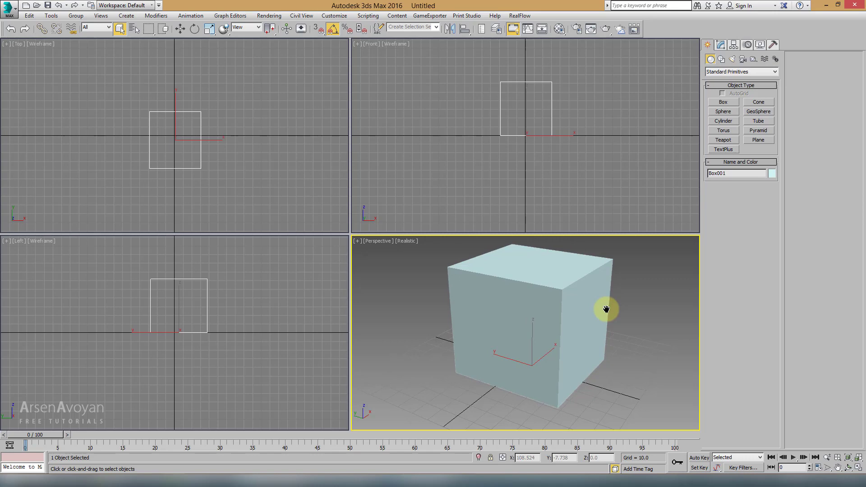
{"action": "key", "text": "alt+w"}
{"action": "mouse_move", "coordinate": [533, 278]}
{"action": "middle_mouse_down", "text": "alt"}
{"action": "mouse_move", "coordinate": [397, 257]}
{"action": "mouse_move", "coordinate": [546, 280]}
{"action": "mouse_move", "coordinate": [513, 294]}
{"action": "middle_mouse_up", "text": "alt"}
{"action": "key", "text": "alt+w"}
{"action": "scroll", "coordinate": [526, 291], "scroll_direction": "down", "scroll_amount": 2}
{"action": "scroll", "coordinate": [526, 290], "scroll_direction": "down", "scroll_amount": 3}
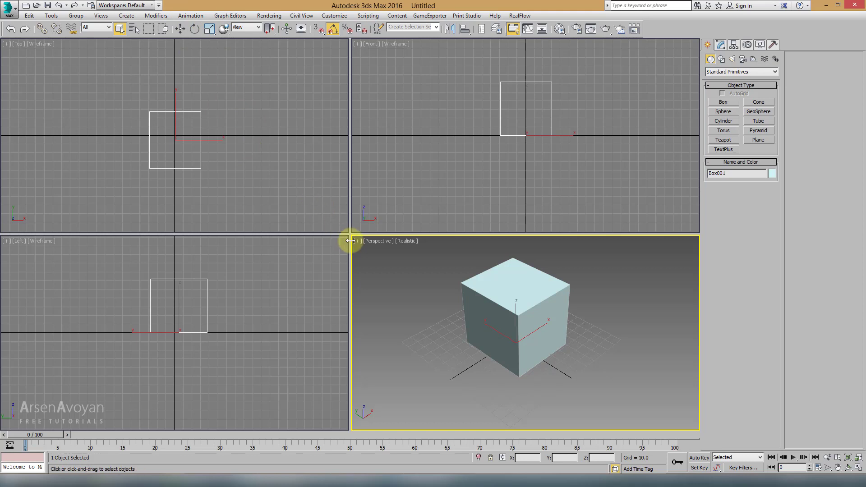
Cycle through Move, Rotate and Scale modes, ending back on Select and Move
{"action": "key", "text": "w"}
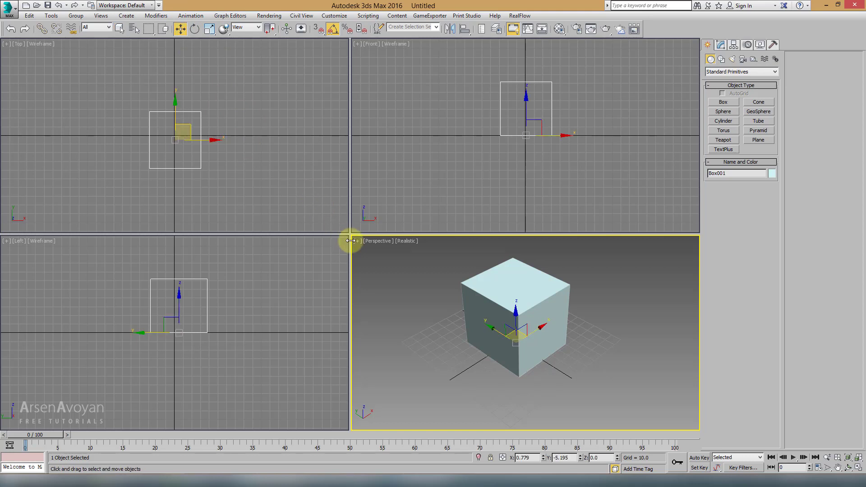
{"action": "key", "text": "e"}
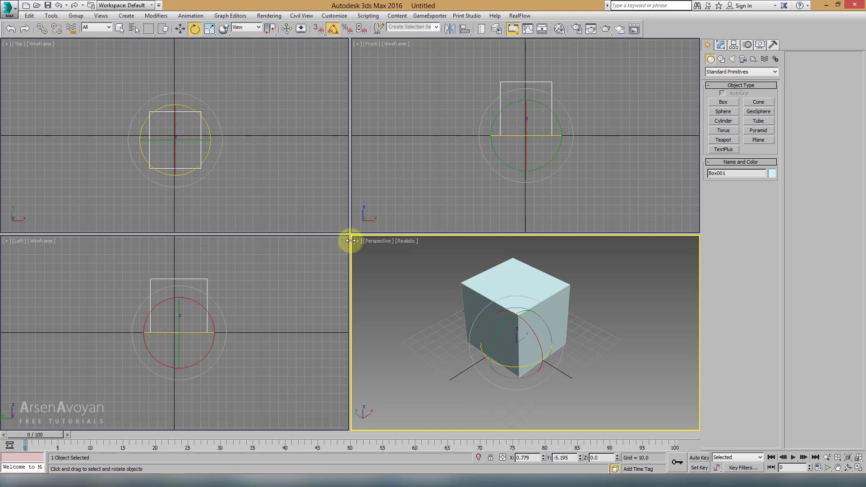
{"action": "key", "text": "r"}
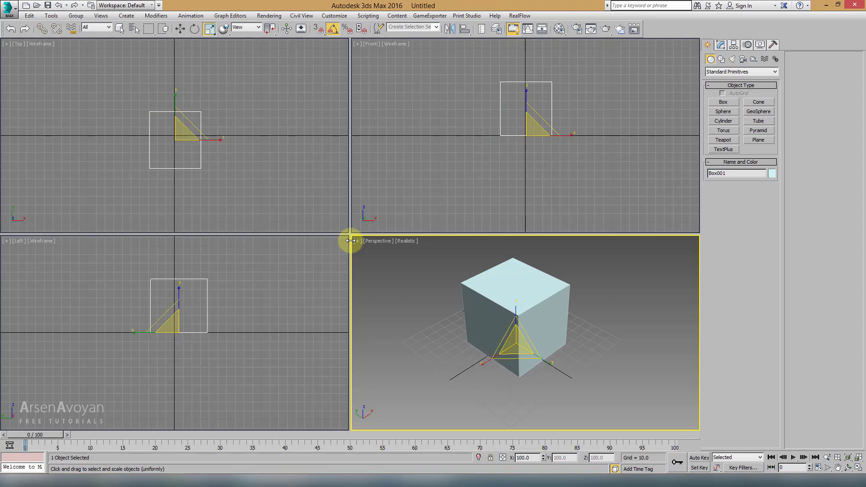
{"action": "key", "text": "w"}
{"action": "key", "text": "r"}
{"action": "key", "text": "w"}
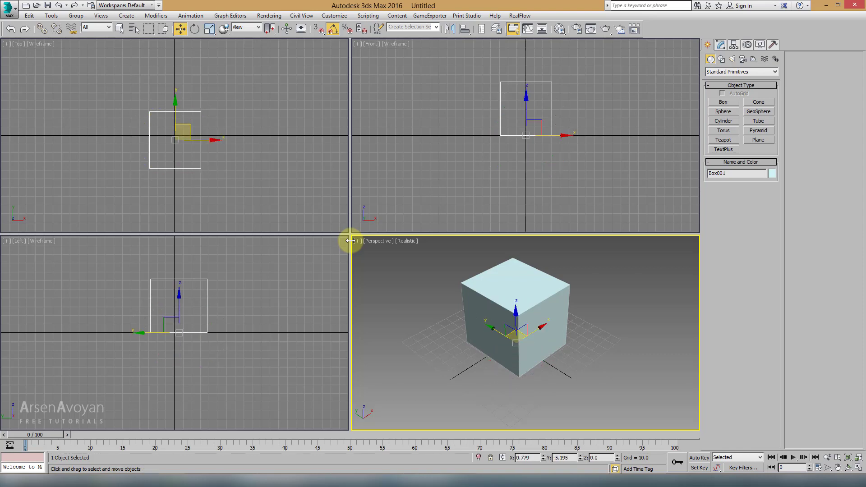
{"action": "key", "text": "r"}
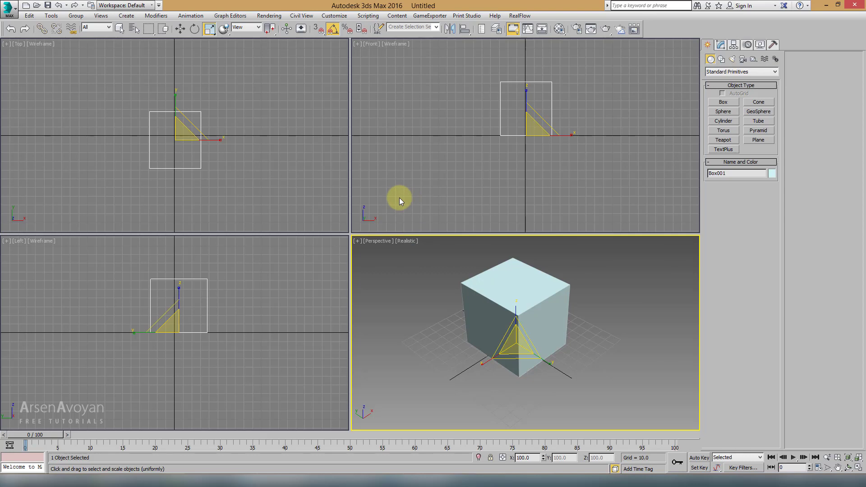
{"action": "left_click", "coordinate": [180, 29]}
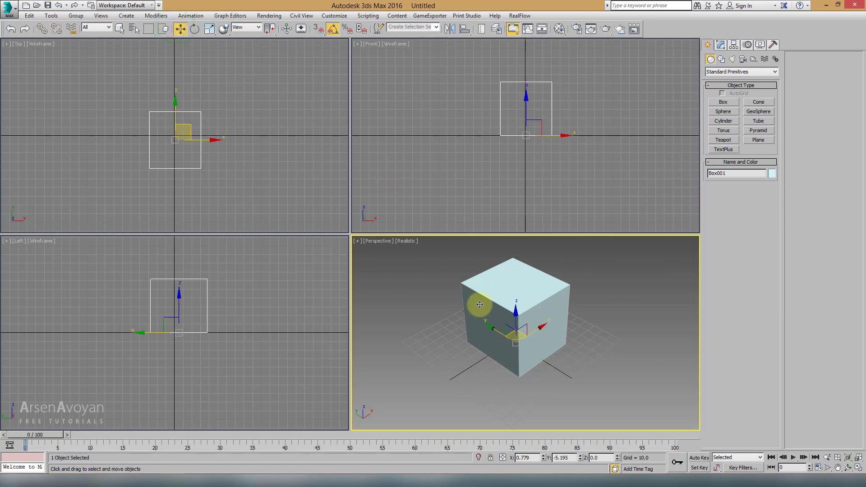
Pan and orbit the Perspective view to a lower angle, then maximize it
{"action": "middle_click_drag", "start_coordinate": [405, 257], "coordinate": [440, 285]}
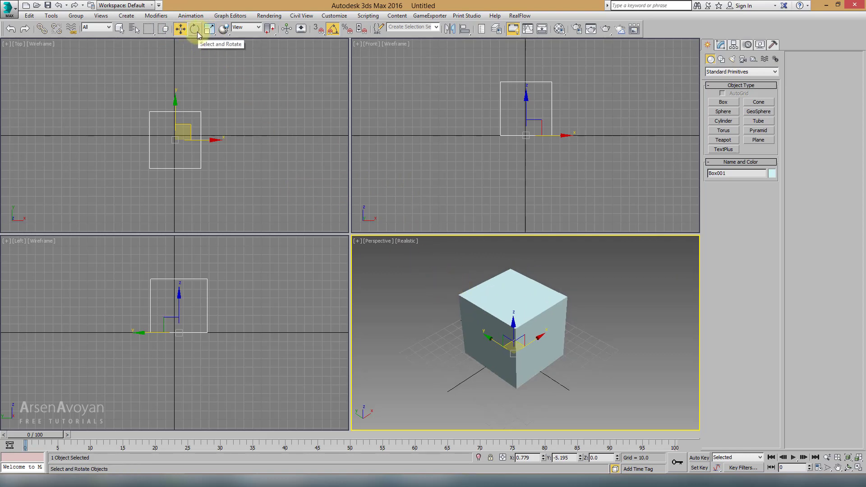
{"action": "middle_click_drag", "start_coordinate": [460, 274], "coordinate": [458, 274]}
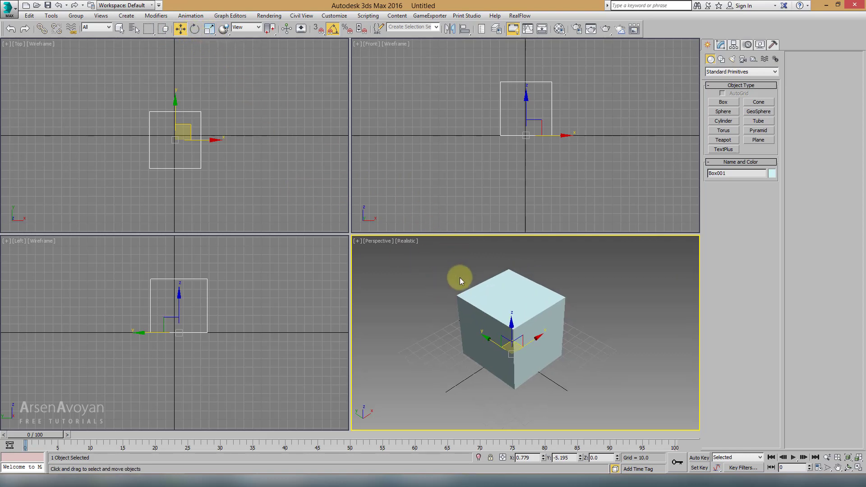
{"action": "middle_click_drag", "start_coordinate": [485, 290], "coordinate": [484, 280], "text": "alt"}
{"action": "key", "text": "alt+w"}
{"action": "mouse_move", "coordinate": [431, 242]}
{"action": "middle_mouse_down"}
{"action": "mouse_move", "coordinate": [455, 245]}
{"action": "mouse_move", "coordinate": [426, 239]}
{"action": "middle_mouse_up"}
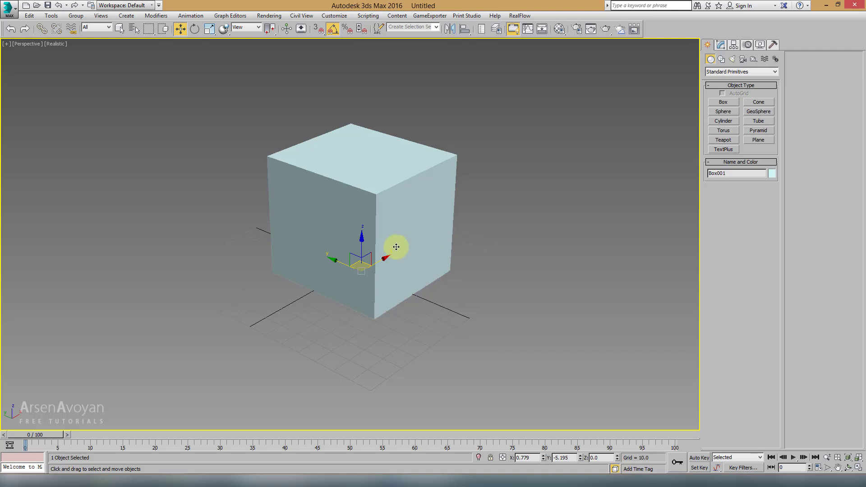
{"action": "left_click", "coordinate": [482, 222]}
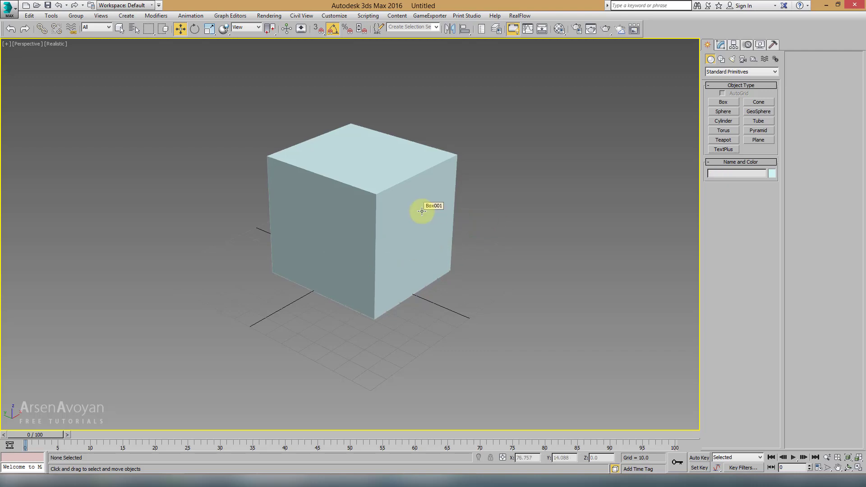
{"action": "right_click", "coordinate": [422, 211]}
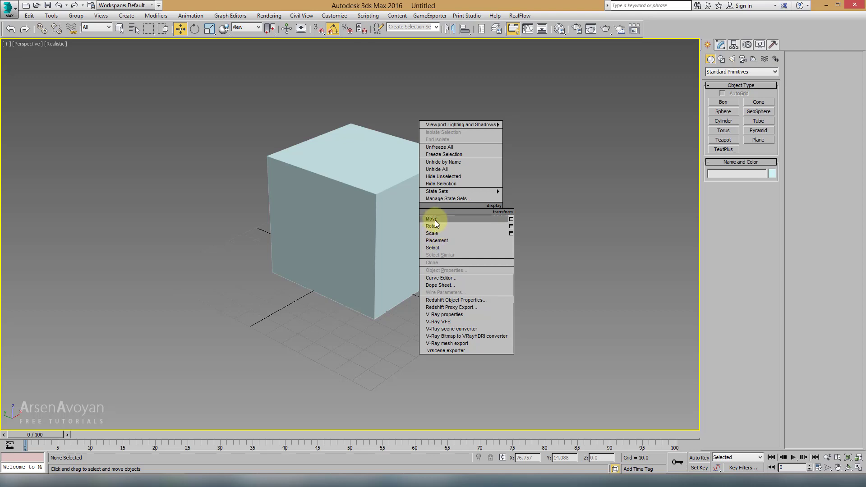
{"action": "left_click", "coordinate": [434, 225]}
{"action": "left_click", "coordinate": [422, 224]}
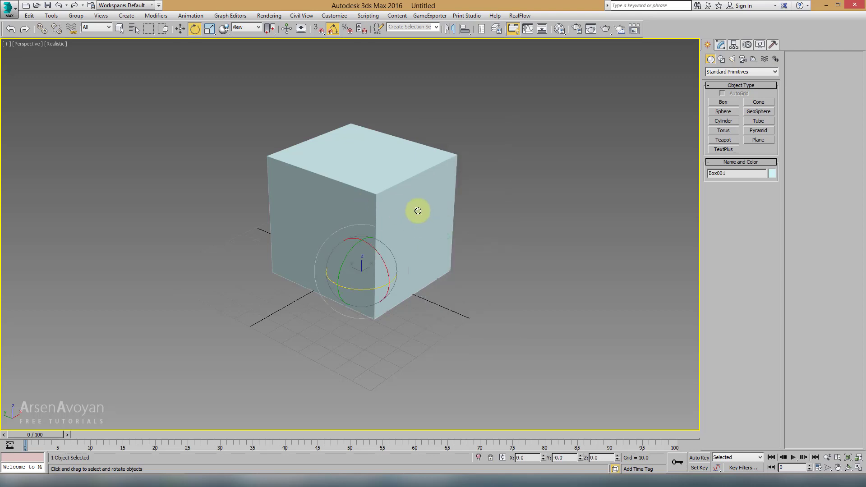
{"action": "left_click", "coordinate": [491, 218]}
{"action": "right_click", "coordinate": [490, 218]}
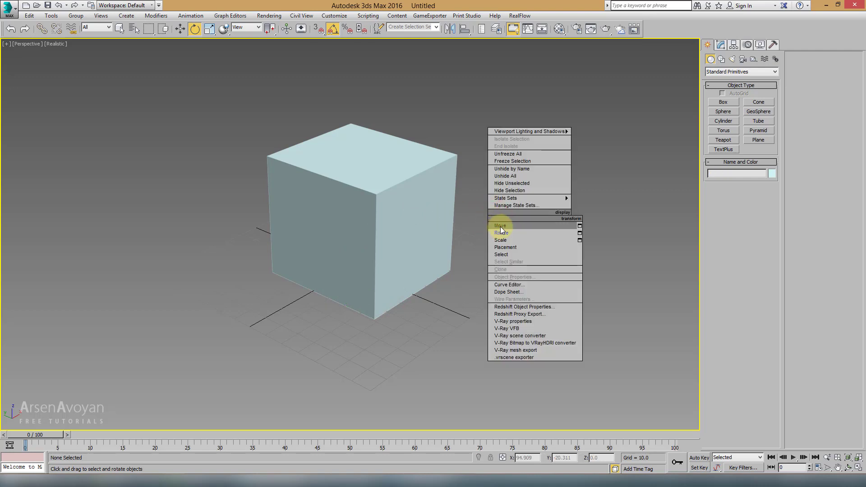
{"action": "left_click", "coordinate": [499, 226]}
{"action": "right_click", "coordinate": [594, 219]}
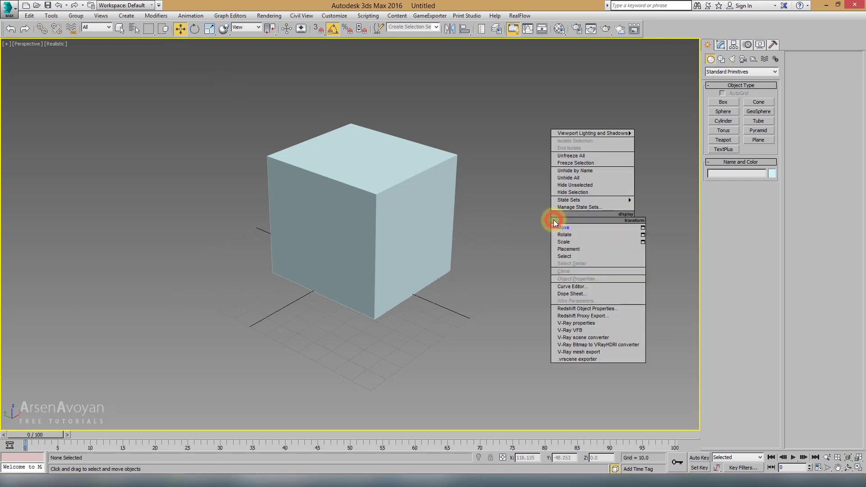
{"action": "left_click", "coordinate": [569, 246]}
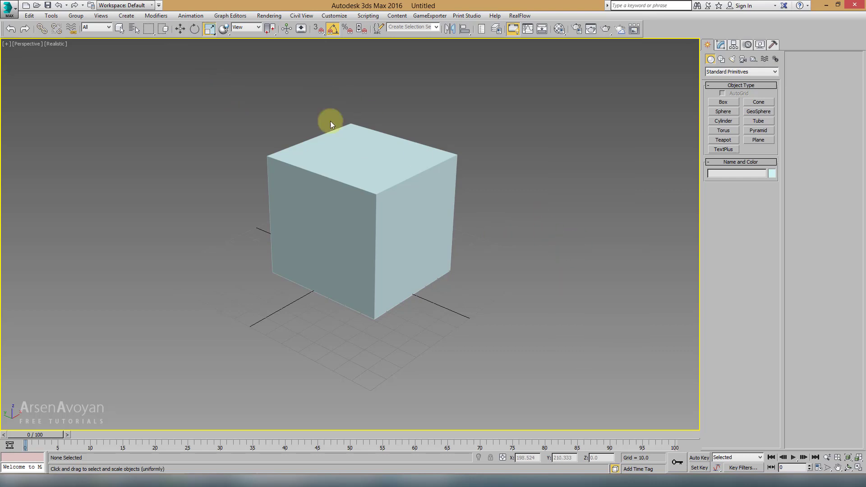
{"action": "left_click", "coordinate": [377, 194]}
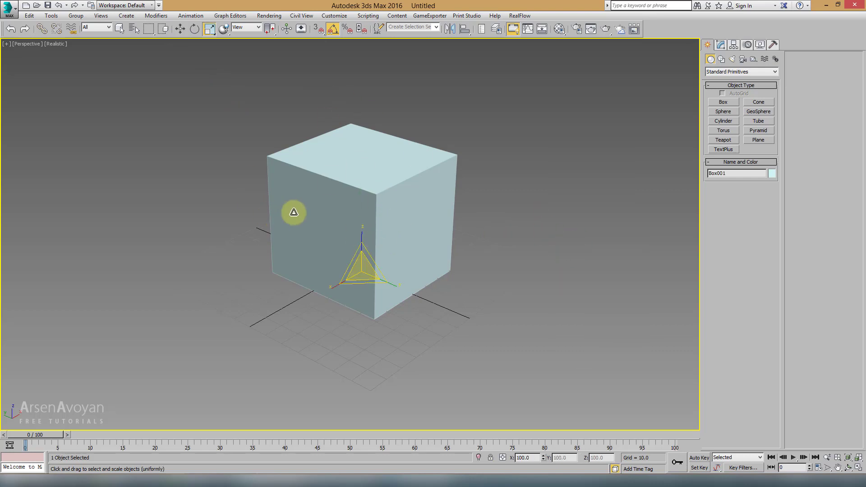
{"action": "key", "text": "alt+w"}
{"action": "right_click", "coordinate": [244, 149]}
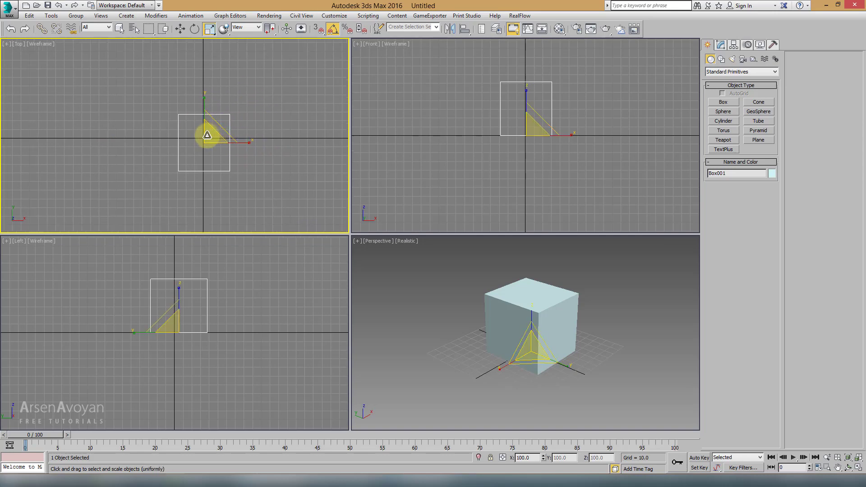
{"action": "key", "text": "w"}
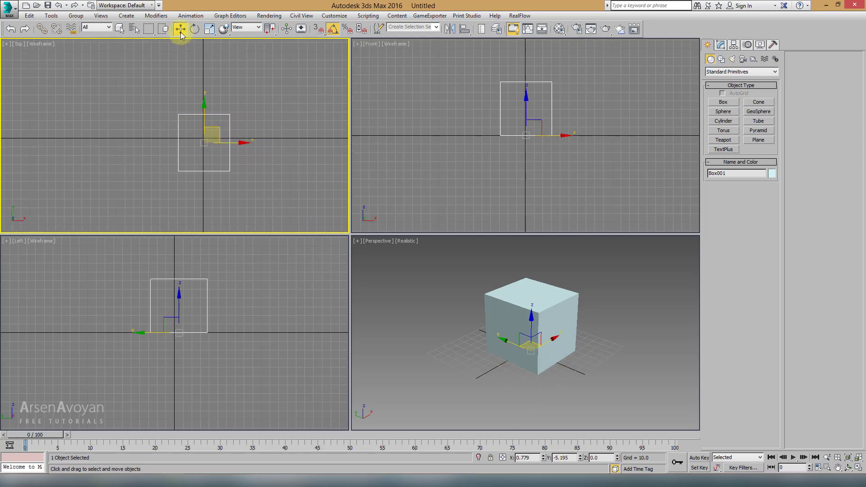
{"action": "right_click", "coordinate": [239, 141]}
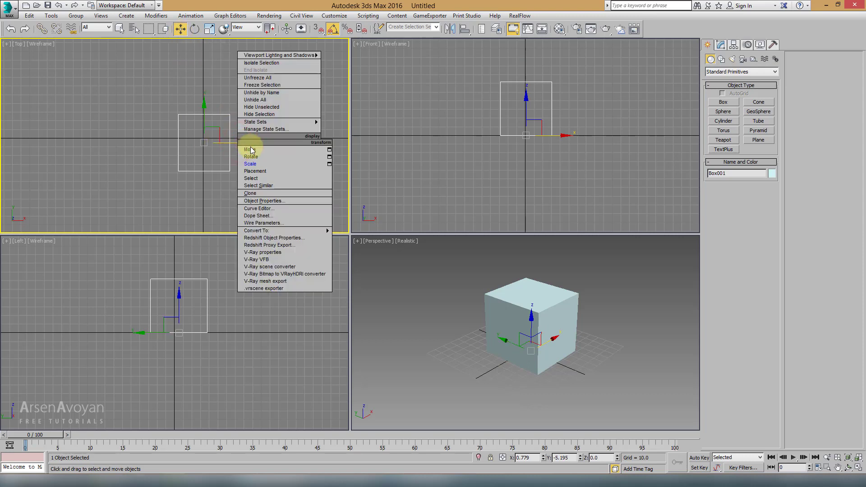
{"action": "left_click", "coordinate": [251, 147]}
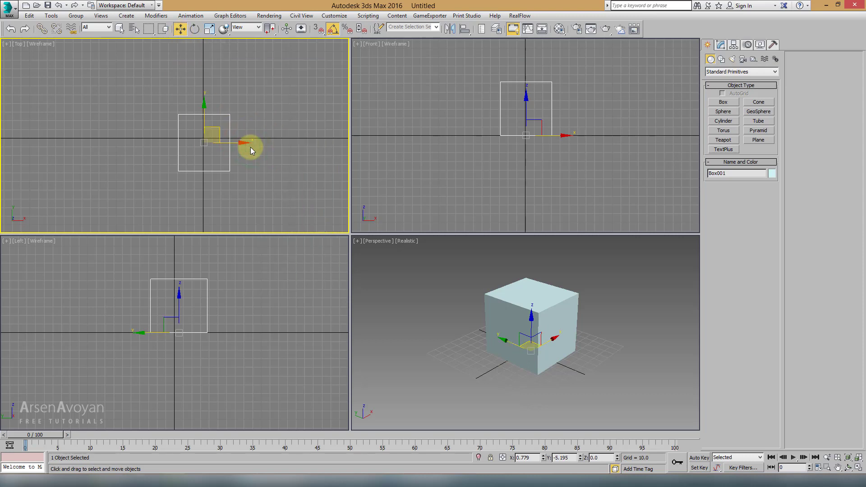
{"action": "right_click", "coordinate": [241, 140]}
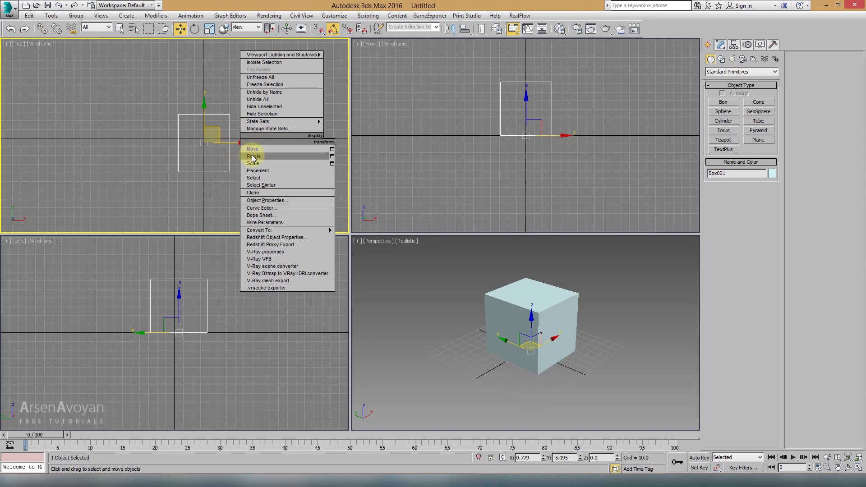
{"action": "left_click", "coordinate": [253, 157]}
{"action": "right_click", "coordinate": [248, 138]}
{"action": "left_click", "coordinate": [254, 153]}
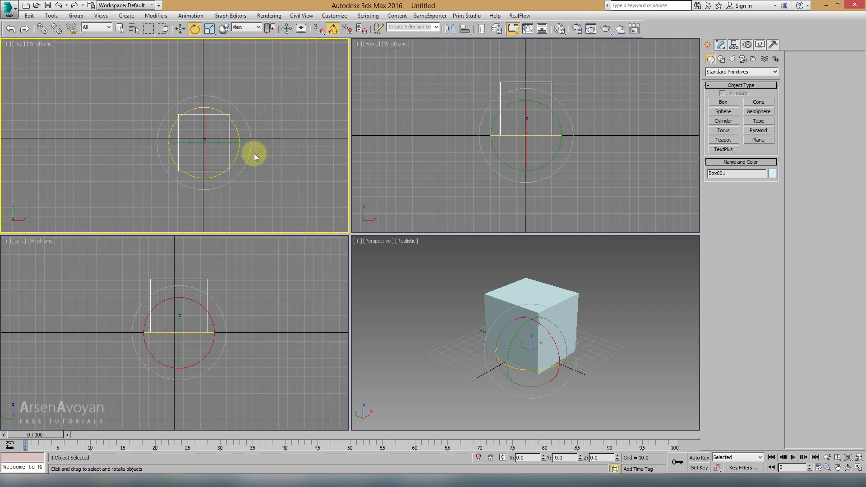
{"action": "key", "text": "r"}
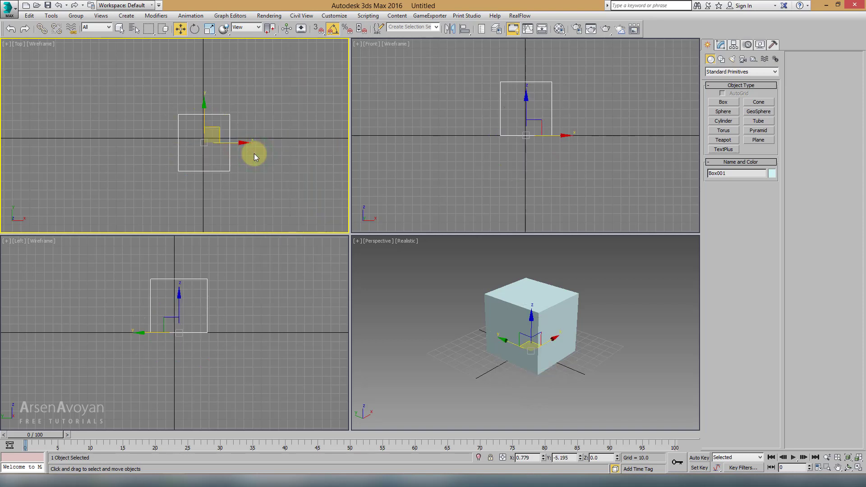
{"action": "key", "text": "w"}
{"action": "key", "text": "r"}
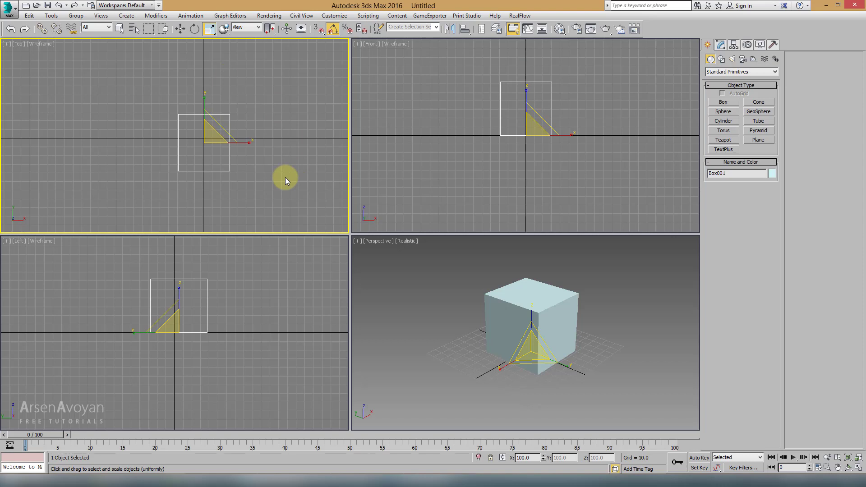
{"action": "key", "text": "w"}
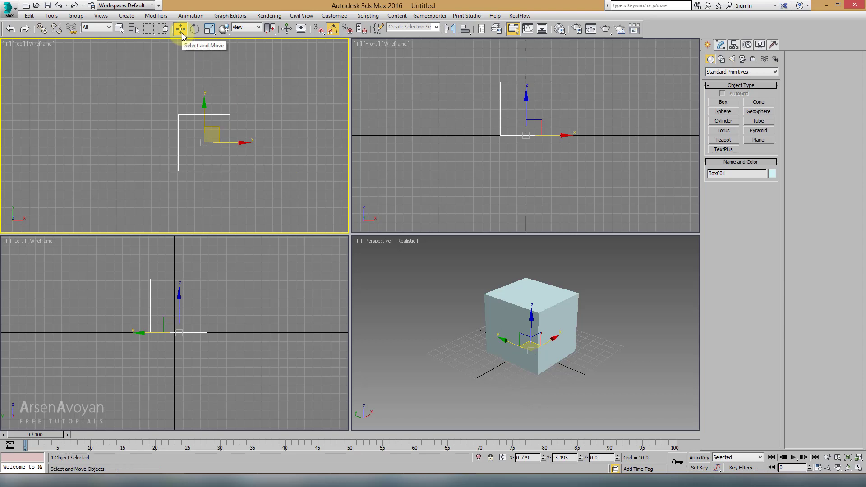
Set Box001's X, Y and Z coordinates to 0, 0, 0
{"action": "left_click", "coordinate": [528, 457]}
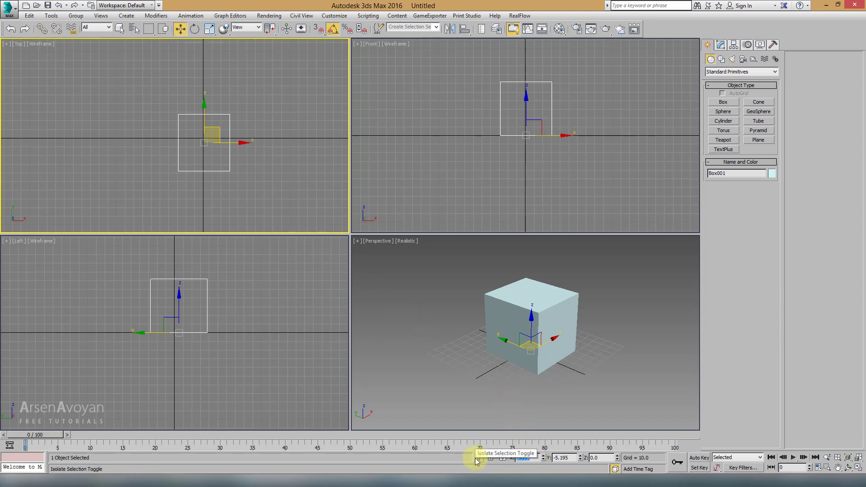
{"action": "type", "text": "0"}
{"action": "key", "text": "Tab"}
{"action": "type", "text": "0"}
{"action": "key", "text": "Tab"}
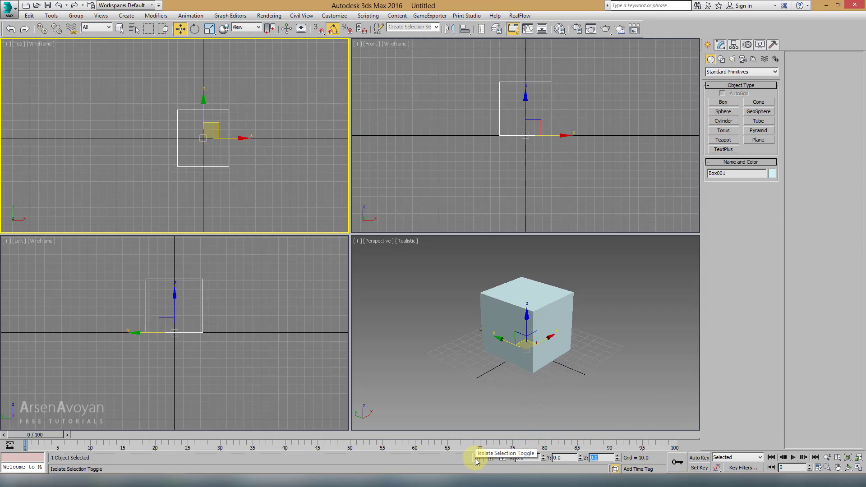
{"action": "type", "text": "0"}
{"action": "key", "text": "Return"}
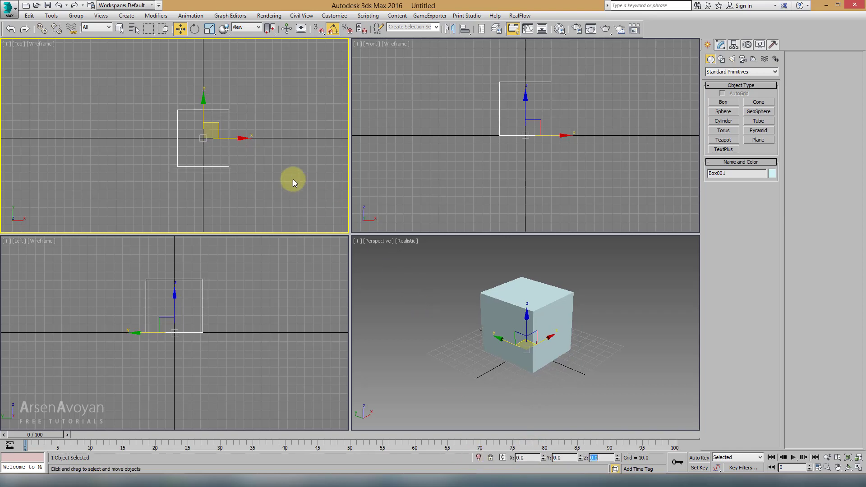
Pan the Top view, orbit the Perspective view, then maximize Perspective
{"action": "middle_click_drag", "start_coordinate": [293, 179], "coordinate": [291, 179]}
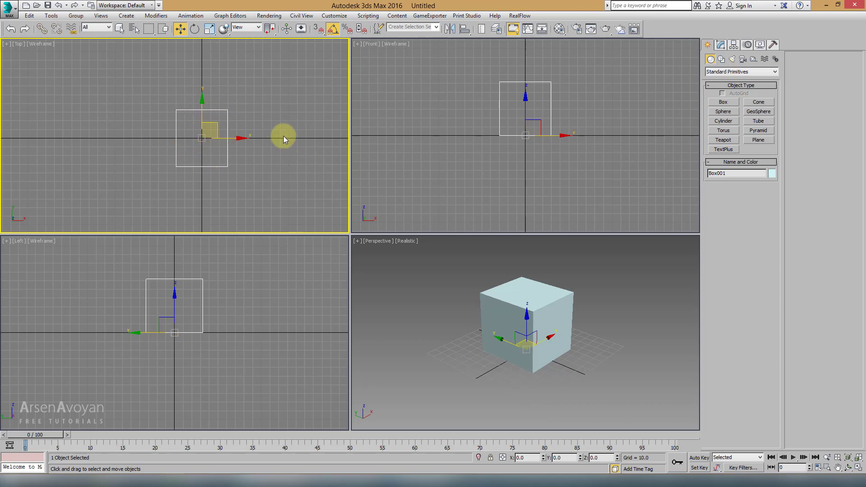
{"action": "middle_click_drag", "start_coordinate": [262, 132], "coordinate": [249, 135]}
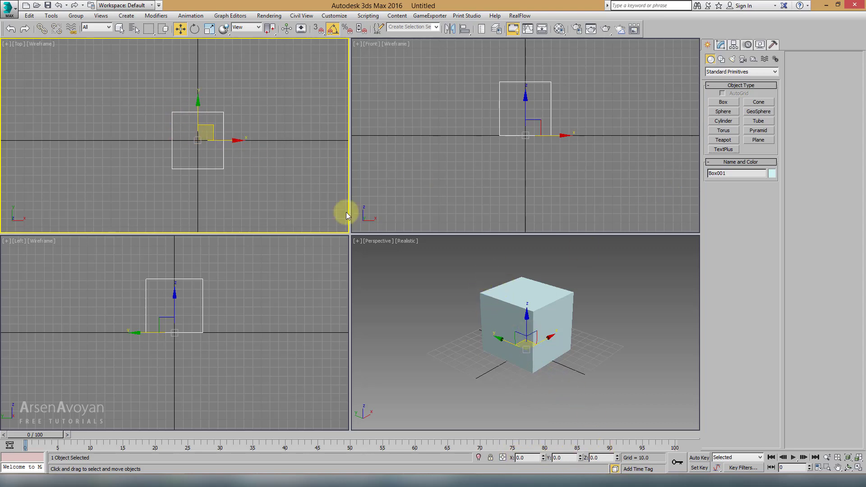
{"action": "middle_click_drag", "start_coordinate": [469, 239], "coordinate": [421, 240], "text": "alt"}
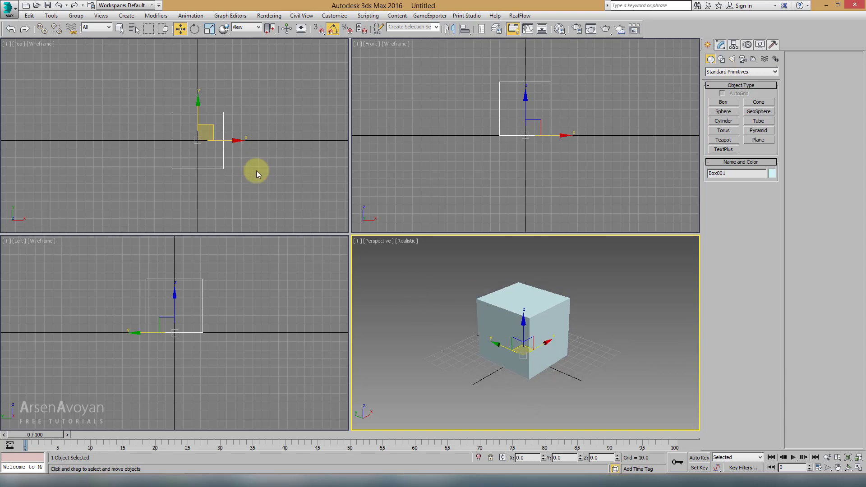
{"action": "key", "text": "alt+w"}
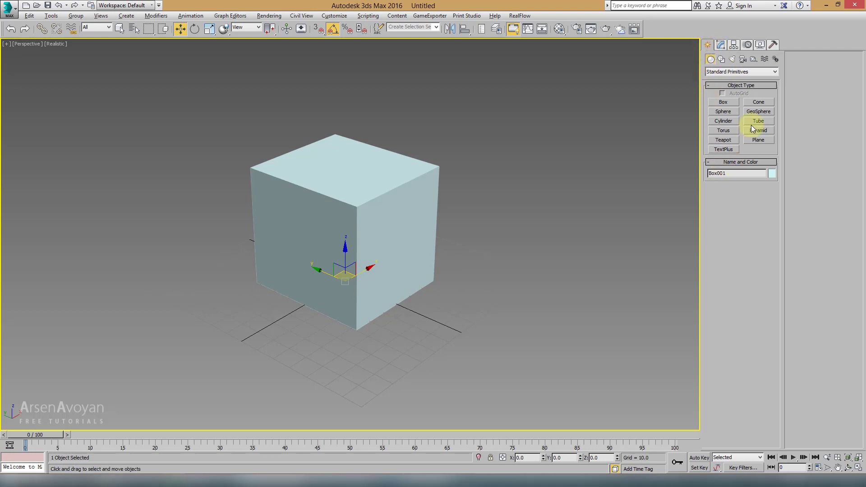
Enter 50 for the box's Length, Width and Height in the Modify panel
{"action": "left_click", "coordinate": [722, 47]}
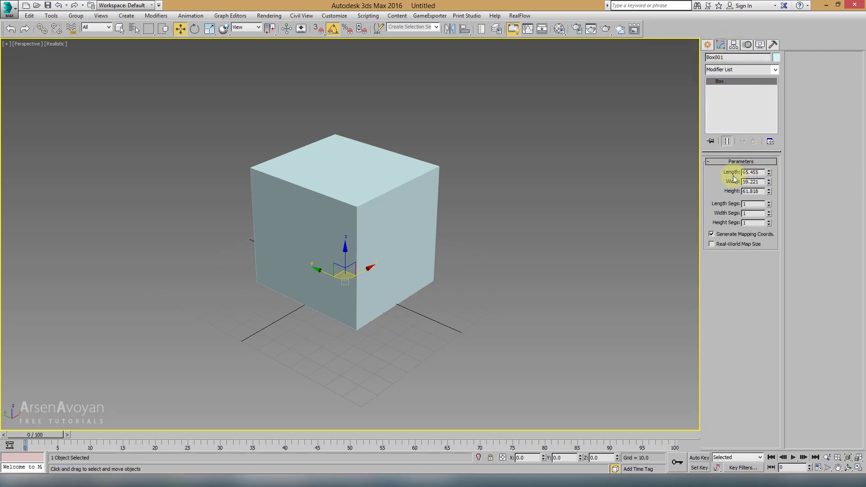
{"action": "middle_click_drag", "start_coordinate": [458, 206], "coordinate": [458, 220]}
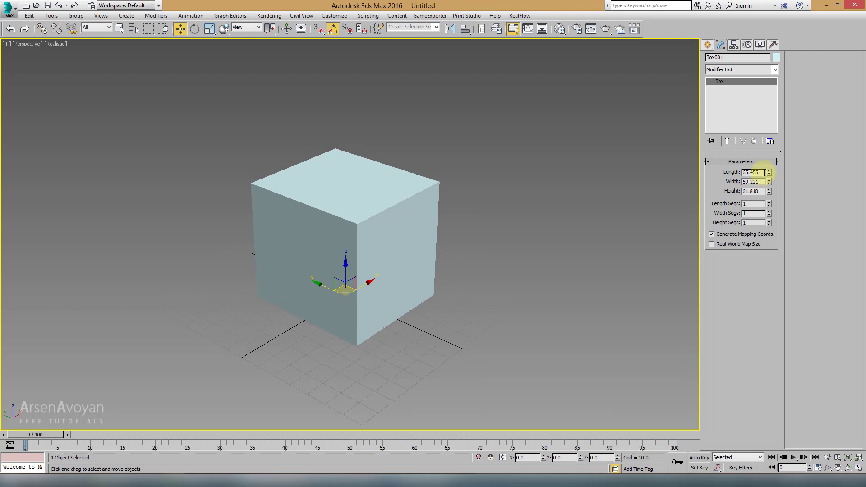
{"action": "double_click", "coordinate": [760, 172]}
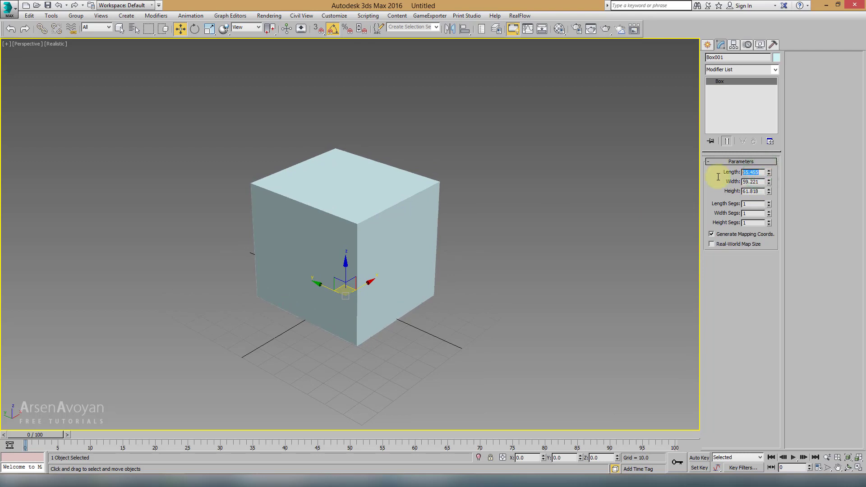
{"action": "type", "text": "50"}
{"action": "key", "text": "Tab"}
{"action": "type", "text": "50"}
{"action": "key", "text": "Tab"}
{"action": "type", "text": "50"}
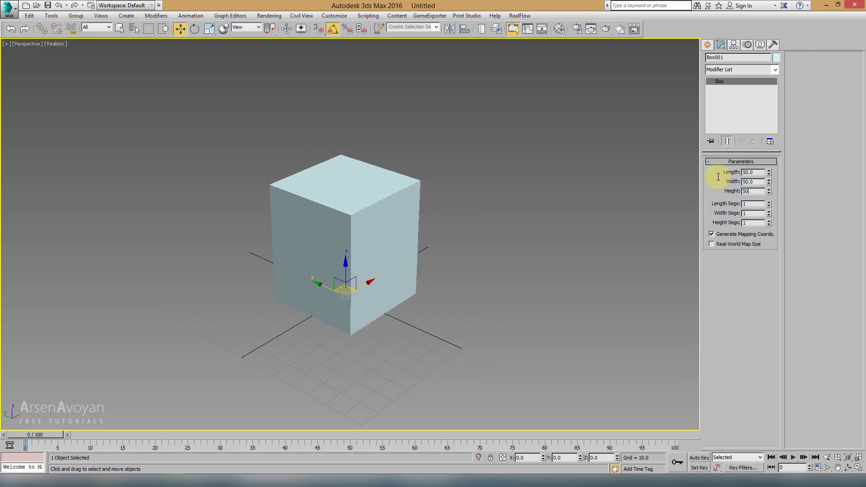
{"action": "key", "text": "Return"}
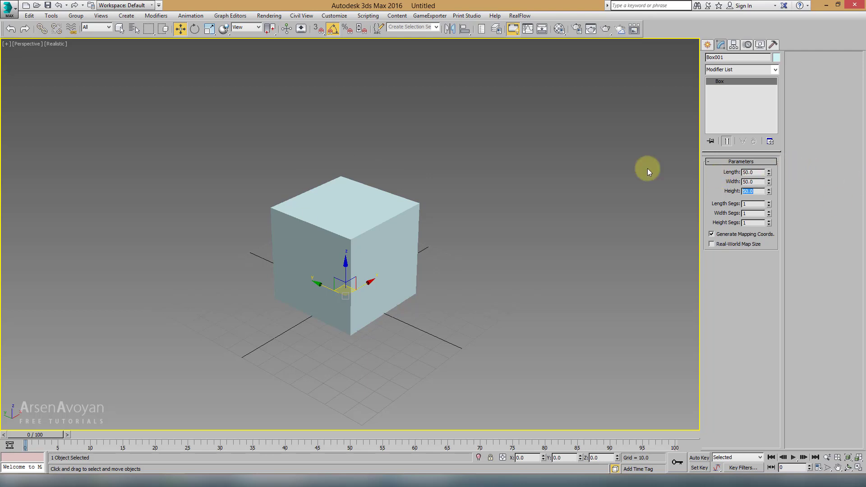
Recheck the Width, Height and Length fields so each reads 50
{"action": "middle_click_drag", "start_coordinate": [584, 167], "coordinate": [581, 170]}
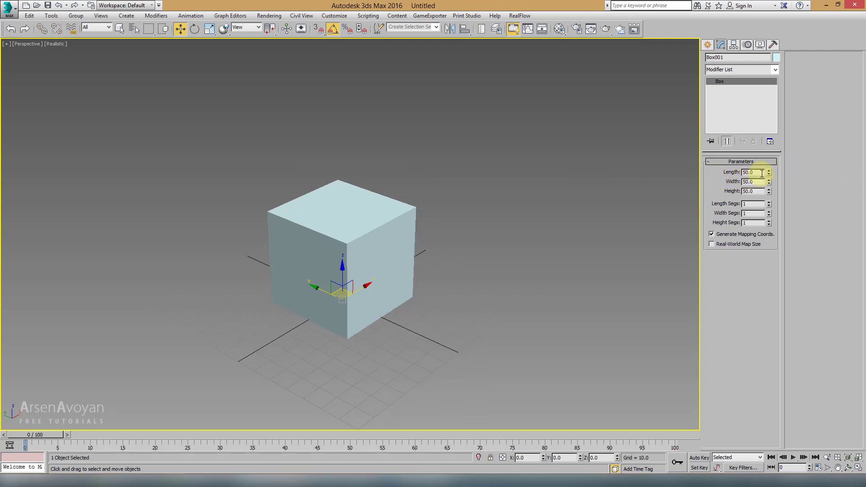
{"action": "double_click", "coordinate": [755, 181]}
{"action": "double_click", "coordinate": [757, 182]}
{"action": "left_click", "coordinate": [758, 192]}
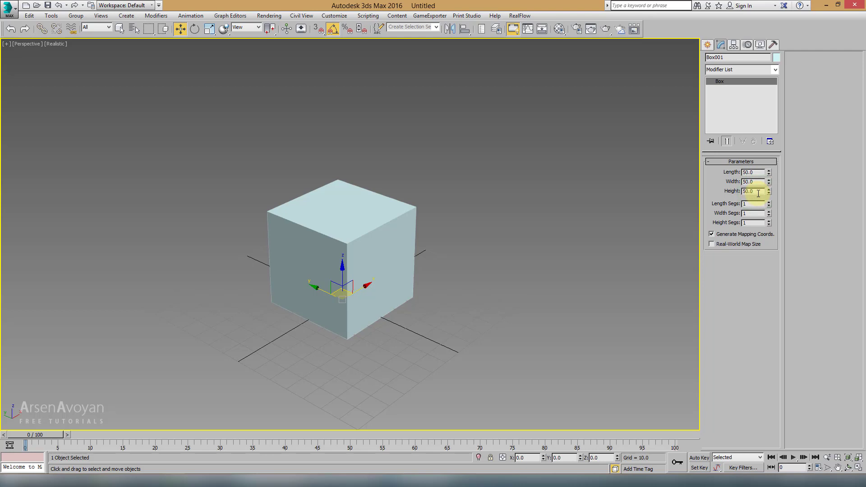
{"action": "double_click", "coordinate": [753, 172]}
{"action": "left_click_drag", "start_coordinate": [757, 192], "coordinate": [739, 196]}
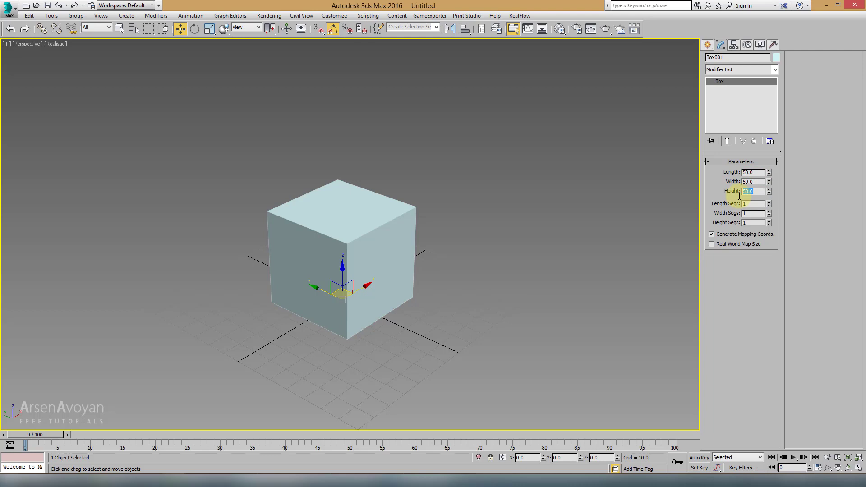
In Units Setup, confirm the System Unit Scale is 1 Unit = Centimeters
{"action": "left_click", "coordinate": [338, 18]}
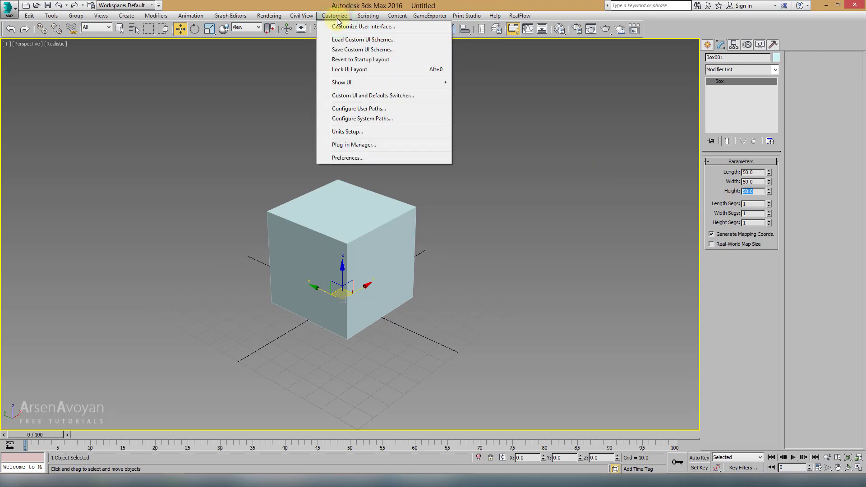
{"action": "left_click", "coordinate": [341, 132]}
{"action": "mouse_move", "coordinate": [399, 149]}
{"action": "left_mouse_down"}
{"action": "mouse_move", "coordinate": [468, 142]}
{"action": "mouse_move", "coordinate": [491, 104]}
{"action": "mouse_move", "coordinate": [525, 123]}
{"action": "left_mouse_up"}
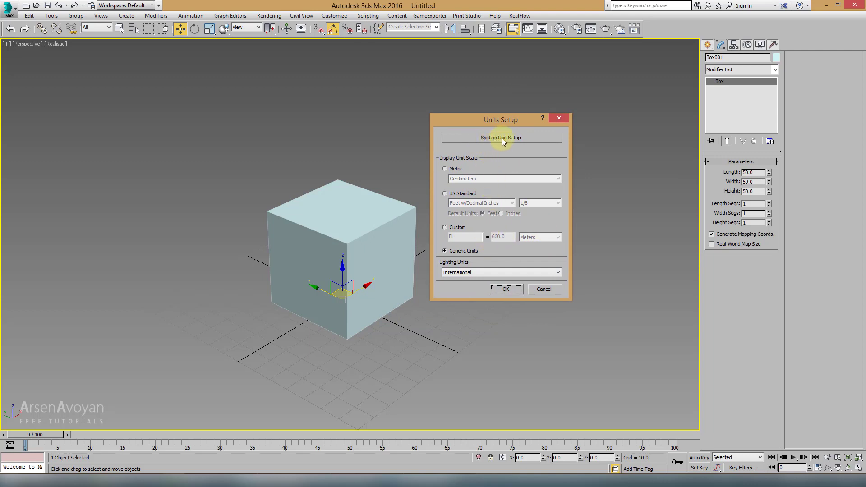
{"action": "left_click", "coordinate": [501, 138]}
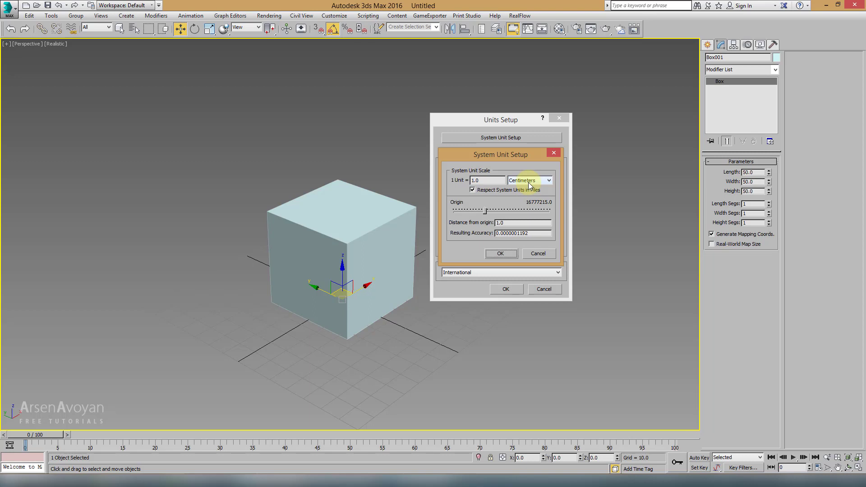
{"action": "left_click", "coordinate": [530, 185]}
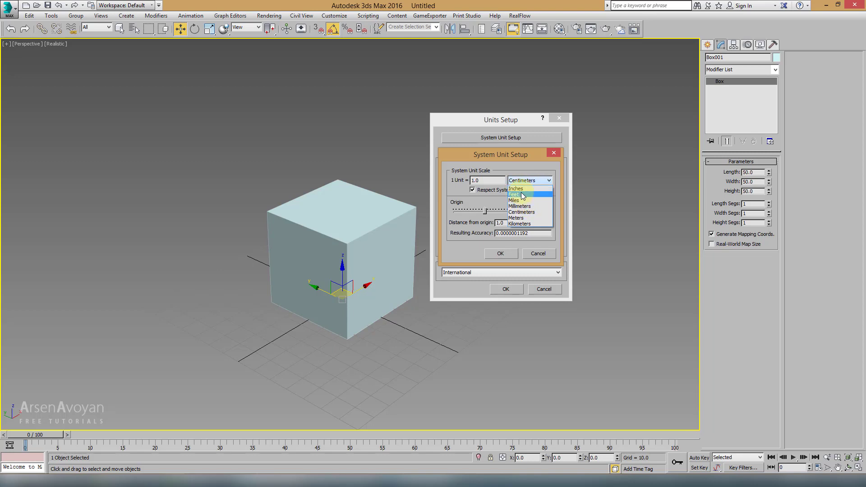
{"action": "left_click", "coordinate": [521, 212]}
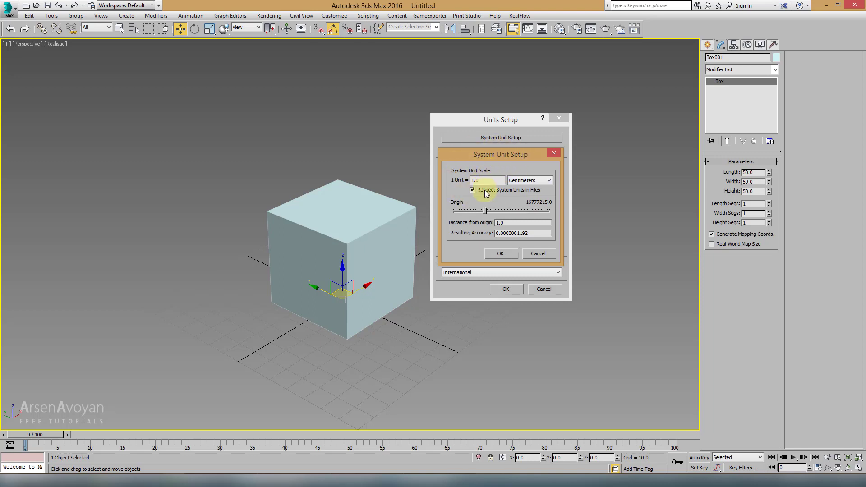
{"action": "left_click_drag", "start_coordinate": [469, 181], "coordinate": [498, 182]}
{"action": "left_click", "coordinate": [500, 254]}
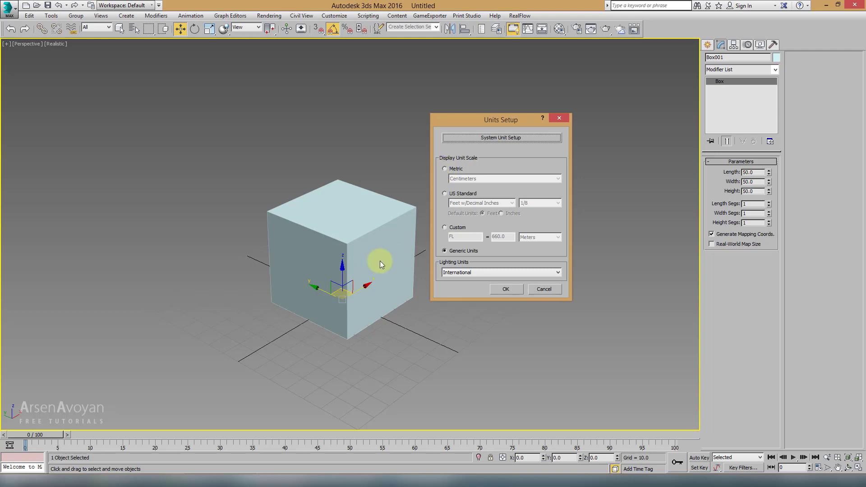
Set the display units to Metric Centimeters and apply
{"action": "left_click", "coordinate": [444, 170]}
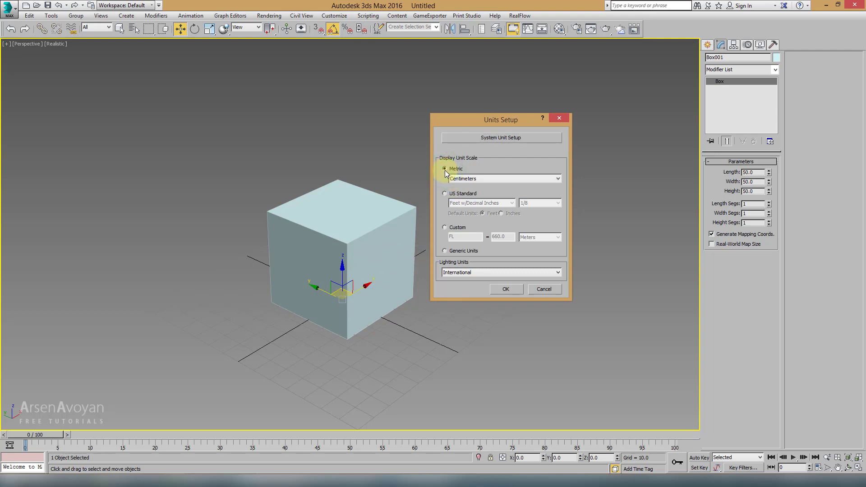
{"action": "left_click", "coordinate": [469, 180]}
{"action": "left_click", "coordinate": [465, 179]}
{"action": "left_click", "coordinate": [506, 289]}
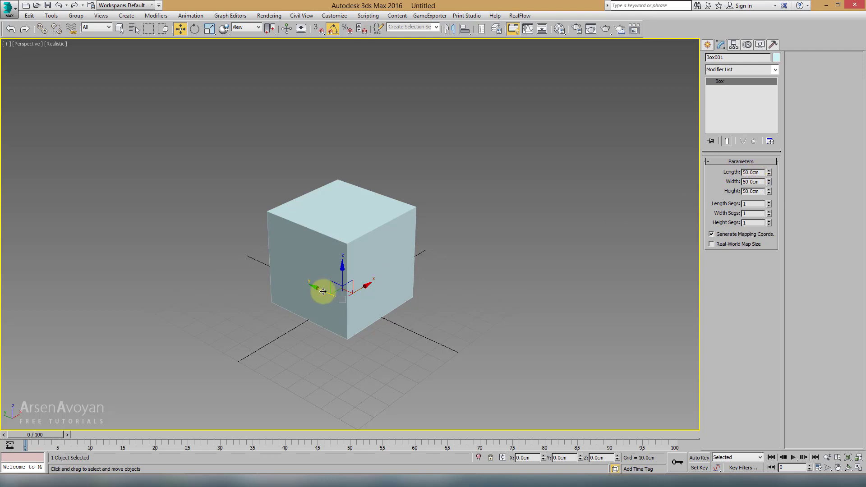
Move the cube along Y to -21.869, then switch display units back to Generic Units
{"action": "left_click_drag", "start_coordinate": [320, 292], "coordinate": [379, 321]}
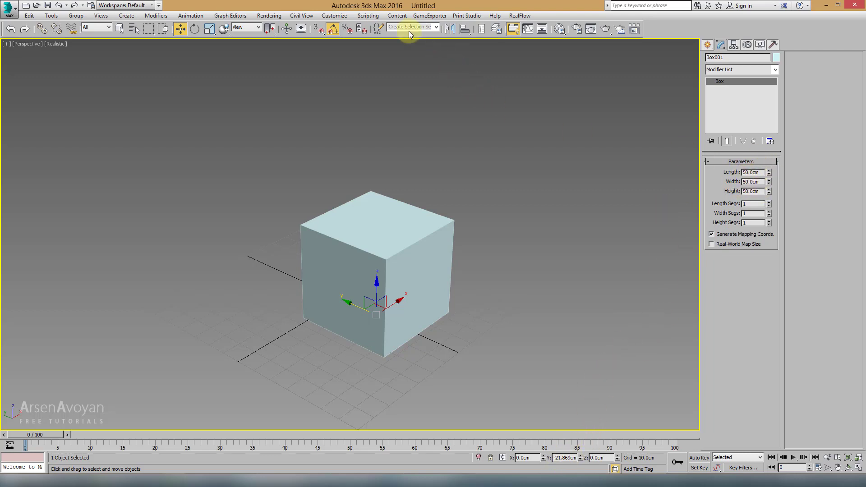
{"action": "left_click", "coordinate": [334, 16]}
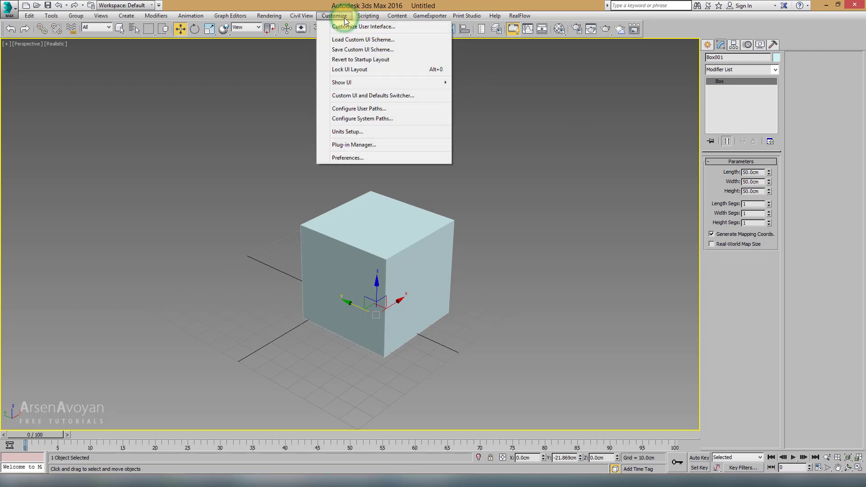
{"action": "left_click", "coordinate": [354, 131]}
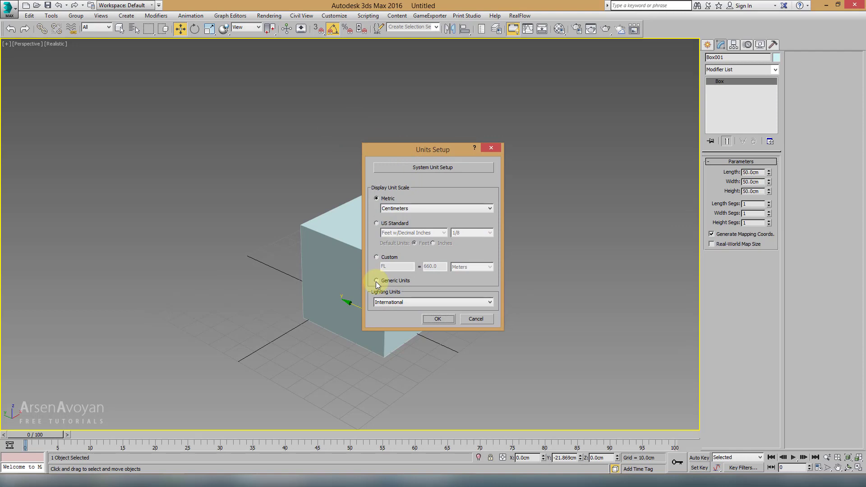
{"action": "left_click", "coordinate": [376, 281]}
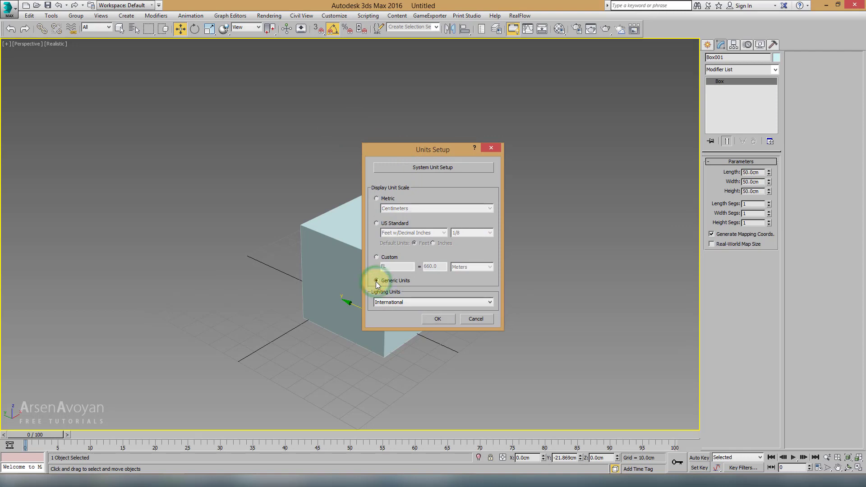
{"action": "left_click", "coordinate": [422, 168]}
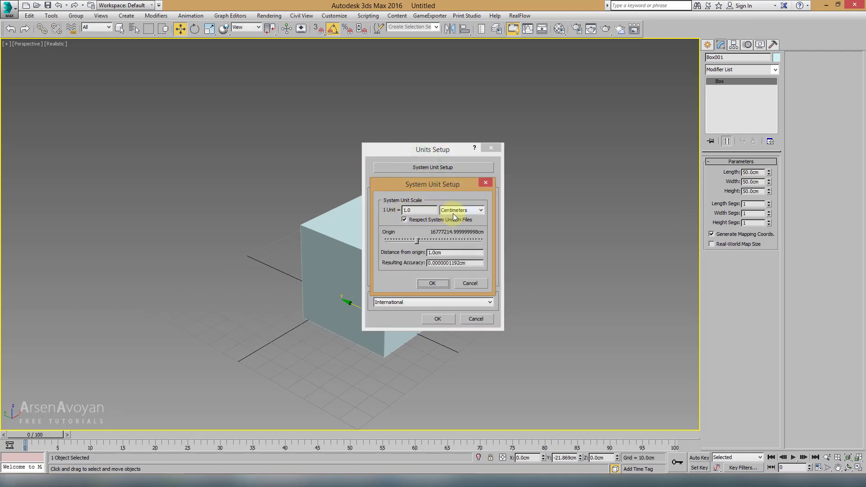
{"action": "left_click", "coordinate": [440, 284]}
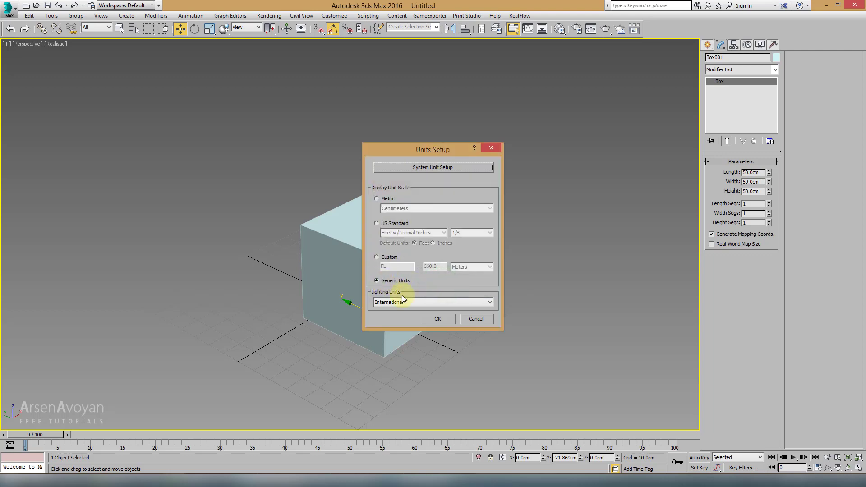
{"action": "left_click", "coordinate": [438, 319]}
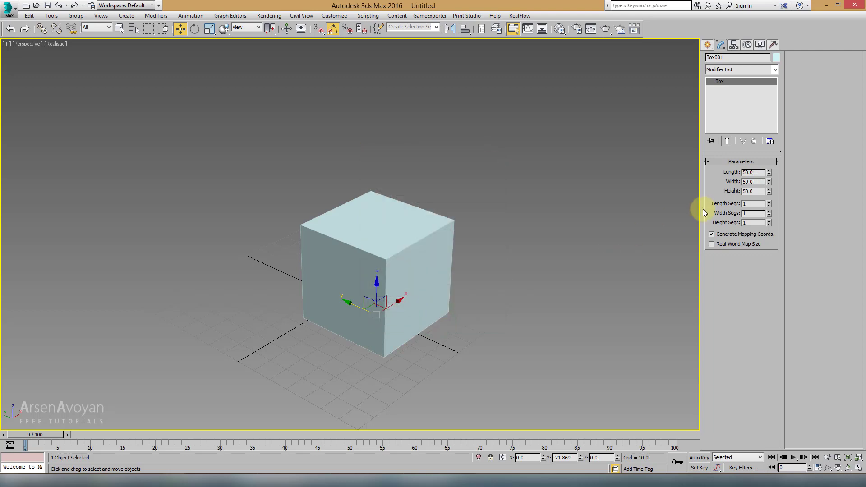
{"action": "double_click", "coordinate": [751, 172]}
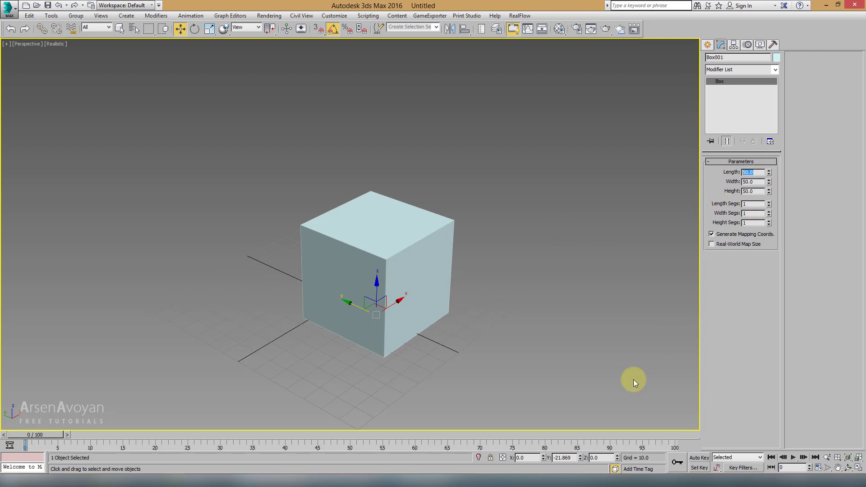
Set the cube's Y position to 0 and reframe the view on it
{"action": "double_click", "coordinate": [569, 458]}
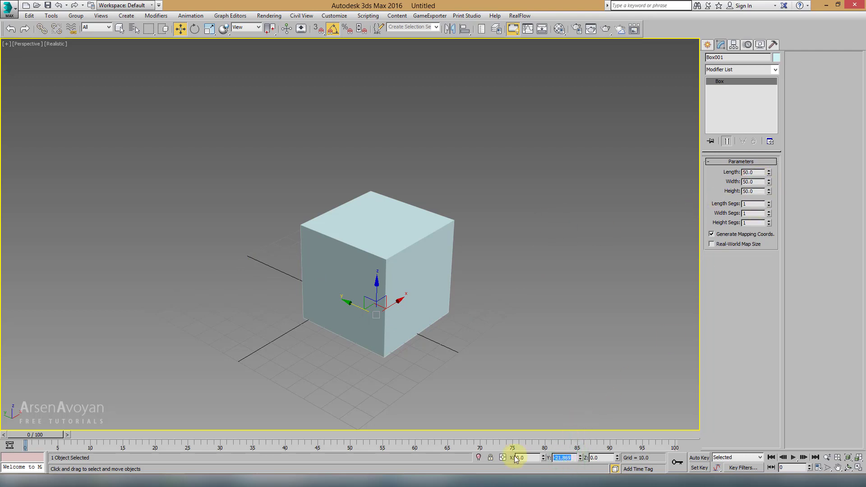
{"action": "type", "text": "0"}
{"action": "key", "text": "Return"}
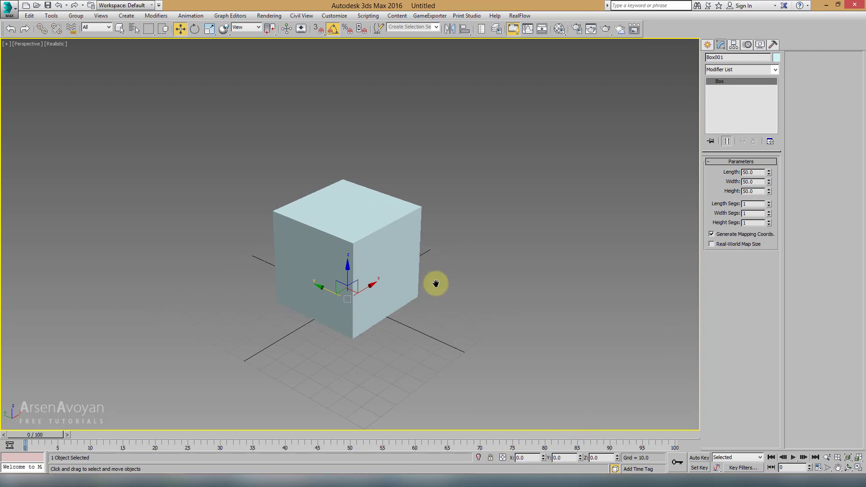
{"action": "middle_click_drag", "start_coordinate": [428, 283], "coordinate": [439, 281]}
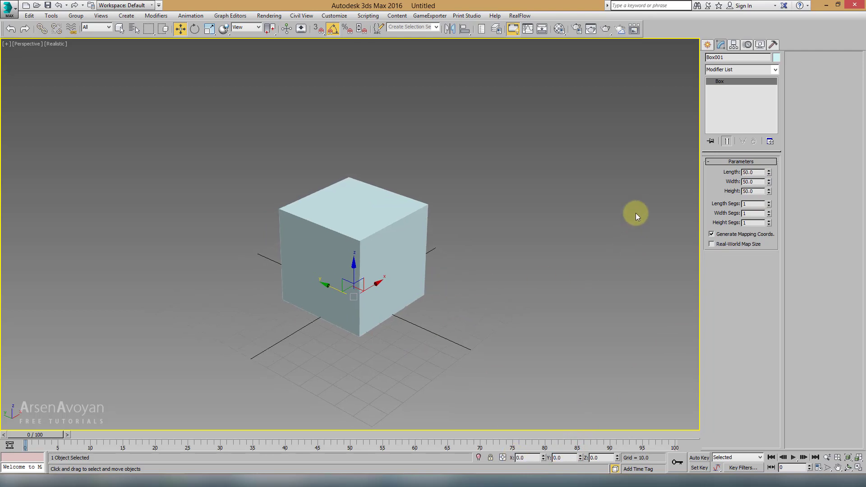
{"action": "scroll", "coordinate": [491, 203], "scroll_direction": "up", "scroll_amount": 2}
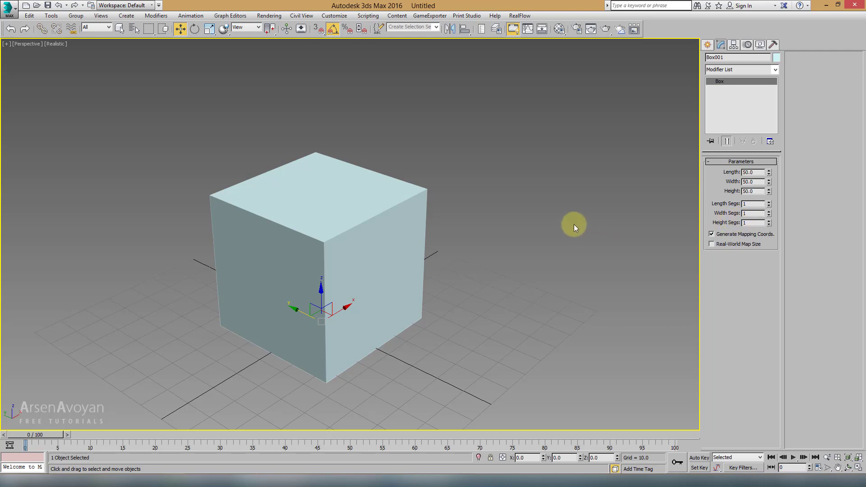
{"action": "middle_click_drag", "start_coordinate": [574, 226], "coordinate": [593, 213]}
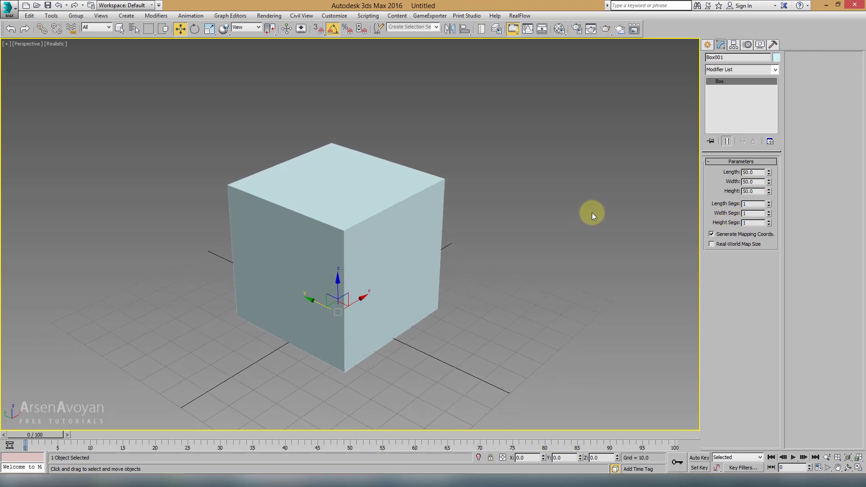
Turn on Edged Faces and give the cube 3 length, 3 width and 4 height segments
{"action": "key", "text": "F4"}
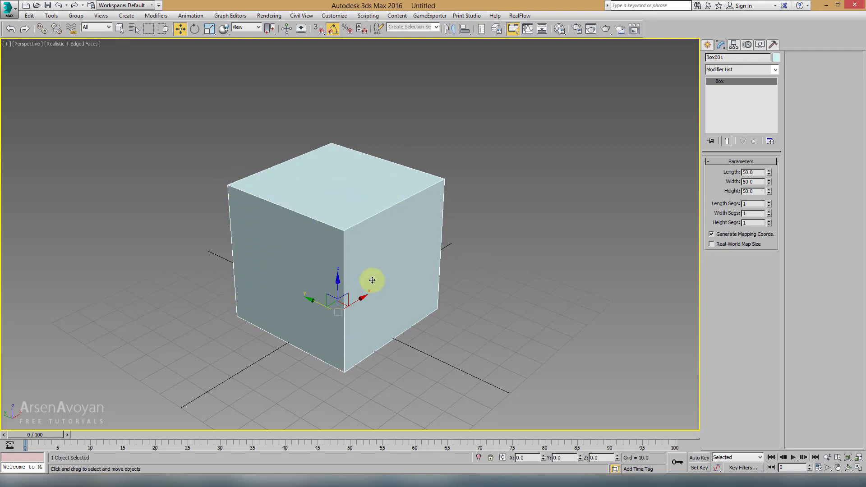
{"action": "left_click", "coordinate": [769, 202]}
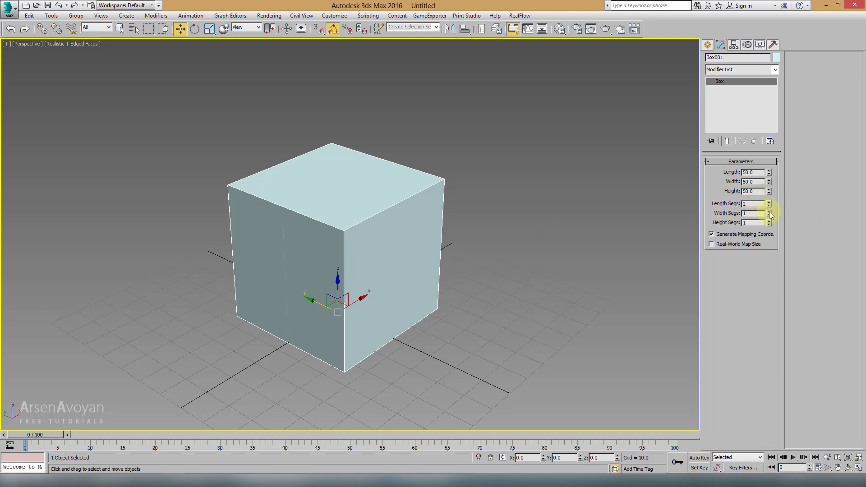
{"action": "left_click", "coordinate": [769, 212]}
{"action": "left_click", "coordinate": [769, 212]}
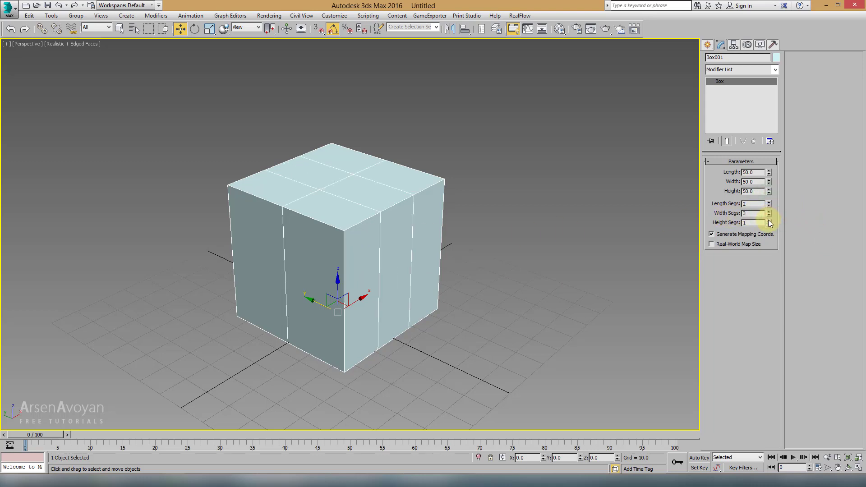
{"action": "left_click", "coordinate": [768, 220]}
{"action": "left_click", "coordinate": [769, 221]}
{"action": "left_click", "coordinate": [769, 202]}
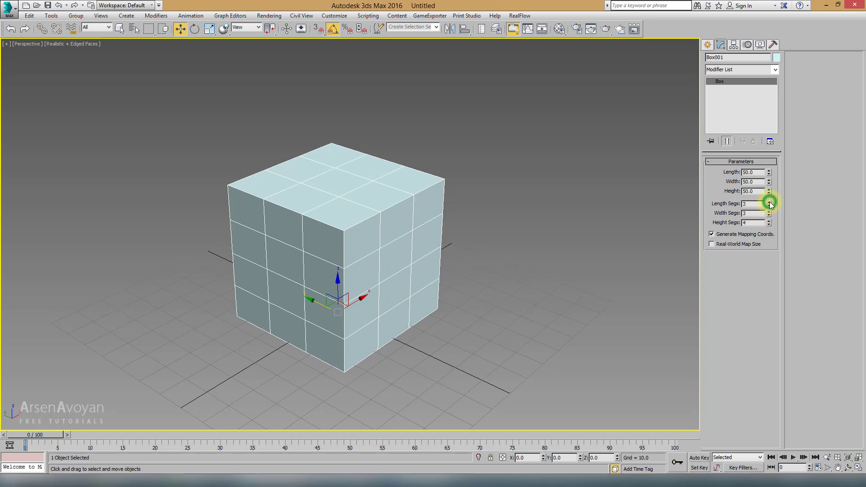
{"action": "mouse_move", "coordinate": [405, 248]}
{"action": "middle_mouse_down", "text": "alt"}
{"action": "mouse_move", "coordinate": [405, 206]}
{"action": "mouse_move", "coordinate": [392, 234]}
{"action": "mouse_move", "coordinate": [403, 245]}
{"action": "mouse_move", "coordinate": [385, 226]}
{"action": "middle_mouse_up", "text": "alt"}
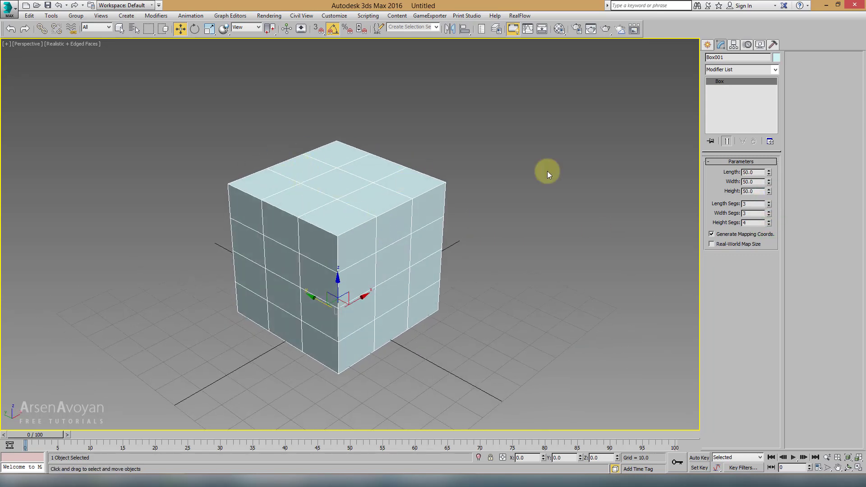
{"action": "key", "text": "F4"}
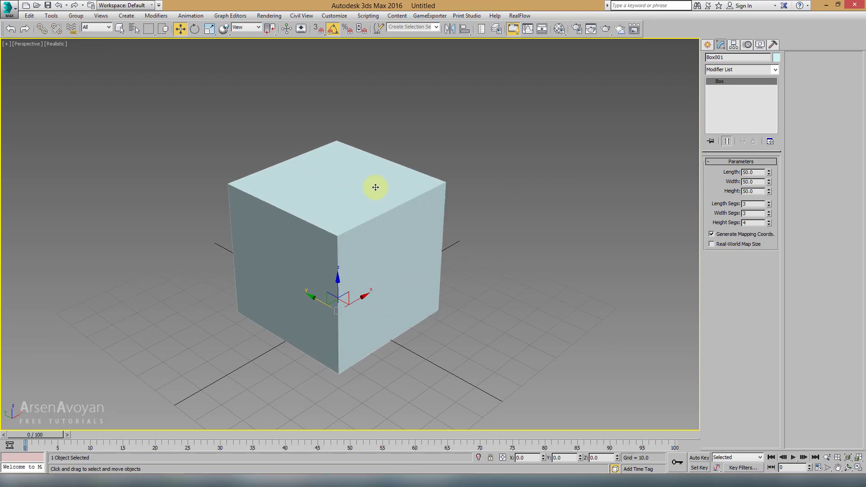
{"action": "key", "text": "F4"}
{"action": "mouse_move", "coordinate": [770, 205]}
{"action": "left_mouse_down"}
{"action": "mouse_move", "coordinate": [765, 212]}
{"action": "mouse_move", "coordinate": [768, 202]}
{"action": "left_mouse_up"}
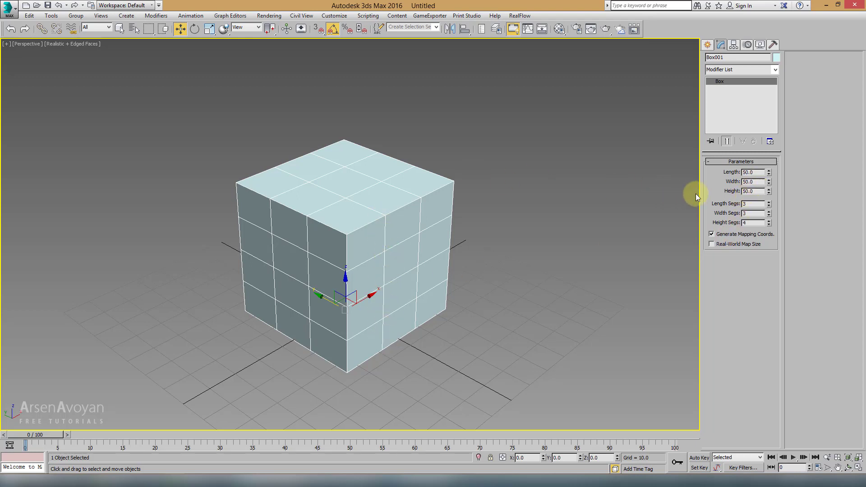
Resize the box to 20 length, 20 width and 100 height
{"action": "left_click_drag", "start_coordinate": [762, 172], "coordinate": [697, 174]}
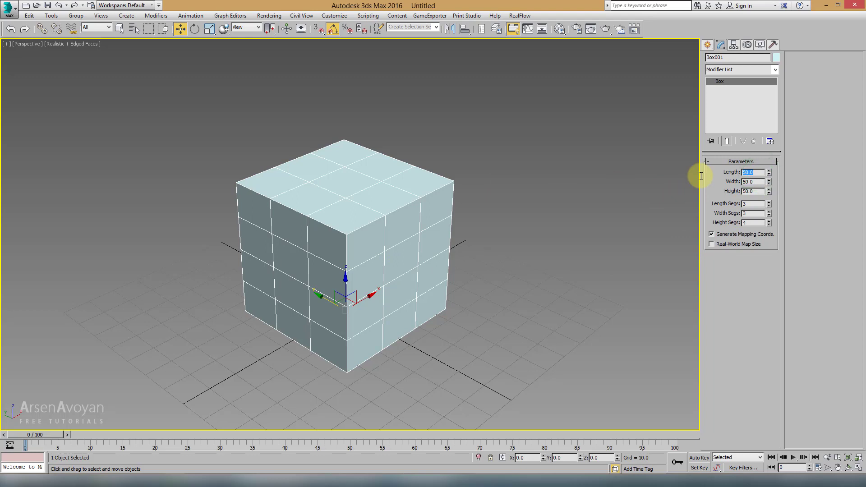
{"action": "type", "text": "20"}
{"action": "key", "text": "Tab"}
{"action": "type", "text": "20"}
{"action": "key", "text": "Return"}
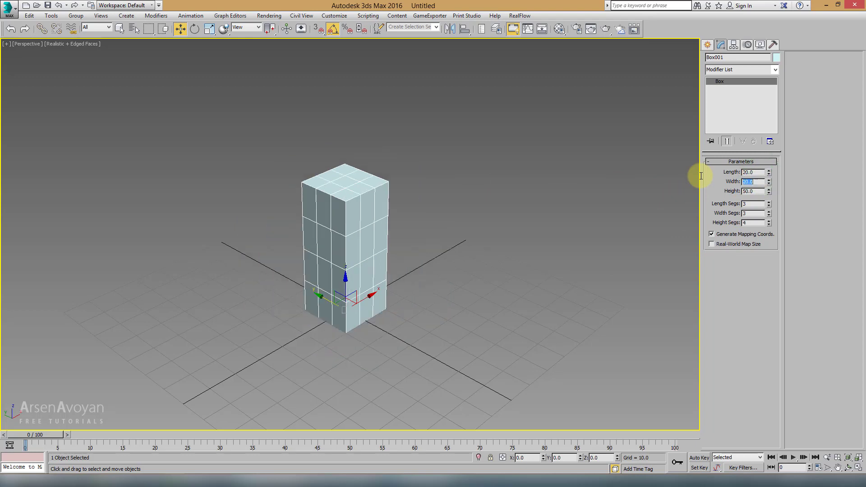
{"action": "key", "text": "Tab"}
{"action": "type", "text": "100"}
{"action": "key", "text": "Return"}
{"action": "mouse_move", "coordinate": [472, 228]}
{"action": "middle_mouse_down", "text": "alt"}
{"action": "mouse_move", "coordinate": [431, 184]}
{"action": "mouse_move", "coordinate": [407, 245]}
{"action": "mouse_move", "coordinate": [340, 185]}
{"action": "mouse_move", "coordinate": [387, 205]}
{"action": "mouse_move", "coordinate": [299, 147]}
{"action": "middle_mouse_up", "text": "alt"}
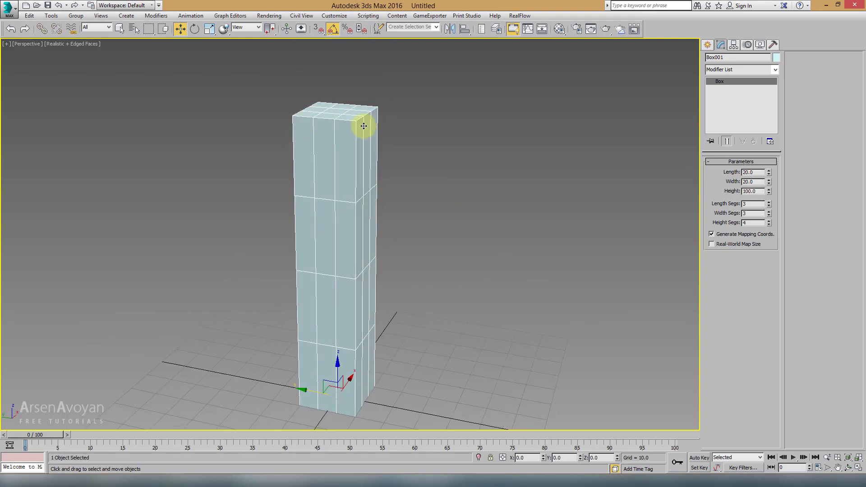
Reset the length, width and height segment counts to 1
{"action": "right_click", "coordinate": [769, 203]}
{"action": "right_click", "coordinate": [768, 223]}
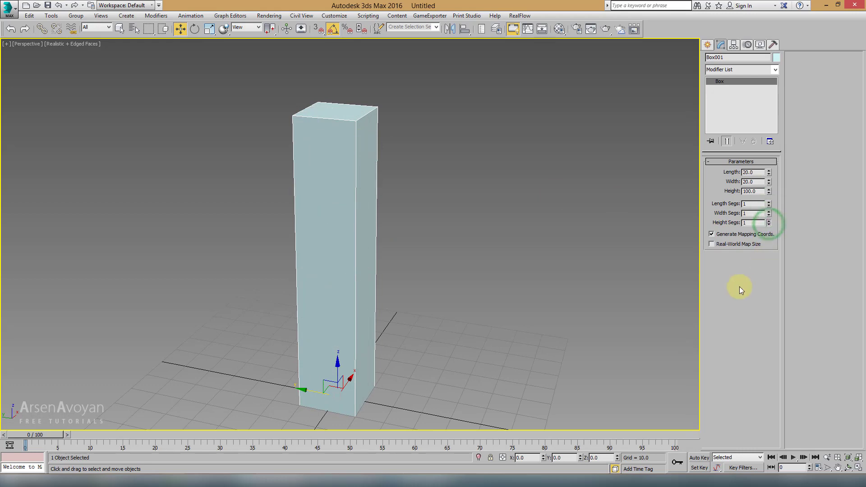
{"action": "mouse_move", "coordinate": [496, 290]}
{"action": "middle_mouse_down", "text": "alt"}
{"action": "mouse_move", "coordinate": [449, 294]}
{"action": "mouse_move", "coordinate": [505, 292]}
{"action": "mouse_move", "coordinate": [469, 301]}
{"action": "mouse_move", "coordinate": [464, 281]}
{"action": "middle_mouse_up", "text": "alt"}
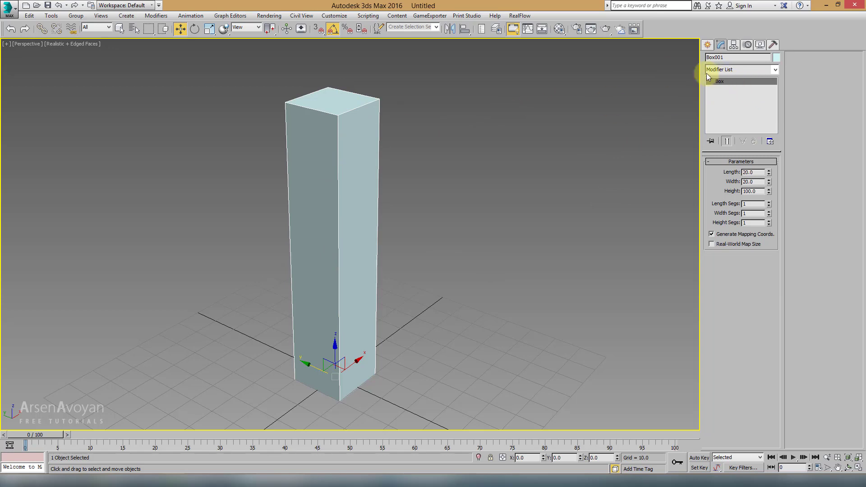
Apply a Bend modifier with a 69.5-degree angle and orbit to inspect the column
{"action": "left_click", "coordinate": [773, 73]}
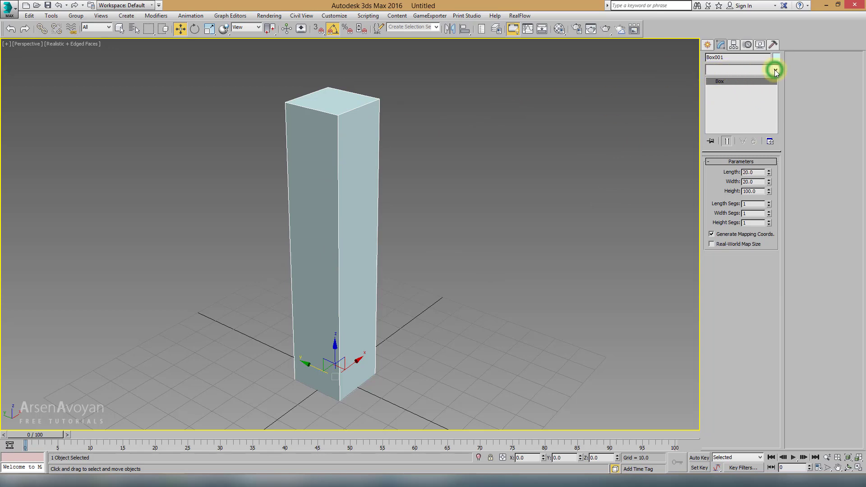
{"action": "mouse_move", "coordinate": [776, 97]}
{"action": "left_mouse_down"}
{"action": "mouse_move", "coordinate": [775, 194]}
{"action": "mouse_move", "coordinate": [792, 316]}
{"action": "mouse_move", "coordinate": [797, 71]}
{"action": "left_mouse_up"}
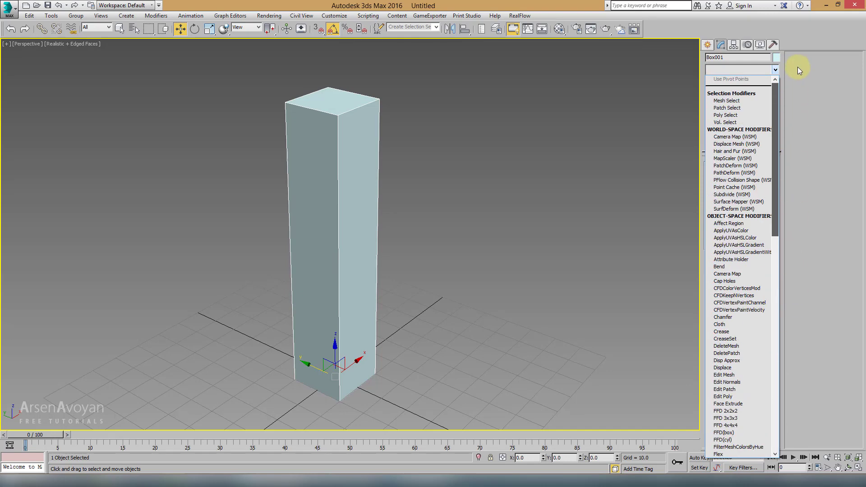
{"action": "left_click", "coordinate": [729, 266]}
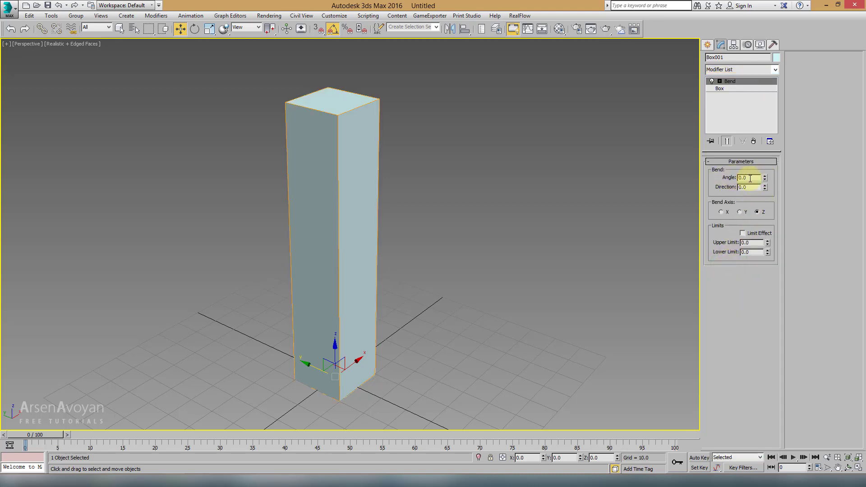
{"action": "left_click_drag", "start_coordinate": [764, 177], "coordinate": [761, 121]}
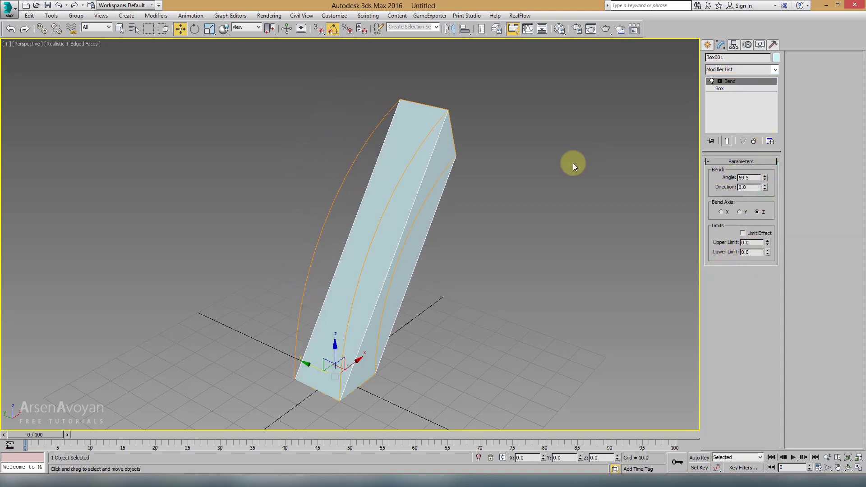
{"action": "middle_click_drag", "start_coordinate": [482, 219], "coordinate": [440, 207], "text": "alt"}
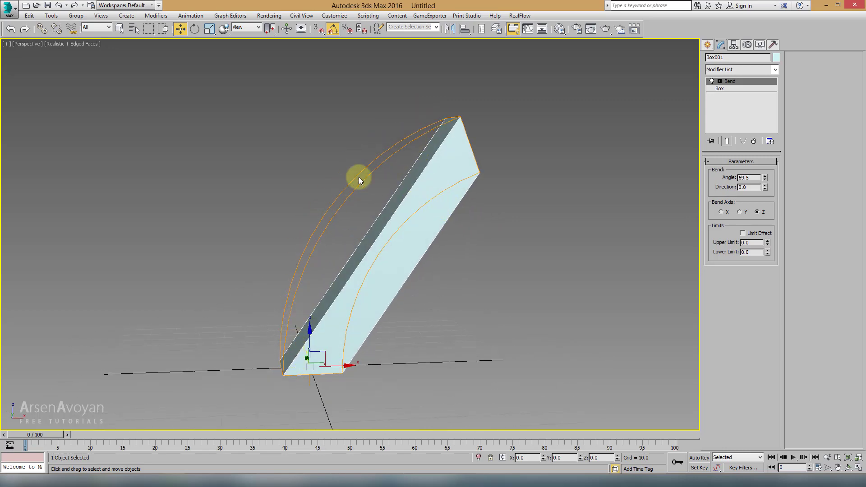
{"action": "mouse_move", "coordinate": [415, 161]}
{"action": "middle_mouse_down", "text": "alt"}
{"action": "mouse_move", "coordinate": [426, 163]}
{"action": "mouse_move", "coordinate": [399, 166]}
{"action": "mouse_move", "coordinate": [334, 220]}
{"action": "mouse_move", "coordinate": [354, 232]}
{"action": "mouse_move", "coordinate": [380, 215]}
{"action": "middle_mouse_up", "text": "alt"}
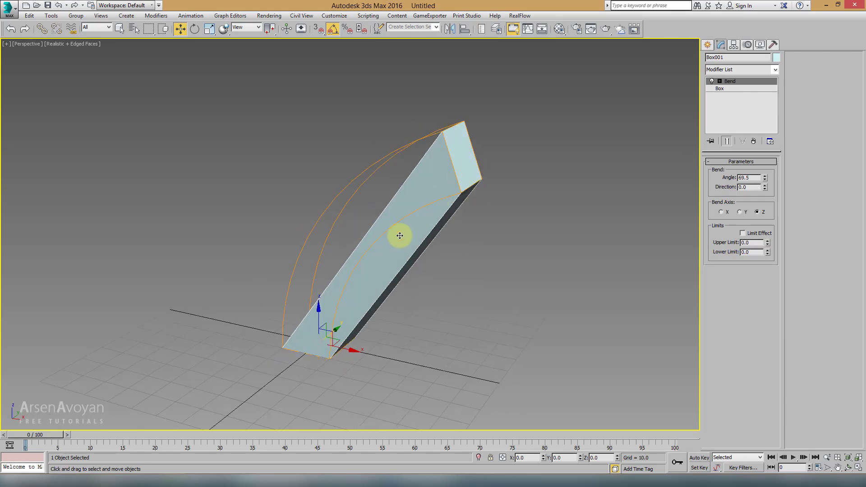
{"action": "middle_click_drag", "start_coordinate": [365, 297], "coordinate": [419, 291], "text": "alt"}
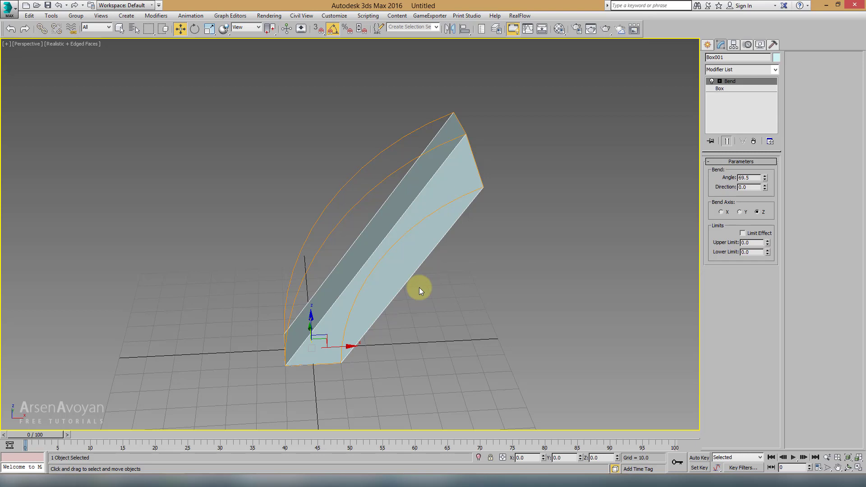
{"action": "middle_click_drag", "start_coordinate": [406, 276], "coordinate": [388, 194], "text": "alt"}
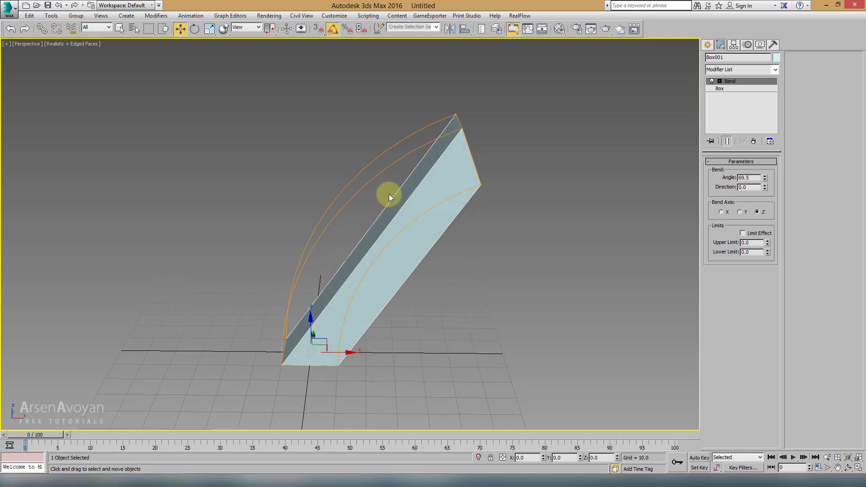
Raise the box's height segments to 20 so the bend curves smoothly
{"action": "left_click", "coordinate": [726, 89]}
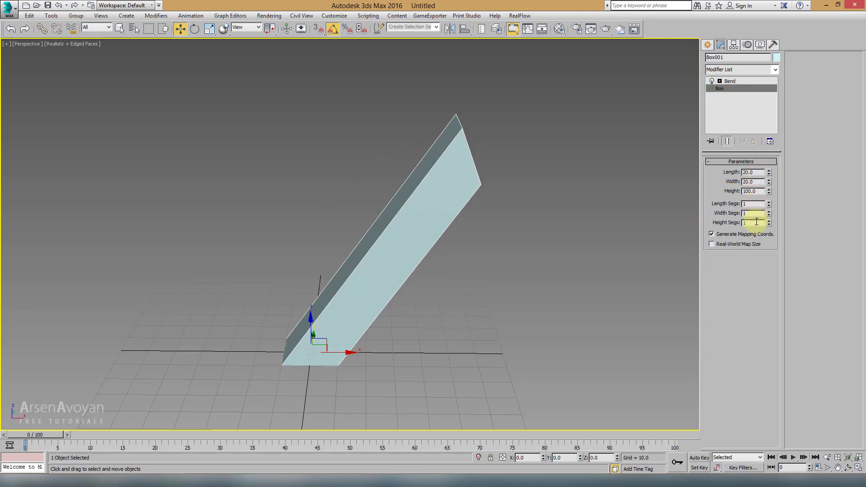
{"action": "left_click", "coordinate": [768, 220]}
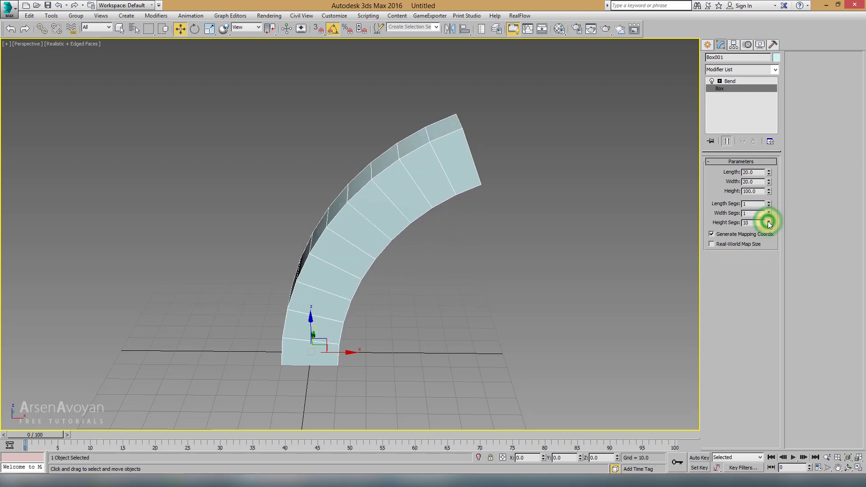
{"action": "left_click", "coordinate": [754, 223]}
{"action": "double_click", "coordinate": [744, 224]}
{"action": "type", "text": "2"}
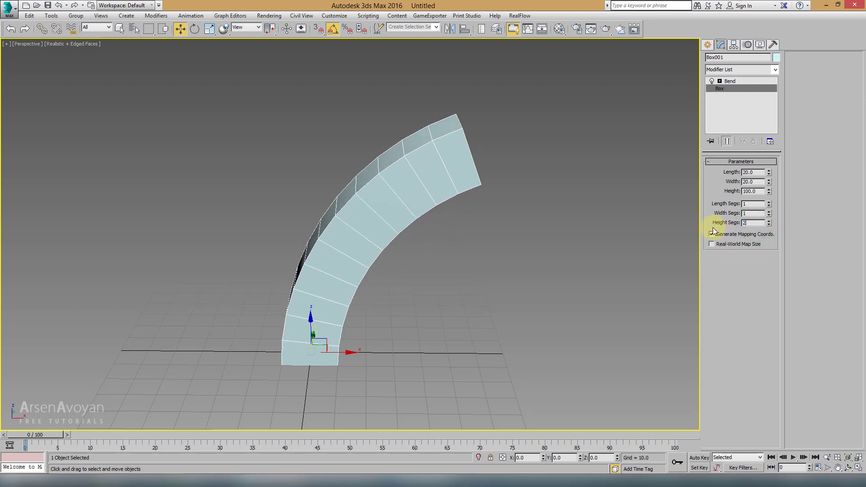
{"action": "type", "text": "0"}
{"action": "key", "text": "Return"}
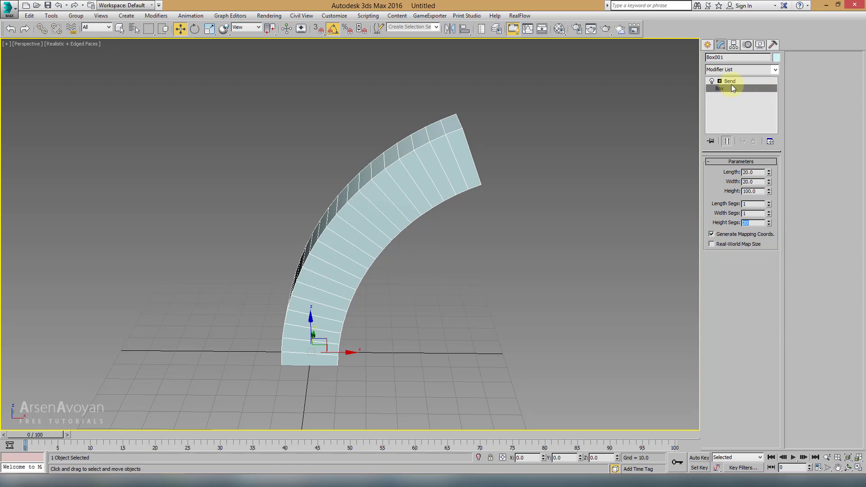
Increase the Bend angle from 80 toward about 171 degrees
{"action": "left_click", "coordinate": [732, 82]}
{"action": "left_click_drag", "start_coordinate": [765, 179], "coordinate": [752, 326]}
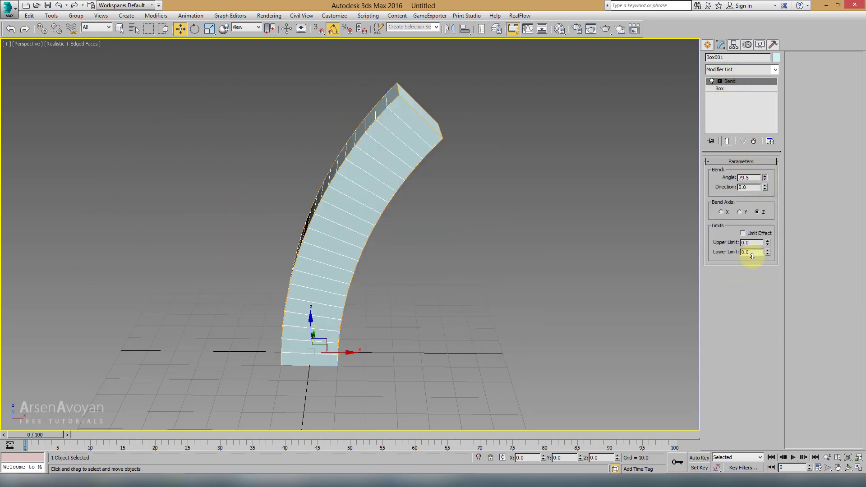
{"action": "left_click_drag", "start_coordinate": [752, 326], "coordinate": [748, 133]}
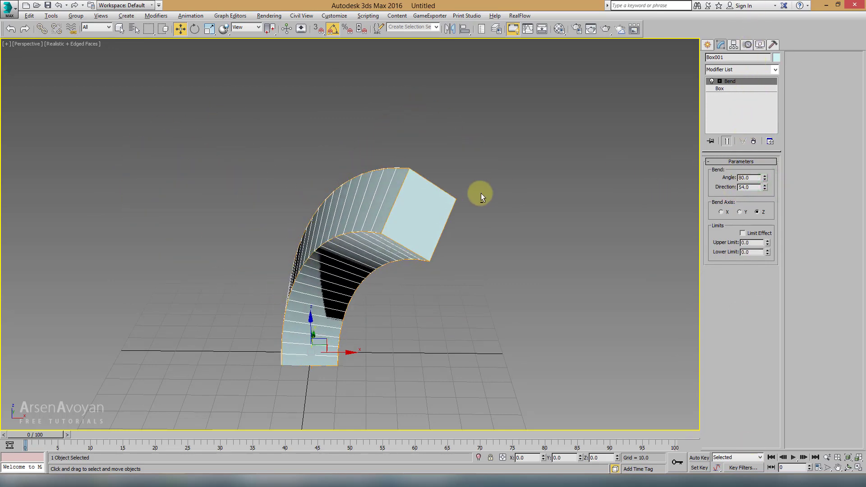
{"action": "middle_click_drag", "start_coordinate": [481, 193], "coordinate": [427, 202], "text": "alt"}
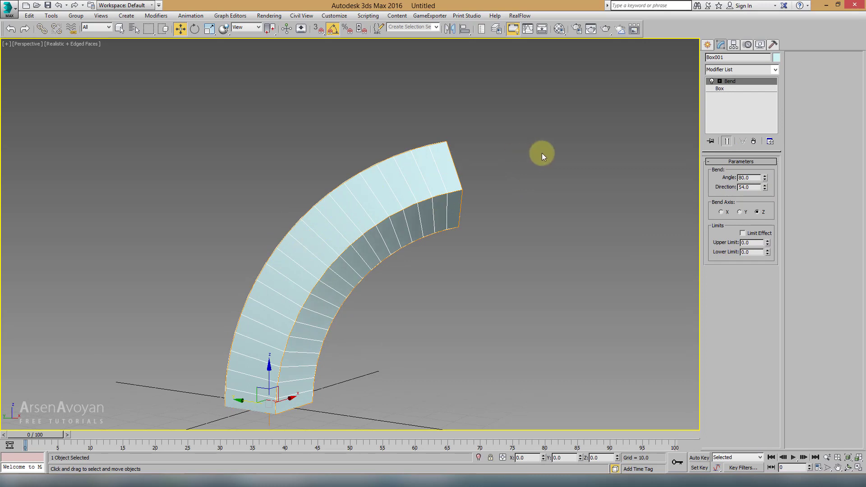
{"action": "middle_click_drag", "start_coordinate": [485, 171], "coordinate": [496, 148]}
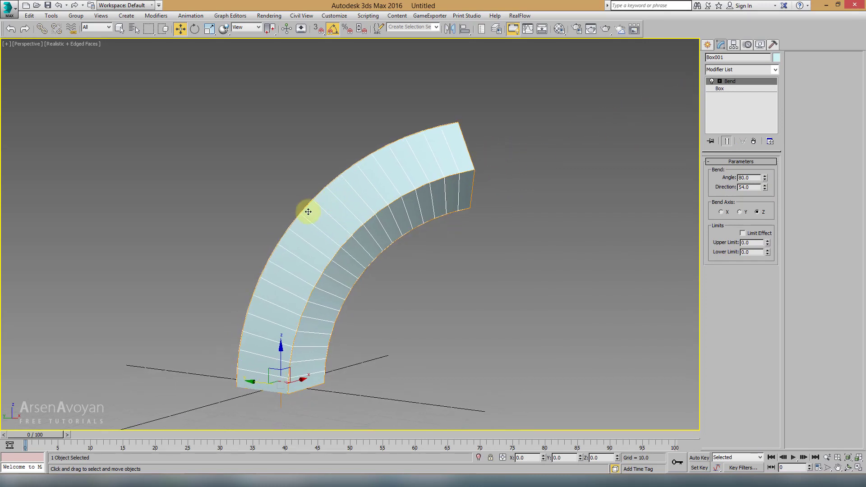
{"action": "mouse_move", "coordinate": [764, 177]}
{"action": "left_mouse_down"}
{"action": "mouse_move", "coordinate": [762, 84]}
{"action": "mouse_move", "coordinate": [757, 100]}
{"action": "left_mouse_up"}
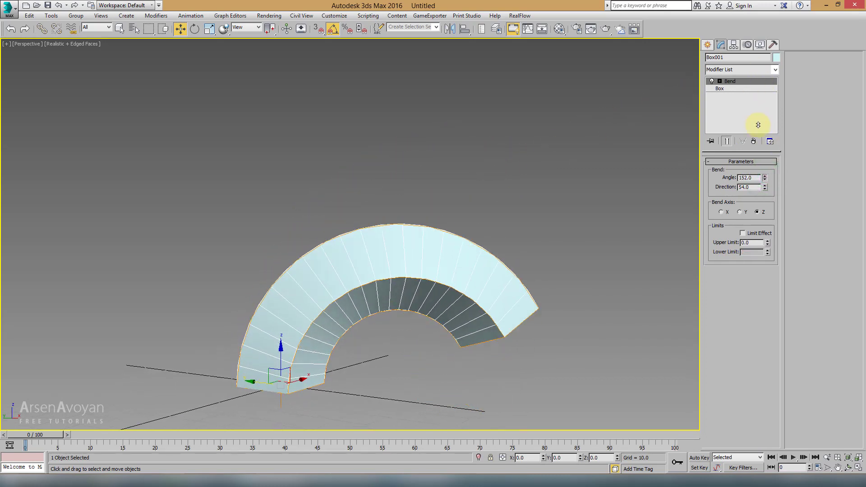
Set the Bend angle to 180 degrees
{"action": "double_click", "coordinate": [749, 177]}
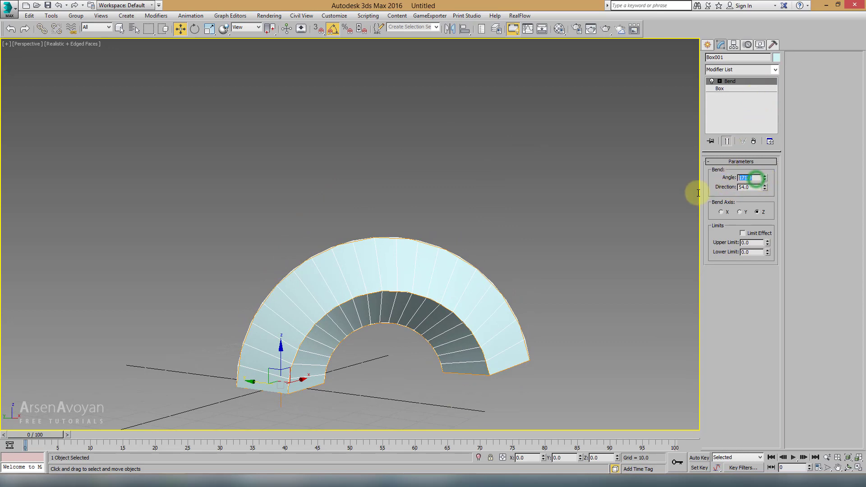
{"action": "type", "text": "180"}
{"action": "key", "text": "Return"}
{"action": "mouse_move", "coordinate": [456, 226]}
{"action": "middle_mouse_down", "text": "alt"}
{"action": "mouse_move", "coordinate": [449, 236]}
{"action": "mouse_move", "coordinate": [474, 177]}
{"action": "mouse_move", "coordinate": [440, 194]}
{"action": "mouse_move", "coordinate": [451, 189]}
{"action": "middle_mouse_up", "text": "alt"}
Try height segment counts from 7 up to 23 with edged faces hidden
{"action": "left_click", "coordinate": [721, 88]}
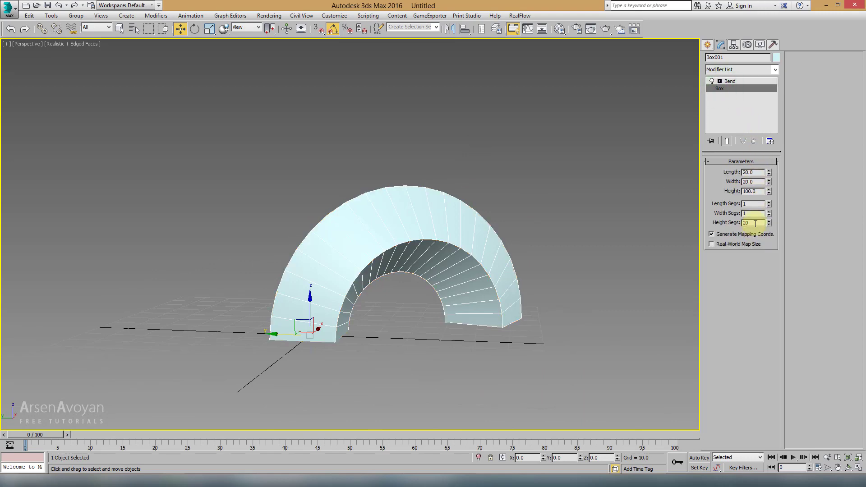
{"action": "middle_click_drag", "start_coordinate": [652, 228], "coordinate": [490, 241], "text": "alt"}
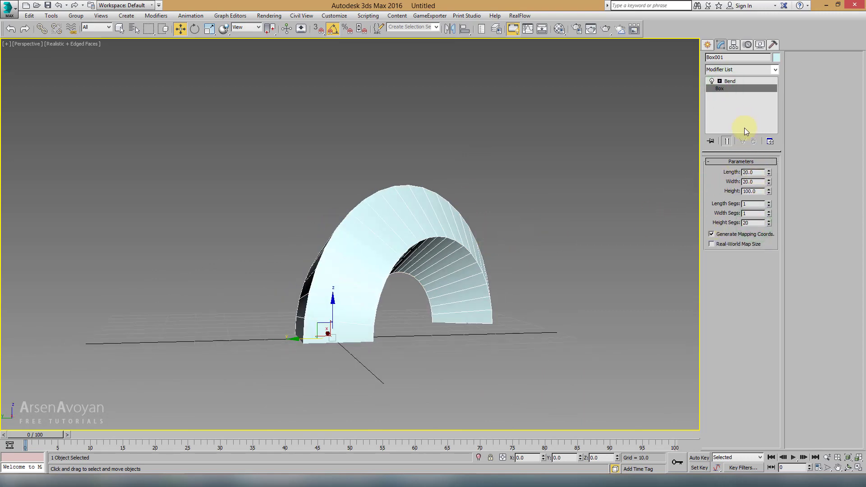
{"action": "middle_click_drag", "start_coordinate": [587, 171], "coordinate": [551, 174], "text": "alt"}
{"action": "scroll", "coordinate": [481, 193], "scroll_direction": "up", "scroll_amount": 3}
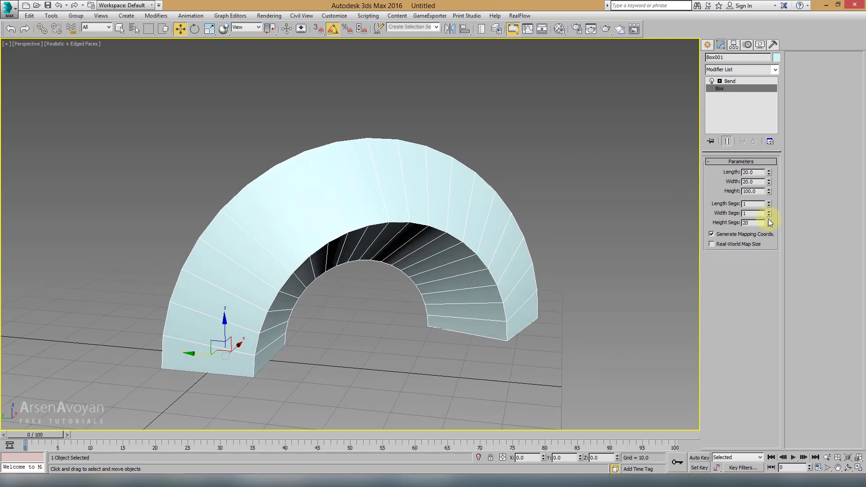
{"action": "left_click_drag", "start_coordinate": [769, 223], "coordinate": [770, 228]}
{"action": "key", "text": "F4"}
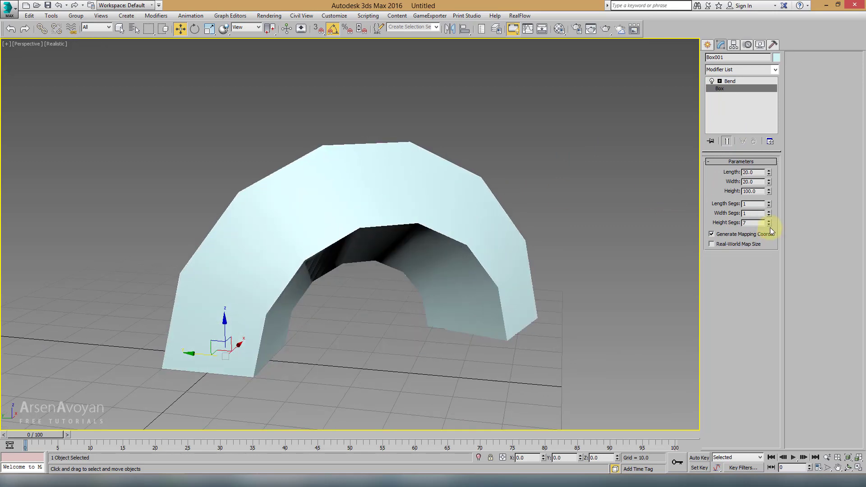
{"action": "mouse_move", "coordinate": [530, 220]}
{"action": "middle_mouse_down", "text": "alt"}
{"action": "mouse_move", "coordinate": [533, 229]}
{"action": "mouse_move", "coordinate": [347, 180]}
{"action": "middle_mouse_up", "text": "alt"}
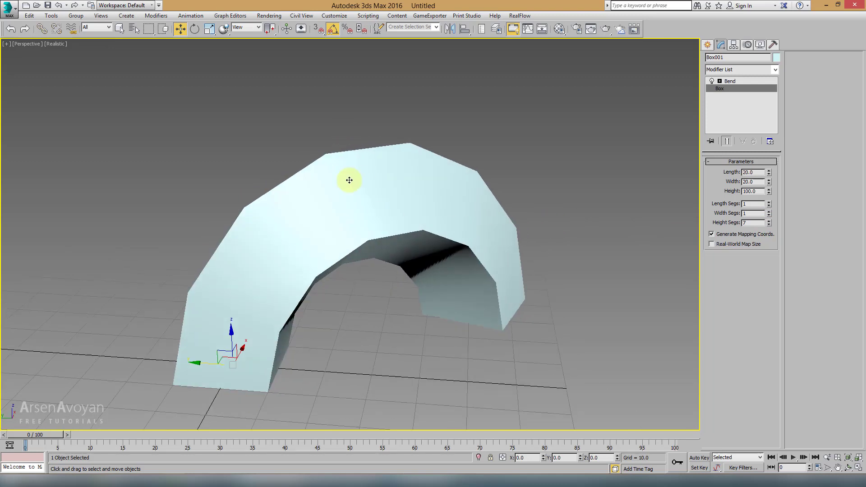
{"action": "left_click_drag", "start_coordinate": [771, 223], "coordinate": [770, 224]}
{"action": "left_click", "coordinate": [769, 220]}
{"action": "left_click", "coordinate": [769, 220]}
{"action": "left_click", "coordinate": [769, 220]}
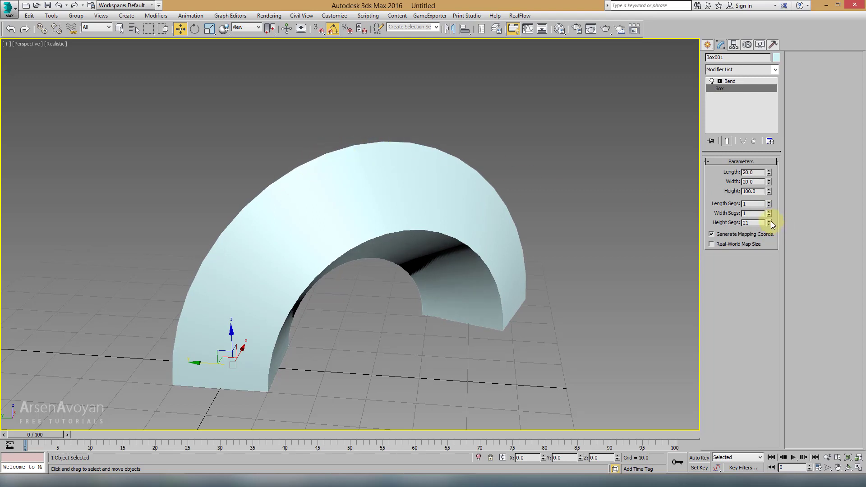
{"action": "left_click", "coordinate": [768, 220]}
Inspect the arch close-up from front and oblique angles
{"action": "mouse_move", "coordinate": [354, 199]}
{"action": "middle_mouse_down", "text": "alt"}
{"action": "mouse_move", "coordinate": [318, 191]}
{"action": "mouse_move", "coordinate": [343, 179]}
{"action": "middle_mouse_up", "text": "alt"}
{"action": "mouse_move", "coordinate": [406, 191]}
{"action": "middle_mouse_down", "text": "alt"}
{"action": "mouse_move", "coordinate": [417, 214]}
{"action": "mouse_move", "coordinate": [364, 199]}
{"action": "mouse_move", "coordinate": [399, 201]}
{"action": "middle_mouse_up", "text": "alt"}
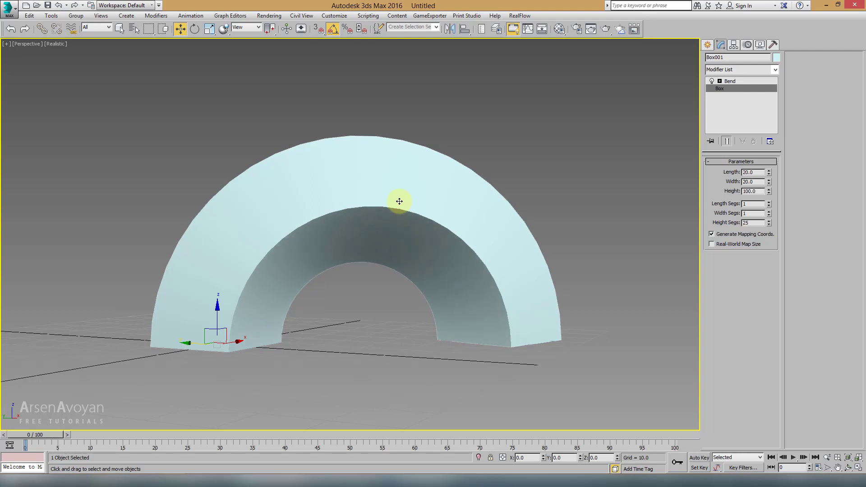
{"action": "scroll", "coordinate": [399, 201], "scroll_direction": "down", "scroll_amount": 5}
{"action": "scroll", "coordinate": [396, 264], "scroll_direction": "down", "scroll_amount": 2}
{"action": "mouse_move", "coordinate": [406, 292]}
{"action": "middle_mouse_down", "text": "alt"}
{"action": "mouse_move", "coordinate": [419, 282]}
{"action": "mouse_move", "coordinate": [421, 307]}
{"action": "middle_mouse_up", "text": "alt"}
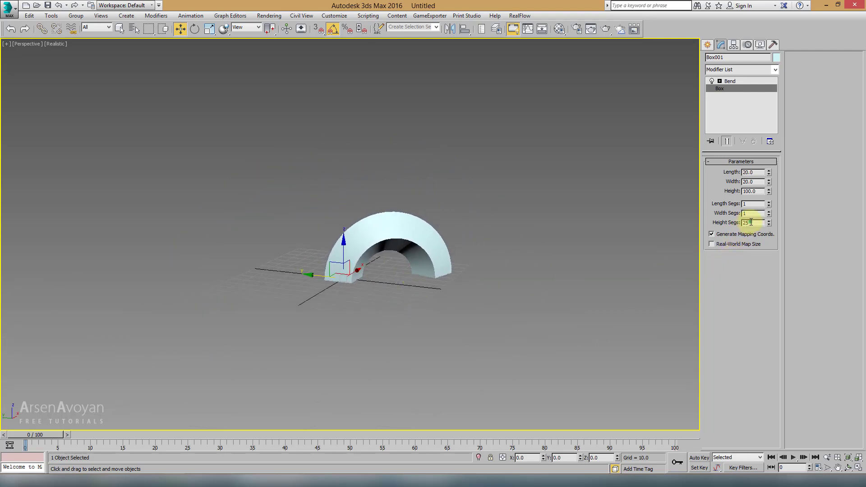
{"action": "left_click_drag", "start_coordinate": [751, 222], "coordinate": [730, 230]}
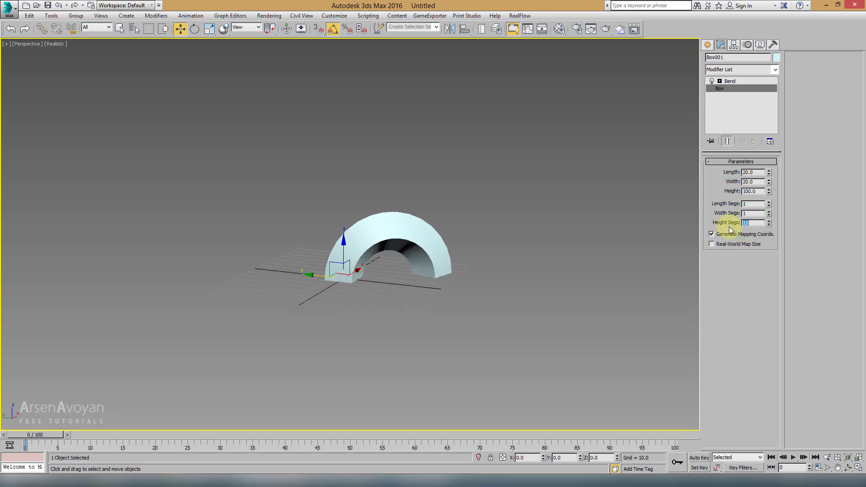
{"action": "left_click", "coordinate": [567, 304]}
{"action": "scroll", "coordinate": [496, 293], "scroll_direction": "down", "scroll_amount": 2}
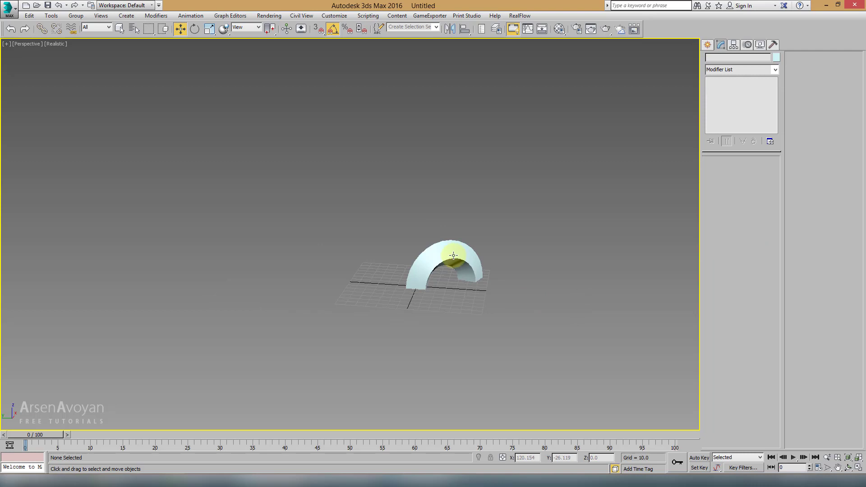
{"action": "scroll", "coordinate": [446, 254], "scroll_direction": "up", "scroll_amount": 2}
{"action": "scroll", "coordinate": [437, 258], "scroll_direction": "up", "scroll_amount": 5}
{"action": "scroll", "coordinate": [374, 233], "scroll_direction": "up", "scroll_amount": 2}
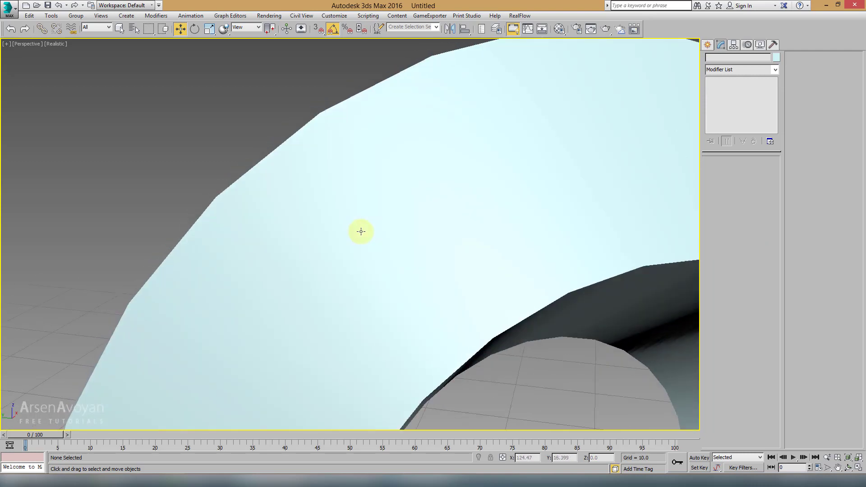
{"action": "scroll", "coordinate": [357, 227], "scroll_direction": "up", "scroll_amount": 2}
{"action": "middle_click_drag", "start_coordinate": [307, 170], "coordinate": [298, 163]}
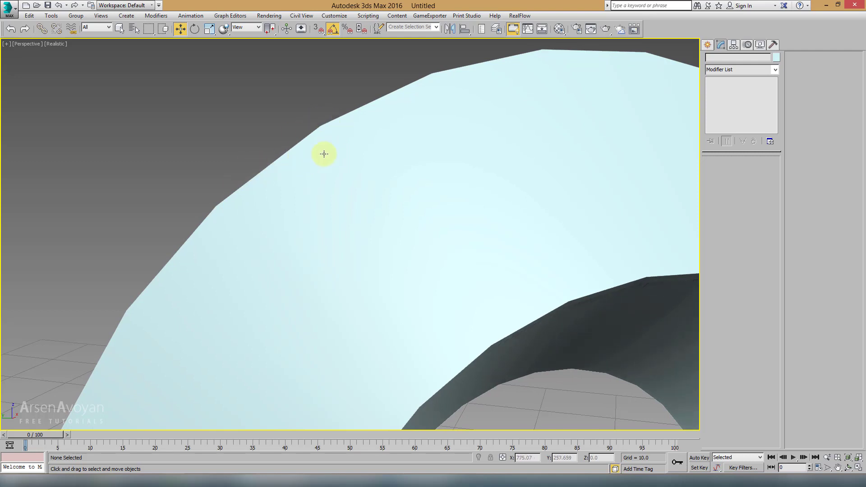
Set the arch's height segments to 30 and show edged faces again
{"action": "left_click", "coordinate": [383, 205]}
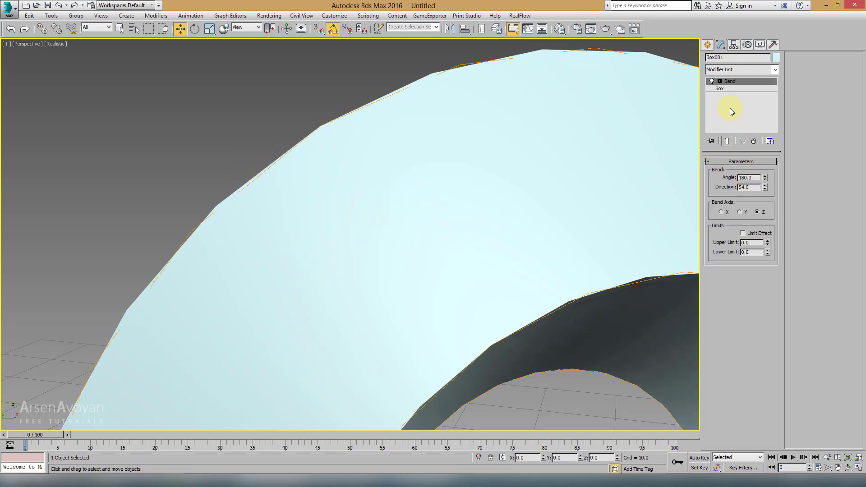
{"action": "left_click", "coordinate": [719, 88]}
{"action": "double_click", "coordinate": [753, 223]}
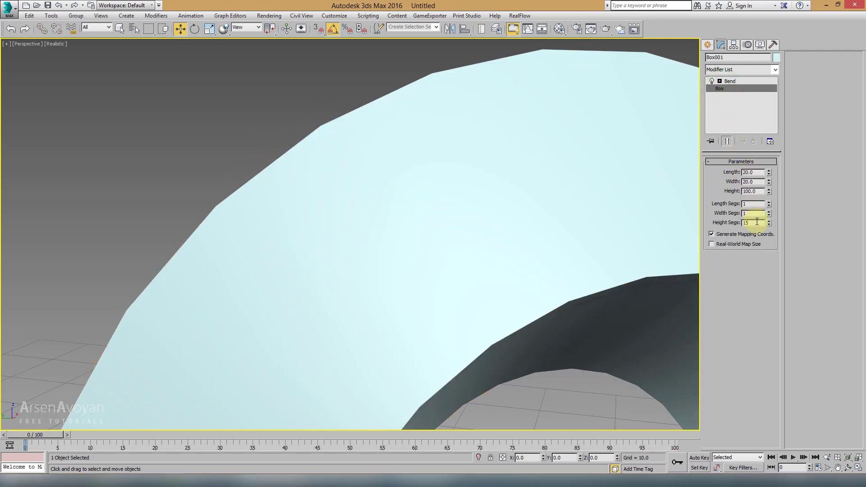
{"action": "type", "text": "30"}
{"action": "key", "text": "Return"}
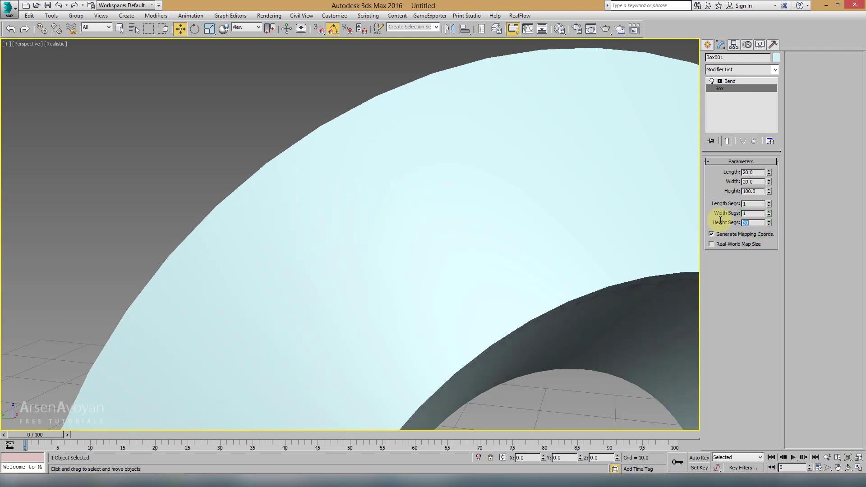
{"action": "middle_click_drag", "start_coordinate": [447, 197], "coordinate": [444, 199]}
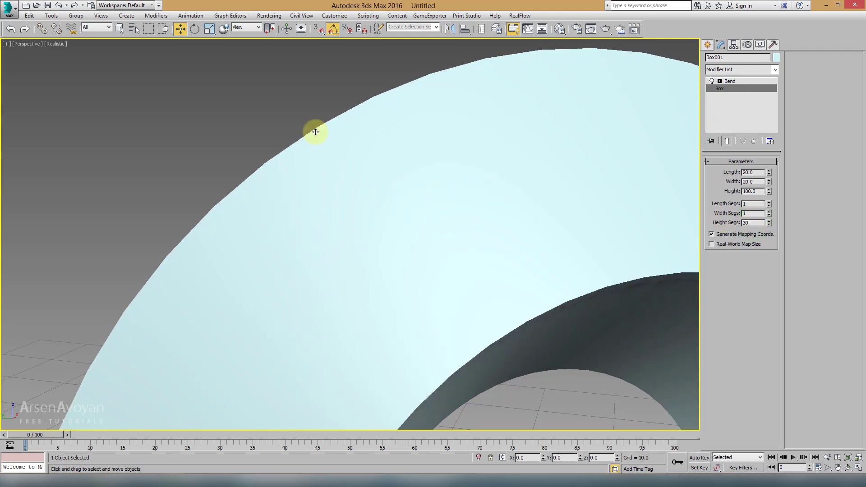
{"action": "key", "text": "F4"}
Lower the Bend angle from 180 to 79.5 for a gentler curve
{"action": "scroll", "coordinate": [402, 218], "scroll_direction": "down", "scroll_amount": 5}
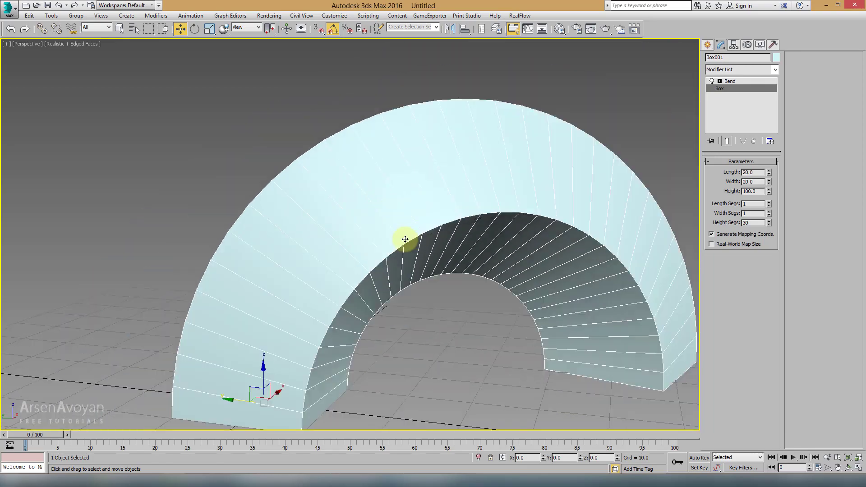
{"action": "mouse_move", "coordinate": [405, 238]}
{"action": "middle_mouse_down", "text": "alt"}
{"action": "mouse_move", "coordinate": [231, 207]}
{"action": "mouse_move", "coordinate": [429, 246]}
{"action": "mouse_move", "coordinate": [473, 234]}
{"action": "middle_mouse_up", "text": "alt"}
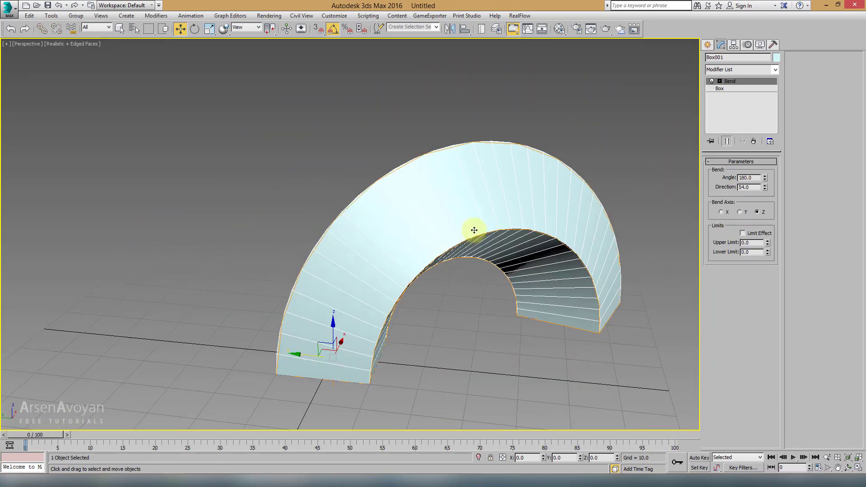
{"action": "middle_click_drag", "start_coordinate": [452, 196], "coordinate": [442, 189], "text": "alt"}
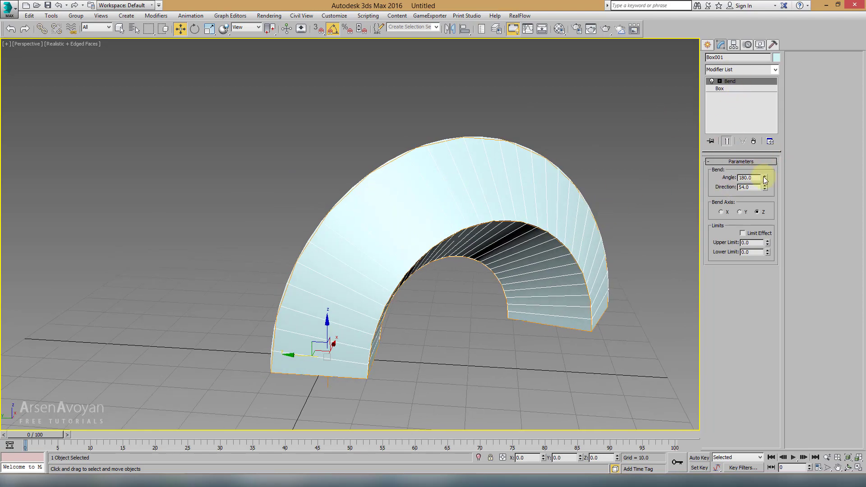
{"action": "mouse_move", "coordinate": [765, 180]}
{"action": "left_mouse_down"}
{"action": "mouse_move", "coordinate": [768, 274]}
{"action": "mouse_move", "coordinate": [799, 39]}
{"action": "mouse_move", "coordinate": [752, 232]}
{"action": "mouse_move", "coordinate": [764, 257]}
{"action": "mouse_move", "coordinate": [508, 214]}
{"action": "left_mouse_up"}
{"action": "middle_click_drag", "start_coordinate": [509, 215], "coordinate": [414, 117], "text": "alt"}
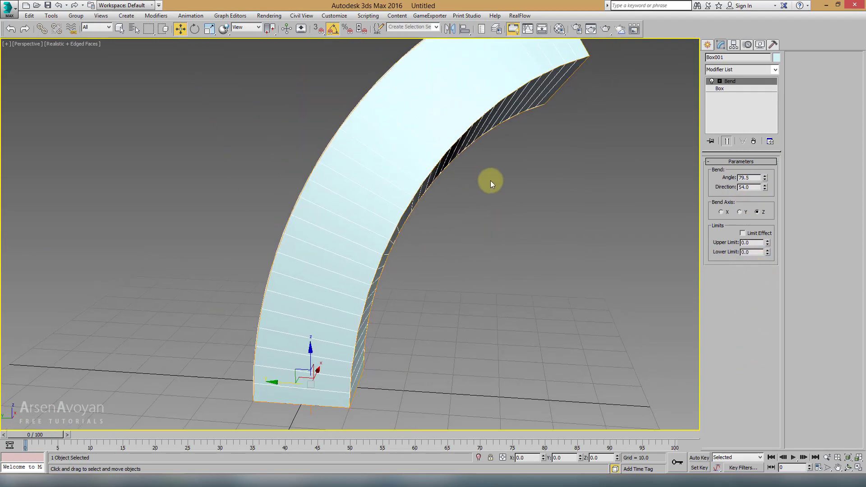
{"action": "left_click", "coordinate": [724, 88]}
{"action": "middle_click_drag", "start_coordinate": [573, 147], "coordinate": [551, 185]}
{"action": "left_click_drag", "start_coordinate": [753, 224], "coordinate": [711, 231]}
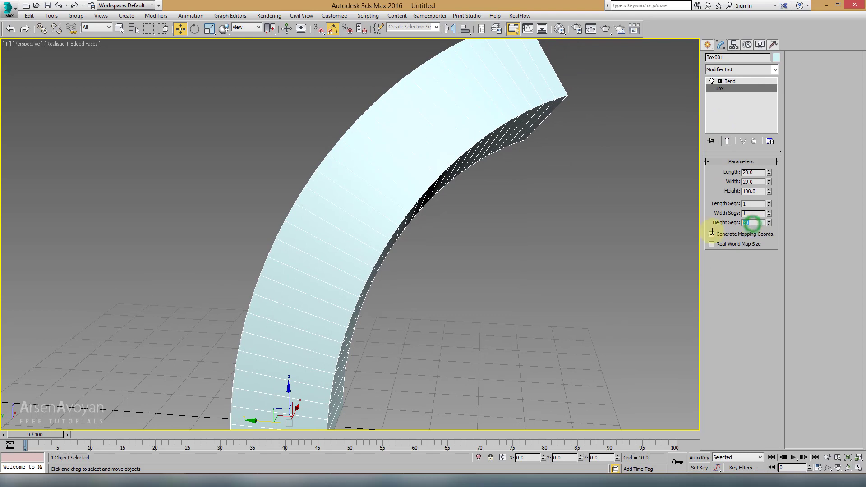
{"action": "left_click", "coordinate": [742, 82]}
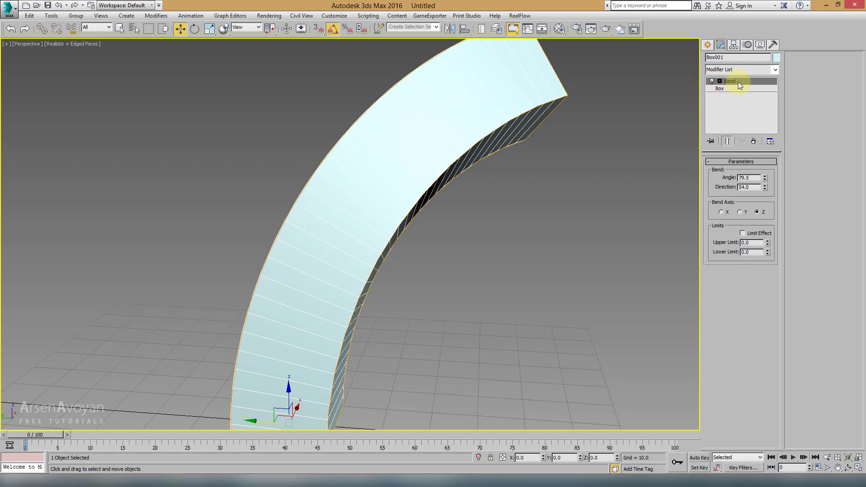
{"action": "left_click", "coordinate": [729, 84]}
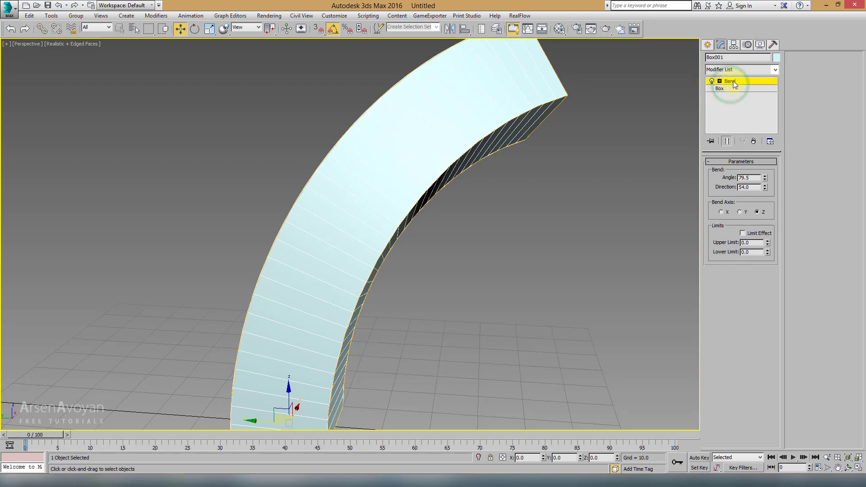
Replace the box's Bend modifier with a Noise modifier
{"action": "left_click", "coordinate": [754, 142]}
{"action": "scroll", "coordinate": [506, 154], "scroll_direction": "down", "scroll_amount": 4}
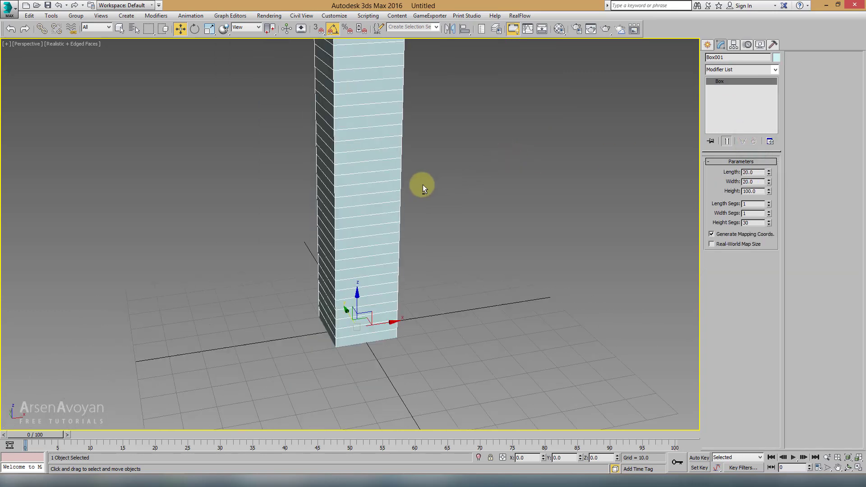
{"action": "scroll", "coordinate": [421, 185], "scroll_direction": "down", "scroll_amount": 3}
{"action": "middle_click_drag", "start_coordinate": [479, 253], "coordinate": [495, 263]}
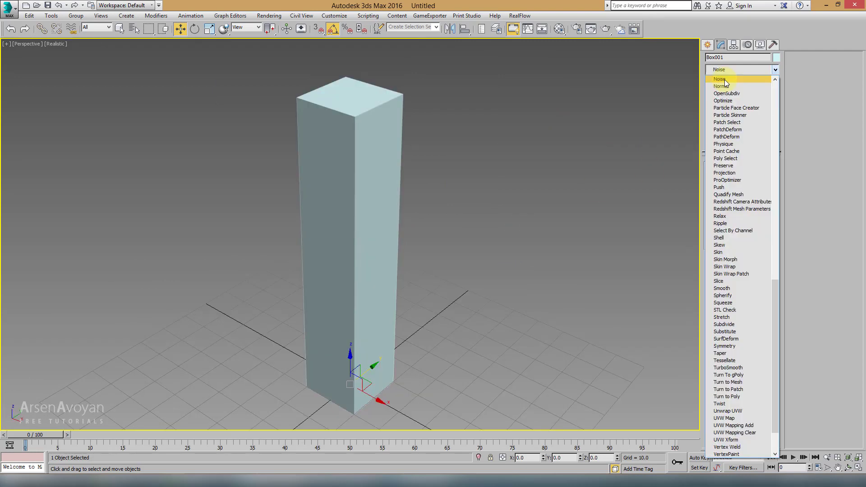
{"action": "left_click", "coordinate": [724, 80]}
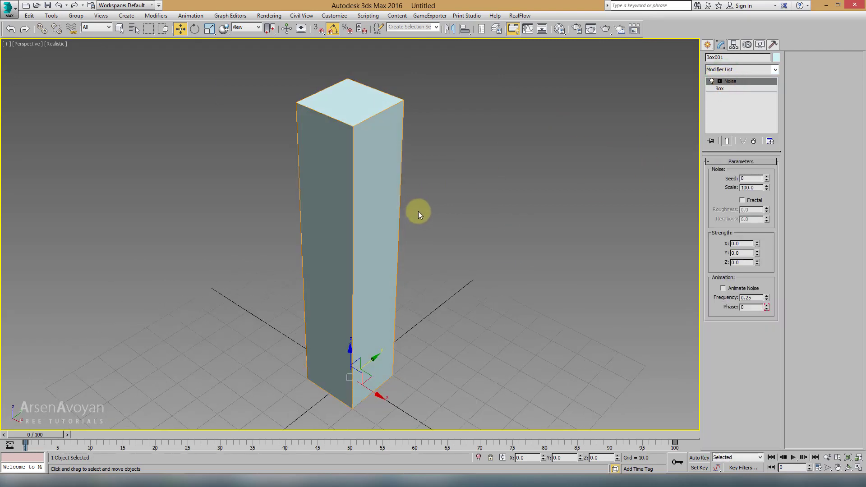
{"action": "mouse_move", "coordinate": [341, 188]}
{"action": "middle_mouse_down", "text": "alt"}
{"action": "mouse_move", "coordinate": [367, 194]}
{"action": "mouse_move", "coordinate": [443, 162]}
{"action": "mouse_move", "coordinate": [402, 180]}
{"action": "mouse_move", "coordinate": [784, 202]}
{"action": "middle_mouse_up", "text": "alt"}
Make the box a 50 x 50 x 50 cube and bring up the Noise settings
{"action": "left_click", "coordinate": [720, 89]}
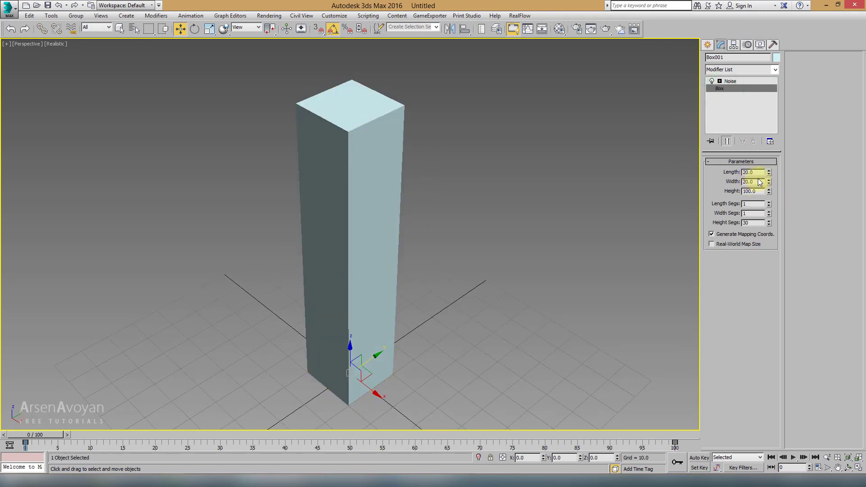
{"action": "double_click", "coordinate": [752, 172]}
{"action": "key", "text": "Tab"}
{"action": "type", "text": "50"}
{"action": "key", "text": "Tab"}
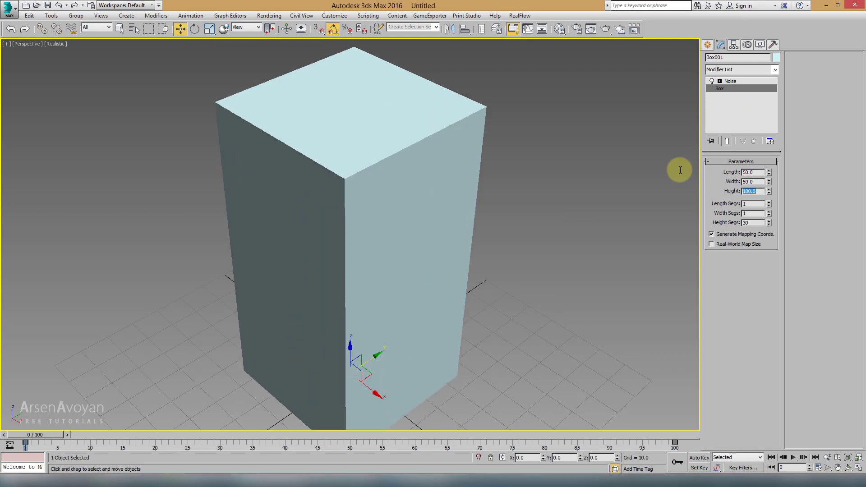
{"action": "type", "text": "50"}
{"action": "key", "text": "Return"}
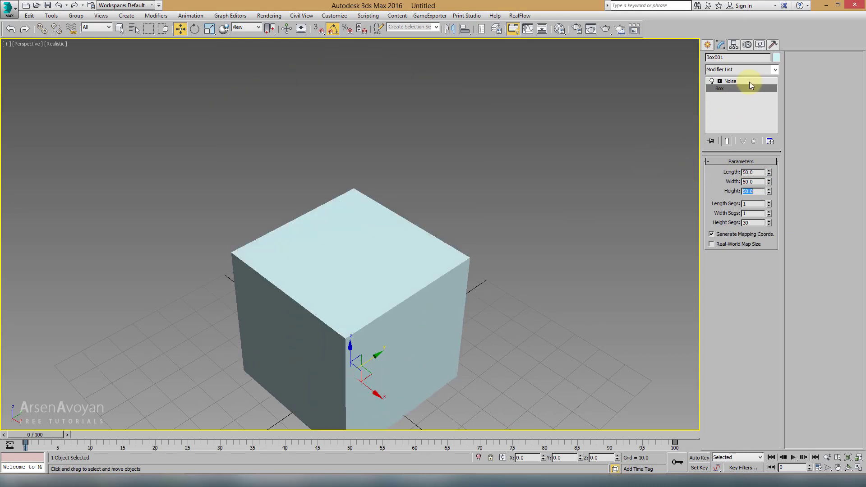
{"action": "left_click", "coordinate": [748, 82]}
{"action": "middle_click_drag", "start_coordinate": [507, 193], "coordinate": [507, 167]}
{"action": "middle_click_drag", "start_coordinate": [491, 239], "coordinate": [465, 194], "text": "alt"}
Set the Noise Strength X, Y and Z values to 10
{"action": "double_click", "coordinate": [748, 246]}
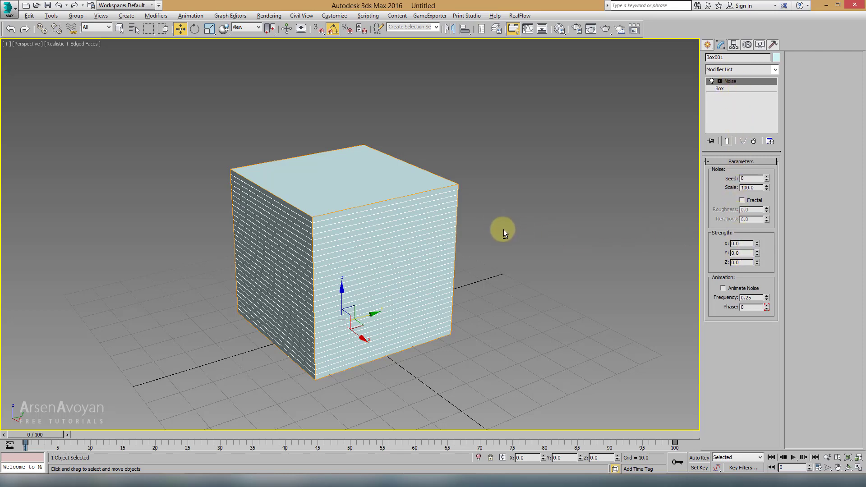
{"action": "middle_click_drag", "start_coordinate": [503, 229], "coordinate": [410, 252], "text": "alt"}
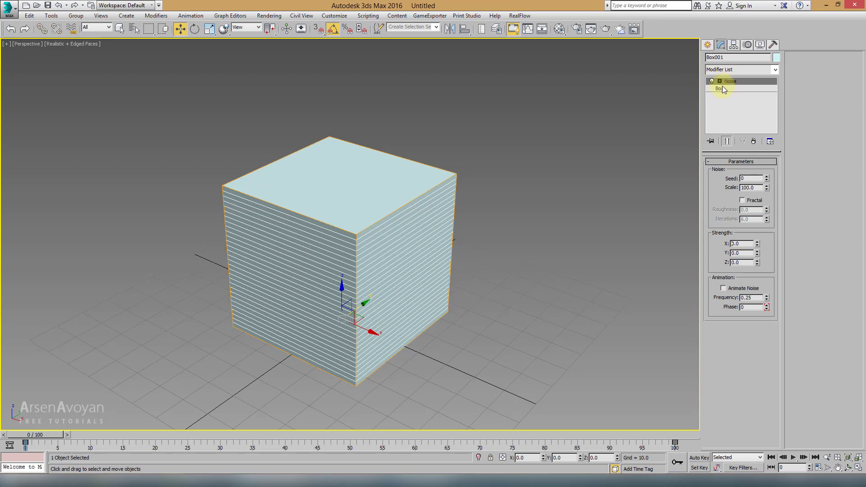
{"action": "middle_click_drag", "start_coordinate": [445, 194], "coordinate": [424, 163], "text": "alt"}
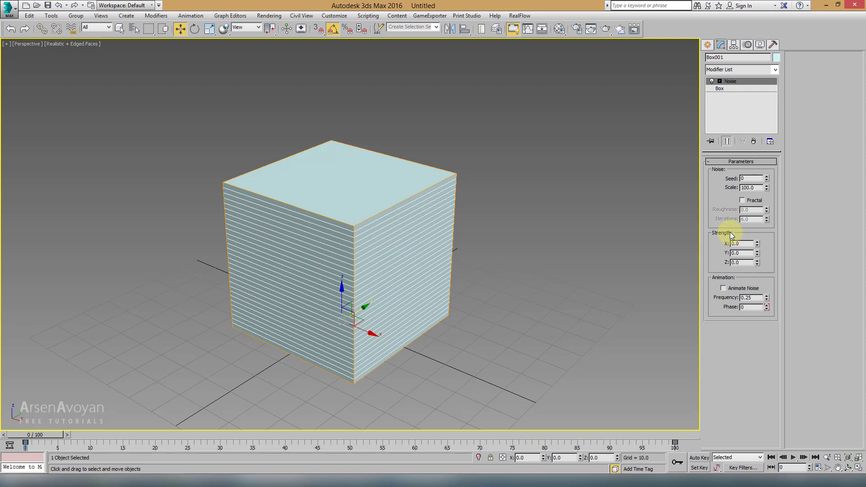
{"action": "middle_click_drag", "start_coordinate": [637, 228], "coordinate": [616, 231], "text": "alt"}
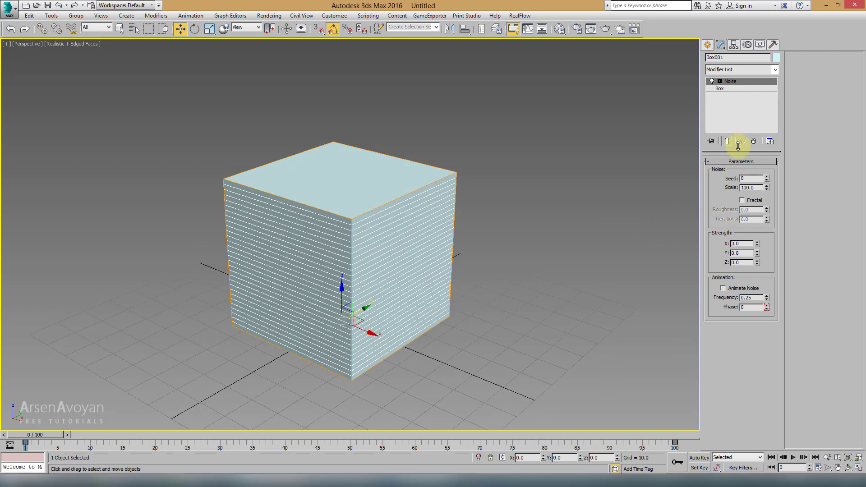
{"action": "double_click", "coordinate": [741, 243]}
{"action": "type", "text": "10"}
{"action": "key", "text": "Tab"}
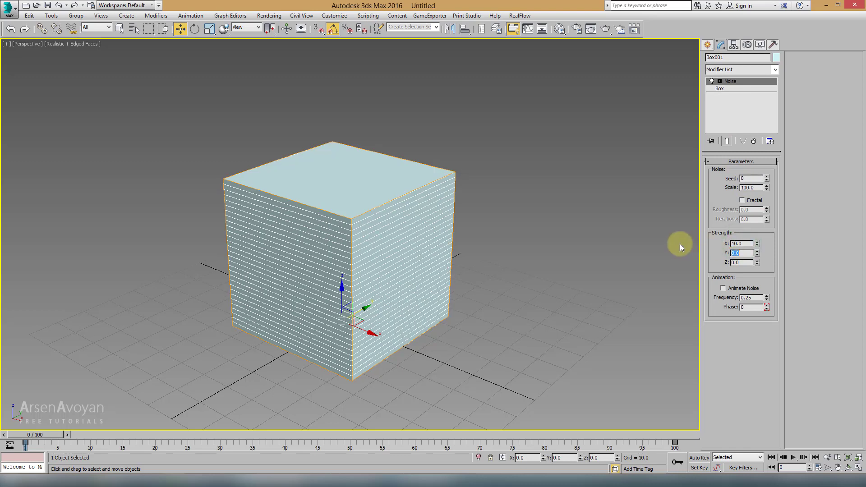
{"action": "type", "text": "10"}
{"action": "key", "text": "Tab"}
{"action": "type", "text": "10"}
{"action": "key", "text": "Return"}
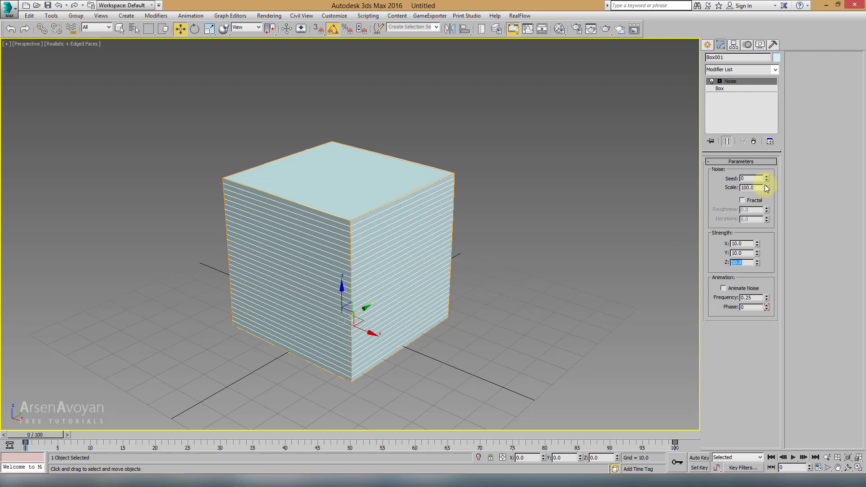
Lower the Noise Scale to about 18 and inspect the wavy cube from several angles
{"action": "left_click_drag", "start_coordinate": [766, 187], "coordinate": [764, 223]}
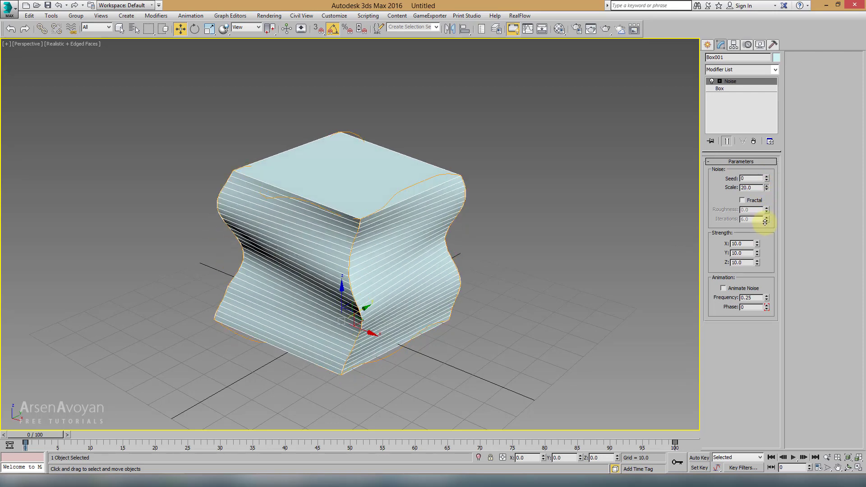
{"action": "mouse_move", "coordinate": [411, 218]}
{"action": "middle_mouse_down", "text": "alt"}
{"action": "mouse_move", "coordinate": [390, 189]}
{"action": "mouse_move", "coordinate": [367, 190]}
{"action": "middle_mouse_up", "text": "alt"}
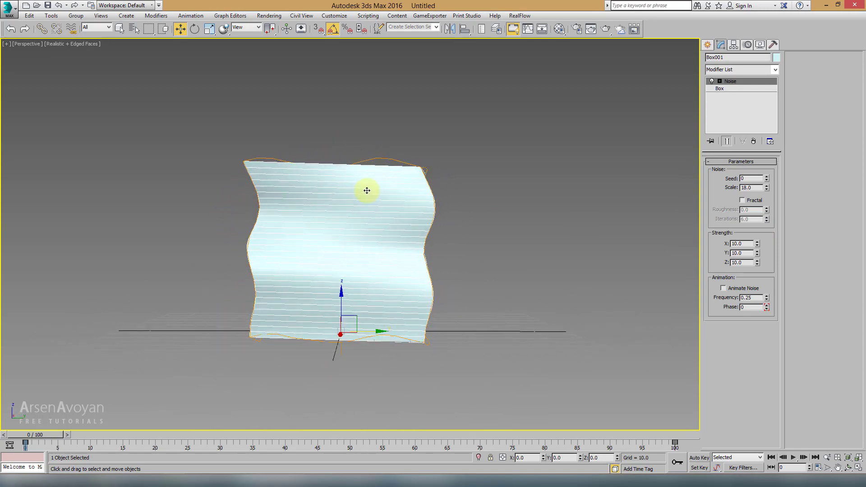
{"action": "mouse_move", "coordinate": [306, 234]}
{"action": "middle_mouse_down", "text": "alt"}
{"action": "mouse_move", "coordinate": [344, 261]}
{"action": "mouse_move", "coordinate": [386, 272]}
{"action": "mouse_move", "coordinate": [331, 178]}
{"action": "middle_mouse_up", "text": "alt"}
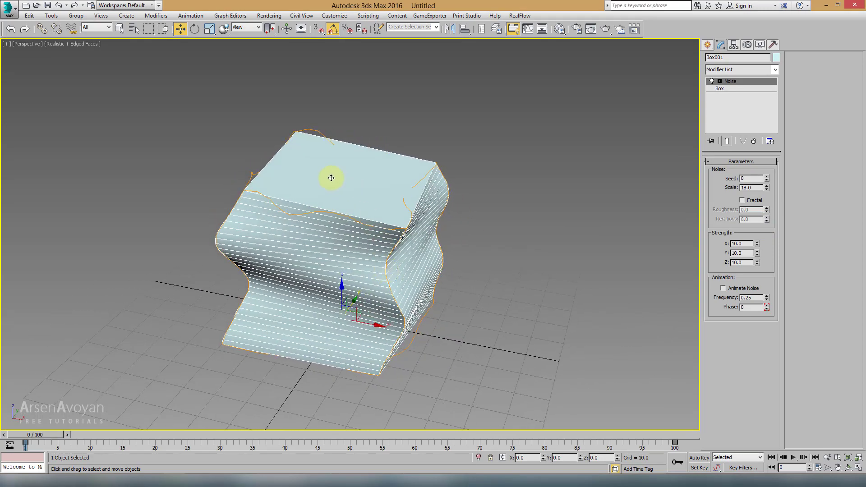
{"action": "mouse_move", "coordinate": [375, 194]}
{"action": "middle_mouse_down", "text": "alt"}
{"action": "mouse_move", "coordinate": [340, 228]}
{"action": "mouse_move", "coordinate": [421, 372]}
{"action": "mouse_move", "coordinate": [326, 337]}
{"action": "middle_mouse_up", "text": "alt"}
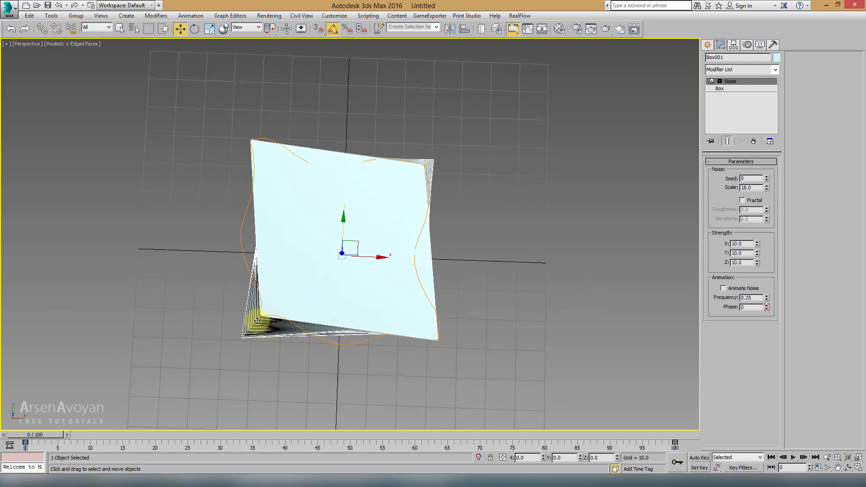
{"action": "mouse_move", "coordinate": [425, 320]}
{"action": "middle_mouse_down", "text": "alt"}
{"action": "mouse_move", "coordinate": [419, 257]}
{"action": "mouse_move", "coordinate": [392, 257]}
{"action": "middle_mouse_up", "text": "alt"}
Raise the box's Length and Width Segs to 50 for denser noise
{"action": "left_click", "coordinate": [737, 88]}
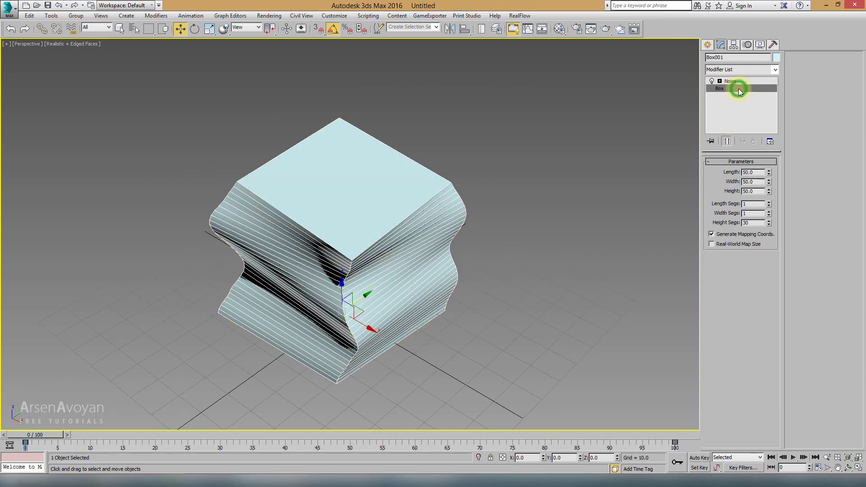
{"action": "left_click_drag", "start_coordinate": [756, 204], "coordinate": [713, 207]}
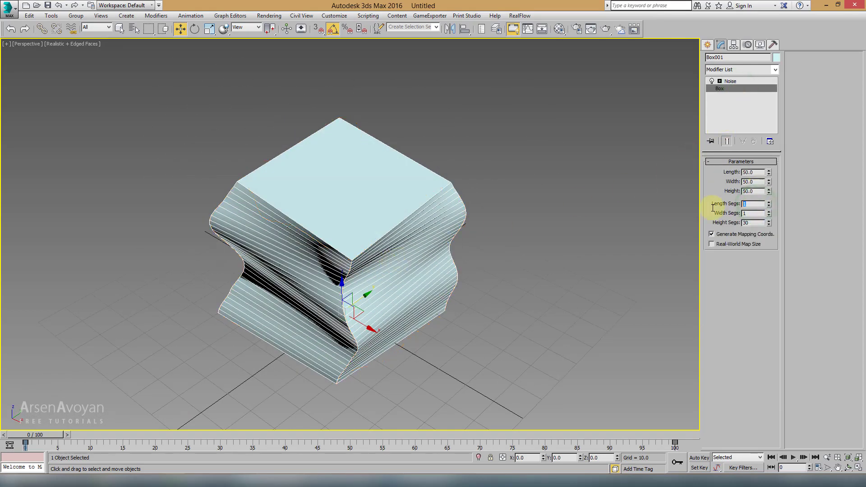
{"action": "type", "text": "50"}
{"action": "key", "text": "Tab"}
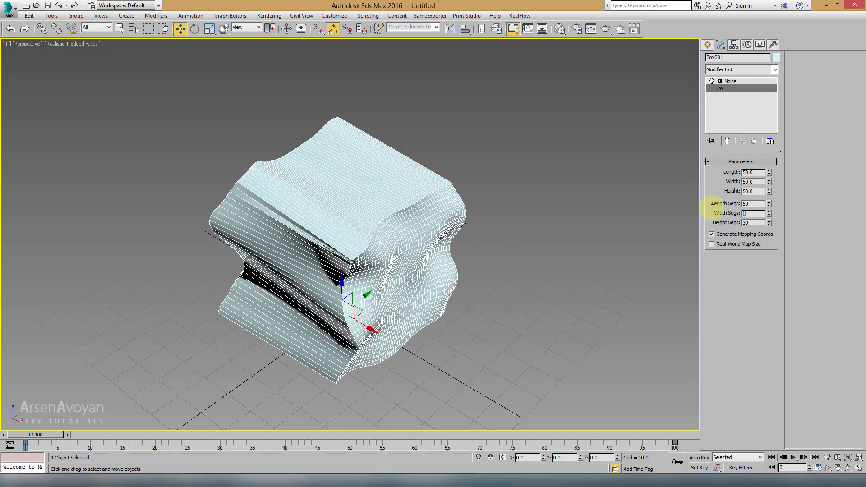
{"action": "type", "text": "50"}
{"action": "key", "text": "Tab"}
{"action": "mouse_move", "coordinate": [386, 222]}
{"action": "middle_mouse_down", "text": "alt"}
{"action": "mouse_move", "coordinate": [412, 179]}
{"action": "mouse_move", "coordinate": [328, 183]}
{"action": "mouse_move", "coordinate": [332, 164]}
{"action": "mouse_move", "coordinate": [356, 157]}
{"action": "middle_mouse_up", "text": "alt"}
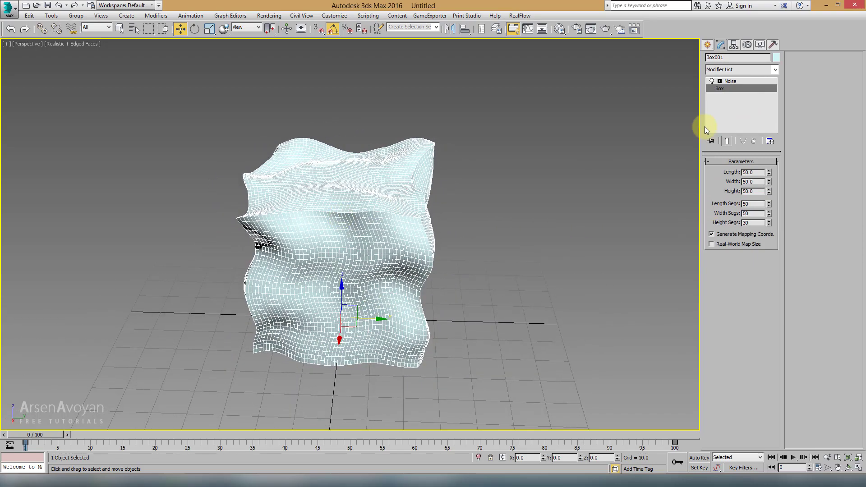
Lower the Noise scale further and set Width Segs to 40
{"action": "left_click", "coordinate": [744, 81]}
{"action": "mouse_move", "coordinate": [767, 188]}
{"action": "left_mouse_down"}
{"action": "mouse_move", "coordinate": [763, 212]}
{"action": "mouse_move", "coordinate": [758, 116]}
{"action": "mouse_move", "coordinate": [752, 203]}
{"action": "mouse_move", "coordinate": [770, 218]}
{"action": "mouse_move", "coordinate": [768, 235]}
{"action": "left_mouse_up"}
{"action": "left_click", "coordinate": [731, 90]}
{"action": "mouse_move", "coordinate": [358, 219]}
{"action": "middle_mouse_down", "text": "alt"}
{"action": "mouse_move", "coordinate": [306, 162]}
{"action": "mouse_move", "coordinate": [296, 252]}
{"action": "mouse_move", "coordinate": [393, 203]}
{"action": "mouse_move", "coordinate": [328, 164]}
{"action": "mouse_move", "coordinate": [329, 178]}
{"action": "mouse_move", "coordinate": [811, 162]}
{"action": "middle_mouse_up", "text": "alt"}
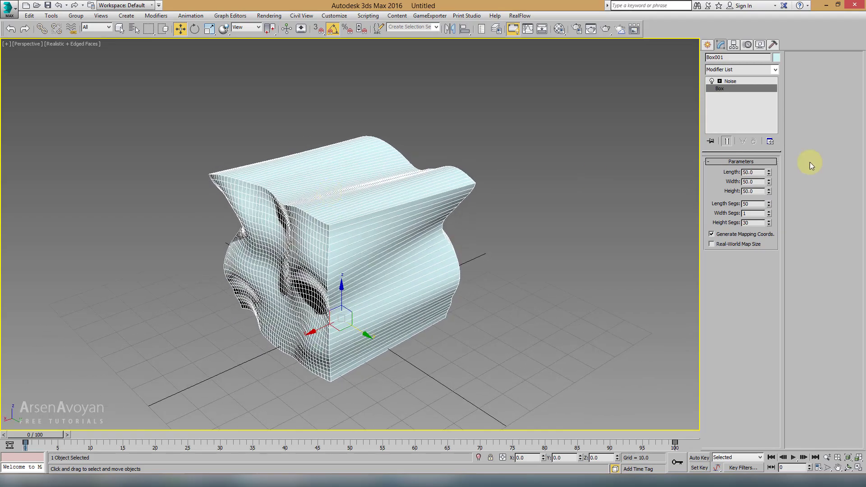
{"action": "left_click_drag", "start_coordinate": [768, 213], "coordinate": [769, 194]}
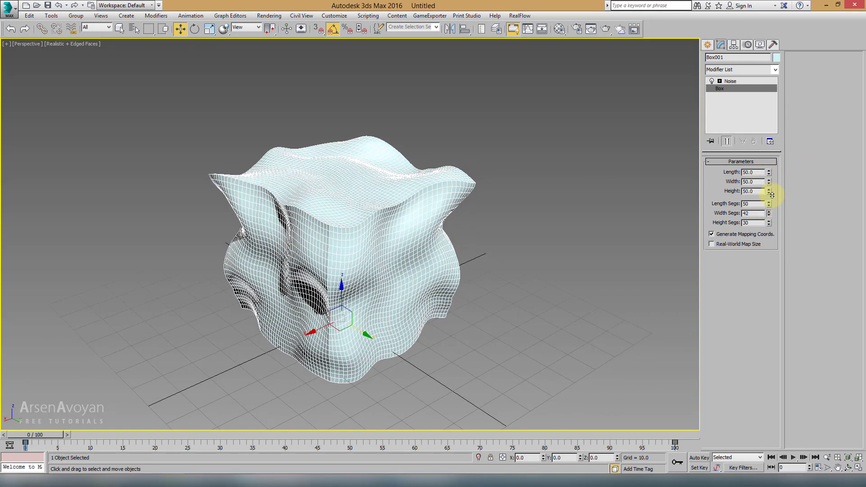
{"action": "mouse_move", "coordinate": [451, 202]}
{"action": "middle_mouse_down", "text": "alt"}
{"action": "mouse_move", "coordinate": [380, 213]}
{"action": "mouse_move", "coordinate": [492, 151]}
{"action": "mouse_move", "coordinate": [358, 158]}
{"action": "mouse_move", "coordinate": [271, 222]}
{"action": "mouse_move", "coordinate": [365, 164]}
{"action": "mouse_move", "coordinate": [489, 186]}
{"action": "mouse_move", "coordinate": [386, 163]}
{"action": "mouse_move", "coordinate": [338, 230]}
{"action": "mouse_move", "coordinate": [365, 213]}
{"action": "middle_mouse_up", "text": "alt"}
{"action": "middle_click_drag", "start_coordinate": [484, 188], "coordinate": [467, 197], "text": "alt"}
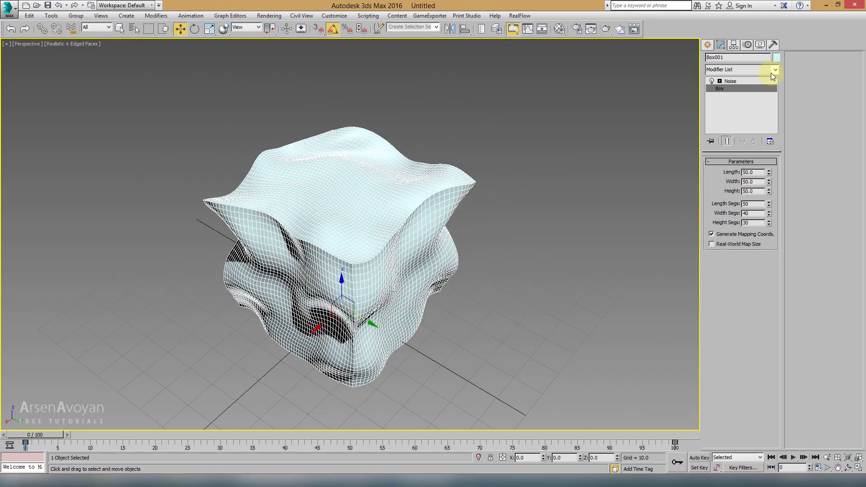
Delete the Noise modifier and set the box's segments to 2 per axis
{"action": "left_click", "coordinate": [753, 82]}
{"action": "left_click", "coordinate": [753, 143]}
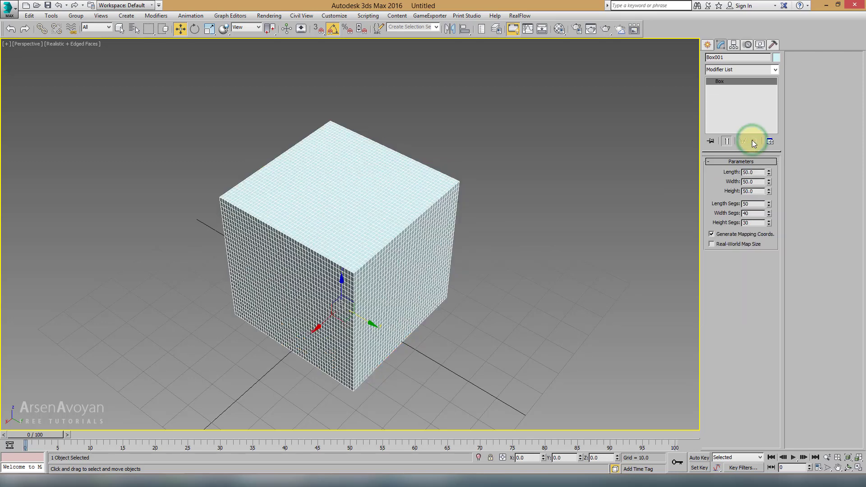
{"action": "double_click", "coordinate": [748, 204]}
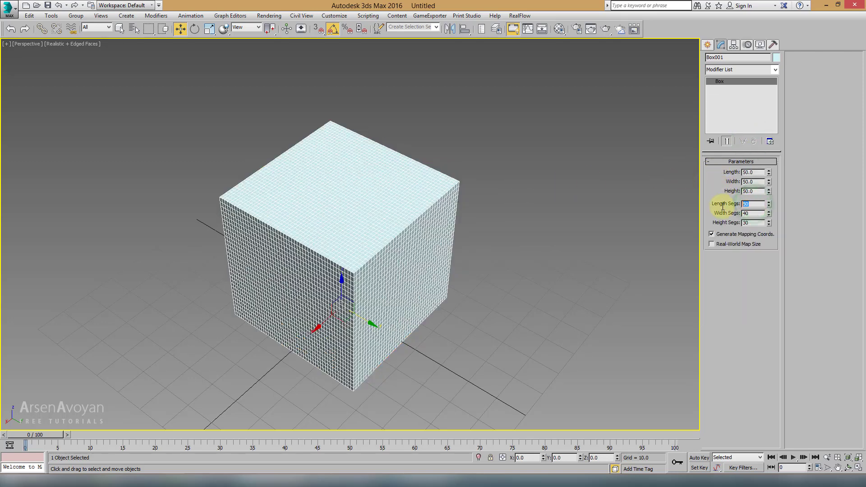
{"action": "key", "text": "Tab"}
{"action": "type", "text": "2"}
{"action": "key", "text": "Tab"}
{"action": "type", "text": "2"}
{"action": "key", "text": "Return"}
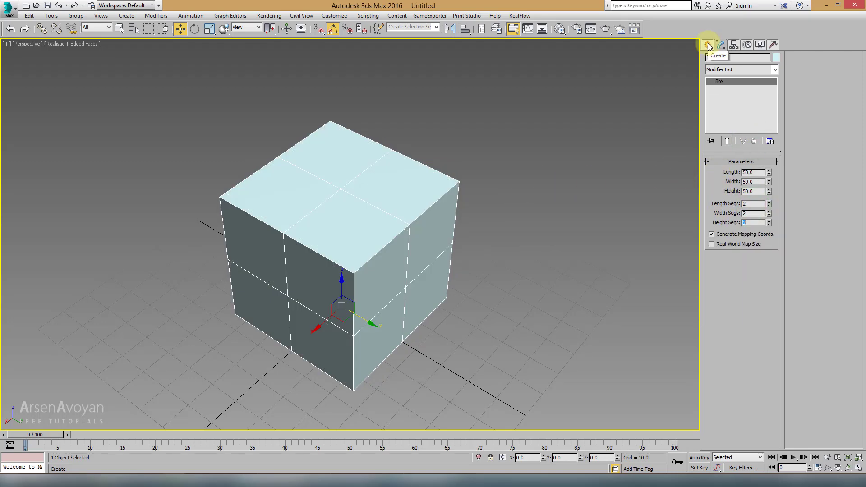
{"action": "left_click", "coordinate": [708, 46]}
{"action": "middle_click_drag", "start_coordinate": [548, 125], "coordinate": [549, 116], "text": "alt"}
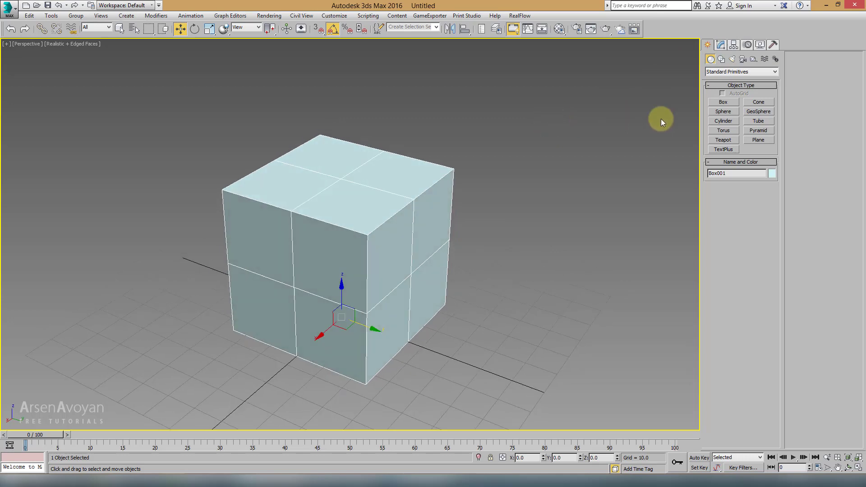
In the four-viewport layout, create a pointed cone (radius 26.145, height 51.429) beside the cube
{"action": "key", "text": "alt+w"}
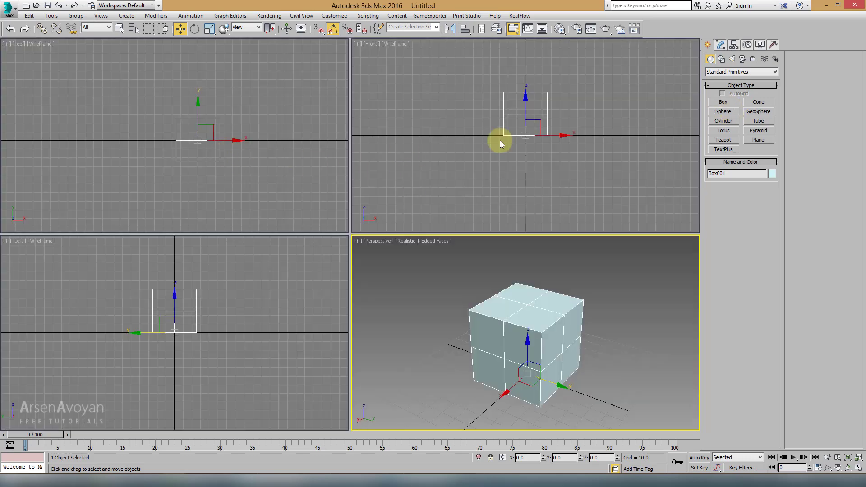
{"action": "left_click", "coordinate": [759, 102]}
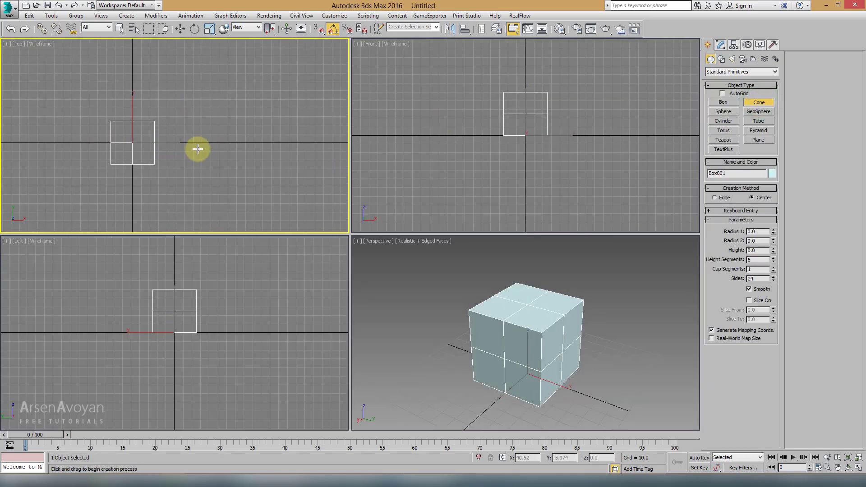
{"action": "left_click_drag", "start_coordinate": [212, 143], "coordinate": [219, 161]}
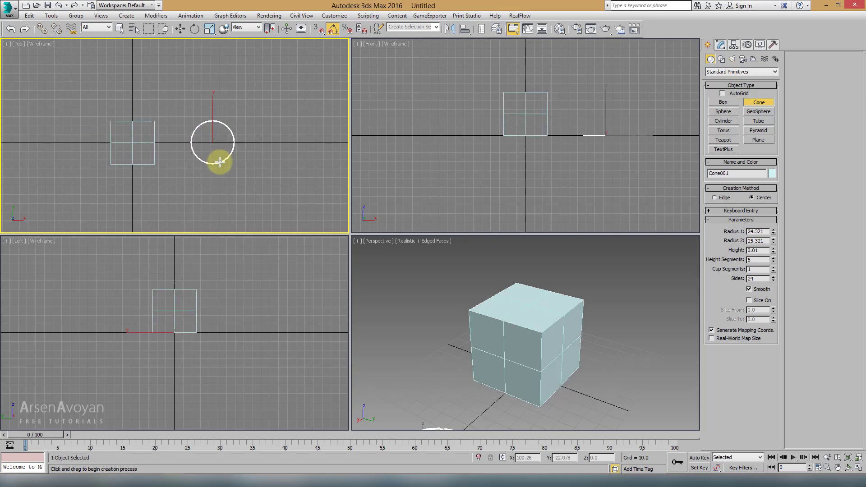
{"action": "left_click", "coordinate": [220, 135]}
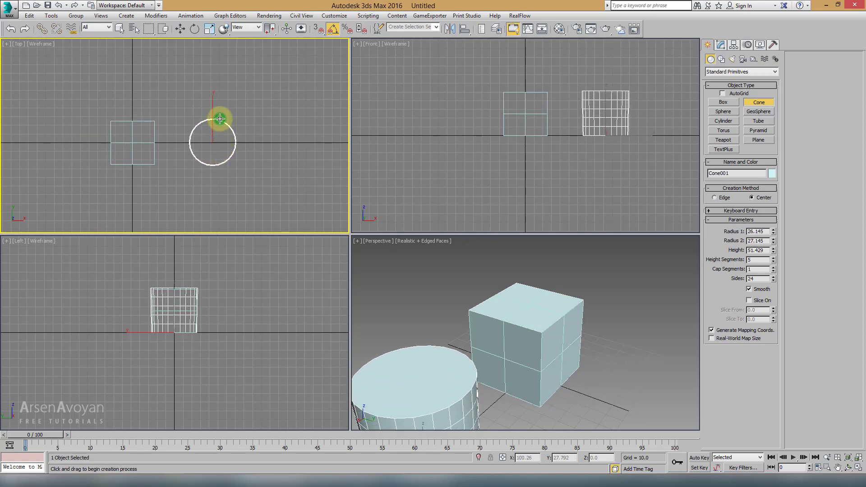
{"action": "left_click", "coordinate": [218, 116]}
{"action": "right_click", "coordinate": [637, 123]}
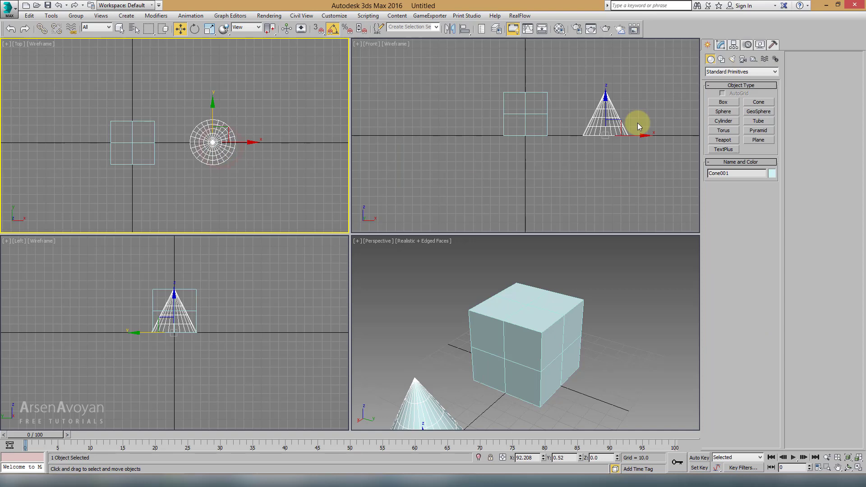
{"action": "left_click", "coordinate": [720, 45]}
{"action": "left_click", "coordinate": [708, 46]}
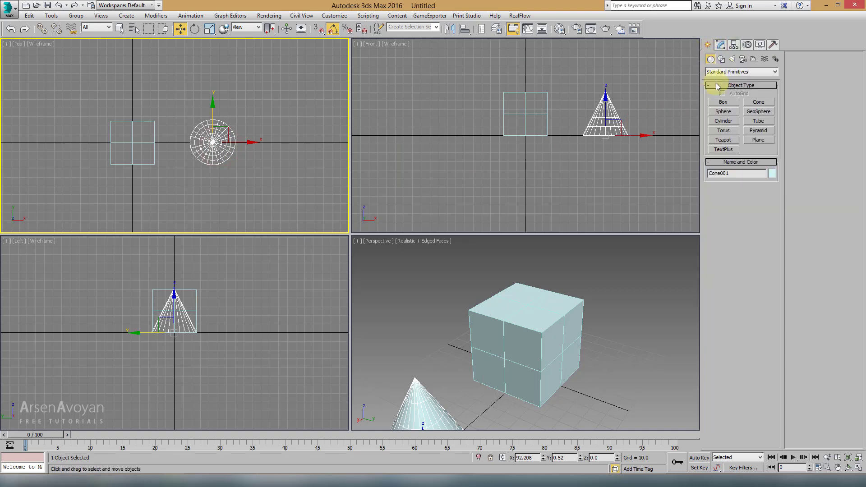
{"action": "left_click", "coordinate": [722, 45]}
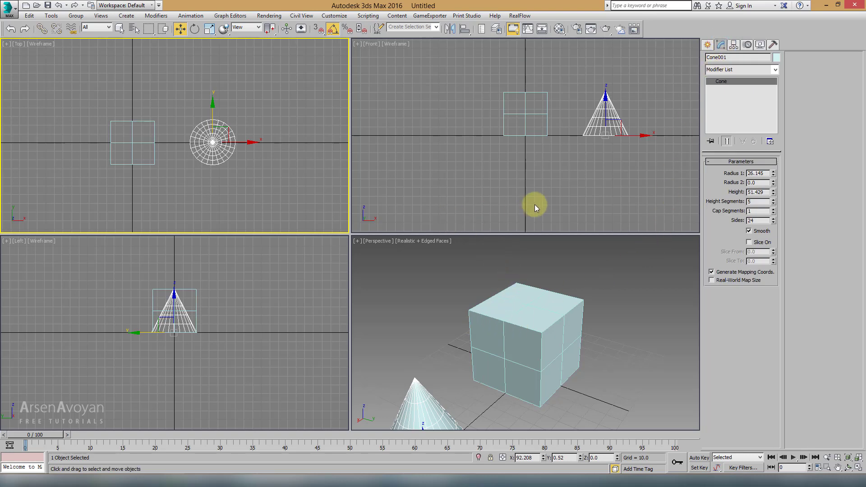
Select Cone001 in the Perspective view after briefly selecting the box
{"action": "left_click", "coordinate": [288, 194]}
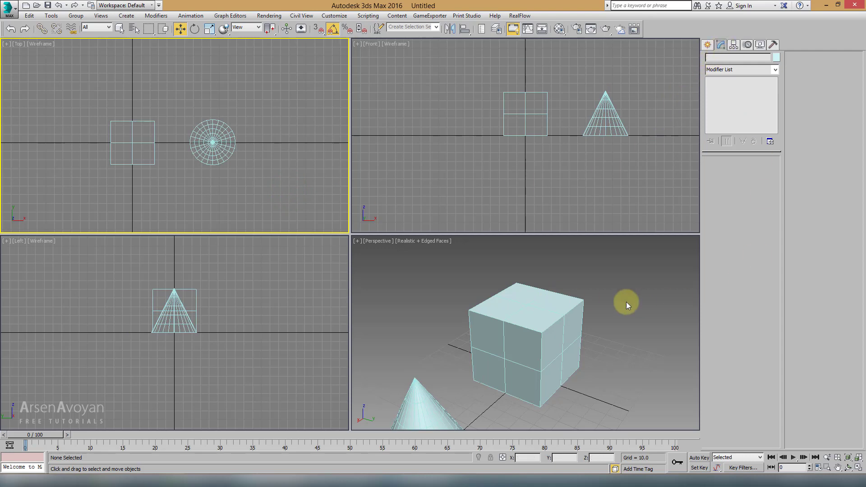
{"action": "left_click", "coordinate": [532, 333]}
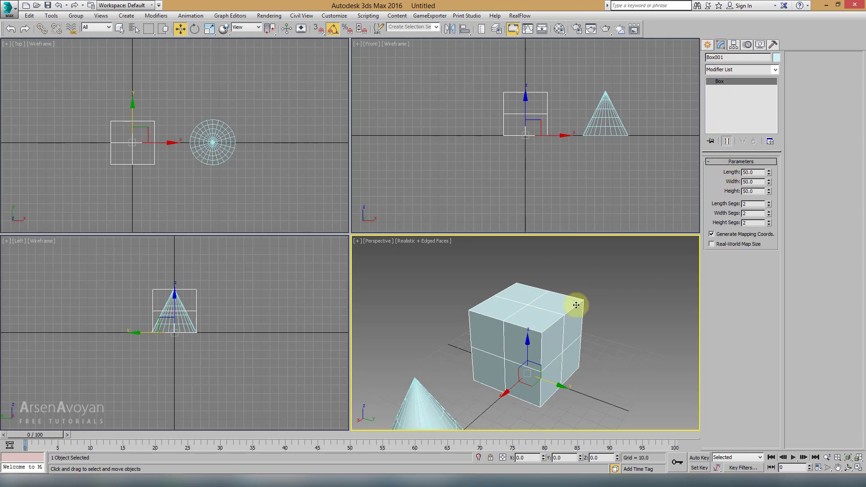
{"action": "mouse_move", "coordinate": [574, 303]}
{"action": "middle_mouse_down", "text": "alt"}
{"action": "mouse_move", "coordinate": [600, 251]}
{"action": "mouse_move", "coordinate": [491, 343]}
{"action": "middle_mouse_up", "text": "alt"}
{"action": "left_click", "coordinate": [492, 345]}
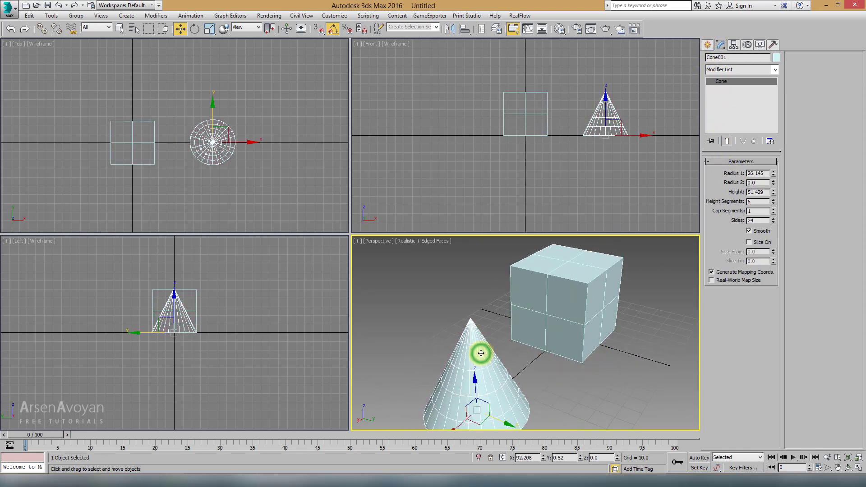
{"action": "left_click", "coordinate": [604, 287]}
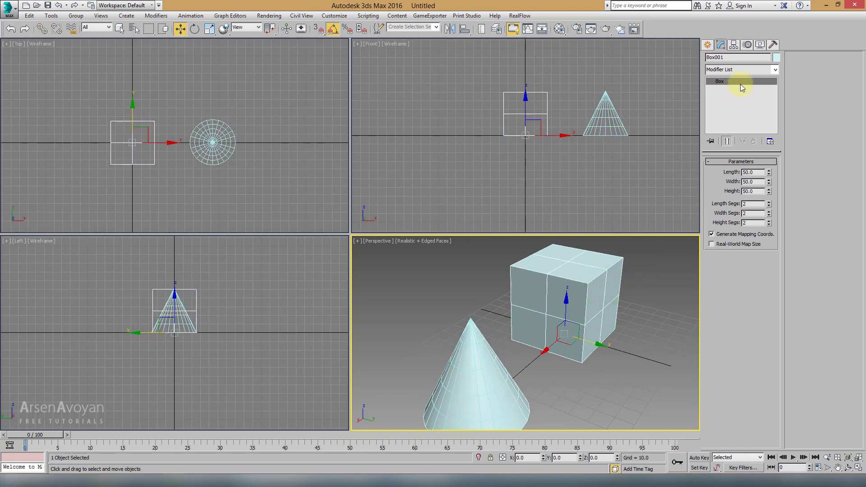
{"action": "left_click", "coordinate": [659, 275]}
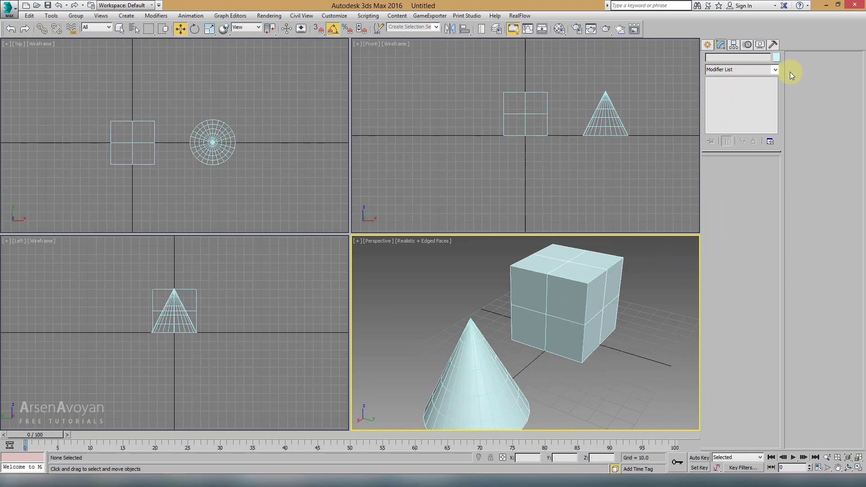
{"action": "left_click", "coordinate": [474, 364]}
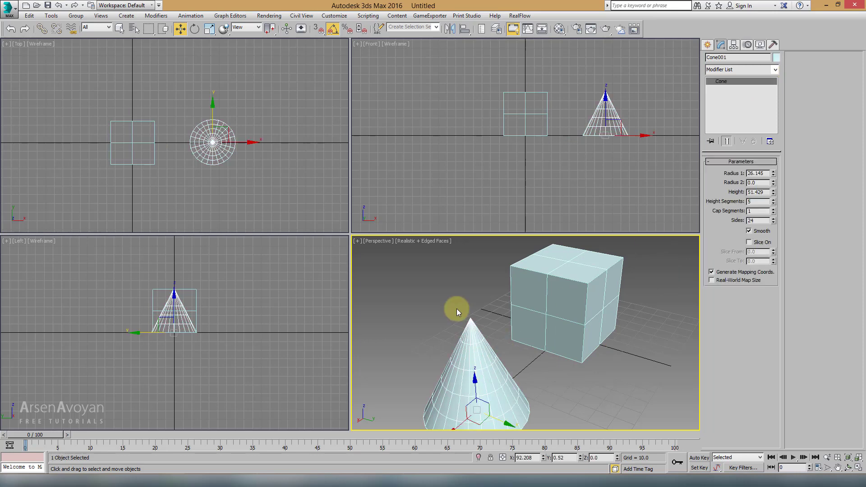
{"action": "mouse_move", "coordinate": [457, 308]}
{"action": "middle_mouse_down", "text": "alt"}
{"action": "mouse_move", "coordinate": [471, 318]}
{"action": "mouse_move", "coordinate": [576, 302]}
{"action": "mouse_move", "coordinate": [574, 287]}
{"action": "middle_mouse_up", "text": "alt"}
Maximize the Perspective view and set the cone's Radius 1 to 30
{"action": "key", "text": "alt+w"}
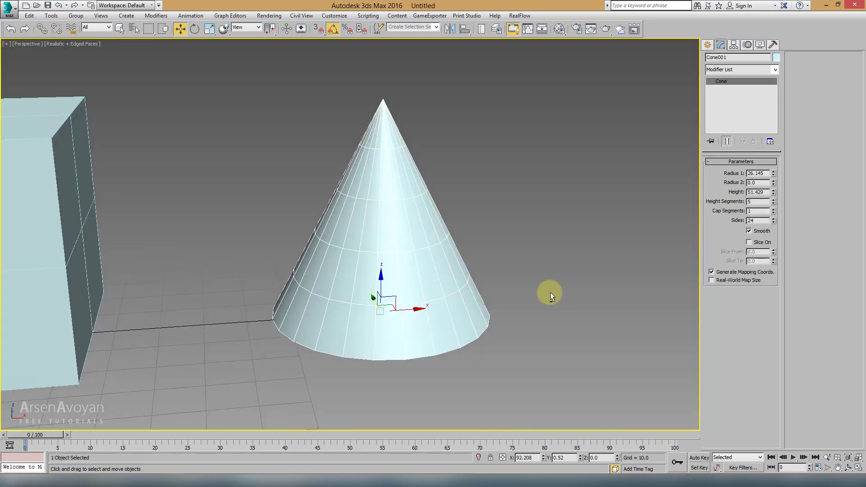
{"action": "mouse_move", "coordinate": [774, 173]}
{"action": "left_mouse_down"}
{"action": "mouse_move", "coordinate": [758, 164]}
{"action": "mouse_move", "coordinate": [786, 416]}
{"action": "left_mouse_up"}
{"action": "right_click", "coordinate": [785, 415]}
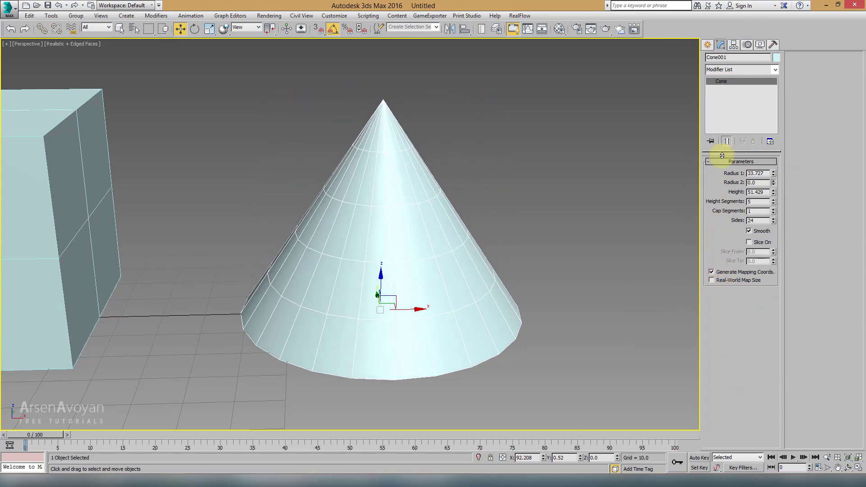
{"action": "mouse_move", "coordinate": [773, 183]}
{"action": "left_mouse_down"}
{"action": "mouse_move", "coordinate": [695, 398]}
{"action": "mouse_move", "coordinate": [692, 171]}
{"action": "left_mouse_up"}
{"action": "left_click", "coordinate": [765, 173]}
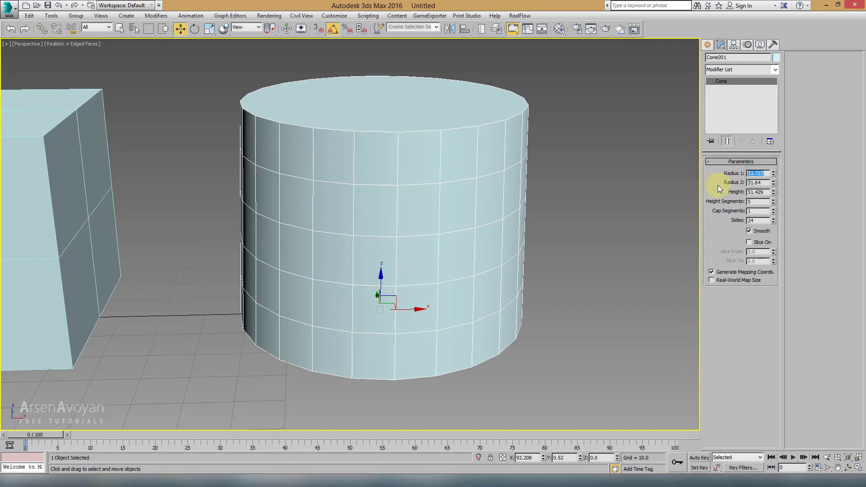
{"action": "type", "text": "30"}
{"action": "key", "text": "Tab"}
{"action": "type", "text": "30"}
{"action": "key", "text": "Return"}
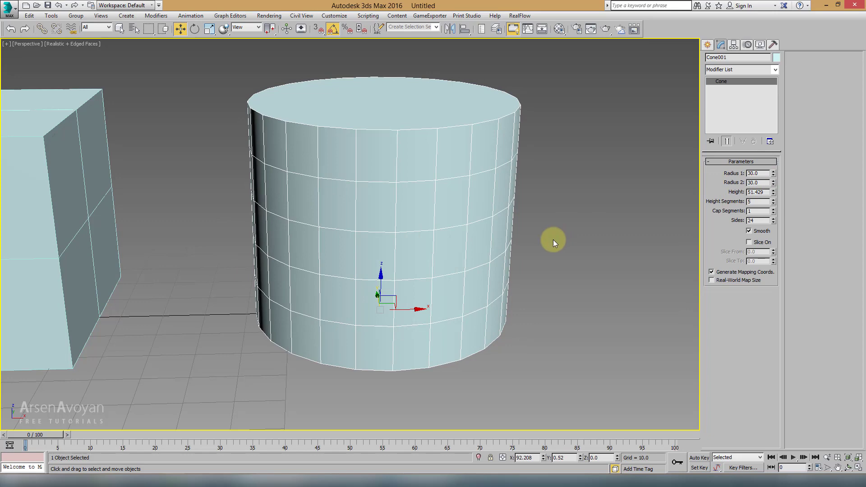
Restore Radius 1 to 30, taper Radius 2 to 0, and set height 49.371
{"action": "middle_click_drag", "start_coordinate": [700, 207], "coordinate": [528, 205], "text": "alt"}
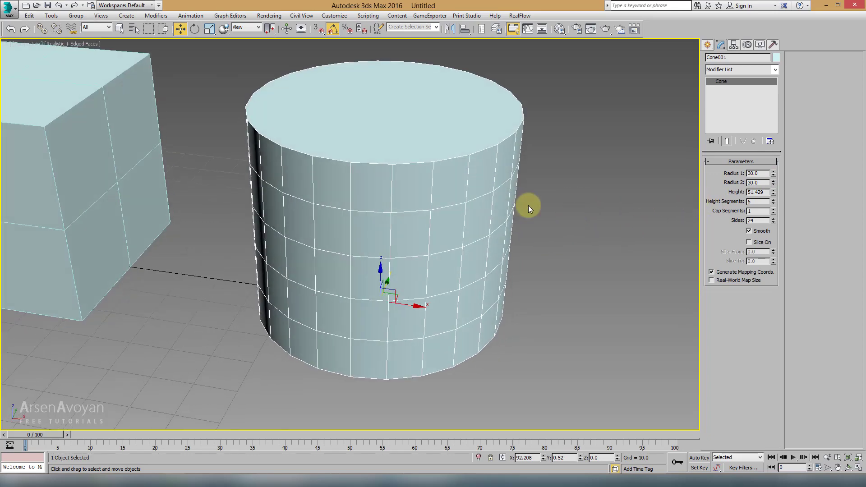
{"action": "left_click_drag", "start_coordinate": [774, 176], "coordinate": [769, 335]}
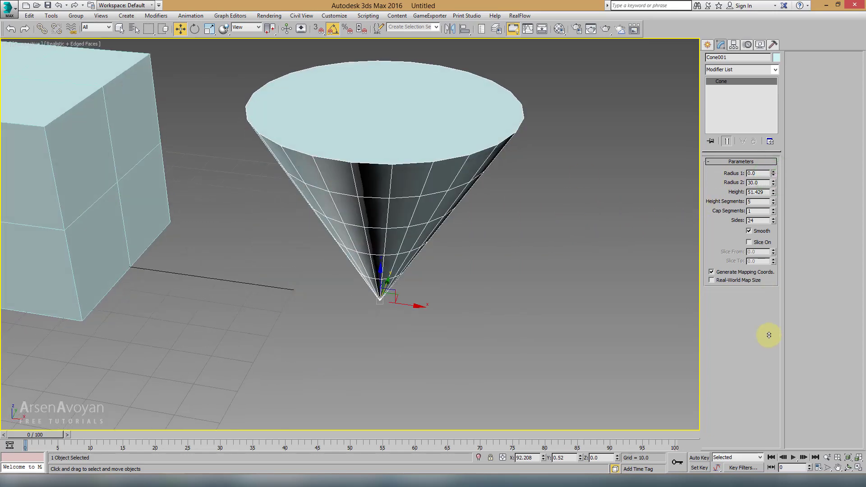
{"action": "mouse_move", "coordinate": [667, 104]}
{"action": "middle_mouse_down", "text": "alt"}
{"action": "mouse_move", "coordinate": [499, 179]}
{"action": "mouse_move", "coordinate": [672, 170]}
{"action": "middle_mouse_up", "text": "alt"}
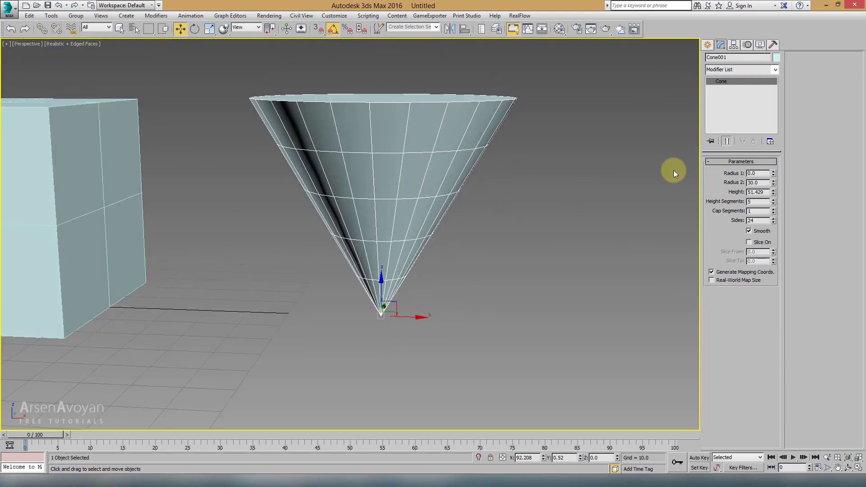
{"action": "double_click", "coordinate": [769, 174]}
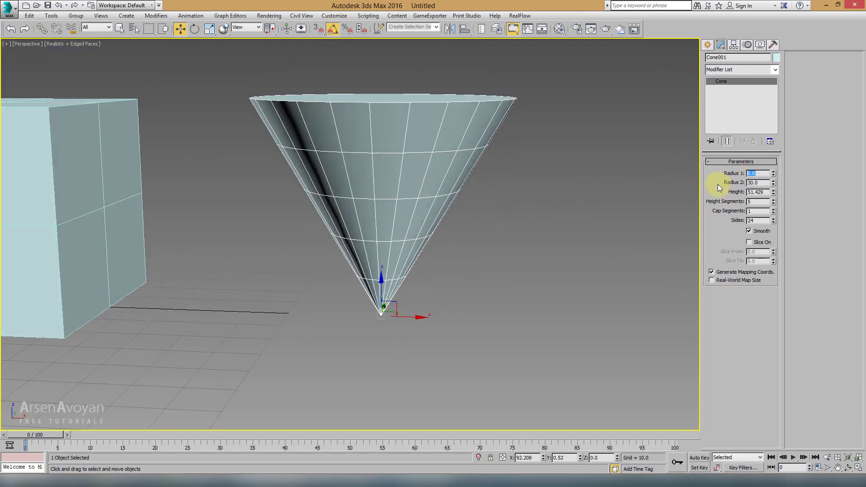
{"action": "type", "text": "30"}
{"action": "key", "text": "Return"}
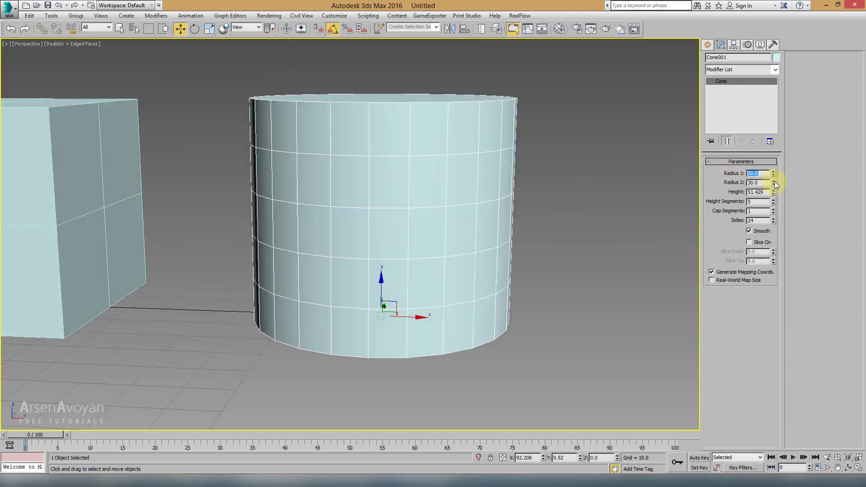
{"action": "left_click_drag", "start_coordinate": [773, 183], "coordinate": [774, 225]}
{"action": "mouse_move", "coordinate": [621, 220]}
{"action": "middle_mouse_down", "text": "alt"}
{"action": "mouse_move", "coordinate": [541, 212]}
{"action": "mouse_move", "coordinate": [713, 236]}
{"action": "middle_mouse_up", "text": "alt"}
{"action": "mouse_move", "coordinate": [773, 191]}
{"action": "left_mouse_down"}
{"action": "mouse_move", "coordinate": [773, 182]}
{"action": "mouse_move", "coordinate": [774, 207]}
{"action": "left_mouse_up"}
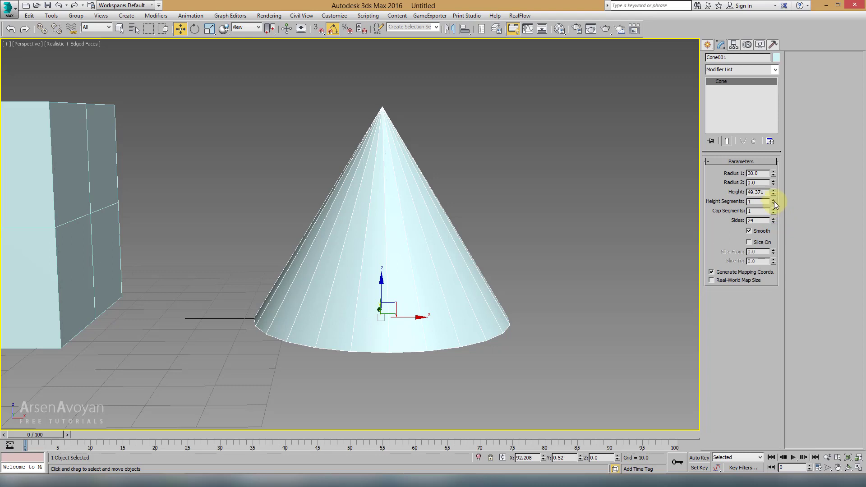
Give the cone 34 height segments, test a Bend at several angles, then remove it
{"action": "left_click_drag", "start_coordinate": [773, 207], "coordinate": [773, 181]}
{"action": "left_click", "coordinate": [729, 70]}
{"action": "key", "text": "b"}
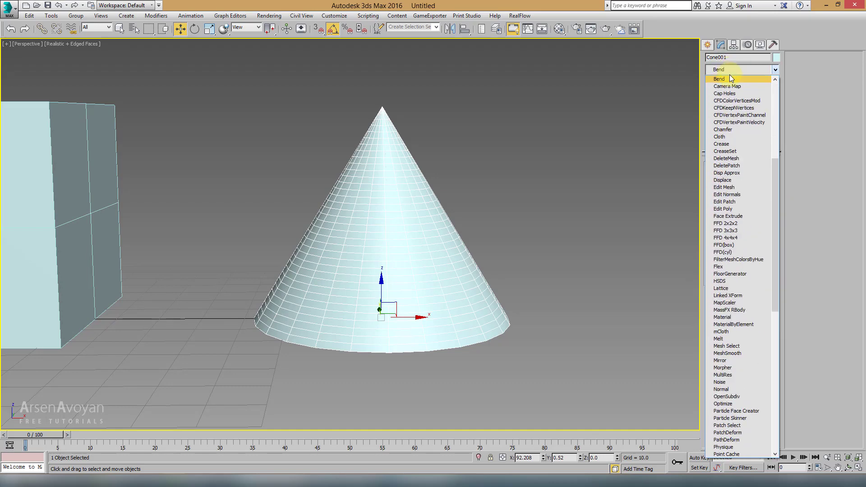
{"action": "left_click", "coordinate": [730, 80]}
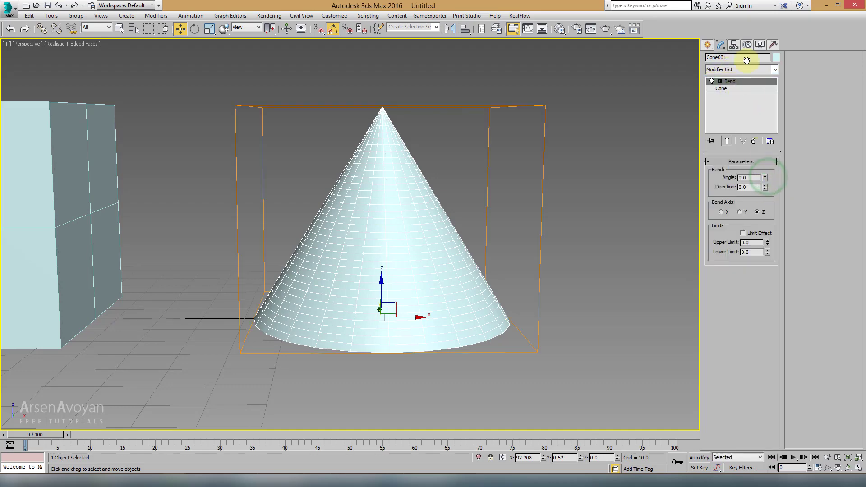
{"action": "mouse_move", "coordinate": [764, 180]}
{"action": "left_mouse_down"}
{"action": "mouse_move", "coordinate": [758, 147]}
{"action": "mouse_move", "coordinate": [819, 153]}
{"action": "left_mouse_up"}
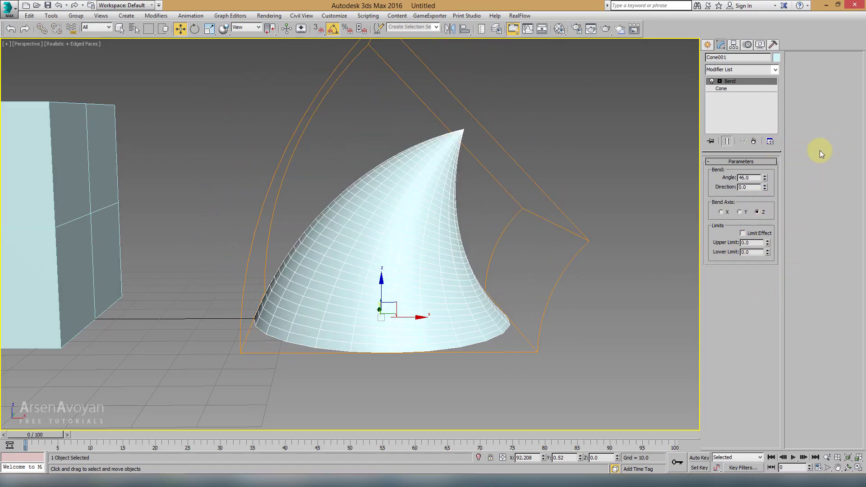
{"action": "left_click_drag", "start_coordinate": [771, 180], "coordinate": [764, 144]}
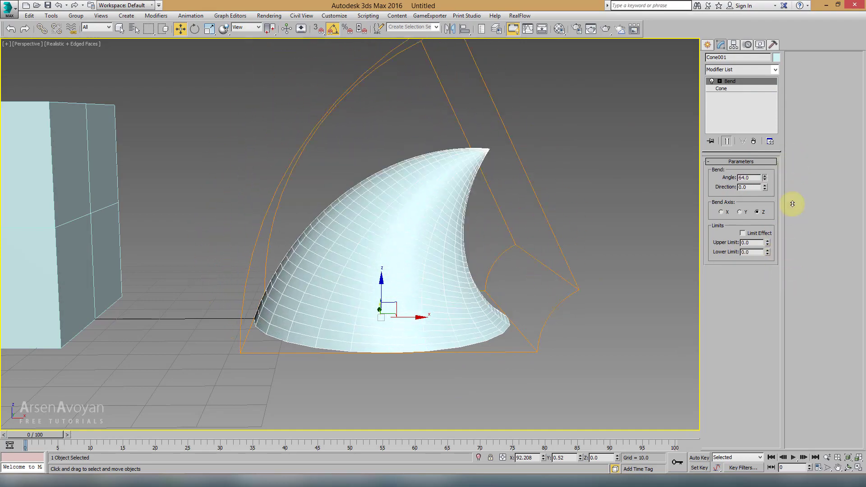
{"action": "mouse_move", "coordinate": [763, 143]}
{"action": "left_mouse_down"}
{"action": "mouse_move", "coordinate": [800, 142]}
{"action": "mouse_move", "coordinate": [798, 205]}
{"action": "mouse_move", "coordinate": [805, 112]}
{"action": "mouse_move", "coordinate": [769, 195]}
{"action": "mouse_move", "coordinate": [769, 106]}
{"action": "mouse_move", "coordinate": [763, 141]}
{"action": "left_mouse_up"}
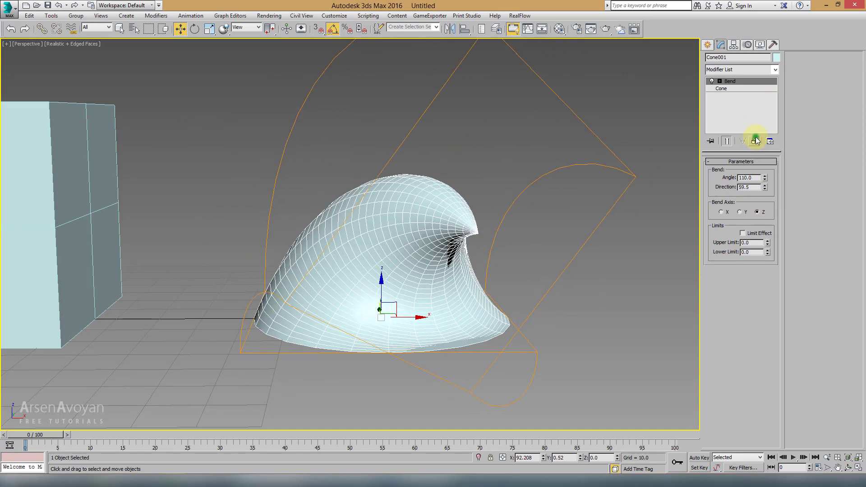
{"action": "left_click", "coordinate": [753, 142]}
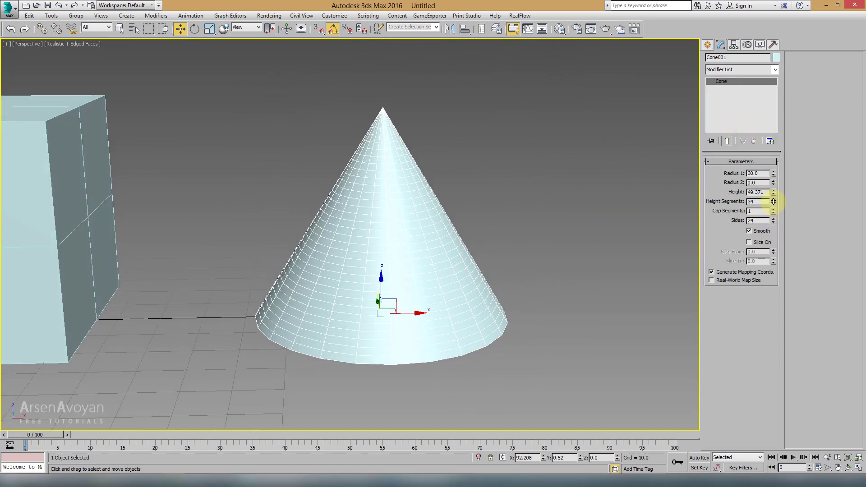
Make the cone a four-sided pyramid of height 29.129 with Edged Faces turned off
{"action": "left_click_drag", "start_coordinate": [773, 201], "coordinate": [774, 214]}
{"action": "middle_click_drag", "start_coordinate": [618, 244], "coordinate": [611, 272], "text": "alt"}
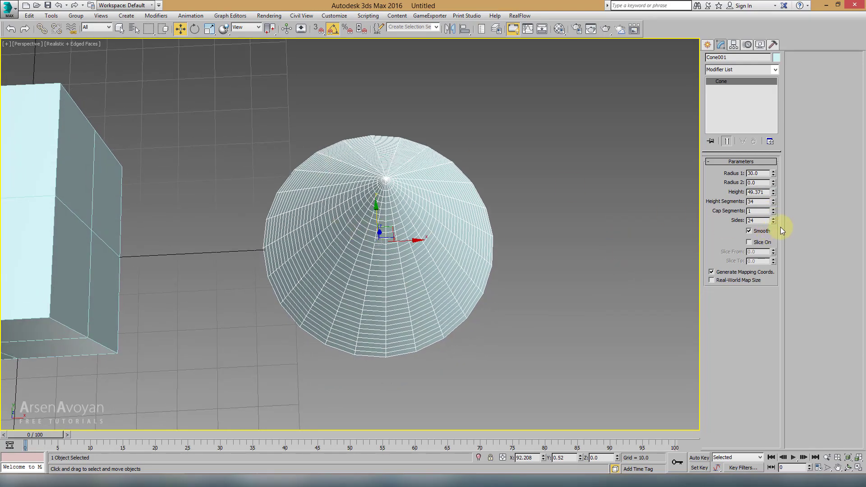
{"action": "mouse_move", "coordinate": [774, 220]}
{"action": "left_mouse_down"}
{"action": "mouse_move", "coordinate": [776, 186]}
{"action": "mouse_move", "coordinate": [779, 228]}
{"action": "left_mouse_up"}
{"action": "middle_click_drag", "start_coordinate": [499, 207], "coordinate": [318, 168], "text": "alt"}
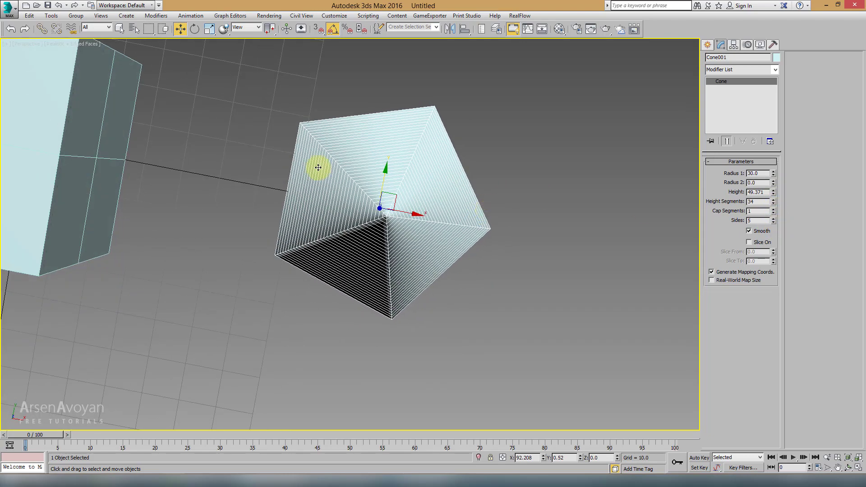
{"action": "left_click", "coordinate": [773, 223]}
{"action": "mouse_move", "coordinate": [495, 191]}
{"action": "middle_mouse_down", "text": "alt"}
{"action": "mouse_move", "coordinate": [518, 115]}
{"action": "mouse_move", "coordinate": [503, 123]}
{"action": "middle_mouse_up", "text": "alt"}
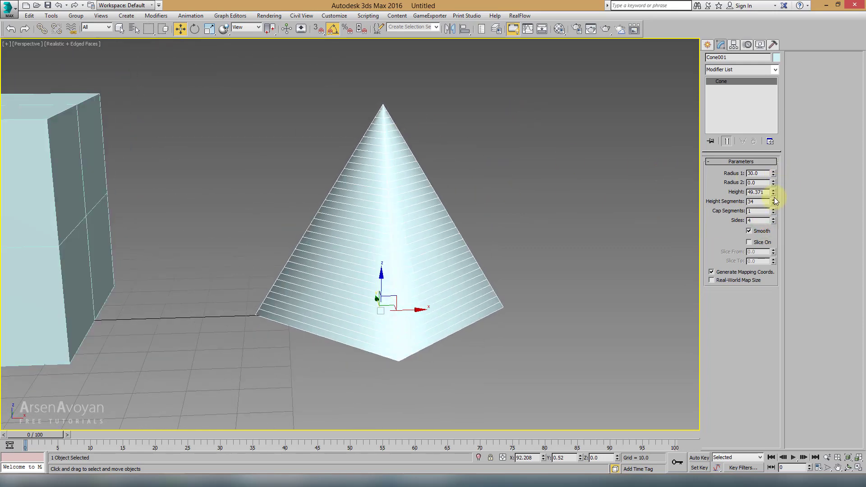
{"action": "left_click_drag", "start_coordinate": [774, 193], "coordinate": [773, 212]}
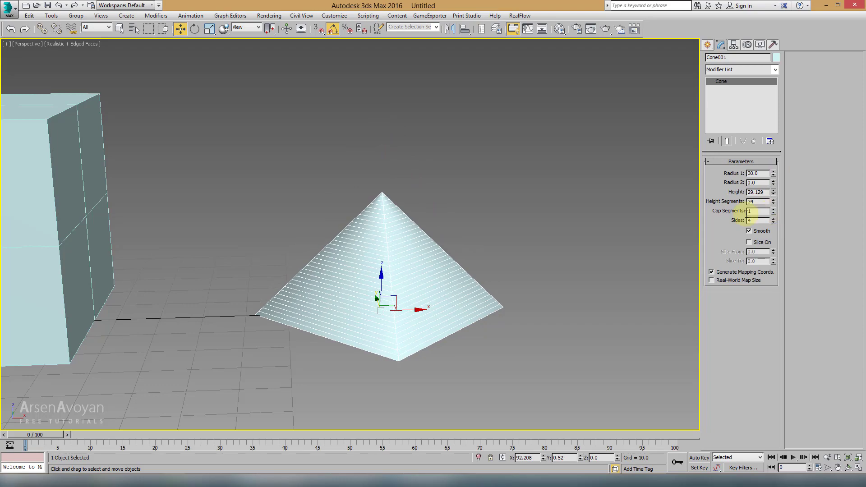
{"action": "mouse_move", "coordinate": [405, 225]}
{"action": "middle_mouse_down", "text": "alt"}
{"action": "mouse_move", "coordinate": [383, 192]}
{"action": "mouse_move", "coordinate": [464, 226]}
{"action": "mouse_move", "coordinate": [525, 201]}
{"action": "mouse_move", "coordinate": [544, 179]}
{"action": "mouse_move", "coordinate": [532, 223]}
{"action": "mouse_move", "coordinate": [527, 179]}
{"action": "mouse_move", "coordinate": [487, 193]}
{"action": "mouse_move", "coordinate": [463, 226]}
{"action": "mouse_move", "coordinate": [511, 199]}
{"action": "mouse_move", "coordinate": [459, 234]}
{"action": "mouse_move", "coordinate": [462, 207]}
{"action": "mouse_move", "coordinate": [450, 213]}
{"action": "middle_mouse_up", "text": "alt"}
{"action": "key", "text": "F4"}
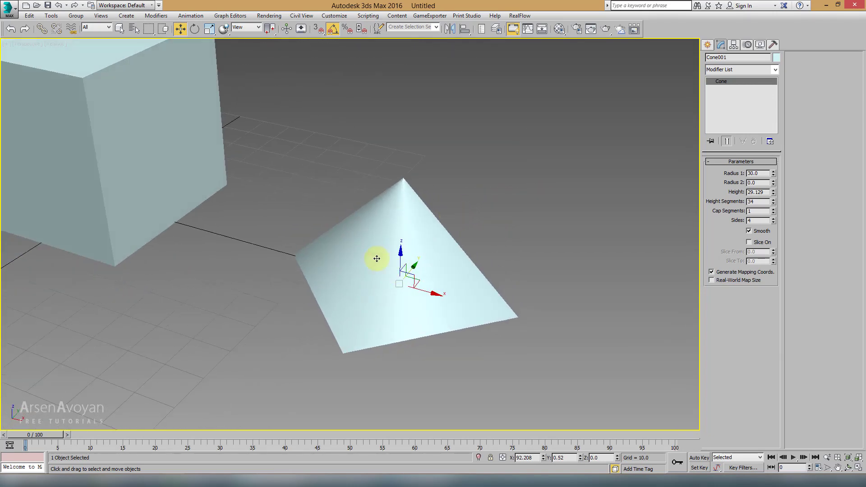
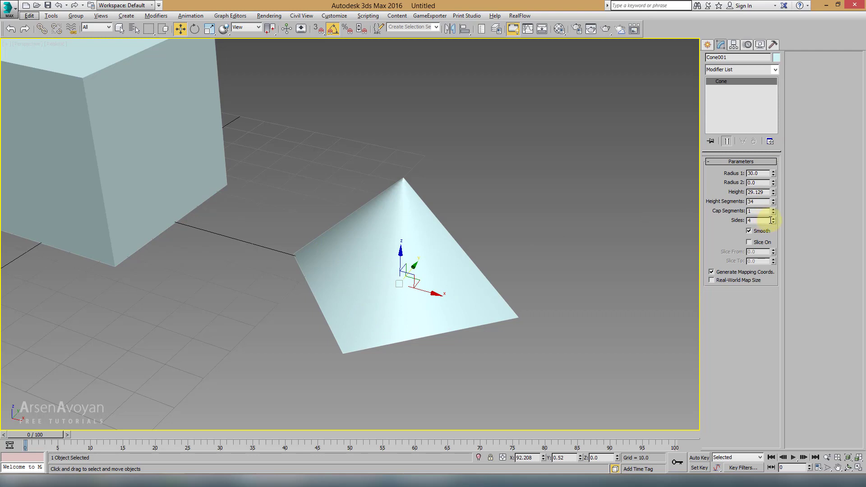
Round the cone to 37 sides and raise its height to 43.111
{"action": "left_click_drag", "start_coordinate": [772, 220], "coordinate": [769, 194]}
{"action": "mouse_move", "coordinate": [632, 208]}
{"action": "middle_mouse_down", "text": "alt"}
{"action": "mouse_move", "coordinate": [578, 180]}
{"action": "mouse_move", "coordinate": [576, 206]}
{"action": "middle_mouse_up", "text": "alt"}
{"action": "left_click_drag", "start_coordinate": [772, 192], "coordinate": [770, 168]}
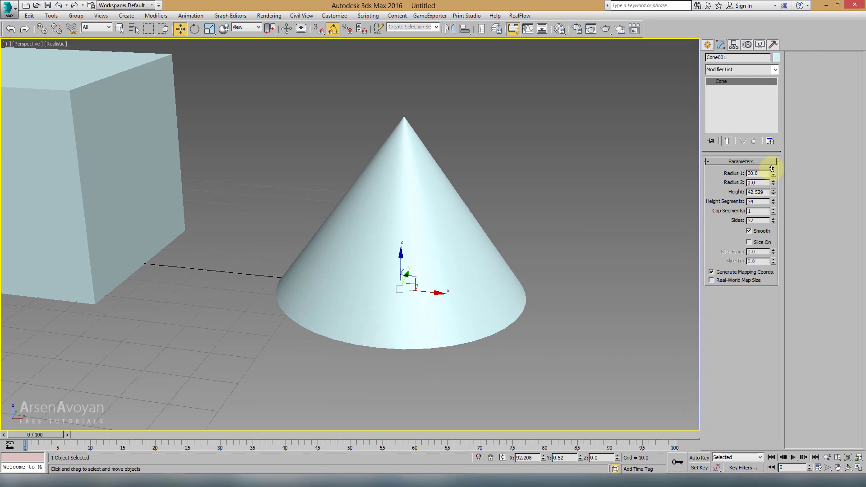
Draw a sphere to the right of the cone in the Top viewport
{"action": "left_click", "coordinate": [707, 46]}
{"action": "left_click", "coordinate": [729, 112]}
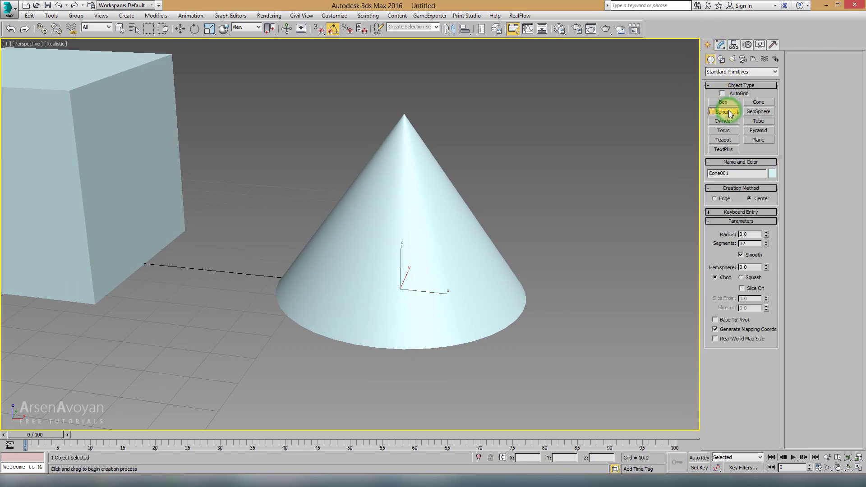
{"action": "key", "text": "alt+w"}
{"action": "left_click_drag", "start_coordinate": [267, 140], "coordinate": [272, 163]}
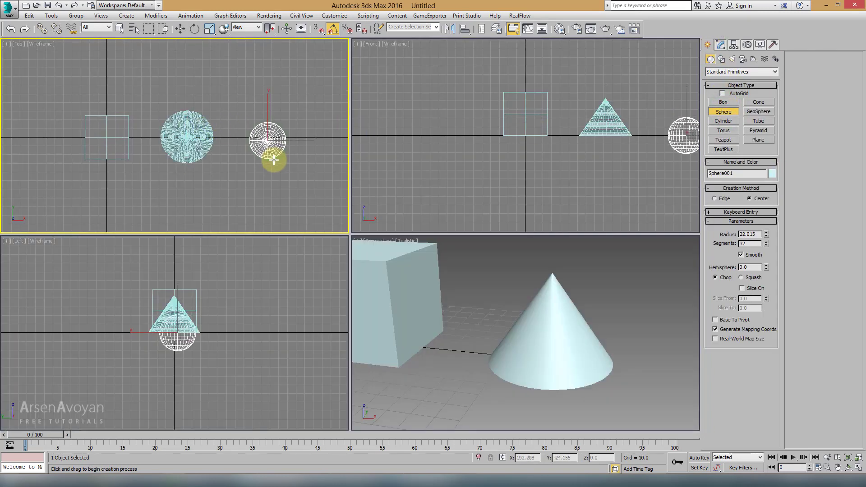
{"action": "key", "text": "w"}
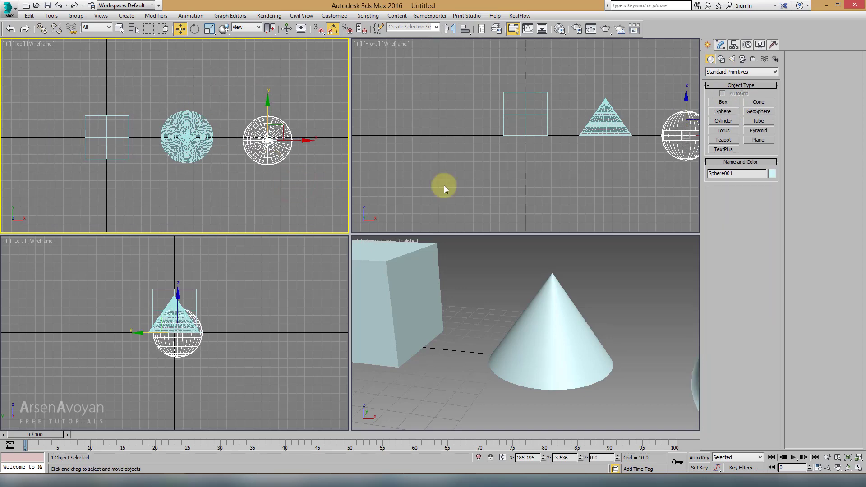
{"action": "left_click", "coordinate": [720, 44]}
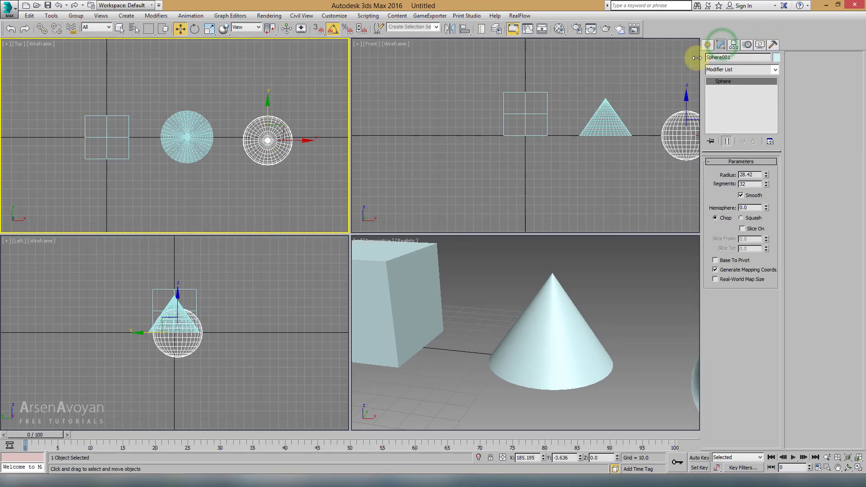
Move the sphere up along Z off the grid and frame it in Perspective
{"action": "right_click", "coordinate": [627, 239]}
{"action": "key", "text": "alt+w"}
{"action": "scroll", "coordinate": [623, 253], "scroll_direction": "down", "scroll_amount": 3}
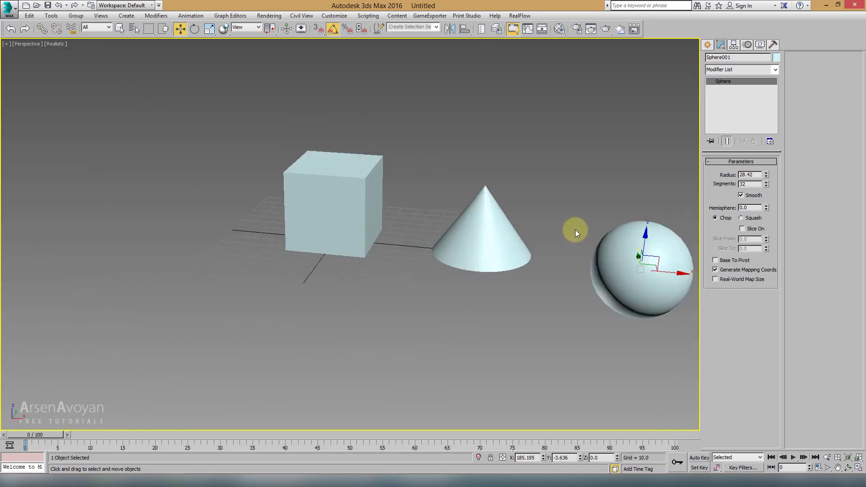
{"action": "key", "text": "alt+w"}
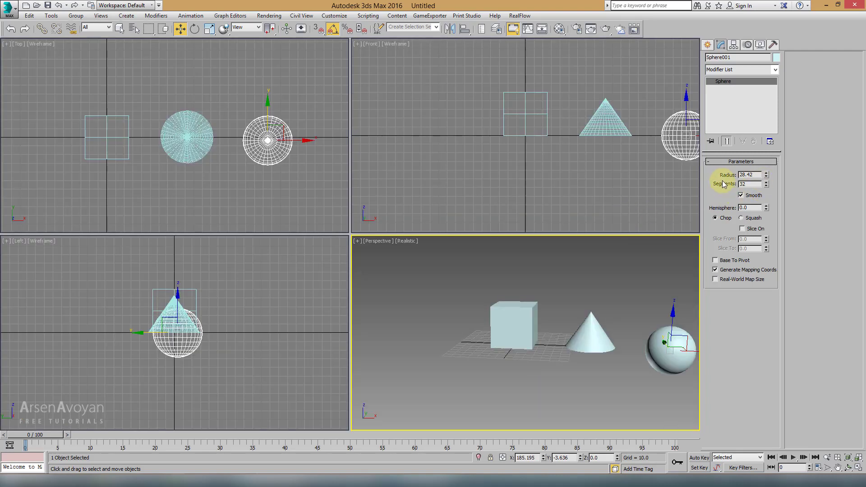
{"action": "middle_click_drag", "start_coordinate": [582, 190], "coordinate": [523, 169]}
{"action": "left_click_drag", "start_coordinate": [560, 119], "coordinate": [560, 94]}
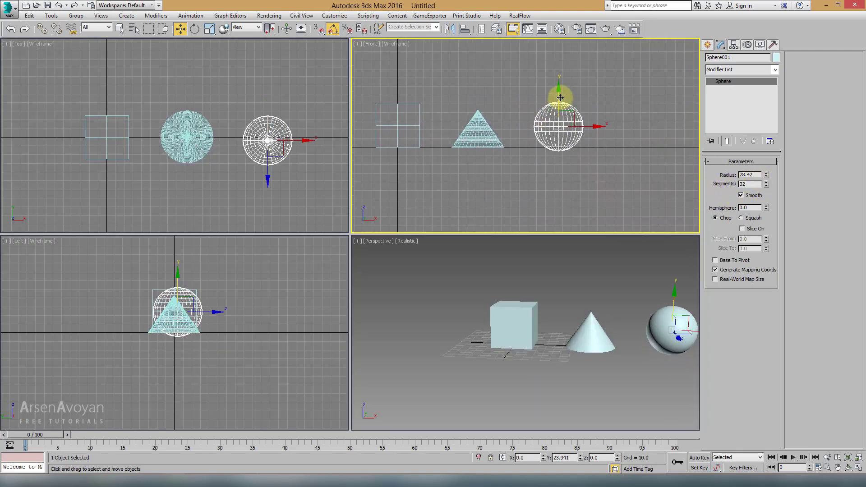
{"action": "right_click", "coordinate": [579, 314]}
{"action": "key", "text": "alt+w"}
{"action": "middle_click_drag", "start_coordinate": [577, 264], "coordinate": [464, 267]}
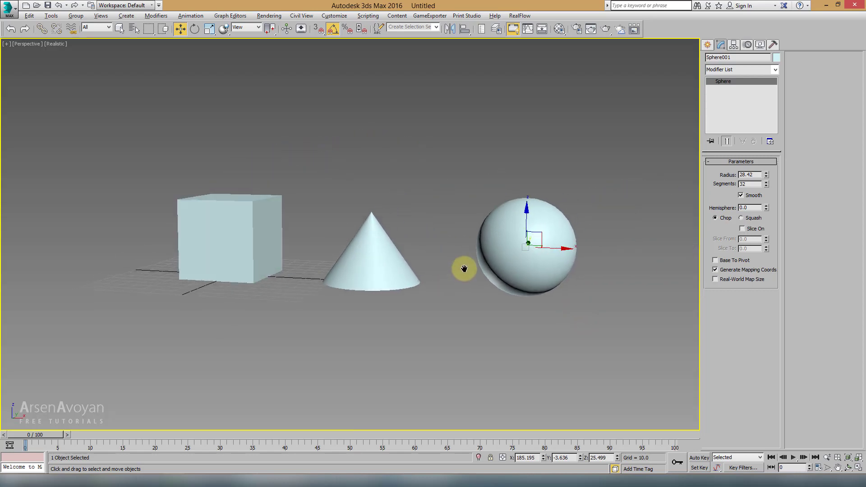
{"action": "scroll", "coordinate": [496, 266], "scroll_direction": "up", "scroll_amount": 5}
Show edged faces and drop the sphere's segments to 6, then up to 15
{"action": "middle_click_drag", "start_coordinate": [573, 242], "coordinate": [478, 253]}
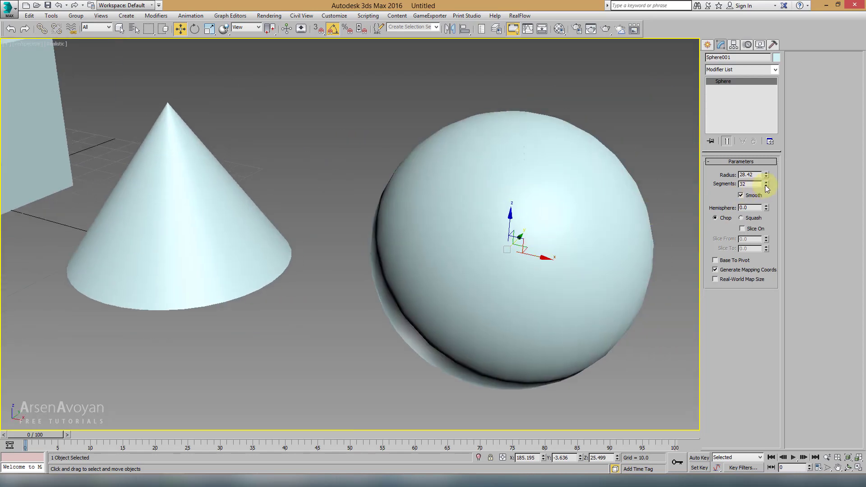
{"action": "key", "text": "F4"}
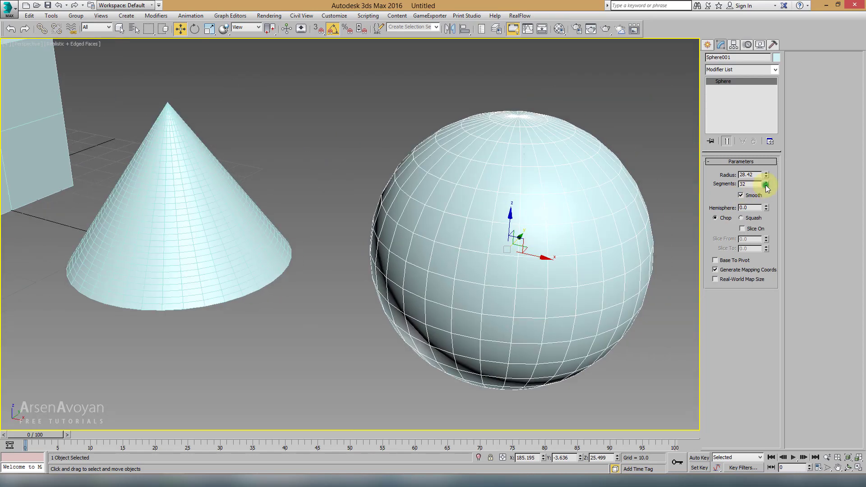
{"action": "left_click", "coordinate": [765, 186]}
{"action": "left_click_drag", "start_coordinate": [765, 185], "coordinate": [765, 186]}
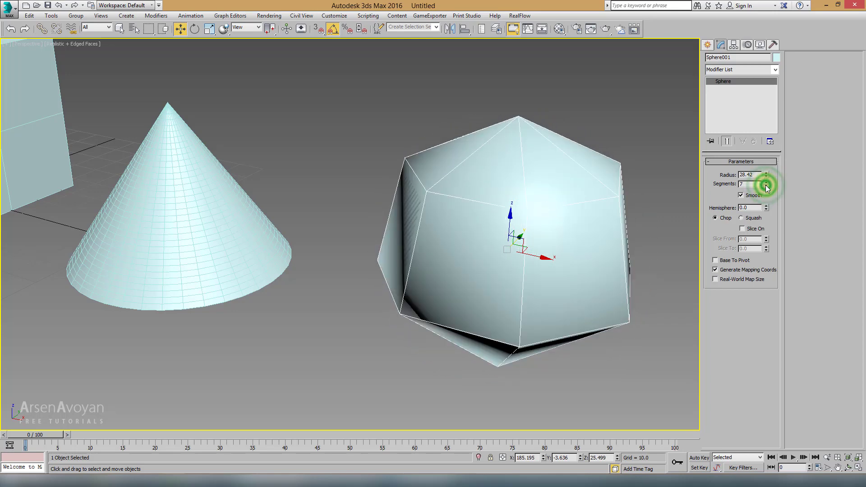
{"action": "mouse_move", "coordinate": [488, 199]}
{"action": "middle_mouse_down", "text": "alt"}
{"action": "mouse_move", "coordinate": [483, 216]}
{"action": "mouse_move", "coordinate": [509, 209]}
{"action": "middle_mouse_up", "text": "alt"}
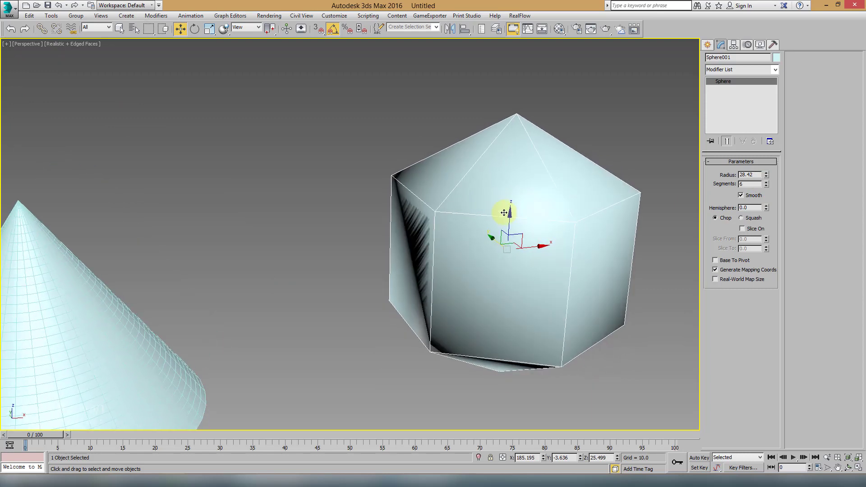
{"action": "left_click", "coordinate": [767, 182]}
{"action": "left_click_drag", "start_coordinate": [767, 183], "coordinate": [767, 182]}
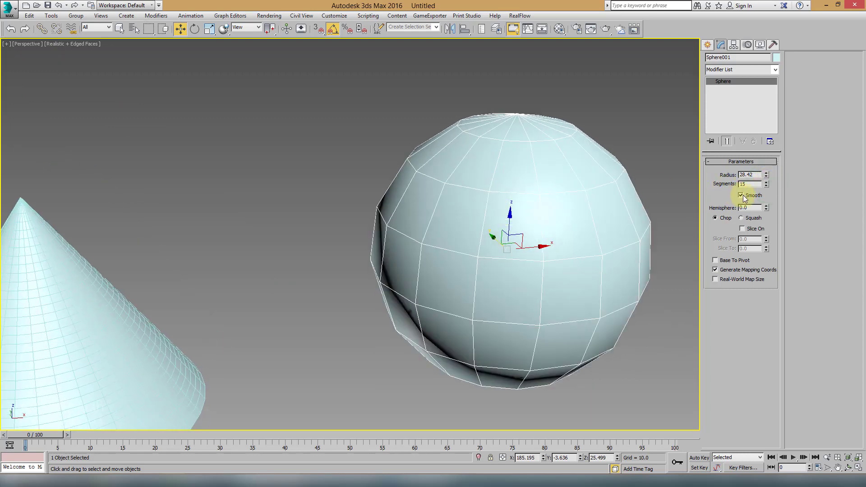
Uncheck Smooth on the sphere so it shades faceted
{"action": "key", "text": "F4"}
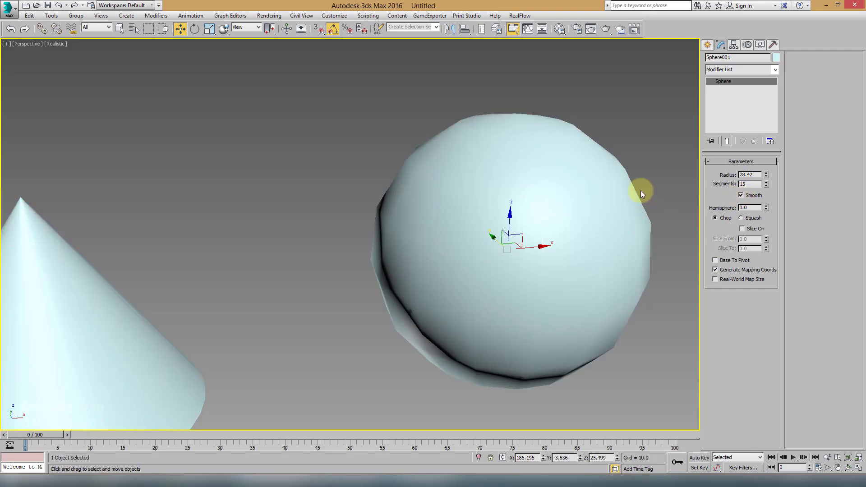
{"action": "mouse_move", "coordinate": [640, 190]}
{"action": "middle_mouse_down", "text": "alt"}
{"action": "mouse_move", "coordinate": [622, 170]}
{"action": "mouse_move", "coordinate": [579, 178]}
{"action": "middle_mouse_up", "text": "alt"}
{"action": "left_click", "coordinate": [630, 189]}
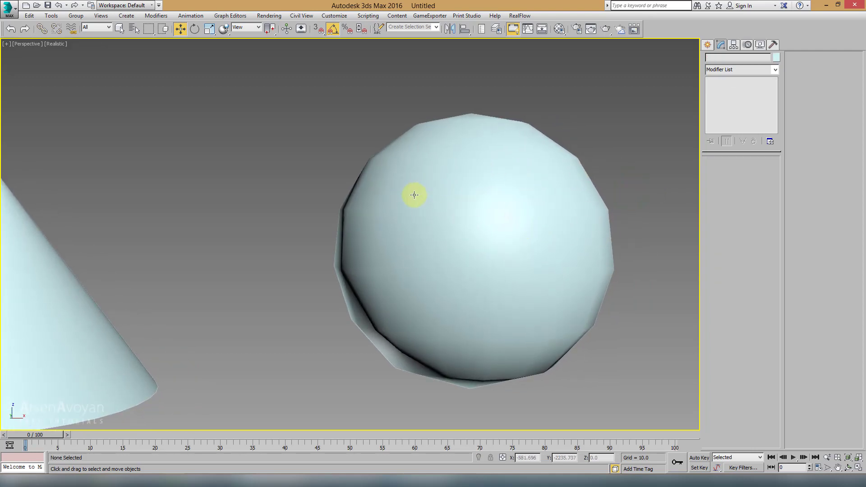
{"action": "key", "text": "F4"}
{"action": "left_click", "coordinate": [445, 235]}
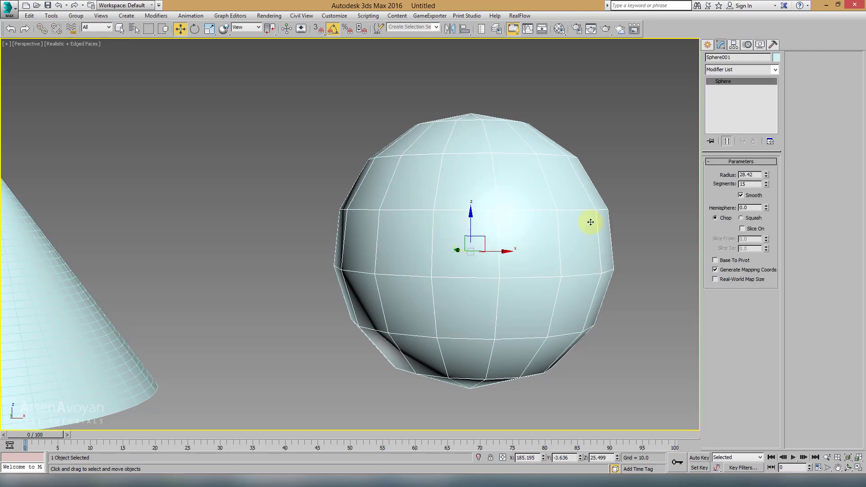
{"action": "left_click", "coordinate": [742, 197]}
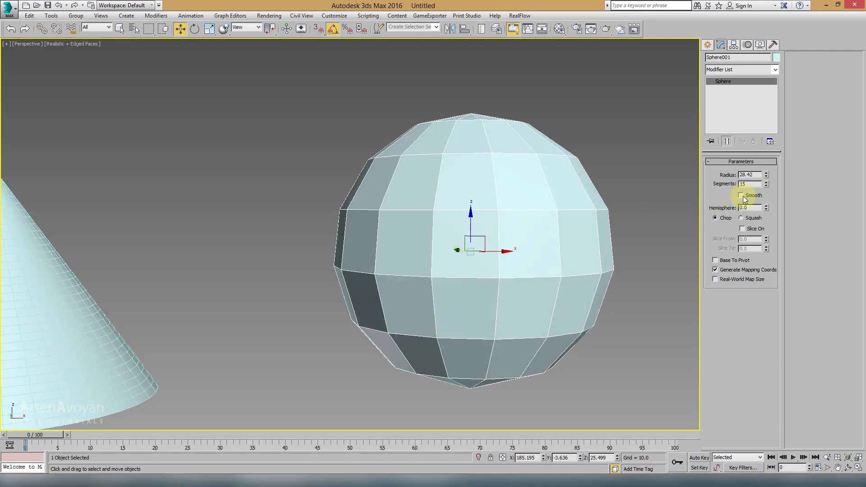
{"action": "left_click", "coordinate": [615, 158]}
{"action": "key", "text": "F4"}
Orbit around the faceted sphere, toggling edged faces, and select the cone
{"action": "middle_click_drag", "start_coordinate": [615, 158], "coordinate": [494, 276], "text": "alt"}
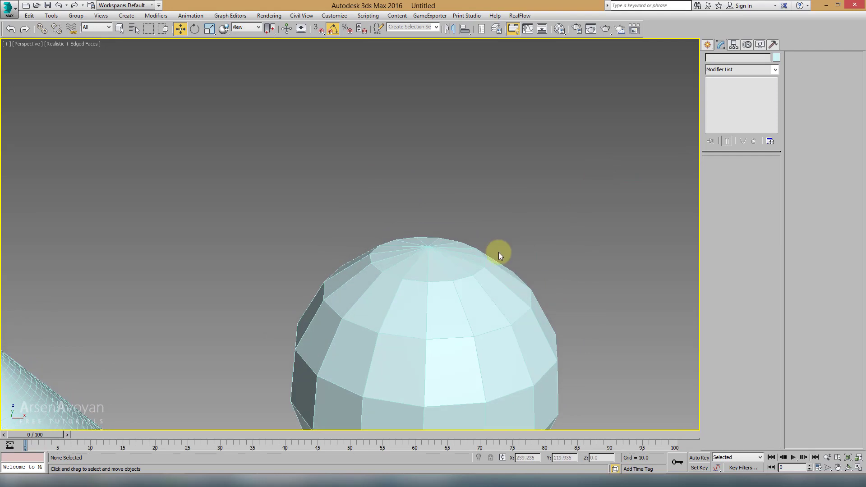
{"action": "left_click", "coordinate": [493, 277]}
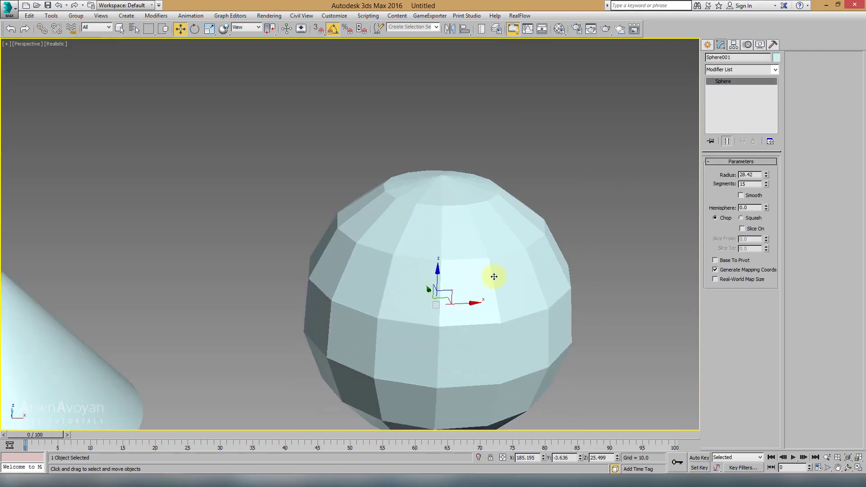
{"action": "mouse_move", "coordinate": [495, 276]}
{"action": "middle_mouse_down", "text": "alt"}
{"action": "mouse_move", "coordinate": [534, 266]}
{"action": "mouse_move", "coordinate": [414, 280]}
{"action": "mouse_move", "coordinate": [367, 217]}
{"action": "mouse_move", "coordinate": [374, 230]}
{"action": "mouse_move", "coordinate": [412, 224]}
{"action": "middle_mouse_up", "text": "alt"}
{"action": "left_click", "coordinate": [533, 266]}
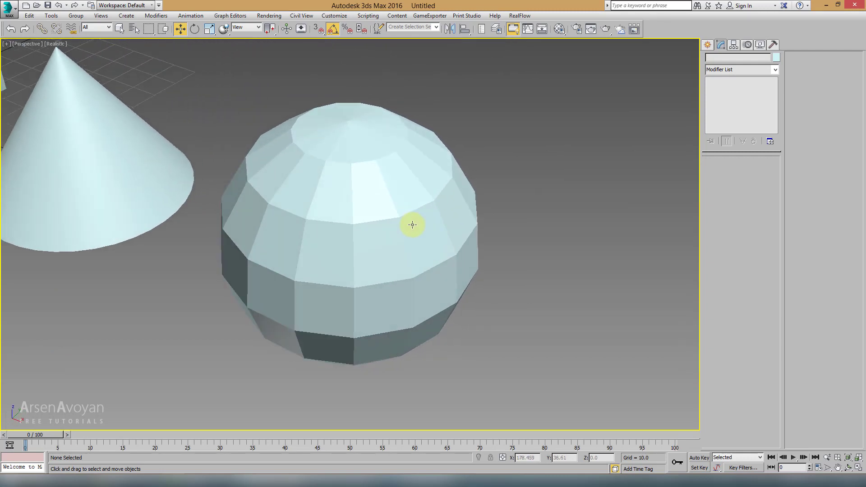
{"action": "key", "text": "F4"}
{"action": "left_click", "coordinate": [355, 215]}
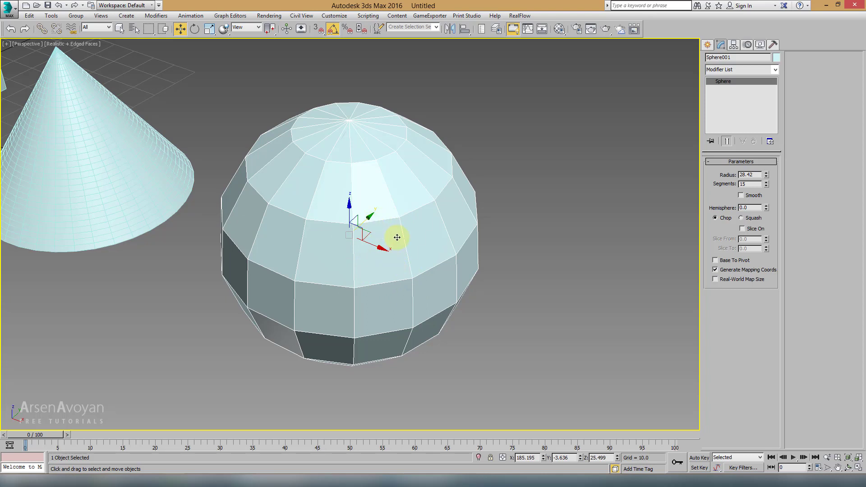
{"action": "key", "text": "F4"}
{"action": "mouse_move", "coordinate": [474, 219]}
{"action": "middle_mouse_down", "text": "alt"}
{"action": "mouse_move", "coordinate": [412, 189]}
{"action": "mouse_move", "coordinate": [477, 191]}
{"action": "middle_mouse_up", "text": "alt"}
{"action": "left_click", "coordinate": [212, 240]}
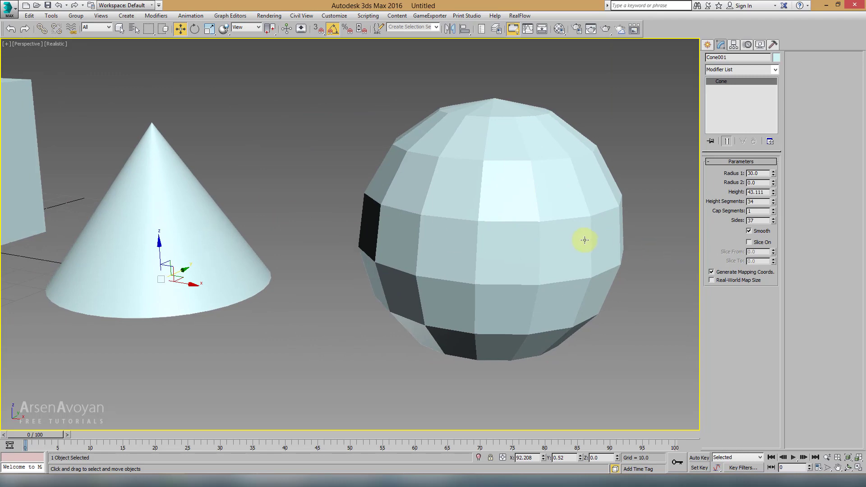
Inspect the cone's mesh with edged faces, then select the sphere and view its pole
{"action": "key", "text": "F4"}
{"action": "scroll", "coordinate": [282, 246], "scroll_direction": "up", "scroll_amount": 3}
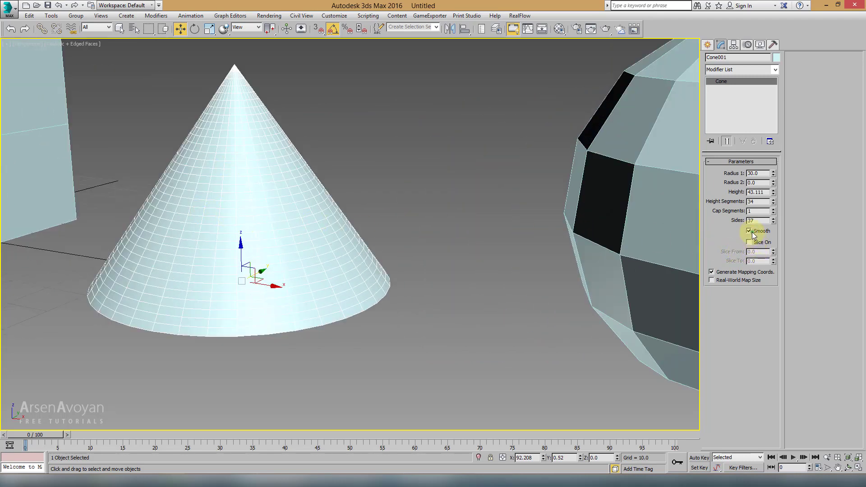
{"action": "key", "text": "F4"}
{"action": "left_click", "coordinate": [487, 240]}
{"action": "scroll", "coordinate": [433, 243], "scroll_direction": "up", "scroll_amount": 3}
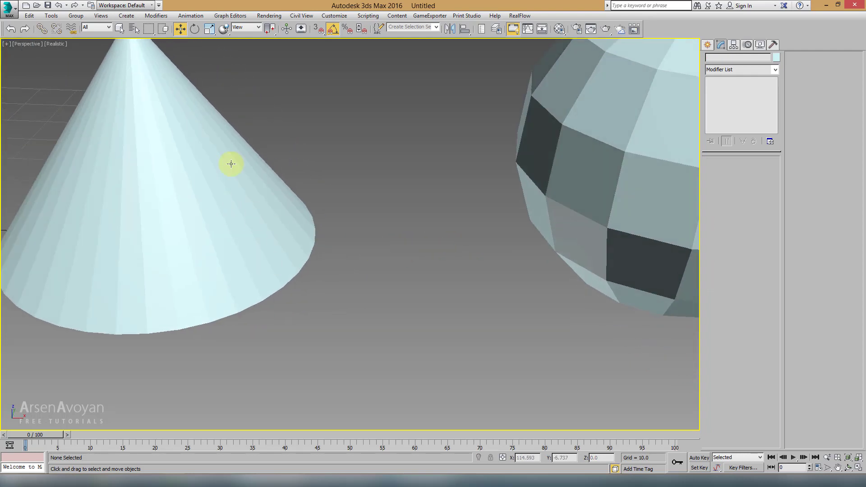
{"action": "scroll", "coordinate": [579, 216], "scroll_direction": "down", "scroll_amount": 2}
{"action": "scroll", "coordinate": [545, 235], "scroll_direction": "down", "scroll_amount": 2}
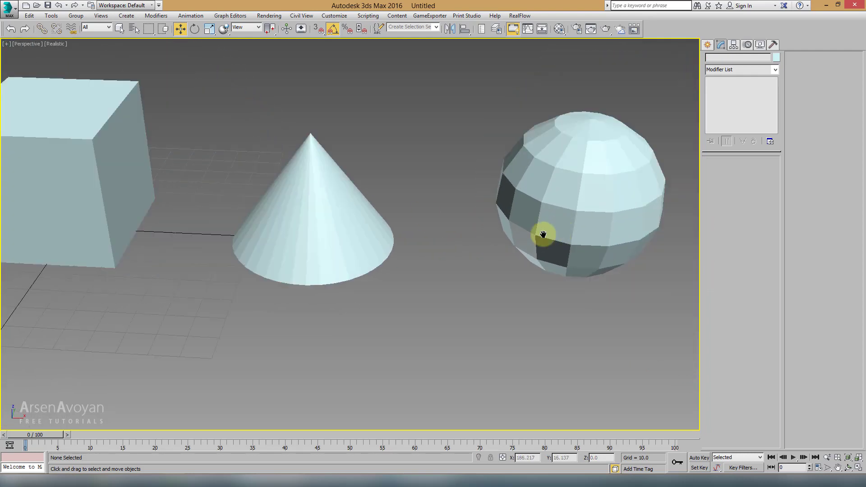
{"action": "left_click", "coordinate": [540, 210]}
{"action": "scroll", "coordinate": [545, 215], "scroll_direction": "up", "scroll_amount": 2}
{"action": "scroll", "coordinate": [549, 218], "scroll_direction": "up", "scroll_amount": 2}
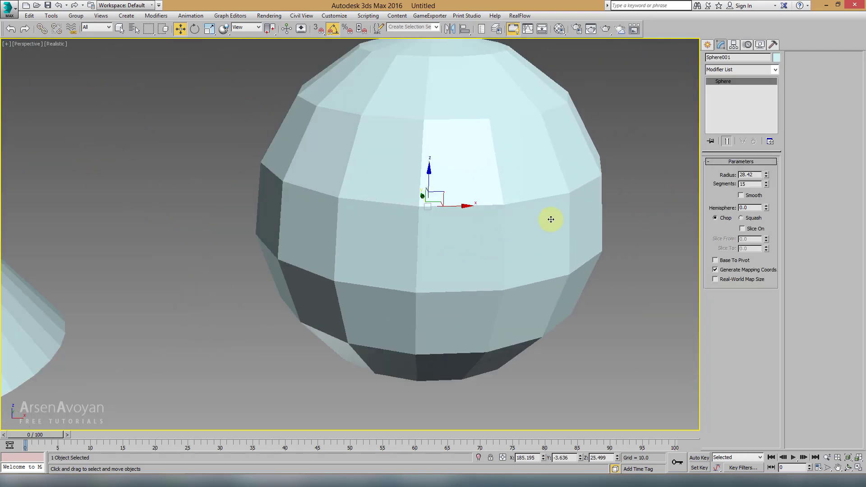
{"action": "middle_click_drag", "start_coordinate": [483, 207], "coordinate": [423, 193], "text": "alt"}
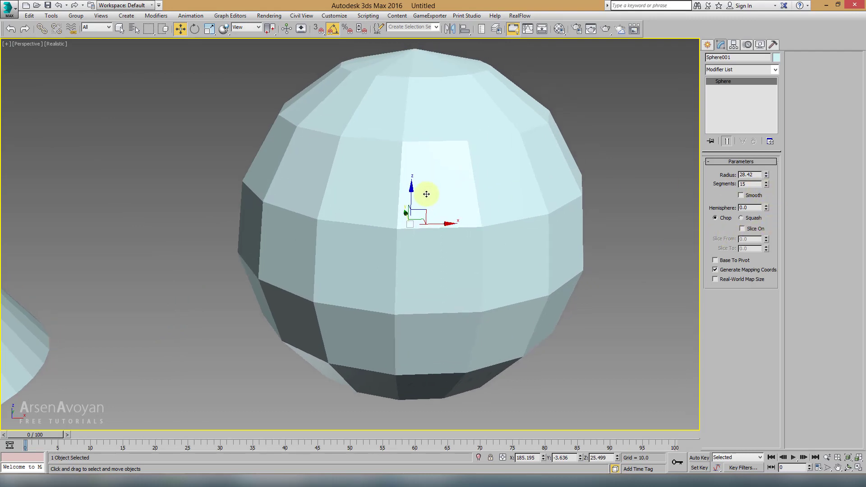
{"action": "key", "text": "F4"}
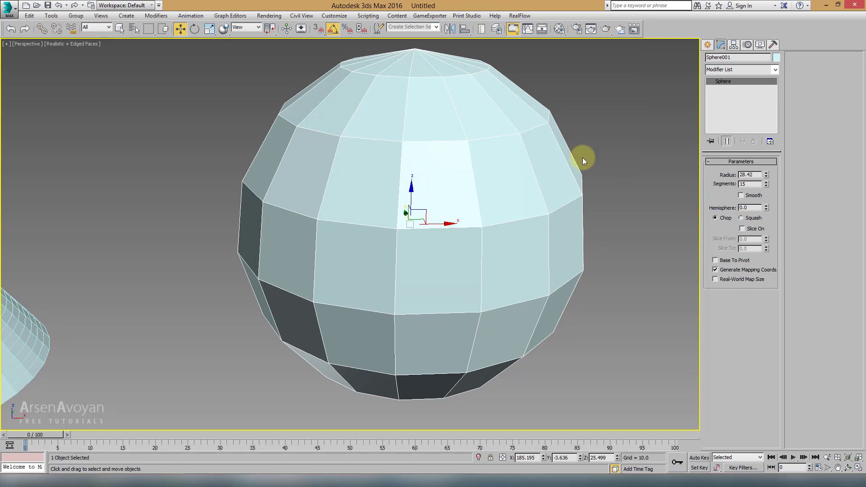
Set the sphere back to 32 segments
{"action": "double_click", "coordinate": [751, 185]}
{"action": "type", "text": "32"}
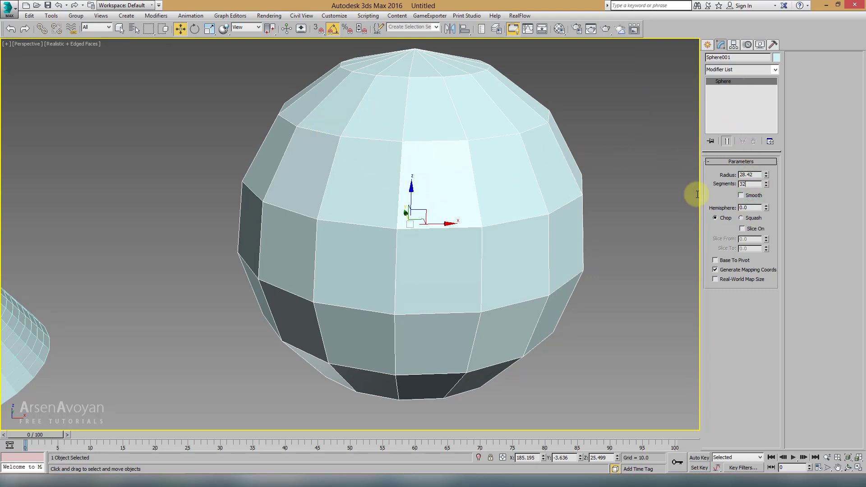
{"action": "key", "text": "Return"}
{"action": "left_click", "coordinate": [629, 192]}
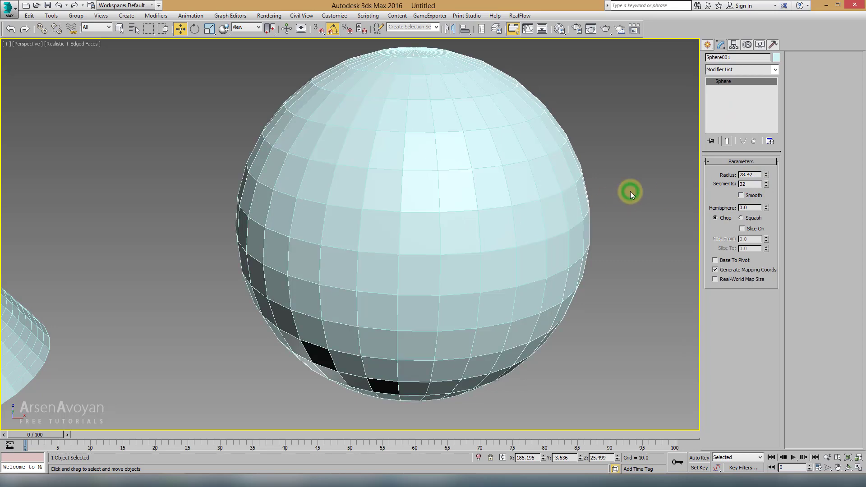
{"action": "middle_click_drag", "start_coordinate": [630, 191], "coordinate": [616, 209]}
{"action": "key", "text": "F4"}
Turn Smooth back on for the sphere
{"action": "mouse_move", "coordinate": [566, 222]}
{"action": "middle_mouse_down", "text": "alt"}
{"action": "mouse_move", "coordinate": [465, 217]}
{"action": "mouse_move", "coordinate": [510, 227]}
{"action": "mouse_move", "coordinate": [402, 228]}
{"action": "middle_mouse_up", "text": "alt"}
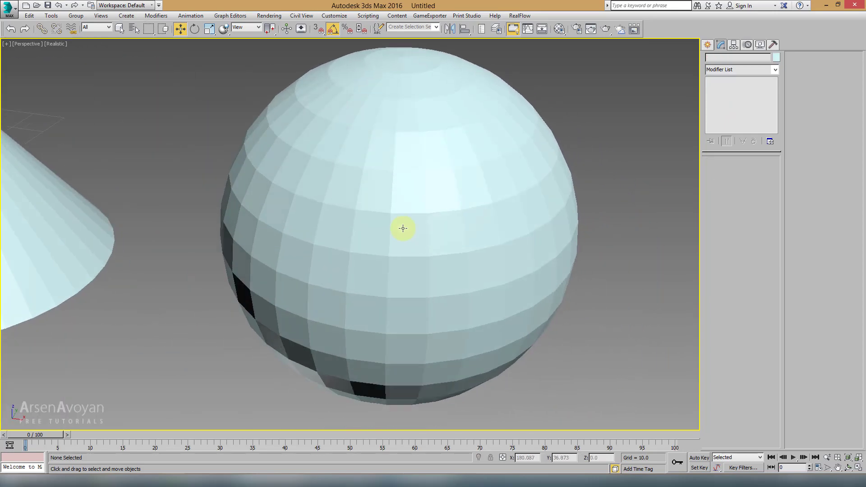
{"action": "left_click", "coordinate": [504, 205]}
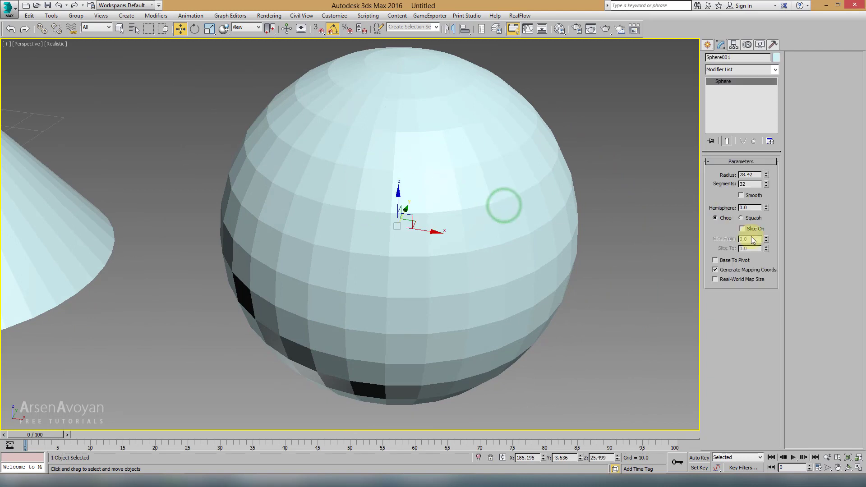
{"action": "left_click", "coordinate": [744, 197]}
{"action": "left_click", "coordinate": [654, 203]}
{"action": "mouse_move", "coordinate": [655, 204]}
{"action": "middle_mouse_down", "text": "alt"}
{"action": "mouse_move", "coordinate": [615, 194]}
{"action": "mouse_move", "coordinate": [583, 204]}
{"action": "middle_mouse_up", "text": "alt"}
{"action": "scroll", "coordinate": [328, 198], "scroll_direction": "down", "scroll_amount": 3}
{"action": "mouse_move", "coordinate": [328, 199]}
{"action": "middle_mouse_down", "text": "alt"}
{"action": "mouse_move", "coordinate": [137, 168]}
{"action": "mouse_move", "coordinate": [200, 189]}
{"action": "middle_mouse_up", "text": "alt"}
Check the box and cone meshes with edged faces shown
{"action": "left_click", "coordinate": [137, 168]}
{"action": "key", "text": "F4"}
{"action": "scroll", "coordinate": [348, 209], "scroll_direction": "up", "scroll_amount": 2}
{"action": "scroll", "coordinate": [264, 183], "scroll_direction": "up", "scroll_amount": 2}
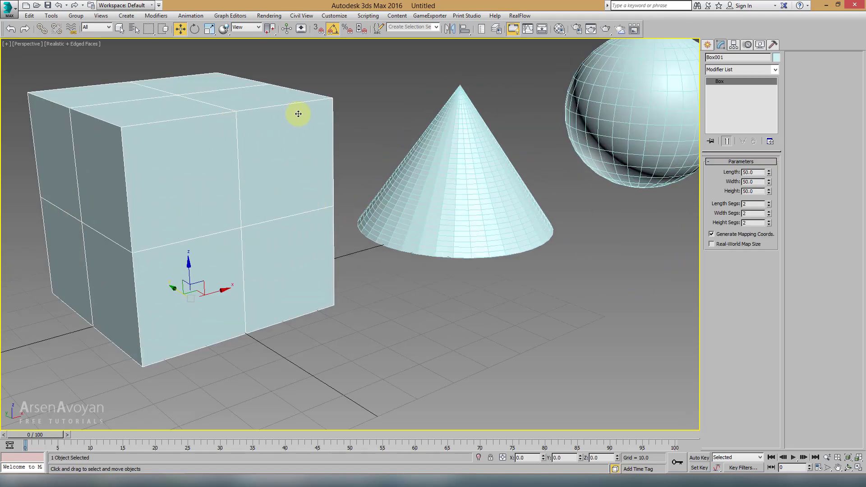
{"action": "left_click", "coordinate": [449, 180]}
{"action": "mouse_move", "coordinate": [449, 180]}
{"action": "middle_mouse_down", "text": "alt"}
{"action": "mouse_move", "coordinate": [458, 199]}
{"action": "mouse_move", "coordinate": [395, 160]}
{"action": "middle_mouse_up", "text": "alt"}
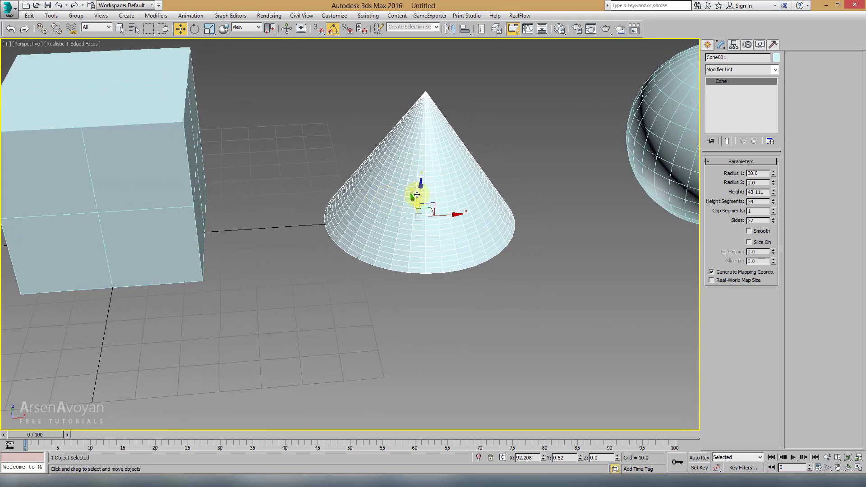
{"action": "key", "text": "F4"}
Orbit around the objects, select the sphere, and restore the four viewports
{"action": "middle_click_drag", "start_coordinate": [499, 193], "coordinate": [303, 203], "text": "alt"}
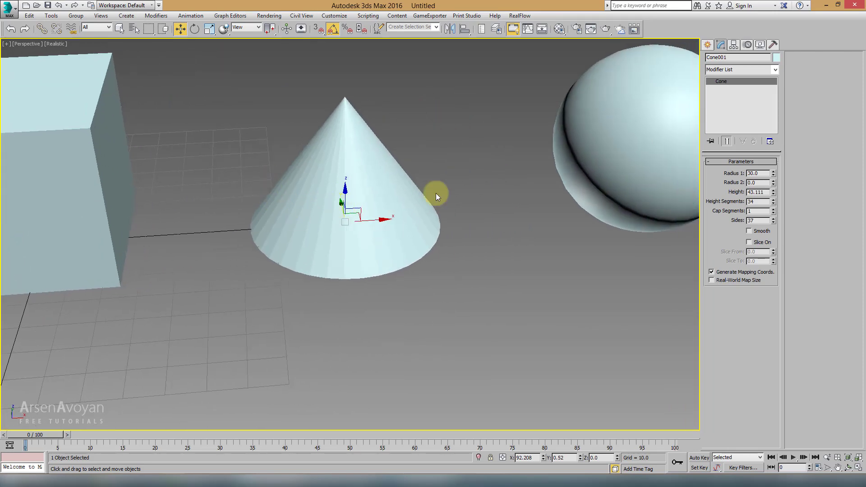
{"action": "middle_click_drag", "start_coordinate": [450, 177], "coordinate": [603, 168], "text": "alt"}
{"action": "middle_click_drag", "start_coordinate": [475, 184], "coordinate": [496, 192], "text": "alt"}
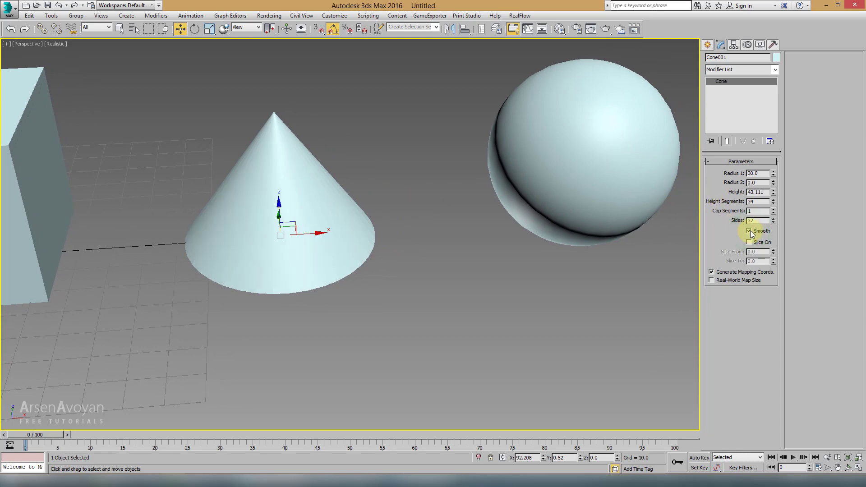
{"action": "mouse_move", "coordinate": [663, 233]}
{"action": "middle_mouse_down", "text": "alt"}
{"action": "mouse_move", "coordinate": [497, 214]}
{"action": "mouse_move", "coordinate": [512, 199]}
{"action": "mouse_move", "coordinate": [545, 210]}
{"action": "mouse_move", "coordinate": [526, 194]}
{"action": "middle_mouse_up", "text": "alt"}
{"action": "left_click", "coordinate": [512, 199]}
{"action": "key", "text": "alt+w"}
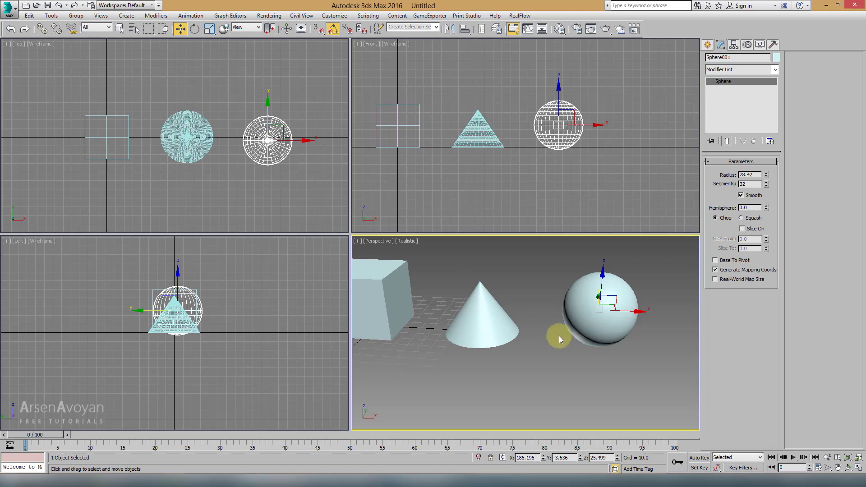
Enlarge the sphere's radius to 34.104
{"action": "middle_click_drag", "start_coordinate": [559, 338], "coordinate": [558, 332], "text": "alt"}
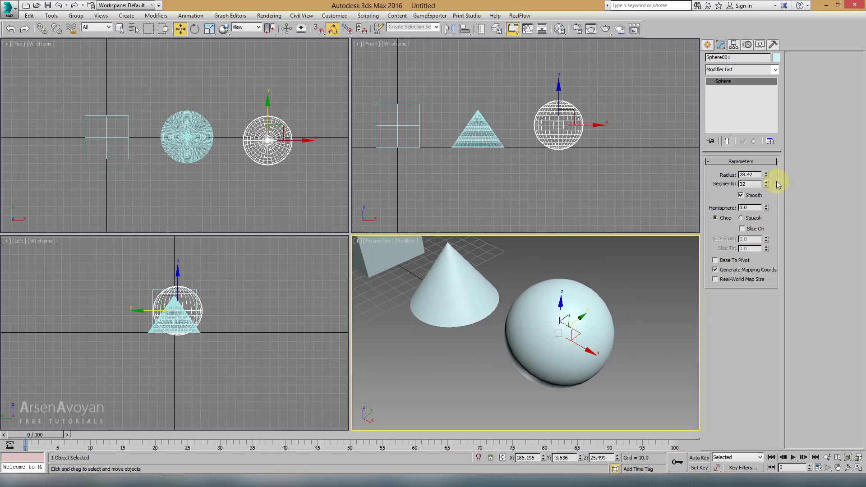
{"action": "left_click_drag", "start_coordinate": [767, 177], "coordinate": [767, 177]}
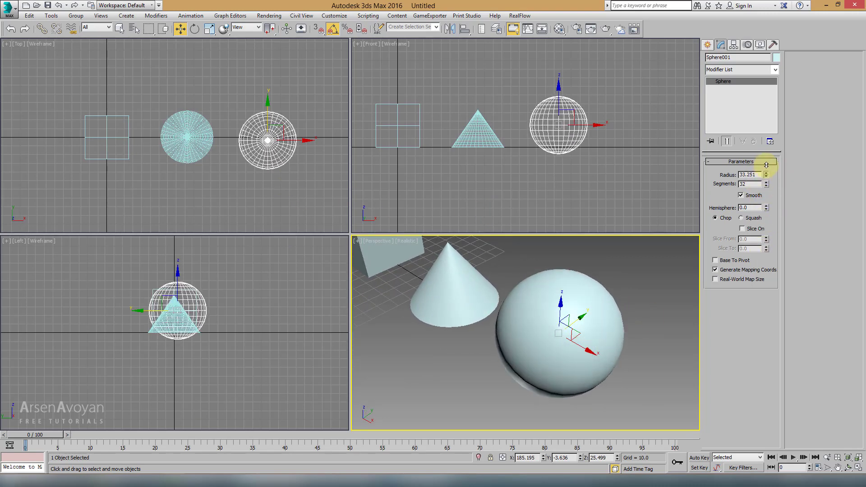
{"action": "left_click", "coordinate": [748, 198]}
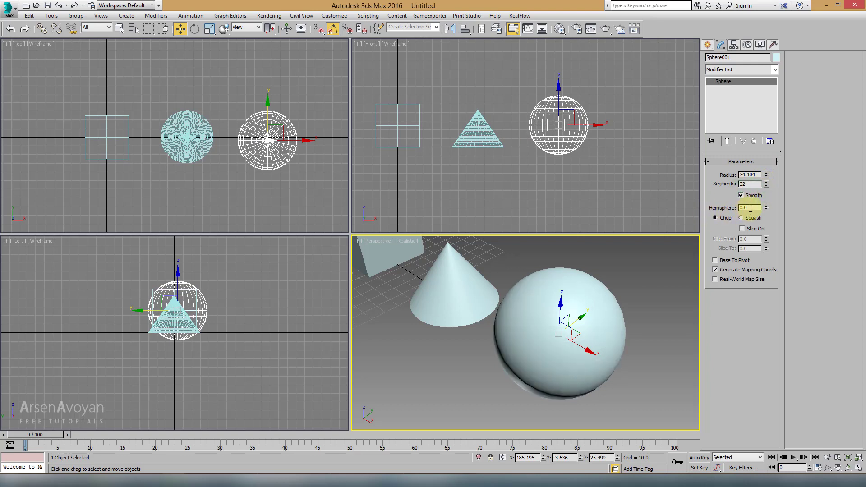
{"action": "mouse_move", "coordinate": [624, 277]}
{"action": "middle_mouse_down", "text": "alt"}
{"action": "mouse_move", "coordinate": [619, 266]}
{"action": "mouse_move", "coordinate": [630, 252]}
{"action": "middle_mouse_up", "text": "alt"}
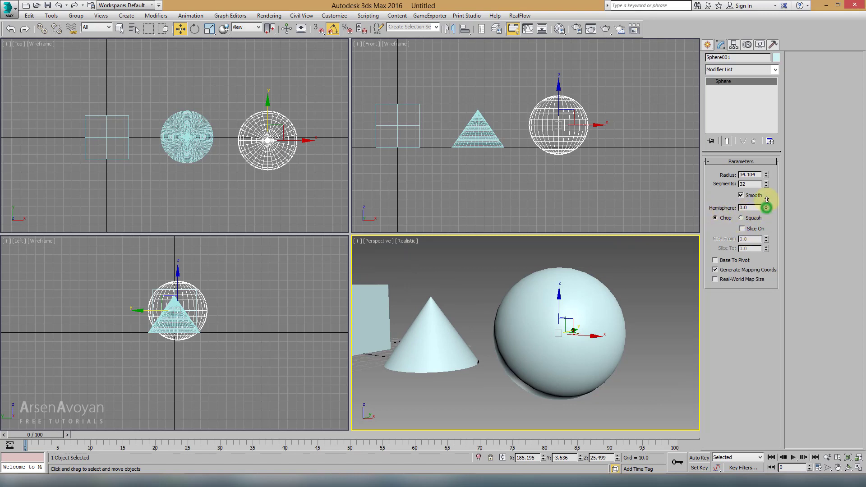
Try hemisphere cuts on the sphere, settling on 0.5
{"action": "left_click_drag", "start_coordinate": [766, 207], "coordinate": [757, 84]}
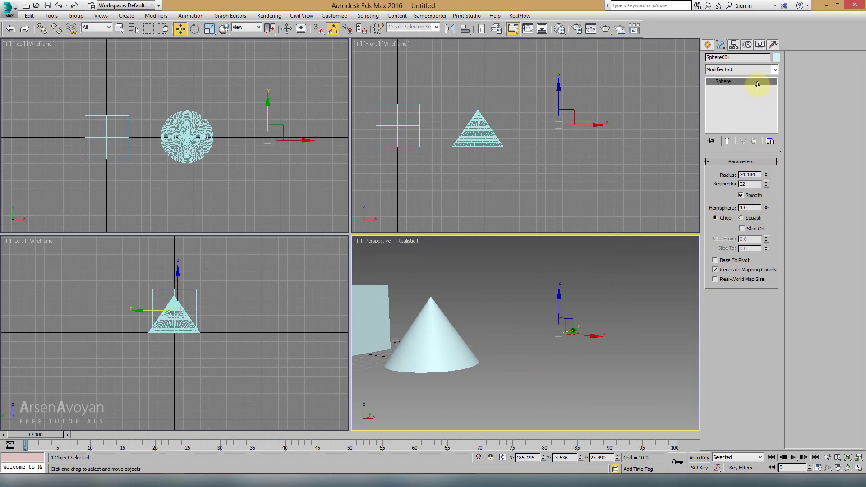
{"action": "left_click_drag", "start_coordinate": [757, 84], "coordinate": [760, 218]}
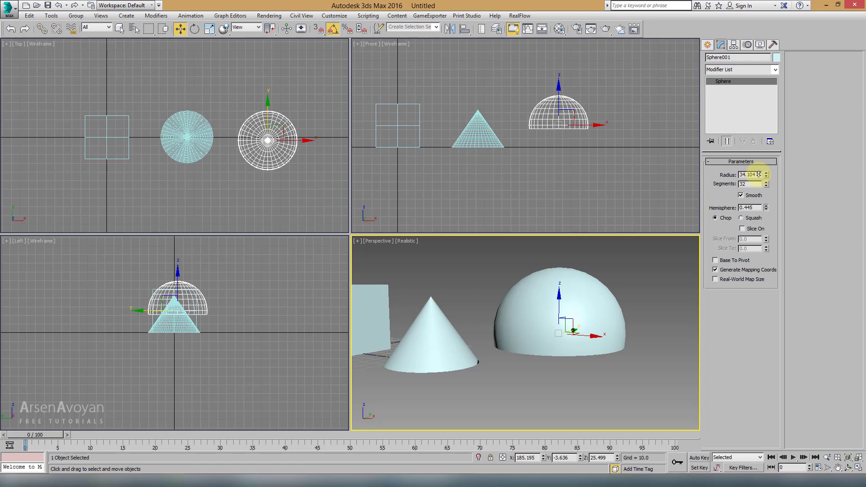
{"action": "double_click", "coordinate": [755, 208]}
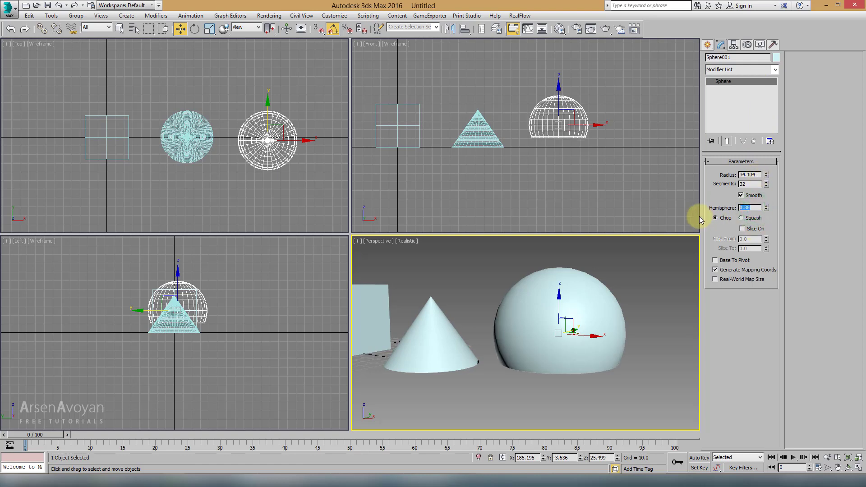
{"action": "type", "text": "0.5"}
{"action": "key", "text": "Return"}
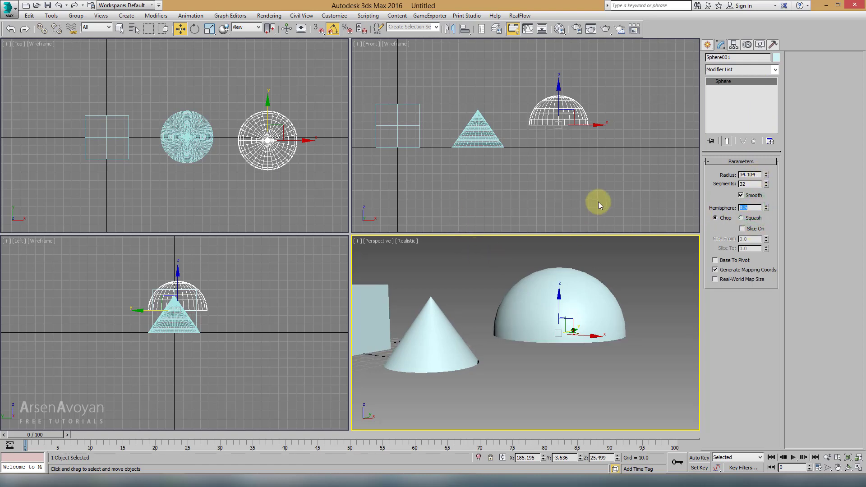
Set the dome's Z position to 0 so it sits on the ground
{"action": "right_click", "coordinate": [595, 194]}
{"action": "key", "text": "alt+w"}
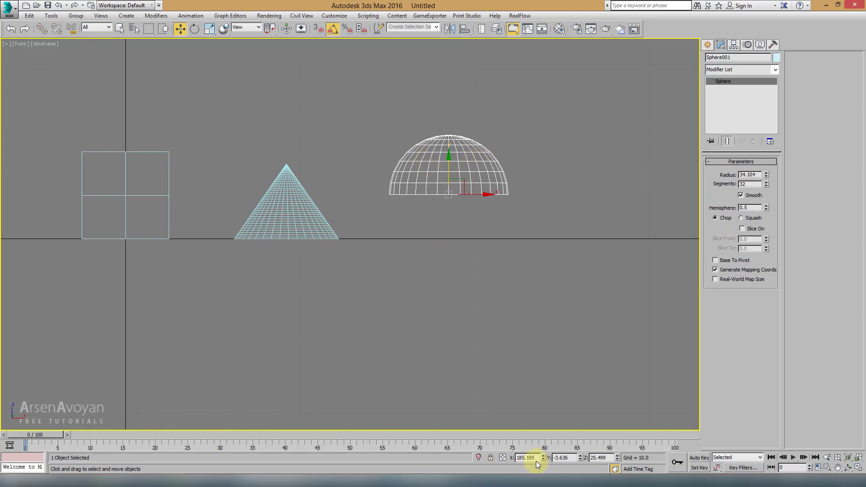
{"action": "double_click", "coordinate": [532, 458]}
{"action": "type", "text": "0"}
{"action": "key", "text": "Return"}
{"action": "scroll", "coordinate": [454, 227], "scroll_direction": "up", "scroll_amount": 3}
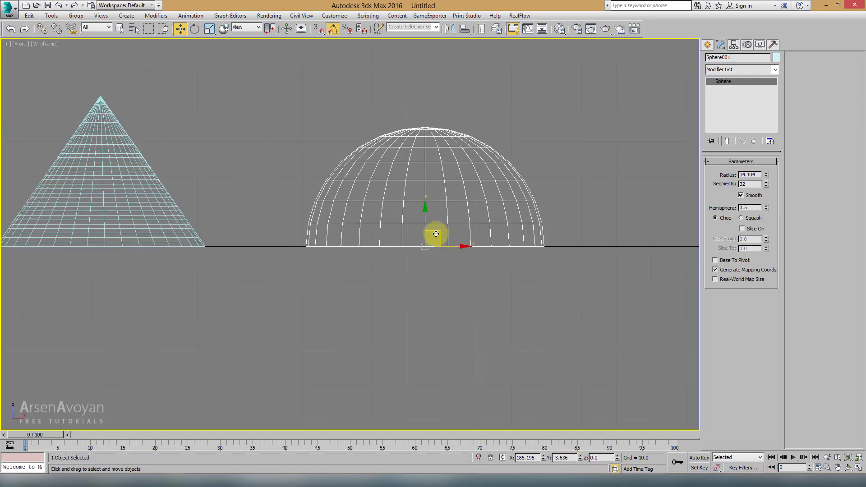
{"action": "key", "text": "alt+w"}
Return the hemisphere to 0.0 for a full sphere
{"action": "right_click", "coordinate": [548, 310]}
{"action": "mouse_move", "coordinate": [549, 310]}
{"action": "middle_mouse_down", "text": "alt"}
{"action": "mouse_move", "coordinate": [503, 286]}
{"action": "mouse_move", "coordinate": [547, 261]}
{"action": "mouse_move", "coordinate": [546, 291]}
{"action": "middle_mouse_up", "text": "alt"}
{"action": "key", "text": "alt+w"}
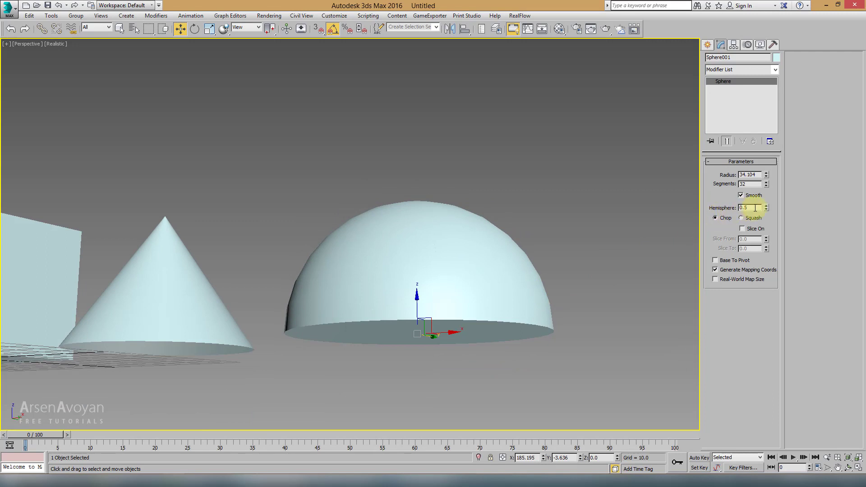
{"action": "mouse_move", "coordinate": [765, 208]}
{"action": "left_mouse_down"}
{"action": "mouse_move", "coordinate": [759, 193]}
{"action": "mouse_move", "coordinate": [769, 271]}
{"action": "mouse_move", "coordinate": [771, 177]}
{"action": "mouse_move", "coordinate": [769, 255]}
{"action": "left_mouse_up"}
{"action": "mouse_move", "coordinate": [534, 214]}
{"action": "middle_mouse_down", "text": "alt"}
{"action": "mouse_move", "coordinate": [533, 230]}
{"action": "mouse_move", "coordinate": [329, 242]}
{"action": "middle_mouse_up", "text": "alt"}
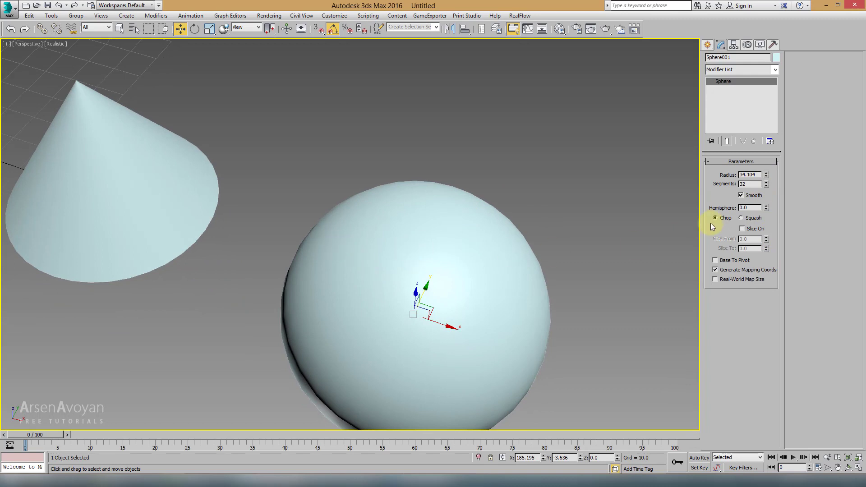
{"action": "mouse_move", "coordinate": [767, 212]}
{"action": "left_mouse_down"}
{"action": "mouse_move", "coordinate": [762, 156]}
{"action": "mouse_move", "coordinate": [512, 230]}
{"action": "left_mouse_up"}
{"action": "mouse_move", "coordinate": [511, 230]}
{"action": "middle_mouse_down", "text": "alt"}
{"action": "mouse_move", "coordinate": [468, 265]}
{"action": "mouse_move", "coordinate": [447, 218]}
{"action": "middle_mouse_up", "text": "alt"}
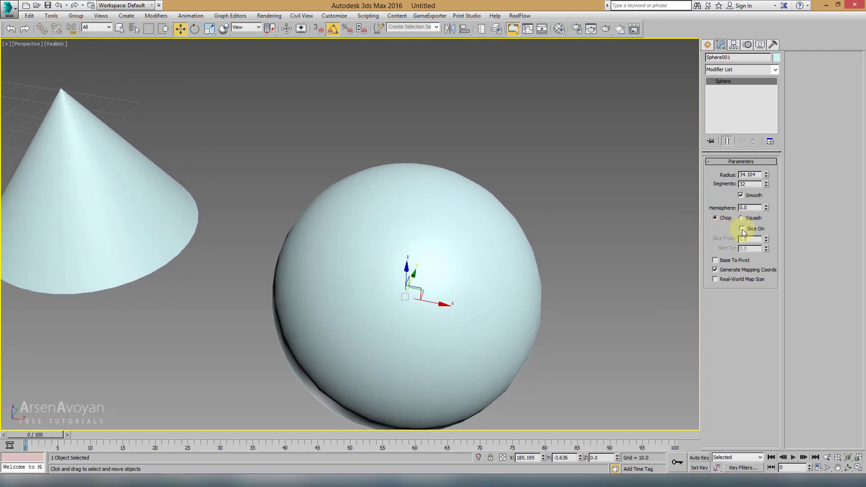
Enable Slice On for the sphere with a 180-degree slice start
{"action": "left_click", "coordinate": [742, 229]}
{"action": "mouse_move", "coordinate": [621, 243]}
{"action": "middle_mouse_down", "text": "alt"}
{"action": "mouse_move", "coordinate": [576, 271]}
{"action": "mouse_move", "coordinate": [561, 220]}
{"action": "middle_mouse_up", "text": "alt"}
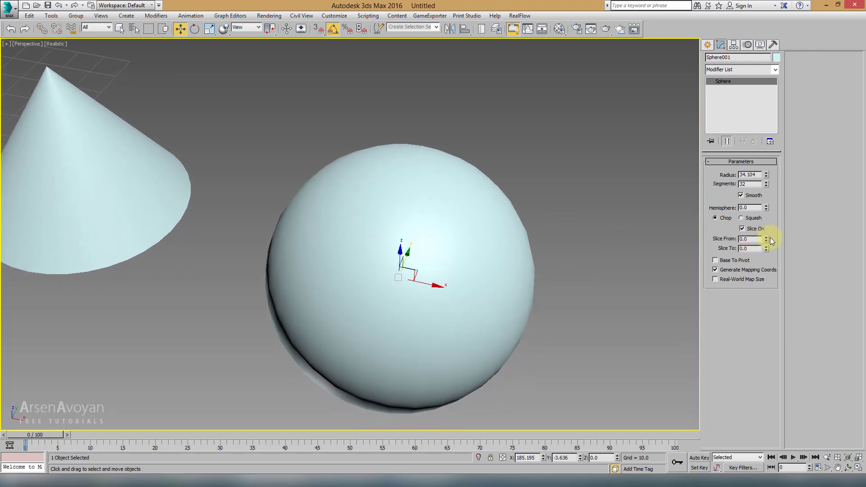
{"action": "mouse_move", "coordinate": [765, 242]}
{"action": "left_mouse_down"}
{"action": "mouse_move", "coordinate": [727, 9]}
{"action": "mouse_move", "coordinate": [720, 172]}
{"action": "mouse_move", "coordinate": [701, 80]}
{"action": "mouse_move", "coordinate": [759, 193]}
{"action": "left_mouse_up"}
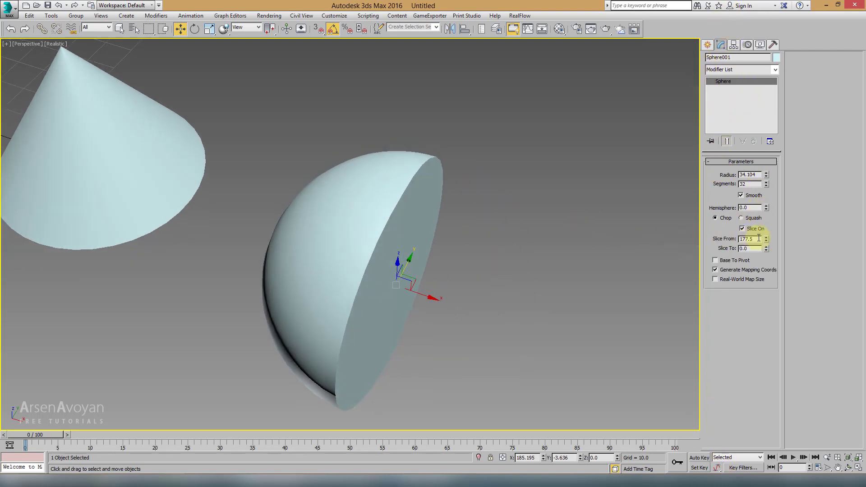
{"action": "double_click", "coordinate": [751, 239]}
{"action": "type", "text": "180"}
{"action": "key", "text": "Return"}
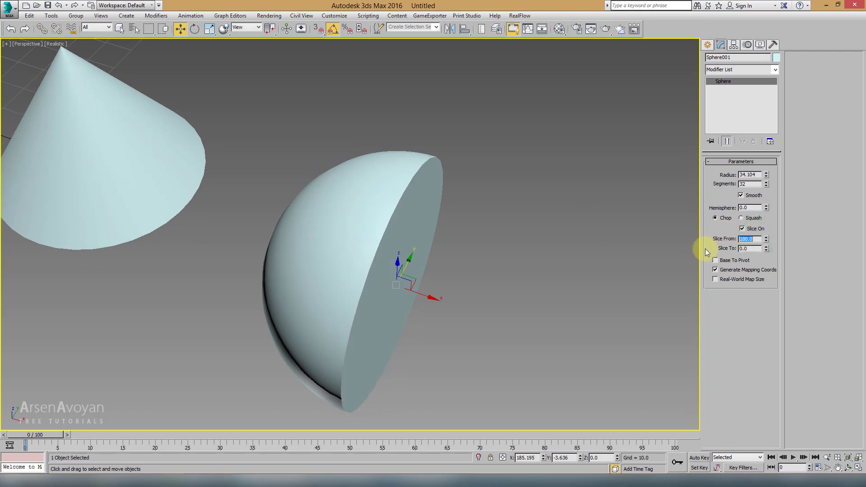
{"action": "mouse_move", "coordinate": [538, 256]}
{"action": "middle_mouse_down", "text": "alt"}
{"action": "mouse_move", "coordinate": [512, 284]}
{"action": "mouse_move", "coordinate": [429, 208]}
{"action": "middle_mouse_up", "text": "alt"}
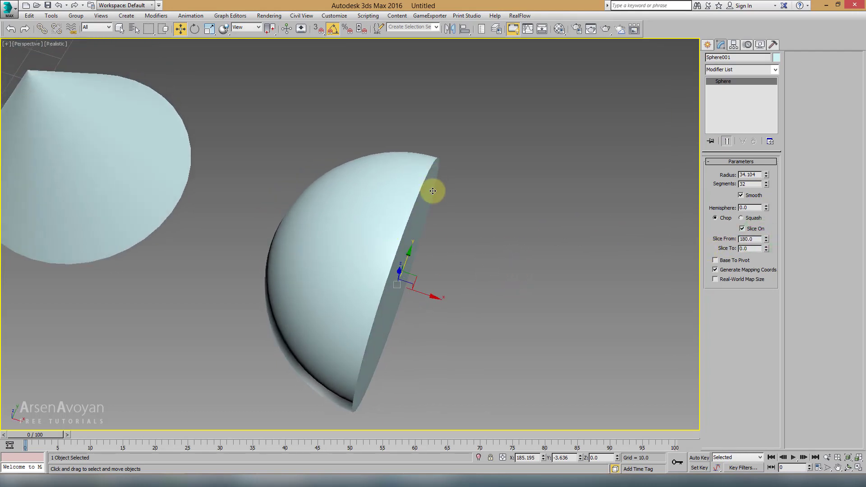
{"action": "middle_click_drag", "start_coordinate": [466, 237], "coordinate": [253, 61], "text": "alt"}
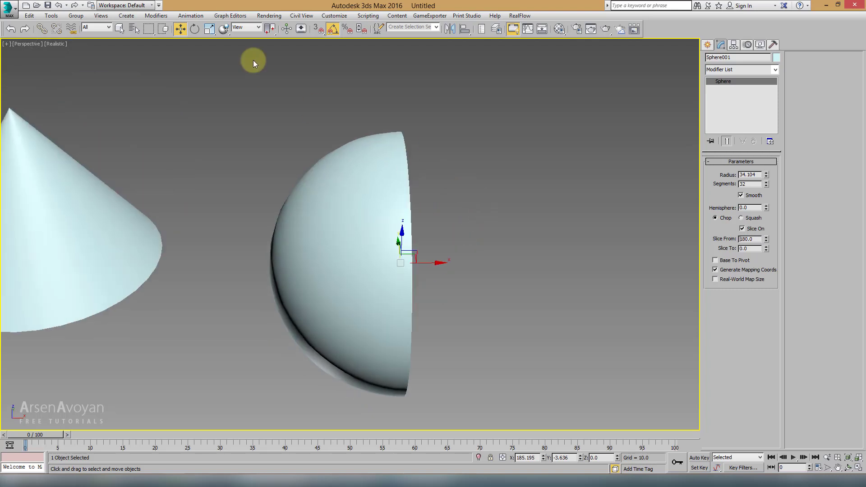
Try rotating the half-sphere about Y, then cancel the rotation
{"action": "left_click", "coordinate": [198, 32]}
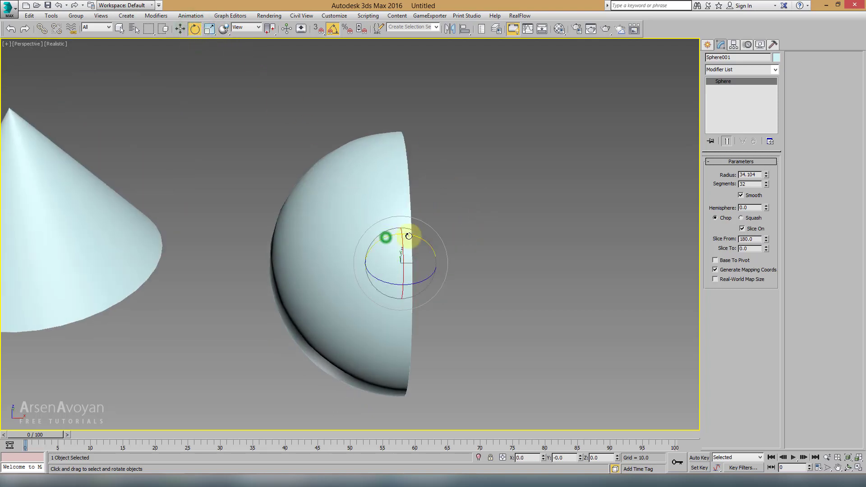
{"action": "left_click_drag", "start_coordinate": [412, 235], "coordinate": [446, 244]}
{"action": "right_click", "coordinate": [446, 244]}
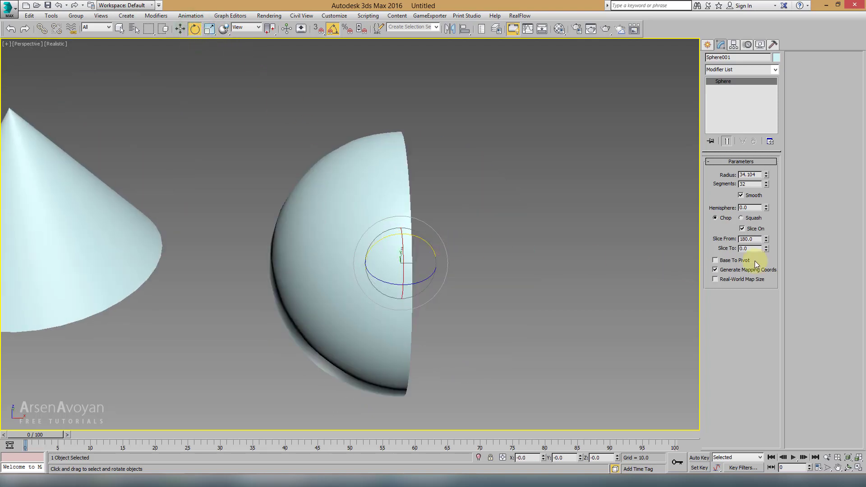
{"action": "middle_click_drag", "start_coordinate": [432, 238], "coordinate": [455, 246], "text": "alt"}
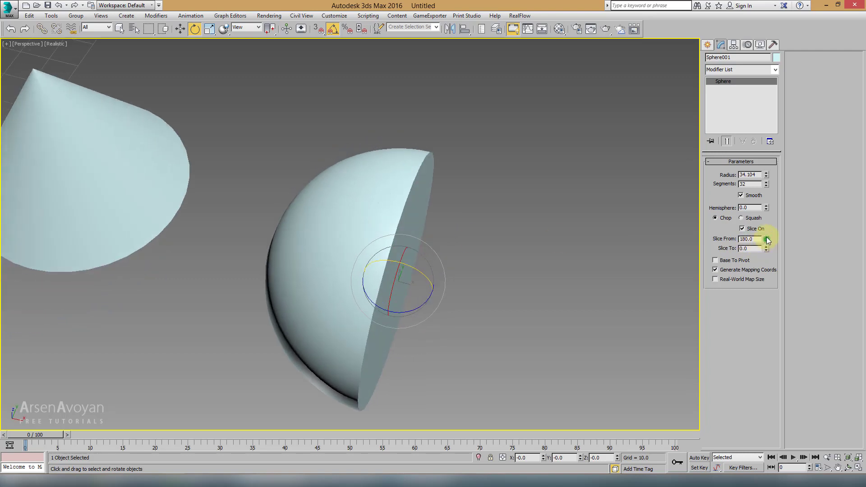
Adjust the slice values to narrow the sphere into a thin wedge (38 to -6.5)
{"action": "left_click_drag", "start_coordinate": [768, 240], "coordinate": [762, 144]}
{"action": "mouse_move", "coordinate": [506, 218]}
{"action": "middle_mouse_down", "text": "alt"}
{"action": "mouse_move", "coordinate": [478, 218]}
{"action": "mouse_move", "coordinate": [474, 254]}
{"action": "middle_mouse_up", "text": "alt"}
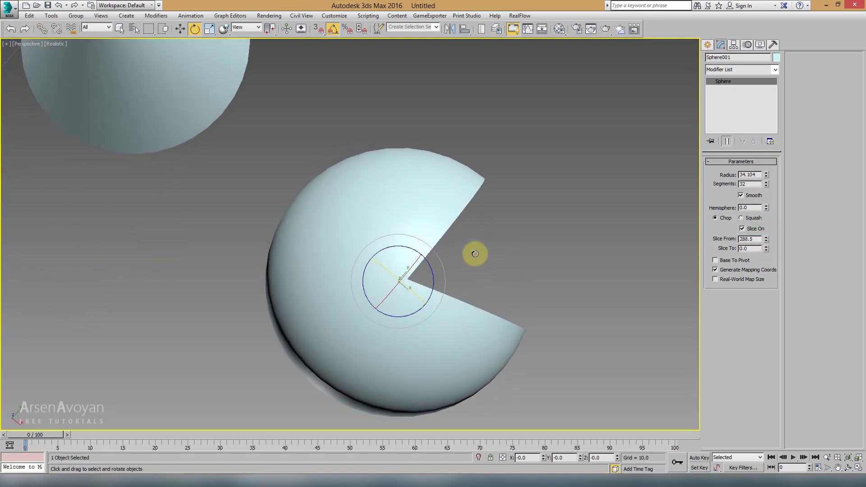
{"action": "mouse_move", "coordinate": [765, 239]}
{"action": "left_mouse_down"}
{"action": "mouse_move", "coordinate": [760, 236]}
{"action": "mouse_move", "coordinate": [759, 440]}
{"action": "mouse_move", "coordinate": [740, 293]}
{"action": "mouse_move", "coordinate": [716, 250]}
{"action": "mouse_move", "coordinate": [725, 276]}
{"action": "mouse_move", "coordinate": [728, 242]}
{"action": "mouse_move", "coordinate": [765, 305]}
{"action": "mouse_move", "coordinate": [756, 171]}
{"action": "mouse_move", "coordinate": [743, 208]}
{"action": "mouse_move", "coordinate": [765, 249]}
{"action": "mouse_move", "coordinate": [758, 234]}
{"action": "mouse_move", "coordinate": [745, 448]}
{"action": "left_mouse_up"}
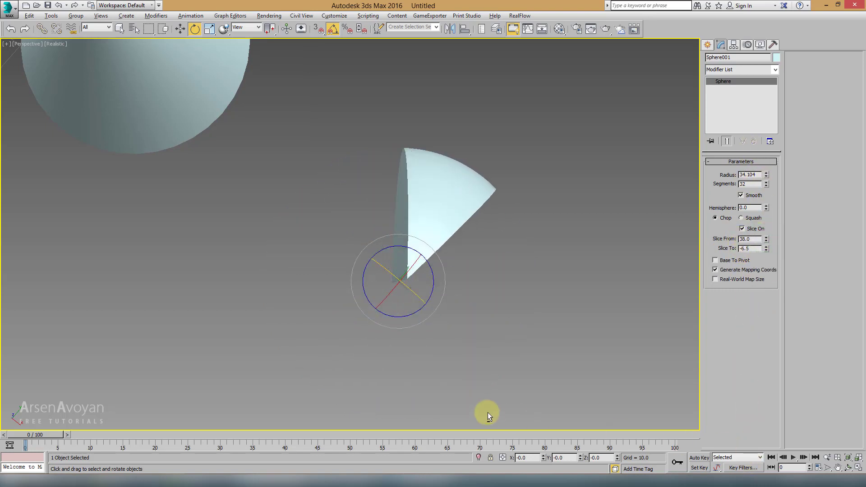
{"action": "mouse_move", "coordinate": [488, 412]}
{"action": "middle_mouse_down", "text": "alt"}
{"action": "mouse_move", "coordinate": [448, 239]}
{"action": "mouse_move", "coordinate": [296, 174]}
{"action": "middle_mouse_up", "text": "alt"}
Turn on slicing for the cone with Slice From 247 to cut out a wedge
{"action": "left_click", "coordinate": [238, 175]}
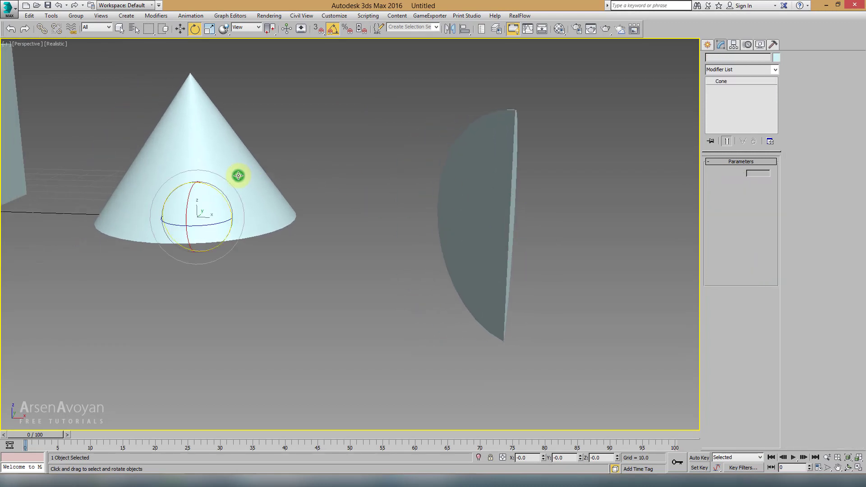
{"action": "mouse_move", "coordinate": [238, 175]}
{"action": "middle_mouse_down", "text": "alt"}
{"action": "mouse_move", "coordinate": [232, 199]}
{"action": "mouse_move", "coordinate": [368, 251]}
{"action": "mouse_move", "coordinate": [383, 247]}
{"action": "middle_mouse_up", "text": "alt"}
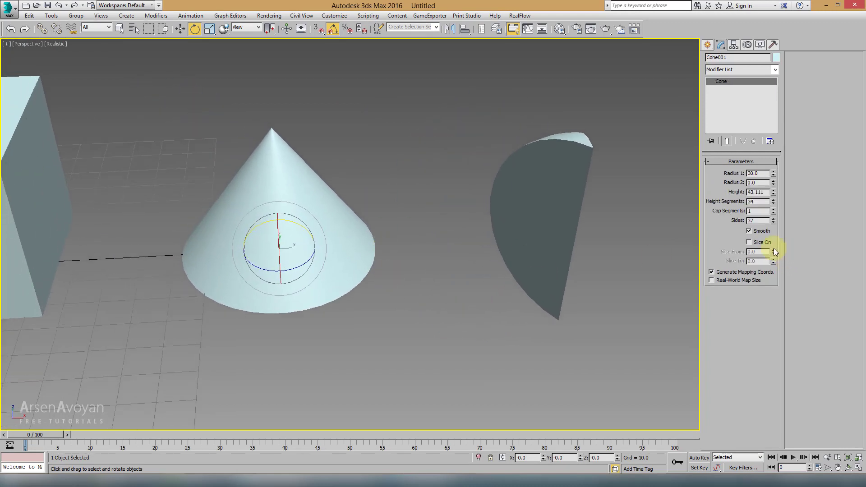
{"action": "left_click", "coordinate": [748, 242]}
{"action": "left_click_drag", "start_coordinate": [773, 251], "coordinate": [742, 38]}
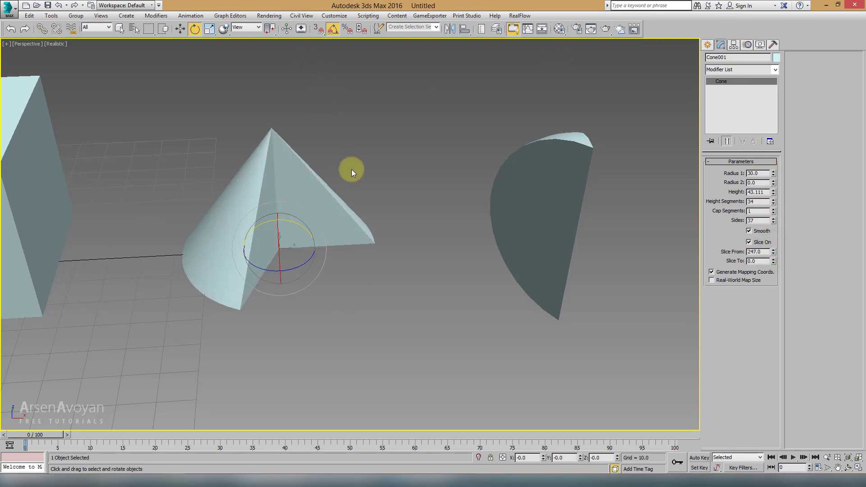
{"action": "middle_click_drag", "start_coordinate": [352, 170], "coordinate": [363, 221], "text": "alt"}
{"action": "key", "text": "shift+z"}
Chop the sliced sphere to a hemisphere value of 0.5
{"action": "left_click", "coordinate": [556, 210]}
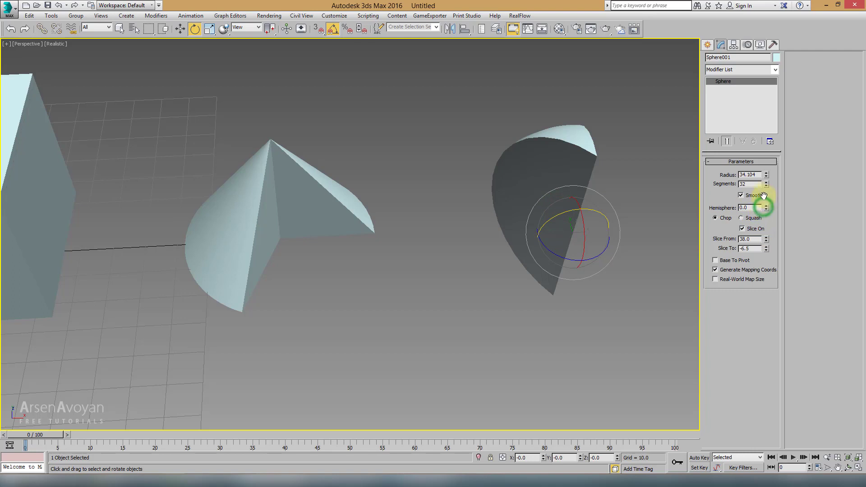
{"action": "left_click_drag", "start_coordinate": [762, 208], "coordinate": [761, 197]}
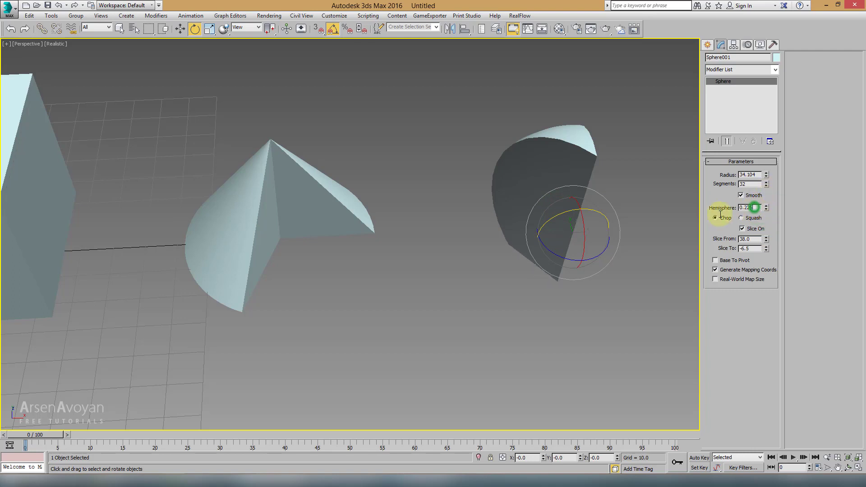
{"action": "type", "text": "0.5"}
{"action": "key", "text": "Return"}
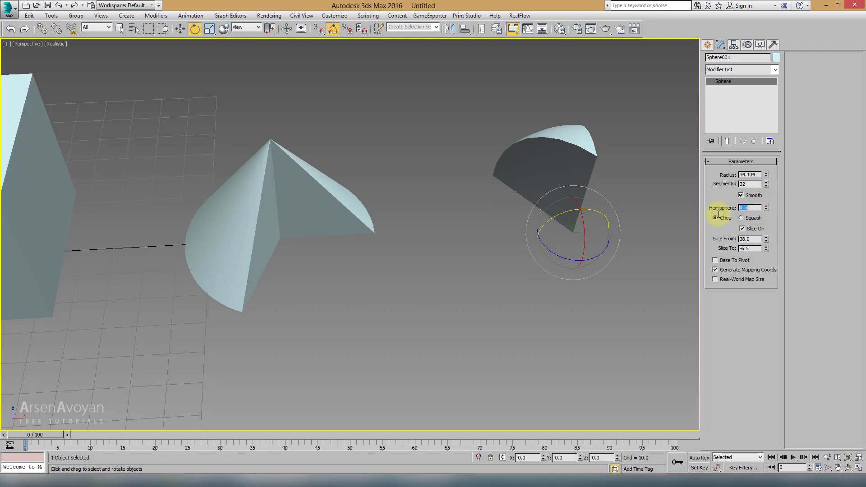
{"action": "mouse_move", "coordinate": [549, 234]}
{"action": "middle_mouse_down", "text": "alt"}
{"action": "mouse_move", "coordinate": [497, 254]}
{"action": "mouse_move", "coordinate": [428, 193]}
{"action": "mouse_move", "coordinate": [333, 245]}
{"action": "mouse_move", "coordinate": [391, 260]}
{"action": "mouse_move", "coordinate": [522, 222]}
{"action": "mouse_move", "coordinate": [500, 248]}
{"action": "mouse_move", "coordinate": [496, 236]}
{"action": "mouse_move", "coordinate": [576, 221]}
{"action": "middle_mouse_up", "text": "alt"}
{"action": "scroll", "coordinate": [471, 256], "scroll_direction": "down", "scroll_amount": 5}
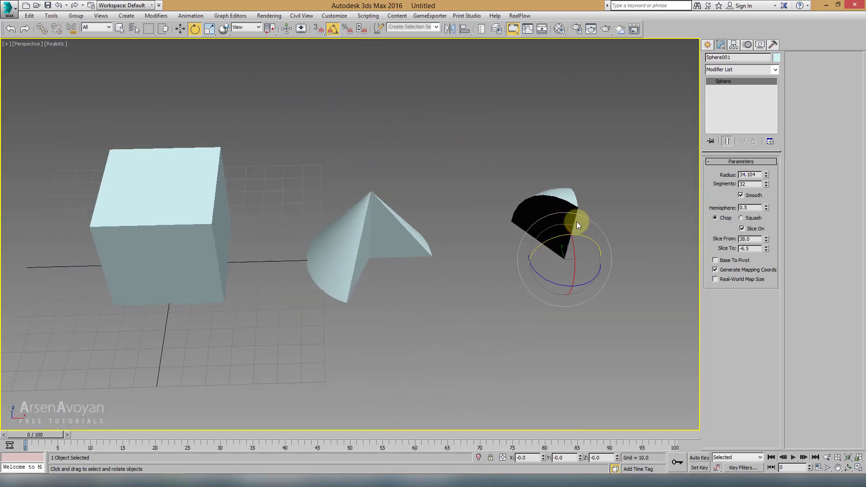
Create a GeoSphere of radius 32.76 in front of the box in the Top viewport
{"action": "left_click", "coordinate": [707, 44]}
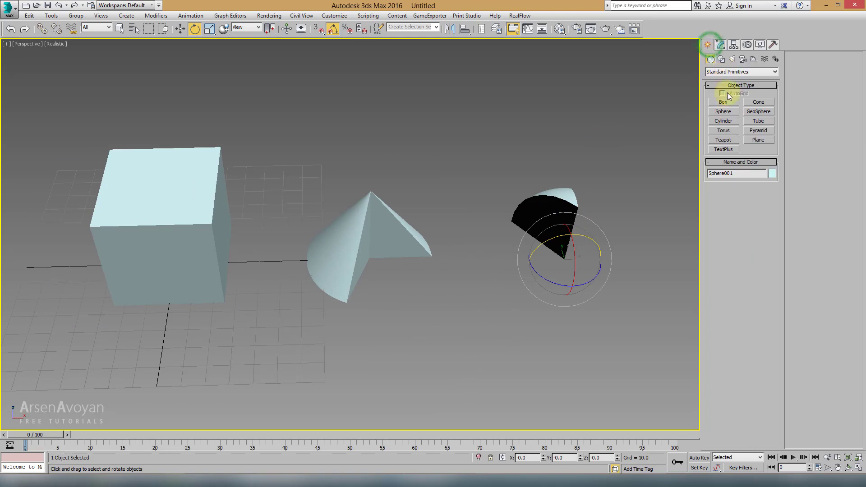
{"action": "left_click", "coordinate": [754, 112]}
{"action": "key", "text": "alt+w"}
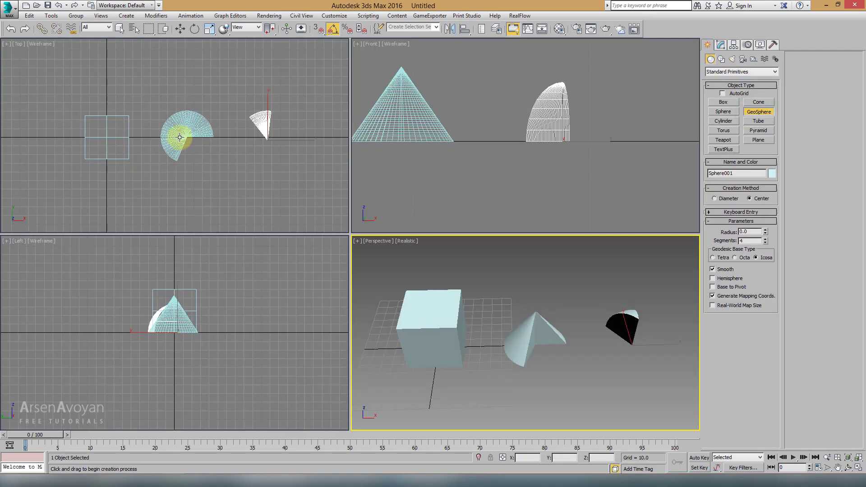
{"action": "left_click", "coordinate": [191, 139]}
{"action": "left_click_drag", "start_coordinate": [185, 168], "coordinate": [193, 195]}
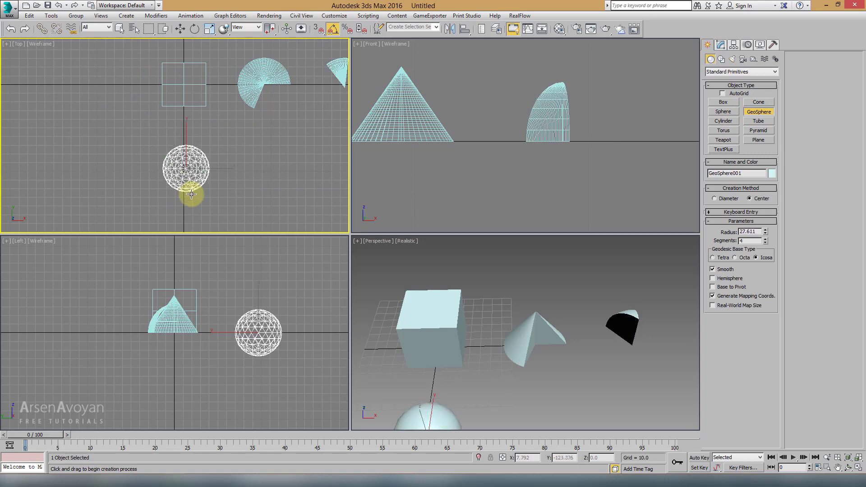
{"action": "middle_click", "coordinate": [456, 321]}
{"action": "key", "text": "alt+w"}
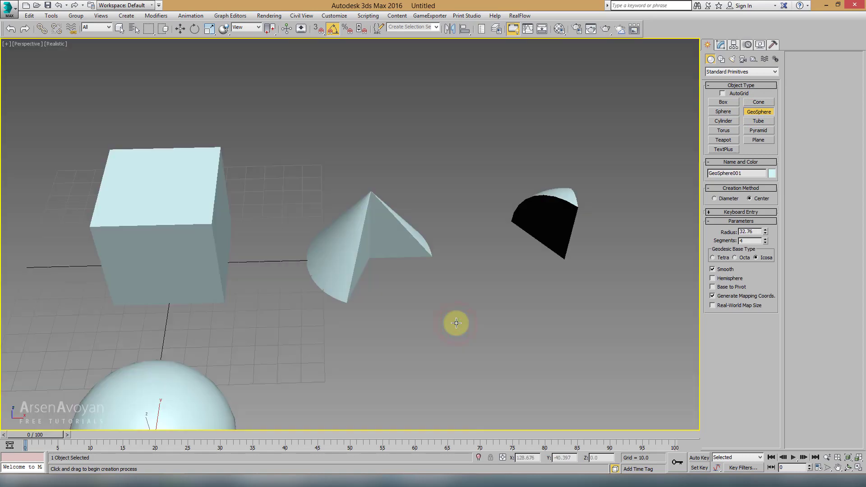
{"action": "scroll", "coordinate": [456, 321], "scroll_direction": "up", "scroll_amount": 5}
{"action": "scroll", "coordinate": [441, 280], "scroll_direction": "down", "scroll_amount": 2}
{"action": "mouse_move", "coordinate": [441, 280]}
{"action": "middle_mouse_down"}
{"action": "mouse_move", "coordinate": [380, 249]}
{"action": "mouse_move", "coordinate": [437, 234]}
{"action": "mouse_move", "coordinate": [469, 153]}
{"action": "middle_mouse_up"}
{"action": "scroll", "coordinate": [381, 249], "scroll_direction": "down", "scroll_amount": 3}
{"action": "right_click", "coordinate": [361, 240]}
Reset Sphere001's hemisphere to 0.0 and turn off Slice On so it is whole
{"action": "left_click", "coordinate": [479, 135]}
{"action": "key", "text": "e"}
{"action": "left_click", "coordinate": [721, 46]}
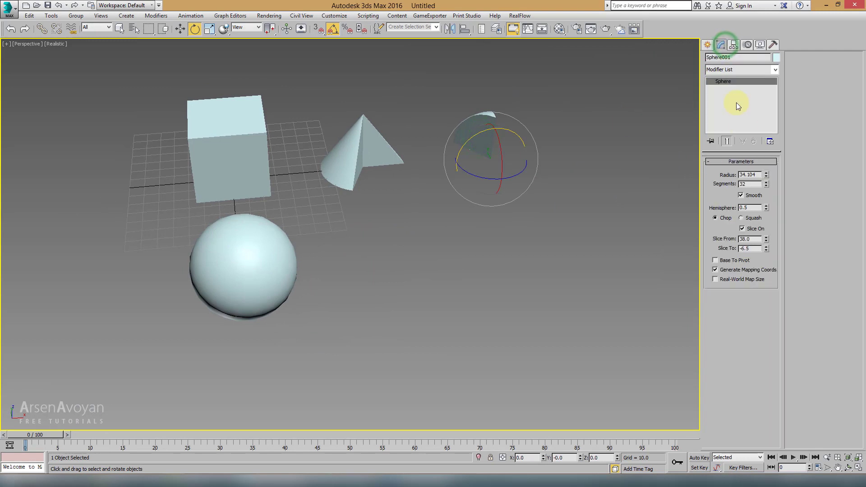
{"action": "right_click", "coordinate": [766, 207]}
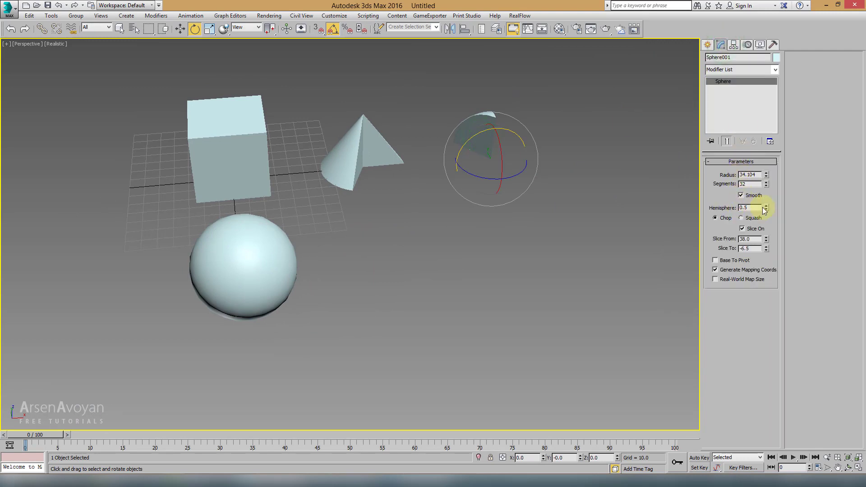
{"action": "left_click", "coordinate": [741, 229]}
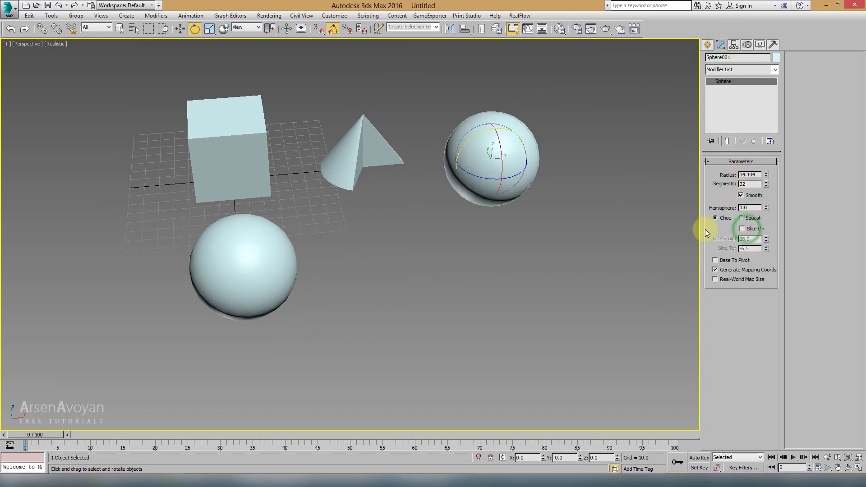
{"action": "middle_click_drag", "start_coordinate": [393, 214], "coordinate": [384, 252], "text": "alt"}
{"action": "left_click", "coordinate": [380, 268]}
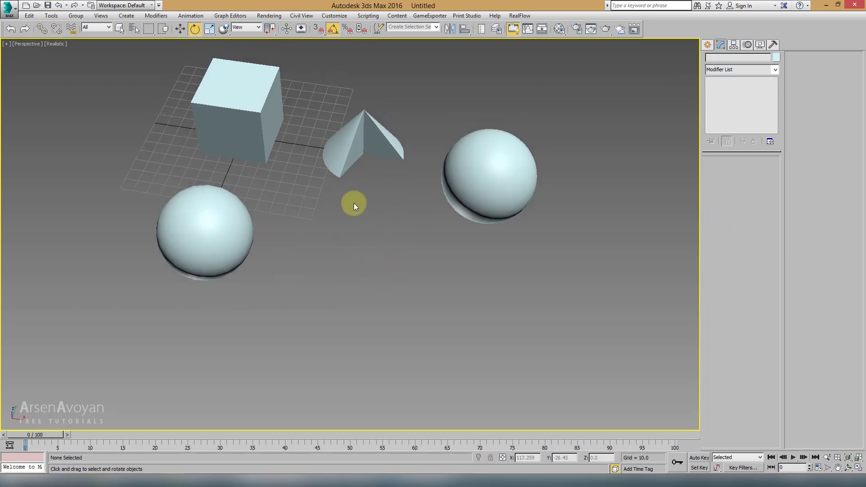
Show edged faces and reduce the GeoSphere to one unsmoothed segment, an icosahedron
{"action": "scroll", "coordinate": [329, 221], "scroll_direction": "up", "scroll_amount": 3}
{"action": "scroll", "coordinate": [331, 219], "scroll_direction": "down", "scroll_amount": 3}
{"action": "key", "text": "F4"}
{"action": "left_click", "coordinate": [241, 226]}
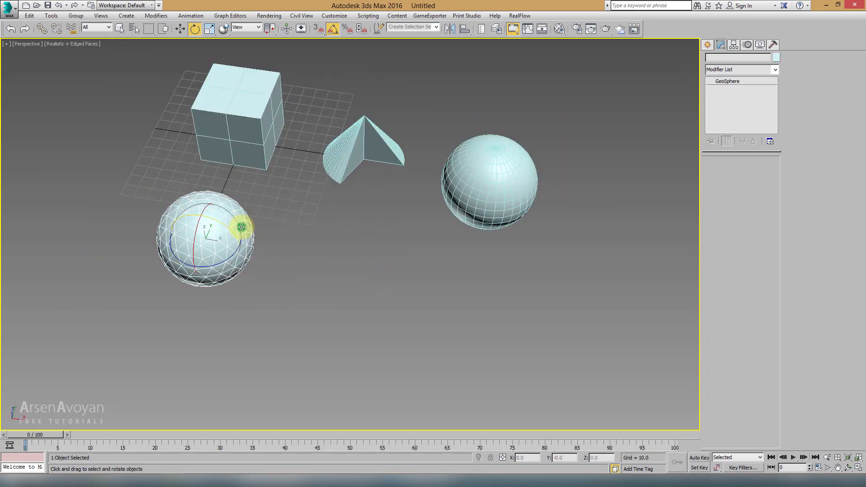
{"action": "scroll", "coordinate": [365, 218], "scroll_direction": "up", "scroll_amount": 4}
{"action": "scroll", "coordinate": [466, 231], "scroll_direction": "up", "scroll_amount": 1}
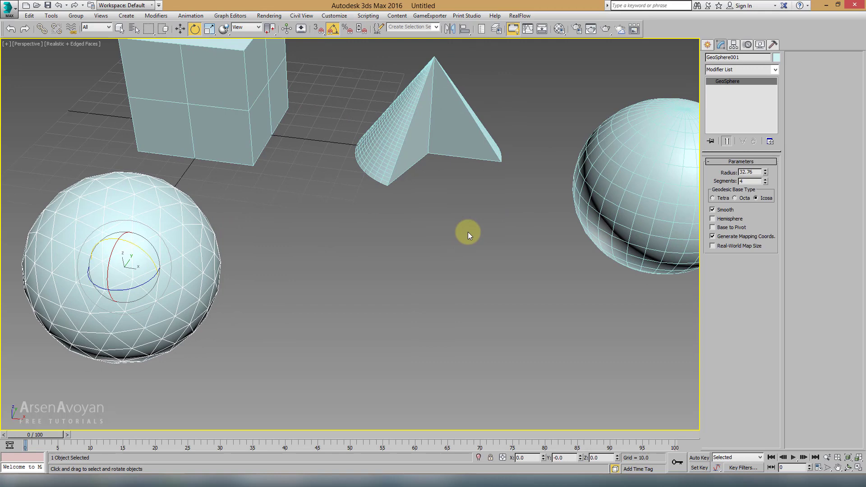
{"action": "left_click", "coordinate": [653, 195]}
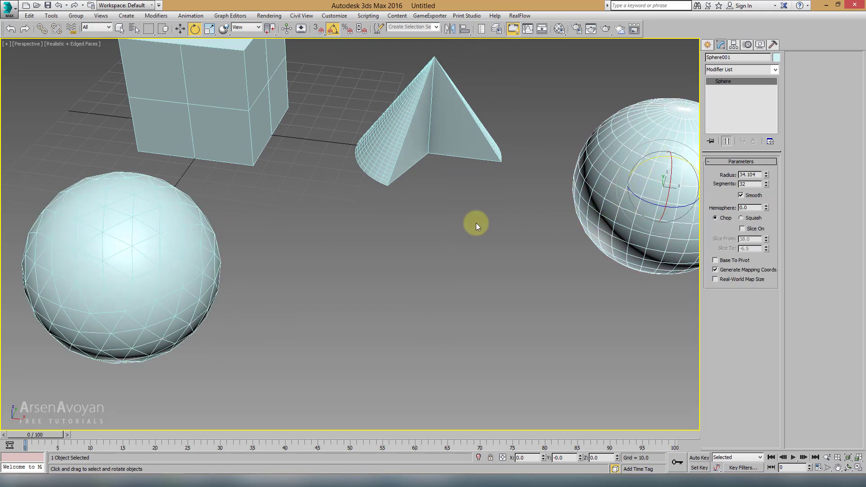
{"action": "left_click", "coordinate": [251, 238]}
{"action": "scroll", "coordinate": [251, 234], "scroll_direction": "up", "scroll_amount": 2}
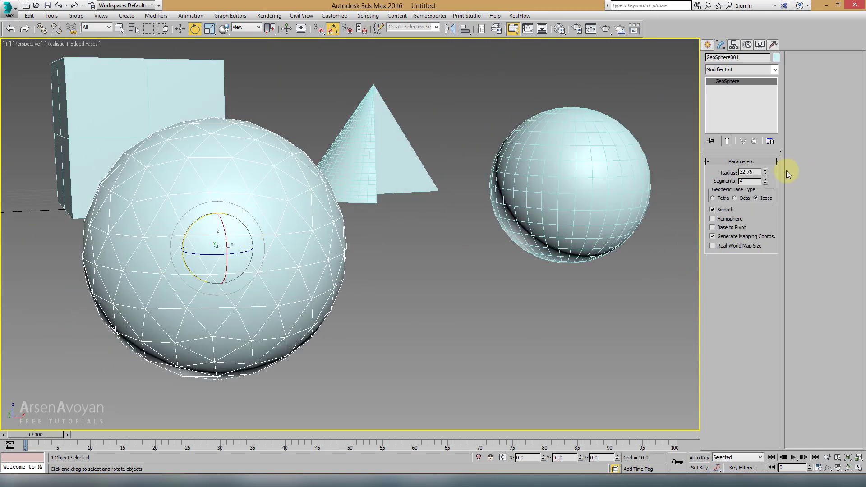
{"action": "left_click", "coordinate": [765, 183]}
{"action": "left_click", "coordinate": [765, 182]}
{"action": "left_click", "coordinate": [765, 183]}
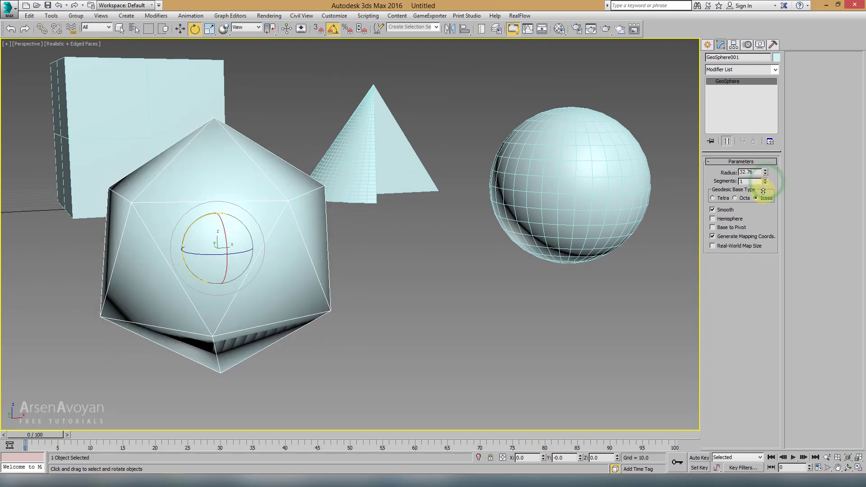
{"action": "mouse_move", "coordinate": [605, 226]}
{"action": "middle_mouse_down", "text": "alt"}
{"action": "mouse_move", "coordinate": [484, 260]}
{"action": "mouse_move", "coordinate": [402, 266]}
{"action": "middle_mouse_up", "text": "alt"}
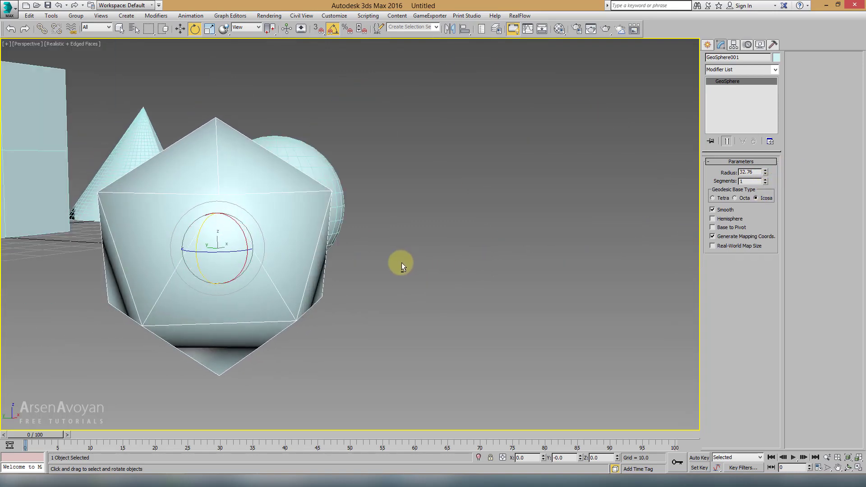
{"action": "left_click", "coordinate": [722, 214]}
{"action": "left_click", "coordinate": [502, 212]}
Lower Sphere001's segment count from 32 and turn off its smoothing
{"action": "mouse_move", "coordinate": [503, 213]}
{"action": "middle_mouse_down", "text": "alt"}
{"action": "mouse_move", "coordinate": [458, 226]}
{"action": "mouse_move", "coordinate": [547, 172]}
{"action": "mouse_move", "coordinate": [553, 117]}
{"action": "middle_mouse_up", "text": "alt"}
{"action": "left_click", "coordinate": [553, 117]}
{"action": "left_click", "coordinate": [294, 203]}
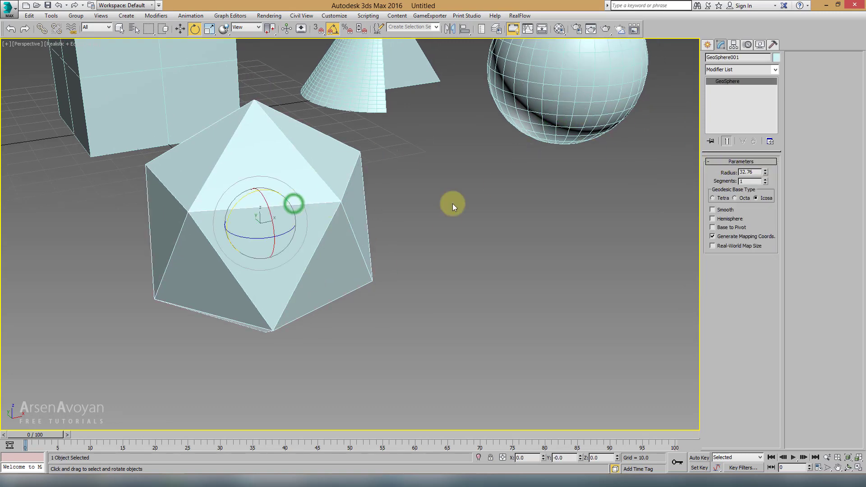
{"action": "left_click", "coordinate": [603, 116]}
{"action": "middle_click_drag", "start_coordinate": [587, 143], "coordinate": [563, 155]}
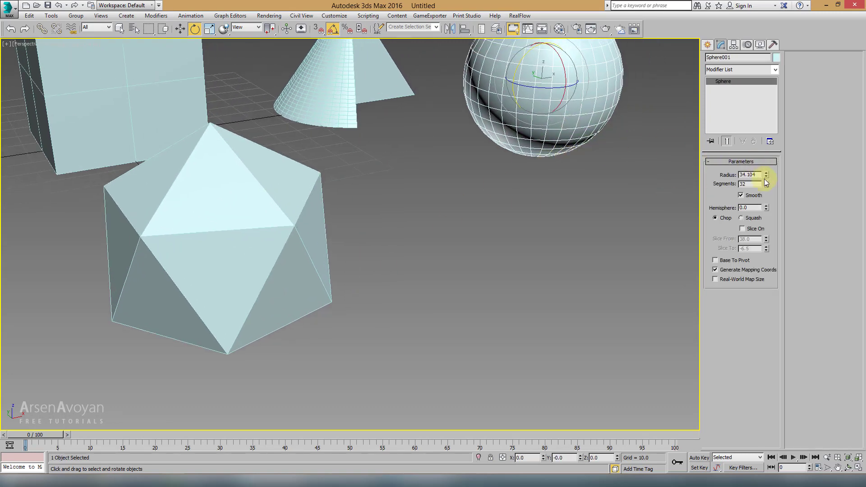
{"action": "left_click_drag", "start_coordinate": [766, 184], "coordinate": [766, 194]}
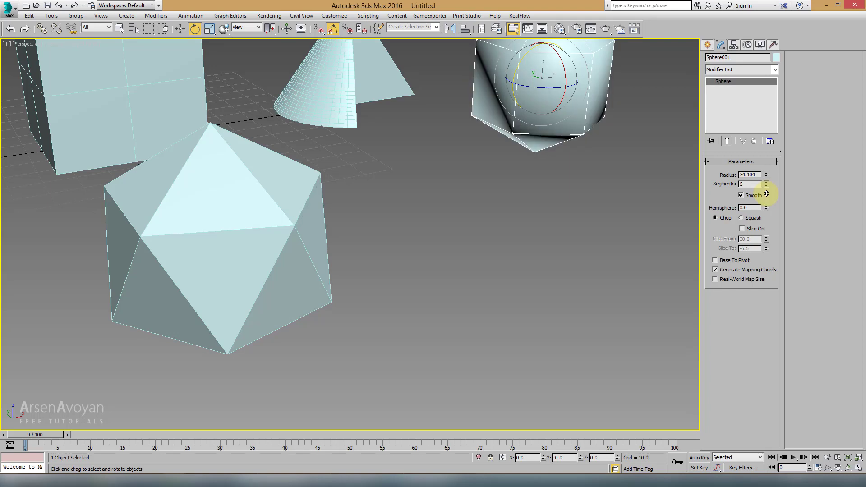
{"action": "left_click", "coordinate": [741, 195]}
{"action": "left_click", "coordinate": [576, 230]}
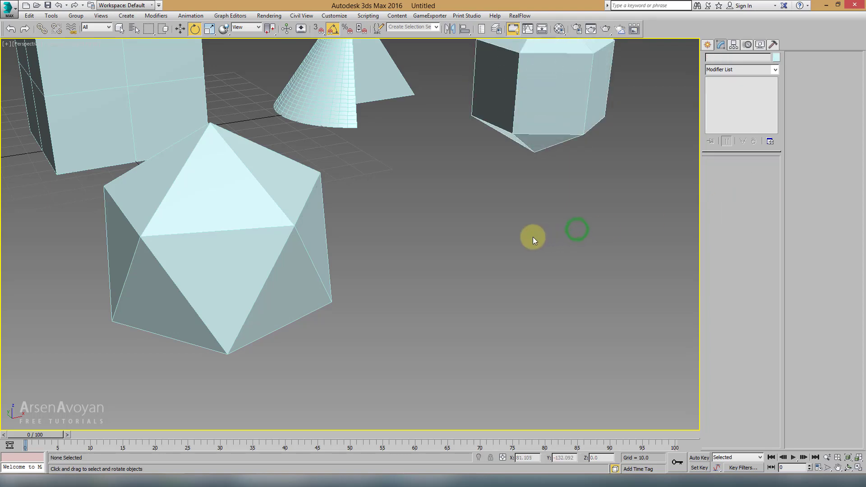
Isolate the faceted sphere and icosahedron with Alt+Q and orbit around them
{"action": "left_click", "coordinate": [541, 119]}
{"action": "left_click", "coordinate": [258, 247], "text": "ctrl"}
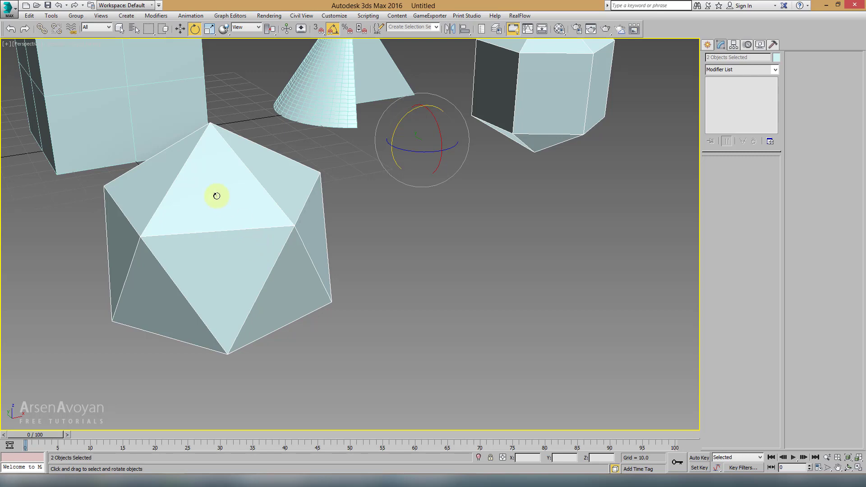
{"action": "key", "text": "alt+q"}
{"action": "mouse_move", "coordinate": [336, 242]}
{"action": "middle_mouse_down", "text": "alt"}
{"action": "mouse_move", "coordinate": [364, 216]}
{"action": "mouse_move", "coordinate": [459, 242]}
{"action": "middle_mouse_up", "text": "alt"}
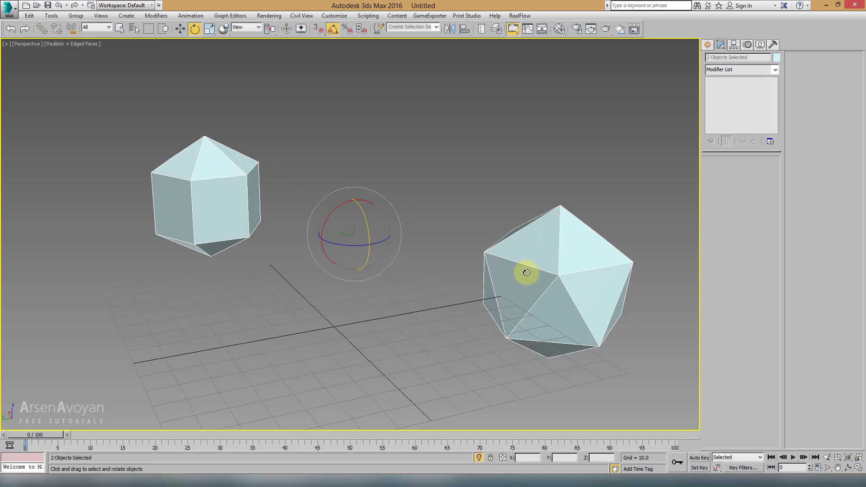
{"action": "mouse_move", "coordinate": [526, 272]}
{"action": "middle_mouse_down", "text": "alt"}
{"action": "mouse_move", "coordinate": [464, 265]}
{"action": "mouse_move", "coordinate": [468, 251]}
{"action": "mouse_move", "coordinate": [281, 203]}
{"action": "middle_mouse_up", "text": "alt"}
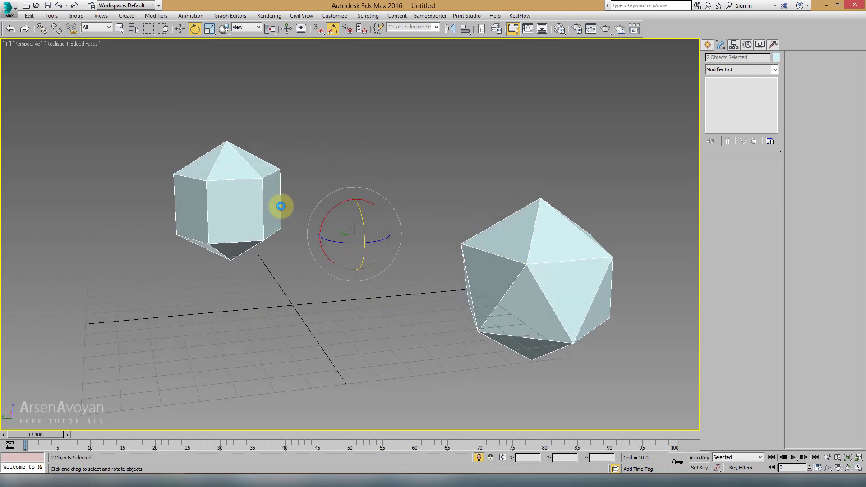
{"action": "mouse_move", "coordinate": [377, 228]}
{"action": "middle_mouse_down", "text": "alt"}
{"action": "mouse_move", "coordinate": [379, 245]}
{"action": "mouse_move", "coordinate": [320, 234]}
{"action": "middle_mouse_up", "text": "alt"}
{"action": "middle_click_drag", "start_coordinate": [309, 185], "coordinate": [391, 187], "text": "alt"}
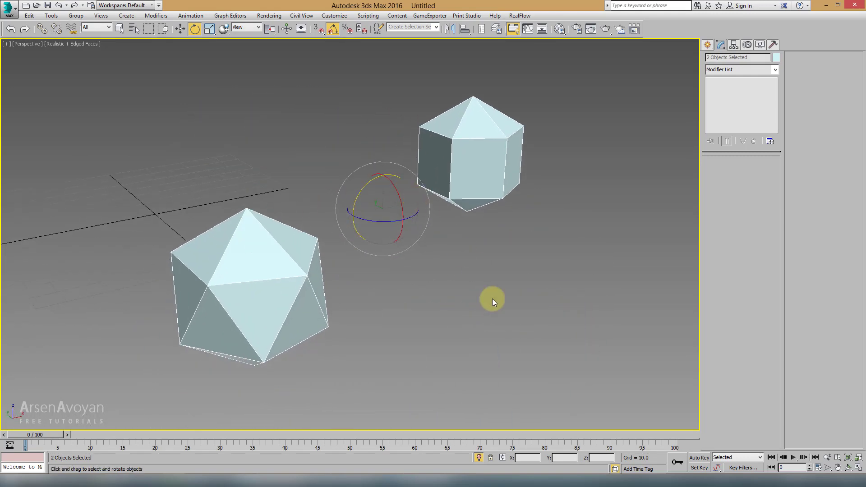
{"action": "left_click", "coordinate": [479, 458]}
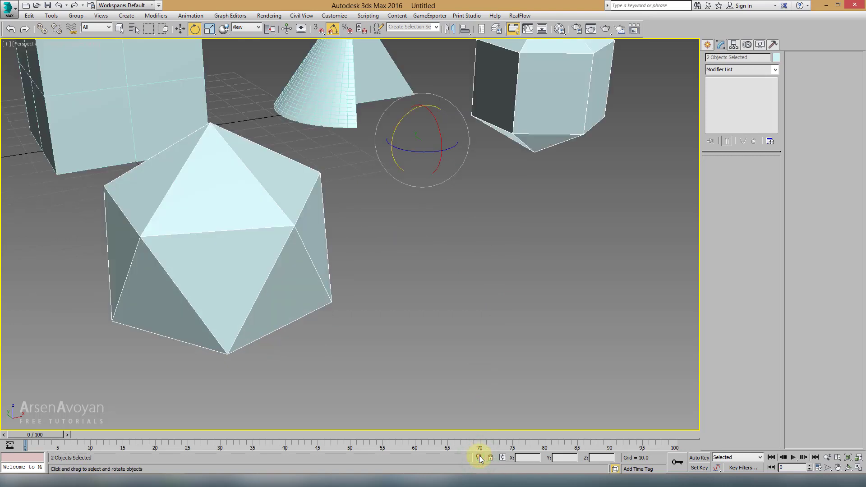
{"action": "scroll", "coordinate": [404, 195], "scroll_direction": "down", "scroll_amount": 3}
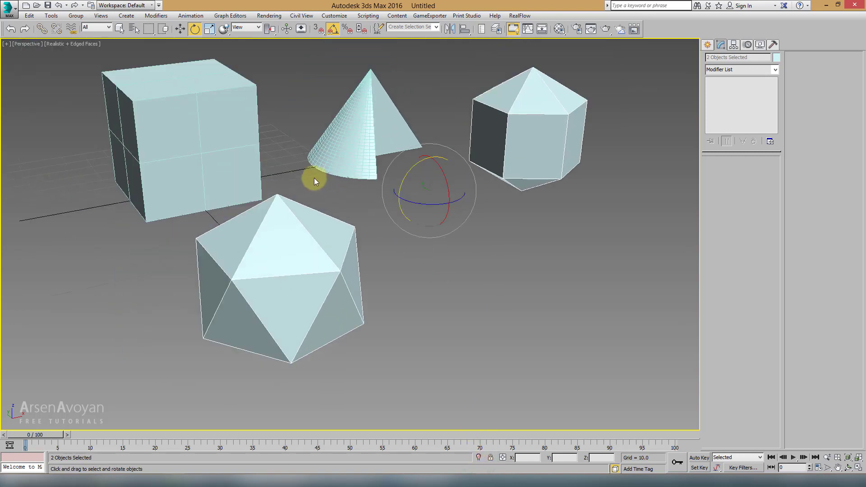
{"action": "mouse_move", "coordinate": [336, 177]}
{"action": "middle_mouse_down", "text": "alt"}
{"action": "mouse_move", "coordinate": [354, 128]}
{"action": "mouse_move", "coordinate": [369, 234]}
{"action": "middle_mouse_up", "text": "alt"}
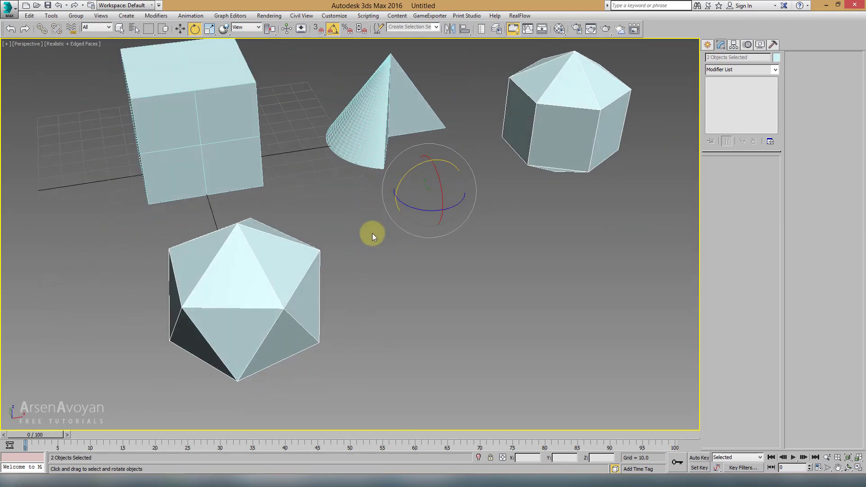
Select the six-sided sphere together with the geosphere
{"action": "left_click", "coordinate": [383, 257]}
{"action": "left_click", "coordinate": [279, 263]}
{"action": "left_click", "coordinate": [564, 151]}
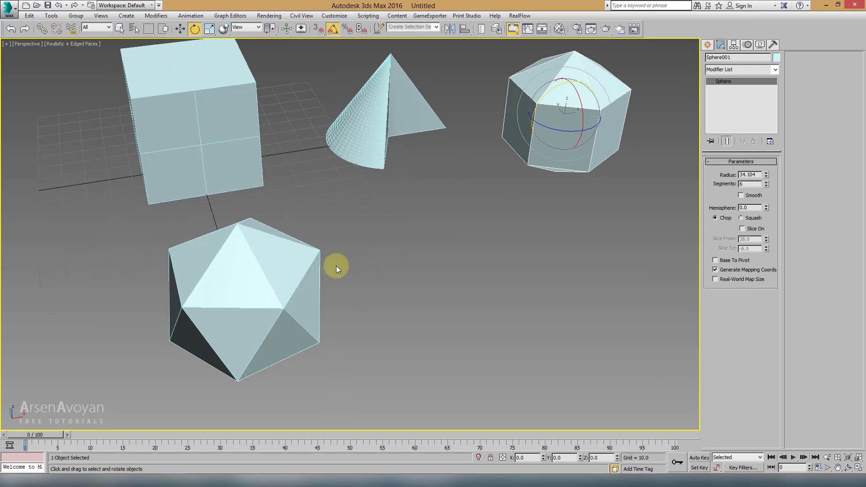
{"action": "left_click", "coordinate": [518, 170]}
{"action": "left_click", "coordinate": [555, 141]}
{"action": "left_click", "coordinate": [260, 260], "text": "ctrl"}
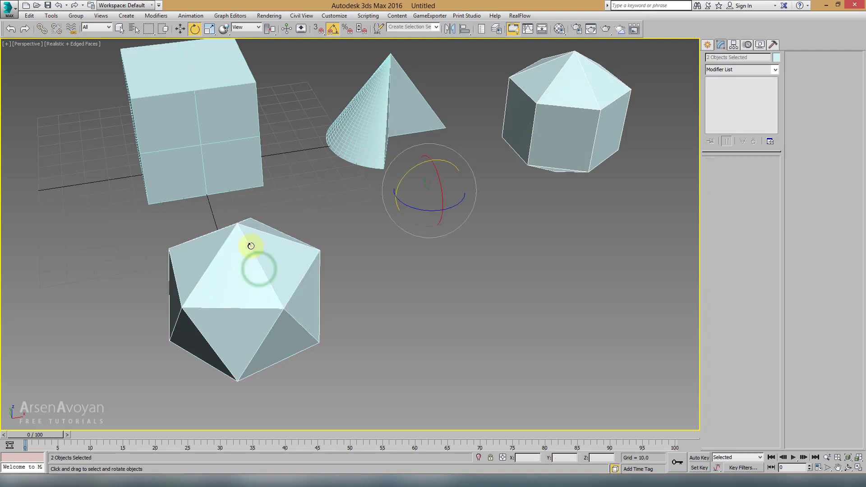
{"action": "left_click", "coordinate": [232, 170], "text": "ctrl"}
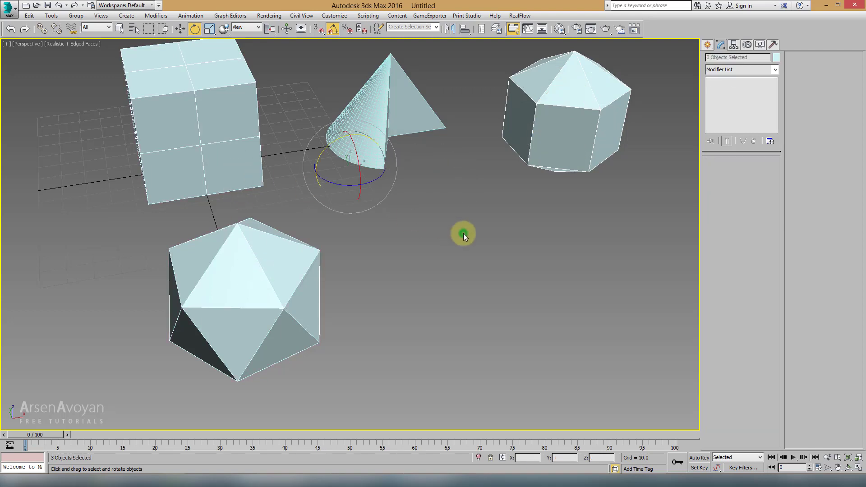
{"action": "left_click", "coordinate": [567, 122]}
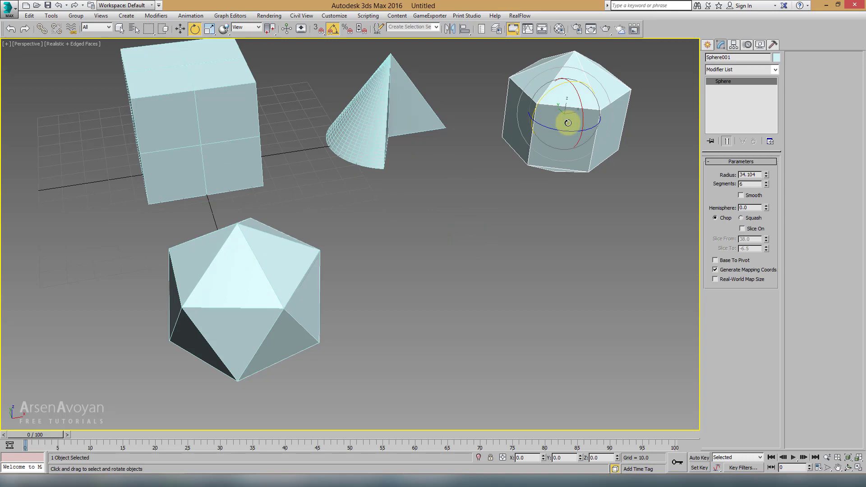
{"action": "left_click", "coordinate": [287, 278], "text": "ctrl"}
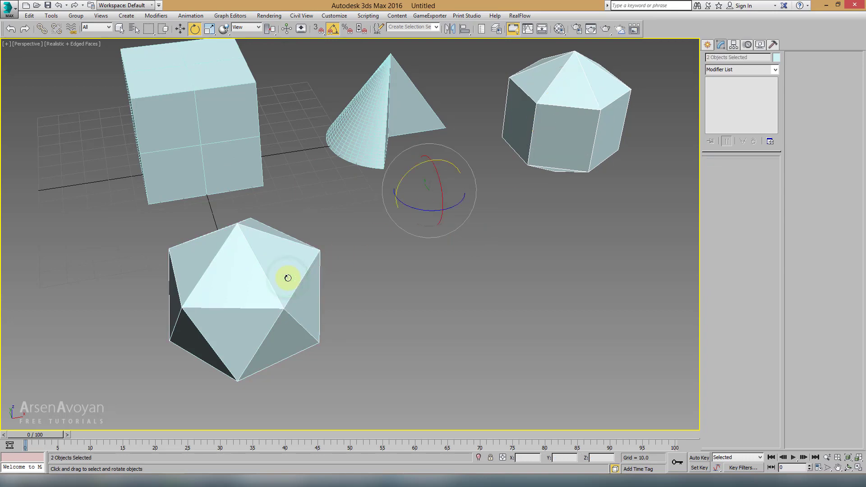
Try rotating both objects -55° about X, then undo it
{"action": "mouse_move", "coordinate": [421, 194]}
{"action": "left_mouse_down"}
{"action": "mouse_move", "coordinate": [383, 215]}
{"action": "mouse_move", "coordinate": [403, 206]}
{"action": "left_mouse_up"}
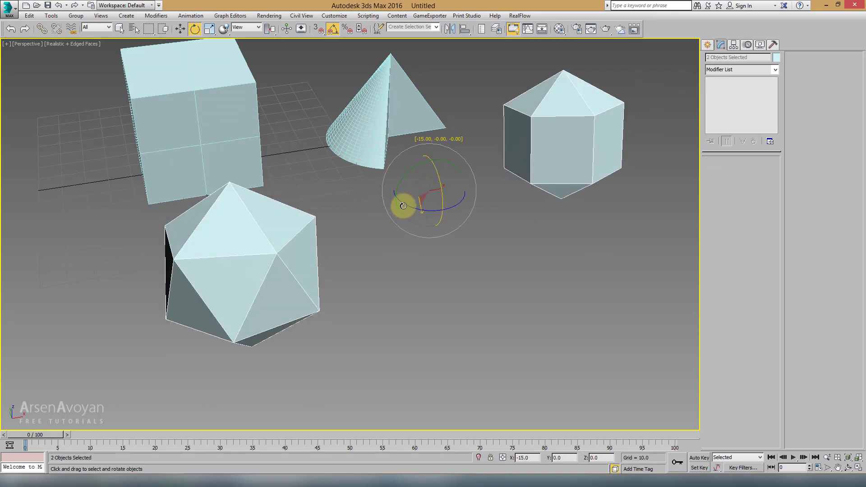
{"action": "key", "text": "ctrl+z"}
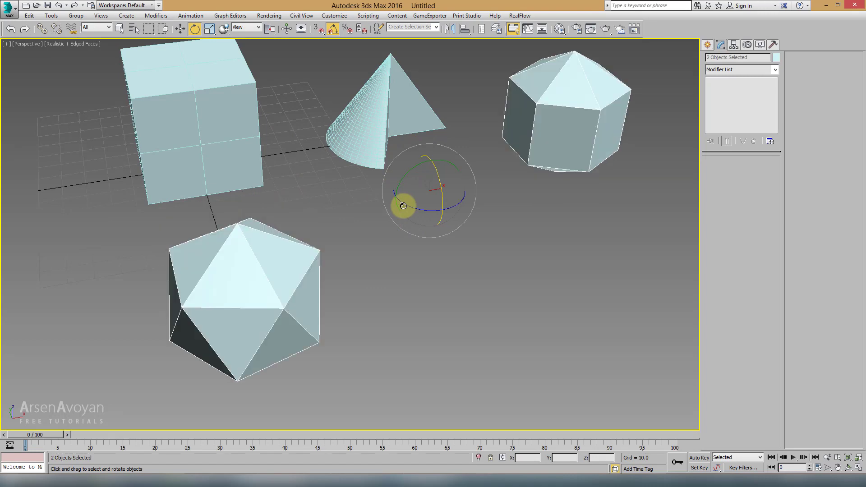
{"action": "mouse_move", "coordinate": [403, 206]}
{"action": "middle_mouse_down", "text": "alt"}
{"action": "mouse_move", "coordinate": [423, 199]}
{"action": "mouse_move", "coordinate": [294, 174]}
{"action": "mouse_move", "coordinate": [377, 184]}
{"action": "mouse_move", "coordinate": [436, 166]}
{"action": "middle_mouse_up", "text": "alt"}
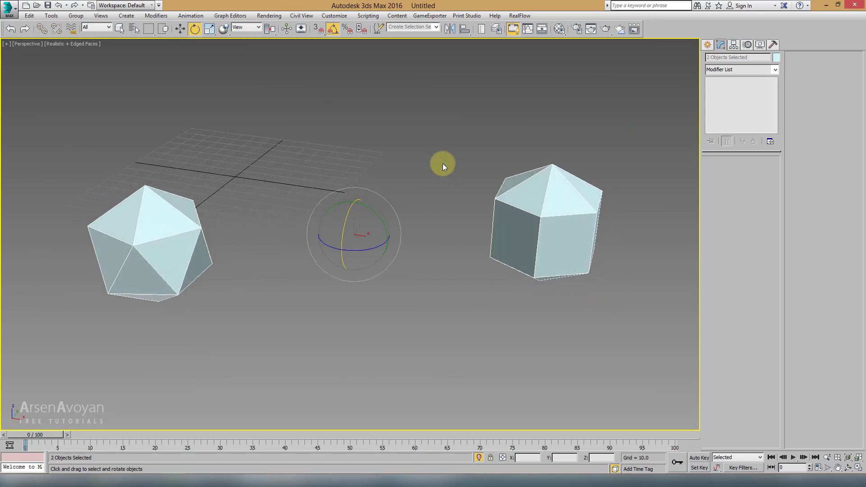
Move the six-sided sphere next to the geosphere in the Top view
{"action": "left_click", "coordinate": [442, 163]}
{"action": "left_click", "coordinate": [576, 203]}
{"action": "key", "text": "alt+w"}
{"action": "right_click", "coordinate": [274, 152]}
{"action": "key", "text": "alt+w"}
{"action": "right_click", "coordinate": [305, 159]}
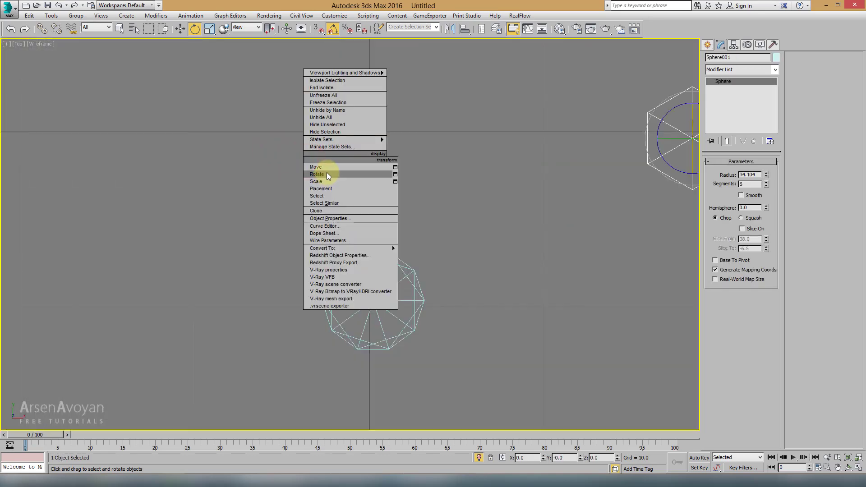
{"action": "left_click", "coordinate": [345, 173]}
{"action": "scroll", "coordinate": [345, 172], "scroll_direction": "down", "scroll_amount": 2}
{"action": "left_click_drag", "start_coordinate": [606, 135], "coordinate": [496, 251]}
Set Sphere001 to 32 segments with Smooth checked
{"action": "key", "text": "alt+w"}
{"action": "right_click", "coordinate": [514, 307]}
{"action": "key", "text": "alt+w"}
{"action": "mouse_move", "coordinate": [443, 278]}
{"action": "middle_mouse_down", "text": "alt"}
{"action": "mouse_move", "coordinate": [445, 261]}
{"action": "mouse_move", "coordinate": [470, 239]}
{"action": "mouse_move", "coordinate": [488, 257]}
{"action": "middle_mouse_up", "text": "alt"}
{"action": "left_click", "coordinate": [463, 320]}
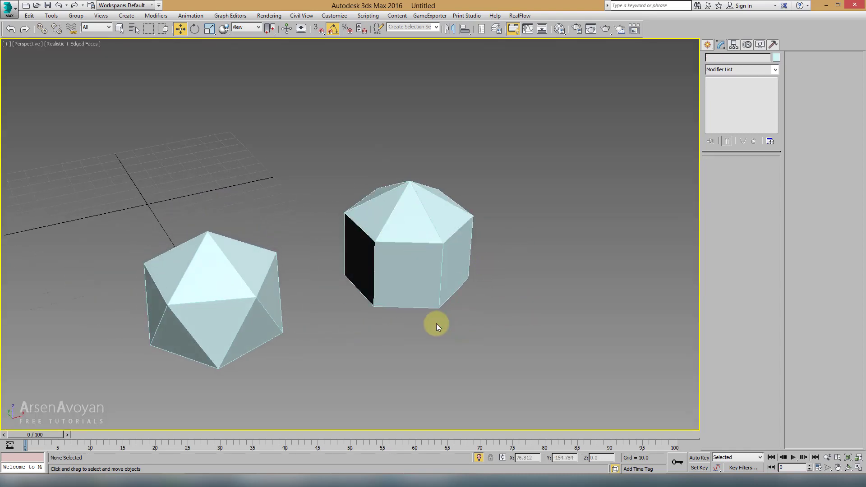
{"action": "key", "text": "F4"}
{"action": "mouse_move", "coordinate": [368, 323]}
{"action": "middle_mouse_down", "text": "alt"}
{"action": "mouse_move", "coordinate": [426, 297]}
{"action": "mouse_move", "coordinate": [378, 301]}
{"action": "mouse_move", "coordinate": [432, 297]}
{"action": "mouse_move", "coordinate": [469, 276]}
{"action": "mouse_move", "coordinate": [452, 303]}
{"action": "middle_mouse_up", "text": "alt"}
{"action": "mouse_move", "coordinate": [316, 239]}
{"action": "middle_mouse_down", "text": "alt"}
{"action": "mouse_move", "coordinate": [419, 275]}
{"action": "mouse_move", "coordinate": [435, 228]}
{"action": "middle_mouse_up", "text": "alt"}
{"action": "left_click", "coordinate": [446, 240]}
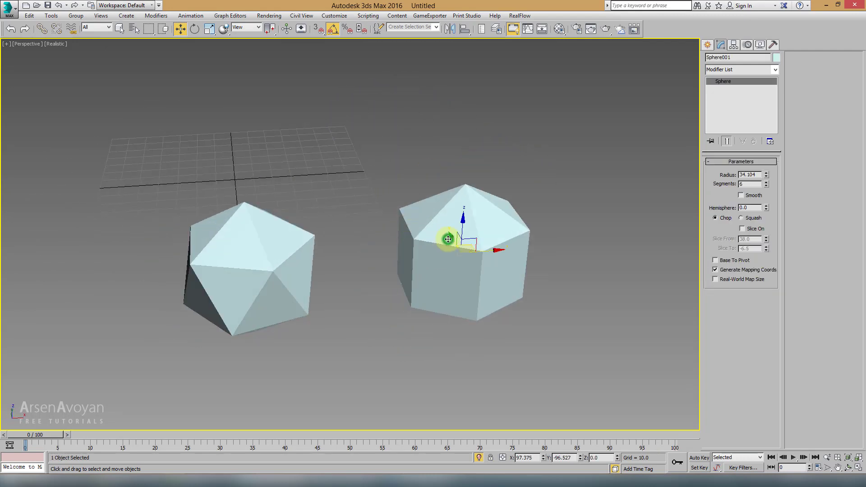
{"action": "double_click", "coordinate": [750, 184]}
{"action": "type", "text": "32"}
{"action": "key", "text": "Return"}
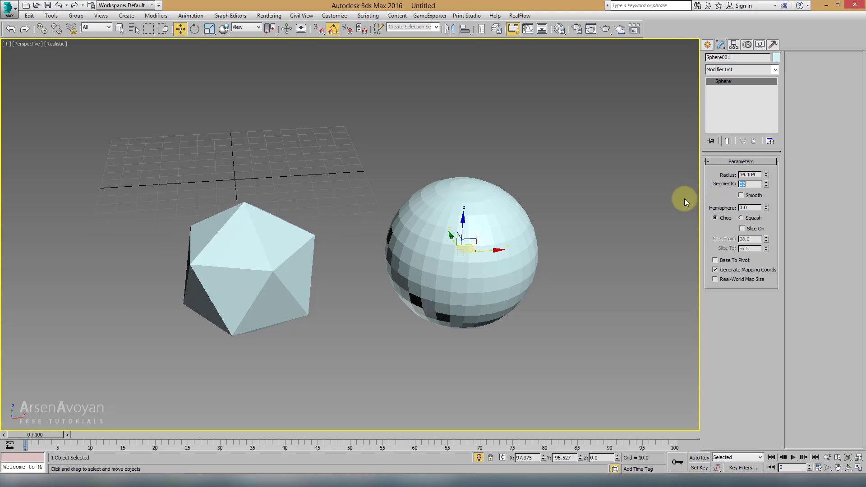
{"action": "left_click", "coordinate": [744, 196]}
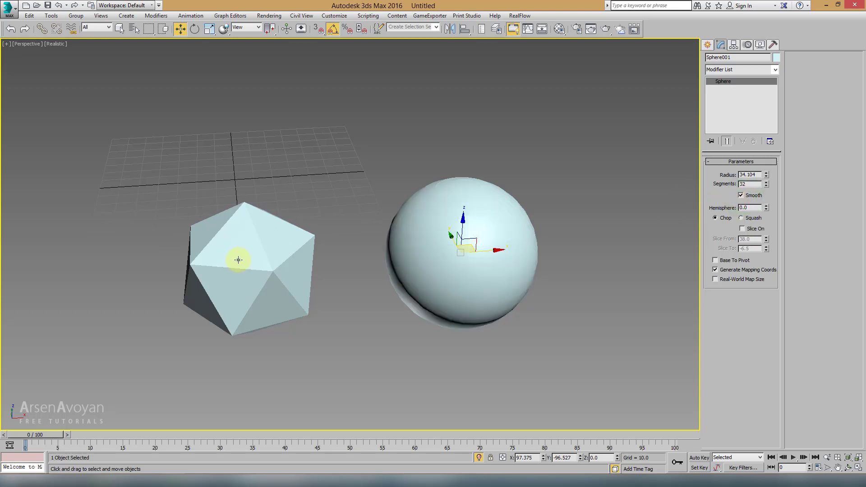
Set the geosphere's segments to 5 and check Smooth
{"action": "left_click", "coordinate": [239, 257]}
{"action": "double_click", "coordinate": [749, 181]}
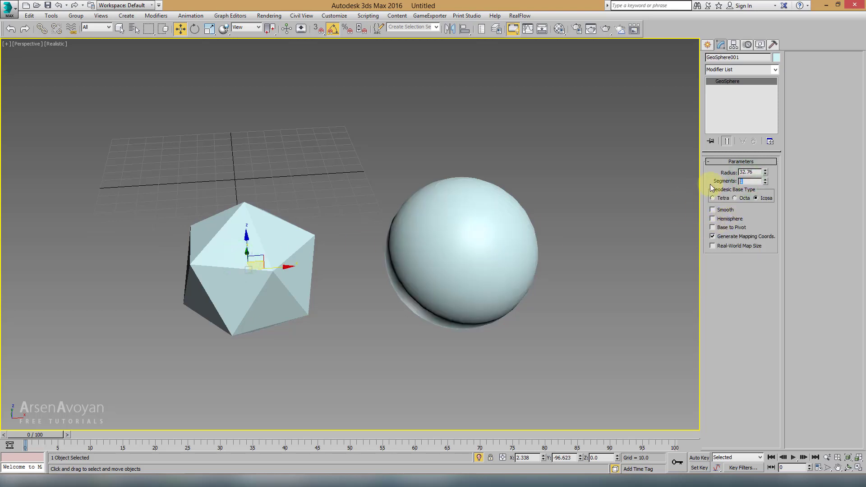
{"action": "type", "text": "32"}
{"action": "key", "text": "Return"}
{"action": "key", "text": "F4"}
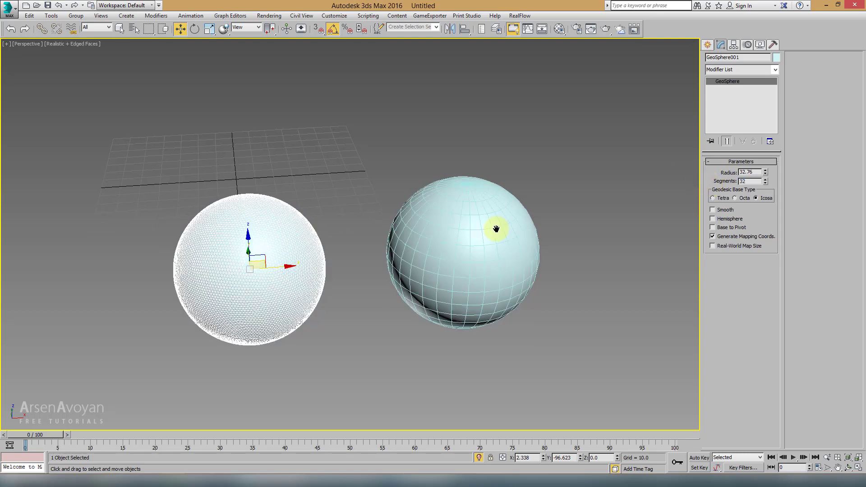
{"action": "left_click_drag", "start_coordinate": [765, 181], "coordinate": [766, 193]}
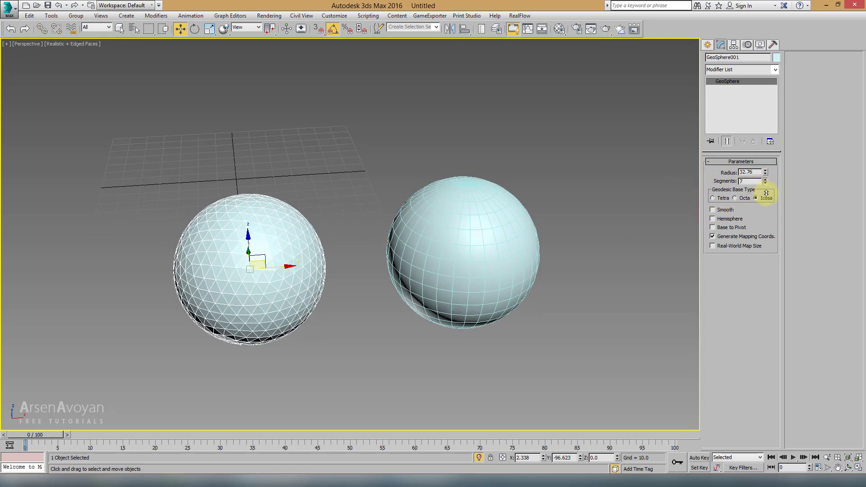
{"action": "double_click", "coordinate": [750, 181]}
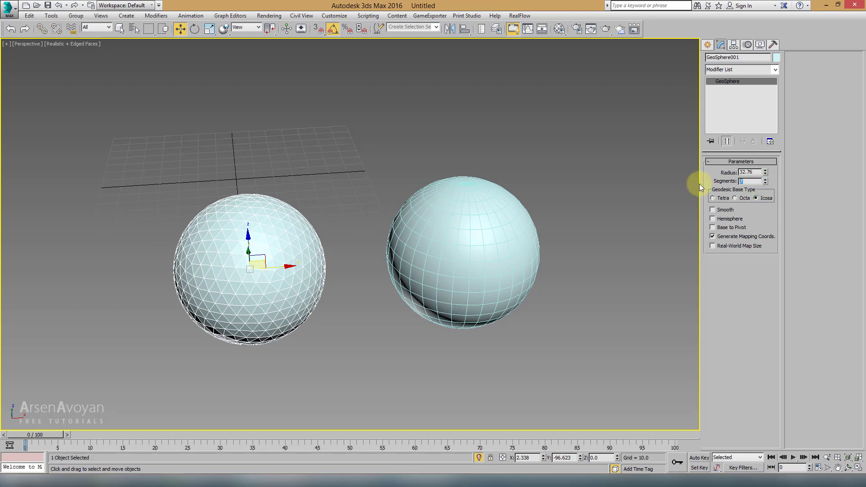
{"action": "type", "text": "5"}
{"action": "key", "text": "Return"}
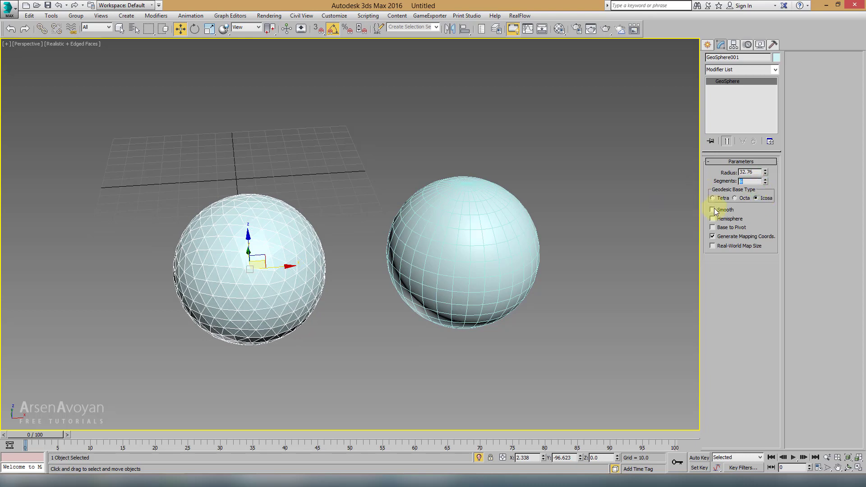
{"action": "left_click", "coordinate": [712, 209]}
{"action": "left_click", "coordinate": [564, 198]}
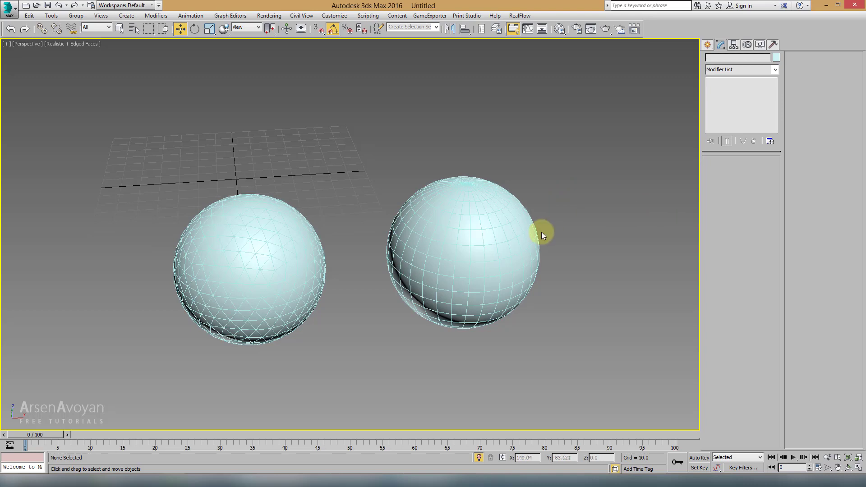
Toggle Hemisphere on and off for the GeoSphere, leaving it a full sphere
{"action": "key", "text": "F4"}
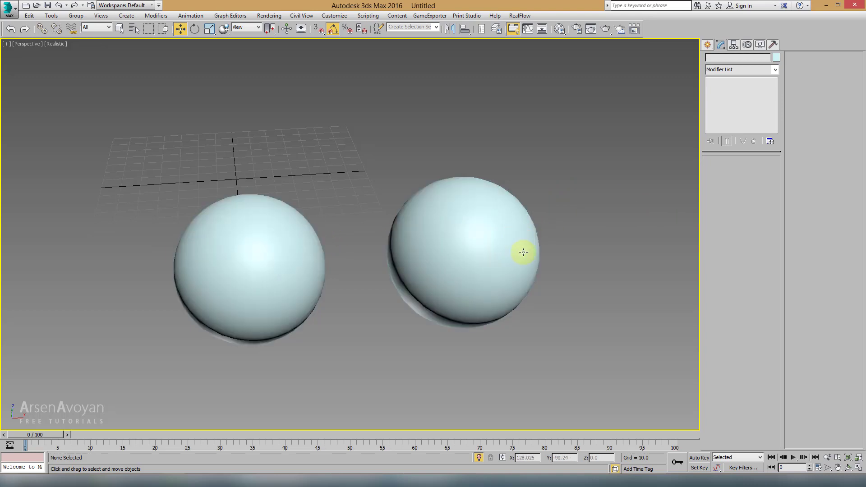
{"action": "mouse_move", "coordinate": [522, 247]}
{"action": "middle_mouse_down", "text": "alt"}
{"action": "mouse_move", "coordinate": [499, 243]}
{"action": "mouse_move", "coordinate": [516, 228]}
{"action": "middle_mouse_up", "text": "alt"}
{"action": "left_click", "coordinate": [276, 230]}
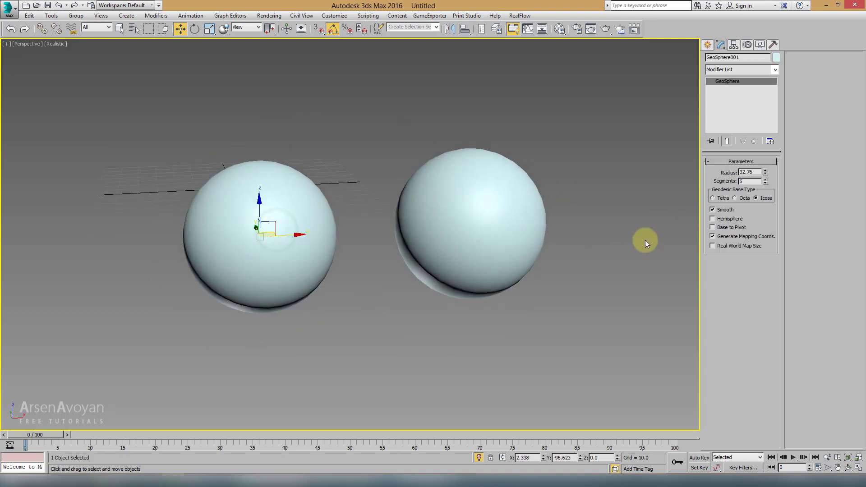
{"action": "left_click", "coordinate": [722, 221]}
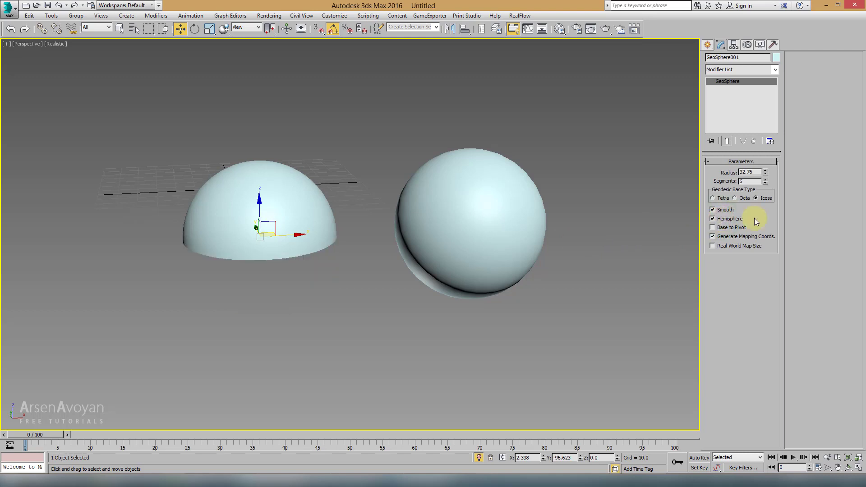
{"action": "left_click", "coordinate": [724, 219]}
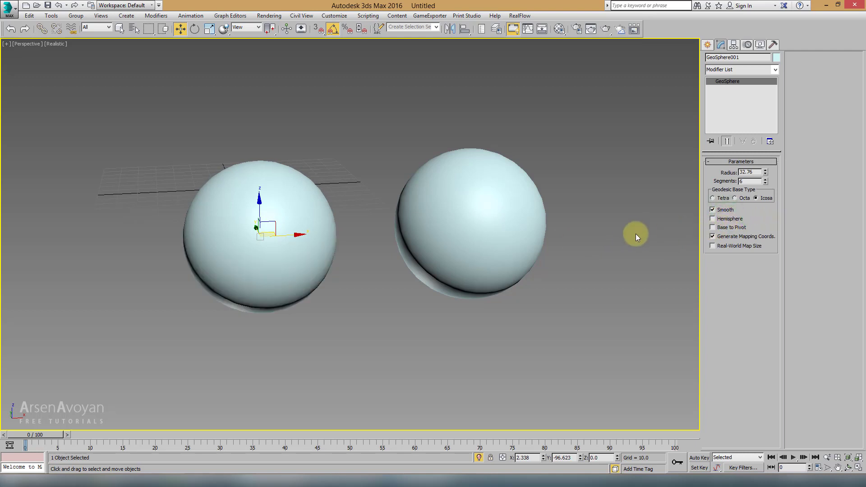
Exit Isolate Selection so all objects show, and return to four viewports
{"action": "middle_click_drag", "start_coordinate": [555, 205], "coordinate": [506, 164], "text": "alt"}
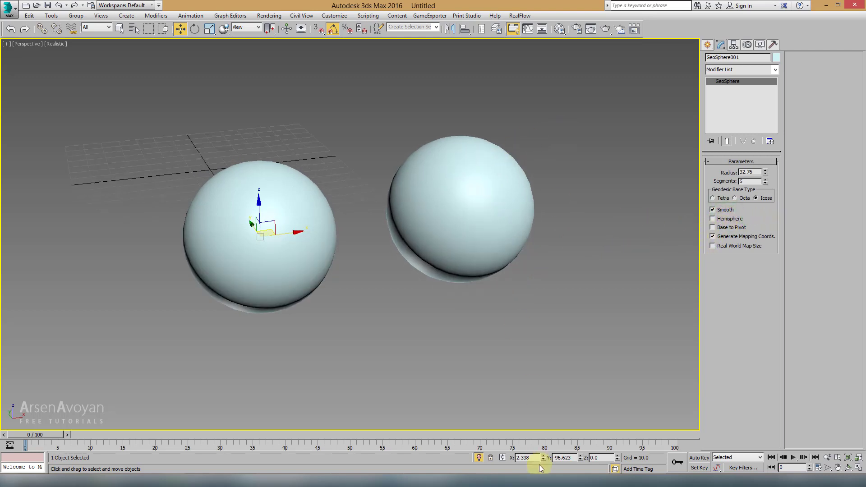
{"action": "left_click", "coordinate": [478, 457]}
{"action": "middle_click_drag", "start_coordinate": [394, 281], "coordinate": [384, 311], "text": "alt"}
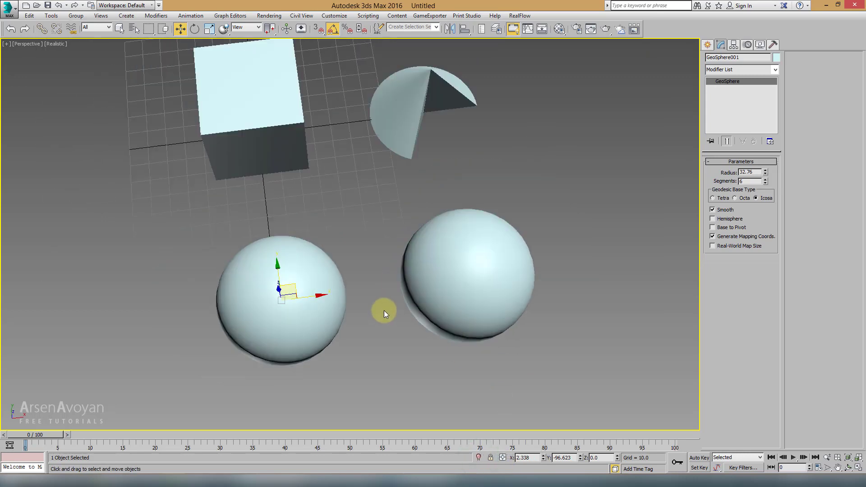
{"action": "key", "text": "alt+w"}
{"action": "key", "text": "alt+w"}
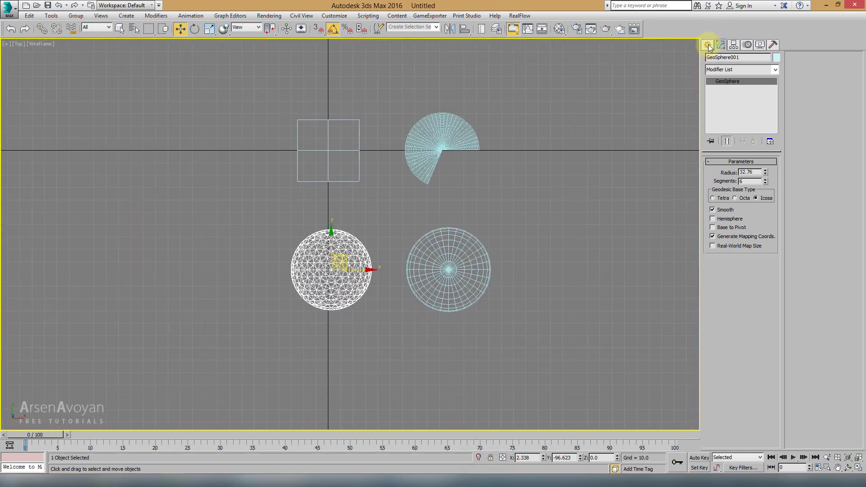
Create a cylinder beside the cone with radius 27.83 and height 52.622
{"action": "left_click", "coordinate": [707, 45]}
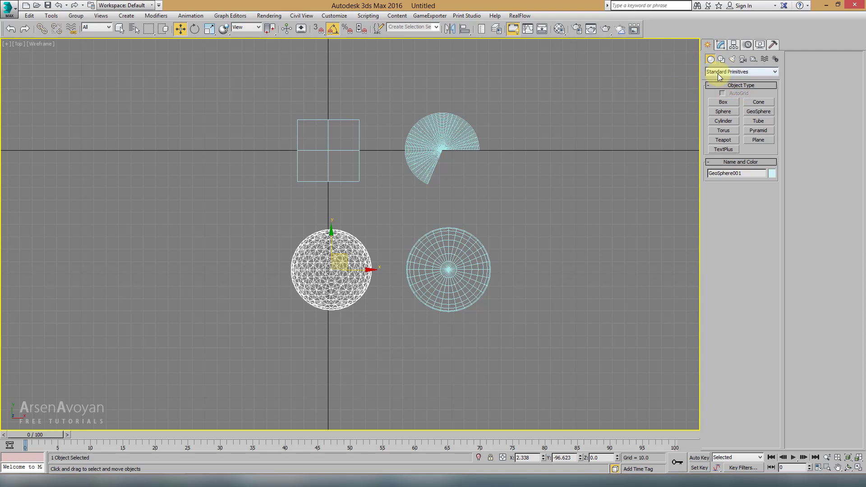
{"action": "left_click", "coordinate": [723, 121]}
{"action": "middle_click_drag", "start_coordinate": [496, 179], "coordinate": [461, 181]}
{"action": "left_click", "coordinate": [512, 164]}
{"action": "left_click_drag", "start_coordinate": [512, 163], "coordinate": [526, 192]}
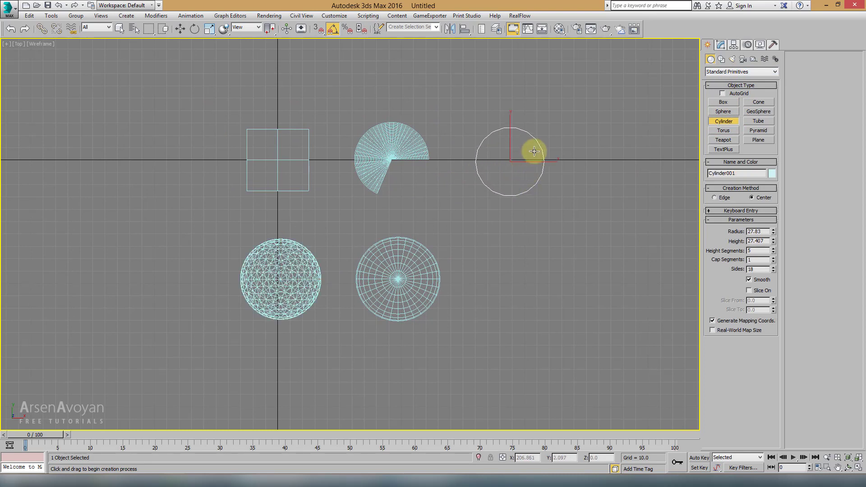
{"action": "left_click", "coordinate": [536, 134]}
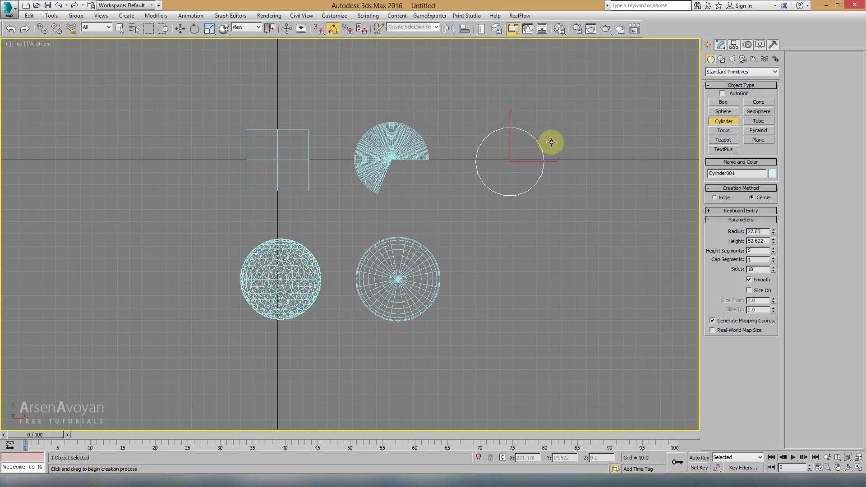
Exit cylinder creation and maximize the Perspective viewport with Alt+W
{"action": "key", "text": "w"}
{"action": "key", "text": "alt+w"}
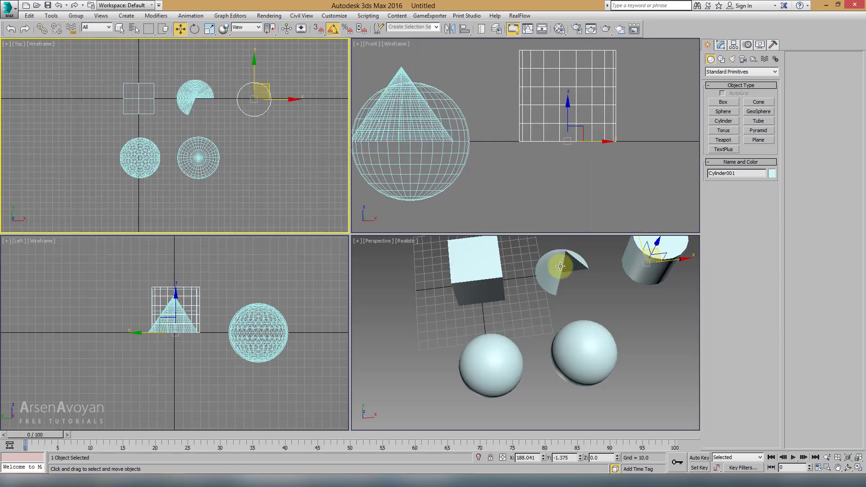
{"action": "right_click", "coordinate": [561, 301]}
{"action": "key", "text": "alt+w"}
{"action": "key", "text": "alt+w"}
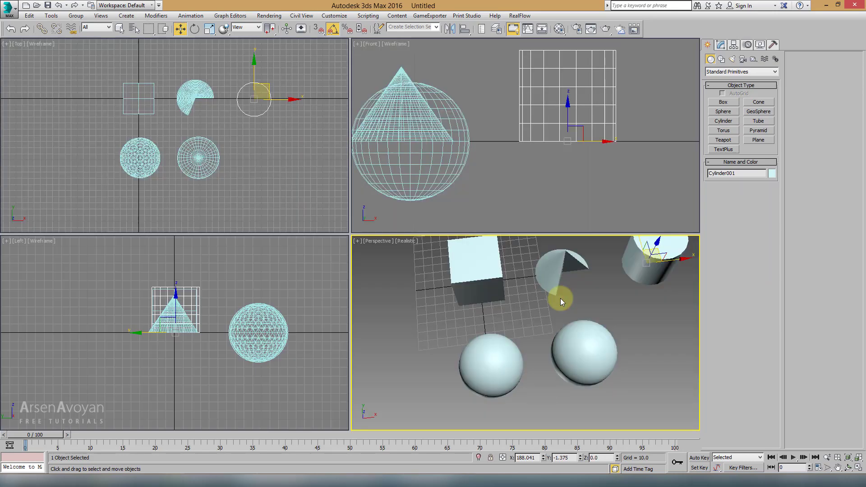
{"action": "key", "text": "alt+w"}
{"action": "key", "text": "alt+w"}
{"action": "right_click", "coordinate": [543, 192]}
{"action": "key", "text": "alt+w"}
{"action": "key", "text": "alt+w"}
{"action": "right_click", "coordinate": [544, 277]}
{"action": "key", "text": "alt+w"}
{"action": "key", "text": "alt+w"}
{"action": "right_click", "coordinate": [274, 187]}
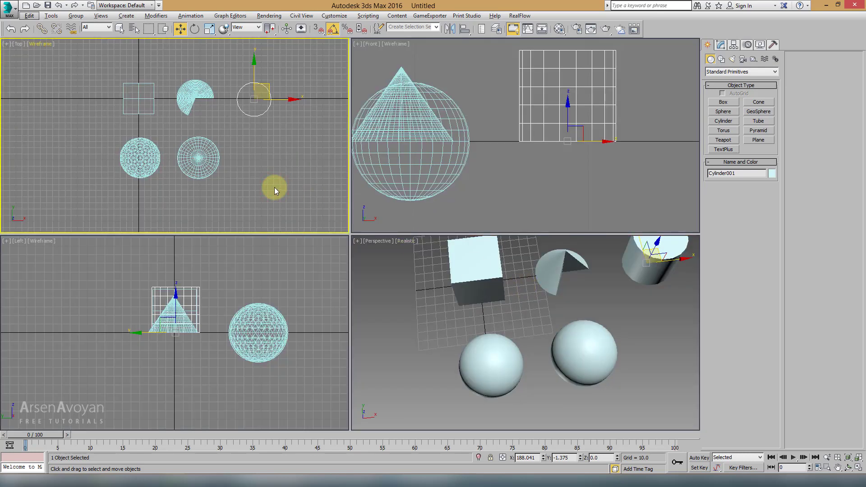
{"action": "key", "text": "alt+w"}
{"action": "key", "text": "alt+w"}
{"action": "right_click", "coordinate": [447, 299]}
{"action": "key", "text": "alt+w"}
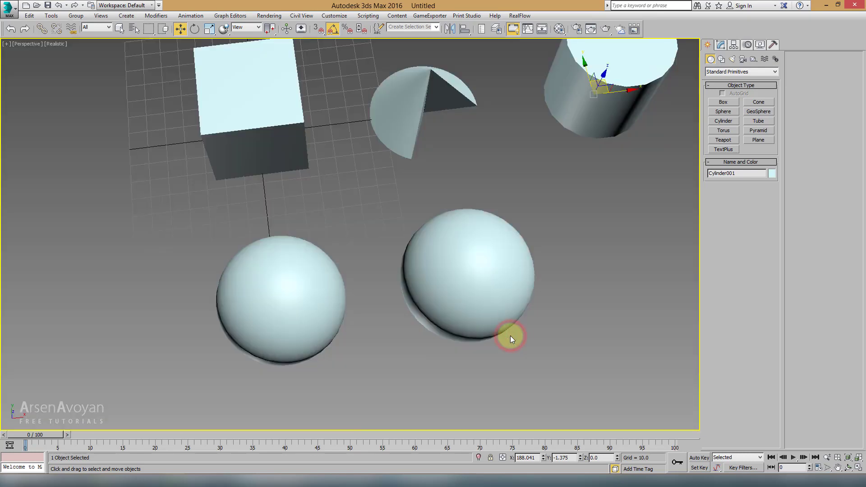
Inspect the five primitives from top and perspective views, orbiting around the cylinder
{"action": "mouse_move", "coordinate": [510, 337]}
{"action": "middle_mouse_down", "text": "alt"}
{"action": "mouse_move", "coordinate": [520, 289]}
{"action": "mouse_move", "coordinate": [449, 255]}
{"action": "middle_mouse_up", "text": "alt"}
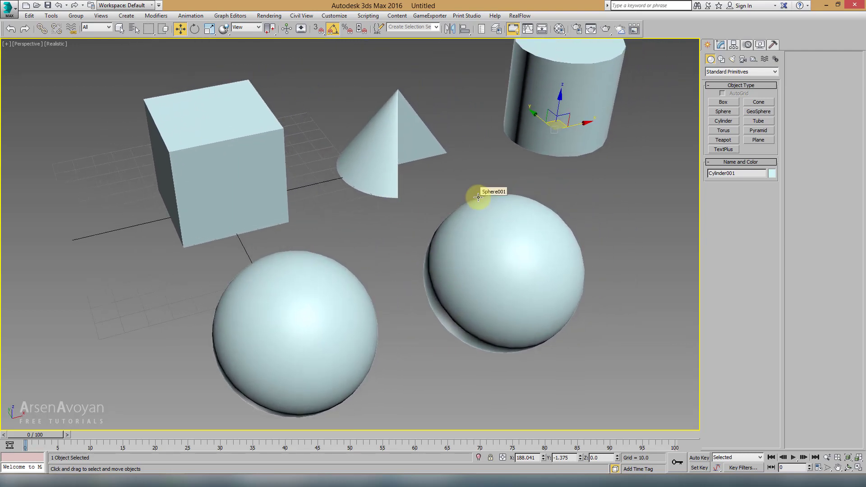
{"action": "key", "text": "t"}
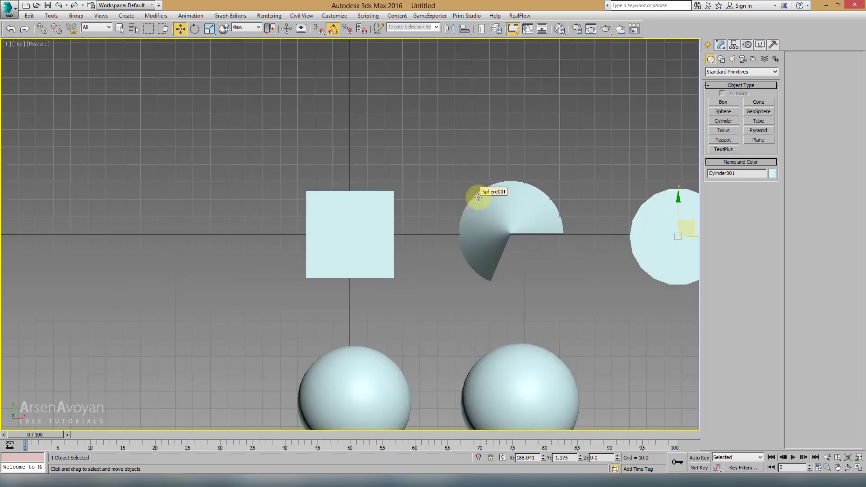
{"action": "middle_click_drag", "start_coordinate": [459, 203], "coordinate": [419, 153]}
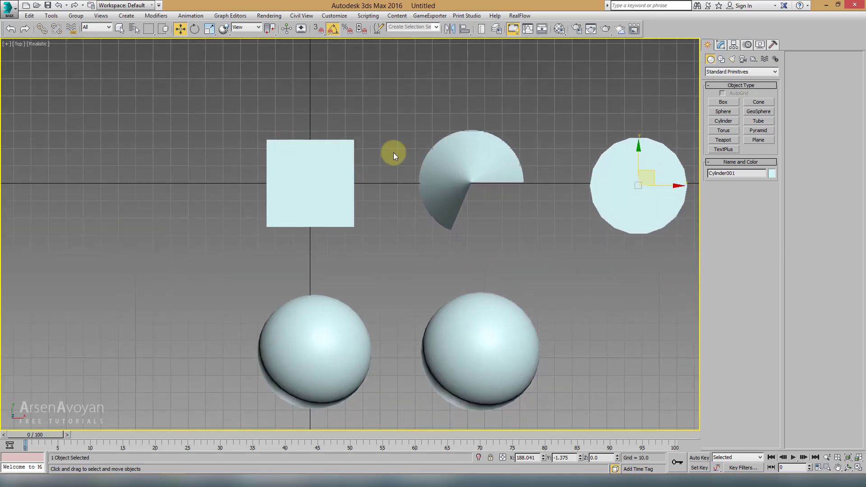
{"action": "key", "text": "p"}
{"action": "mouse_move", "coordinate": [393, 153]}
{"action": "middle_mouse_down", "text": "alt"}
{"action": "mouse_move", "coordinate": [433, 212]}
{"action": "mouse_move", "coordinate": [487, 232]}
{"action": "mouse_move", "coordinate": [497, 199]}
{"action": "mouse_move", "coordinate": [446, 219]}
{"action": "mouse_move", "coordinate": [411, 201]}
{"action": "middle_mouse_up", "text": "alt"}
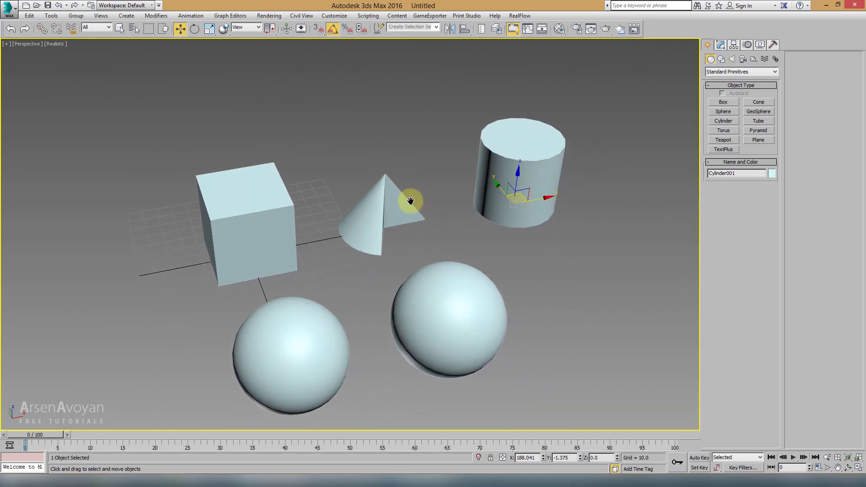
{"action": "middle_click_drag", "start_coordinate": [491, 218], "coordinate": [456, 261], "text": "alt"}
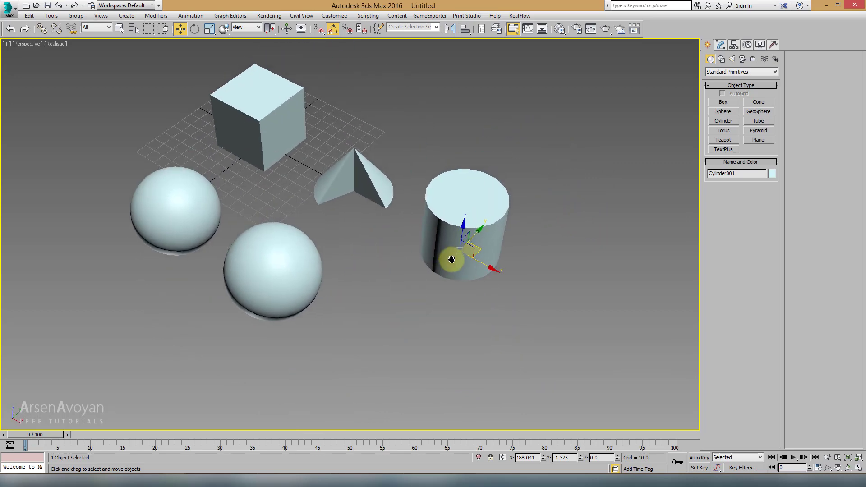
Show edged faces and enlarge the cylinder's radius to 31.727
{"action": "scroll", "coordinate": [437, 251], "scroll_direction": "up", "scroll_amount": 5}
{"action": "key", "text": "F4"}
{"action": "scroll", "coordinate": [463, 173], "scroll_direction": "down", "scroll_amount": 3}
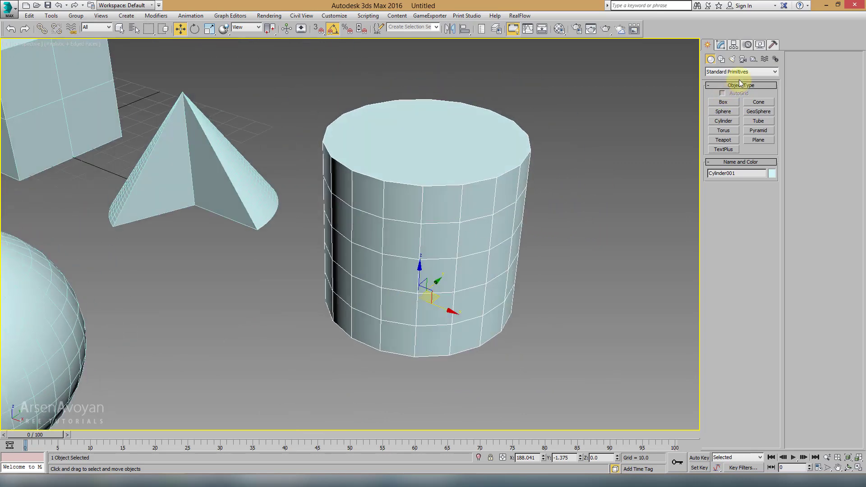
{"action": "left_click", "coordinate": [720, 44]}
{"action": "middle_click_drag", "start_coordinate": [585, 180], "coordinate": [611, 187], "text": "alt"}
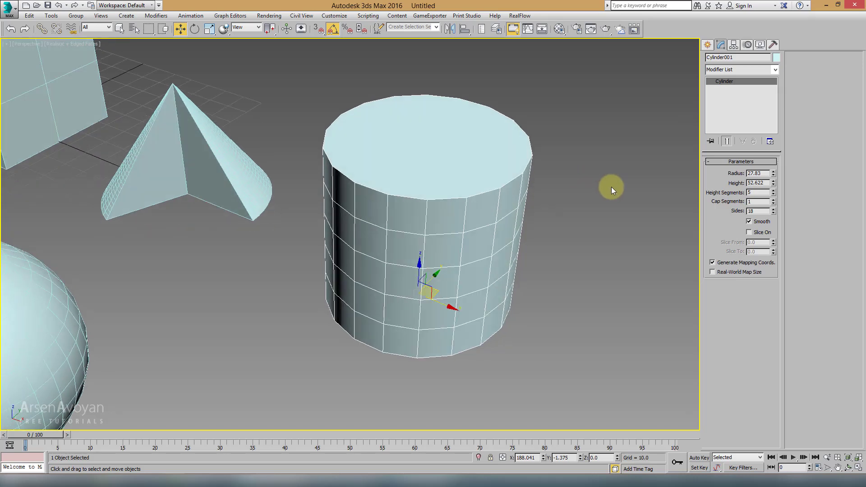
{"action": "mouse_move", "coordinate": [773, 175]}
{"action": "left_mouse_down"}
{"action": "mouse_move", "coordinate": [775, 165]}
{"action": "mouse_move", "coordinate": [774, 197]}
{"action": "mouse_move", "coordinate": [770, 160]}
{"action": "left_mouse_up"}
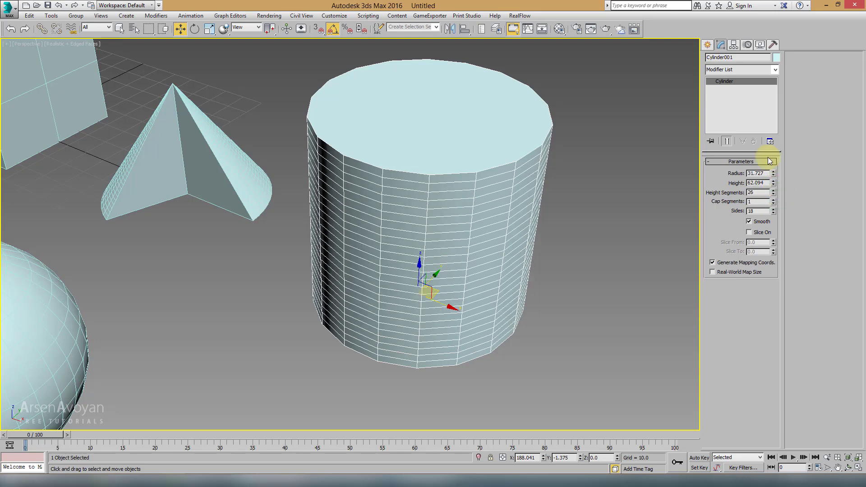
Try a Bend modifier with a negative angle on the cylinder, then delete it
{"action": "left_click", "coordinate": [736, 70]}
{"action": "key", "text": "b"}
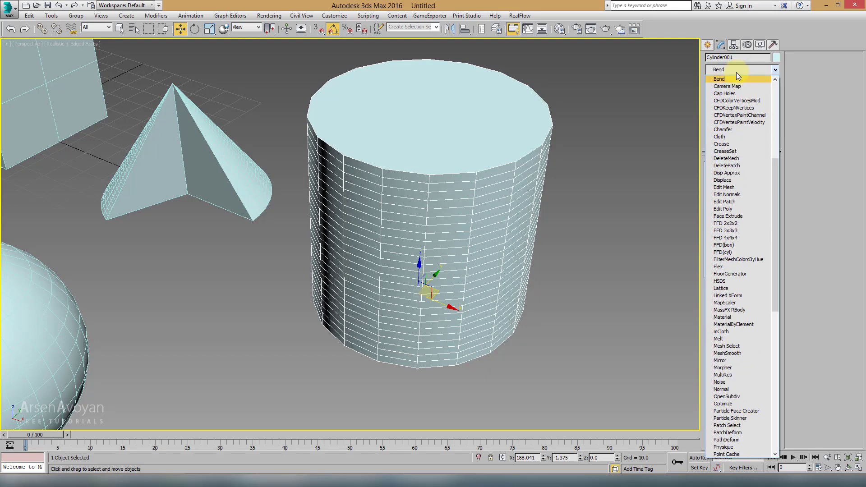
{"action": "left_click", "coordinate": [736, 73]}
{"action": "left_click_drag", "start_coordinate": [764, 177], "coordinate": [758, 191]}
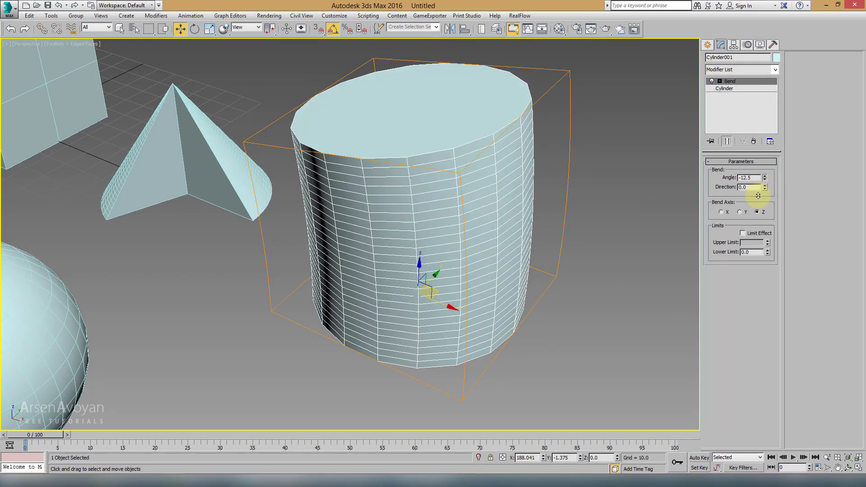
{"action": "left_click", "coordinate": [755, 143]}
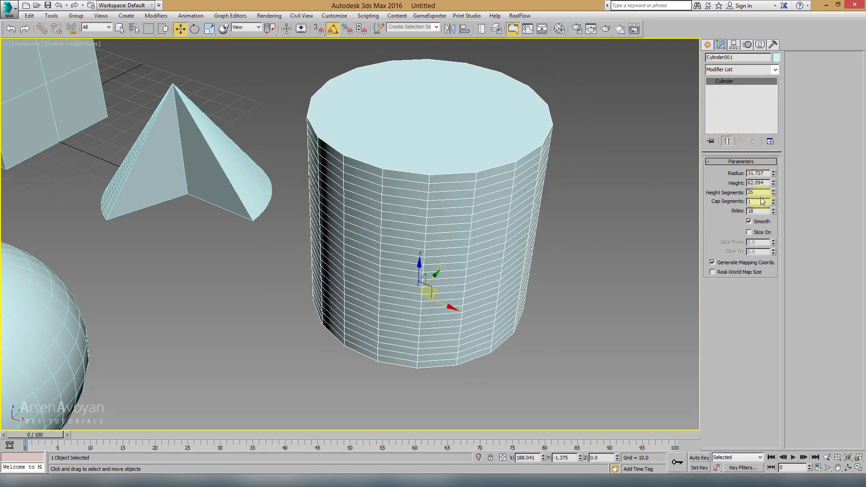
Give the cylinder 8 cap segments and 24 height segments
{"action": "left_click", "coordinate": [773, 200]}
{"action": "left_click", "coordinate": [772, 200]}
{"action": "left_click", "coordinate": [773, 199]}
{"action": "middle_click_drag", "start_coordinate": [504, 143], "coordinate": [506, 165], "text": "alt"}
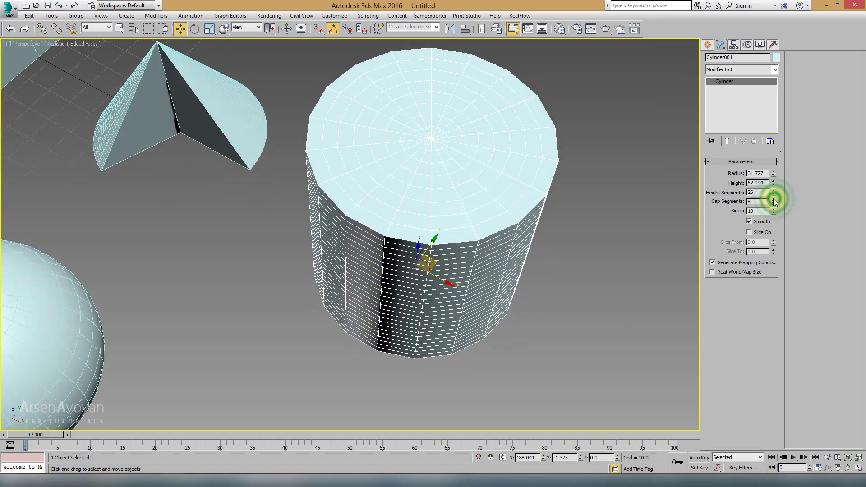
{"action": "scroll", "coordinate": [581, 183], "scroll_direction": "down", "scroll_amount": 2}
{"action": "mouse_move", "coordinate": [580, 182]}
{"action": "middle_mouse_down", "text": "alt"}
{"action": "mouse_move", "coordinate": [455, 113]}
{"action": "mouse_move", "coordinate": [441, 145]}
{"action": "middle_mouse_up", "text": "alt"}
{"action": "scroll", "coordinate": [439, 146], "scroll_direction": "up", "scroll_amount": 2}
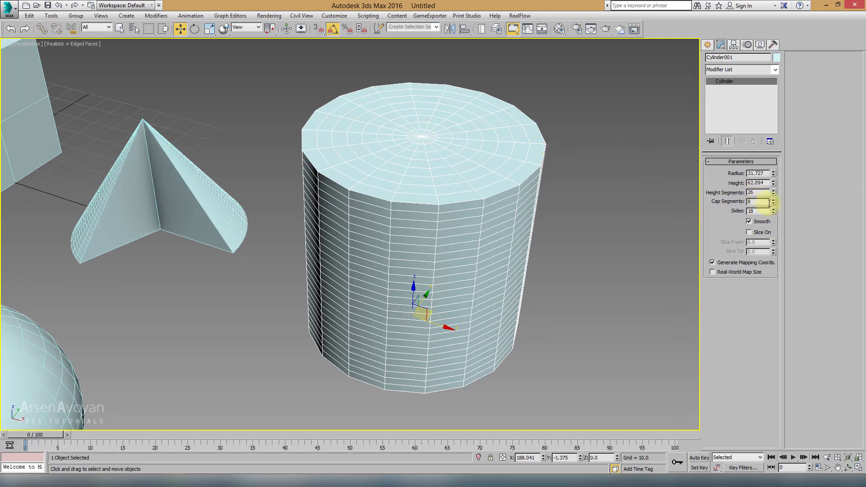
{"action": "left_click", "coordinate": [773, 194]}
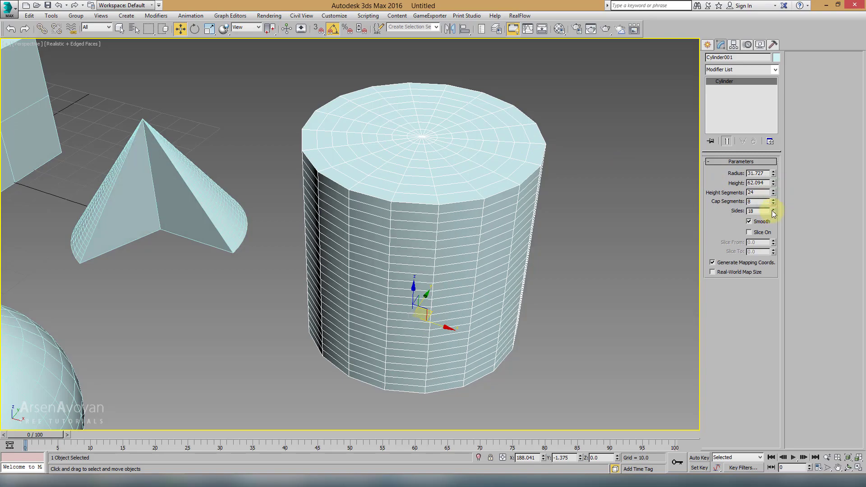
Reduce the cylinder to 6 sides and turn Smooth off for flat hexagon faces
{"action": "left_click_drag", "start_coordinate": [774, 212], "coordinate": [770, 215]}
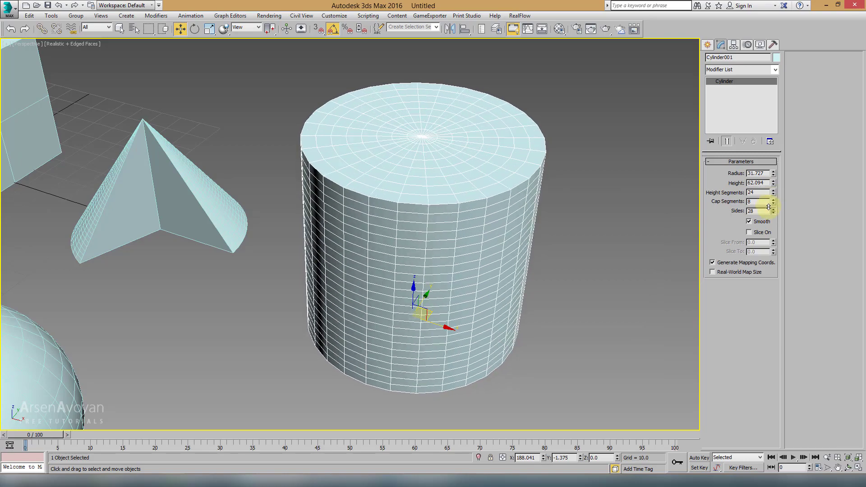
{"action": "left_click_drag", "start_coordinate": [770, 215], "coordinate": [767, 202]}
{"action": "mouse_move", "coordinate": [541, 199]}
{"action": "middle_mouse_down", "text": "alt"}
{"action": "mouse_move", "coordinate": [363, 170]}
{"action": "mouse_move", "coordinate": [514, 189]}
{"action": "mouse_move", "coordinate": [502, 185]}
{"action": "middle_mouse_up", "text": "alt"}
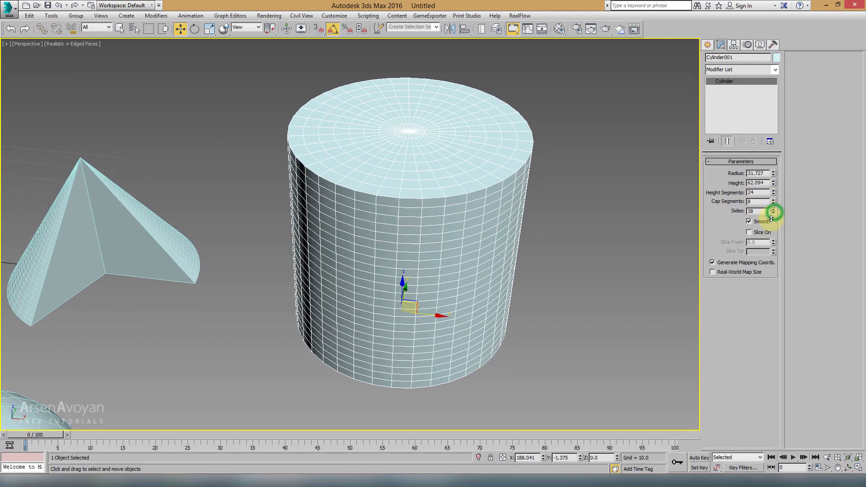
{"action": "left_click_drag", "start_coordinate": [774, 213], "coordinate": [771, 226]}
{"action": "mouse_move", "coordinate": [569, 212]}
{"action": "middle_mouse_down", "text": "alt"}
{"action": "mouse_move", "coordinate": [551, 214]}
{"action": "mouse_move", "coordinate": [559, 196]}
{"action": "mouse_move", "coordinate": [508, 180]}
{"action": "mouse_move", "coordinate": [518, 199]}
{"action": "mouse_move", "coordinate": [552, 201]}
{"action": "mouse_move", "coordinate": [502, 216]}
{"action": "mouse_move", "coordinate": [502, 262]}
{"action": "mouse_move", "coordinate": [332, 149]}
{"action": "mouse_move", "coordinate": [496, 189]}
{"action": "mouse_move", "coordinate": [696, 207]}
{"action": "middle_mouse_up", "text": "alt"}
{"action": "key", "text": "F4"}
{"action": "left_click", "coordinate": [748, 221]}
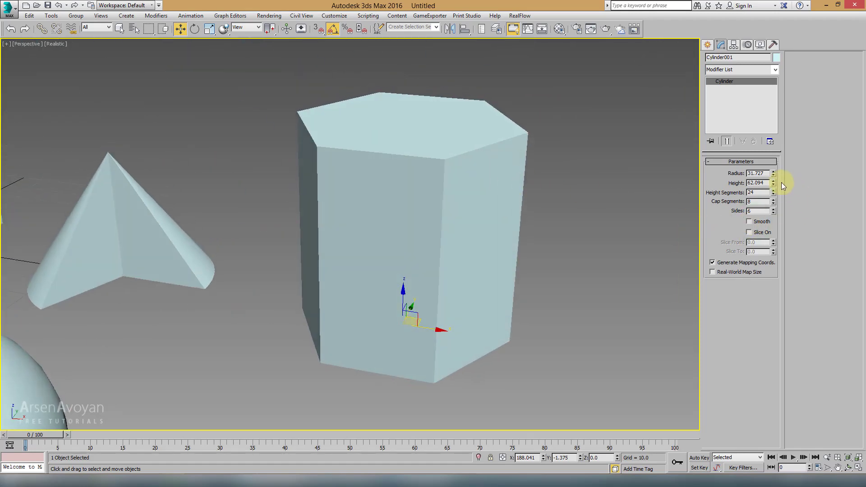
Trim the prism's radius to 31.409 and height to 23.596, then review it with edged faces
{"action": "left_click_drag", "start_coordinate": [775, 177], "coordinate": [772, 210]}
{"action": "mouse_move", "coordinate": [654, 216]}
{"action": "middle_mouse_down", "text": "alt"}
{"action": "mouse_move", "coordinate": [583, 251]}
{"action": "mouse_move", "coordinate": [580, 212]}
{"action": "mouse_move", "coordinate": [493, 195]}
{"action": "mouse_move", "coordinate": [572, 238]}
{"action": "mouse_move", "coordinate": [563, 252]}
{"action": "mouse_move", "coordinate": [558, 209]}
{"action": "mouse_move", "coordinate": [547, 187]}
{"action": "mouse_move", "coordinate": [540, 194]}
{"action": "mouse_move", "coordinate": [545, 185]}
{"action": "mouse_move", "coordinate": [531, 212]}
{"action": "mouse_move", "coordinate": [566, 189]}
{"action": "mouse_move", "coordinate": [546, 189]}
{"action": "mouse_move", "coordinate": [506, 218]}
{"action": "mouse_move", "coordinate": [546, 168]}
{"action": "mouse_move", "coordinate": [528, 187]}
{"action": "mouse_move", "coordinate": [298, 140]}
{"action": "middle_mouse_up", "text": "alt"}
{"action": "scroll", "coordinate": [519, 204], "scroll_direction": "up", "scroll_amount": 3}
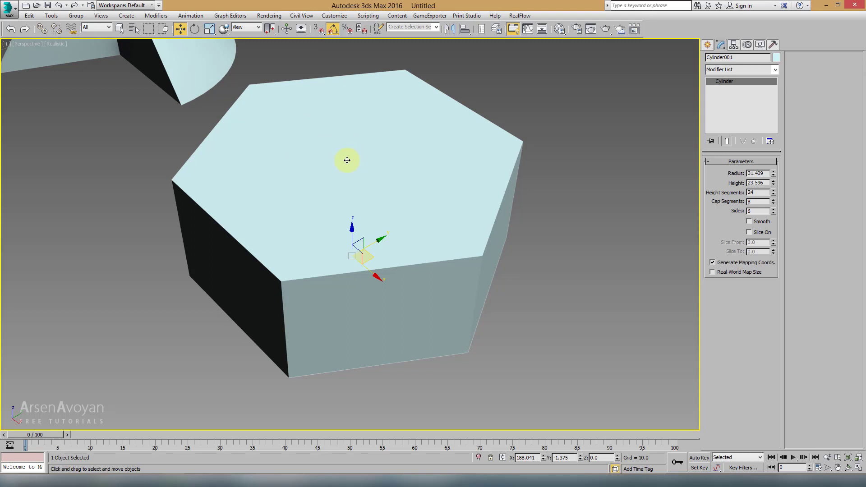
{"action": "mouse_move", "coordinate": [347, 160]}
{"action": "middle_mouse_down", "text": "alt"}
{"action": "mouse_move", "coordinate": [383, 199]}
{"action": "mouse_move", "coordinate": [412, 188]}
{"action": "mouse_move", "coordinate": [411, 201]}
{"action": "mouse_move", "coordinate": [413, 178]}
{"action": "mouse_move", "coordinate": [454, 177]}
{"action": "mouse_move", "coordinate": [448, 170]}
{"action": "mouse_move", "coordinate": [465, 154]}
{"action": "middle_mouse_up", "text": "alt"}
{"action": "mouse_move", "coordinate": [653, 180]}
{"action": "middle_mouse_down", "text": "alt"}
{"action": "mouse_move", "coordinate": [524, 181]}
{"action": "mouse_move", "coordinate": [543, 264]}
{"action": "mouse_move", "coordinate": [595, 202]}
{"action": "mouse_move", "coordinate": [491, 224]}
{"action": "mouse_move", "coordinate": [470, 209]}
{"action": "middle_mouse_up", "text": "alt"}
{"action": "key", "text": "F4"}
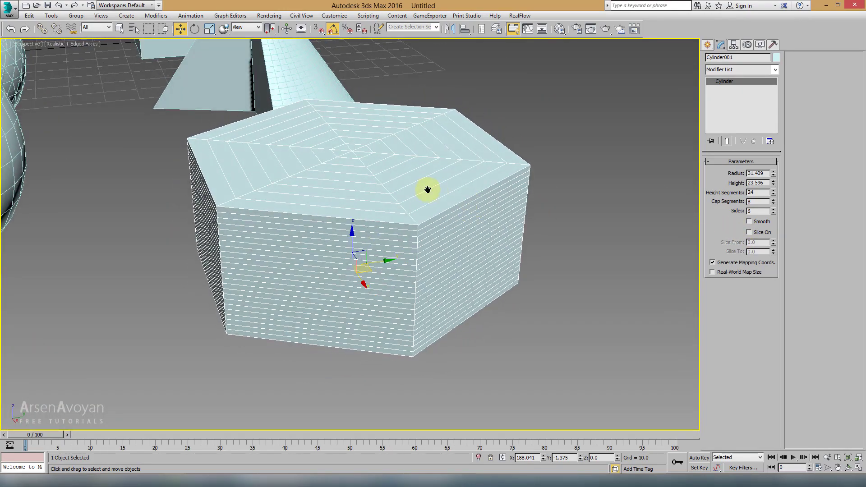
{"action": "mouse_move", "coordinate": [427, 189]}
{"action": "middle_mouse_down"}
{"action": "mouse_move", "coordinate": [481, 188]}
{"action": "mouse_move", "coordinate": [464, 214]}
{"action": "middle_mouse_up"}
{"action": "scroll", "coordinate": [481, 188], "scroll_direction": "down", "scroll_amount": 3}
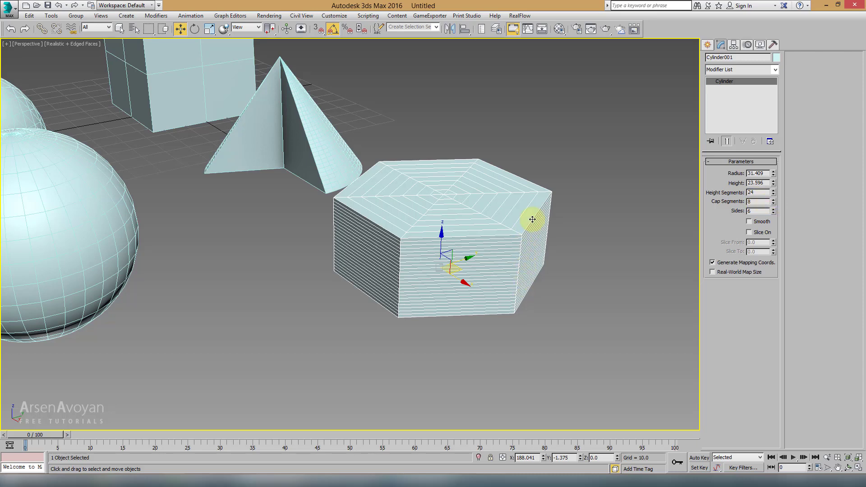
Check the box's parameters, then reselect the hexagonal cylinder
{"action": "scroll", "coordinate": [372, 208], "scroll_direction": "down", "scroll_amount": 4}
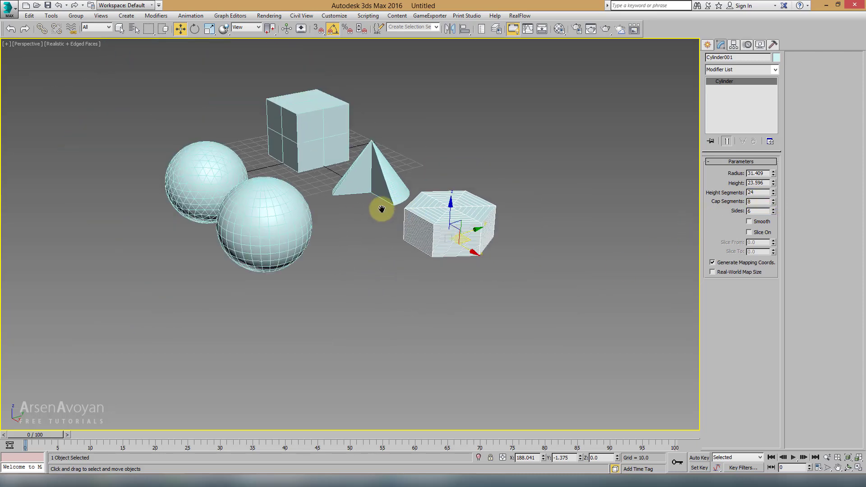
{"action": "left_click", "coordinate": [315, 118]}
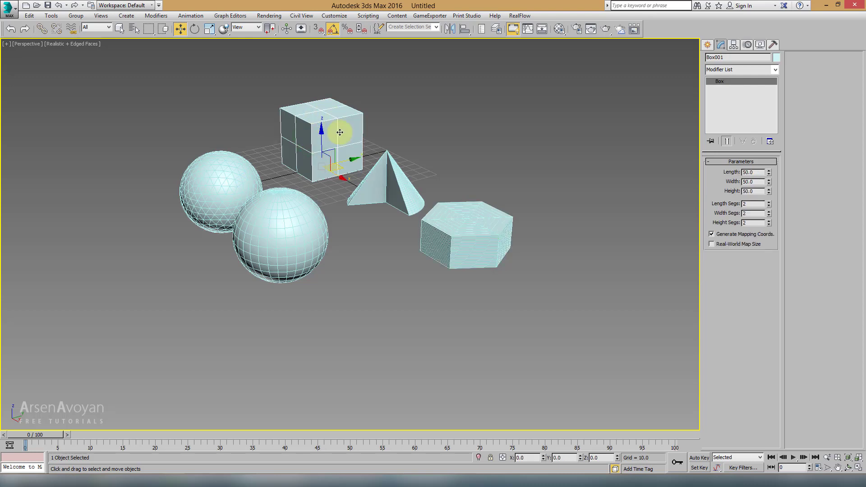
{"action": "left_click", "coordinate": [464, 236]}
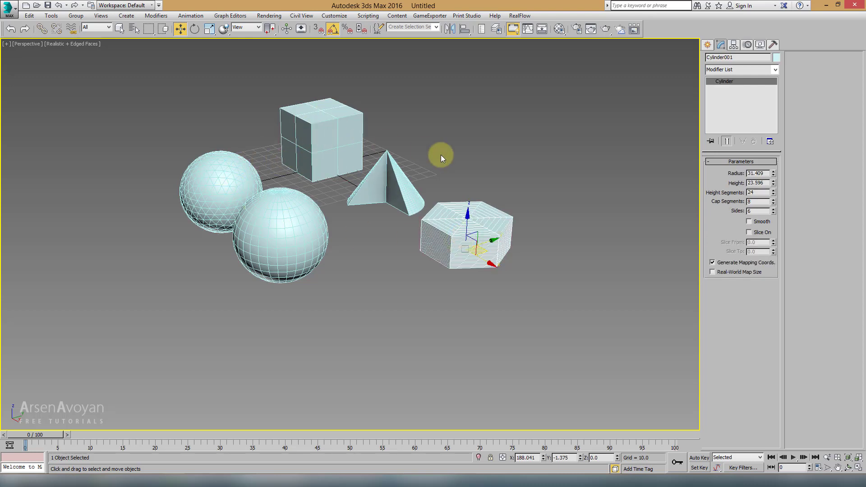
{"action": "mouse_move", "coordinate": [392, 203]}
{"action": "middle_mouse_down", "text": "alt"}
{"action": "mouse_move", "coordinate": [426, 235]}
{"action": "mouse_move", "coordinate": [357, 133]}
{"action": "middle_mouse_up", "text": "alt"}
{"action": "mouse_move", "coordinate": [412, 178]}
{"action": "middle_mouse_down", "text": "alt"}
{"action": "mouse_move", "coordinate": [297, 136]}
{"action": "mouse_move", "coordinate": [366, 137]}
{"action": "mouse_move", "coordinate": [410, 164]}
{"action": "middle_mouse_up", "text": "alt"}
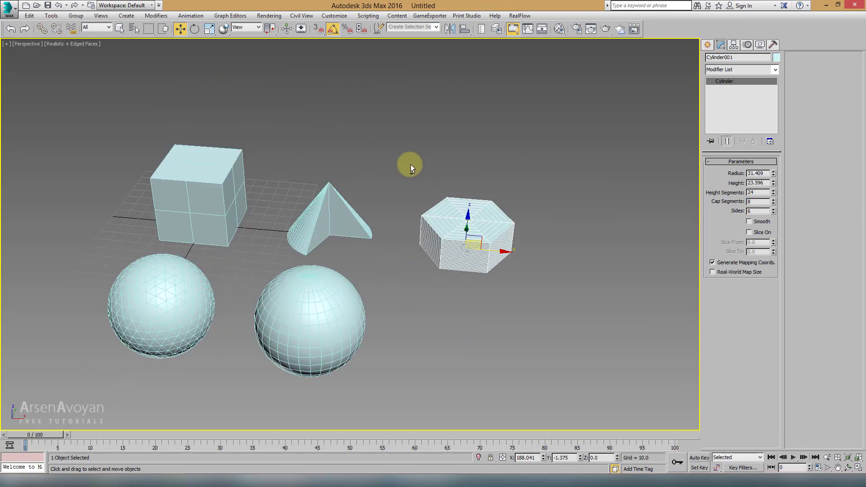
Reset cap segments to 1, try 3 sides and undo, then cut height segments to 1
{"action": "right_click", "coordinate": [772, 203]}
{"action": "right_click", "coordinate": [773, 211]}
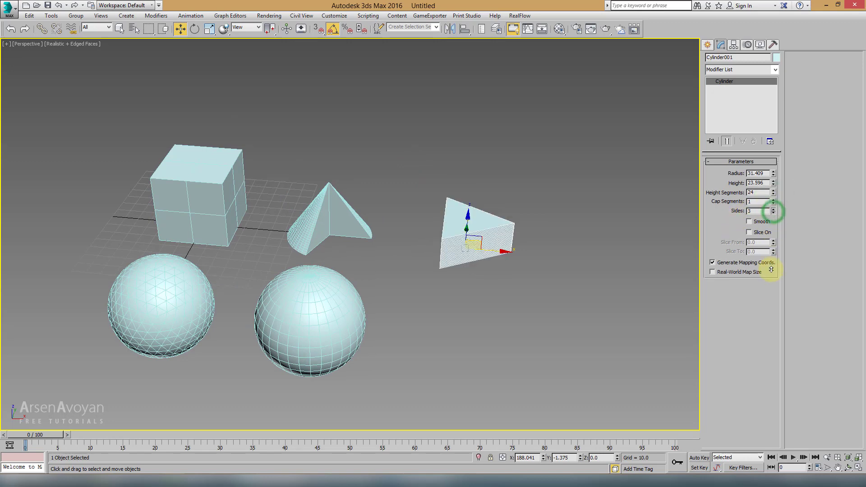
{"action": "key", "text": "ctrl+z"}
{"action": "key", "text": "z"}
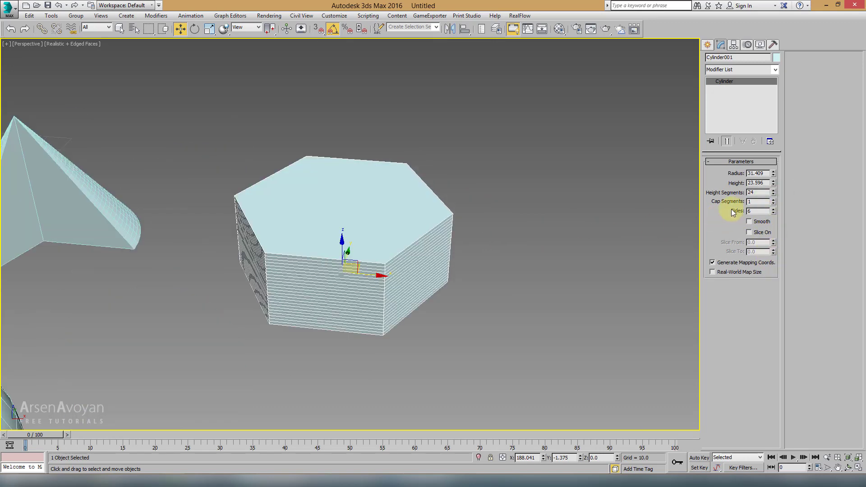
{"action": "left_click_drag", "start_coordinate": [773, 194], "coordinate": [767, 236]}
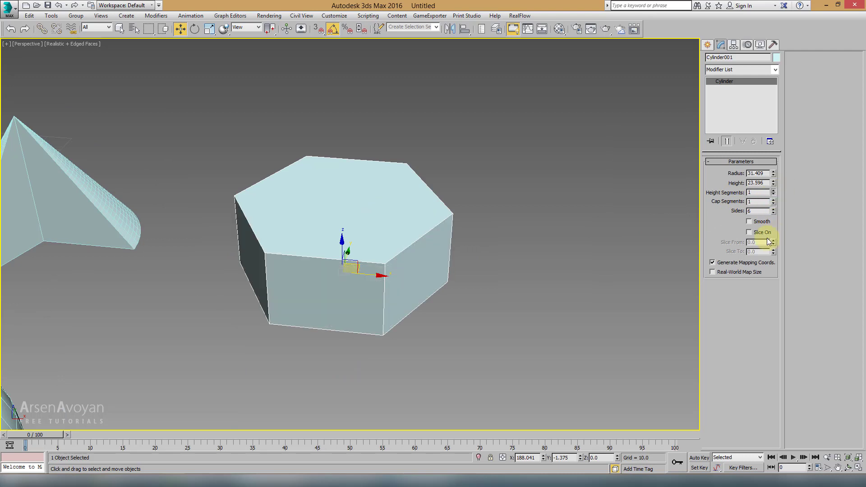
Orbit to a higher angle showing the cube and spheres, keeping the cylinder selected
{"action": "left_click_drag", "start_coordinate": [774, 193], "coordinate": [760, 228]}
{"action": "left_click", "coordinate": [464, 263]}
{"action": "mouse_move", "coordinate": [464, 263]}
{"action": "middle_mouse_down", "text": "alt"}
{"action": "mouse_move", "coordinate": [435, 275]}
{"action": "mouse_move", "coordinate": [421, 250]}
{"action": "middle_mouse_up", "text": "alt"}
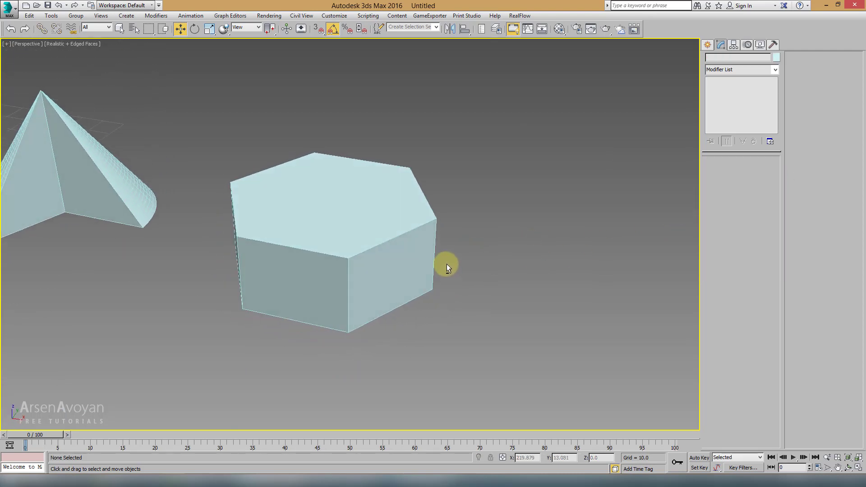
{"action": "left_click", "coordinate": [422, 249]}
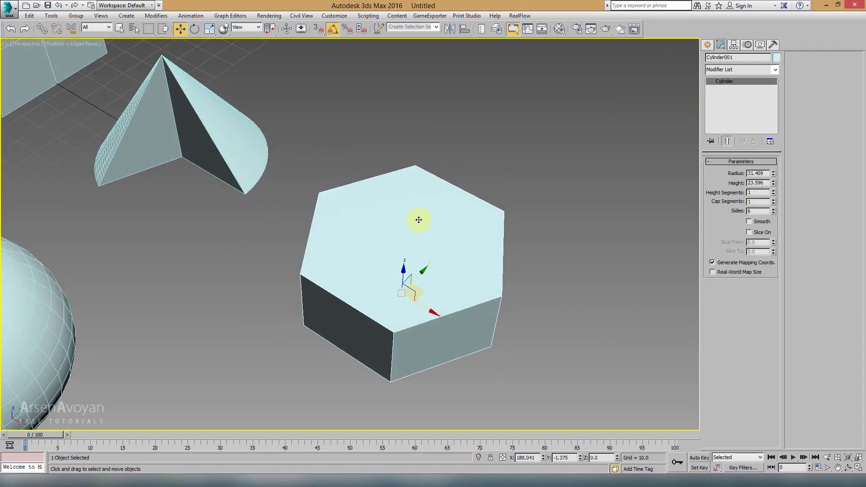
{"action": "mouse_move", "coordinate": [363, 220]}
{"action": "middle_mouse_down", "text": "alt"}
{"action": "mouse_move", "coordinate": [359, 228]}
{"action": "mouse_move", "coordinate": [400, 228]}
{"action": "mouse_move", "coordinate": [412, 241]}
{"action": "mouse_move", "coordinate": [368, 227]}
{"action": "middle_mouse_up", "text": "alt"}
In wireframe, raise the cylinder to 53 height segments and 30 cap segments
{"action": "key", "text": "F3"}
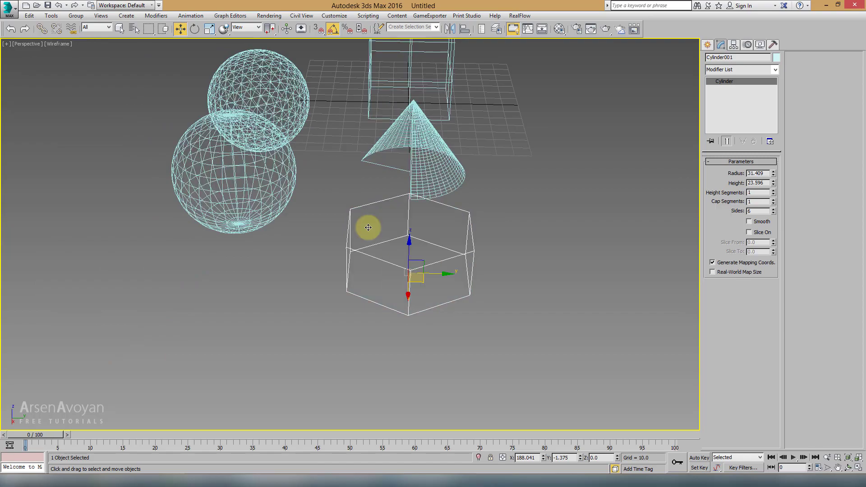
{"action": "mouse_move", "coordinate": [408, 255]}
{"action": "middle_mouse_down", "text": "alt"}
{"action": "mouse_move", "coordinate": [383, 248]}
{"action": "mouse_move", "coordinate": [421, 228]}
{"action": "mouse_move", "coordinate": [386, 276]}
{"action": "middle_mouse_up", "text": "alt"}
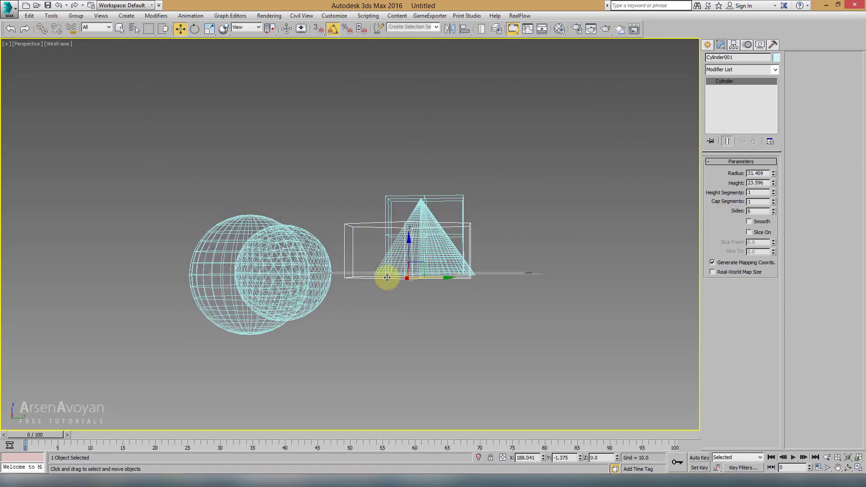
{"action": "mouse_move", "coordinate": [394, 246]}
{"action": "middle_mouse_down", "text": "alt"}
{"action": "mouse_move", "coordinate": [408, 259]}
{"action": "mouse_move", "coordinate": [378, 240]}
{"action": "mouse_move", "coordinate": [392, 248]}
{"action": "middle_mouse_up", "text": "alt"}
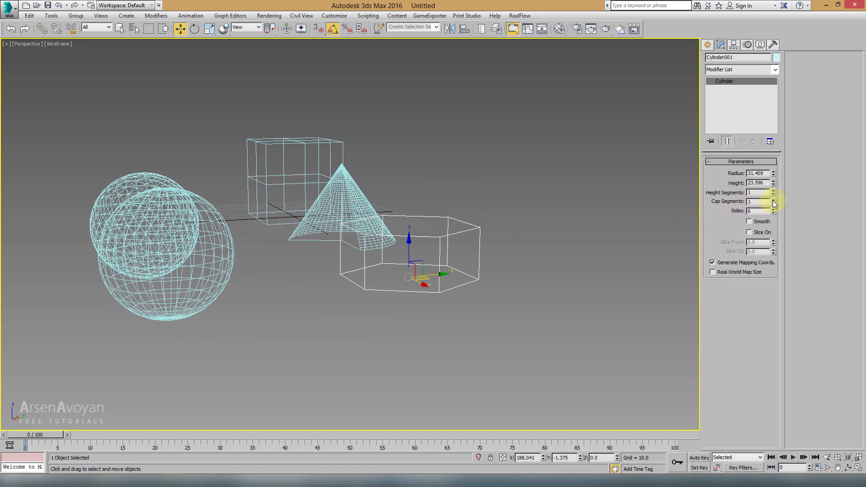
{"action": "left_click_drag", "start_coordinate": [772, 202], "coordinate": [772, 160]}
{"action": "scroll", "coordinate": [457, 254], "scroll_direction": "up", "scroll_amount": 3}
{"action": "scroll", "coordinate": [447, 255], "scroll_direction": "up", "scroll_amount": 5}
{"action": "middle_click_drag", "start_coordinate": [447, 255], "coordinate": [364, 192], "text": "alt"}
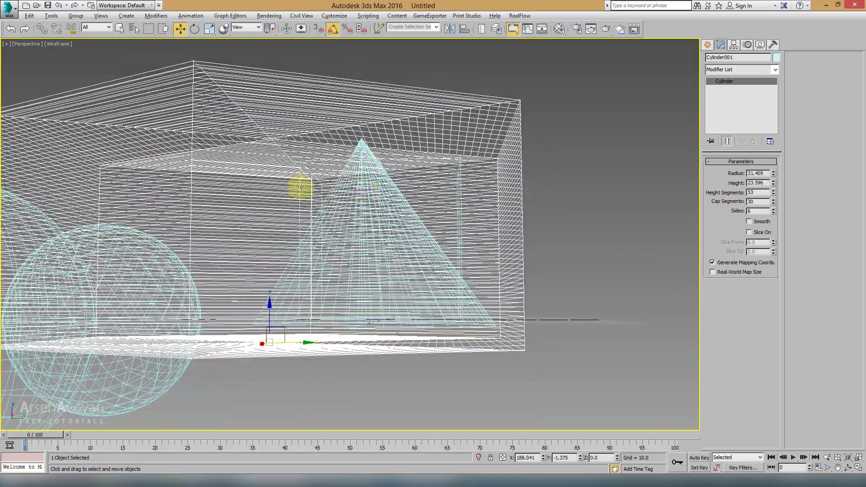
{"action": "middle_click_drag", "start_coordinate": [302, 187], "coordinate": [315, 193], "text": "alt"}
{"action": "scroll", "coordinate": [674, 199], "scroll_direction": "up", "scroll_amount": 2}
{"action": "scroll", "coordinate": [401, 225], "scroll_direction": "up", "scroll_amount": 2}
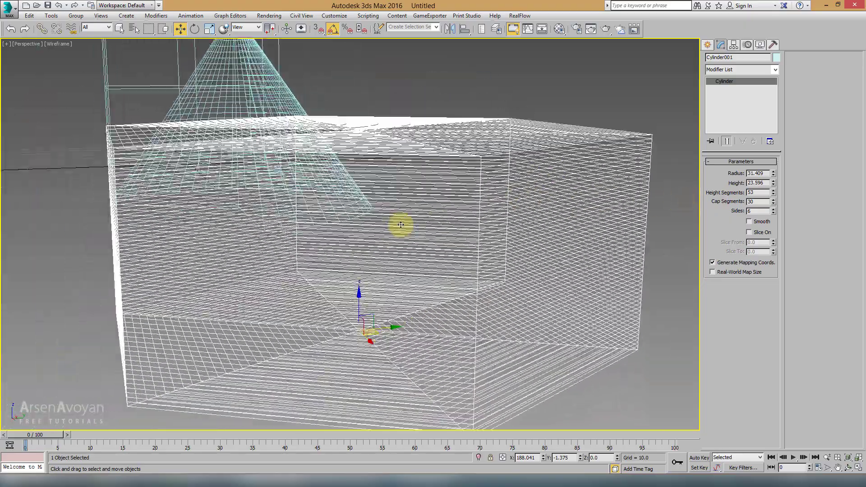
{"action": "scroll", "coordinate": [401, 224], "scroll_direction": "up", "scroll_amount": 2}
Inspect the dense cylinder in the four viewports, cancelling an accidental move
{"action": "key", "text": "alt+w"}
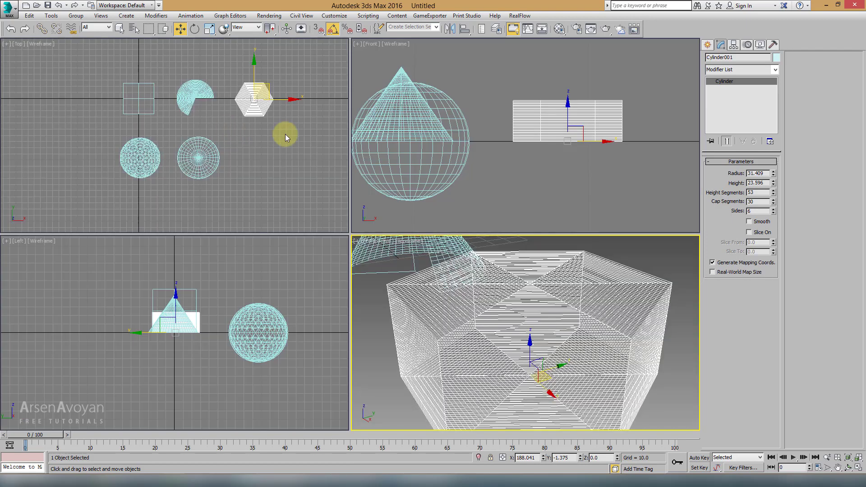
{"action": "middle_click_drag", "start_coordinate": [522, 134], "coordinate": [565, 131]}
{"action": "middle_click_drag", "start_coordinate": [189, 135], "coordinate": [195, 132]}
{"action": "middle_click_drag", "start_coordinate": [222, 277], "coordinate": [203, 297]}
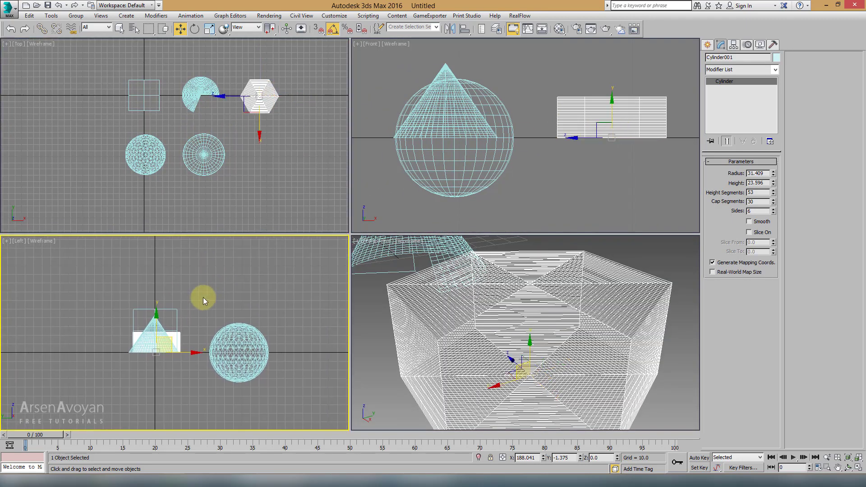
{"action": "middle_click", "coordinate": [242, 152]}
{"action": "scroll", "coordinate": [270, 112], "scroll_direction": "up", "scroll_amount": 3}
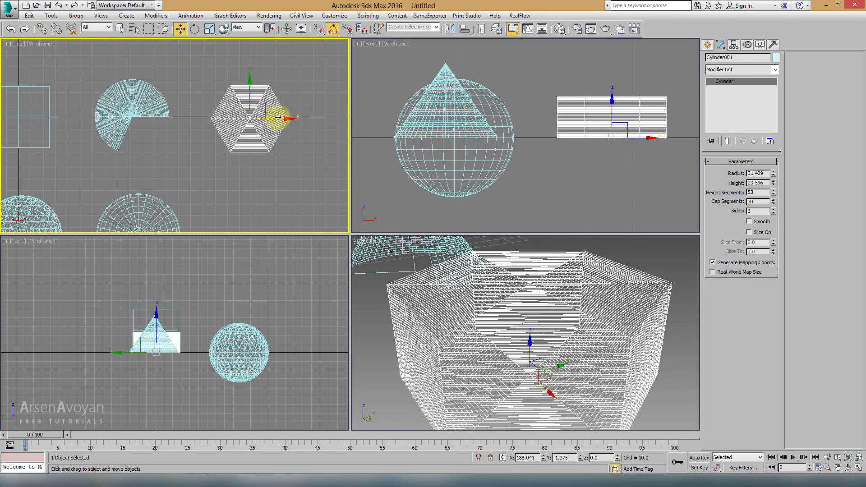
{"action": "left_click_drag", "start_coordinate": [292, 117], "coordinate": [283, 123]}
{"action": "right_click", "coordinate": [274, 130]}
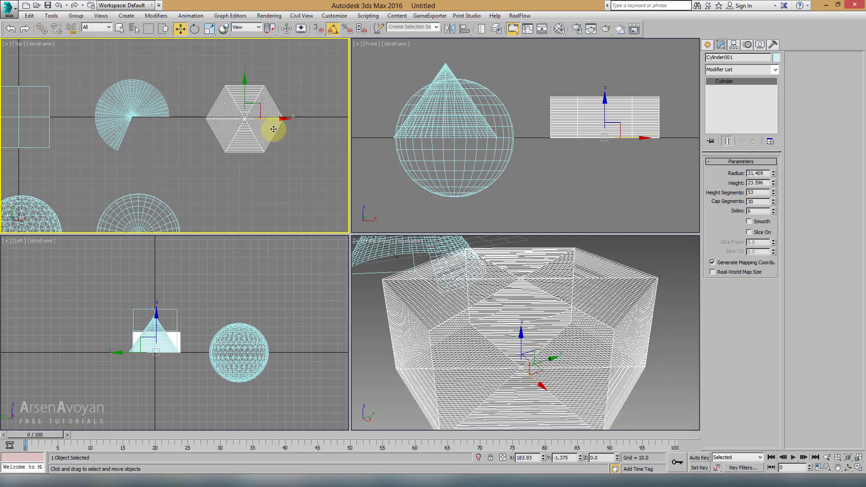
Maximize the Perspective view and return to shaded display with edges
{"action": "left_click", "coordinate": [482, 300]}
{"action": "key", "text": "alt+w"}
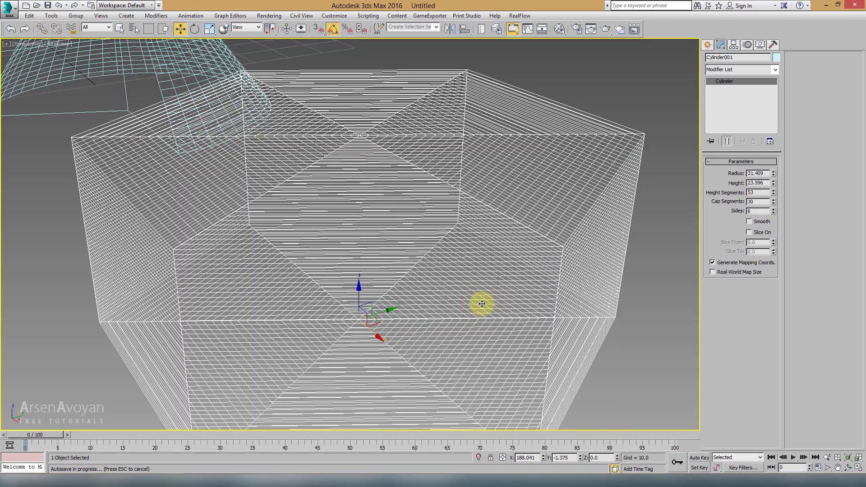
{"action": "scroll", "coordinate": [461, 180], "scroll_direction": "down", "scroll_amount": 3}
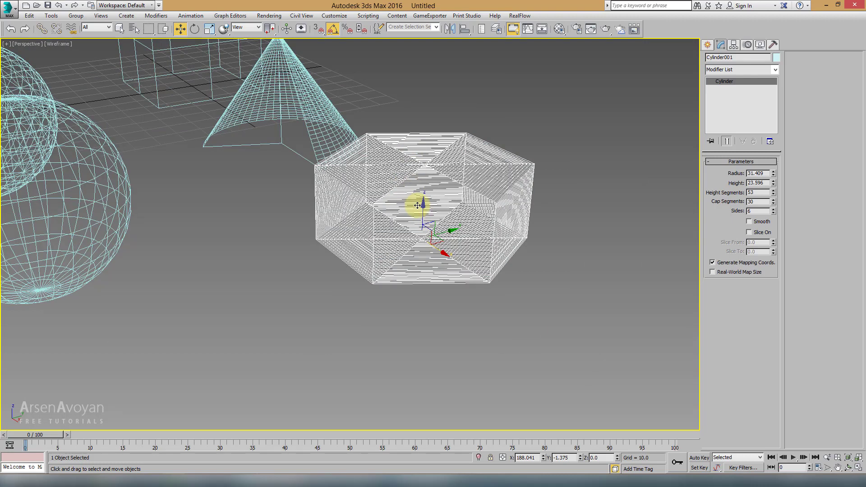
{"action": "key", "text": "F3"}
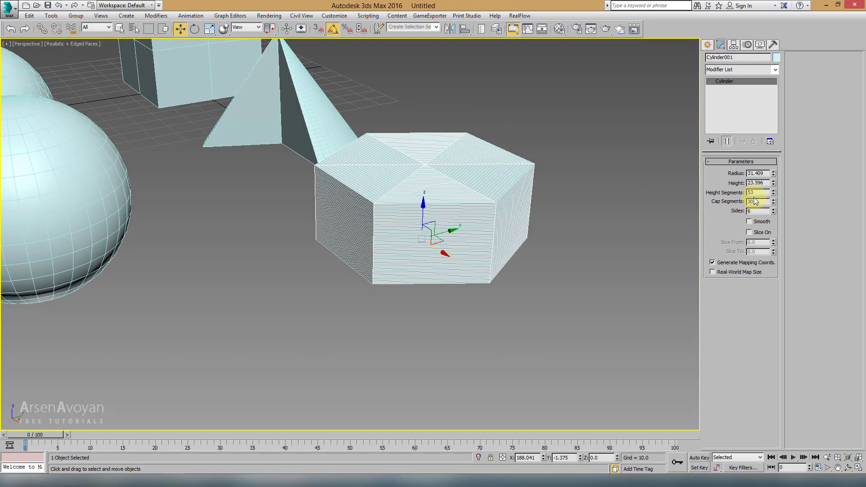
Reset height and cap segments to 1, set 32 sides, and turn Smooth on
{"action": "right_click", "coordinate": [774, 192]}
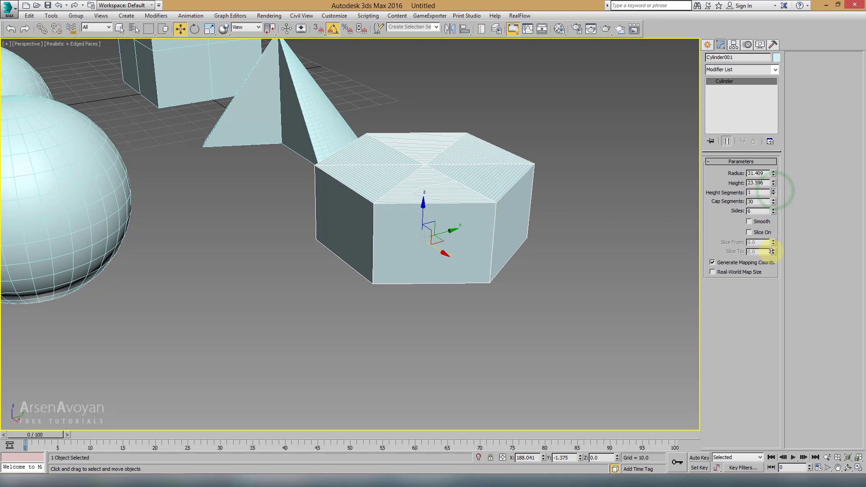
{"action": "right_click", "coordinate": [773, 203]}
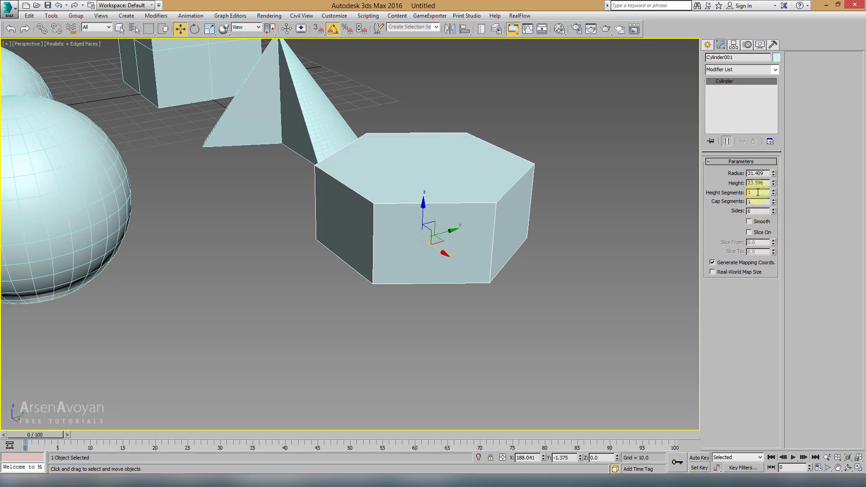
{"action": "double_click", "coordinate": [760, 212]}
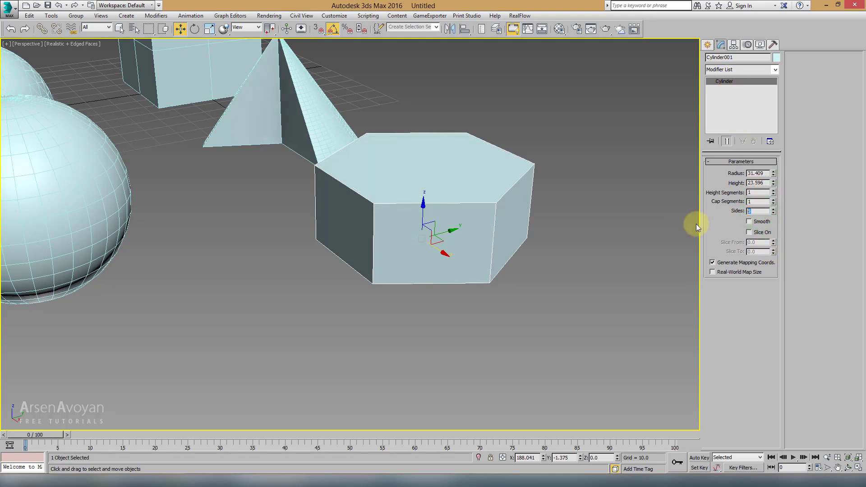
{"action": "type", "text": "32"}
{"action": "key", "text": "Return"}
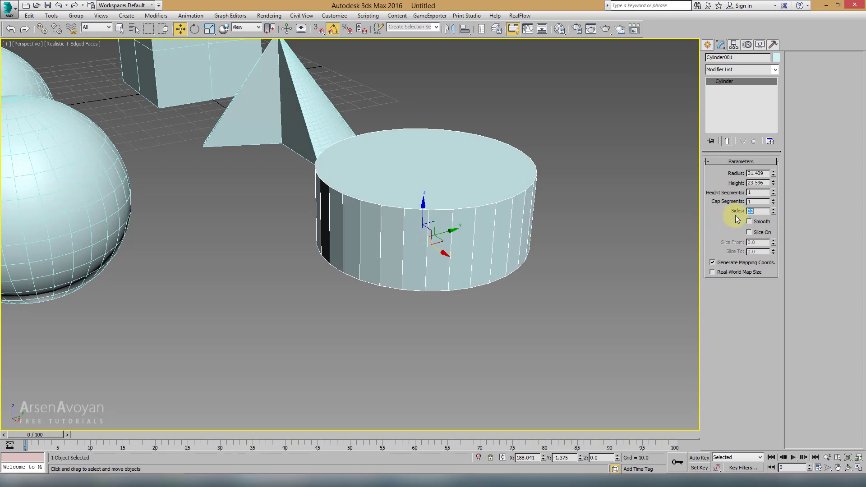
{"action": "left_click", "coordinate": [750, 222]}
Deselect the cylinder and maximize the Top viewport
{"action": "left_click", "coordinate": [514, 322]}
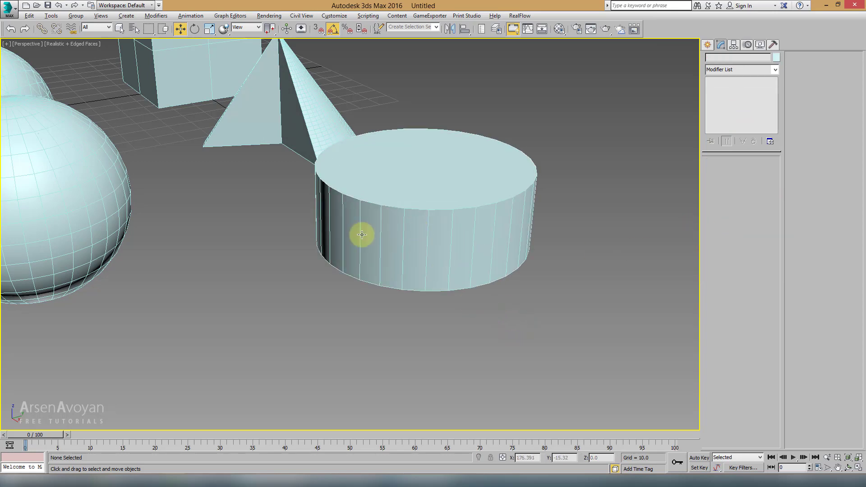
{"action": "scroll", "coordinate": [363, 234], "scroll_direction": "down", "scroll_amount": 5}
{"action": "key", "text": "alt+w"}
{"action": "left_click", "coordinate": [238, 176]}
{"action": "key", "text": "alt+w"}
Draw a new tube in the Top view beside the lower spheres
{"action": "scroll", "coordinate": [252, 170], "scroll_direction": "down", "scroll_amount": 5}
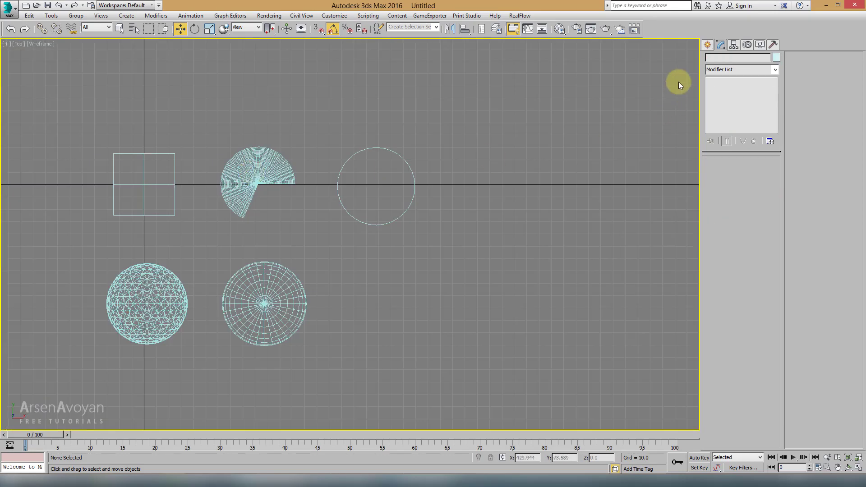
{"action": "left_click", "coordinate": [707, 46]}
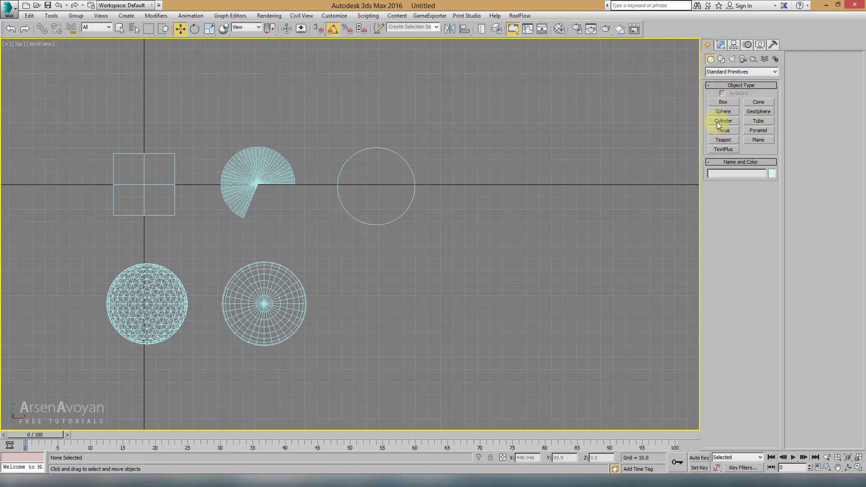
{"action": "left_click", "coordinate": [760, 121]}
{"action": "middle_click_drag", "start_coordinate": [380, 248], "coordinate": [379, 196]}
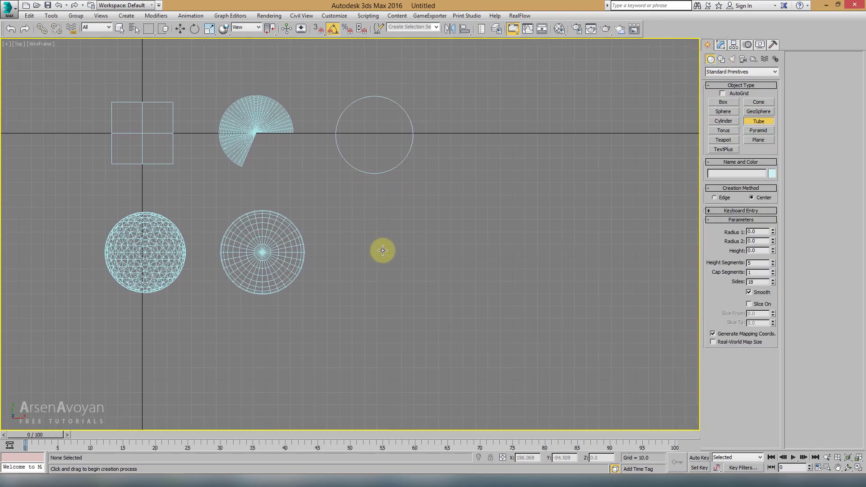
{"action": "left_click_drag", "start_coordinate": [379, 252], "coordinate": [394, 282]}
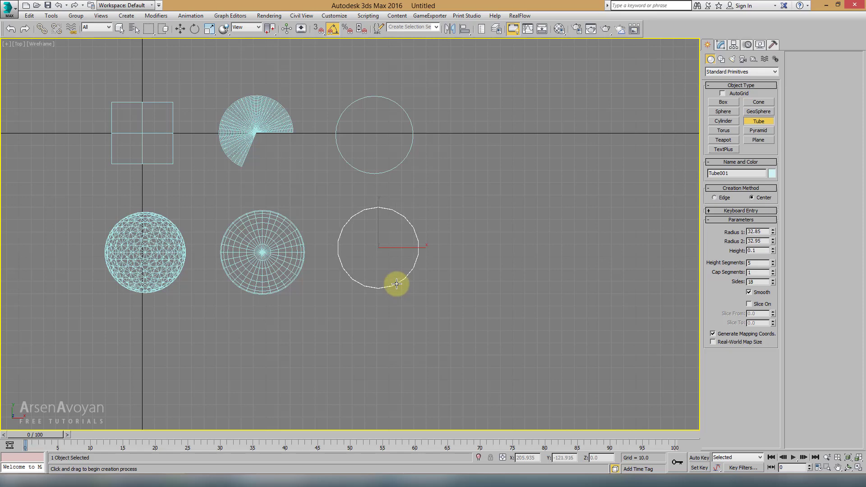
{"action": "left_click_drag", "start_coordinate": [397, 287], "coordinate": [396, 282]}
{"action": "left_click", "coordinate": [397, 274]}
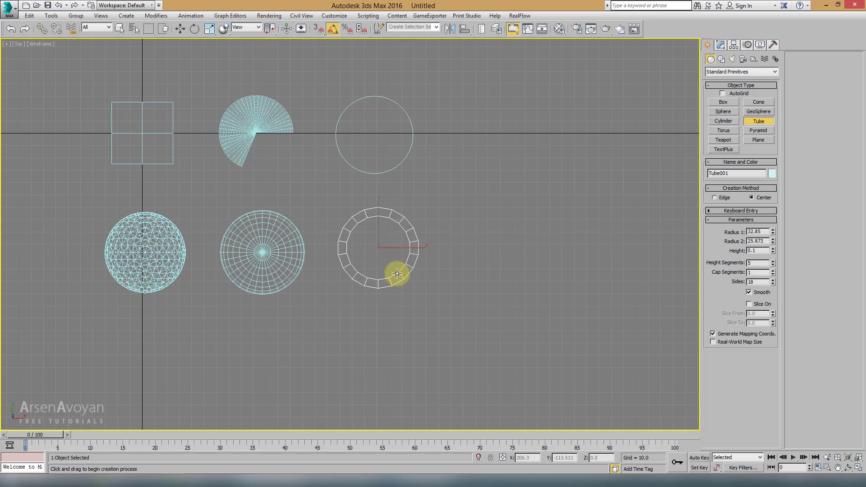
{"action": "left_click", "coordinate": [396, 240]}
Exit tube creation, maximize Perspective and frame the new tube
{"action": "key", "text": "w"}
{"action": "key", "text": "alt+w"}
{"action": "right_click", "coordinate": [498, 332]}
{"action": "key", "text": "alt+w"}
{"action": "key", "text": "z"}
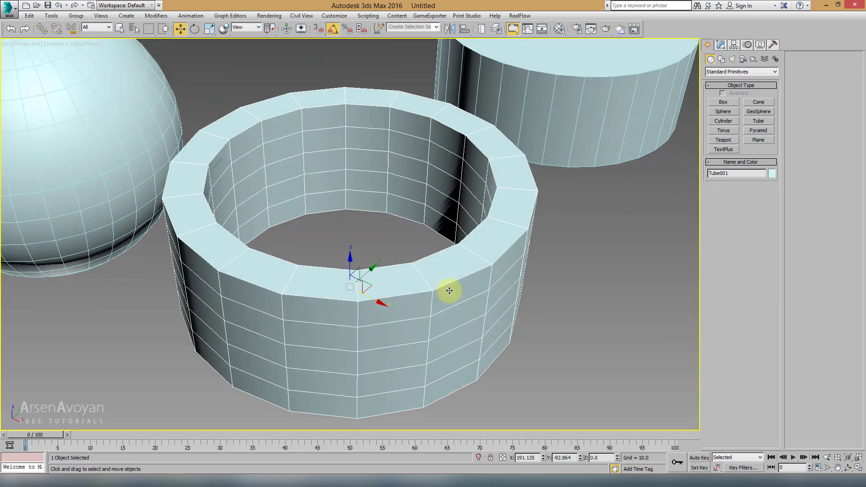
{"action": "scroll", "coordinate": [448, 251], "scroll_direction": "down", "scroll_amount": 3}
{"action": "scroll", "coordinate": [472, 265], "scroll_direction": "up", "scroll_amount": 3}
{"action": "mouse_move", "coordinate": [456, 265]}
{"action": "middle_mouse_down", "text": "alt"}
{"action": "mouse_move", "coordinate": [472, 266]}
{"action": "mouse_move", "coordinate": [478, 243]}
{"action": "middle_mouse_up", "text": "alt"}
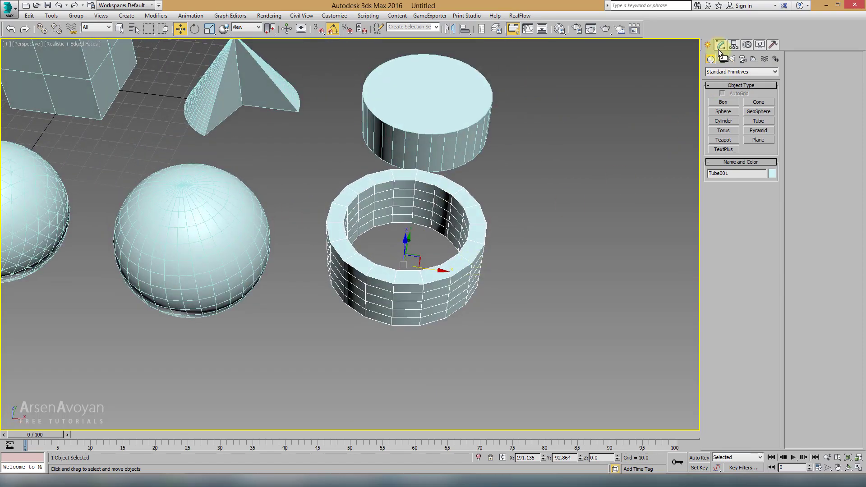
Toggle the tube's Smooth setting off and back on, with edged faces shown
{"action": "left_click", "coordinate": [721, 45]}
{"action": "mouse_move", "coordinate": [586, 136]}
{"action": "middle_mouse_down", "text": "alt"}
{"action": "mouse_move", "coordinate": [512, 180]}
{"action": "mouse_move", "coordinate": [576, 174]}
{"action": "mouse_move", "coordinate": [548, 177]}
{"action": "mouse_move", "coordinate": [549, 156]}
{"action": "mouse_move", "coordinate": [522, 170]}
{"action": "mouse_move", "coordinate": [643, 158]}
{"action": "mouse_move", "coordinate": [536, 177]}
{"action": "middle_mouse_up", "text": "alt"}
{"action": "scroll", "coordinate": [384, 269], "scroll_direction": "up", "scroll_amount": 3}
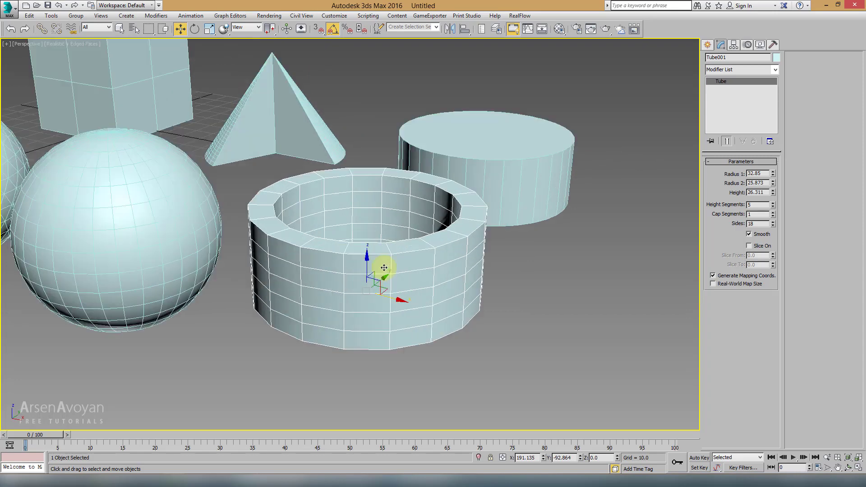
{"action": "left_click", "coordinate": [757, 236]}
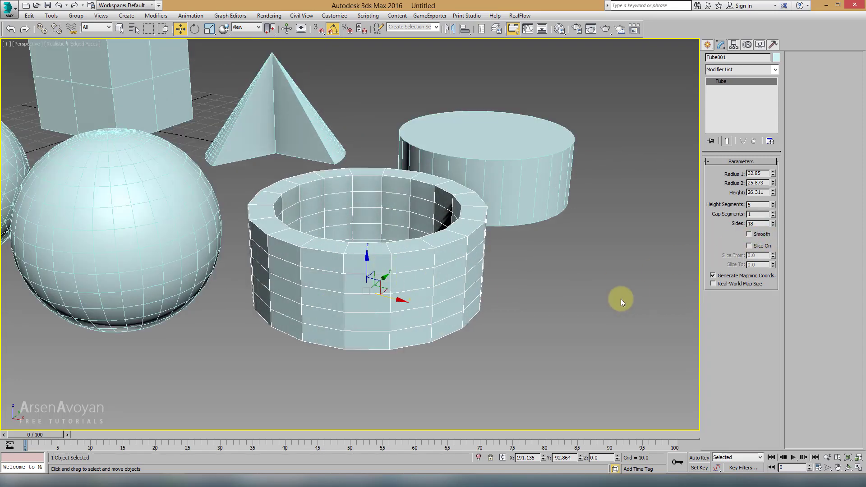
{"action": "key", "text": "F4"}
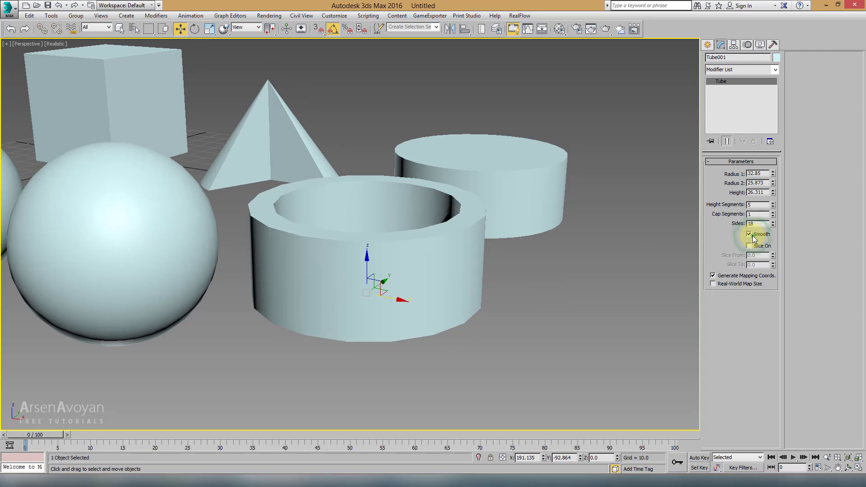
{"action": "left_click", "coordinate": [752, 235]}
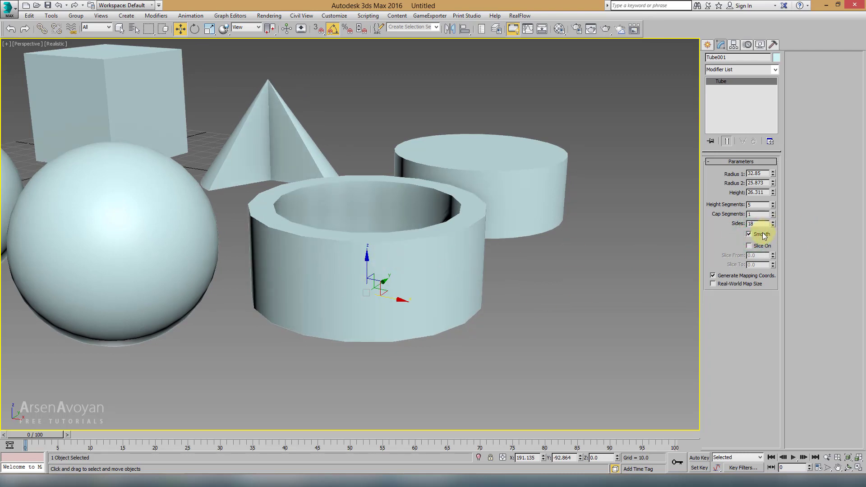
{"action": "middle_click_drag", "start_coordinate": [557, 195], "coordinate": [561, 200], "text": "alt"}
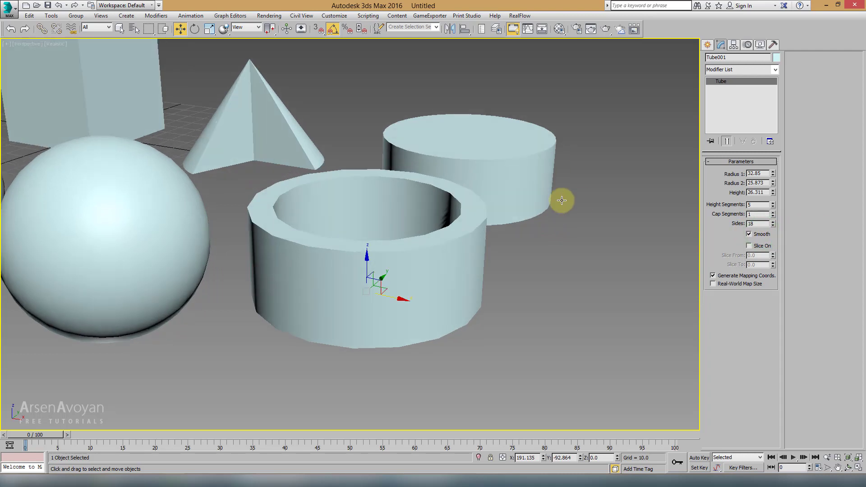
{"action": "key", "text": "F4"}
Set the tube's height to 33.415 with radii 3.942 and 28.719
{"action": "mouse_move", "coordinate": [773, 192]}
{"action": "left_mouse_down"}
{"action": "mouse_move", "coordinate": [772, 167]}
{"action": "mouse_move", "coordinate": [764, 214]}
{"action": "left_mouse_up"}
{"action": "left_click", "coordinate": [773, 183]}
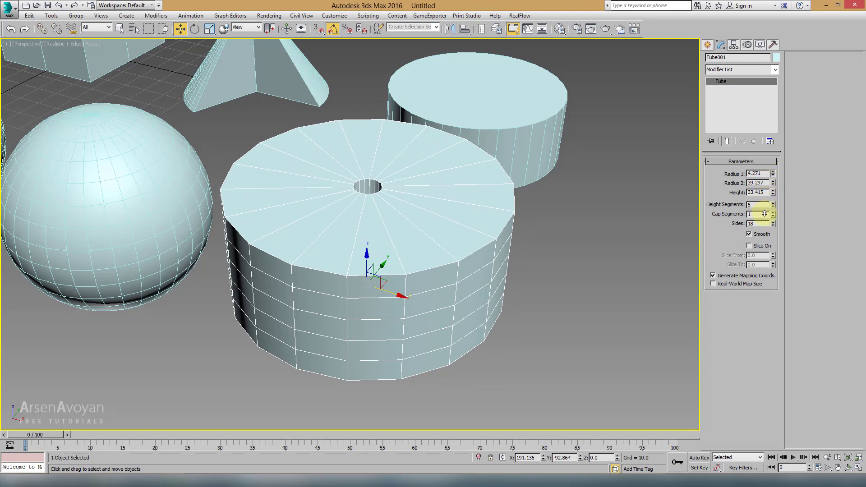
{"action": "left_click_drag", "start_coordinate": [773, 184], "coordinate": [770, 218]}
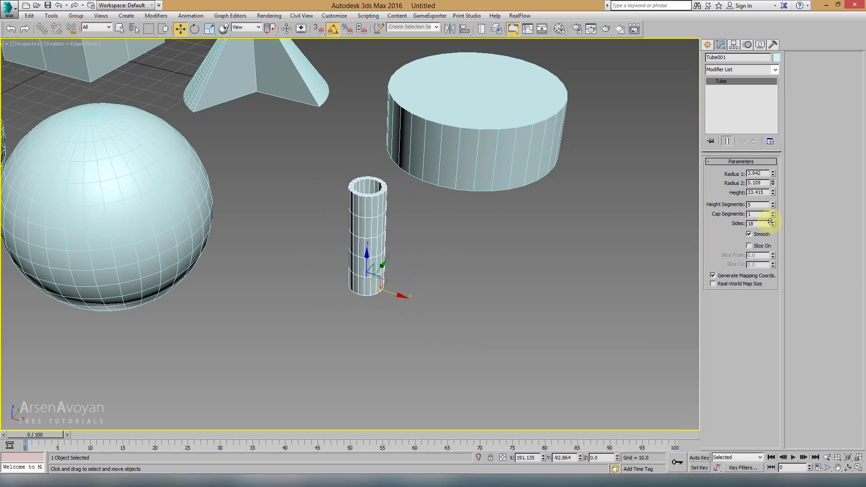
{"action": "scroll", "coordinate": [316, 195], "scroll_direction": "up", "scroll_amount": 5}
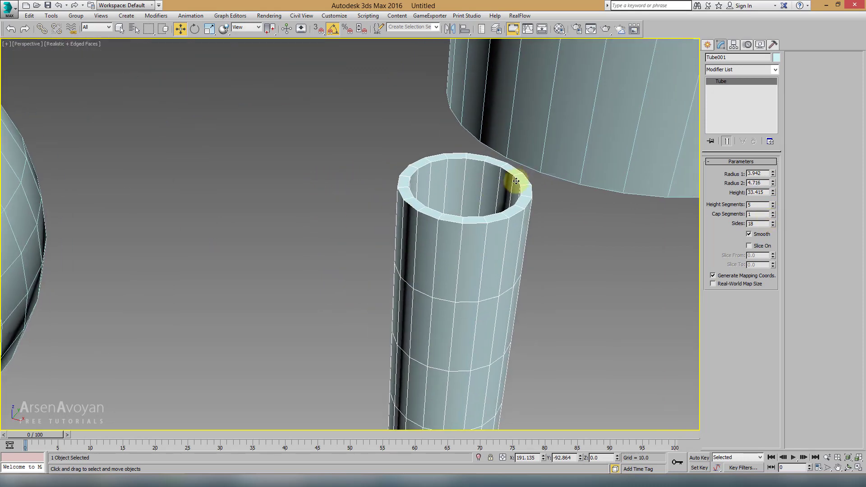
{"action": "scroll", "coordinate": [518, 183], "scroll_direction": "down", "scroll_amount": 4}
{"action": "scroll", "coordinate": [436, 188], "scroll_direction": "down", "scroll_amount": 1}
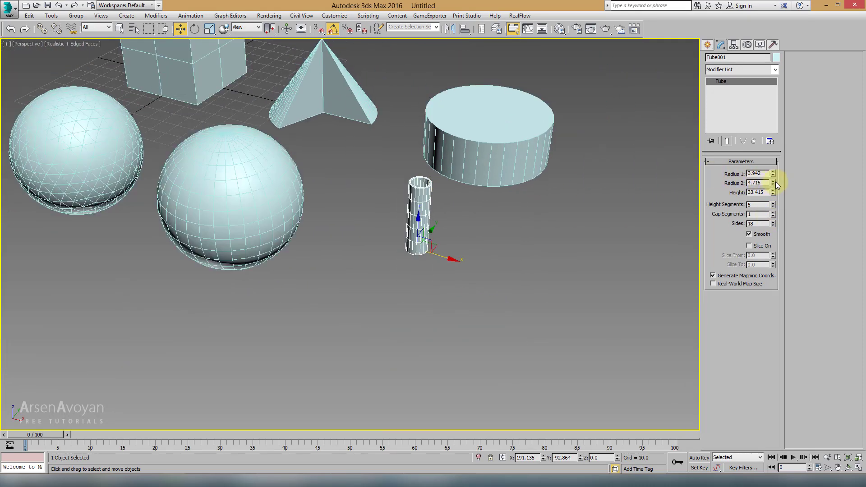
{"action": "left_click_drag", "start_coordinate": [775, 182], "coordinate": [689, 424]}
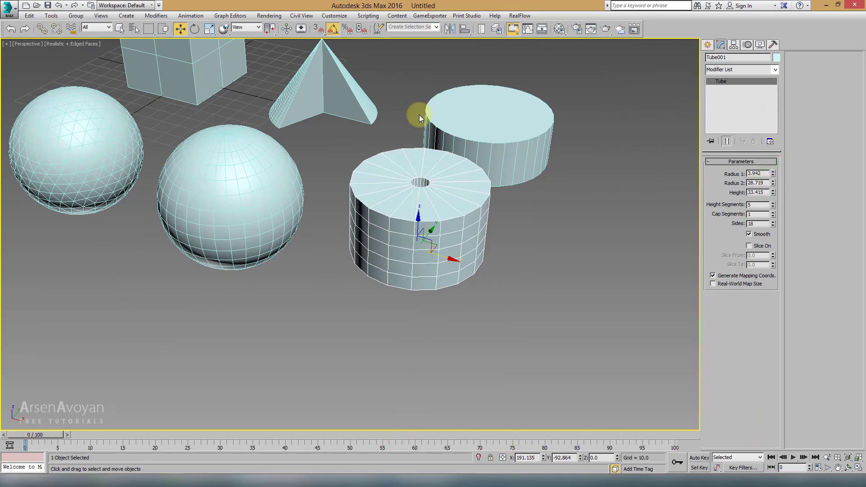
{"action": "scroll", "coordinate": [440, 203], "scroll_direction": "up", "scroll_amount": 2}
{"action": "scroll", "coordinate": [440, 203], "scroll_direction": "up", "scroll_amount": 2}
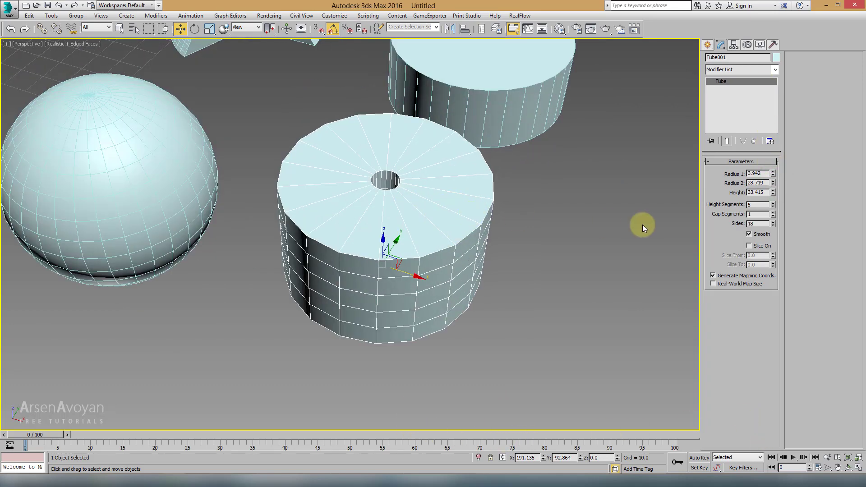
Turn Slice On with Slice From 223 and widen Radius 1 to 16.714
{"action": "left_click", "coordinate": [749, 246]}
{"action": "mouse_move", "coordinate": [773, 255]}
{"action": "left_mouse_down"}
{"action": "mouse_move", "coordinate": [756, 155]}
{"action": "mouse_move", "coordinate": [756, 68]}
{"action": "left_mouse_up"}
{"action": "mouse_move", "coordinate": [451, 216]}
{"action": "middle_mouse_down", "text": "alt"}
{"action": "mouse_move", "coordinate": [551, 206]}
{"action": "mouse_move", "coordinate": [753, 235]}
{"action": "middle_mouse_up", "text": "alt"}
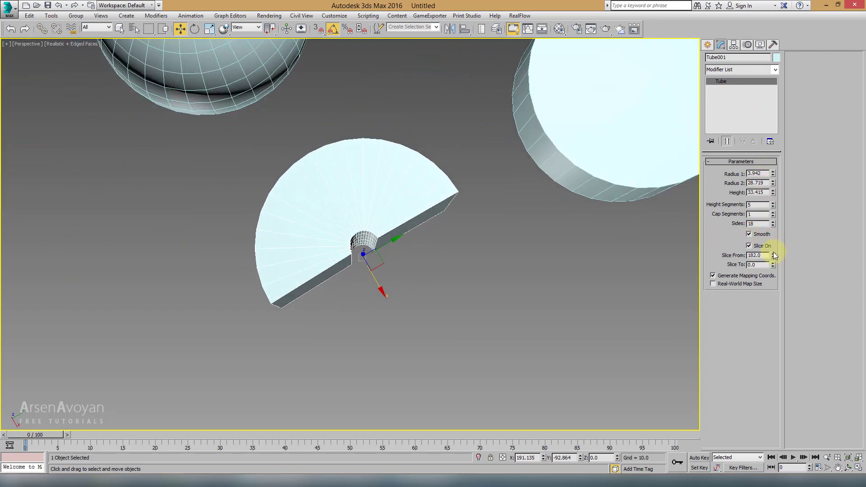
{"action": "left_click_drag", "start_coordinate": [773, 255], "coordinate": [767, 212]}
{"action": "left_click_drag", "start_coordinate": [770, 178], "coordinate": [744, 4]}
Orbit to view the tube walls, then switch to four viewports with Top active
{"action": "mouse_move", "coordinate": [491, 152]}
{"action": "middle_mouse_down", "text": "alt"}
{"action": "mouse_move", "coordinate": [459, 93]}
{"action": "mouse_move", "coordinate": [486, 114]}
{"action": "middle_mouse_up", "text": "alt"}
{"action": "middle_click_drag", "start_coordinate": [496, 174], "coordinate": [485, 203], "text": "alt"}
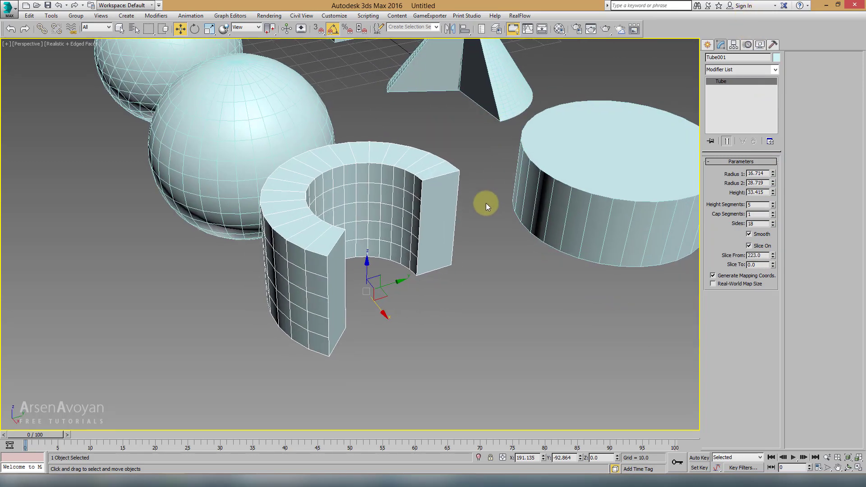
{"action": "key", "text": "alt+w"}
{"action": "right_click", "coordinate": [280, 127]}
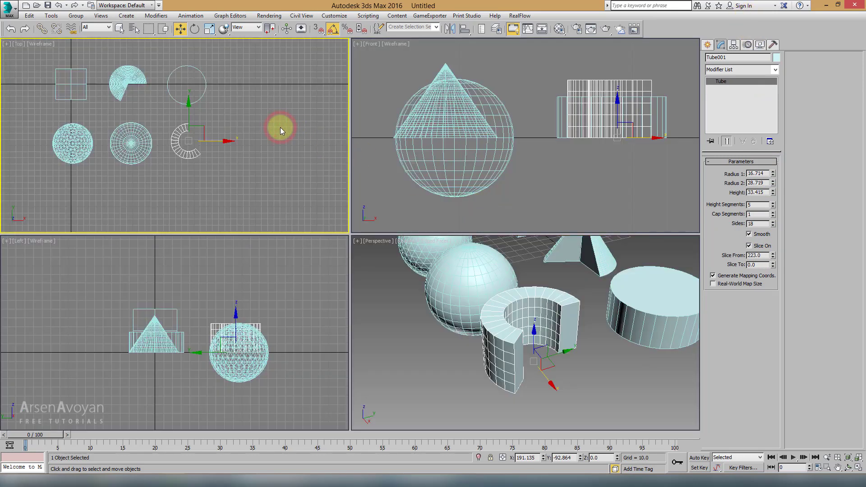
Start a torus in the Top view, then cancel the unfinished one
{"action": "left_click", "coordinate": [707, 45]}
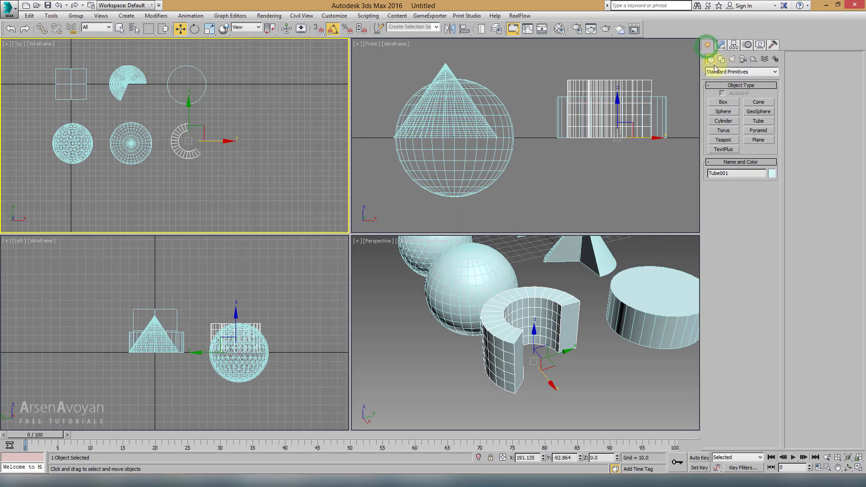
{"action": "left_click", "coordinate": [724, 130]}
{"action": "middle_click_drag", "start_coordinate": [96, 210], "coordinate": [178, 174]}
{"action": "left_click_drag", "start_coordinate": [154, 172], "coordinate": [158, 193]}
{"action": "right_click", "coordinate": [481, 339]}
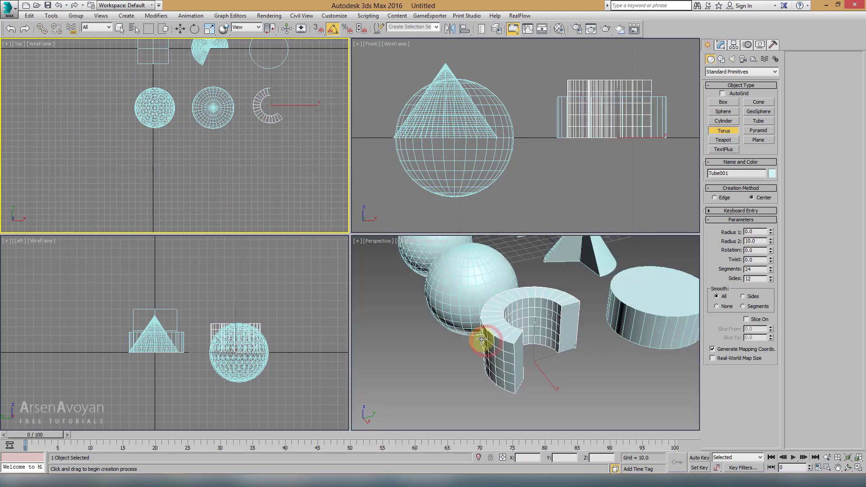
Draw a torus with radii 31.098 and 8.088 below the left sphere
{"action": "left_click_drag", "start_coordinate": [152, 169], "coordinate": [166, 192]}
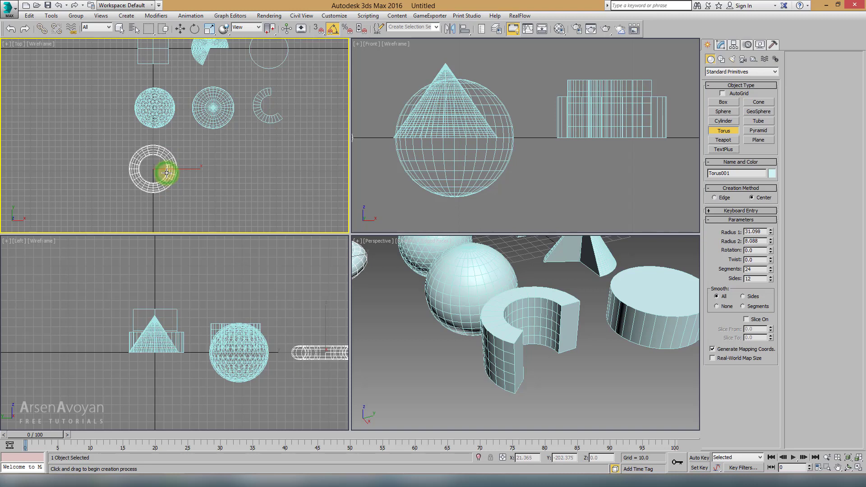
{"action": "left_click", "coordinate": [168, 177]}
{"action": "key", "text": "w"}
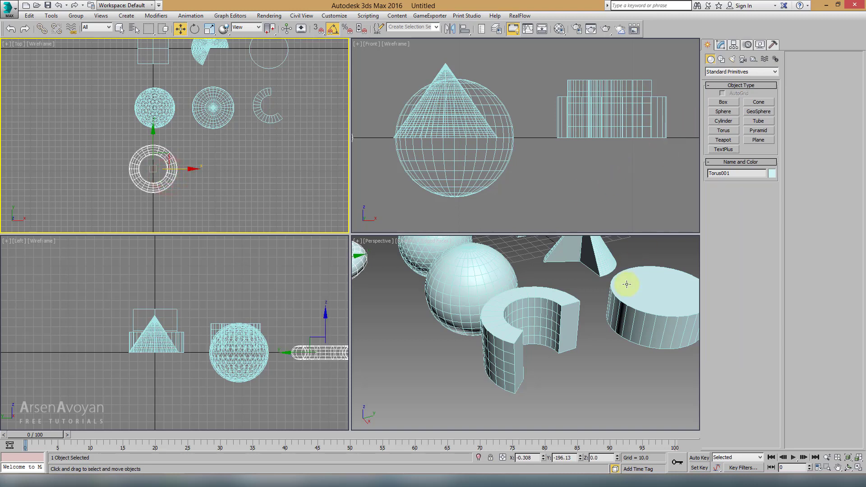
{"action": "left_click", "coordinate": [720, 45]}
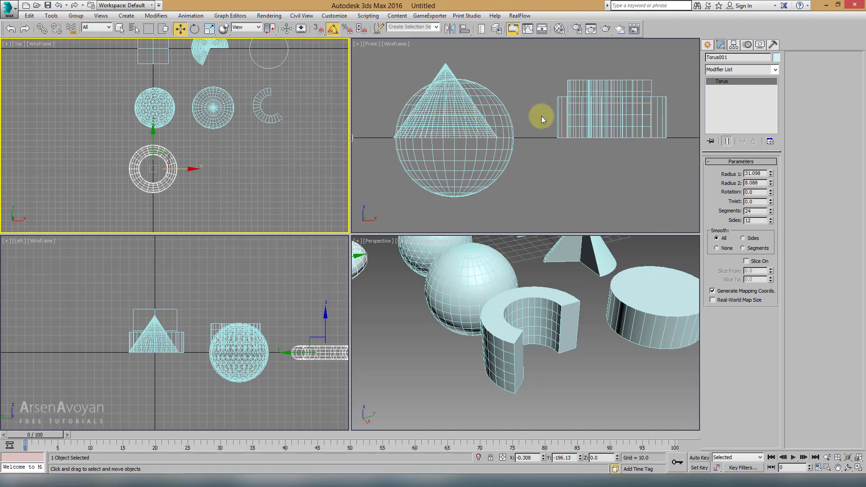
Switch between Create and Modify panels, reselecting the torus to view its parameters
{"action": "left_click", "coordinate": [707, 46]}
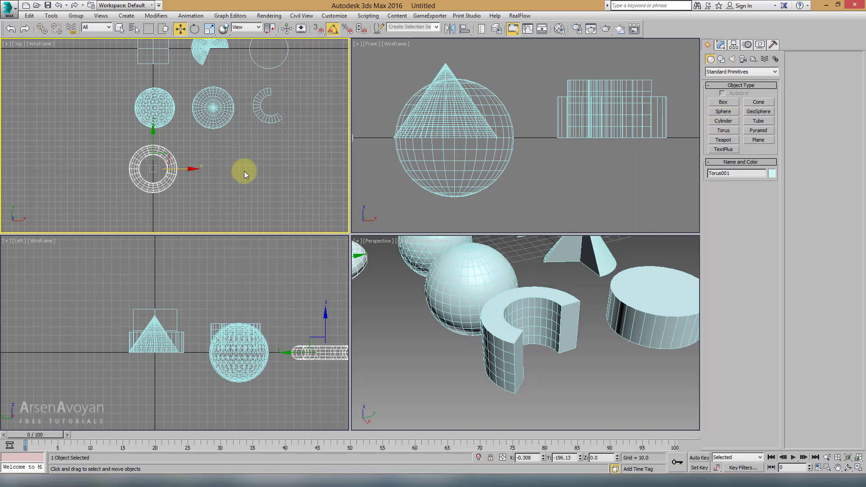
{"action": "left_click", "coordinate": [720, 45]}
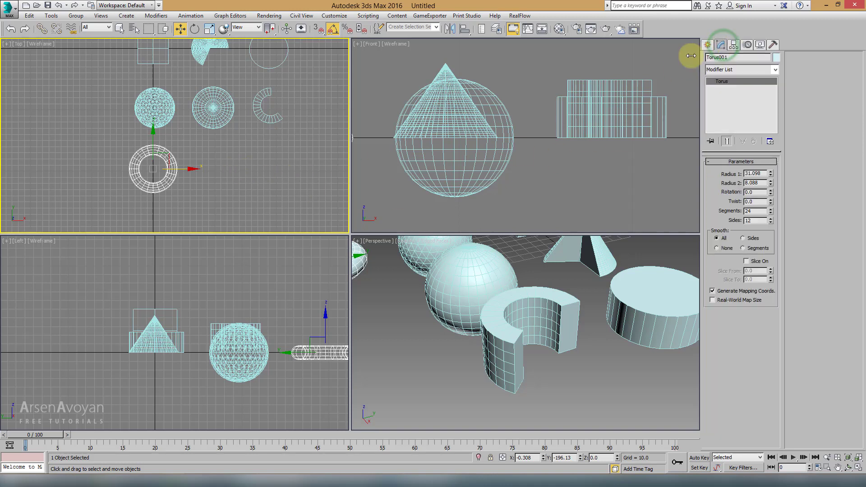
{"action": "left_click", "coordinate": [176, 156]}
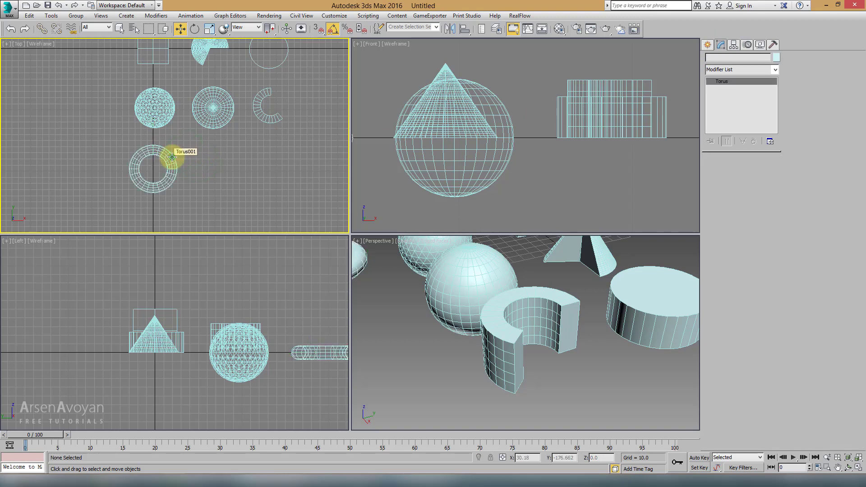
{"action": "left_click", "coordinate": [172, 157]}
{"action": "left_click", "coordinate": [176, 156]}
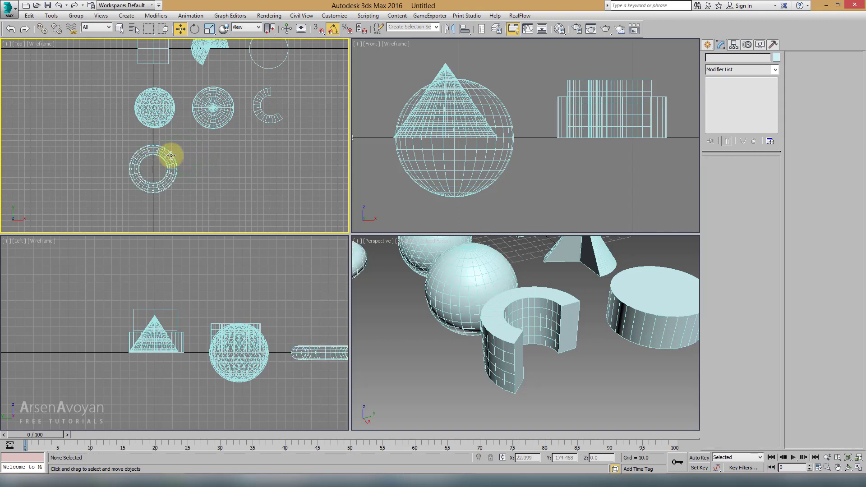
{"action": "left_click", "coordinate": [165, 157]}
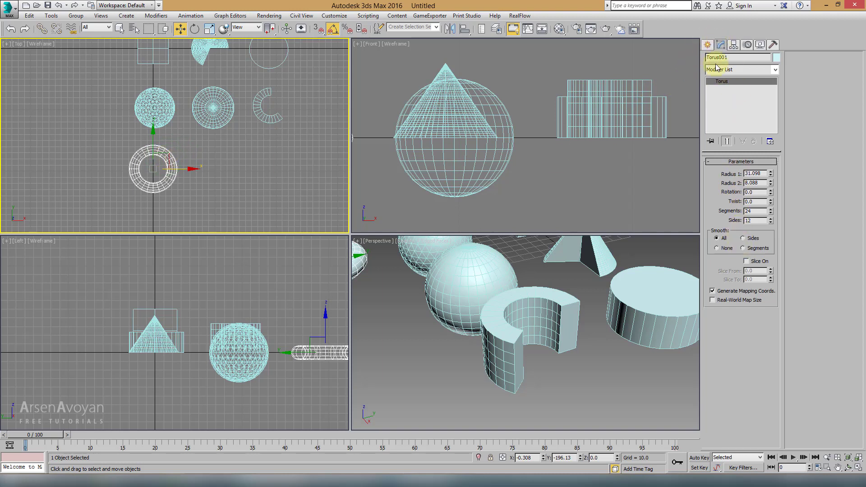
{"action": "left_click", "coordinate": [707, 45]}
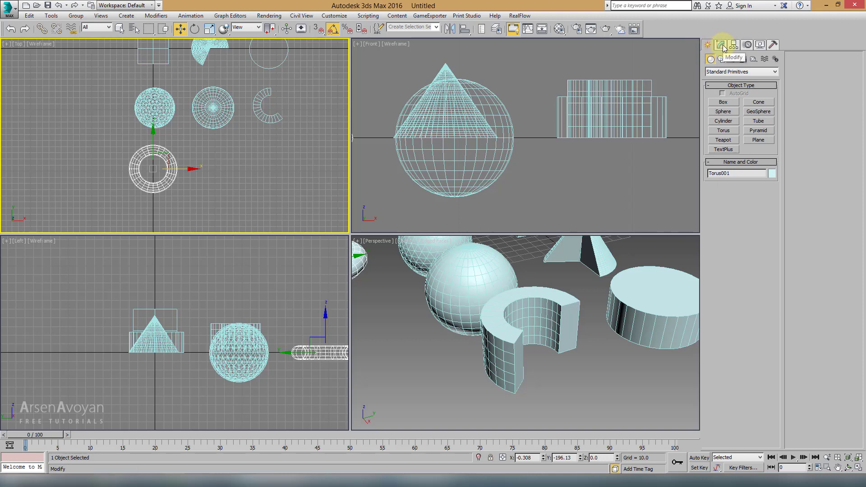
{"action": "left_click", "coordinate": [721, 45]}
Shrink the torus Radius 1 to 36.652 and set its segments to 32
{"action": "key", "text": "alt+w"}
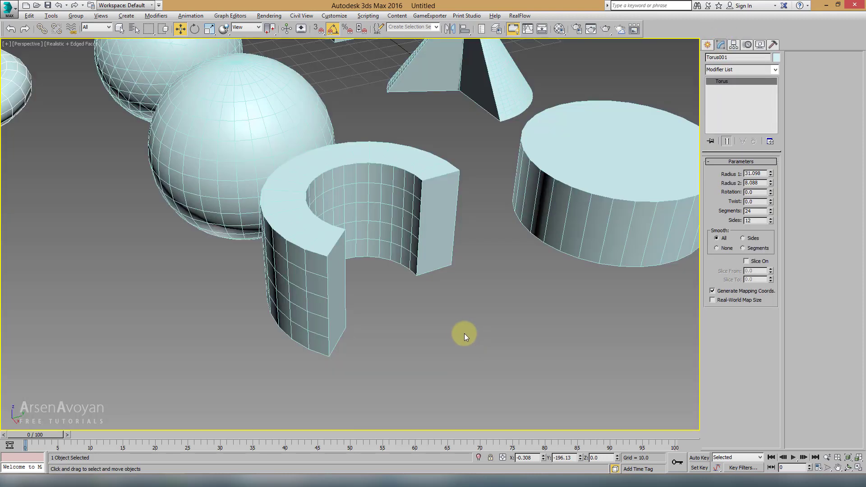
{"action": "key", "text": "z"}
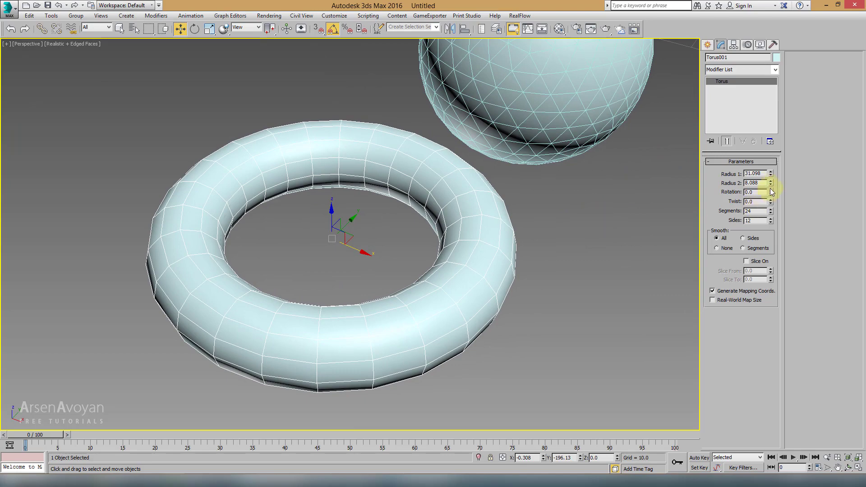
{"action": "mouse_move", "coordinate": [771, 176]}
{"action": "left_mouse_down"}
{"action": "mouse_move", "coordinate": [765, 182]}
{"action": "mouse_move", "coordinate": [761, 147]}
{"action": "mouse_move", "coordinate": [724, 170]}
{"action": "left_mouse_up"}
{"action": "middle_click_drag", "start_coordinate": [499, 216], "coordinate": [711, 211], "text": "alt"}
{"action": "mouse_move", "coordinate": [771, 176]}
{"action": "left_mouse_down"}
{"action": "mouse_move", "coordinate": [761, 215]}
{"action": "mouse_move", "coordinate": [759, 126]}
{"action": "mouse_move", "coordinate": [757, 193]}
{"action": "mouse_move", "coordinate": [757, 154]}
{"action": "mouse_move", "coordinate": [756, 178]}
{"action": "left_mouse_up"}
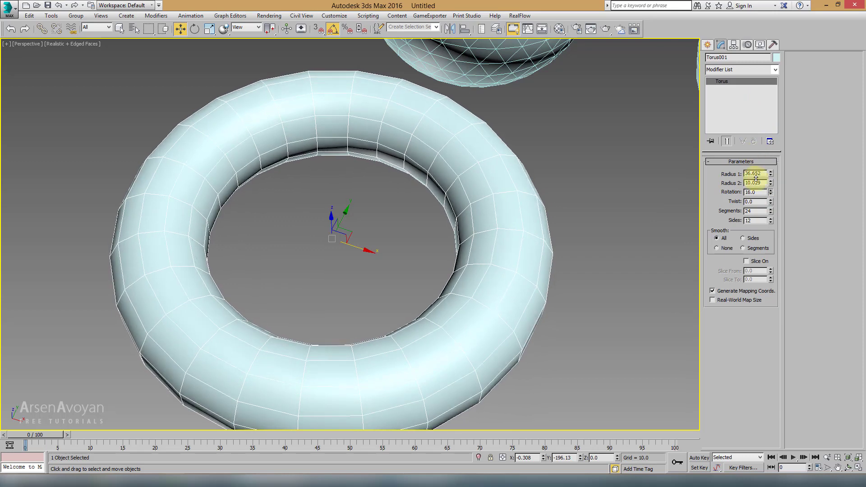
{"action": "double_click", "coordinate": [757, 211]}
{"action": "type", "text": "3"}
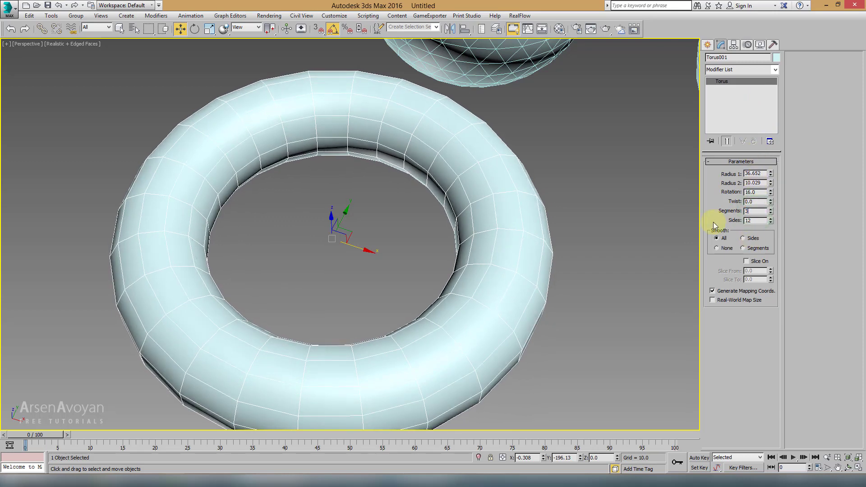
{"action": "type", "text": "2"}
{"action": "key", "text": "Return"}
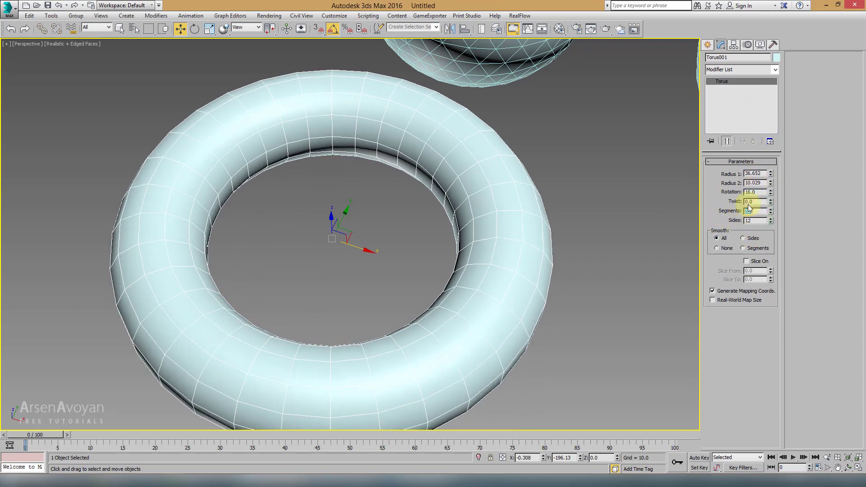
Raise the torus Rotation through 33.5 to 69 and turn Edged Faces back on
{"action": "key", "text": "F4"}
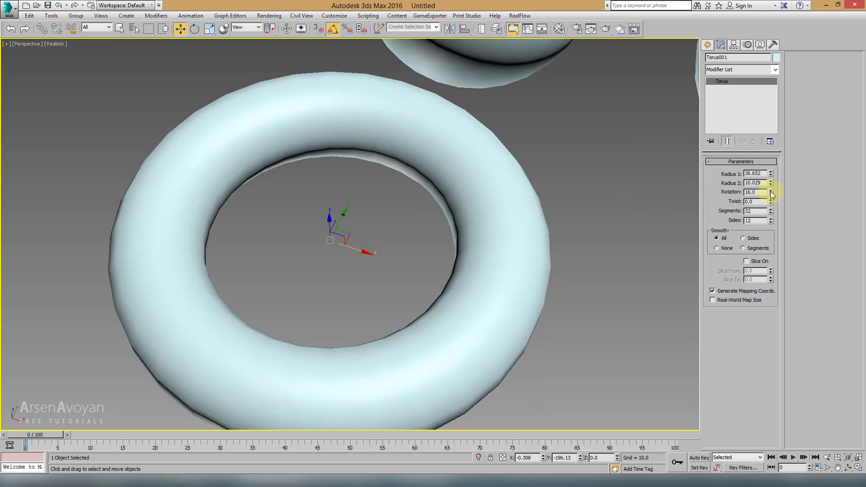
{"action": "scroll", "coordinate": [628, 203], "scroll_direction": "down", "scroll_amount": 5}
{"action": "left_click_drag", "start_coordinate": [771, 195], "coordinate": [760, 172]}
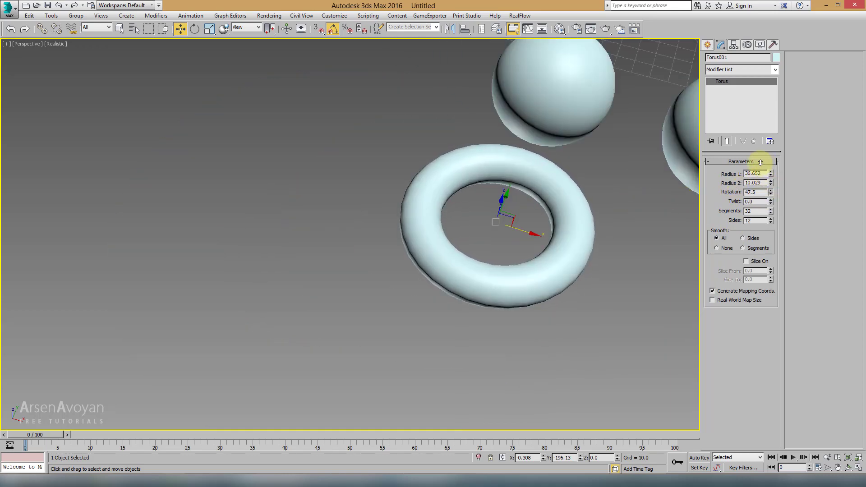
{"action": "left_click_drag", "start_coordinate": [759, 172], "coordinate": [763, 136]}
{"action": "scroll", "coordinate": [507, 192], "scroll_direction": "up", "scroll_amount": 4}
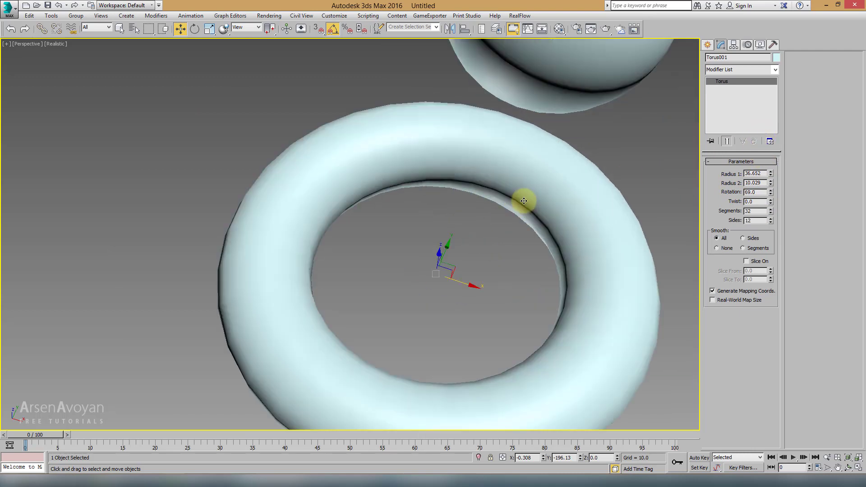
{"action": "middle_click_drag", "start_coordinate": [512, 187], "coordinate": [505, 199]}
{"action": "scroll", "coordinate": [505, 200], "scroll_direction": "down", "scroll_amount": 3}
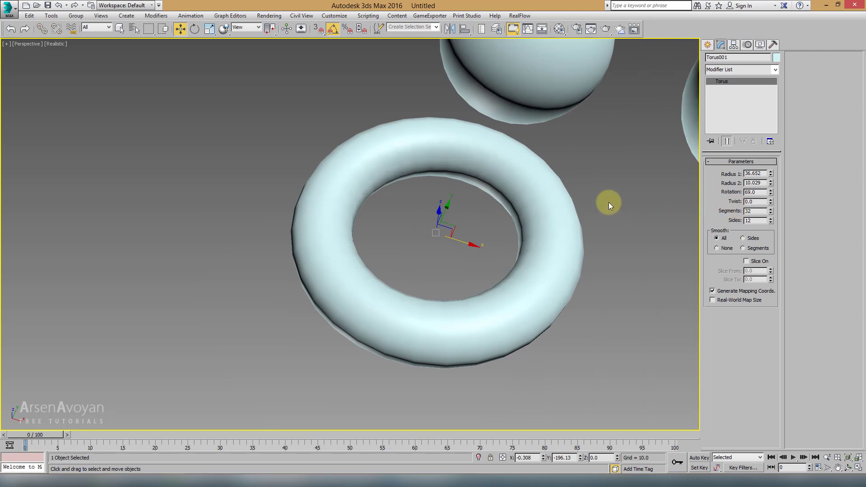
{"action": "key", "text": "F4"}
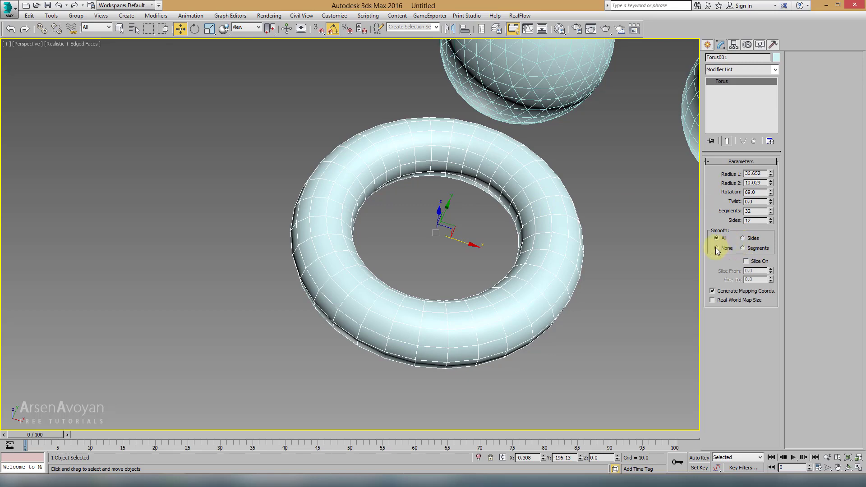
Turn off smoothing on the sphere and hide the edged faces
{"action": "scroll", "coordinate": [608, 242], "scroll_direction": "up", "scroll_amount": 4}
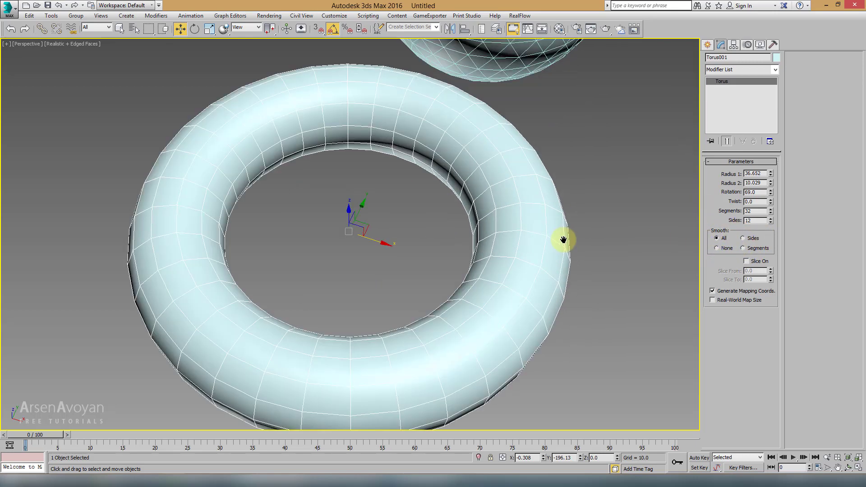
{"action": "scroll", "coordinate": [564, 167], "scroll_direction": "down", "scroll_amount": 3}
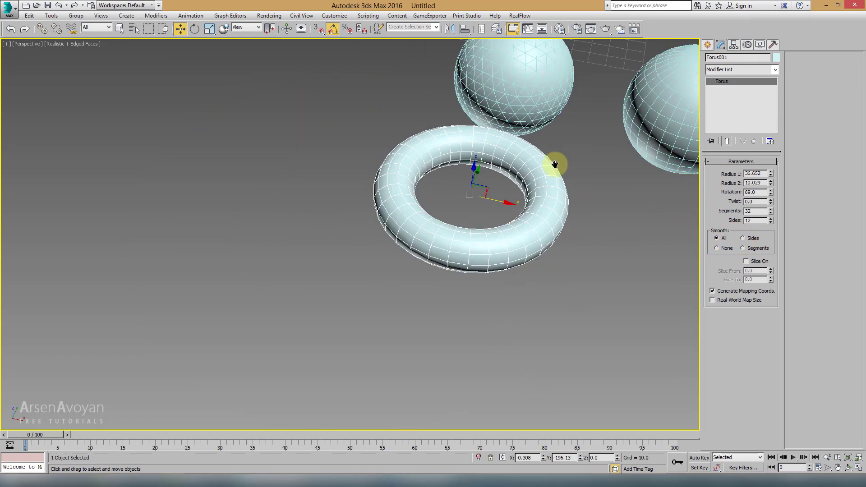
{"action": "scroll", "coordinate": [560, 164], "scroll_direction": "up", "scroll_amount": 2}
{"action": "left_click", "coordinate": [548, 185]}
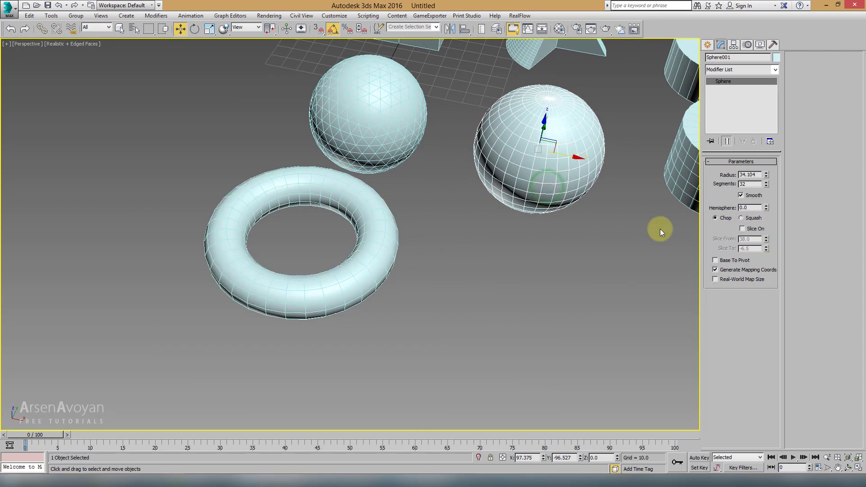
{"action": "left_click", "coordinate": [741, 195]}
{"action": "middle_click_drag", "start_coordinate": [602, 249], "coordinate": [601, 250]}
{"action": "key", "text": "F4"}
{"action": "scroll", "coordinate": [547, 255], "scroll_direction": "up", "scroll_amount": 2}
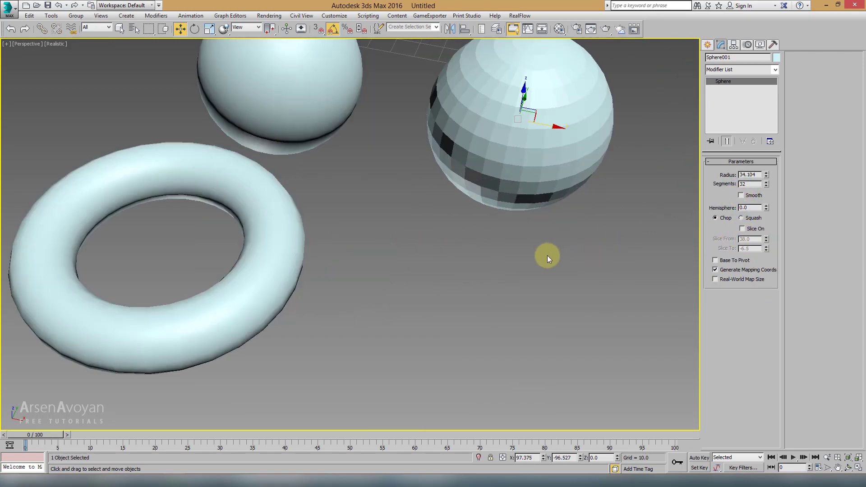
Select and frame the torus, then set its smoothing to None
{"action": "left_click", "coordinate": [283, 239]}
{"action": "key", "text": "z"}
{"action": "scroll", "coordinate": [467, 229], "scroll_direction": "down", "scroll_amount": 3}
{"action": "scroll", "coordinate": [536, 228], "scroll_direction": "up", "scroll_amount": 1}
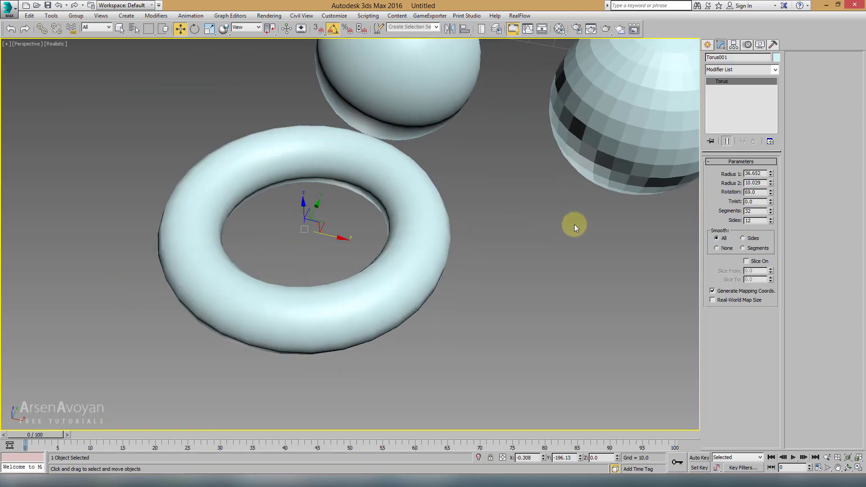
{"action": "left_click", "coordinate": [717, 248]}
{"action": "scroll", "coordinate": [372, 279], "scroll_direction": "up", "scroll_amount": 2}
{"action": "mouse_move", "coordinate": [375, 281]}
{"action": "middle_mouse_down", "text": "alt"}
{"action": "mouse_move", "coordinate": [402, 251]}
{"action": "mouse_move", "coordinate": [401, 262]}
{"action": "middle_mouse_up", "text": "alt"}
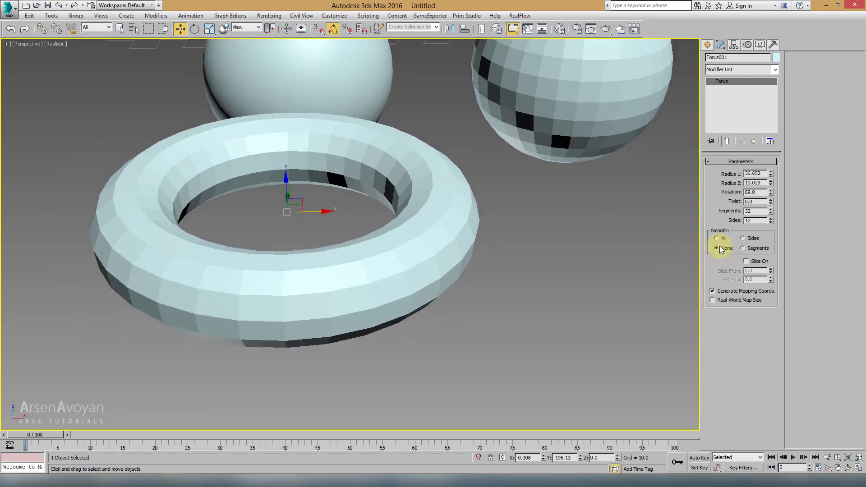
Compare the torus's Sides and Segments smoothing from several orbit angles
{"action": "left_click", "coordinate": [743, 239]}
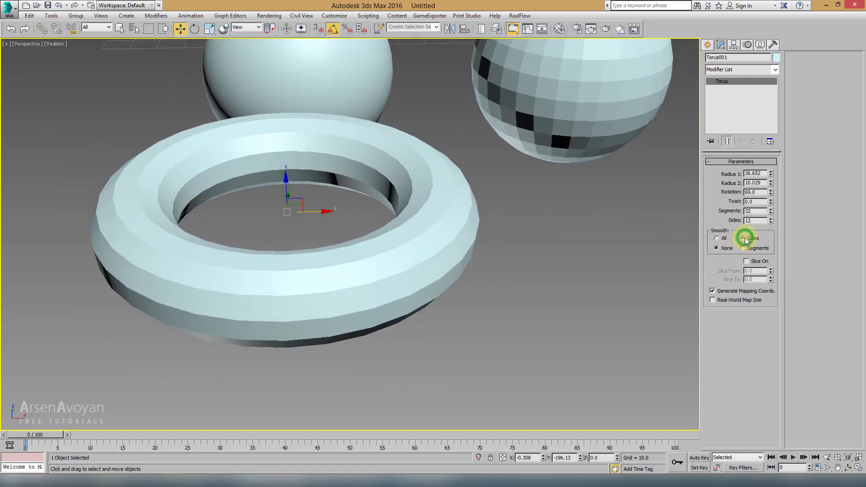
{"action": "mouse_move", "coordinate": [441, 257]}
{"action": "middle_mouse_down", "text": "alt"}
{"action": "mouse_move", "coordinate": [450, 251]}
{"action": "mouse_move", "coordinate": [232, 255]}
{"action": "middle_mouse_up", "text": "alt"}
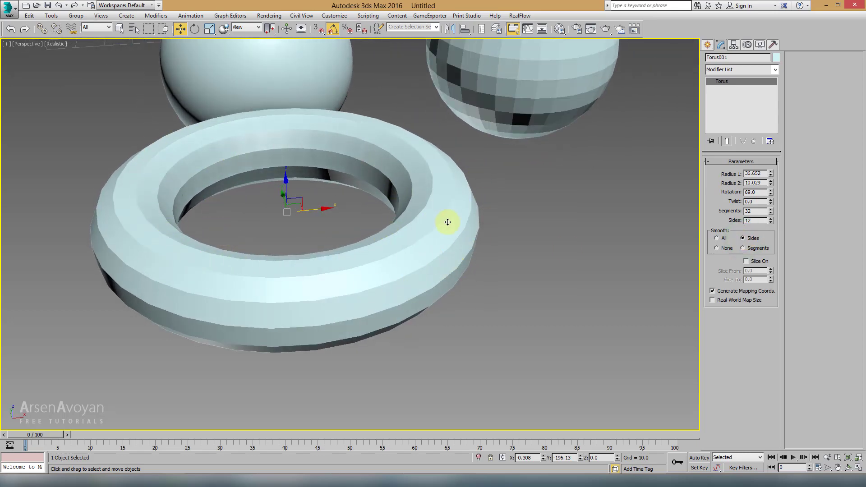
{"action": "middle_click_drag", "start_coordinate": [447, 222], "coordinate": [429, 192], "text": "alt"}
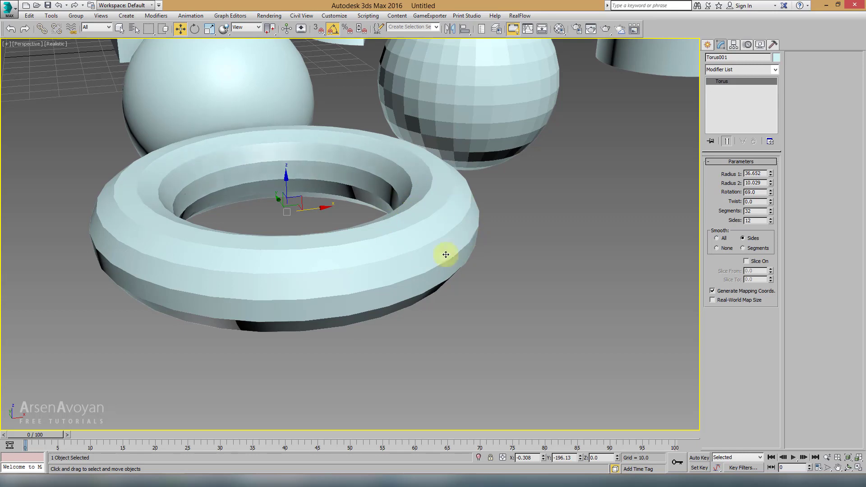
{"action": "left_click", "coordinate": [743, 248]}
{"action": "mouse_move", "coordinate": [434, 247]}
{"action": "middle_mouse_down", "text": "alt"}
{"action": "mouse_move", "coordinate": [392, 263]}
{"action": "mouse_move", "coordinate": [435, 244]}
{"action": "middle_mouse_up", "text": "alt"}
{"action": "mouse_move", "coordinate": [449, 214]}
{"action": "middle_mouse_down", "text": "alt"}
{"action": "mouse_move", "coordinate": [464, 263]}
{"action": "mouse_move", "coordinate": [383, 220]}
{"action": "middle_mouse_up", "text": "alt"}
{"action": "middle_click_drag", "start_coordinate": [437, 192], "coordinate": [428, 200], "text": "alt"}
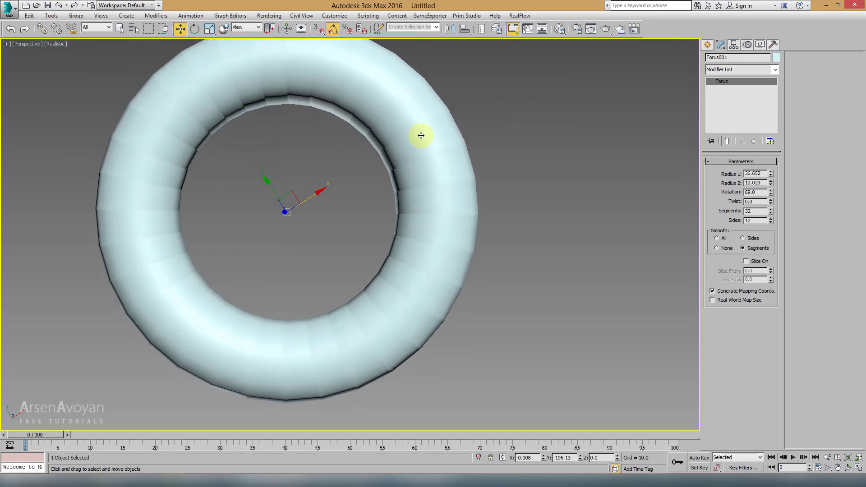
{"action": "mouse_move", "coordinate": [421, 136]}
{"action": "middle_mouse_down", "text": "alt"}
{"action": "mouse_move", "coordinate": [445, 199]}
{"action": "mouse_move", "coordinate": [348, 110]}
{"action": "middle_mouse_up", "text": "alt"}
{"action": "middle_click_drag", "start_coordinate": [332, 252], "coordinate": [430, 185], "text": "alt"}
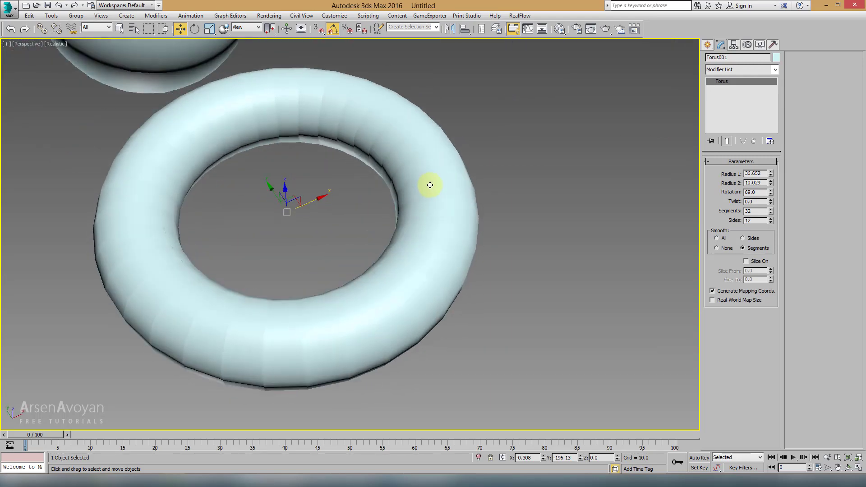
{"action": "left_click", "coordinate": [743, 239]}
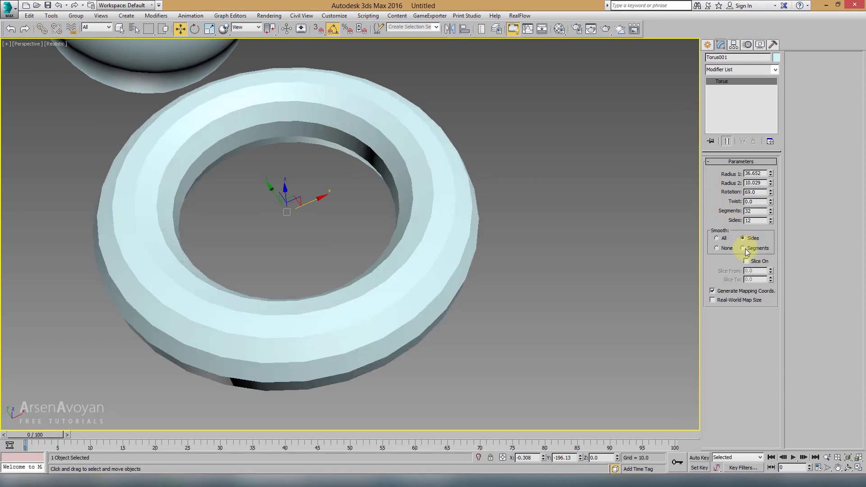
Set the torus segments to 32 and commit a sides value of 5
{"action": "left_click", "coordinate": [771, 212]}
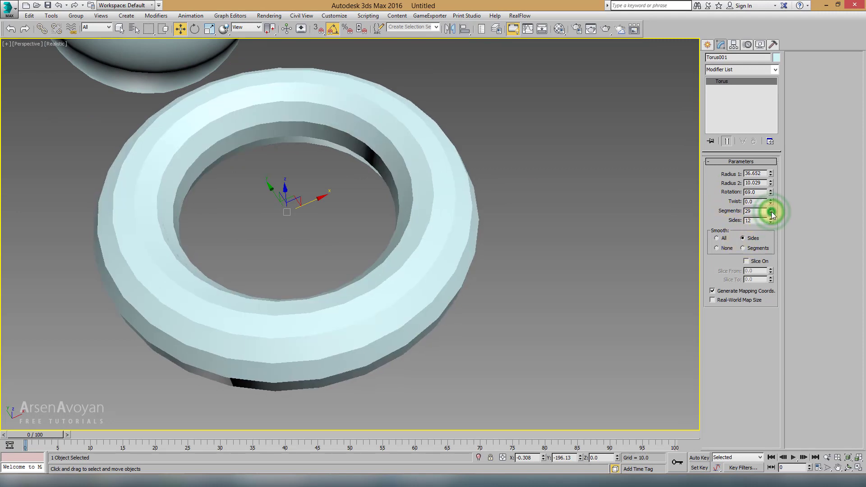
{"action": "type", "text": "32"}
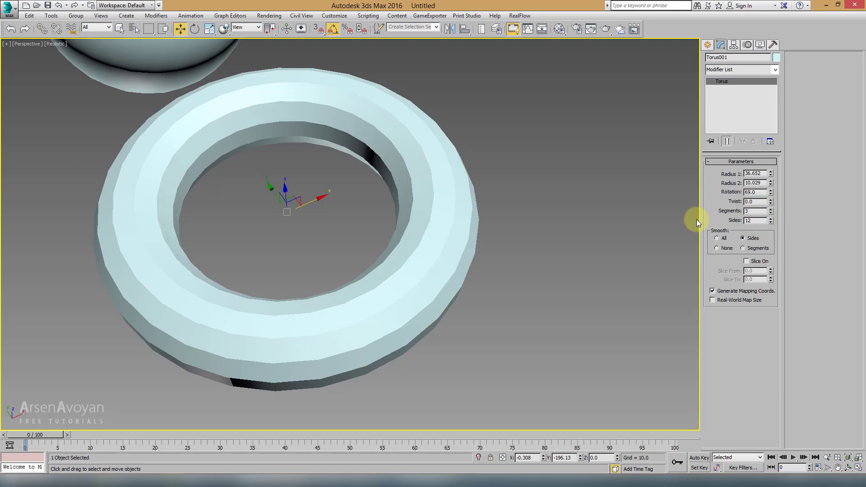
{"action": "key", "text": "Return"}
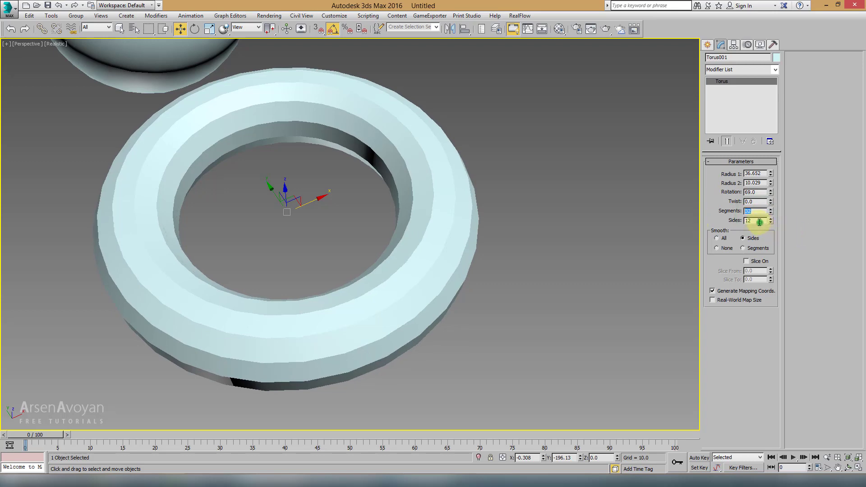
{"action": "key", "text": "Tab"}
{"action": "type", "text": "5"}
{"action": "key", "text": "Return"}
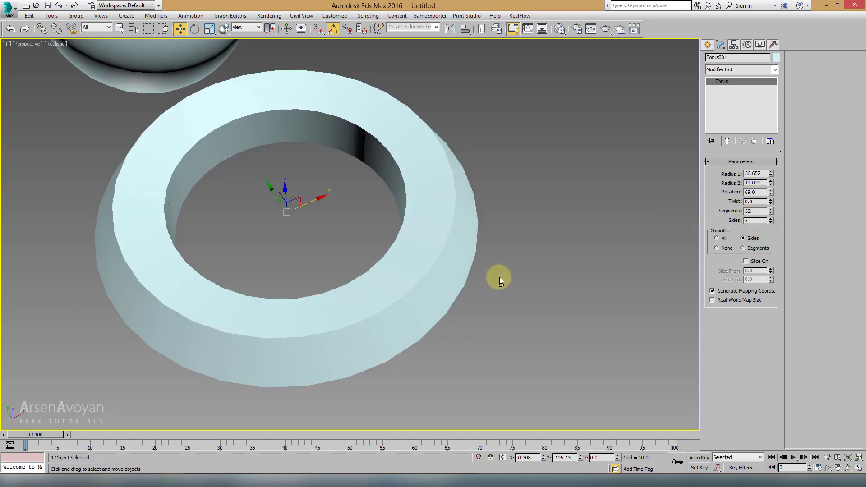
Drop the torus segments to 7 and try Segments, None and Sides smoothing
{"action": "mouse_move", "coordinate": [499, 277]}
{"action": "middle_mouse_down", "text": "alt"}
{"action": "mouse_move", "coordinate": [507, 237]}
{"action": "mouse_move", "coordinate": [489, 258]}
{"action": "middle_mouse_up", "text": "alt"}
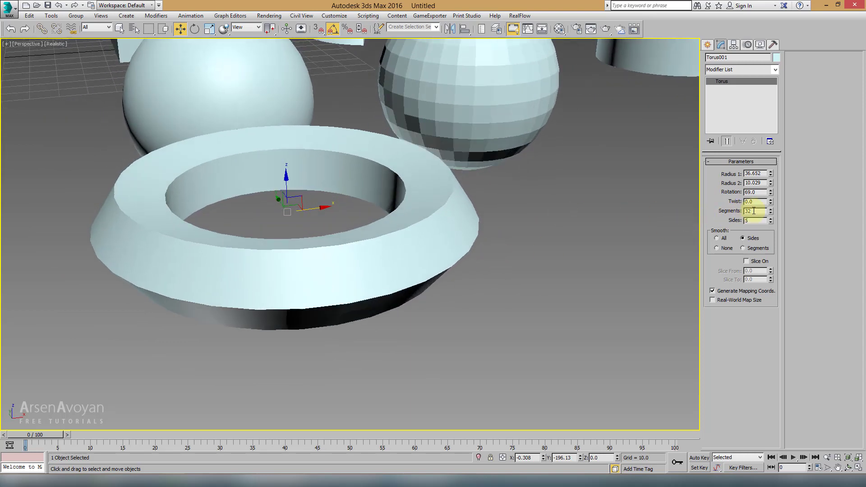
{"action": "left_click", "coordinate": [743, 248]}
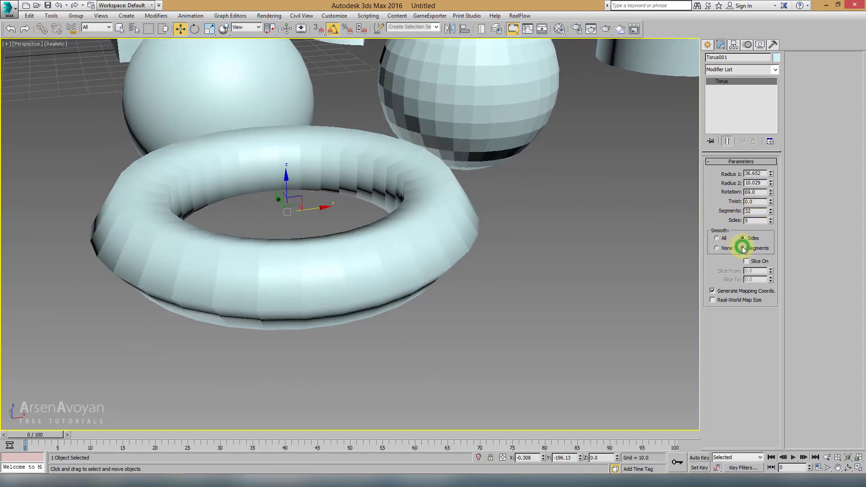
{"action": "mouse_move", "coordinate": [593, 246]}
{"action": "middle_mouse_down", "text": "alt"}
{"action": "mouse_move", "coordinate": [558, 267]}
{"action": "mouse_move", "coordinate": [811, 220]}
{"action": "middle_mouse_up", "text": "alt"}
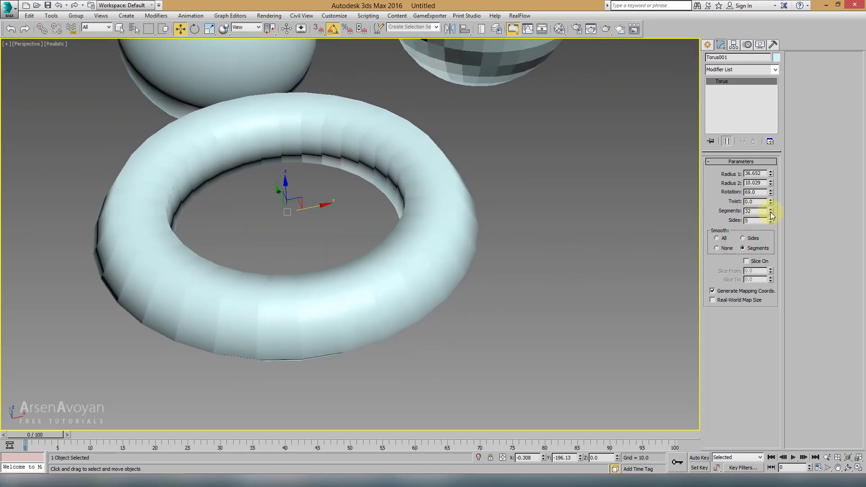
{"action": "left_click_drag", "start_coordinate": [771, 212], "coordinate": [768, 222]}
{"action": "middle_click_drag", "start_coordinate": [654, 221], "coordinate": [557, 223], "text": "alt"}
{"action": "left_click", "coordinate": [720, 249]}
{"action": "mouse_move", "coordinate": [631, 264]}
{"action": "middle_mouse_down", "text": "alt"}
{"action": "mouse_move", "coordinate": [524, 270]}
{"action": "mouse_move", "coordinate": [487, 234]}
{"action": "middle_mouse_up", "text": "alt"}
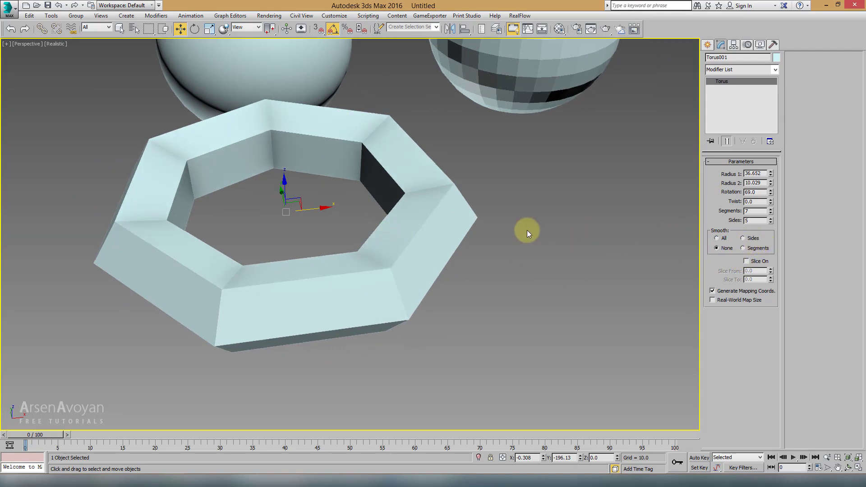
{"action": "left_click", "coordinate": [755, 251]}
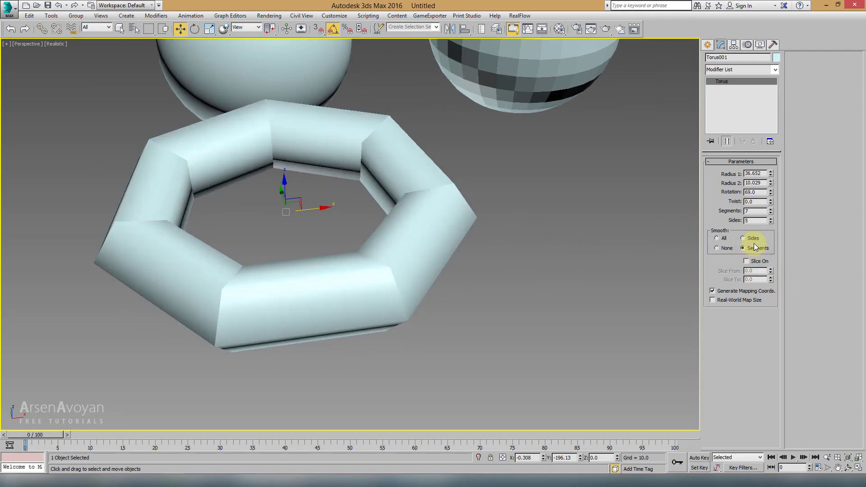
{"action": "left_click", "coordinate": [754, 239]}
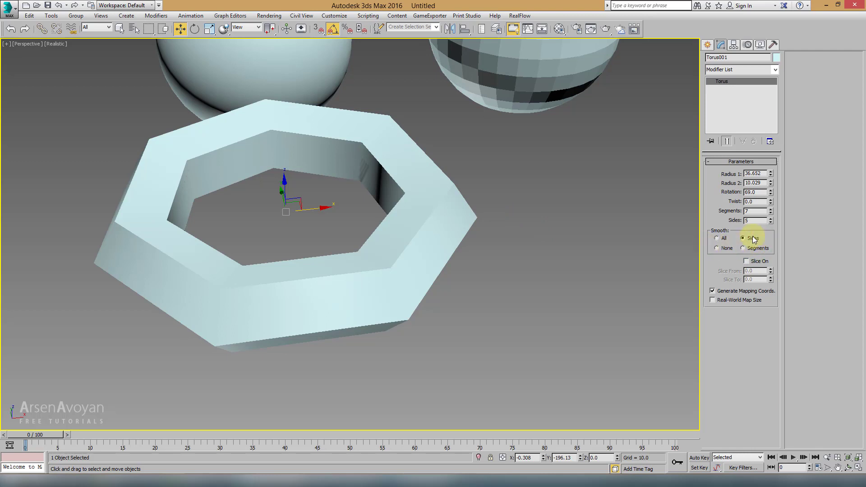
Raise the torus segments and sides to 23 and set smoothing to All
{"action": "left_click_drag", "start_coordinate": [770, 213], "coordinate": [770, 207]}
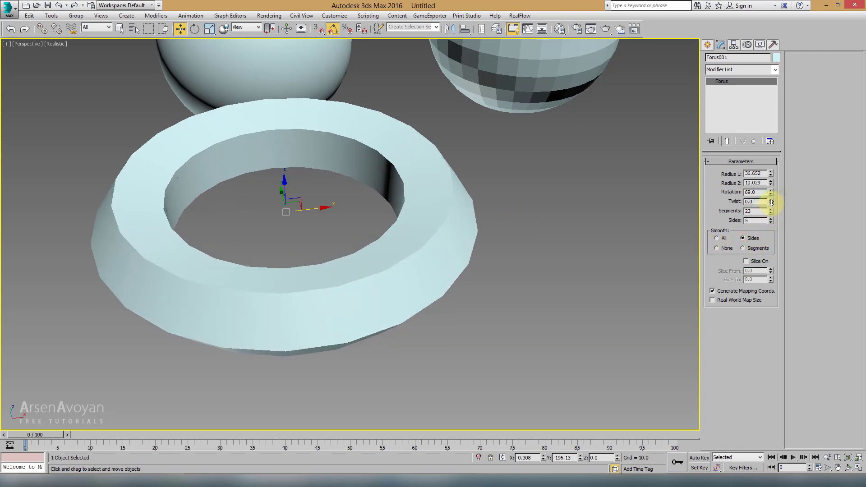
{"action": "middle_click_drag", "start_coordinate": [529, 245], "coordinate": [526, 248]}
{"action": "key", "text": "F4"}
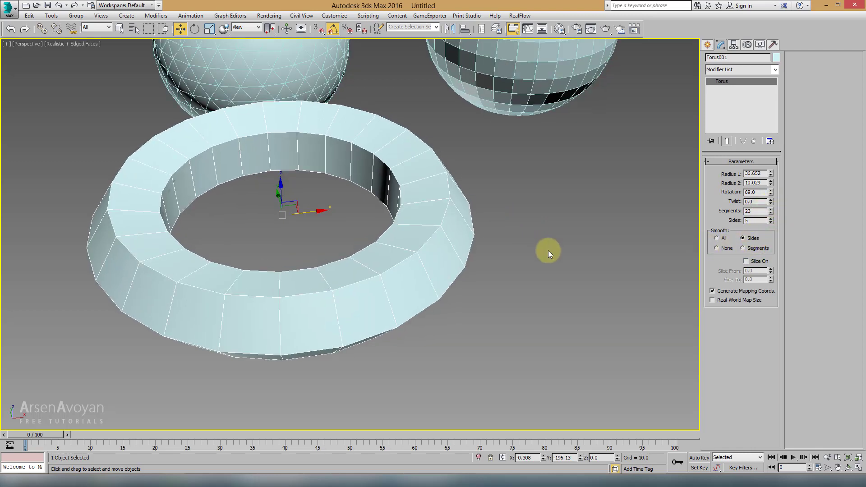
{"action": "left_click_drag", "start_coordinate": [771, 220], "coordinate": [775, 210]}
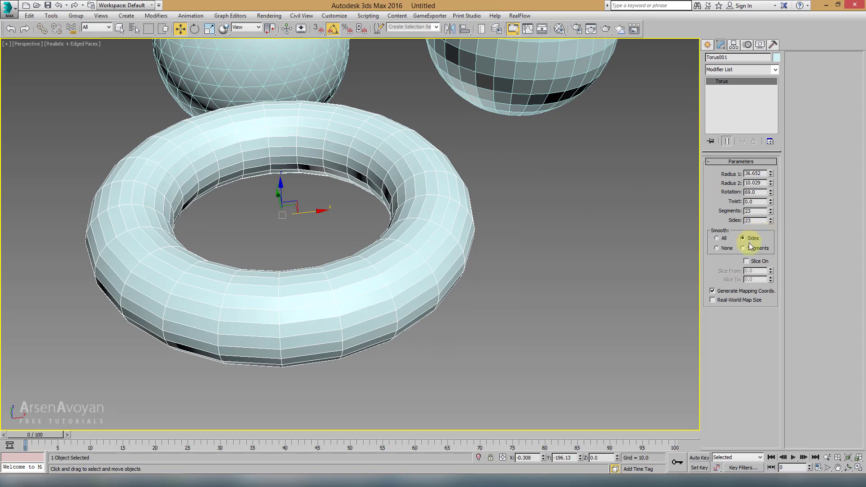
{"action": "left_click", "coordinate": [718, 239]}
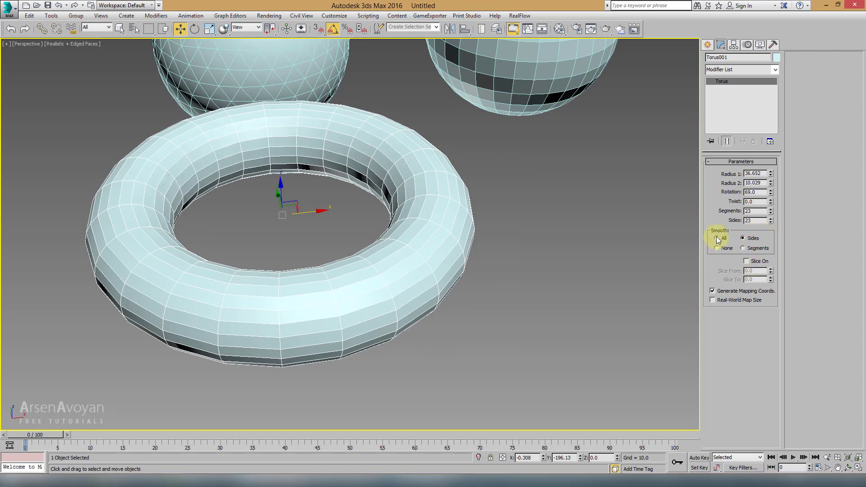
{"action": "middle_click_drag", "start_coordinate": [368, 239], "coordinate": [491, 258], "text": "alt"}
{"action": "left_click", "coordinate": [491, 257]}
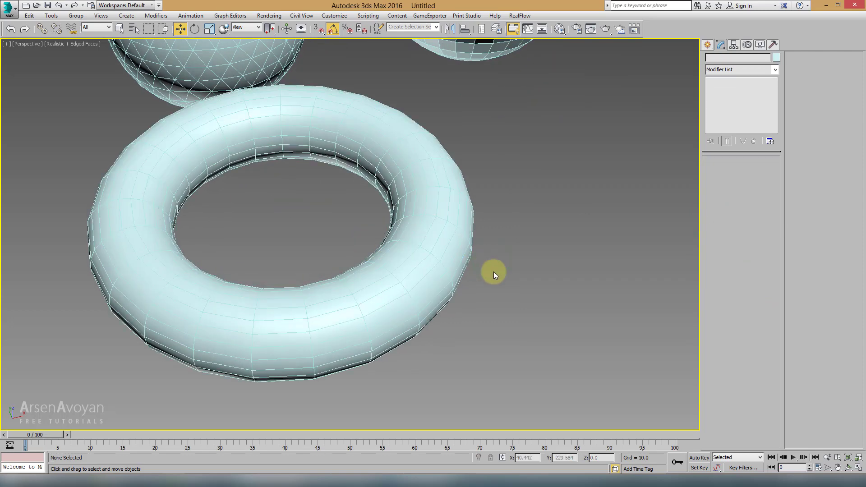
{"action": "key", "text": "F4"}
Slice the torus open with Slice From, then turn Slice On off for a whole ring
{"action": "scroll", "coordinate": [492, 270], "scroll_direction": "down", "scroll_amount": 4}
{"action": "scroll", "coordinate": [487, 275], "scroll_direction": "down", "scroll_amount": 3}
{"action": "scroll", "coordinate": [469, 280], "scroll_direction": "up", "scroll_amount": 6}
{"action": "left_click", "coordinate": [452, 282]}
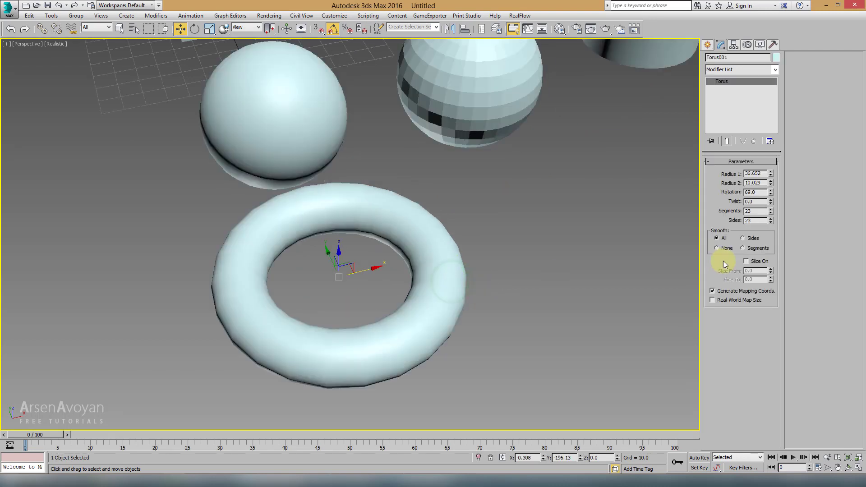
{"action": "left_click", "coordinate": [751, 266]}
{"action": "mouse_move", "coordinate": [770, 270]}
{"action": "left_mouse_down"}
{"action": "mouse_move", "coordinate": [749, 96]}
{"action": "mouse_move", "coordinate": [740, 124]}
{"action": "left_mouse_up"}
{"action": "scroll", "coordinate": [488, 204], "scroll_direction": "down", "scroll_amount": 3}
{"action": "left_click", "coordinate": [746, 261]}
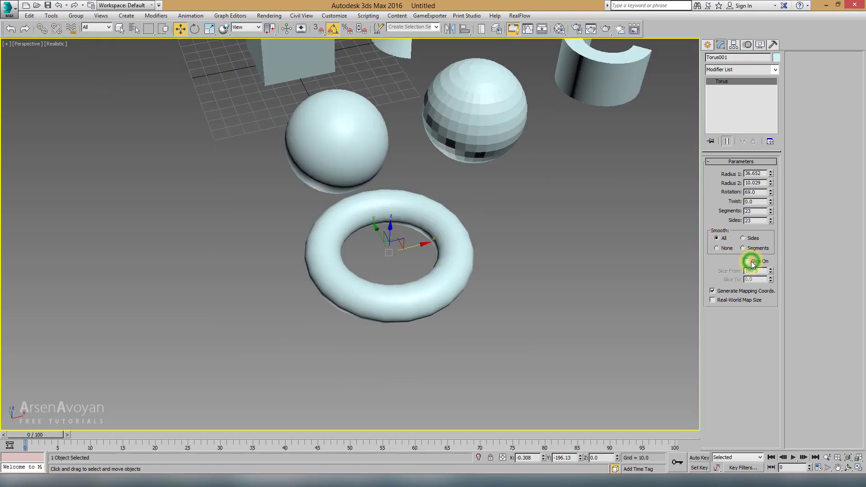
{"action": "key", "text": "alt+w"}
{"action": "key", "text": "alt+w"}
Start a pyramid below the spheres, cancel it, and restore the four-viewport layout
{"action": "left_click", "coordinate": [707, 46]}
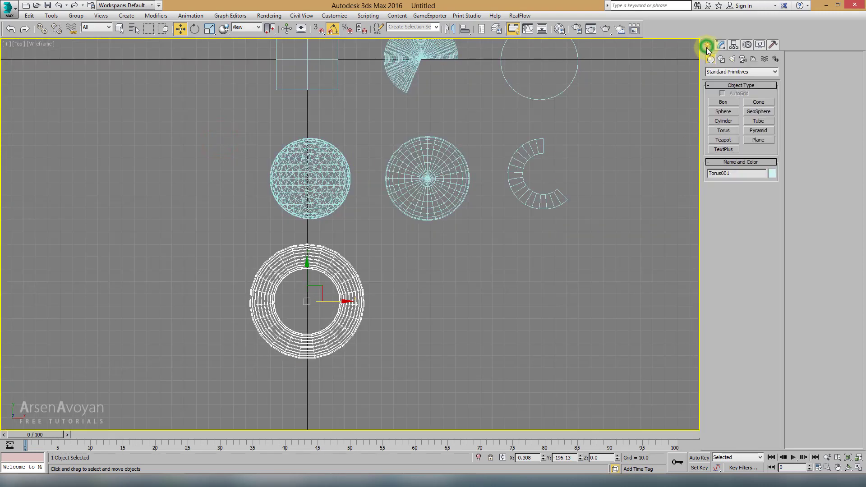
{"action": "left_click", "coordinate": [764, 136]}
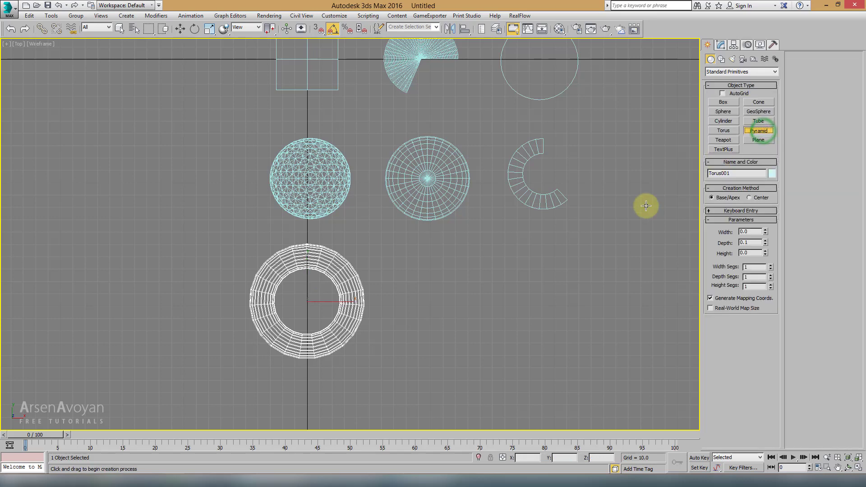
{"action": "scroll", "coordinate": [500, 246], "scroll_direction": "down", "scroll_amount": 2}
{"action": "left_click_drag", "start_coordinate": [438, 264], "coordinate": [493, 322]}
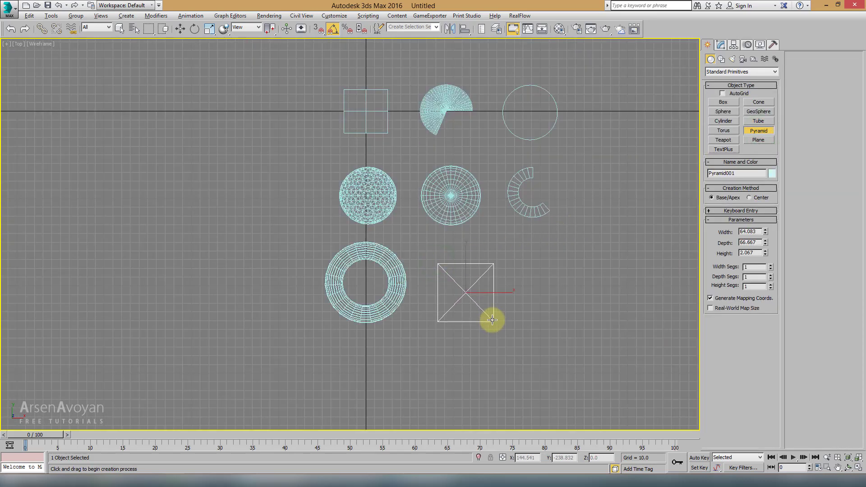
{"action": "right_click", "coordinate": [492, 320]}
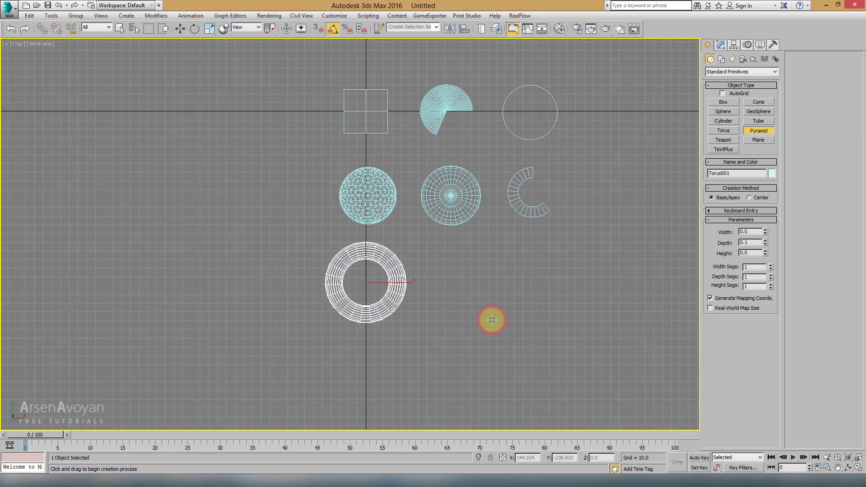
{"action": "key", "text": "alt+w"}
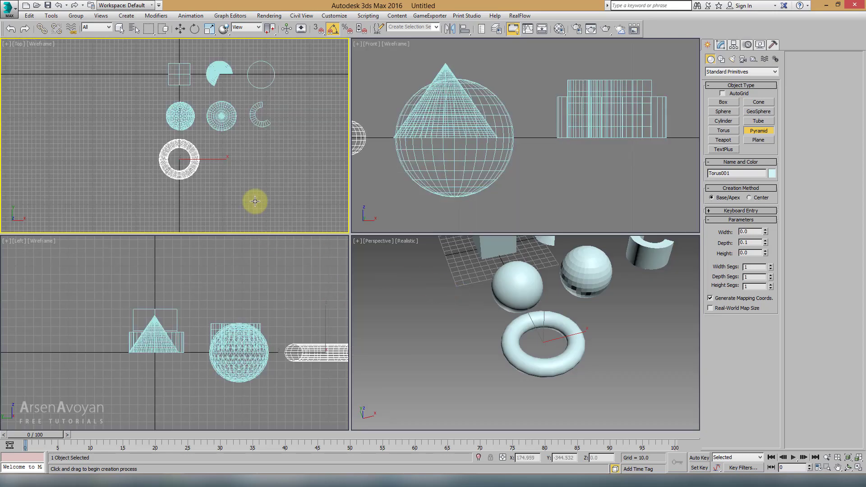
{"action": "middle_click_drag", "start_coordinate": [589, 329], "coordinate": [469, 347]}
{"action": "scroll", "coordinate": [485, 330], "scroll_direction": "down", "scroll_amount": 3}
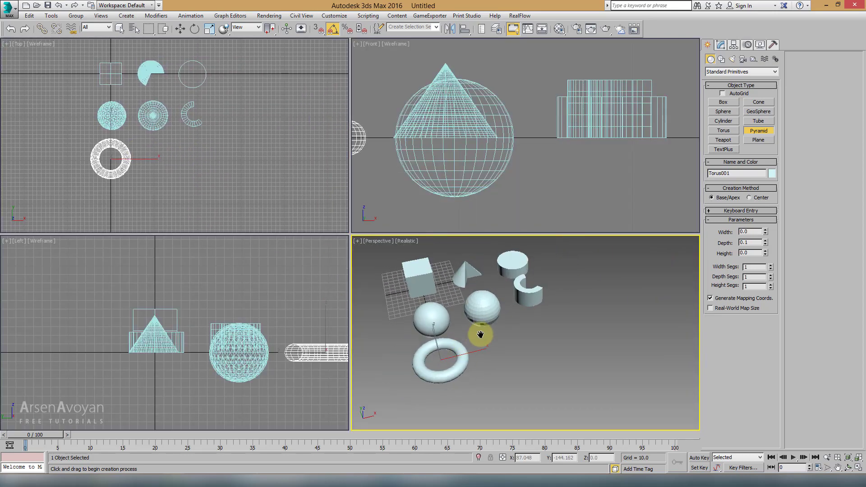
{"action": "scroll", "coordinate": [472, 343], "scroll_direction": "up", "scroll_amount": 3}
{"action": "scroll", "coordinate": [472, 343], "scroll_direction": "down", "scroll_amount": 2}
{"action": "scroll", "coordinate": [465, 327], "scroll_direction": "down", "scroll_amount": 2}
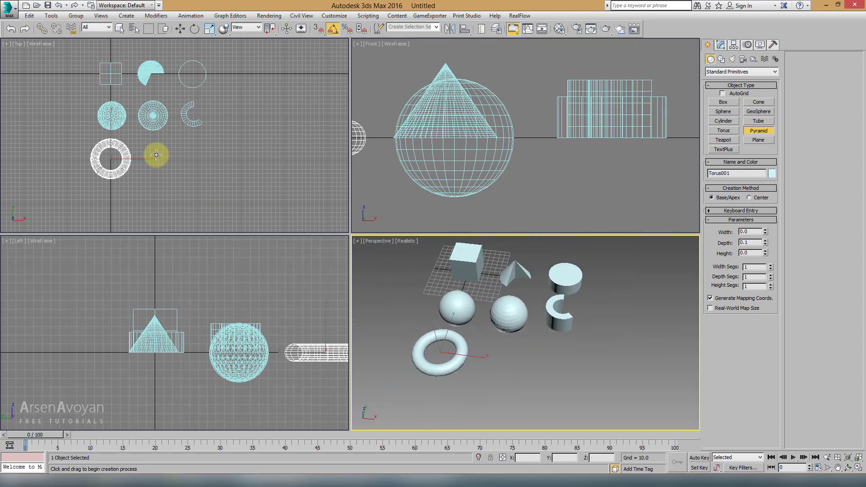
Draw a pyramid 86.234 × 83.117 × 84.156 right of the torus in the Top view
{"action": "left_click_drag", "start_coordinate": [146, 150], "coordinate": [187, 184]}
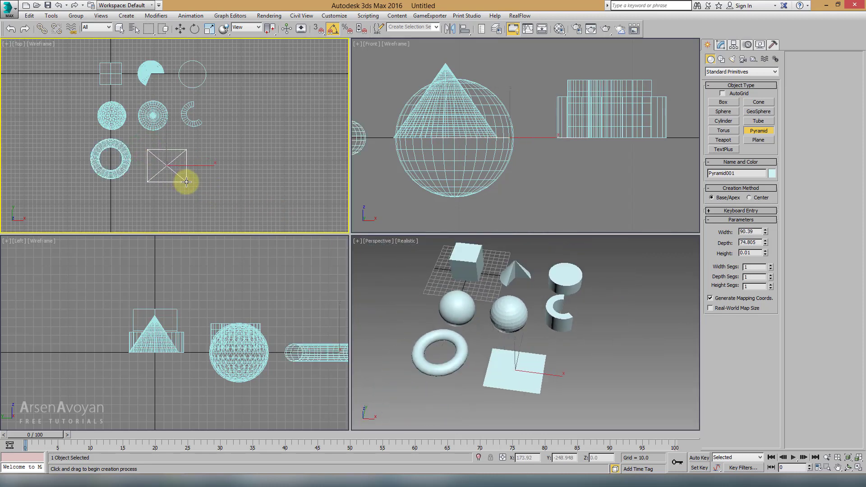
{"action": "left_click_drag", "start_coordinate": [185, 186], "coordinate": [184, 185]}
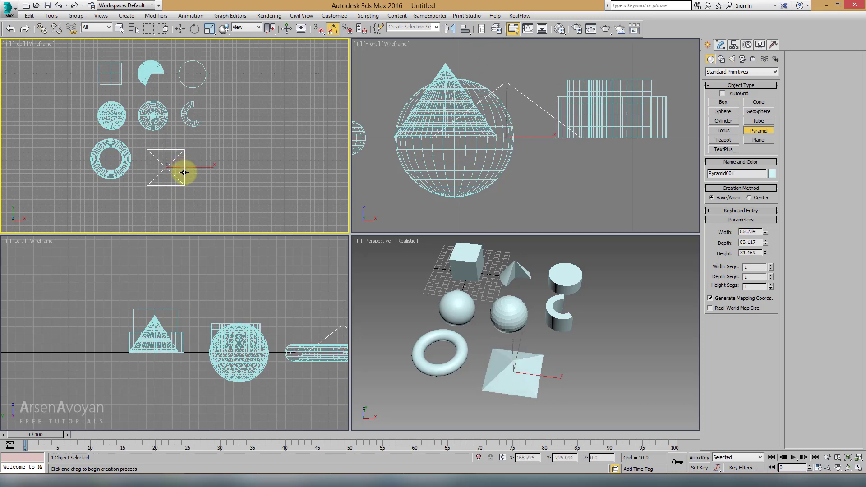
{"action": "left_click", "coordinate": [185, 149]}
{"action": "key", "text": "w"}
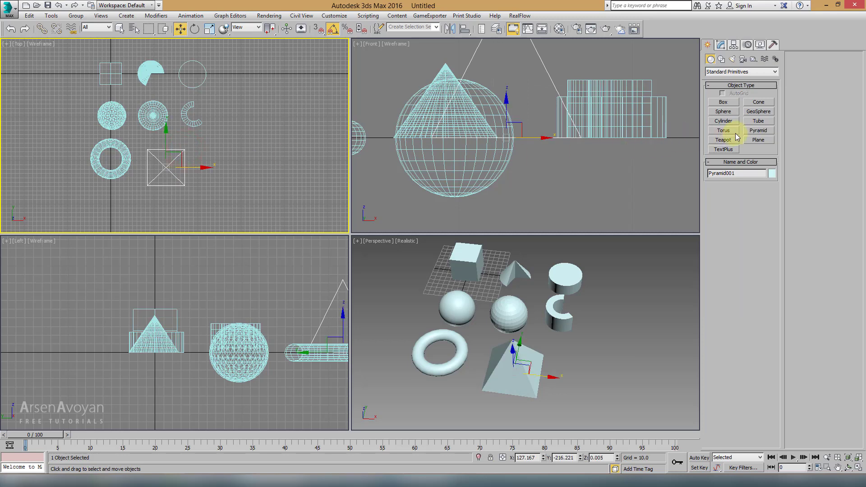
{"action": "left_click", "coordinate": [721, 45]}
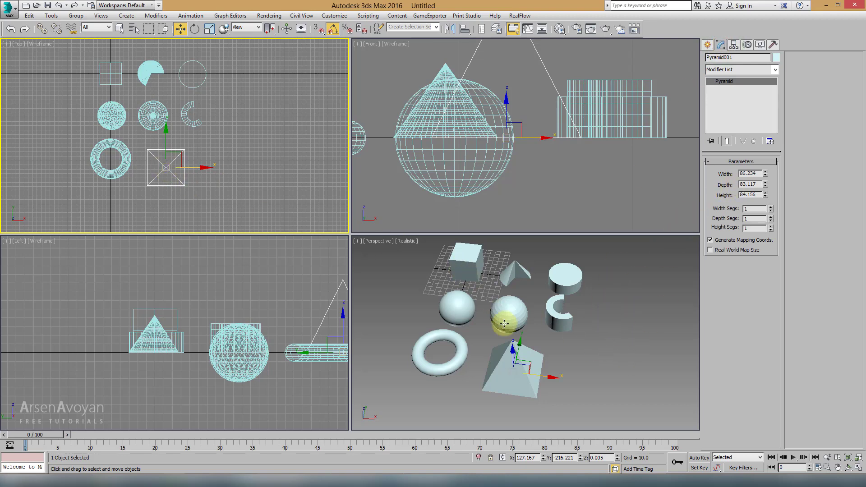
{"action": "middle_click_drag", "start_coordinate": [509, 356], "coordinate": [508, 343]}
Resize the pyramid to 69.849 × 70.649 × 66.483 in a maximized Perspective view with edged faces
{"action": "key", "text": "alt+w"}
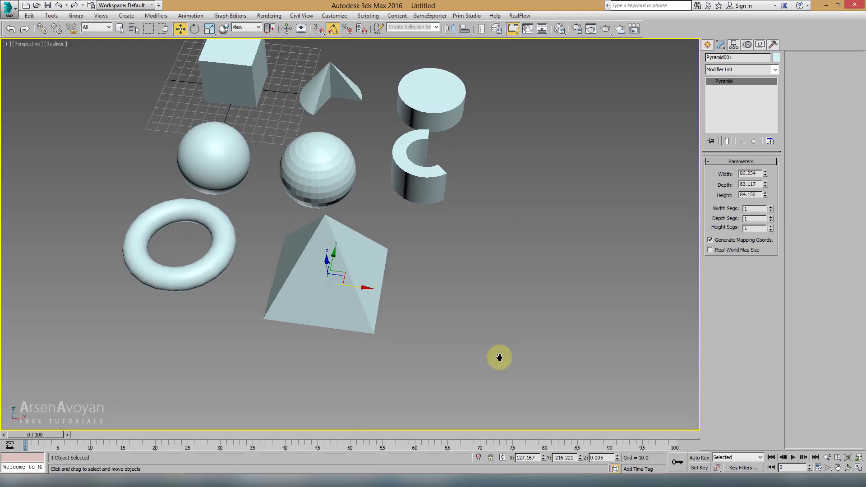
{"action": "key", "text": "F4"}
{"action": "scroll", "coordinate": [500, 357], "scroll_direction": "up", "scroll_amount": 2}
{"action": "scroll", "coordinate": [537, 328], "scroll_direction": "up", "scroll_amount": 2}
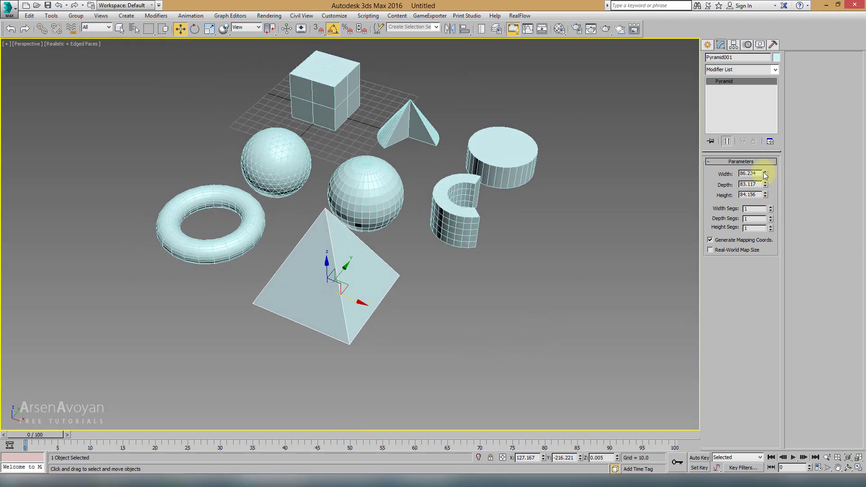
{"action": "mouse_move", "coordinate": [345, 241]}
{"action": "middle_mouse_down", "text": "alt"}
{"action": "mouse_move", "coordinate": [377, 238]}
{"action": "mouse_move", "coordinate": [337, 247]}
{"action": "middle_mouse_up", "text": "alt"}
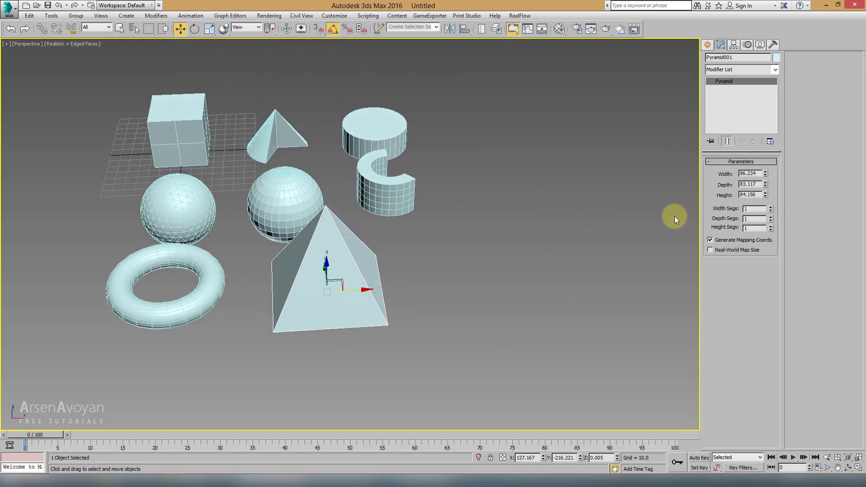
{"action": "mouse_move", "coordinate": [766, 174]}
{"action": "left_mouse_down"}
{"action": "mouse_move", "coordinate": [756, 182]}
{"action": "mouse_move", "coordinate": [765, 211]}
{"action": "mouse_move", "coordinate": [765, 198]}
{"action": "left_mouse_up"}
Set the pyramid's width, depth and height segments to 4 each
{"action": "scroll", "coordinate": [555, 223], "scroll_direction": "up", "scroll_amount": 2}
{"action": "scroll", "coordinate": [556, 224], "scroll_direction": "up", "scroll_amount": 3}
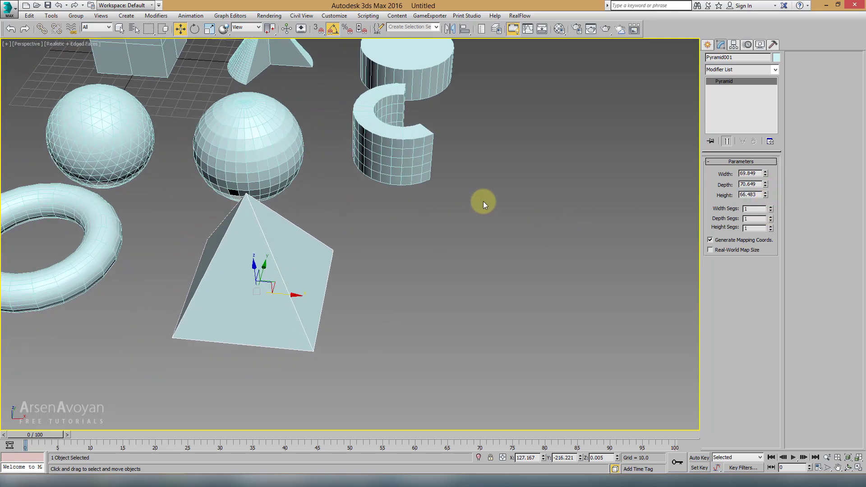
{"action": "scroll", "coordinate": [483, 201], "scroll_direction": "up", "scroll_amount": 2}
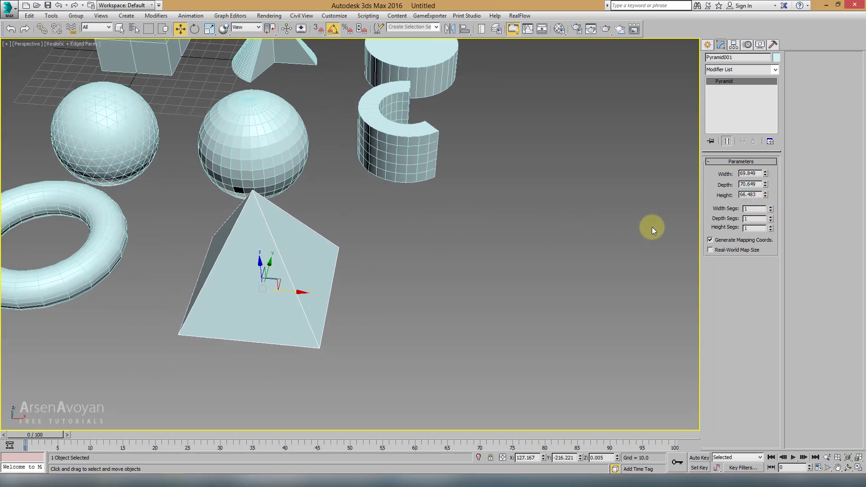
{"action": "left_click", "coordinate": [770, 208]}
{"action": "left_click", "coordinate": [770, 217]}
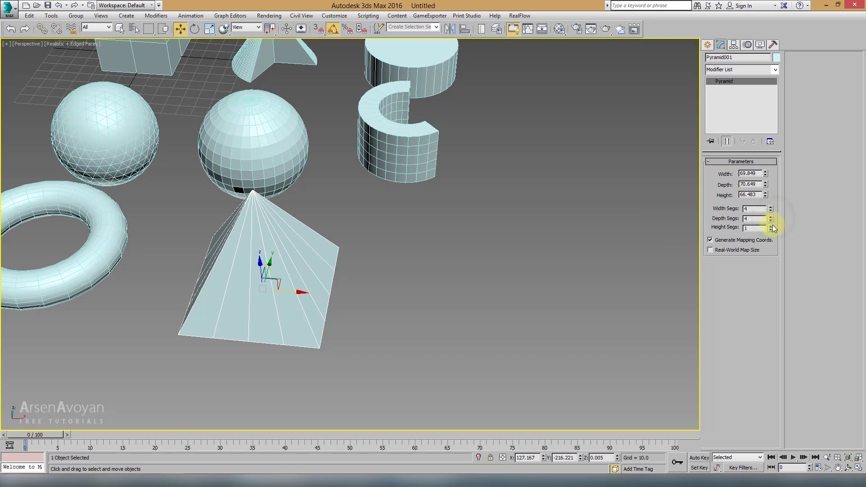
{"action": "left_click", "coordinate": [770, 228]}
{"action": "left_click", "coordinate": [770, 228]}
Maximize the Top viewport and nudge the pyramid up and left
{"action": "scroll", "coordinate": [425, 251], "scroll_direction": "down", "scroll_amount": 3}
{"action": "key", "text": "alt+w"}
{"action": "right_click", "coordinate": [231, 157]}
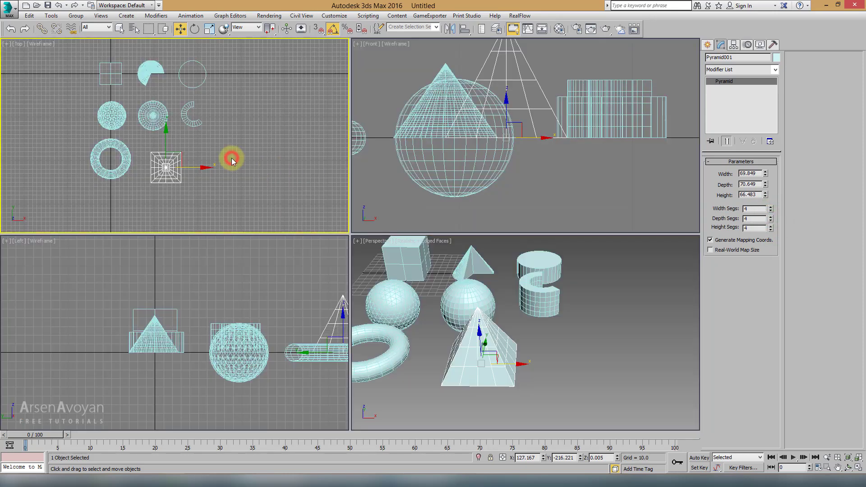
{"action": "key", "text": "alt+w"}
{"action": "left_click_drag", "start_coordinate": [347, 283], "coordinate": [339, 274]}
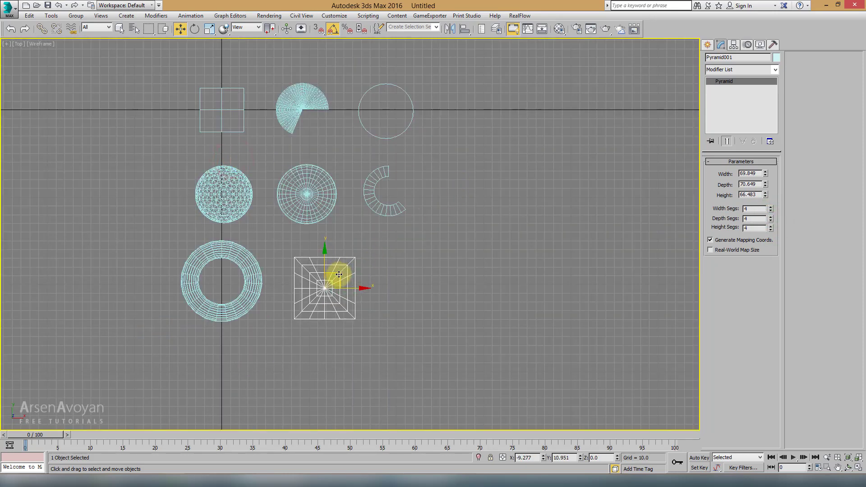
Nudge the GeoSphere left, then add a radius 29.494, 4-segment teapot beside the pyramid
{"action": "left_click", "coordinate": [238, 188]}
{"action": "left_click_drag", "start_coordinate": [235, 187], "coordinate": [230, 187]}
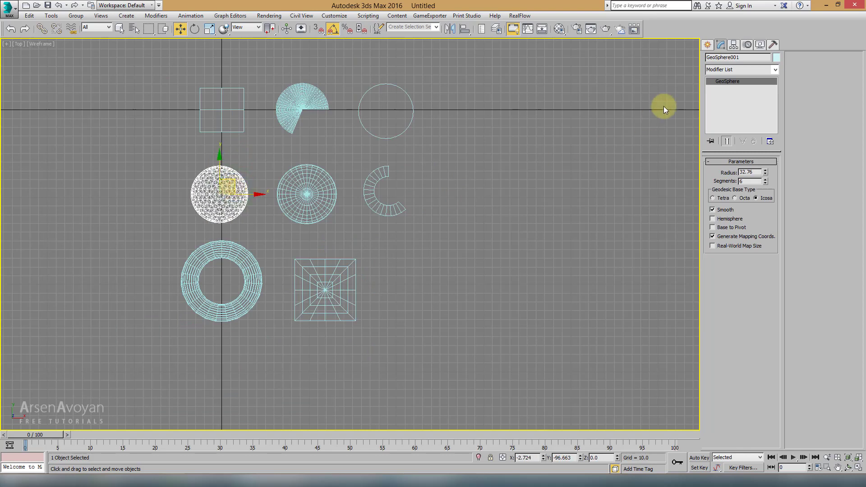
{"action": "left_click", "coordinate": [707, 45]}
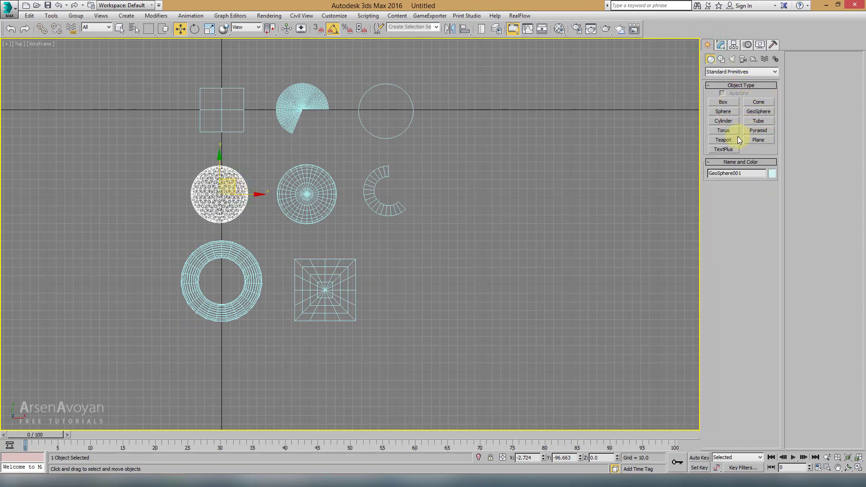
{"action": "left_click", "coordinate": [723, 140]}
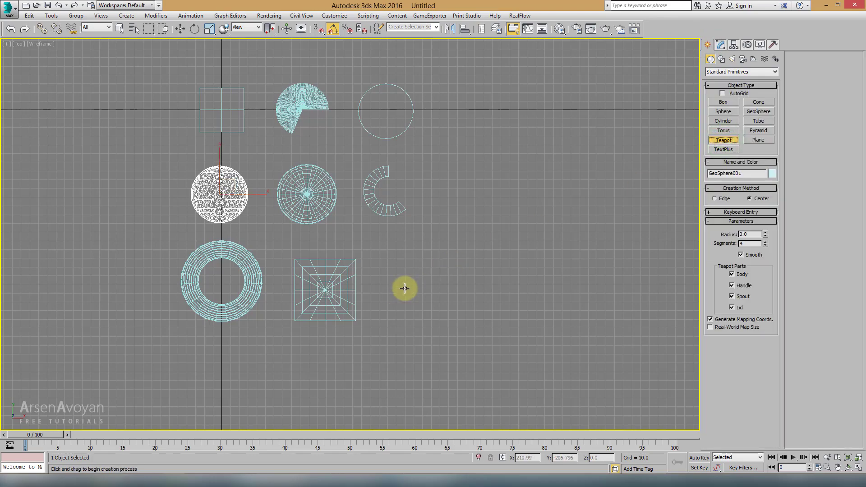
{"action": "left_click_drag", "start_coordinate": [405, 287], "coordinate": [408, 316]}
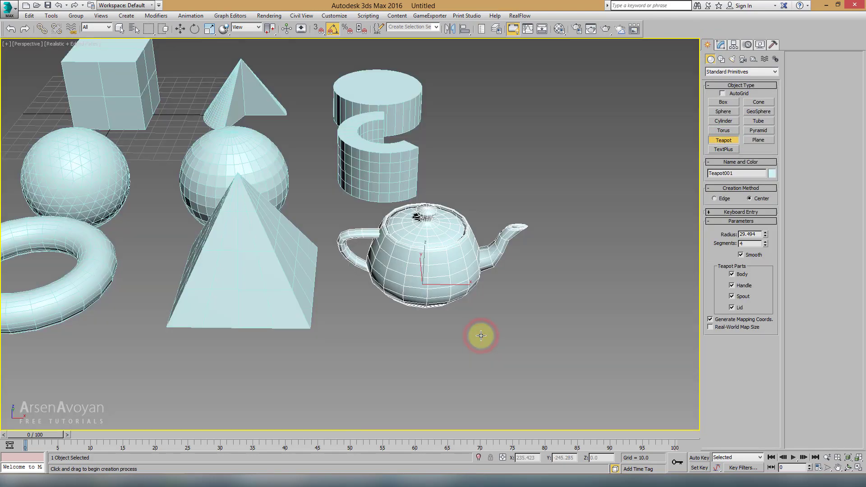
{"action": "scroll", "coordinate": [383, 305], "scroll_direction": "down", "scroll_amount": 4}
{"action": "scroll", "coordinate": [391, 301], "scroll_direction": "up", "scroll_amount": 2}
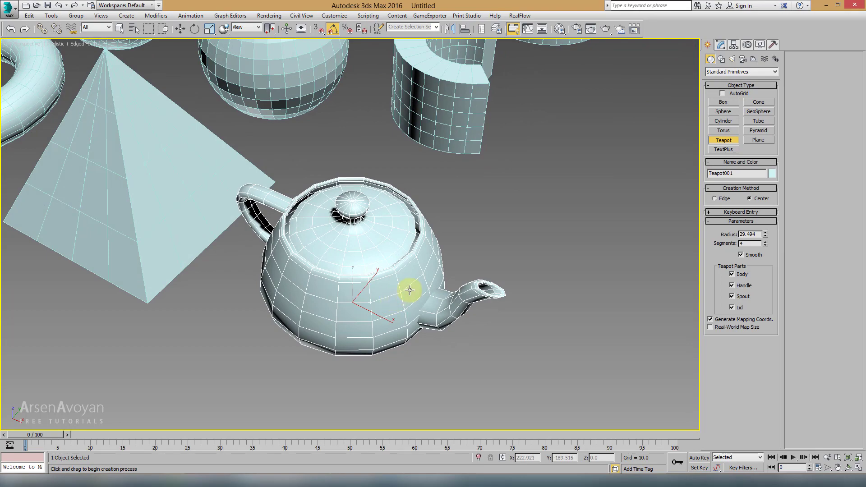
{"action": "mouse_move", "coordinate": [410, 290]}
{"action": "middle_mouse_down", "text": "alt"}
{"action": "mouse_move", "coordinate": [392, 207]}
{"action": "mouse_move", "coordinate": [460, 236]}
{"action": "mouse_move", "coordinate": [670, 135]}
{"action": "middle_mouse_up", "text": "alt"}
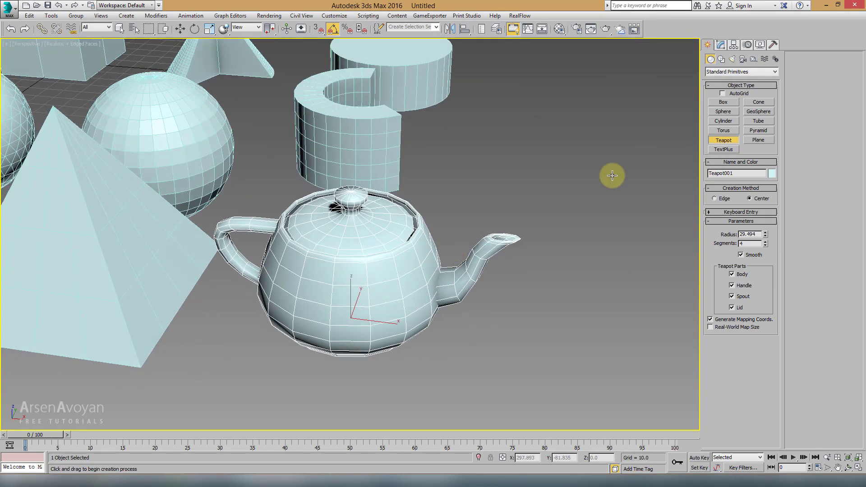
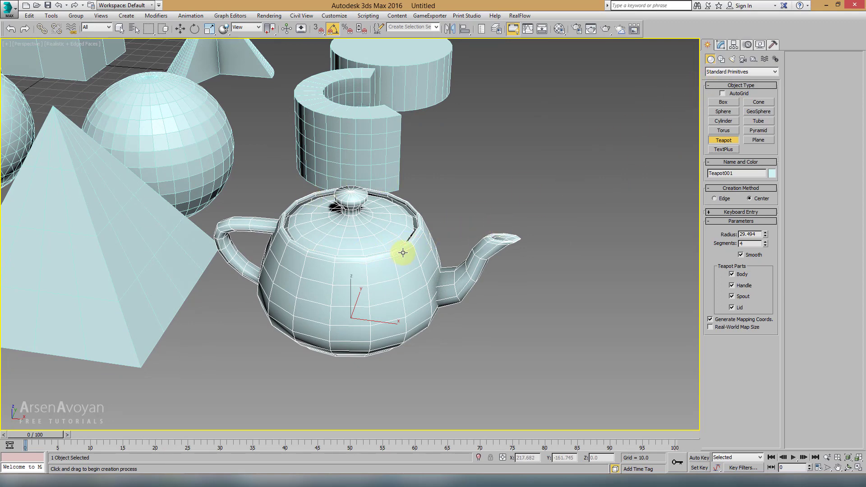
Show the teapot's Modify parameters (radius 29.494, 4 segments) and orbit around it to inspect it
{"action": "left_click", "coordinate": [723, 46]}
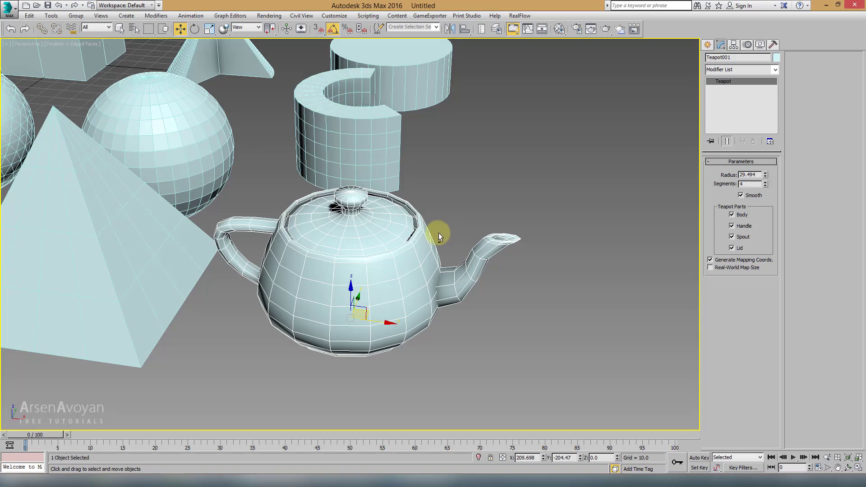
{"action": "mouse_move", "coordinate": [438, 233]}
{"action": "middle_mouse_down", "text": "alt"}
{"action": "mouse_move", "coordinate": [408, 239]}
{"action": "mouse_move", "coordinate": [444, 199]}
{"action": "middle_mouse_up", "text": "alt"}
{"action": "scroll", "coordinate": [348, 236], "scroll_direction": "up", "scroll_amount": 3}
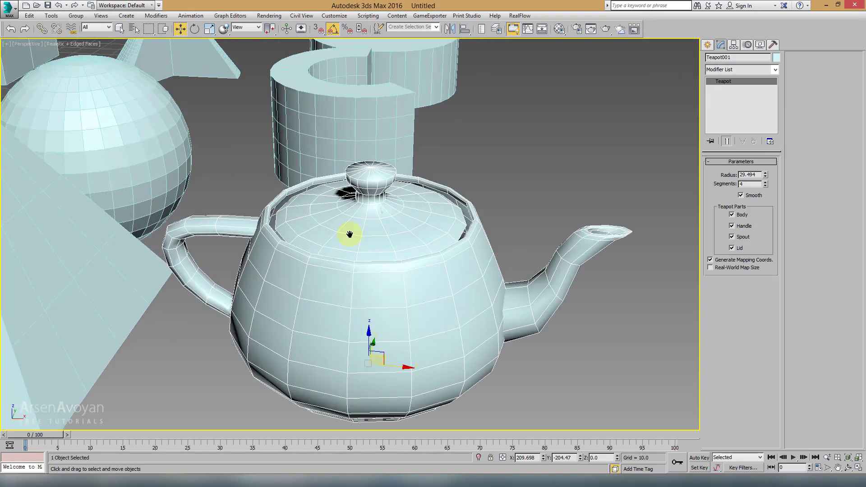
{"action": "scroll", "coordinate": [243, 228], "scroll_direction": "up", "scroll_amount": 4}
{"action": "mouse_move", "coordinate": [242, 228]}
{"action": "middle_mouse_down", "text": "alt"}
{"action": "mouse_move", "coordinate": [321, 201]}
{"action": "mouse_move", "coordinate": [539, 217]}
{"action": "mouse_move", "coordinate": [487, 219]}
{"action": "mouse_move", "coordinate": [592, 212]}
{"action": "middle_mouse_up", "text": "alt"}
{"action": "scroll", "coordinate": [592, 212], "scroll_direction": "down", "scroll_amount": 5}
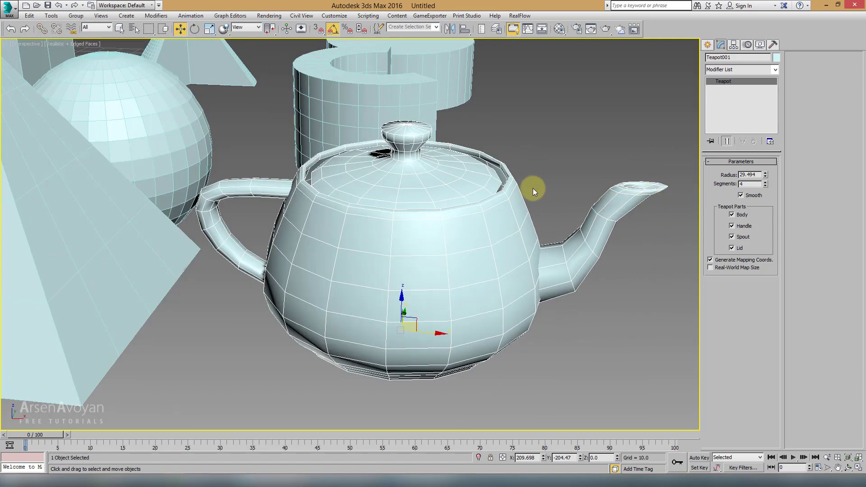
{"action": "mouse_move", "coordinate": [531, 187]}
{"action": "middle_mouse_down", "text": "alt"}
{"action": "mouse_move", "coordinate": [450, 192]}
{"action": "mouse_move", "coordinate": [429, 210]}
{"action": "middle_mouse_up", "text": "alt"}
{"action": "scroll", "coordinate": [428, 210], "scroll_direction": "down", "scroll_amount": 2}
{"action": "scroll", "coordinate": [428, 210], "scroll_direction": "down", "scroll_amount": 3}
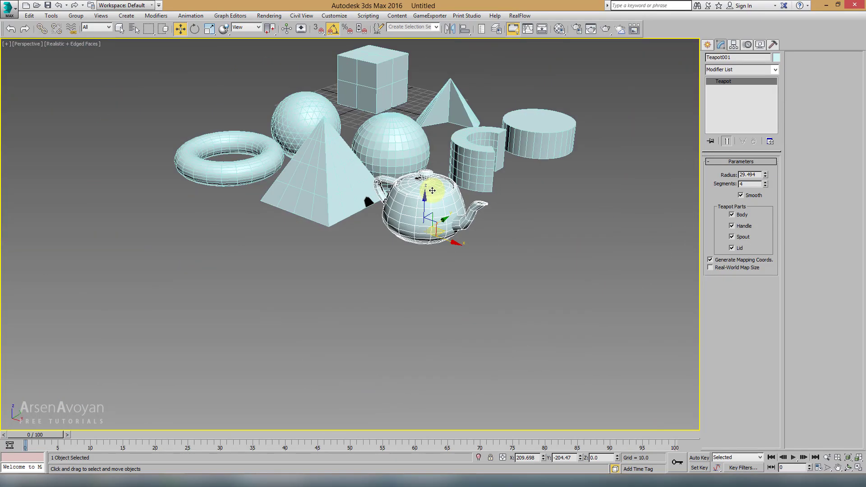
{"action": "scroll", "coordinate": [433, 210], "scroll_direction": "up", "scroll_amount": 1}
{"action": "scroll", "coordinate": [433, 210], "scroll_direction": "up", "scroll_amount": 1}
{"action": "scroll", "coordinate": [433, 210], "scroll_direction": "up", "scroll_amount": 2}
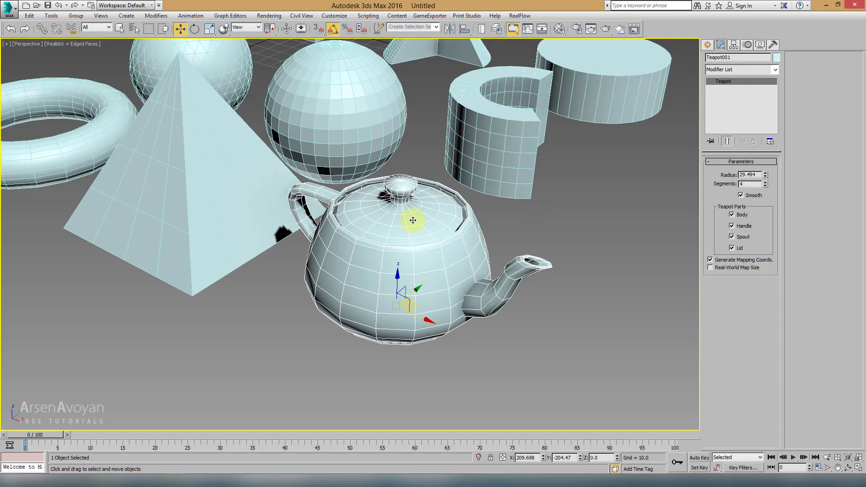
{"action": "mouse_move", "coordinate": [399, 220]}
{"action": "middle_mouse_down", "text": "alt"}
{"action": "mouse_move", "coordinate": [397, 237]}
{"action": "mouse_move", "coordinate": [451, 217]}
{"action": "mouse_move", "coordinate": [392, 219]}
{"action": "mouse_move", "coordinate": [496, 217]}
{"action": "mouse_move", "coordinate": [473, 209]}
{"action": "mouse_move", "coordinate": [478, 194]}
{"action": "middle_mouse_up", "text": "alt"}
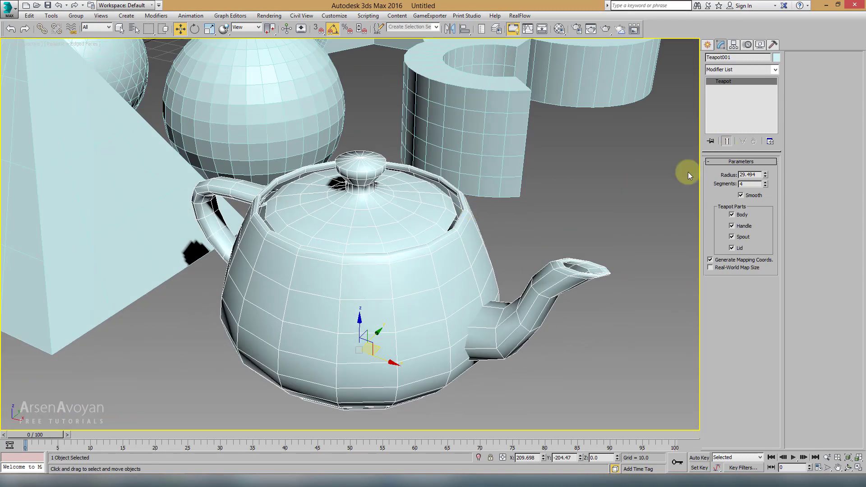
Try teapot segment counts of 8 and 6 and shrink its radius
{"action": "left_click", "coordinate": [765, 182]}
{"action": "left_click", "coordinate": [765, 181]}
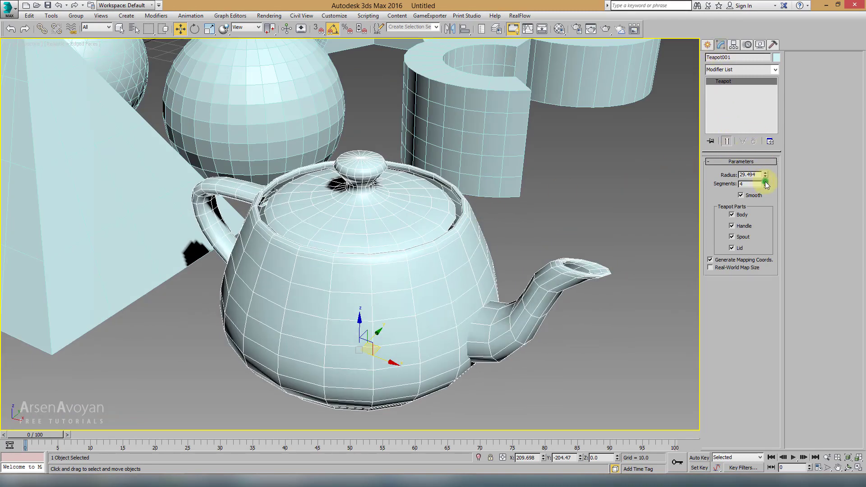
{"action": "left_click", "coordinate": [765, 185]}
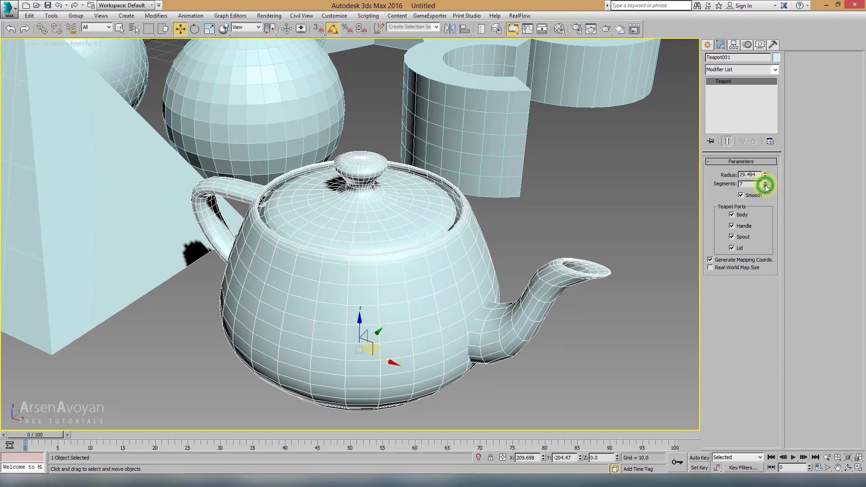
{"action": "mouse_move", "coordinate": [764, 175]}
{"action": "left_mouse_down"}
{"action": "mouse_move", "coordinate": [765, 187]}
{"action": "mouse_move", "coordinate": [527, 195]}
{"action": "left_mouse_up"}
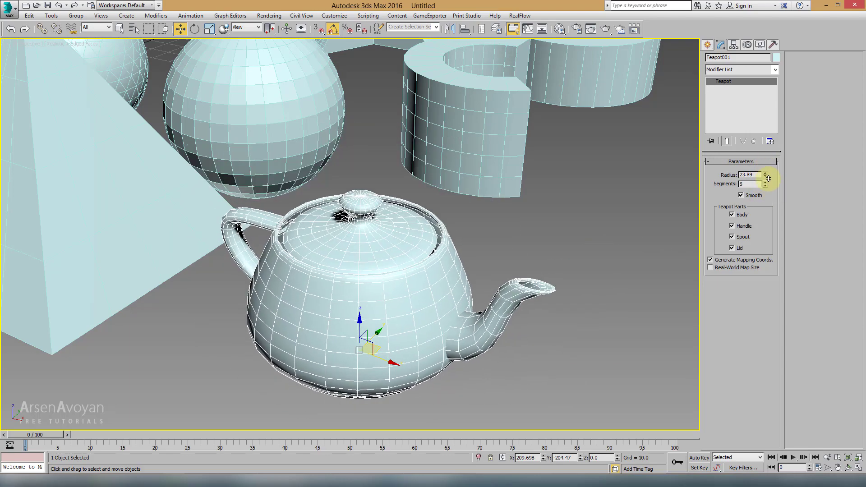
{"action": "mouse_move", "coordinate": [527, 195]}
{"action": "middle_mouse_down", "text": "alt"}
{"action": "mouse_move", "coordinate": [537, 168]}
{"action": "mouse_move", "coordinate": [671, 184]}
{"action": "middle_mouse_up", "text": "alt"}
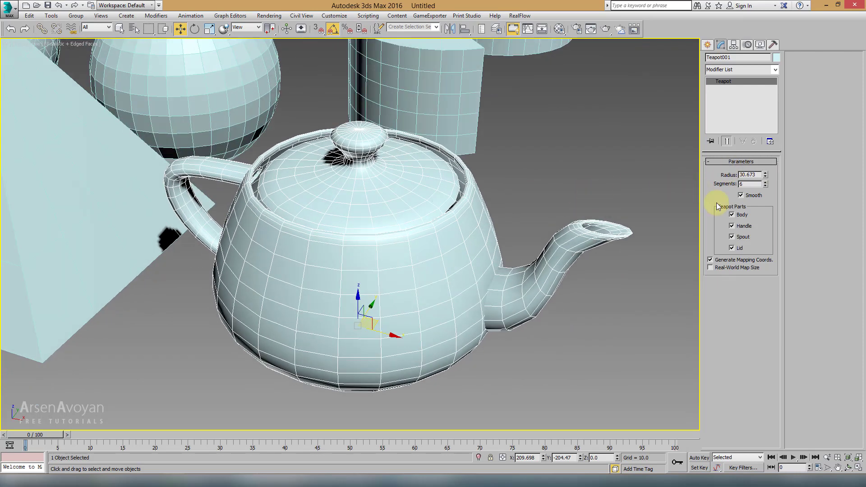
Turn off the teapot's handle, spout and lid to view the open body
{"action": "left_click", "coordinate": [736, 218]}
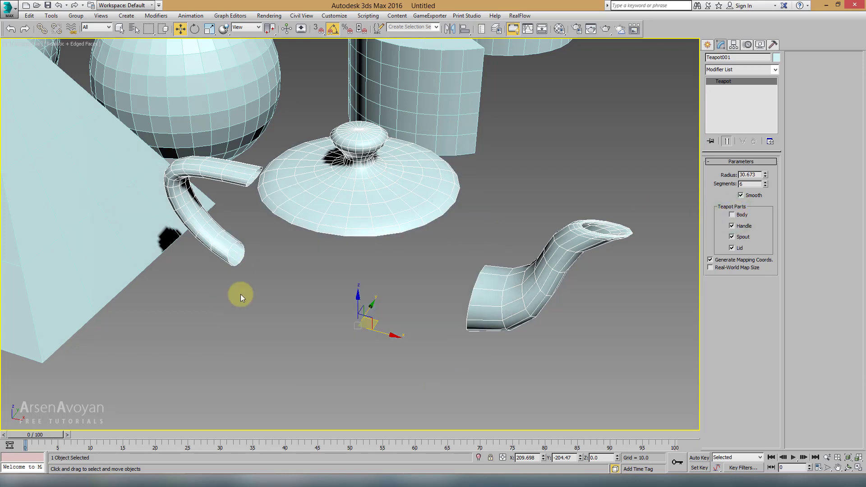
{"action": "left_click", "coordinate": [733, 215]}
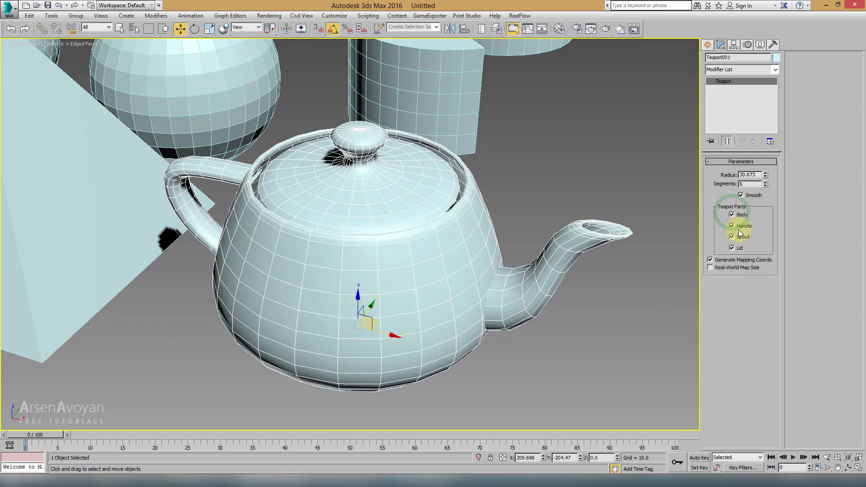
{"action": "left_click", "coordinate": [735, 218]}
{"action": "left_click", "coordinate": [732, 226]}
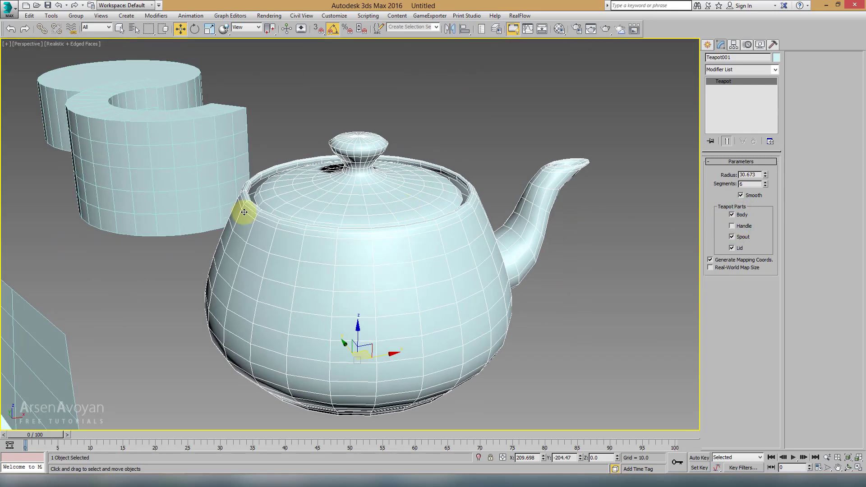
{"action": "left_click", "coordinate": [732, 236]}
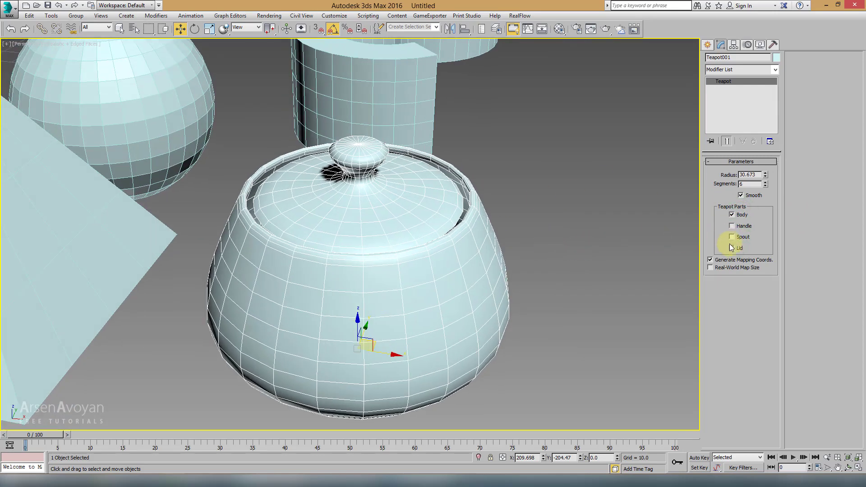
{"action": "left_click", "coordinate": [731, 247]}
{"action": "middle_click_drag", "start_coordinate": [490, 199], "coordinate": [424, 194], "text": "alt"}
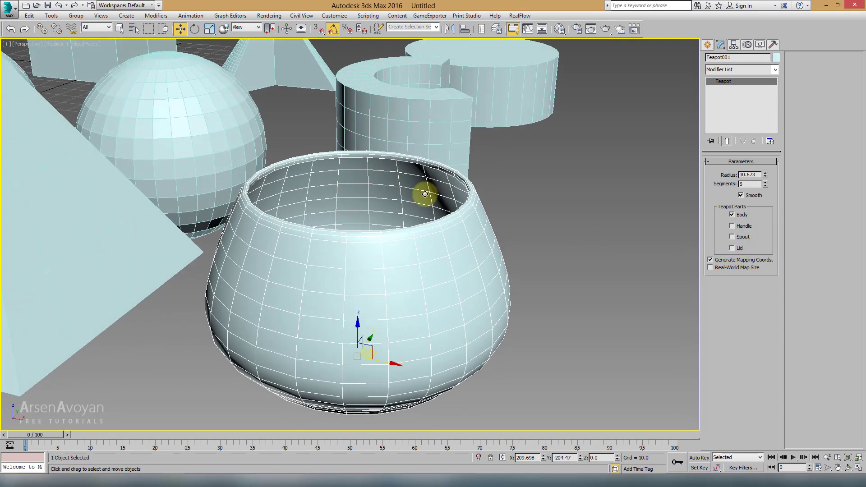
{"action": "middle_click_drag", "start_coordinate": [522, 202], "coordinate": [534, 224], "text": "alt"}
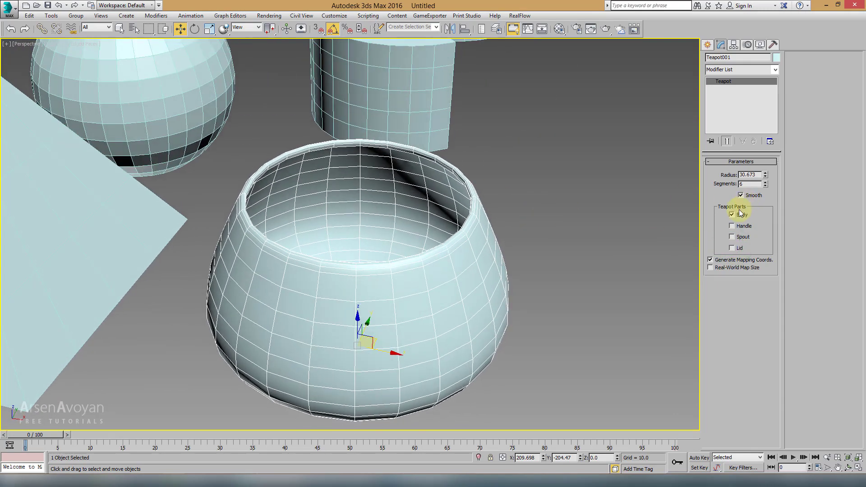
Hide edged faces and raise the teapot to 10 segments
{"action": "key", "text": "F4"}
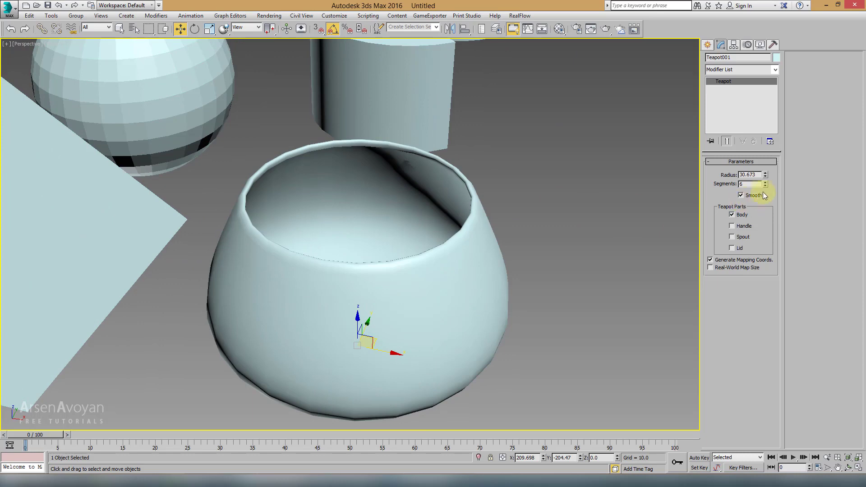
{"action": "left_click_drag", "start_coordinate": [765, 188], "coordinate": [765, 182]}
{"action": "mouse_move", "coordinate": [493, 232]}
{"action": "middle_mouse_down", "text": "alt"}
{"action": "mouse_move", "coordinate": [450, 174]}
{"action": "mouse_move", "coordinate": [466, 275]}
{"action": "mouse_move", "coordinate": [433, 238]}
{"action": "mouse_move", "coordinate": [477, 305]}
{"action": "mouse_move", "coordinate": [489, 236]}
{"action": "mouse_move", "coordinate": [477, 218]}
{"action": "mouse_move", "coordinate": [475, 261]}
{"action": "mouse_move", "coordinate": [486, 232]}
{"action": "middle_mouse_up", "text": "alt"}
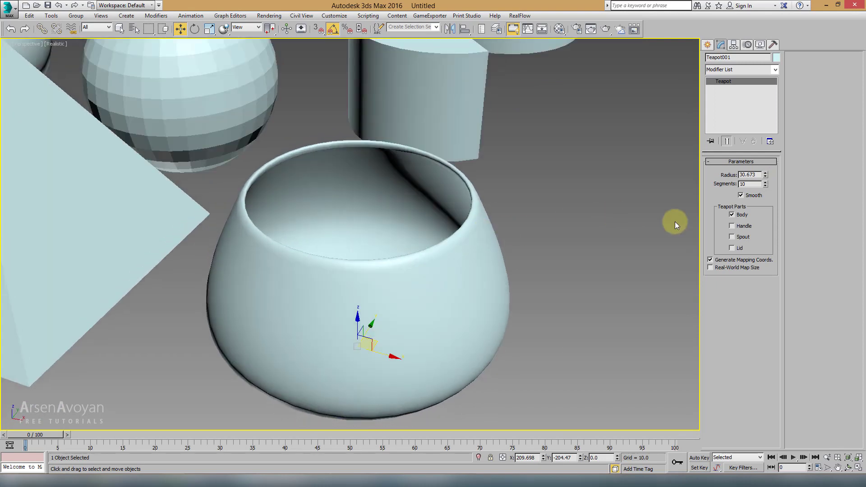
Restore the teapot's handle, spout and lid, and isolate it with Alt+Q
{"action": "left_click", "coordinate": [732, 226]}
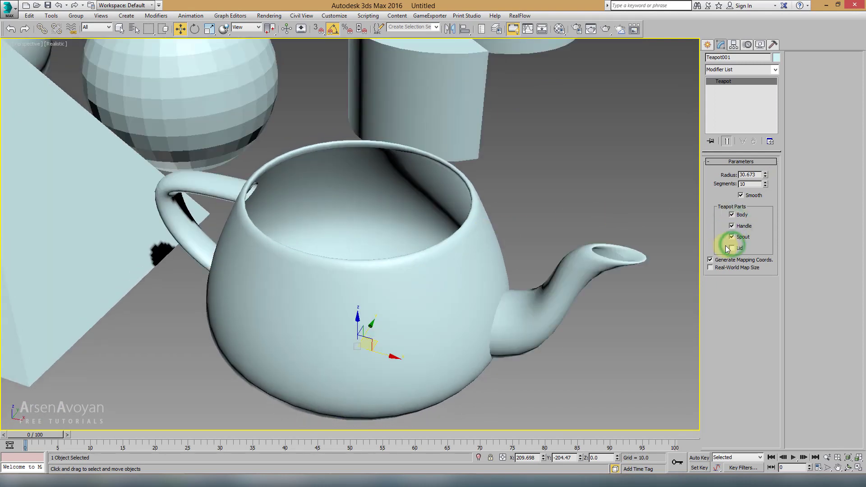
{"action": "left_click", "coordinate": [731, 248]}
{"action": "middle_click_drag", "start_coordinate": [586, 244], "coordinate": [558, 234], "text": "alt"}
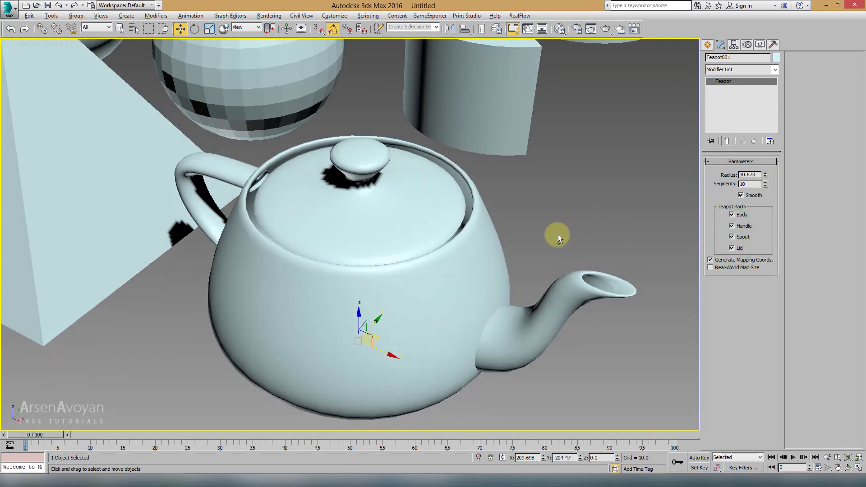
{"action": "key", "text": "alt+q"}
{"action": "middle_click_drag", "start_coordinate": [499, 201], "coordinate": [507, 198], "text": "alt"}
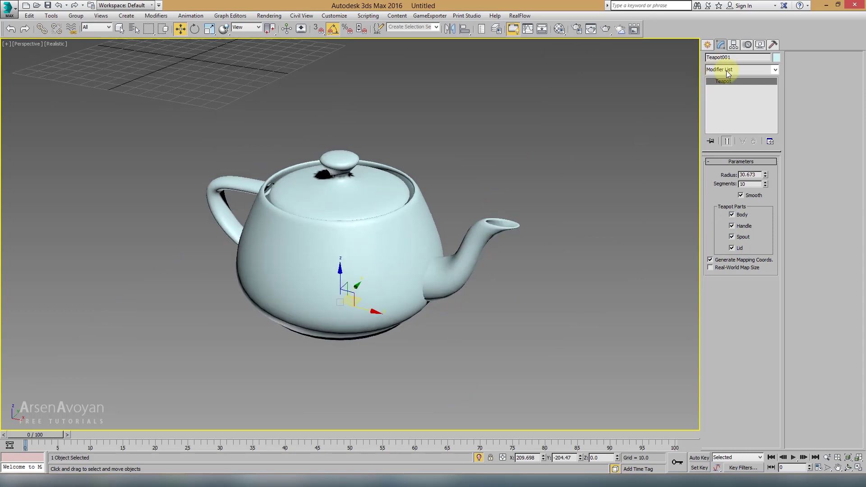
Add a Taper modifier to the teapot with Amount -0.07
{"action": "left_click", "coordinate": [724, 71]}
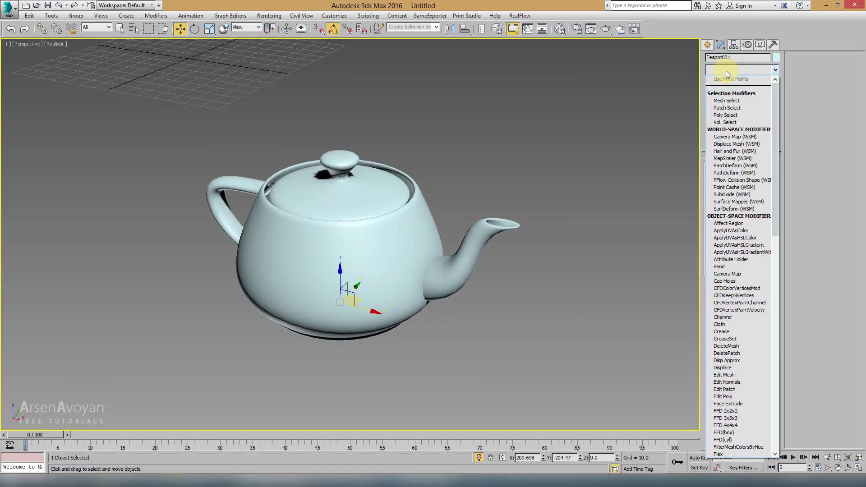
{"action": "key", "text": "t"}
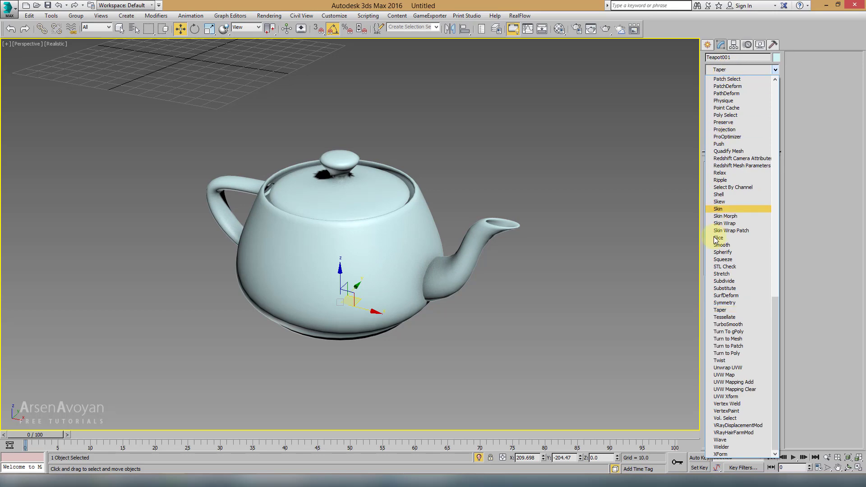
{"action": "left_click", "coordinate": [717, 310]}
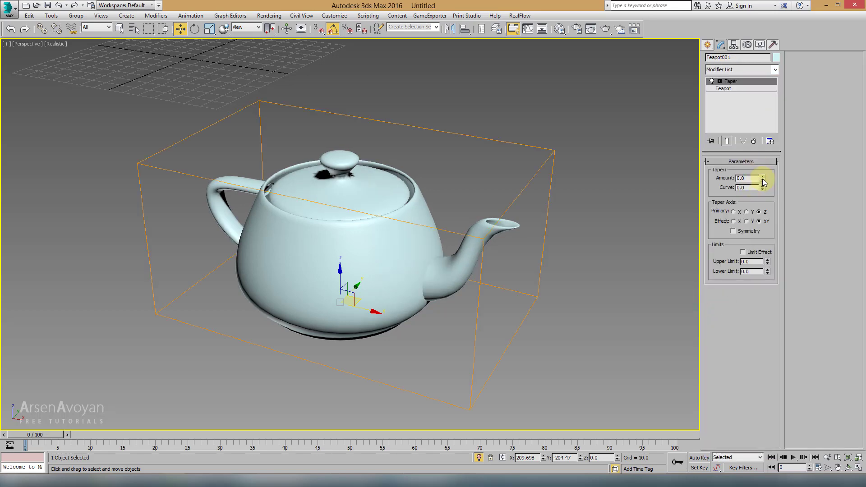
{"action": "mouse_move", "coordinate": [763, 182]}
{"action": "left_mouse_down"}
{"action": "mouse_move", "coordinate": [763, 189]}
{"action": "mouse_move", "coordinate": [729, 122]}
{"action": "mouse_move", "coordinate": [734, 113]}
{"action": "left_mouse_up"}
Remove the Taper modifier and return to the four-viewport layout
{"action": "middle_click_drag", "start_coordinate": [451, 122], "coordinate": [579, 152], "text": "alt"}
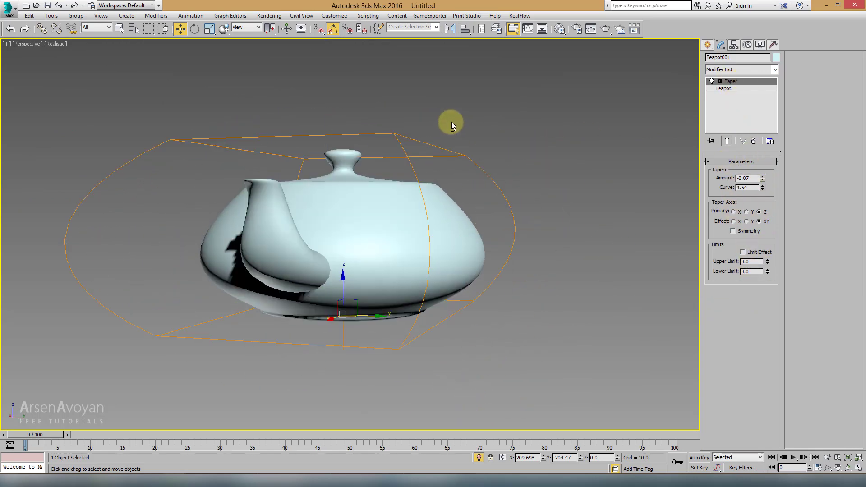
{"action": "left_click", "coordinate": [753, 141]}
{"action": "key", "text": "alt+w"}
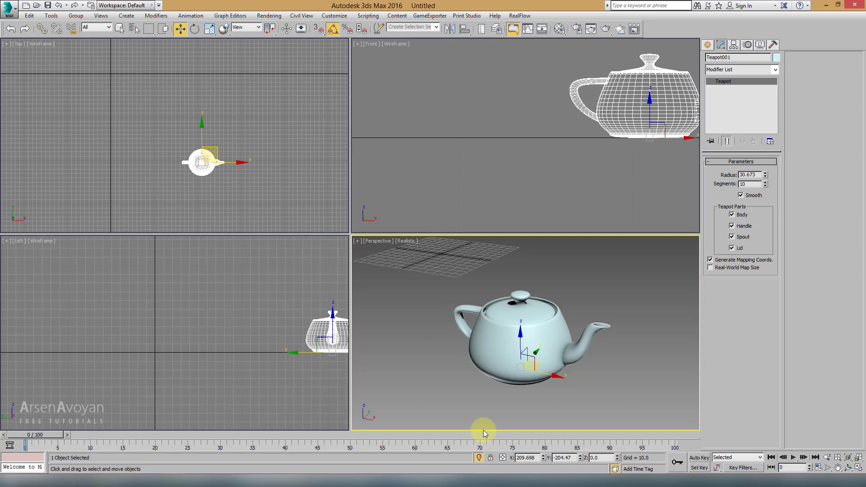
End isolation so all objects reappear, and maximize the Top viewport
{"action": "left_click", "coordinate": [478, 459]}
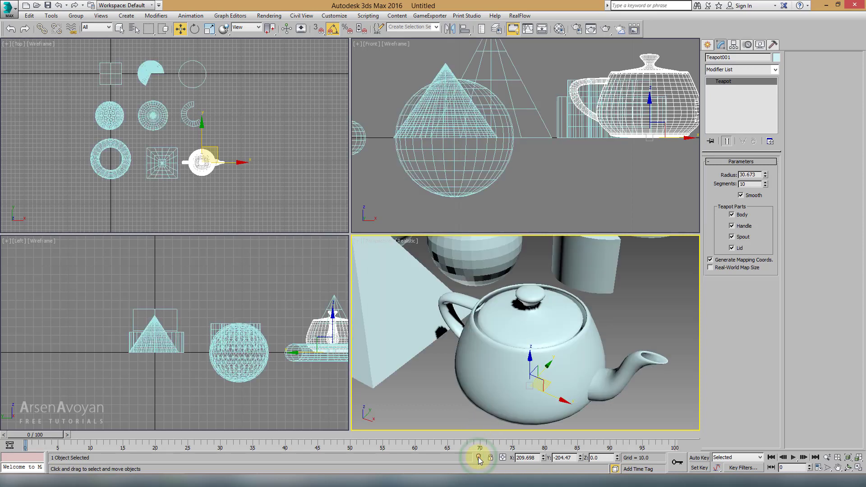
{"action": "key", "text": "alt+w"}
{"action": "scroll", "coordinate": [342, 212], "scroll_direction": "down", "scroll_amount": 5}
{"action": "middle_click_drag", "start_coordinate": [341, 211], "coordinate": [415, 238], "text": "alt"}
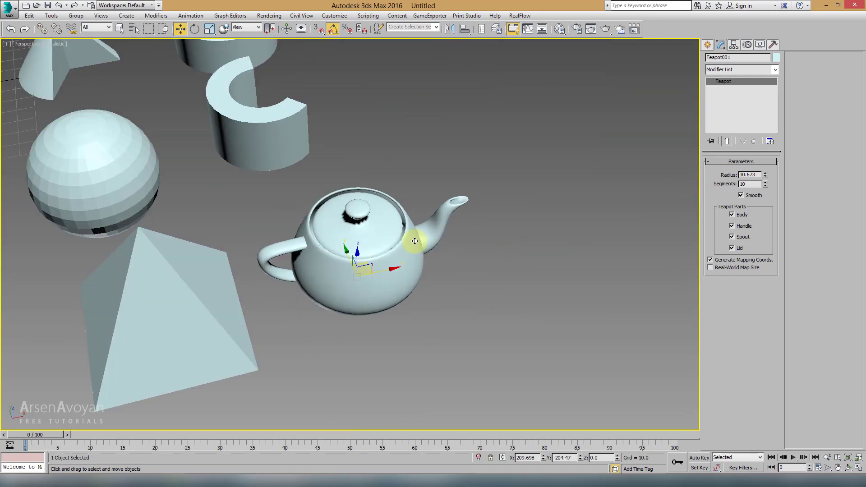
{"action": "key", "text": "alt+w"}
{"action": "right_click", "coordinate": [233, 183]}
{"action": "key", "text": "alt+w"}
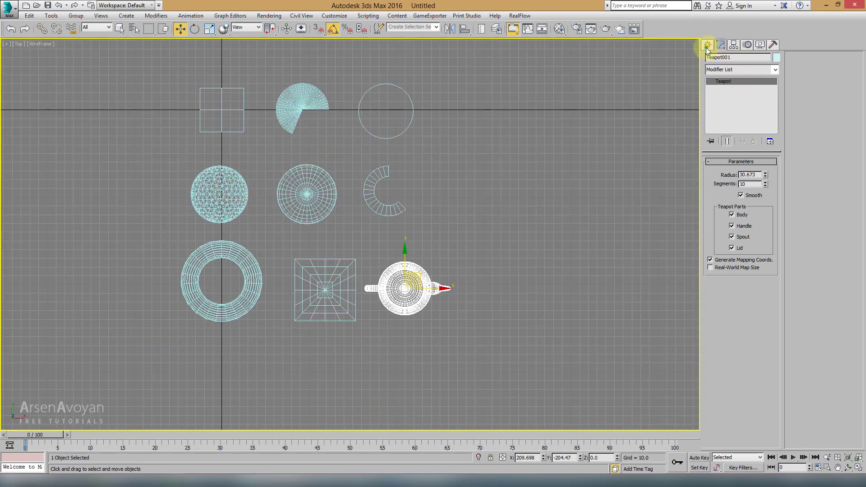
Draw a small Plane to the right of the circle in the Top view
{"action": "left_click", "coordinate": [707, 46]}
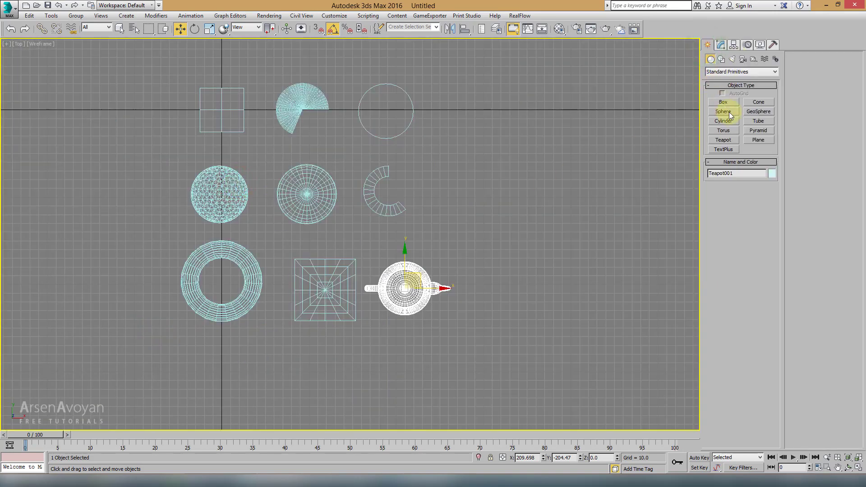
{"action": "left_click", "coordinate": [748, 140]}
{"action": "middle_click_drag", "start_coordinate": [489, 143], "coordinate": [435, 169]}
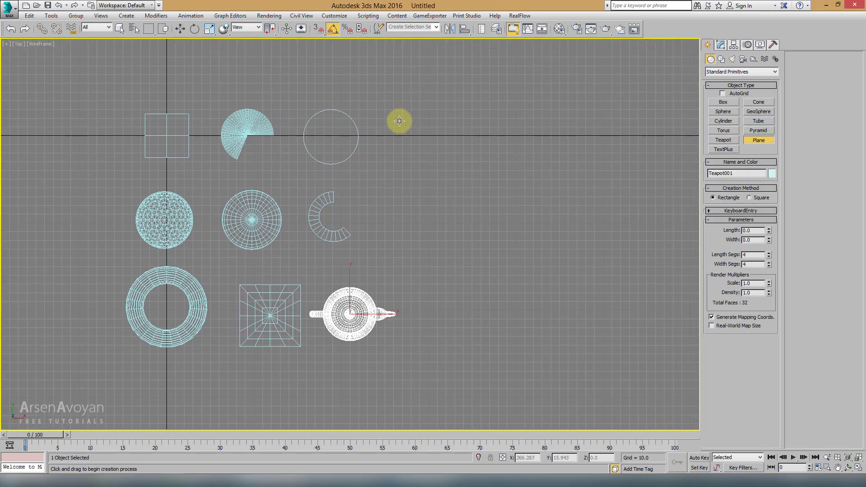
{"action": "left_click_drag", "start_coordinate": [399, 121], "coordinate": [453, 170]}
{"action": "right_click", "coordinate": [453, 170]}
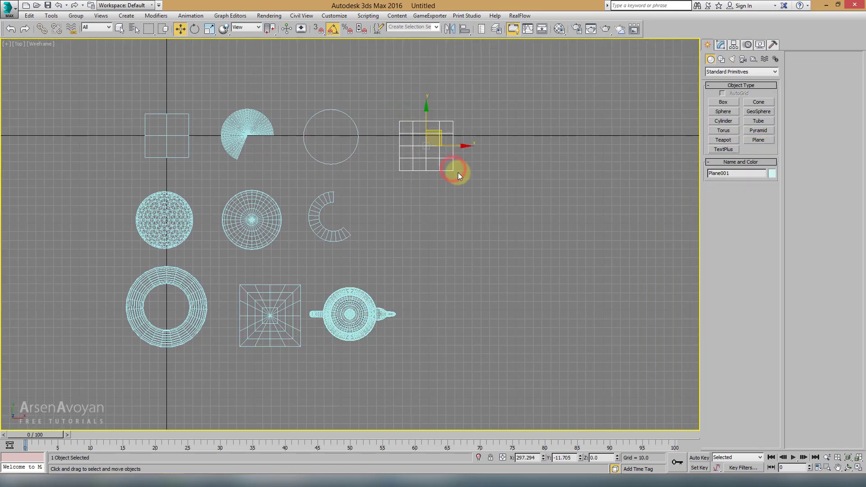
Maximize the Perspective view, zoom to the new plane and show edged faces
{"action": "key", "text": "alt+w"}
{"action": "right_click", "coordinate": [518, 275]}
{"action": "key", "text": "alt+w"}
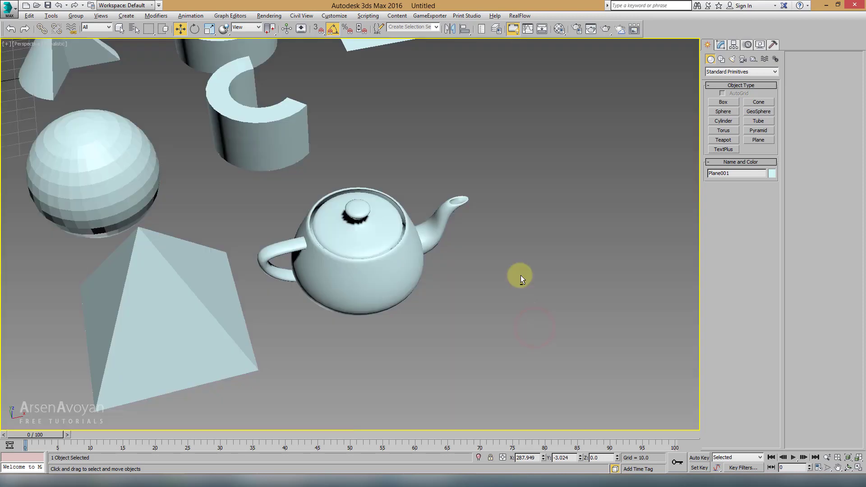
{"action": "key", "text": "z"}
{"action": "mouse_move", "coordinate": [483, 259]}
{"action": "middle_mouse_down", "text": "alt"}
{"action": "mouse_move", "coordinate": [458, 238]}
{"action": "mouse_move", "coordinate": [458, 247]}
{"action": "mouse_move", "coordinate": [425, 239]}
{"action": "mouse_move", "coordinate": [432, 237]}
{"action": "middle_mouse_up", "text": "alt"}
{"action": "key", "text": "F4"}
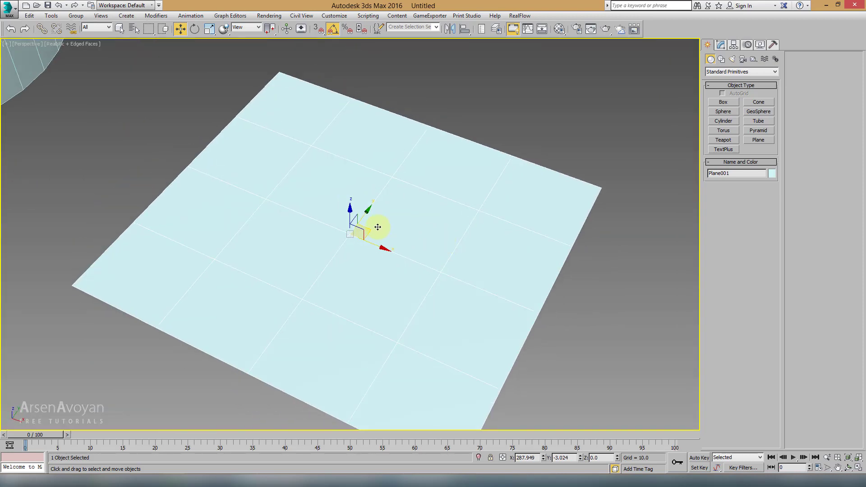
{"action": "scroll", "coordinate": [377, 227], "scroll_direction": "down", "scroll_amount": 5}
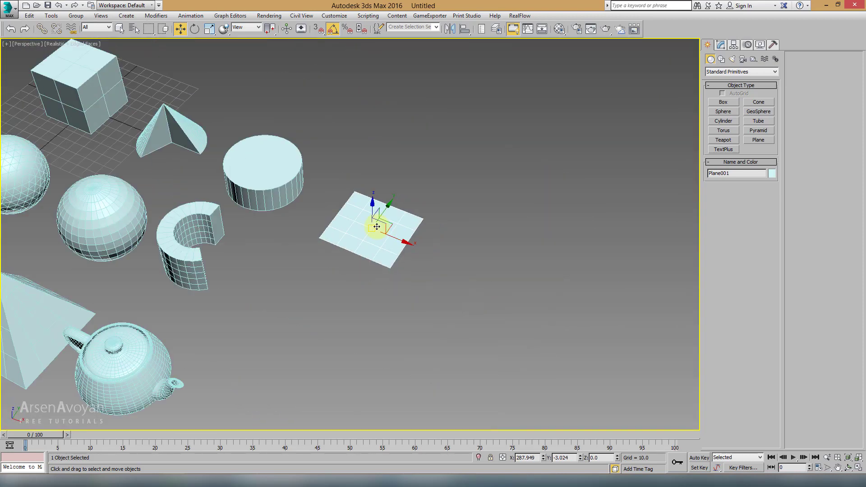
Set Plane001's Length and Width both to 1000
{"action": "left_click", "coordinate": [720, 44]}
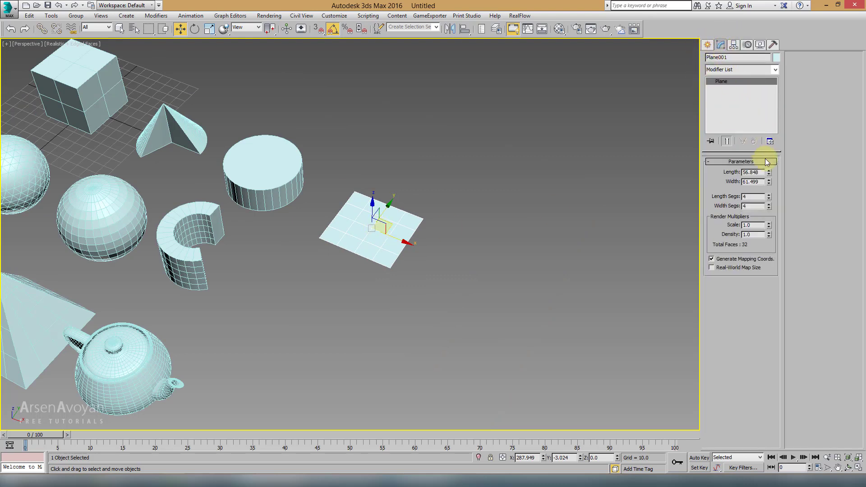
{"action": "left_click_drag", "start_coordinate": [769, 173], "coordinate": [809, 244]}
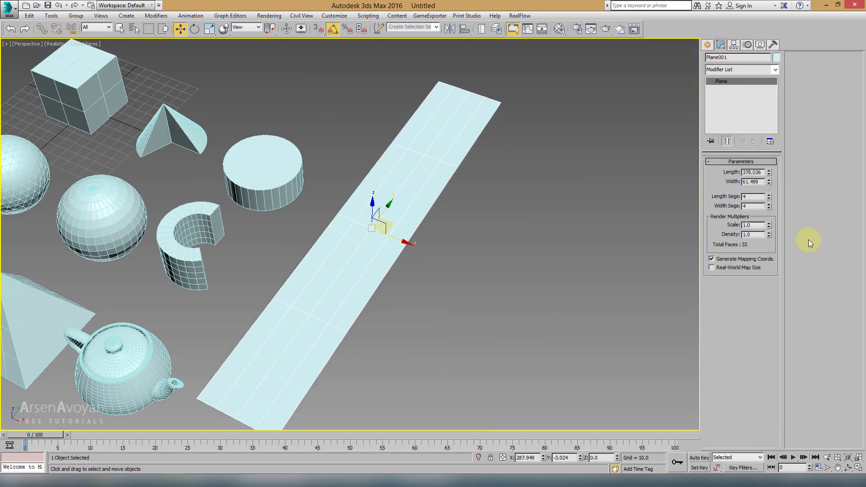
{"action": "left_click_drag", "start_coordinate": [769, 182], "coordinate": [740, 350]}
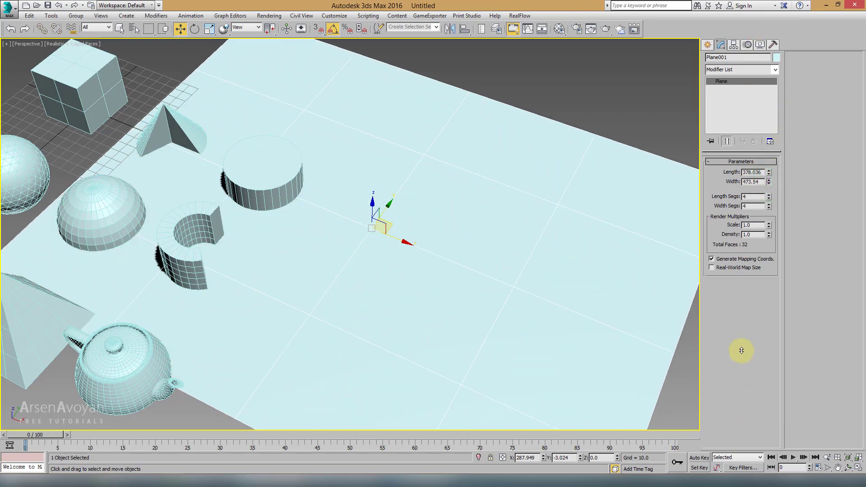
{"action": "double_click", "coordinate": [752, 173]}
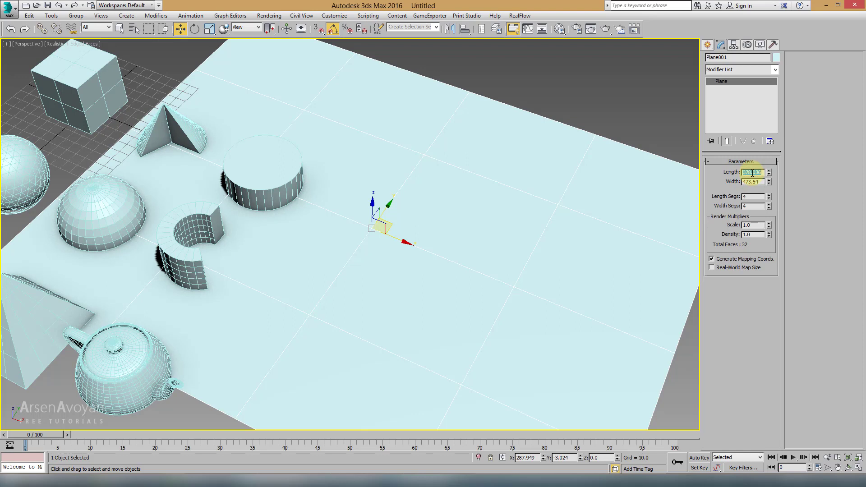
{"action": "type", "text": "10"}
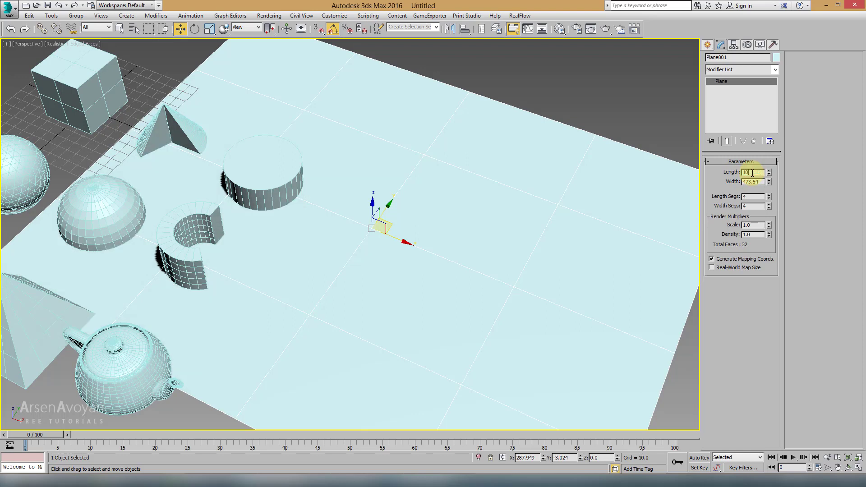
{"action": "type", "text": "0"}
{"action": "key", "text": "Tab"}
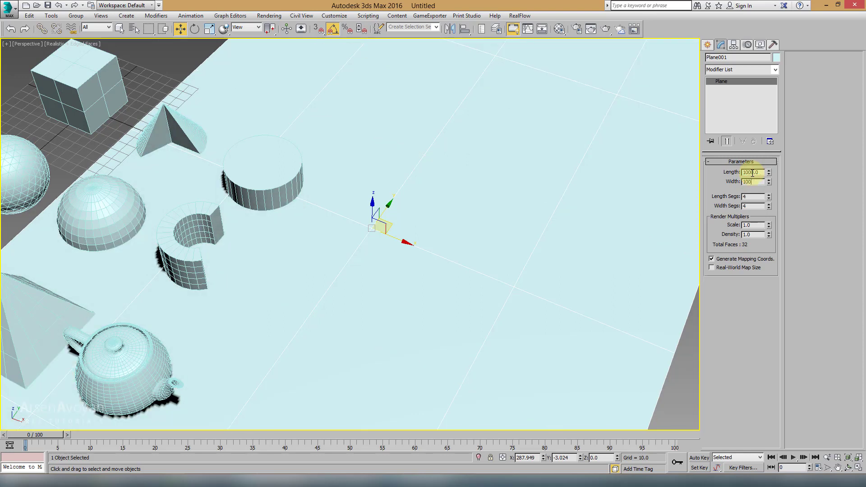
{"action": "key", "text": "Return"}
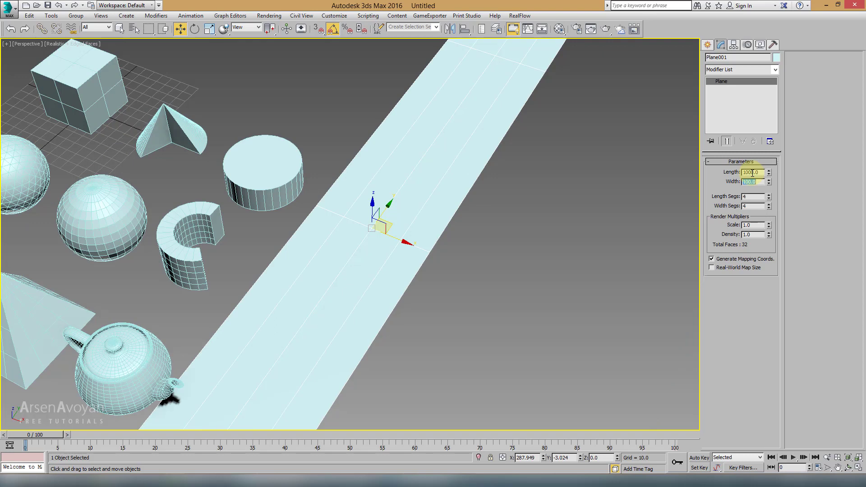
{"action": "type", "text": "1000"}
{"action": "key", "text": "Return"}
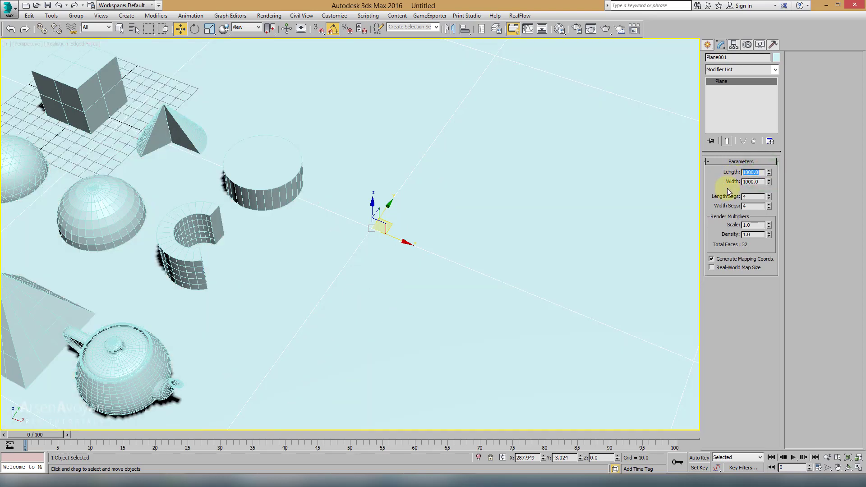
{"action": "double_click", "coordinate": [759, 171]}
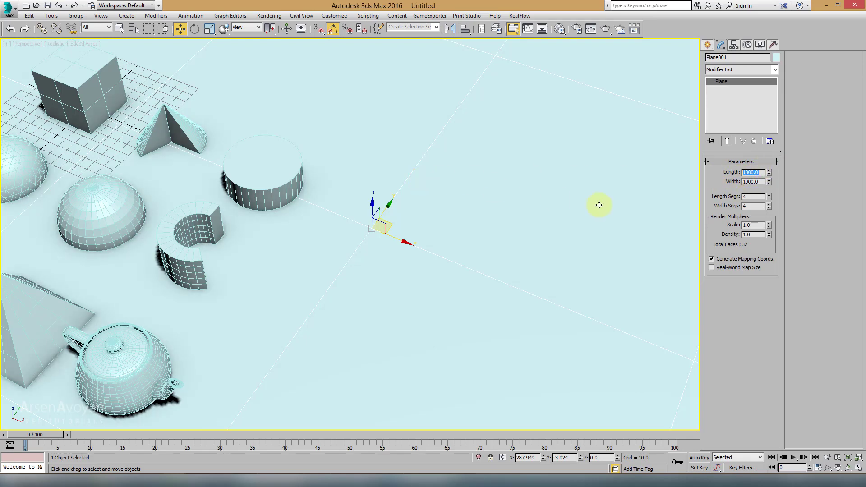
{"action": "scroll", "coordinate": [412, 212], "scroll_direction": "down", "scroll_amount": 5}
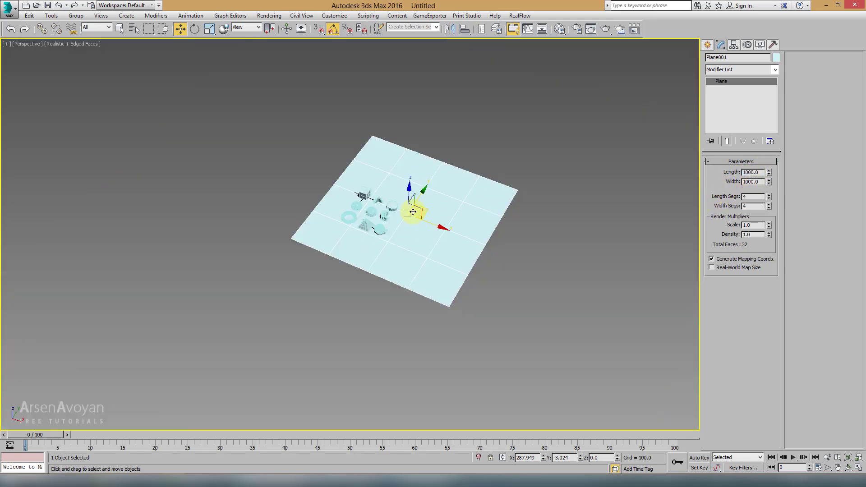
{"action": "scroll", "coordinate": [412, 212], "scroll_direction": "up", "scroll_amount": 2}
In the Top view, move the plane so it lies under all the objects
{"action": "key", "text": "alt+w"}
{"action": "middle_click", "coordinate": [258, 79]}
{"action": "scroll", "coordinate": [259, 79], "scroll_direction": "down", "scroll_amount": 5}
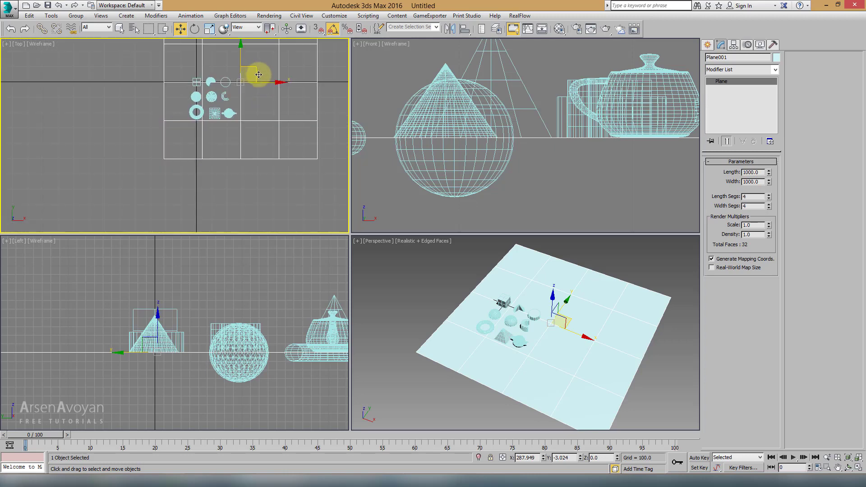
{"action": "left_click_drag", "start_coordinate": [256, 78], "coordinate": [214, 77]}
{"action": "middle_click", "coordinate": [421, 247]}
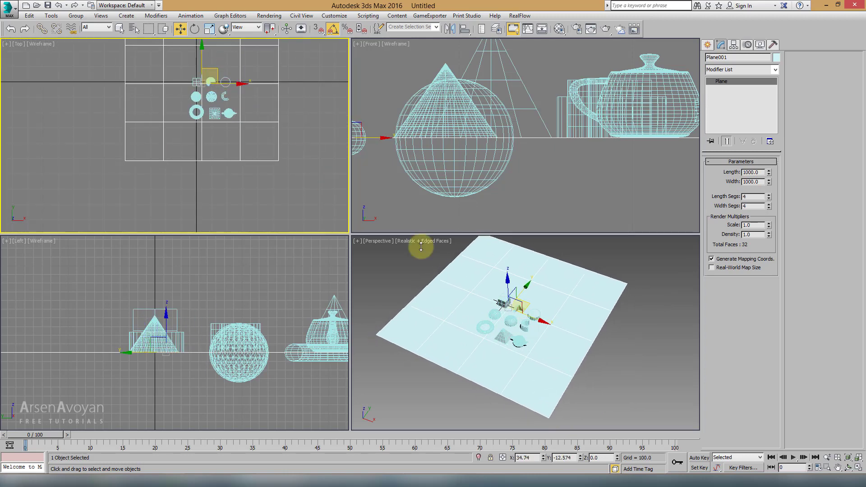
{"action": "key", "text": "alt+w"}
Hide edged faces and orbit down to ground level to check the plane
{"action": "scroll", "coordinate": [348, 227], "scroll_direction": "up", "scroll_amount": 5}
{"action": "scroll", "coordinate": [348, 227], "scroll_direction": "down", "scroll_amount": 5}
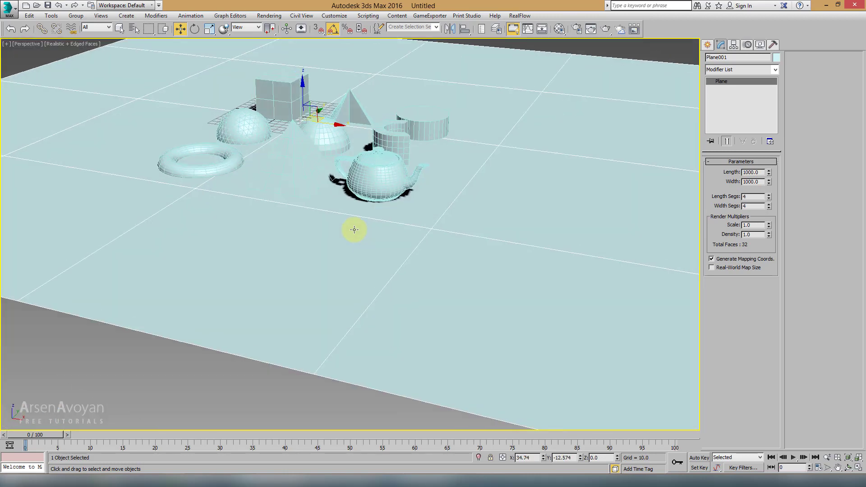
{"action": "scroll", "coordinate": [353, 228], "scroll_direction": "up", "scroll_amount": 4}
{"action": "key", "text": "F4"}
{"action": "mouse_move", "coordinate": [344, 231]}
{"action": "middle_mouse_down", "text": "alt"}
{"action": "mouse_move", "coordinate": [354, 231]}
{"action": "mouse_move", "coordinate": [338, 246]}
{"action": "middle_mouse_up", "text": "alt"}
{"action": "key", "text": "alt+w"}
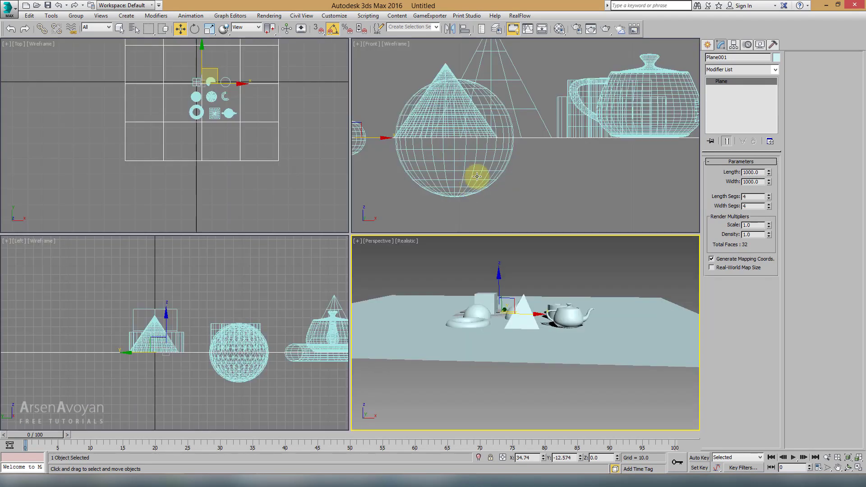
{"action": "middle_click", "coordinate": [473, 178]}
{"action": "key", "text": "alt+w"}
In the Front view, raise the sphere, GeoSphere and torus above the ground plane
{"action": "scroll", "coordinate": [489, 131], "scroll_direction": "up", "scroll_amount": 3}
{"action": "left_click", "coordinate": [270, 151]}
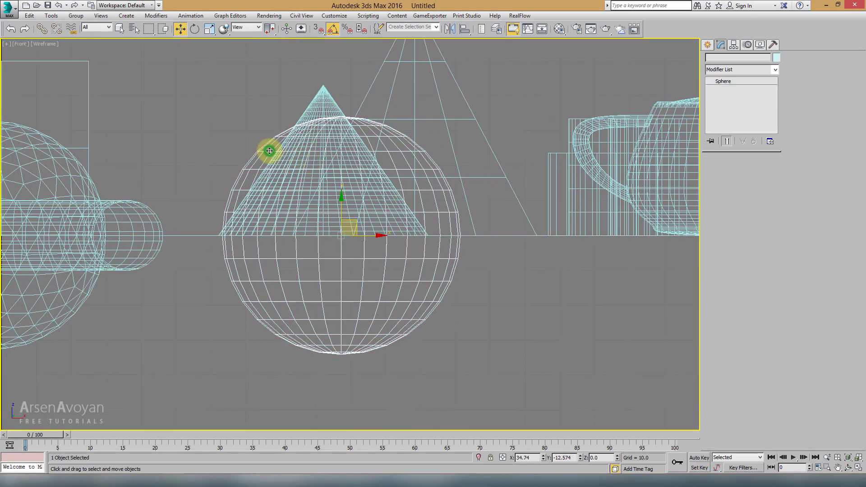
{"action": "mouse_move", "coordinate": [341, 200]}
{"action": "left_mouse_down"}
{"action": "mouse_move", "coordinate": [333, 80]}
{"action": "mouse_move", "coordinate": [311, 82]}
{"action": "left_mouse_up"}
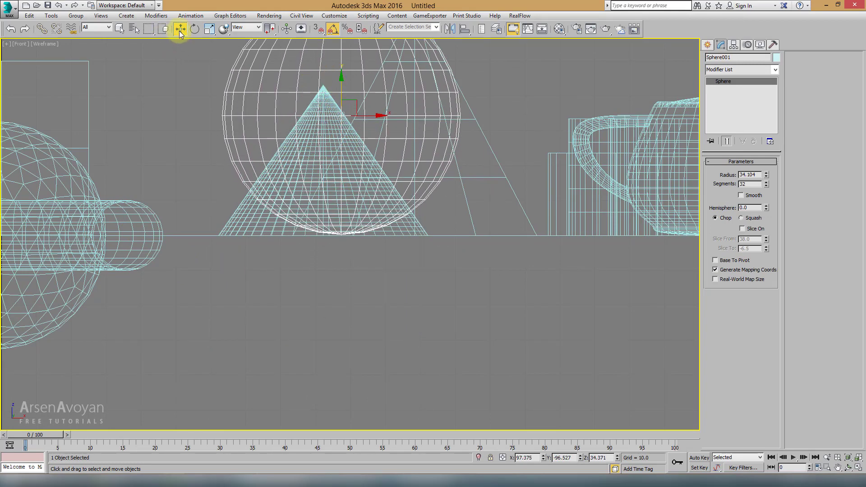
{"action": "scroll", "coordinate": [148, 108], "scroll_direction": "down", "scroll_amount": 3}
{"action": "middle_click_drag", "start_coordinate": [257, 131], "coordinate": [284, 174]}
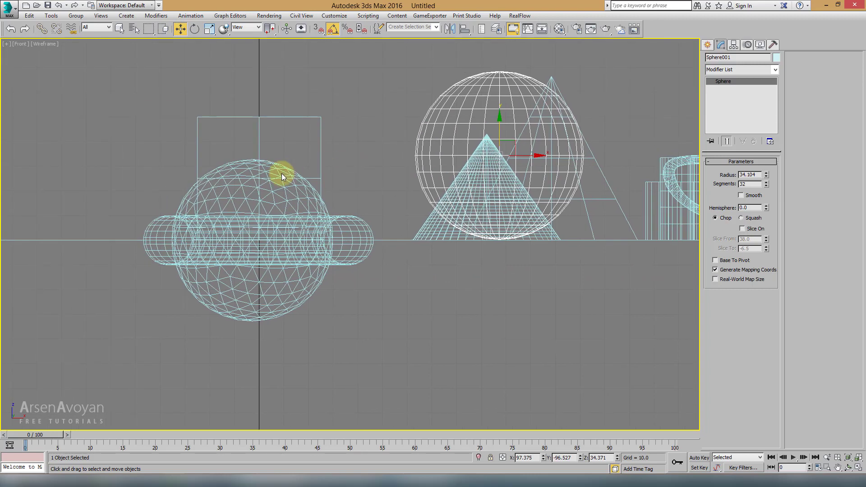
{"action": "left_click", "coordinate": [279, 184]}
{"action": "left_click", "coordinate": [282, 183]}
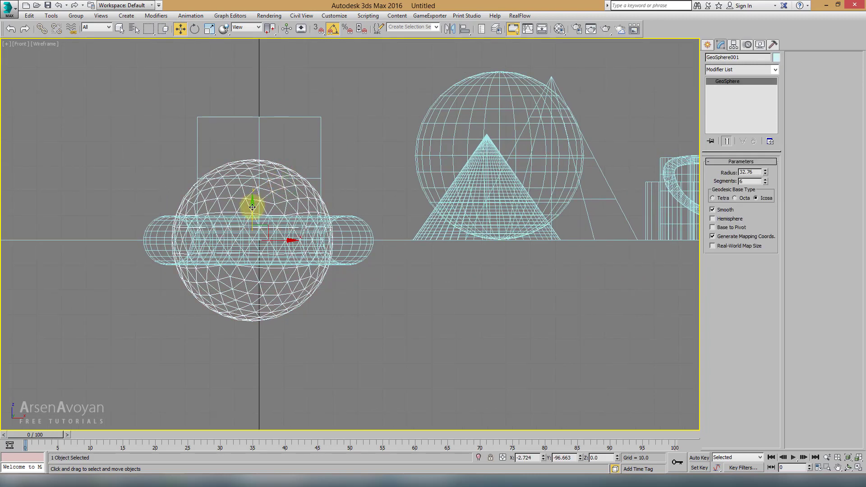
{"action": "left_click_drag", "start_coordinate": [251, 203], "coordinate": [257, 126]}
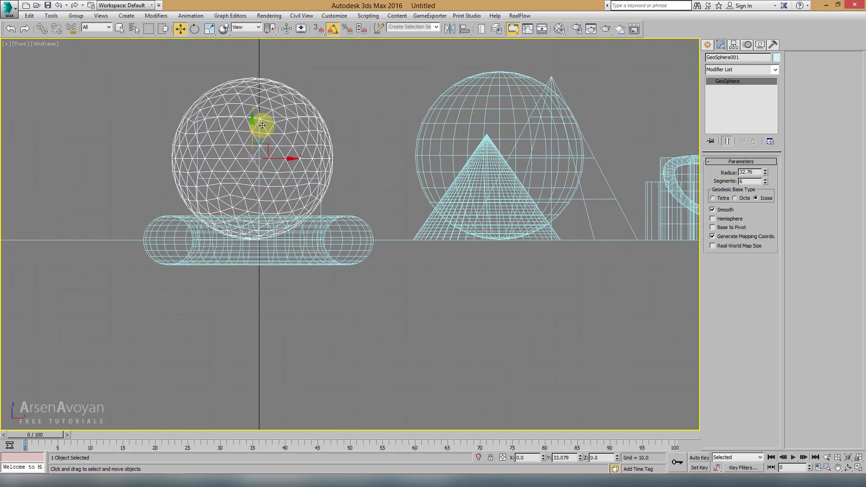
{"action": "left_click", "coordinate": [321, 258]}
{"action": "left_click_drag", "start_coordinate": [257, 218], "coordinate": [259, 190]}
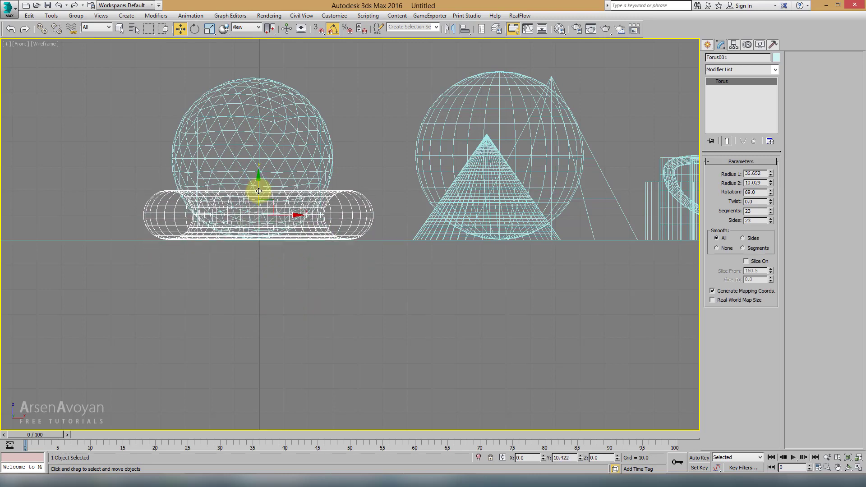
Orbit the Perspective view to confirm every object rests on the ground
{"action": "middle_click_drag", "start_coordinate": [581, 225], "coordinate": [523, 210]}
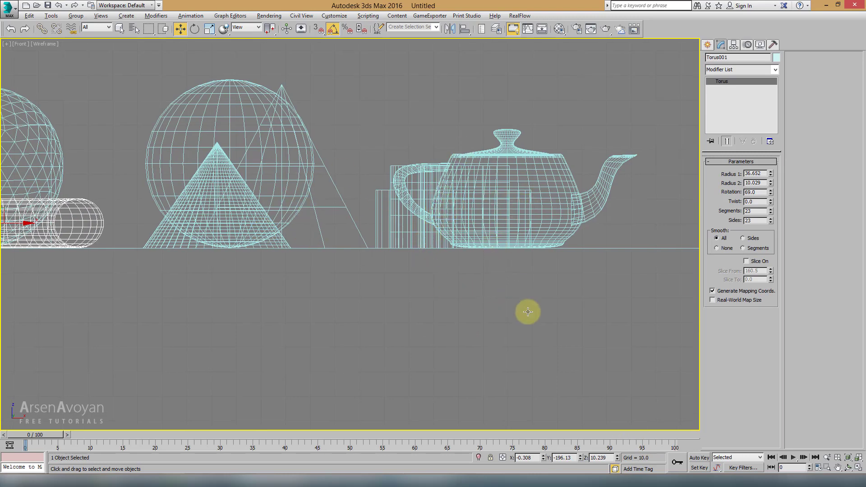
{"action": "key", "text": "p"}
{"action": "middle_click_drag", "start_coordinate": [489, 273], "coordinate": [458, 245], "text": "alt"}
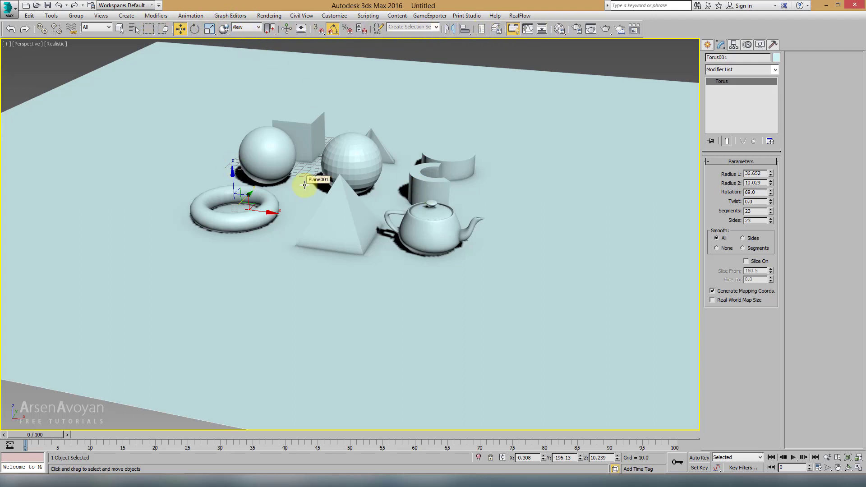
{"action": "middle_click_drag", "start_coordinate": [328, 188], "coordinate": [377, 209], "text": "alt"}
{"action": "scroll", "coordinate": [367, 217], "scroll_direction": "up", "scroll_amount": 3}
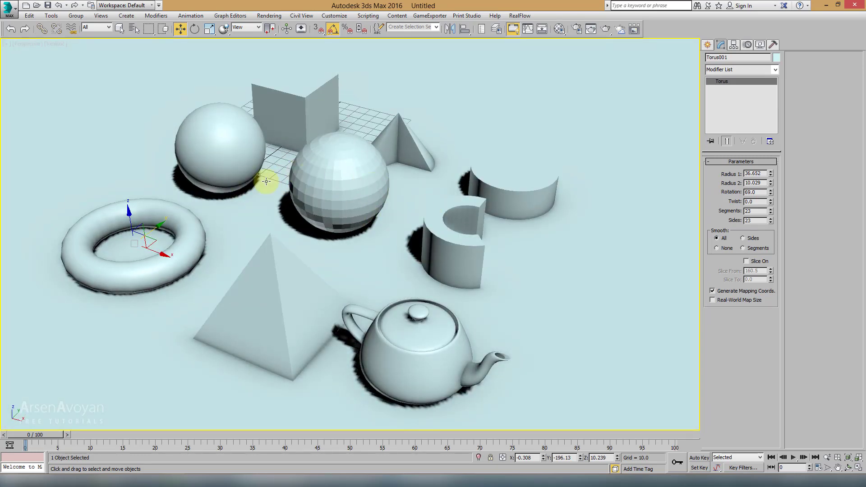
{"action": "mouse_move", "coordinate": [266, 181]}
{"action": "middle_mouse_down", "text": "alt"}
{"action": "mouse_move", "coordinate": [340, 187]}
{"action": "mouse_move", "coordinate": [308, 190]}
{"action": "mouse_move", "coordinate": [458, 137]}
{"action": "mouse_move", "coordinate": [419, 147]}
{"action": "mouse_move", "coordinate": [420, 158]}
{"action": "middle_mouse_up", "text": "alt"}
{"action": "scroll", "coordinate": [319, 188], "scroll_direction": "down", "scroll_amount": 5}
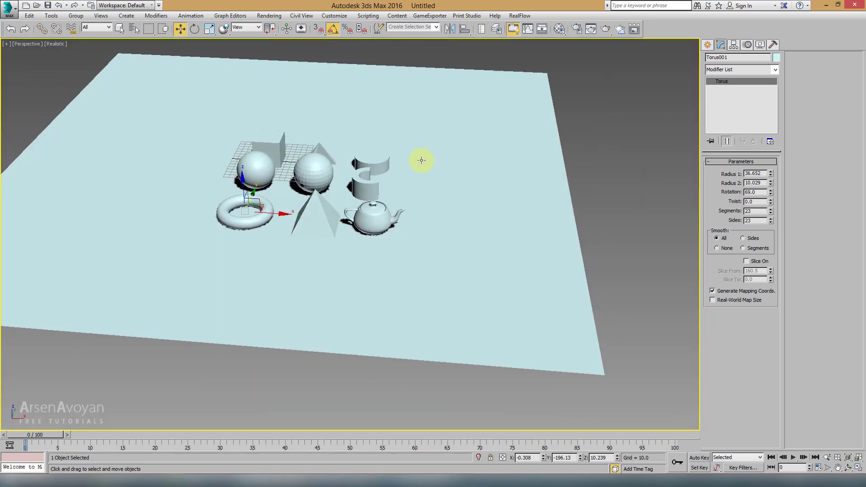
Select the ground plane and set its Length and Width to 10
{"action": "left_click", "coordinate": [608, 180]}
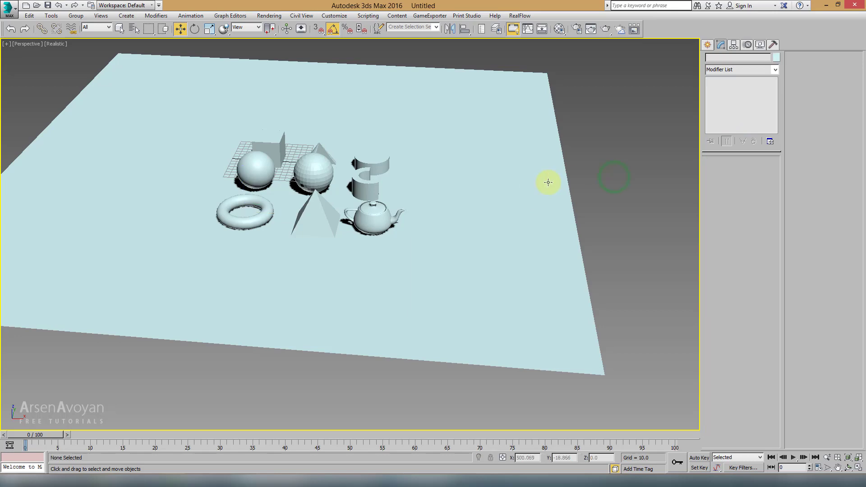
{"action": "left_click", "coordinate": [548, 181]}
{"action": "double_click", "coordinate": [761, 173]}
{"action": "type", "text": "10"}
{"action": "key", "text": "Tab"}
{"action": "type", "text": "10"}
{"action": "key", "text": "Return"}
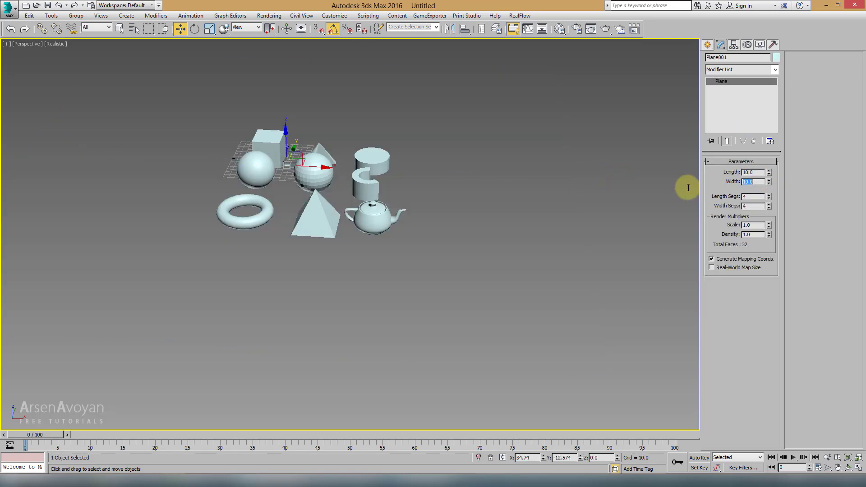
Move the small plane right of the objects and resize it to 48.45 × 36.9
{"action": "key", "text": "alt+w"}
{"action": "key", "text": "alt+w"}
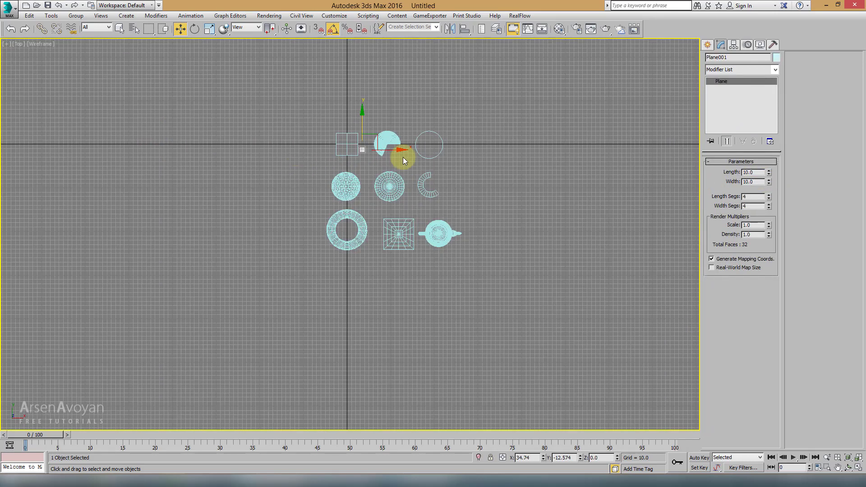
{"action": "scroll", "coordinate": [309, 210], "scroll_direction": "up", "scroll_amount": 4}
{"action": "left_click_drag", "start_coordinate": [227, 187], "coordinate": [536, 187]}
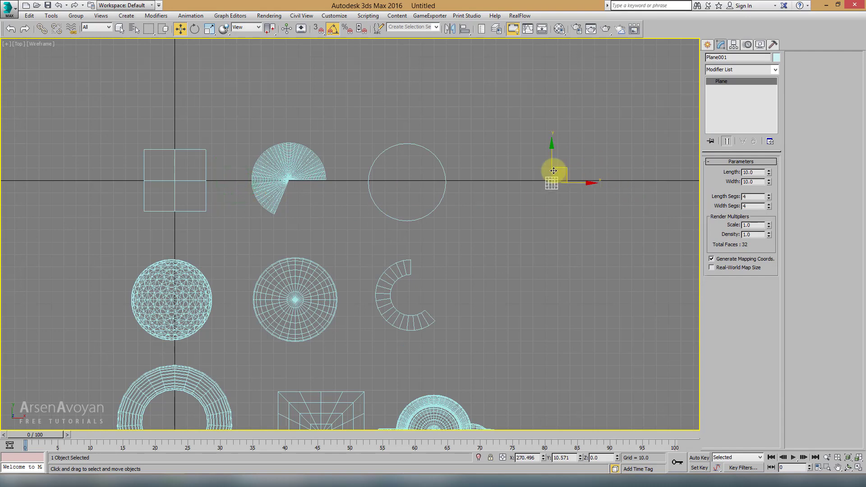
{"action": "left_click_drag", "start_coordinate": [770, 173], "coordinate": [769, 107]}
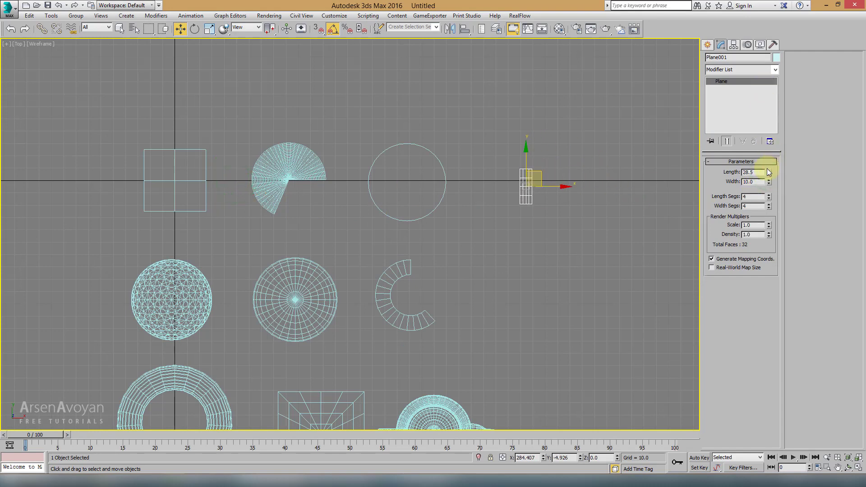
{"action": "left_click_drag", "start_coordinate": [769, 182], "coordinate": [762, 141]}
Give the plane 68 length segments and 41 width segments, viewed with edged faces
{"action": "key", "text": "alt+w"}
{"action": "left_click", "coordinate": [628, 310]}
{"action": "key", "text": "alt+w"}
{"action": "key", "text": "z"}
{"action": "mouse_move", "coordinate": [518, 255]}
{"action": "middle_mouse_down", "text": "alt"}
{"action": "mouse_move", "coordinate": [596, 230]}
{"action": "mouse_move", "coordinate": [535, 215]}
{"action": "middle_mouse_up", "text": "alt"}
{"action": "key", "text": "F4"}
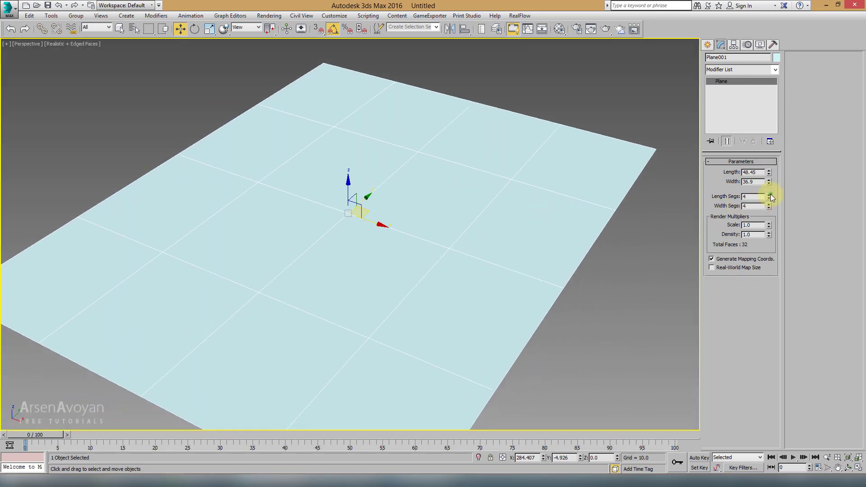
{"action": "left_click_drag", "start_coordinate": [771, 197], "coordinate": [768, 166]}
{"action": "left_click_drag", "start_coordinate": [769, 206], "coordinate": [769, 193]}
Add a Wave modifier to the plane, raising amplitude to 1.14 and shortening wave length
{"action": "left_click", "coordinate": [740, 71]}
{"action": "key", "text": "w"}
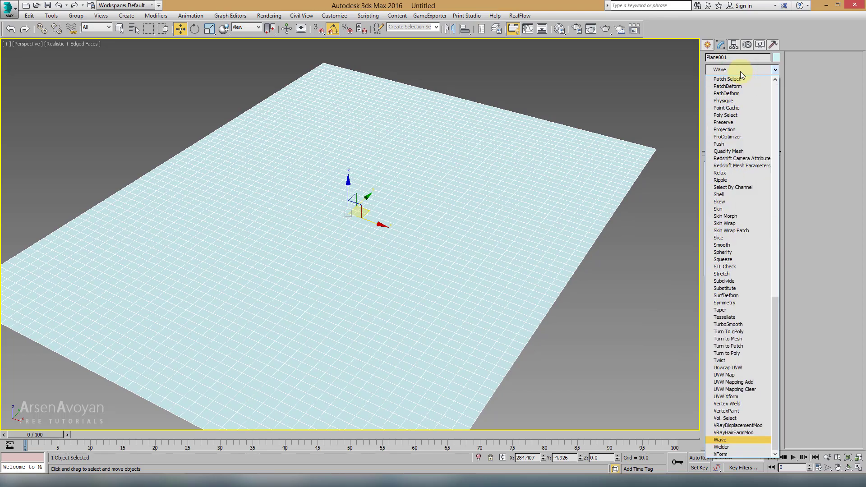
{"action": "left_click", "coordinate": [737, 438]}
{"action": "left_click_drag", "start_coordinate": [769, 179], "coordinate": [769, 172]}
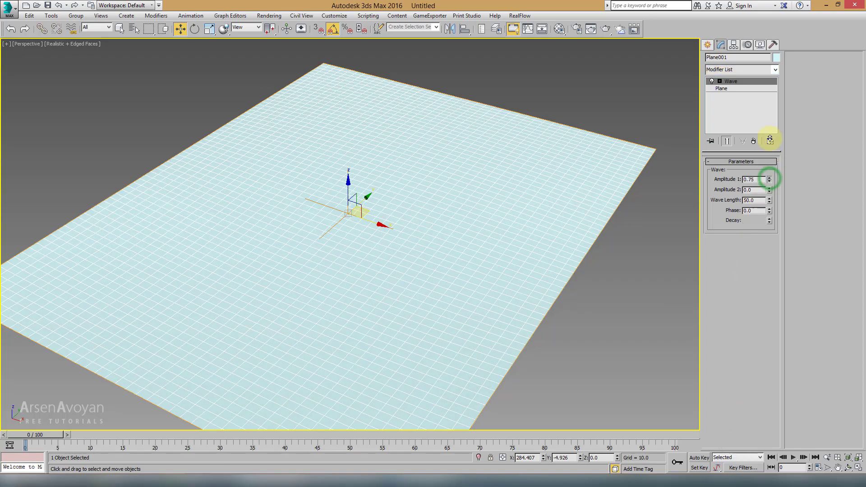
{"action": "mouse_move", "coordinate": [769, 139]}
{"action": "left_mouse_down"}
{"action": "mouse_move", "coordinate": [763, 183]}
{"action": "mouse_move", "coordinate": [765, 155]}
{"action": "left_mouse_up"}
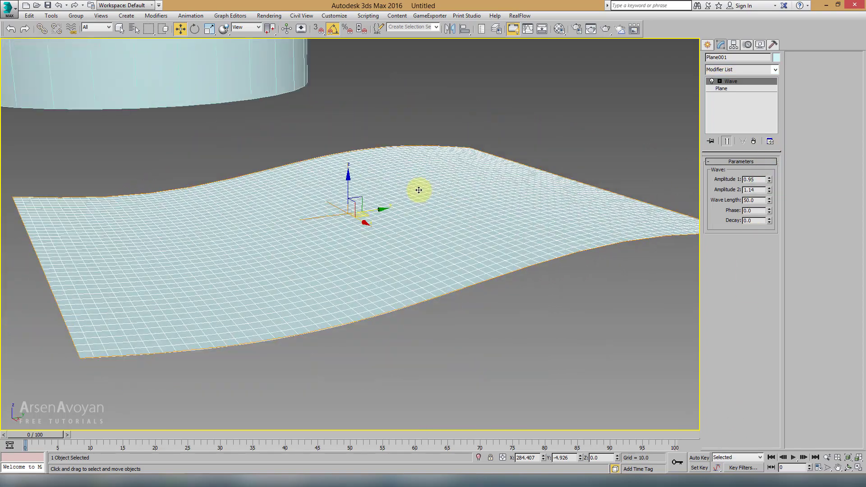
{"action": "mouse_move", "coordinate": [770, 200]}
{"action": "left_mouse_down"}
{"action": "mouse_move", "coordinate": [767, 230]}
{"action": "mouse_move", "coordinate": [768, 219]}
{"action": "left_mouse_up"}
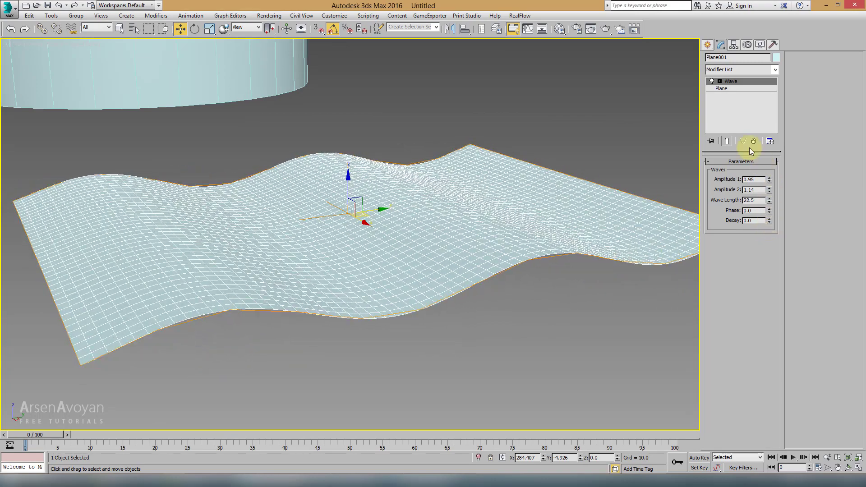
Remove the Wave modifier and set the plane to 3 length and 3 width segments
{"action": "left_click", "coordinate": [754, 142]}
{"action": "key", "text": "alt+w"}
{"action": "right_click", "coordinate": [212, 150]}
{"action": "key", "text": "alt+w"}
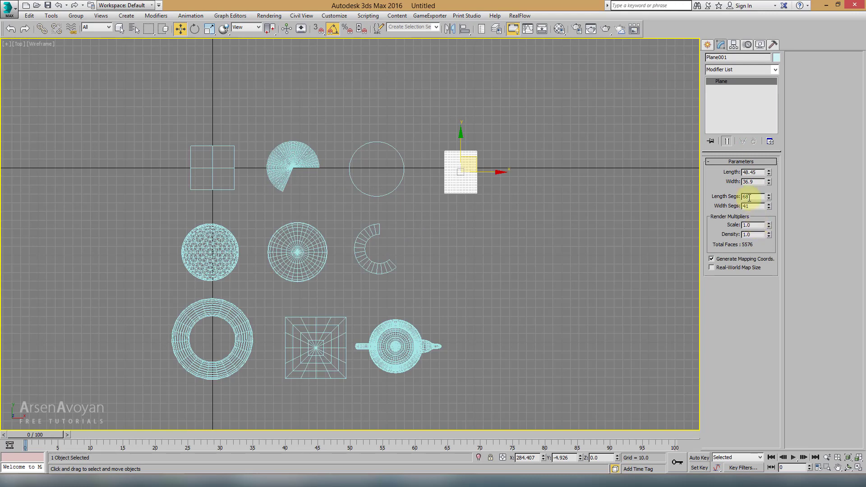
{"action": "type", "text": "3"}
{"action": "key", "text": "Tab"}
{"action": "type", "text": "3"}
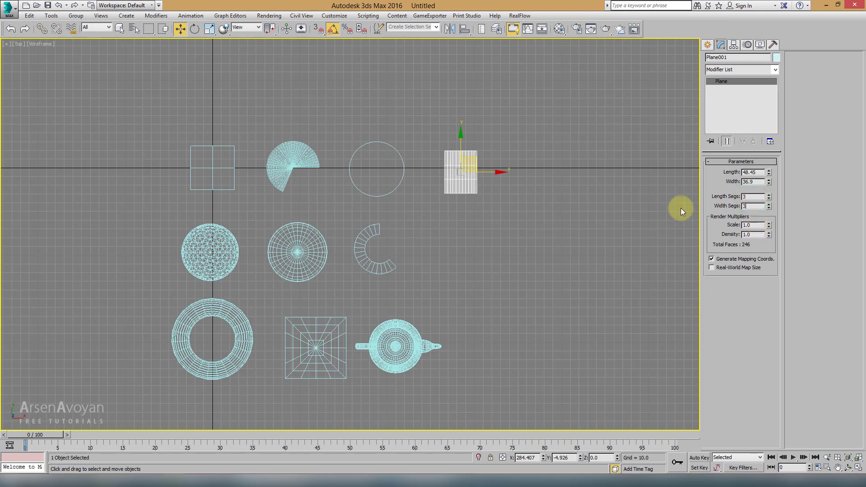
{"action": "key", "text": "Return"}
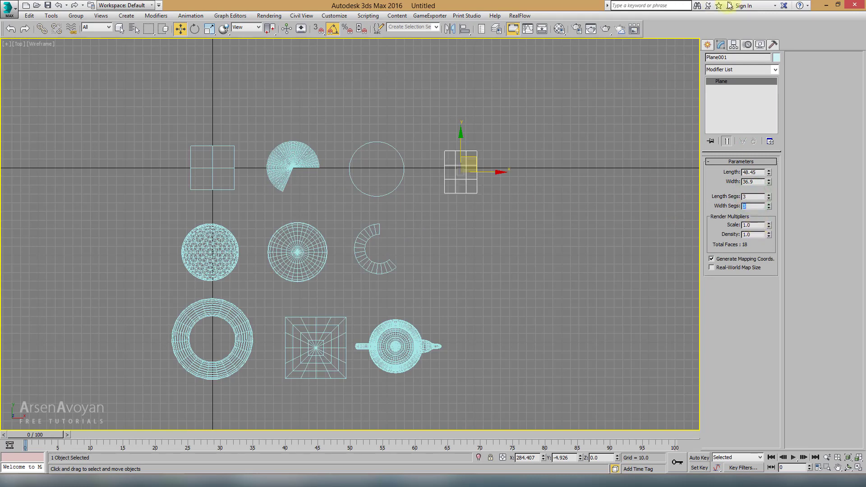
{"action": "left_click", "coordinate": [708, 45]}
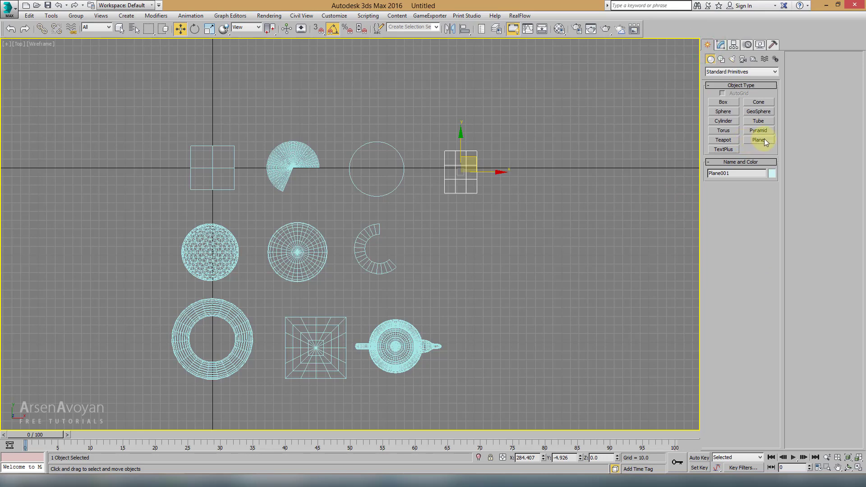
Draw a TextPlus text object in the Top view below the plane
{"action": "left_click", "coordinate": [721, 151]}
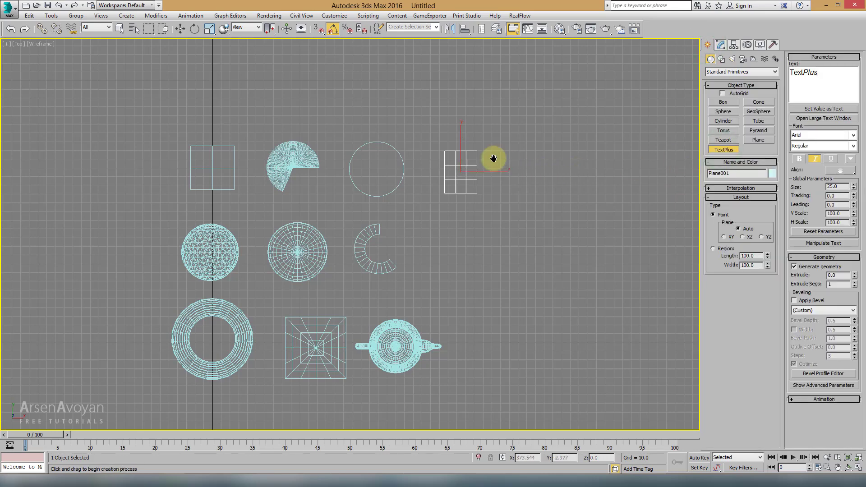
{"action": "middle_click_drag", "start_coordinate": [493, 159], "coordinate": [399, 122]}
{"action": "mouse_move", "coordinate": [443, 234]}
{"action": "left_mouse_down"}
{"action": "mouse_move", "coordinate": [472, 243]}
{"action": "mouse_move", "coordinate": [351, 192]}
{"action": "left_mouse_up"}
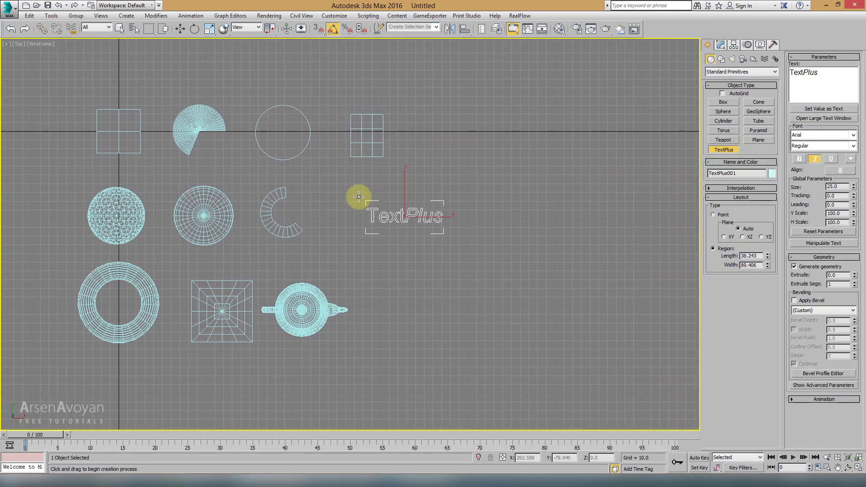
{"action": "left_click", "coordinate": [180, 29]}
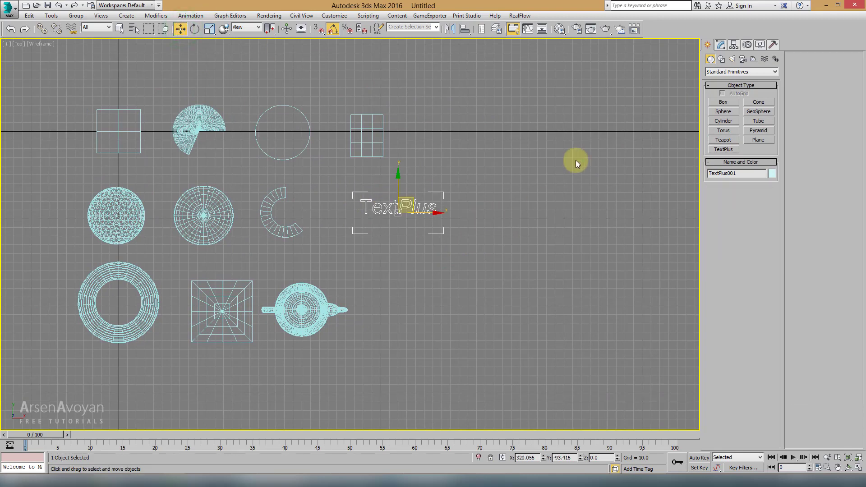
Keep the TextPlus wording in the Arial font with Regular style
{"action": "left_click", "coordinate": [719, 45]}
{"action": "left_click_drag", "start_coordinate": [738, 271], "coordinate": [691, 280]}
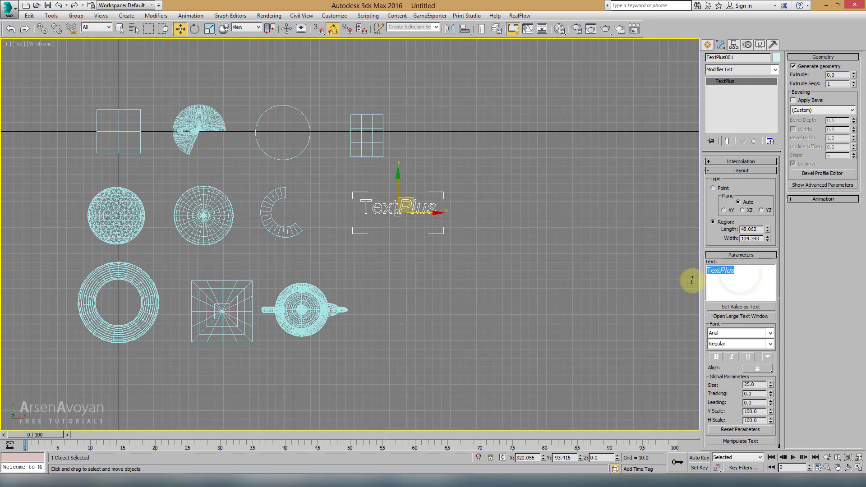
{"action": "left_click", "coordinate": [770, 334]}
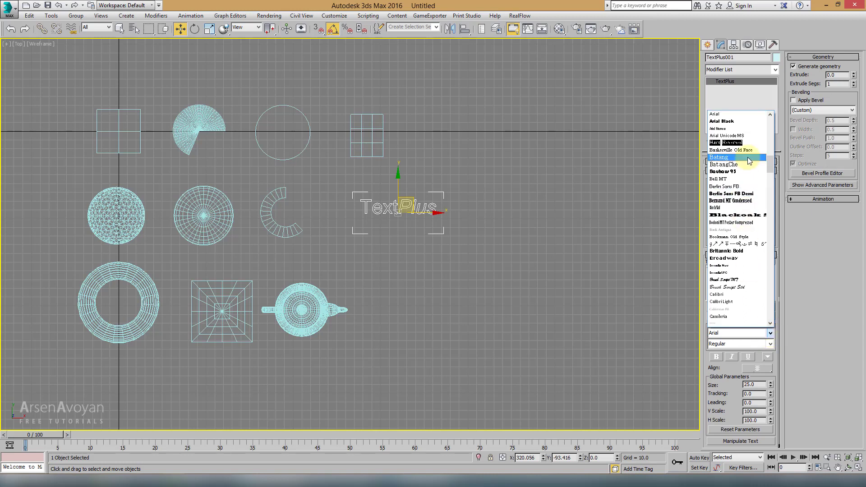
{"action": "left_click", "coordinate": [806, 268]}
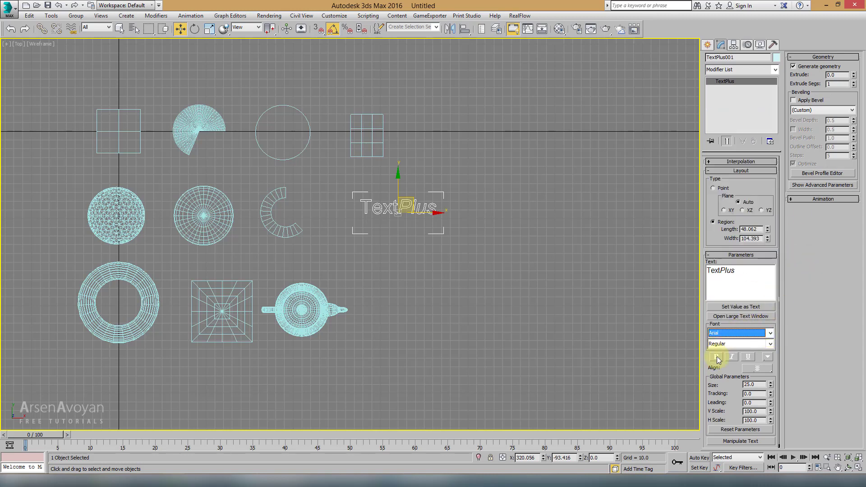
{"action": "left_click", "coordinate": [769, 345]}
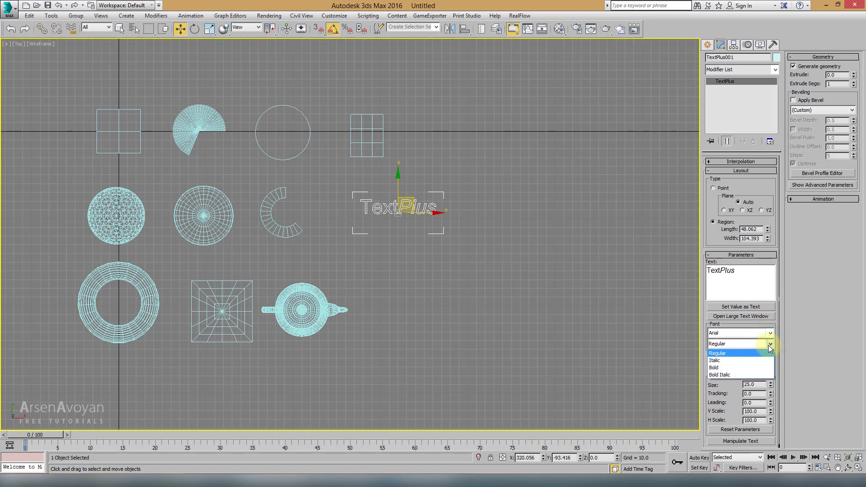
{"action": "left_click", "coordinate": [769, 345]}
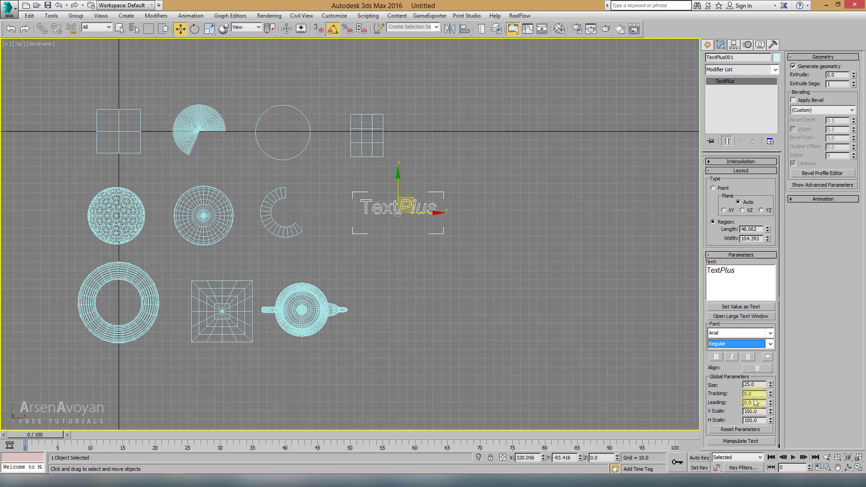
Turn on beveling for the TextPlus text with a bevel depth of 0
{"action": "key", "text": "p"}
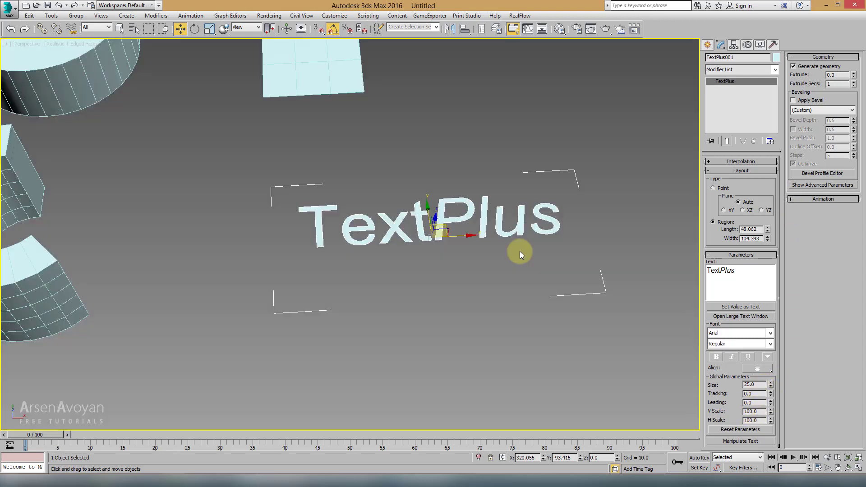
{"action": "left_click", "coordinate": [708, 46]}
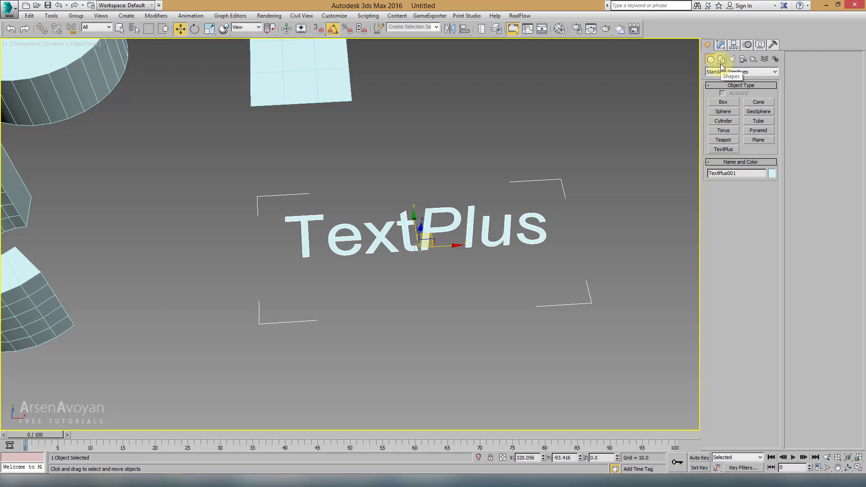
{"action": "middle_click_drag", "start_coordinate": [472, 203], "coordinate": [585, 161]}
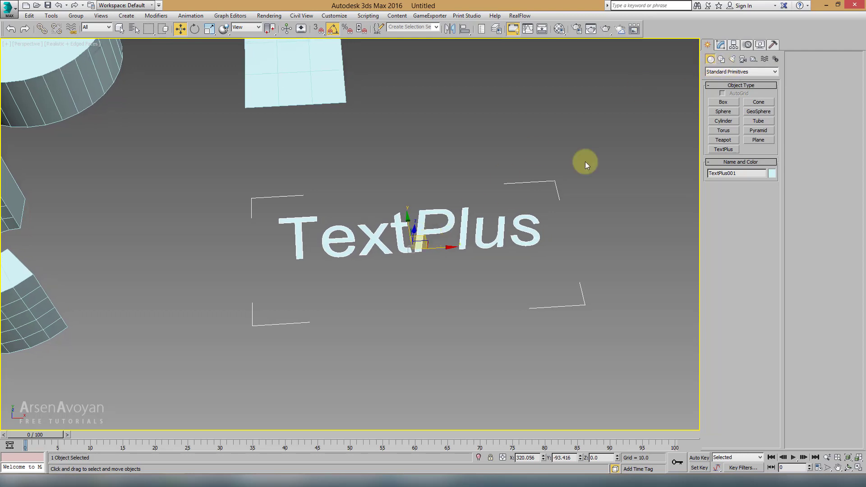
{"action": "left_click", "coordinate": [720, 45]}
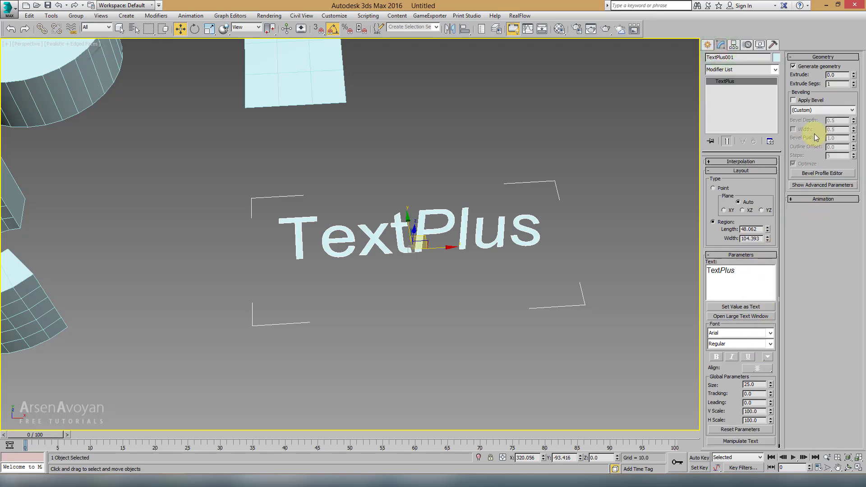
{"action": "left_click", "coordinate": [793, 100]}
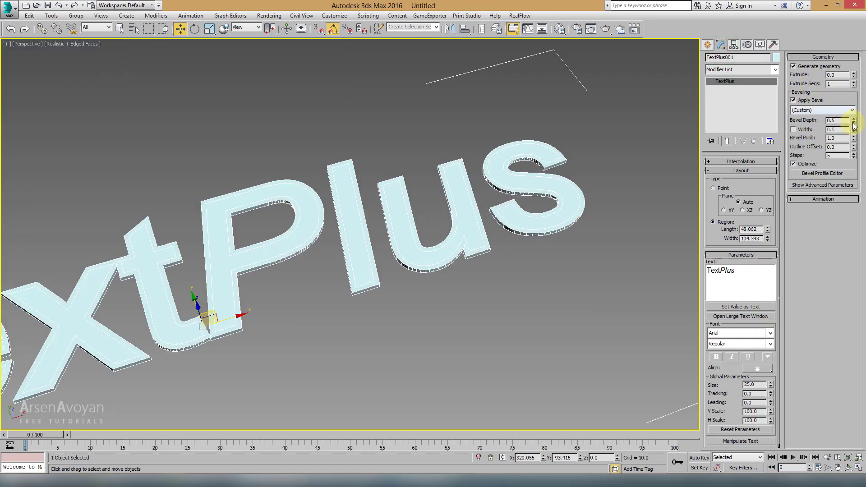
{"action": "left_click_drag", "start_coordinate": [854, 119], "coordinate": [851, 123]}
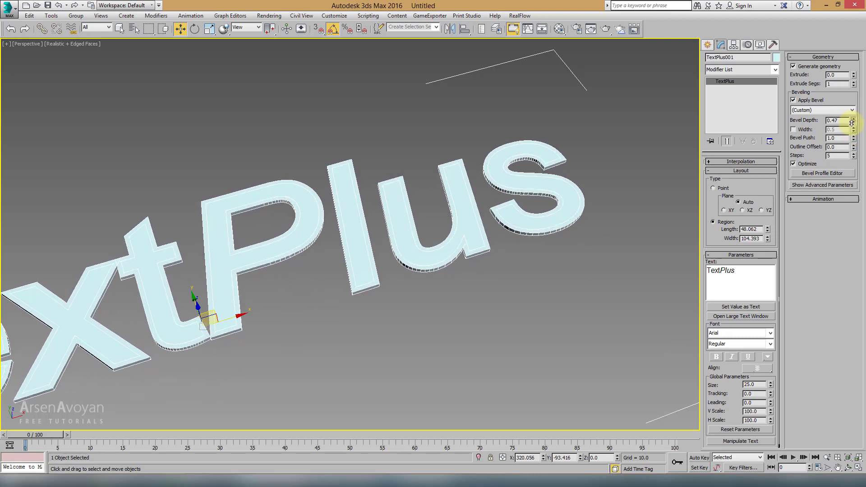
{"action": "double_click", "coordinate": [841, 120]}
{"action": "type", "text": "0"}
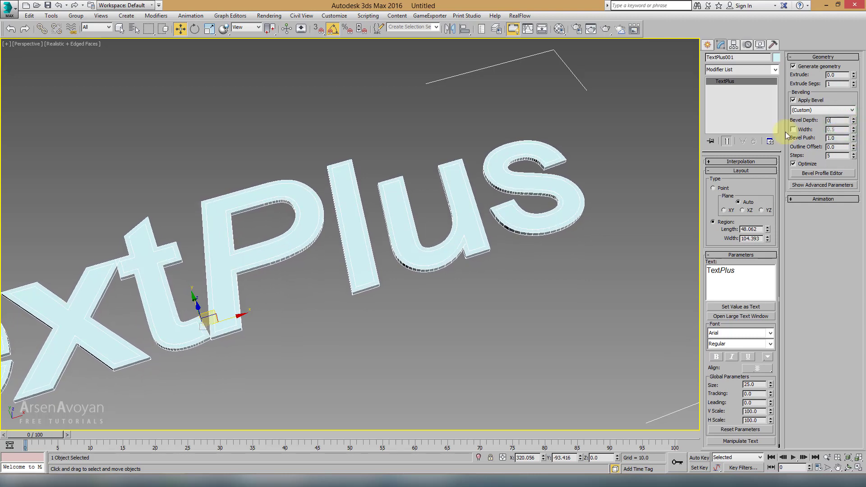
{"action": "key", "text": "Return"}
Extrude the TextPlus letters to a depth of 2.91 and orbit to view them
{"action": "middle_click_drag", "start_coordinate": [469, 159], "coordinate": [516, 150]}
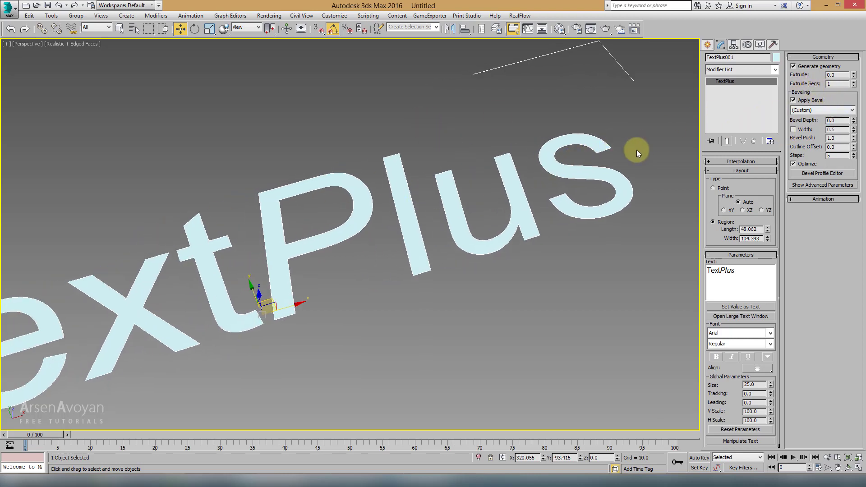
{"action": "middle_click_drag", "start_coordinate": [637, 150], "coordinate": [635, 141]}
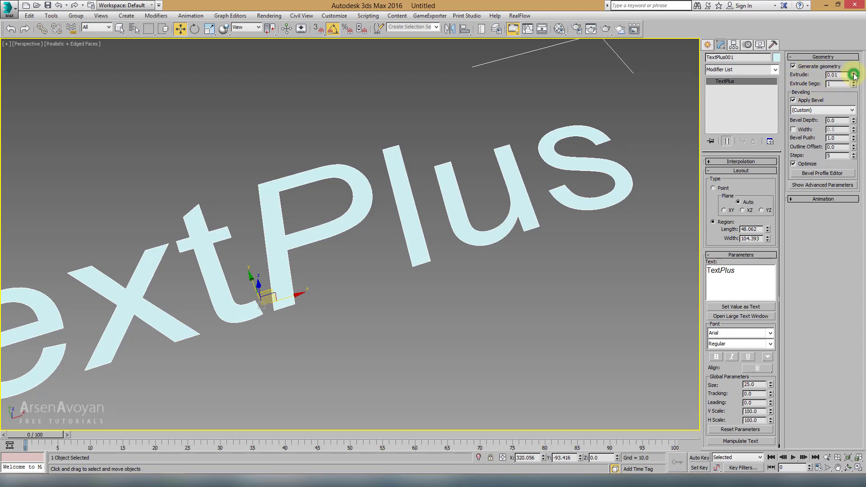
{"action": "left_click_drag", "start_coordinate": [853, 75], "coordinate": [392, 458]}
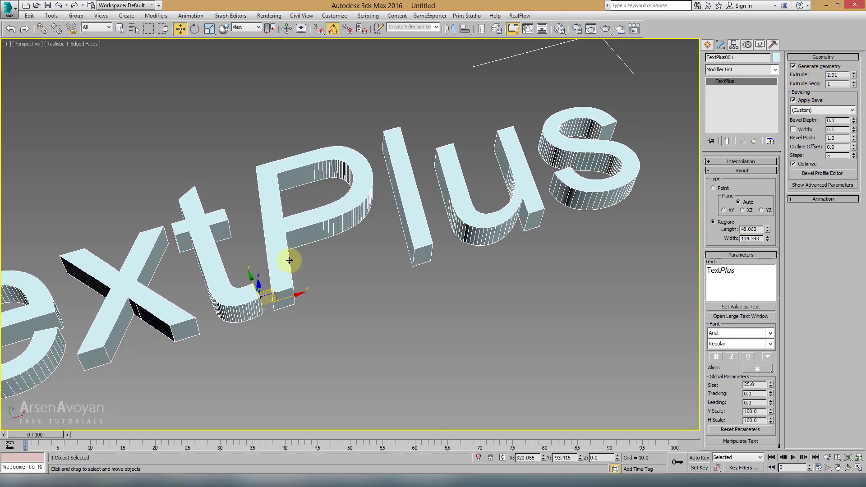
{"action": "scroll", "coordinate": [289, 261], "scroll_direction": "down", "scroll_amount": 5}
{"action": "mouse_move", "coordinate": [364, 289]}
{"action": "middle_mouse_down", "text": "alt"}
{"action": "mouse_move", "coordinate": [464, 235]}
{"action": "mouse_move", "coordinate": [387, 278]}
{"action": "middle_mouse_up", "text": "alt"}
Change the TextPlus wording to 'dddd', then to '?????'
{"action": "left_click_drag", "start_coordinate": [749, 271], "coordinate": [679, 275]}
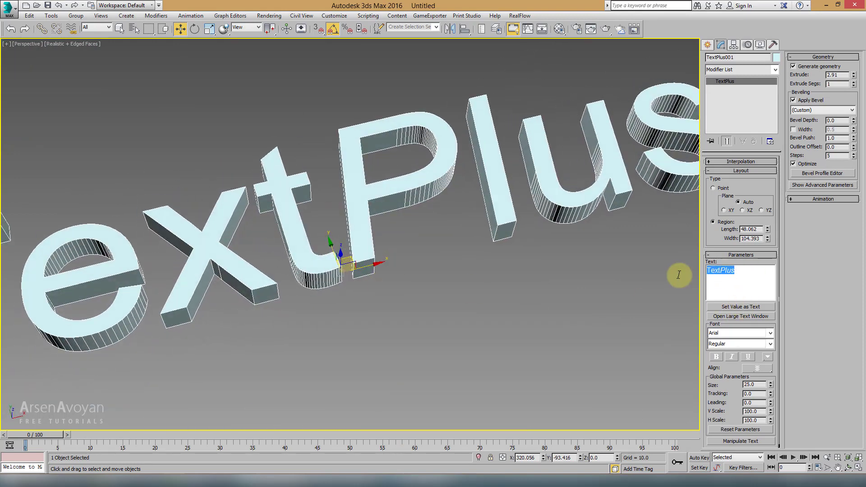
{"action": "type", "text": "dddd"}
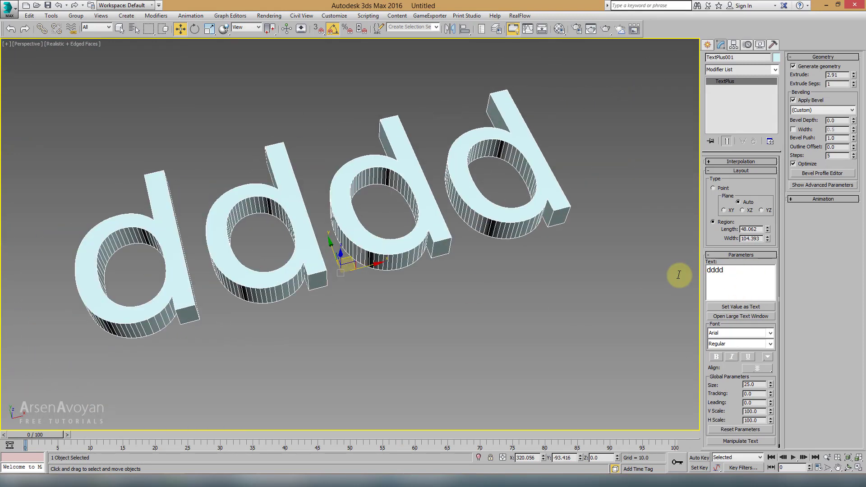
{"action": "middle_click_drag", "start_coordinate": [614, 279], "coordinate": [611, 280]}
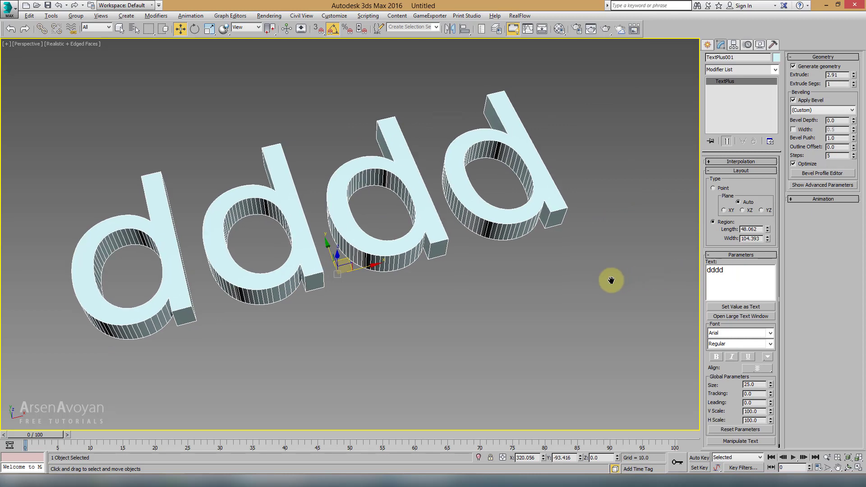
{"action": "double_click", "coordinate": [717, 271]}
{"action": "type", "text": "??"}
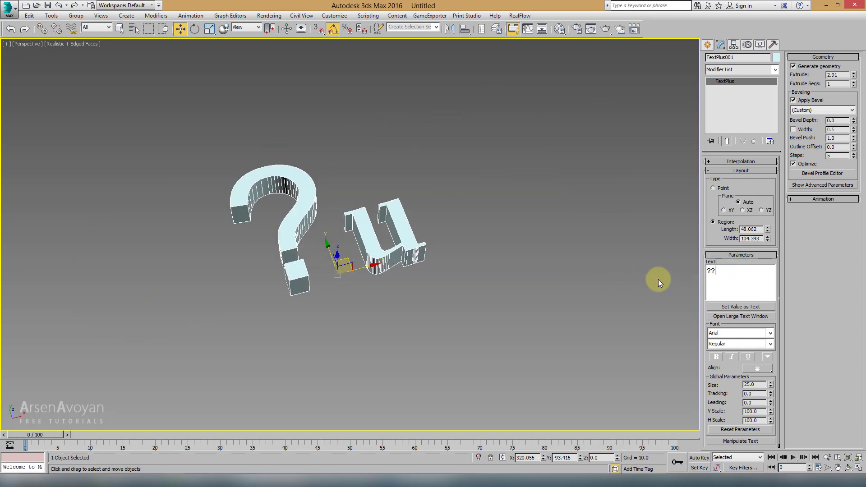
{"action": "type", "text": "???"}
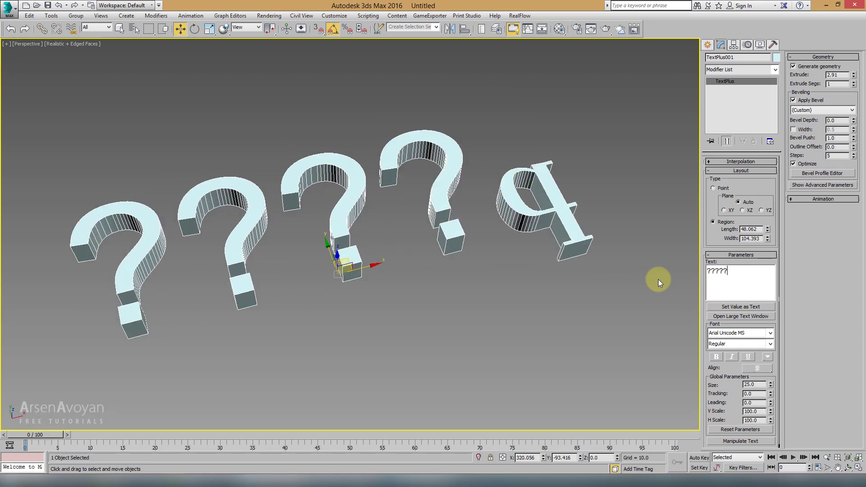
Try different fonts such as Arial on the text, then delete the TextPlus object
{"action": "left_click", "coordinate": [769, 334]}
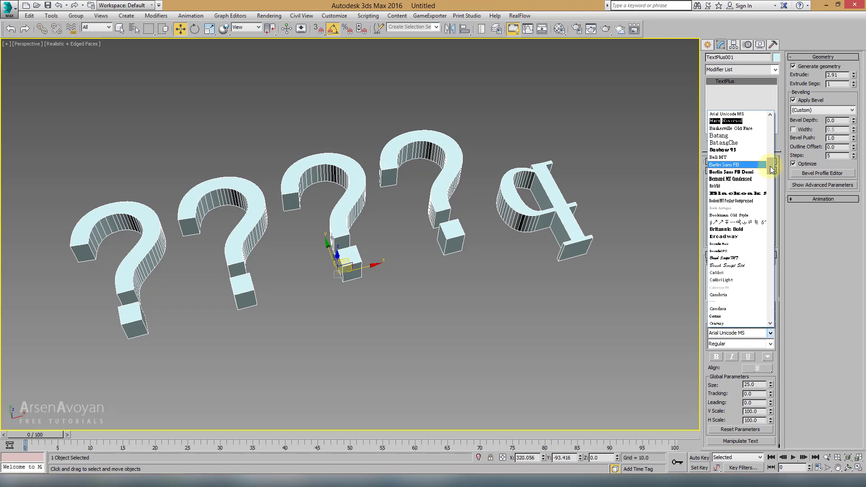
{"action": "scroll", "coordinate": [772, 160], "scroll_direction": "up", "scroll_amount": 3}
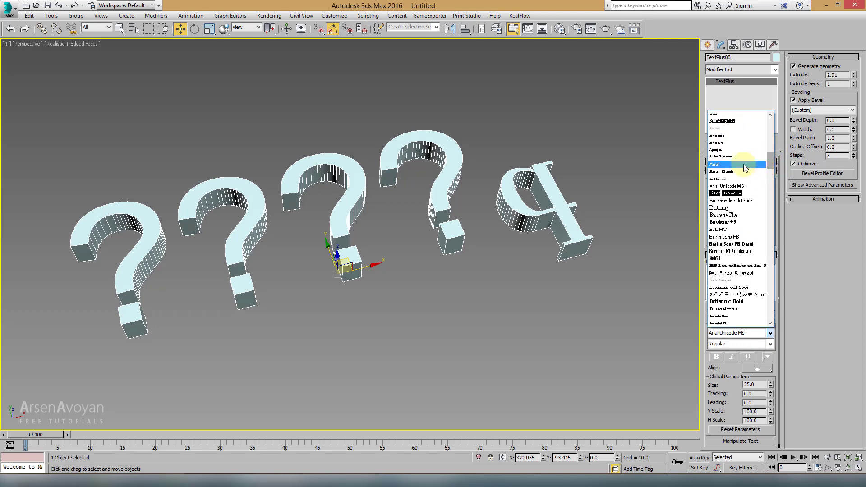
{"action": "left_click", "coordinate": [743, 165]}
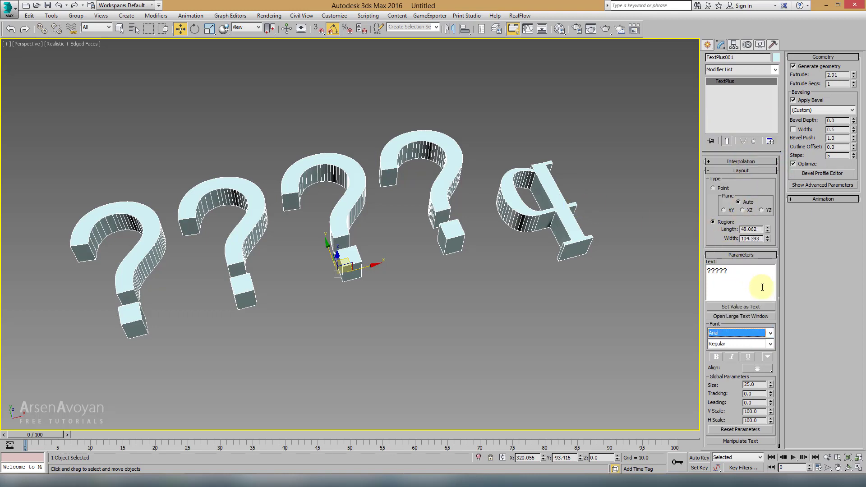
{"action": "left_click", "coordinate": [769, 333]}
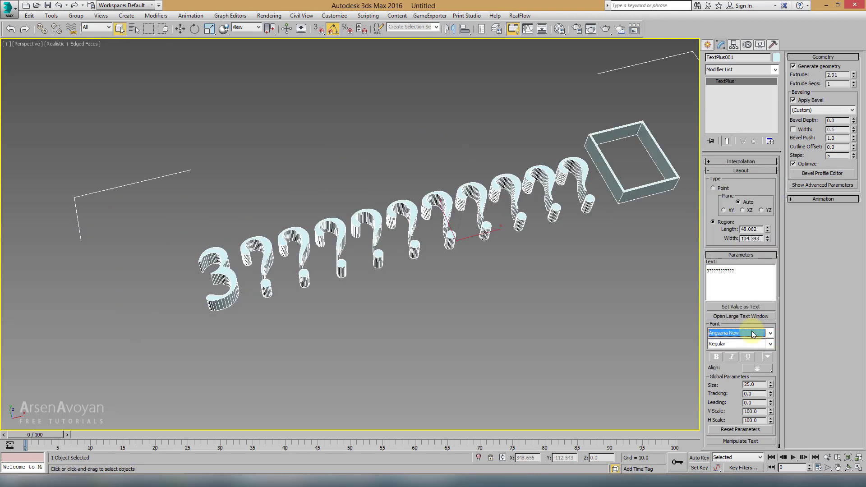
{"action": "scroll", "coordinate": [752, 334], "scroll_direction": "up", "scroll_amount": 2}
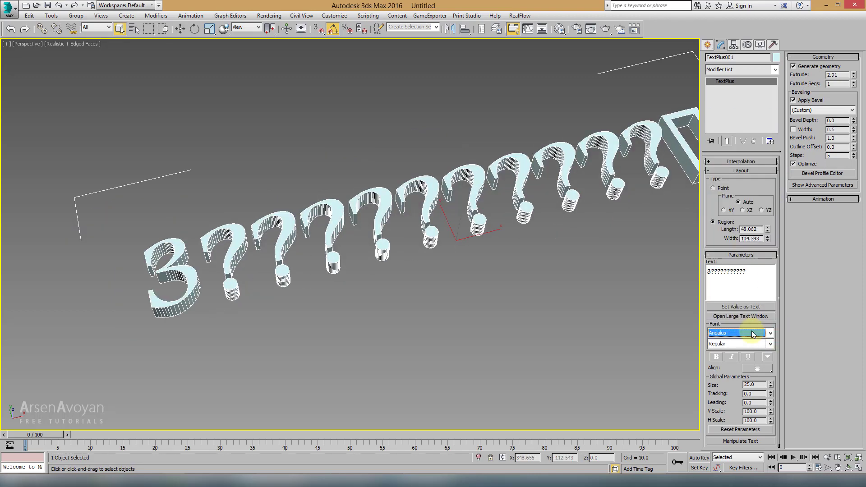
{"action": "scroll", "coordinate": [752, 333], "scroll_direction": "up", "scroll_amount": 2}
{"action": "scroll", "coordinate": [752, 333], "scroll_direction": "up", "scroll_amount": 2}
{"action": "mouse_move", "coordinate": [598, 301]}
{"action": "middle_mouse_down"}
{"action": "mouse_move", "coordinate": [639, 229]}
{"action": "mouse_move", "coordinate": [620, 231]}
{"action": "middle_mouse_up"}
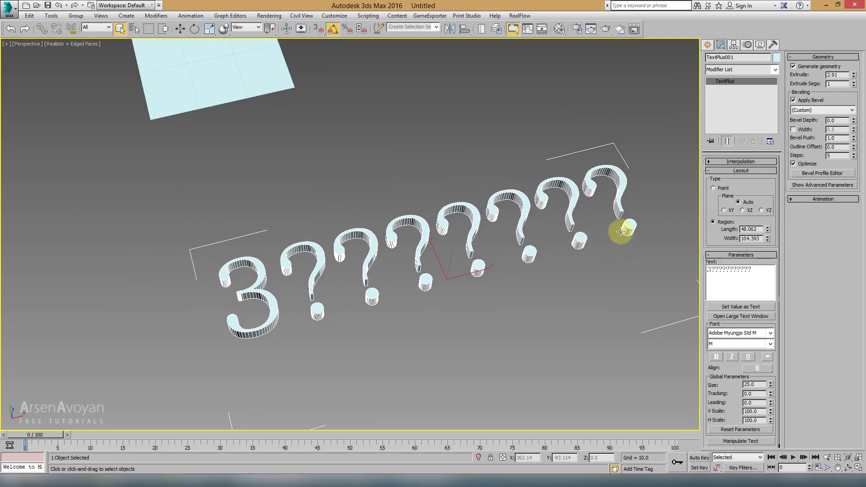
{"action": "key", "text": "Delete"}
{"action": "left_click", "coordinate": [707, 45]}
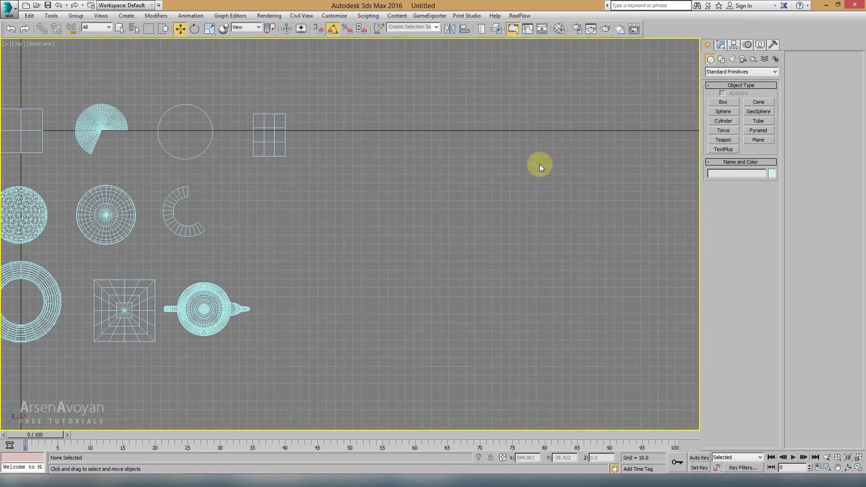
Place a Text spline right of the primitives reading 'Հայերեն'
{"action": "scroll", "coordinate": [559, 164], "scroll_direction": "down", "scroll_amount": 2}
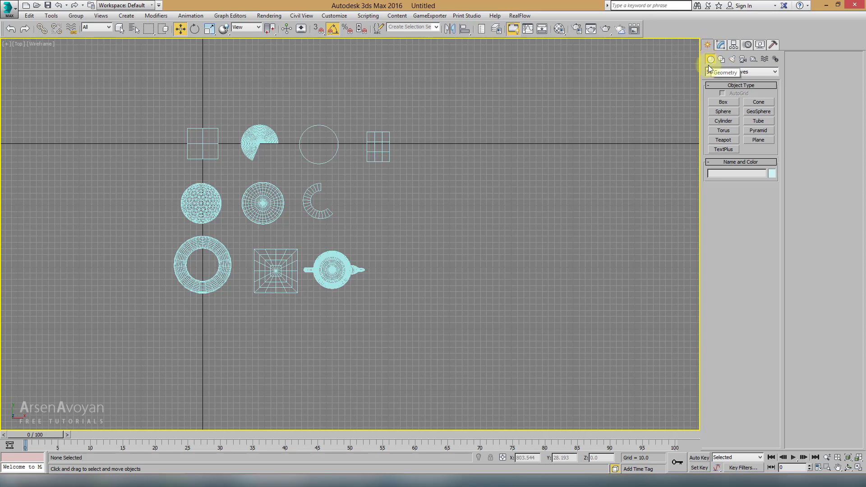
{"action": "left_click", "coordinate": [720, 60]}
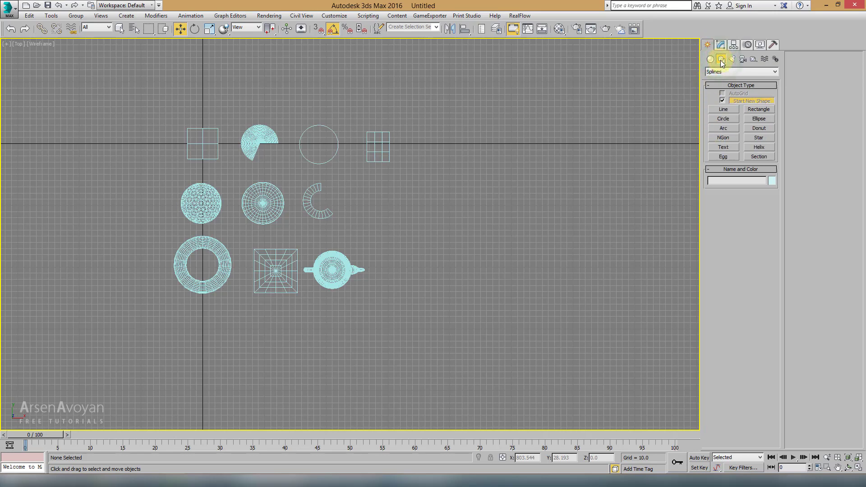
{"action": "left_click", "coordinate": [724, 147]}
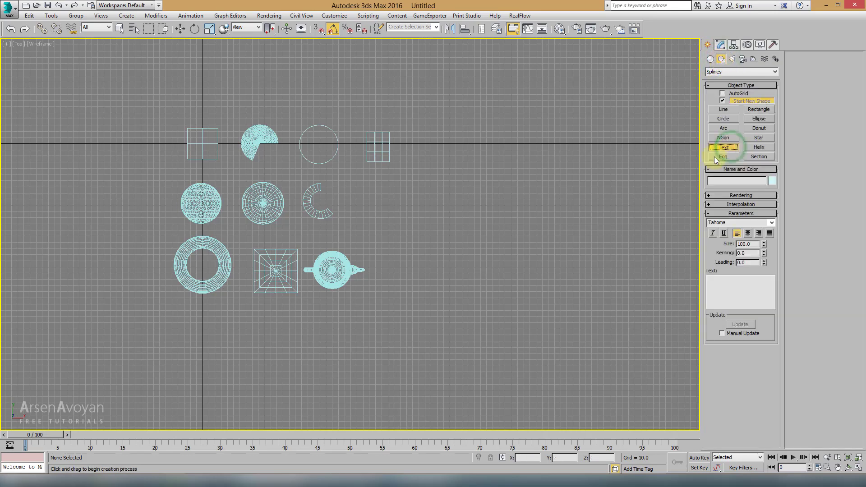
{"action": "left_click", "coordinate": [456, 210]}
{"action": "left_click", "coordinate": [725, 282]}
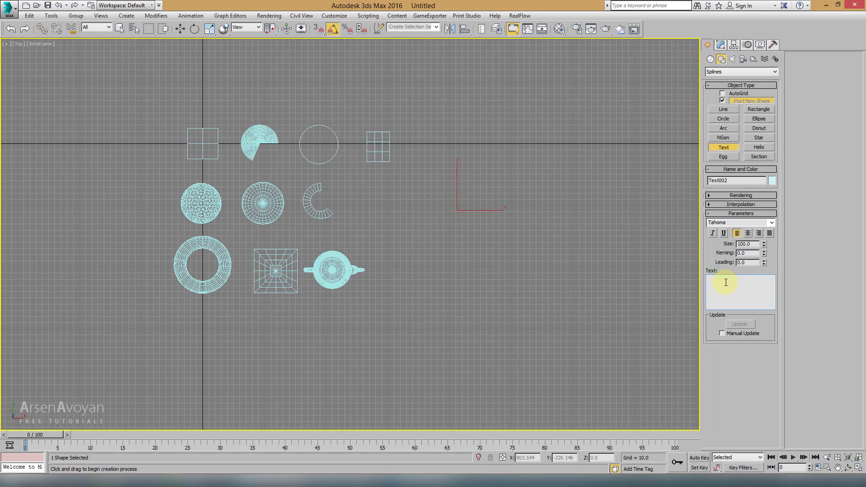
{"action": "type", "text": "Հայերե"}
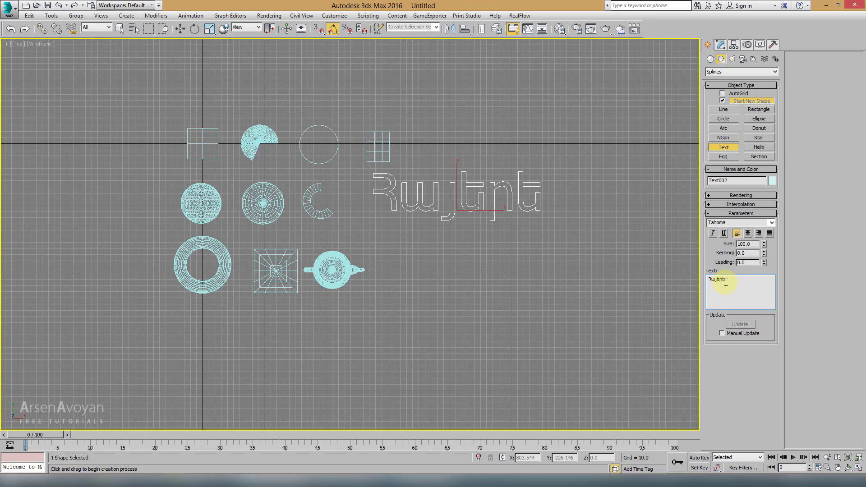
{"action": "type", "text": "ն"}
Try StencilStd and Sylfaen fonts on the Armenian text, keeping Tahoma
{"action": "middle_click_drag", "start_coordinate": [547, 271], "coordinate": [538, 295]}
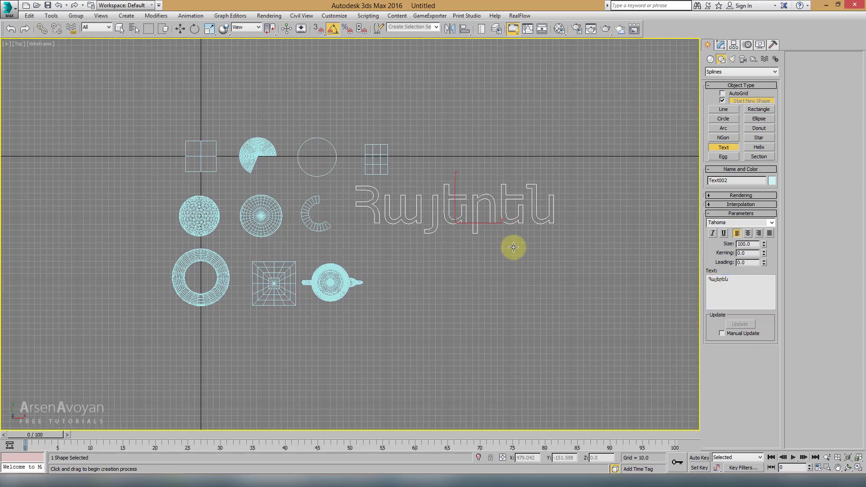
{"action": "left_click", "coordinate": [771, 223]}
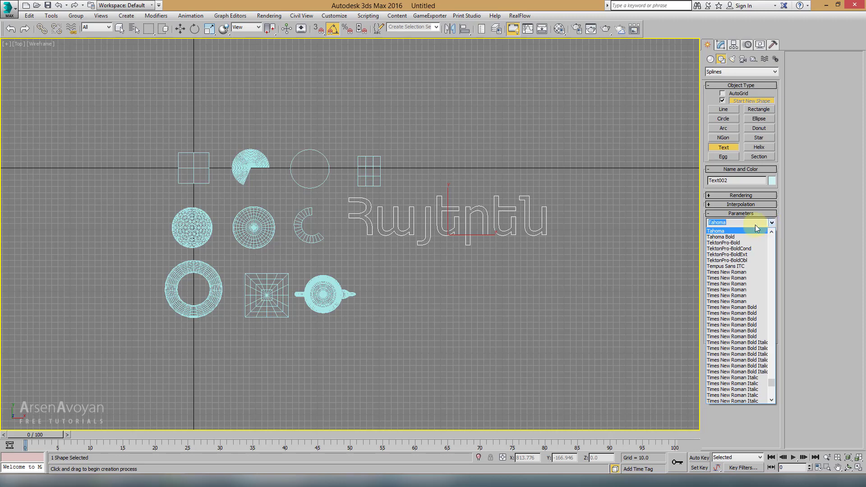
{"action": "left_click", "coordinate": [743, 232]}
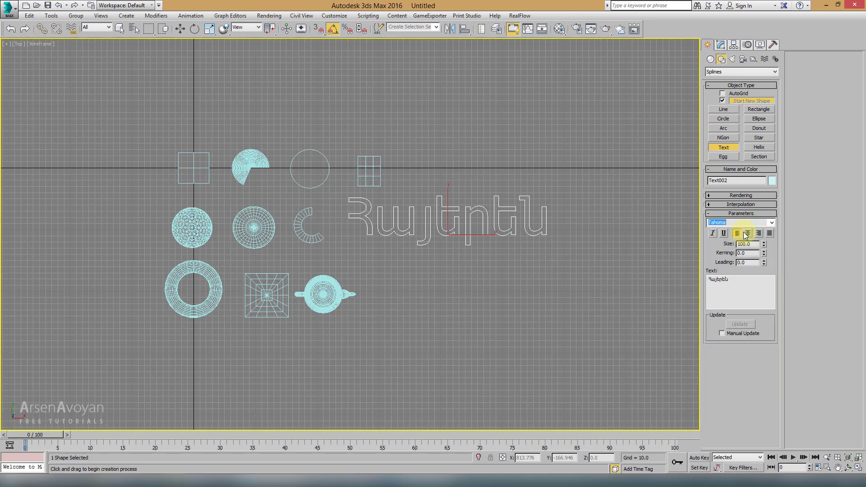
{"action": "key", "text": "Up"}
{"action": "key", "text": "Up"}
{"action": "key", "text": "Down"}
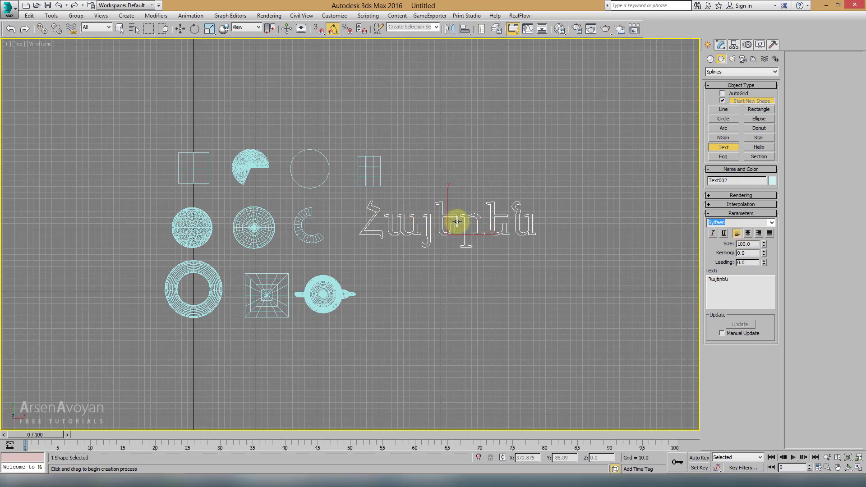
{"action": "key", "text": "Down"}
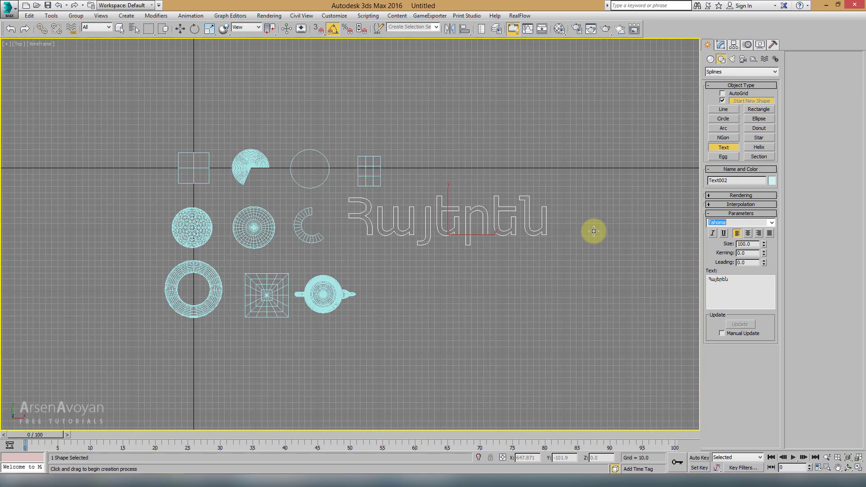
{"action": "middle_click_drag", "start_coordinate": [594, 231], "coordinate": [578, 235]}
{"action": "key", "text": "alt+w"}
{"action": "right_click", "coordinate": [589, 367]}
Apply an Extrude modifier with Amount 27 to the Armenian Text002 spline
{"action": "key", "text": "alt+w"}
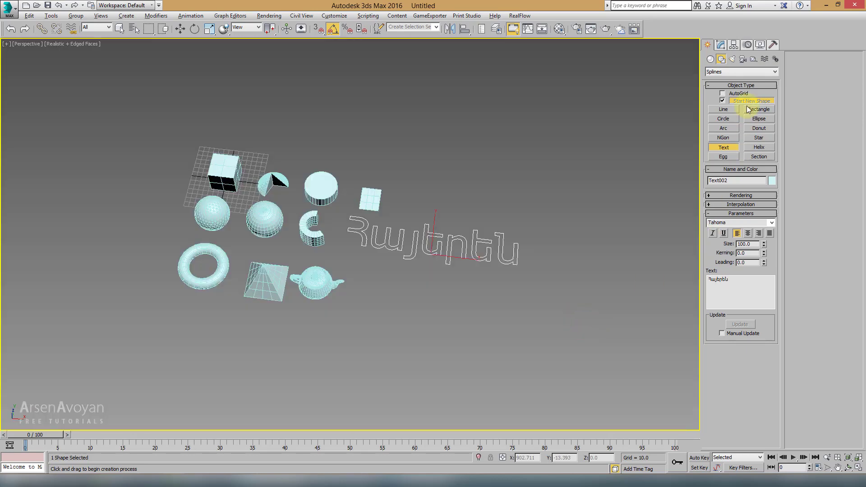
{"action": "left_click", "coordinate": [720, 44]}
{"action": "key", "text": "z"}
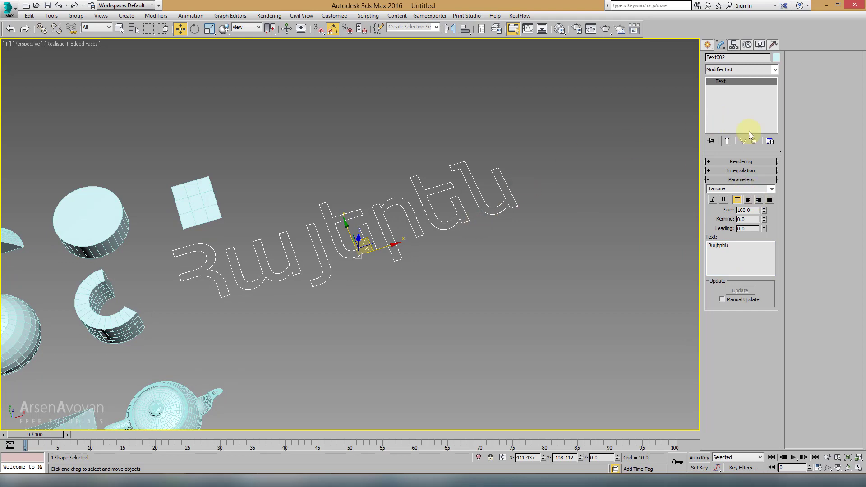
{"action": "left_click", "coordinate": [757, 71]}
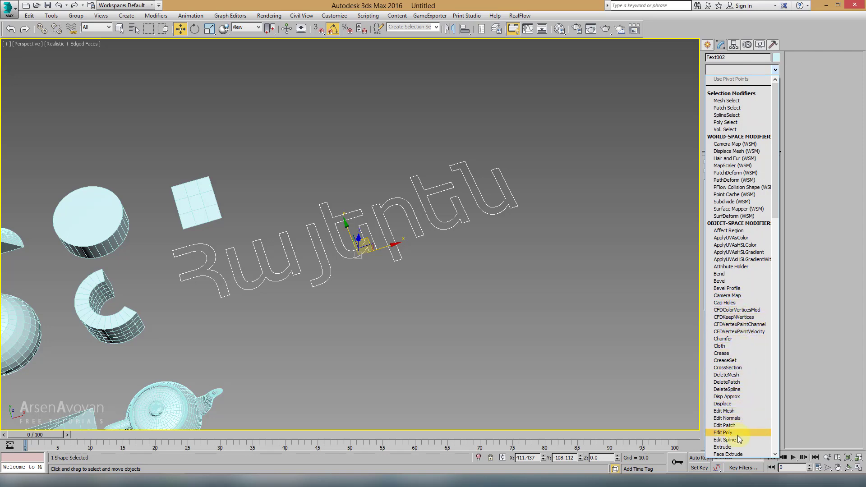
{"action": "left_click", "coordinate": [735, 446]}
{"action": "left_click_drag", "start_coordinate": [765, 174], "coordinate": [766, 144]}
{"action": "mouse_move", "coordinate": [582, 195]}
{"action": "middle_mouse_down", "text": "alt"}
{"action": "mouse_move", "coordinate": [492, 222]}
{"action": "mouse_move", "coordinate": [631, 113]}
{"action": "middle_mouse_up", "text": "alt"}
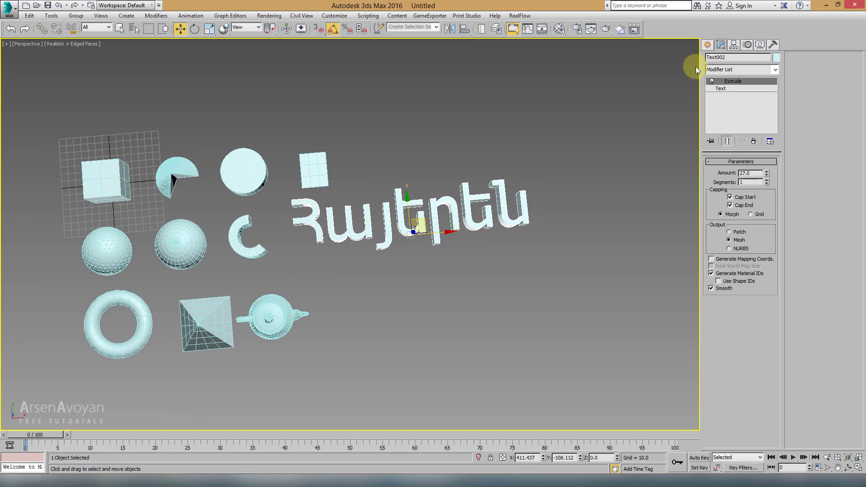
{"action": "left_click", "coordinate": [708, 45]}
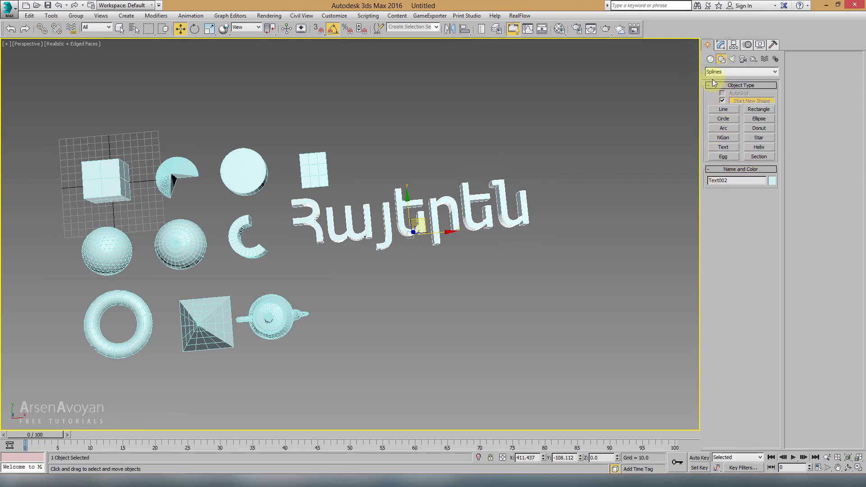
Orbit the Perspective view to inspect the extruded sides of the Armenian text
{"action": "left_click", "coordinate": [710, 59]}
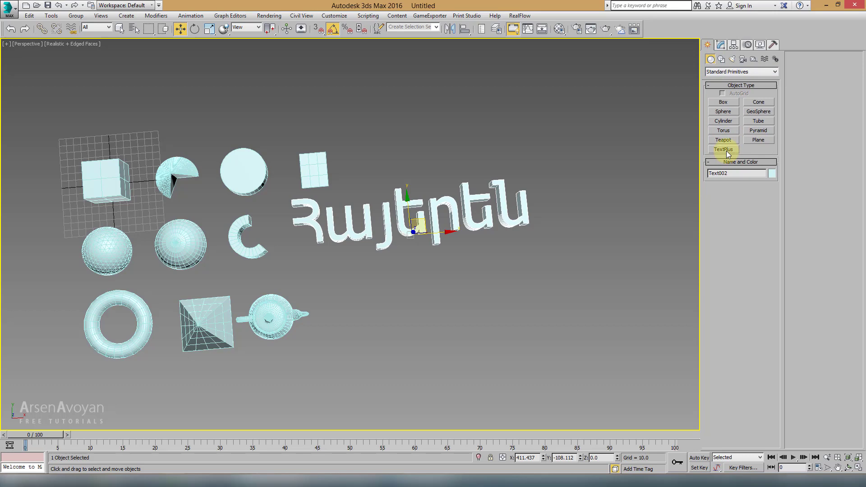
{"action": "middle_click_drag", "start_coordinate": [542, 188], "coordinate": [546, 190], "text": "alt"}
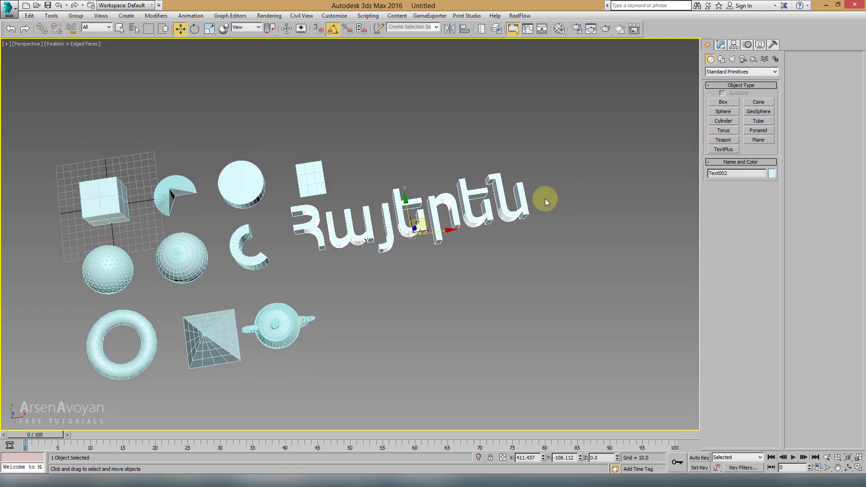
{"action": "scroll", "coordinate": [544, 198], "scroll_direction": "up", "scroll_amount": 2}
{"action": "scroll", "coordinate": [486, 210], "scroll_direction": "up", "scroll_amount": 3}
{"action": "left_click", "coordinate": [721, 59]}
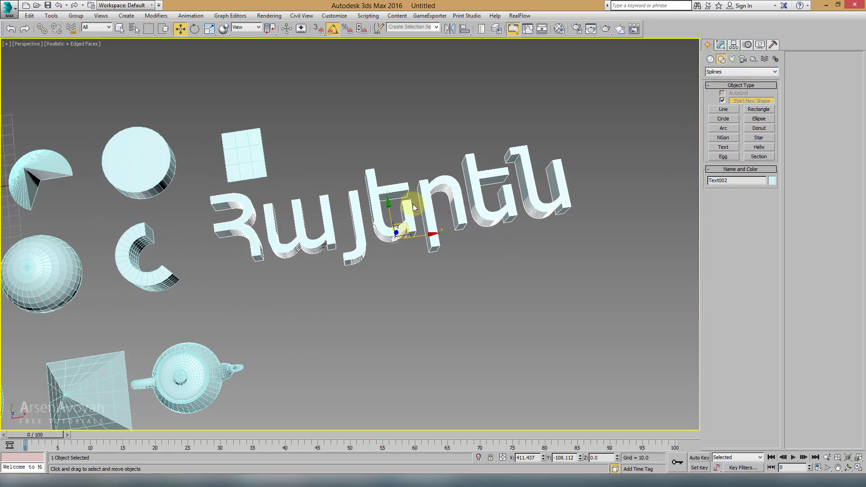
{"action": "middle_click_drag", "start_coordinate": [537, 210], "coordinate": [578, 207], "text": "alt"}
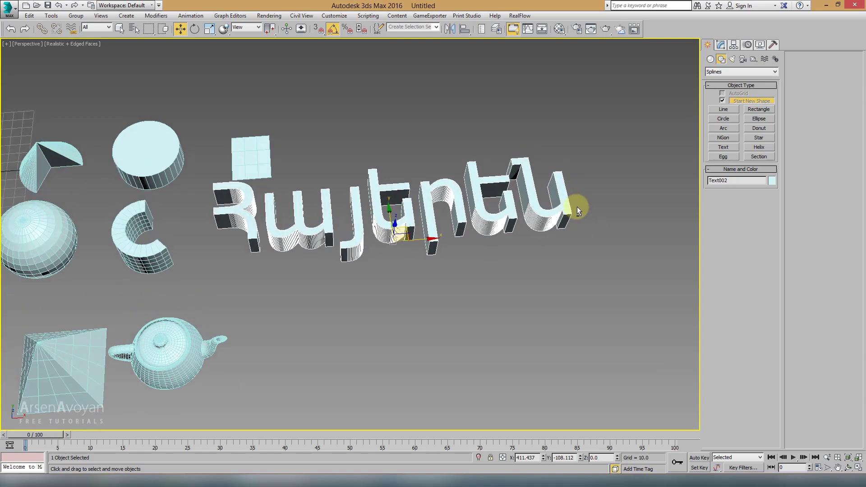
{"action": "left_click", "coordinate": [711, 60]}
{"action": "middle_click_drag", "start_coordinate": [408, 181], "coordinate": [483, 166], "text": "alt"}
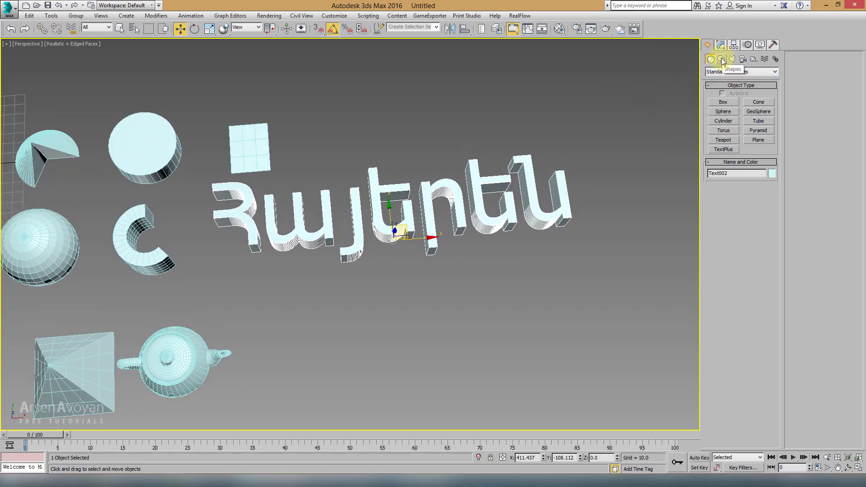
{"action": "middle_click_drag", "start_coordinate": [545, 144], "coordinate": [543, 150], "text": "alt"}
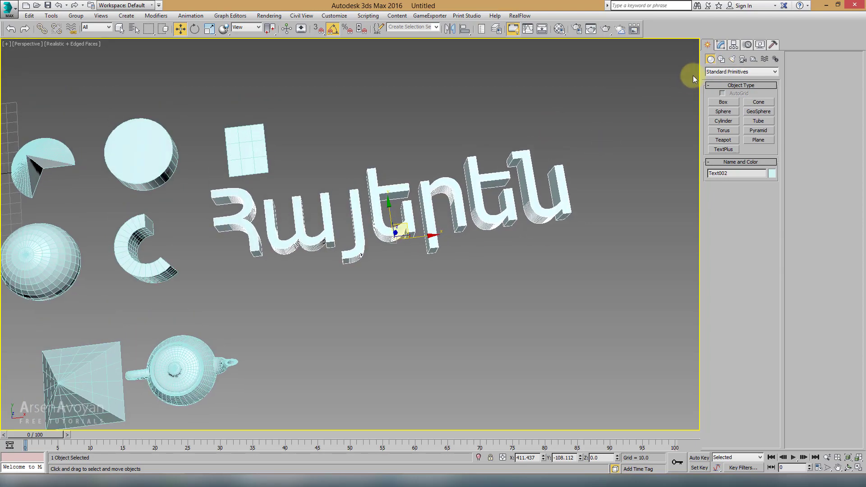
{"action": "left_click", "coordinate": [720, 45]}
{"action": "mouse_move", "coordinate": [517, 162]}
{"action": "middle_mouse_down", "text": "alt"}
{"action": "mouse_move", "coordinate": [372, 167]}
{"action": "mouse_move", "coordinate": [415, 175]}
{"action": "middle_mouse_up", "text": "alt"}
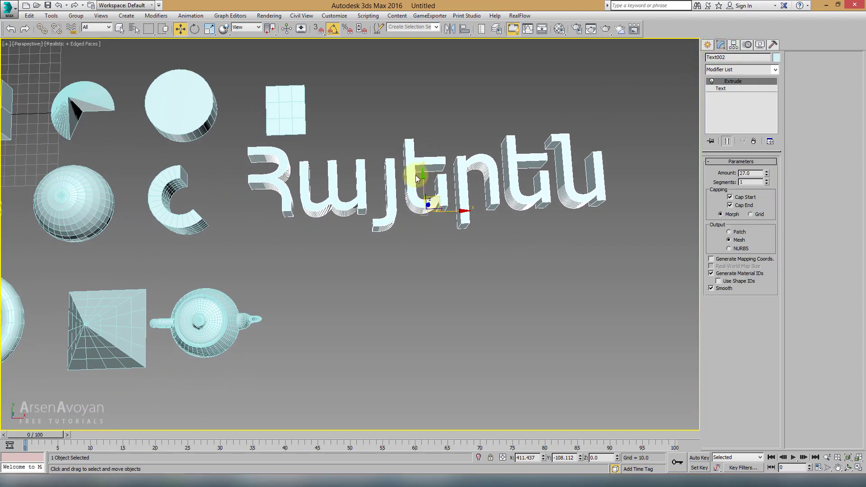
Move the Armenian text above the rows of primitives in the Top view
{"action": "key", "text": "alt+w"}
{"action": "right_click", "coordinate": [261, 149]}
{"action": "key", "text": "alt+w"}
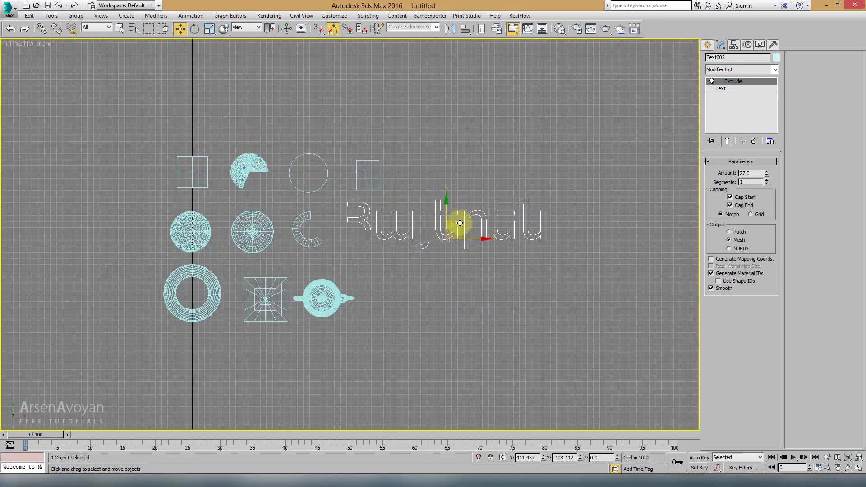
{"action": "left_click_drag", "start_coordinate": [457, 228], "coordinate": [282, 111]}
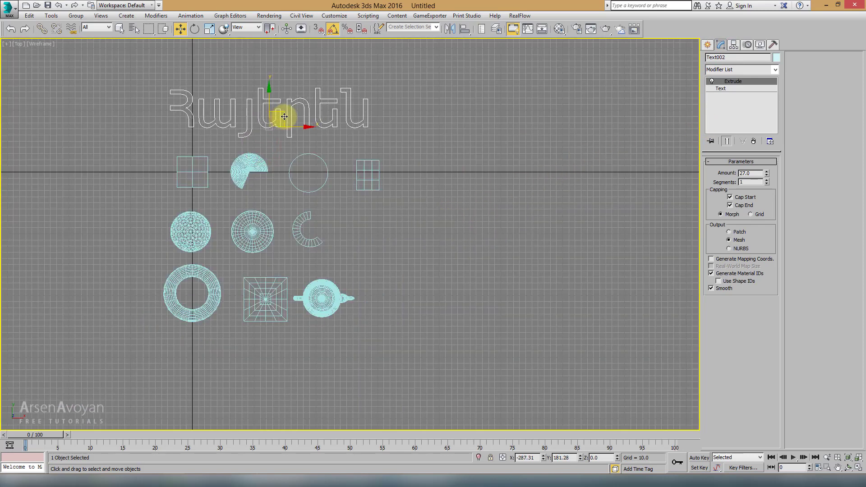
{"action": "left_click", "coordinate": [707, 45]}
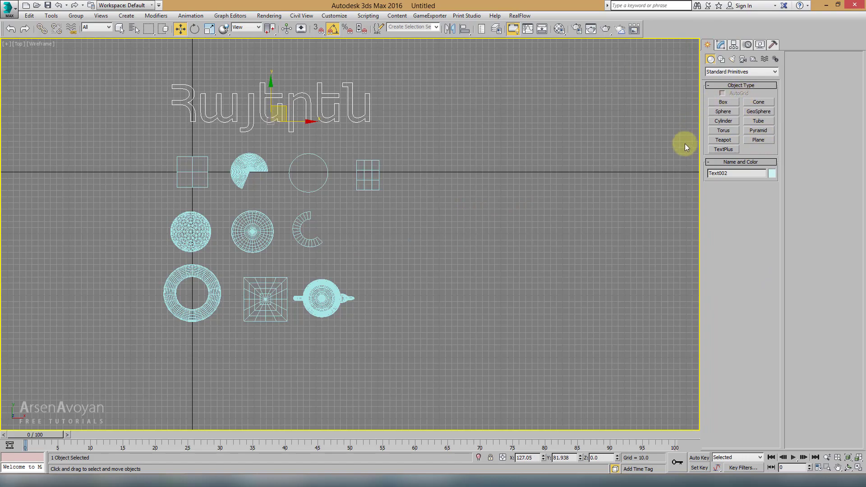
View the scene from above in Perspective without edge lines, then delete the extruded text
{"action": "key", "text": "alt+w"}
{"action": "right_click", "coordinate": [545, 296]}
{"action": "key", "text": "alt+w"}
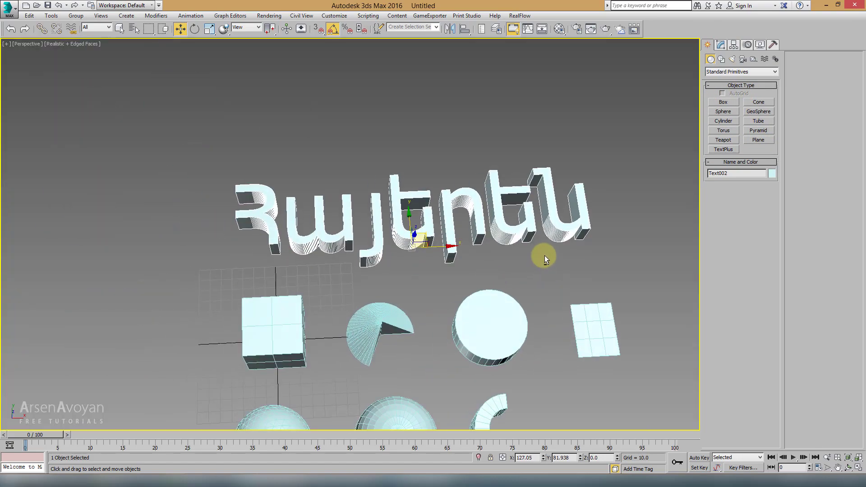
{"action": "mouse_move", "coordinate": [545, 255]}
{"action": "middle_mouse_down", "text": "alt"}
{"action": "mouse_move", "coordinate": [459, 179]}
{"action": "mouse_move", "coordinate": [473, 147]}
{"action": "mouse_move", "coordinate": [468, 154]}
{"action": "mouse_move", "coordinate": [665, 98]}
{"action": "middle_mouse_up", "text": "alt"}
{"action": "key", "text": "F4"}
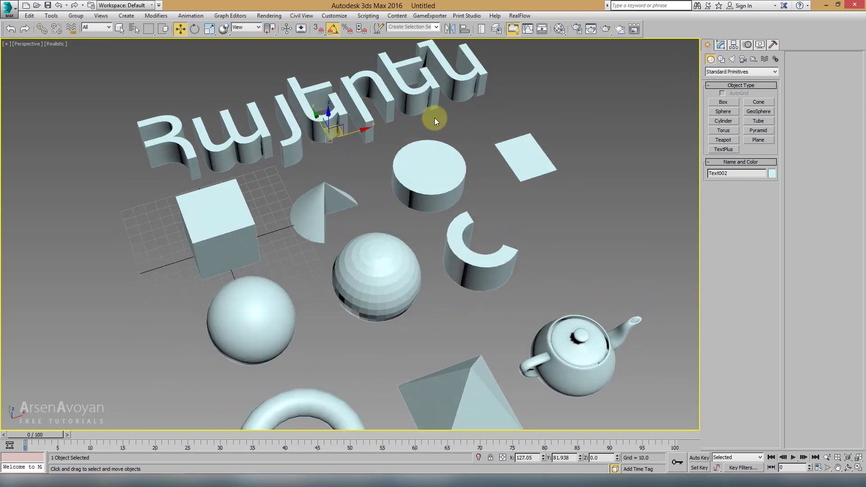
{"action": "key", "text": "Delete"}
{"action": "left_click", "coordinate": [400, 270]}
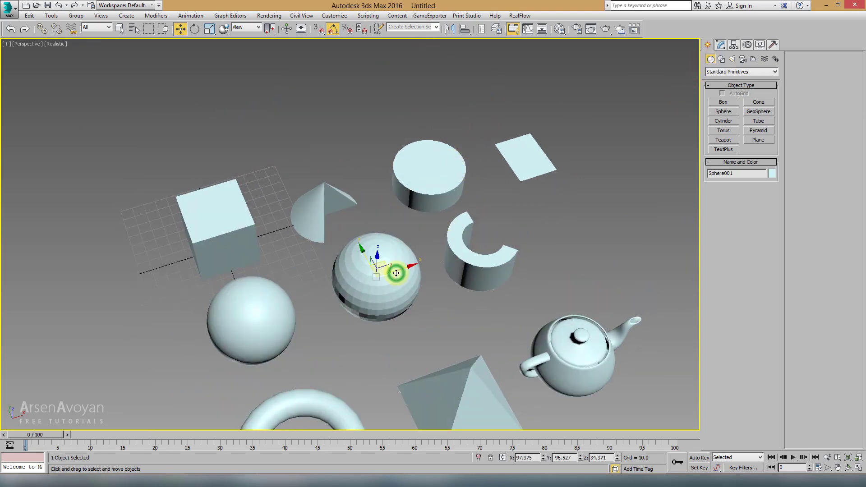
{"action": "scroll", "coordinate": [415, 267], "scroll_direction": "up", "scroll_amount": 3}
{"action": "scroll", "coordinate": [415, 267], "scroll_direction": "down", "scroll_amount": 3}
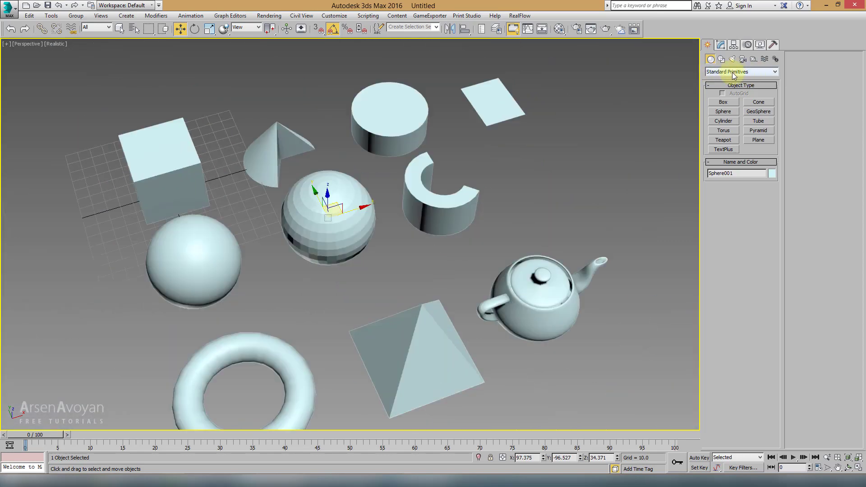
Box-select all ten primitives in the Top view and move them toward the upper left
{"action": "key", "text": "alt+w"}
{"action": "key", "text": "alt+w"}
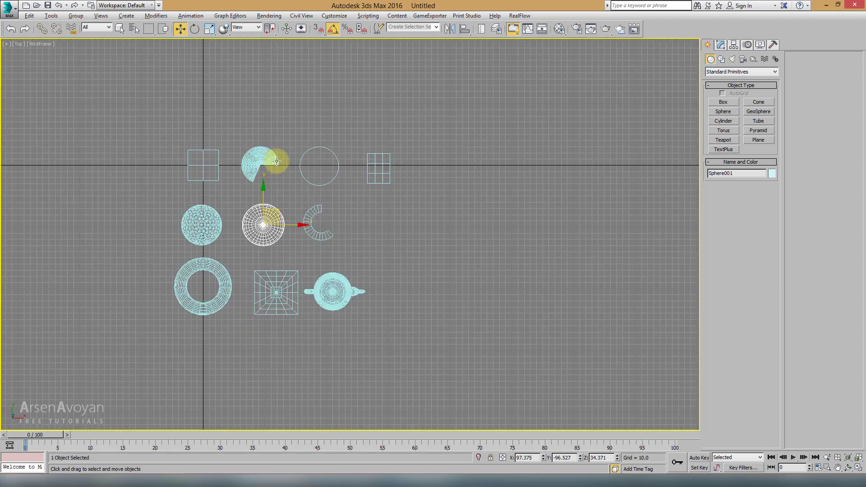
{"action": "scroll", "coordinate": [450, 345], "scroll_direction": "down", "scroll_amount": 2}
{"action": "scroll", "coordinate": [328, 197], "scroll_direction": "up", "scroll_amount": 2}
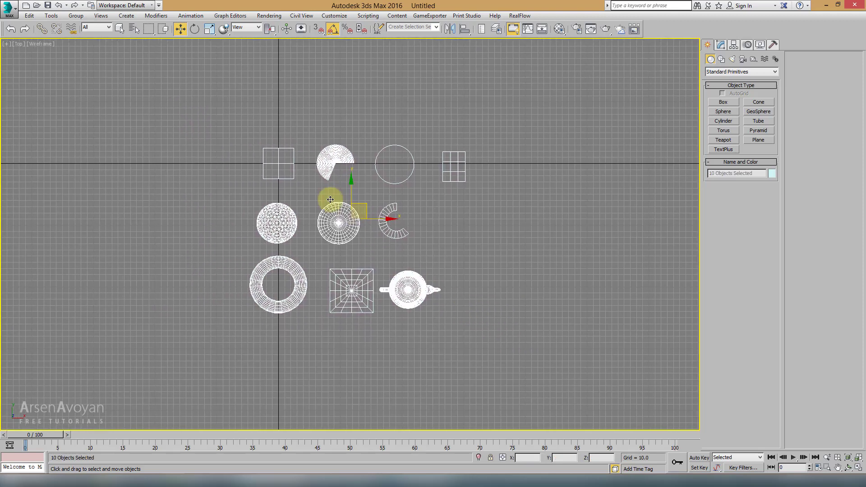
{"action": "left_click_drag", "start_coordinate": [230, 108], "coordinate": [506, 325]}
{"action": "middle_click_drag", "start_coordinate": [333, 246], "coordinate": [468, 252]}
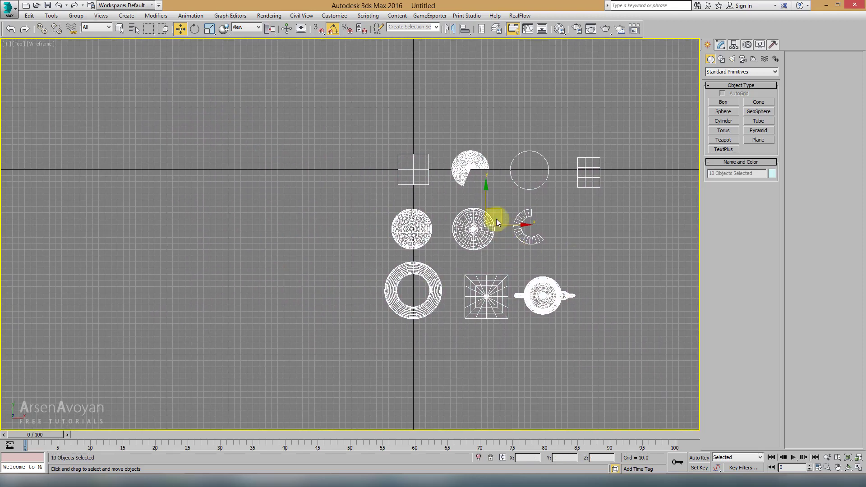
{"action": "left_click_drag", "start_coordinate": [500, 211], "coordinate": [211, 161]}
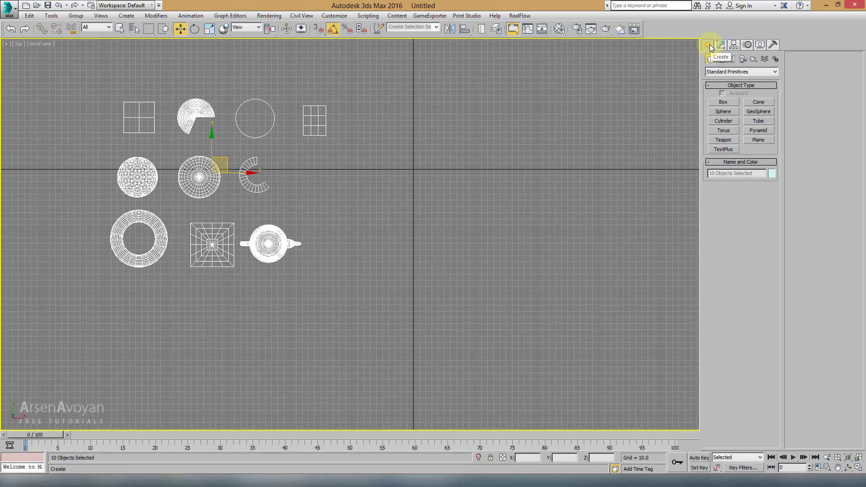
{"action": "left_click", "coordinate": [724, 72]}
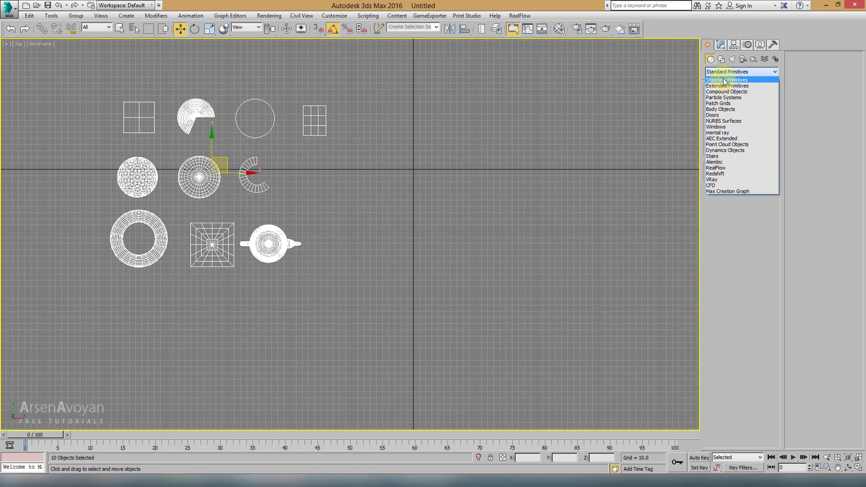
Create a Hedra extended primitive right of the primitives and frame it in Perspective
{"action": "left_click", "coordinate": [749, 86]}
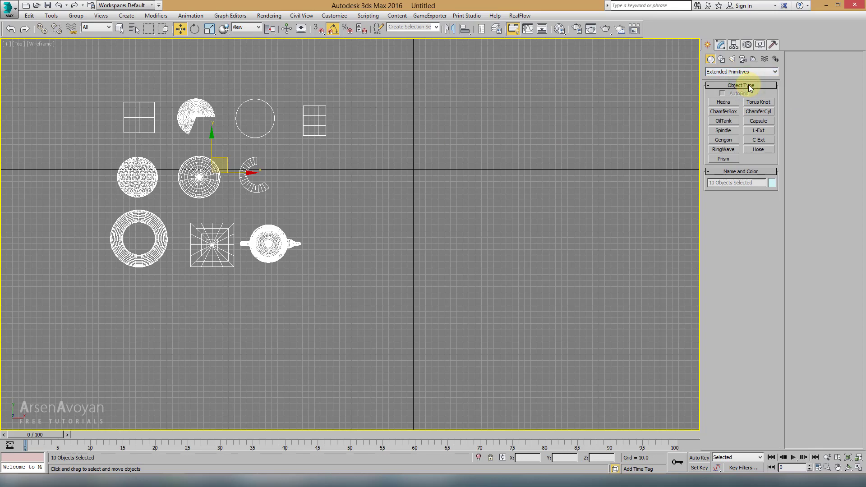
{"action": "middle_click_drag", "start_coordinate": [528, 126], "coordinate": [529, 135]}
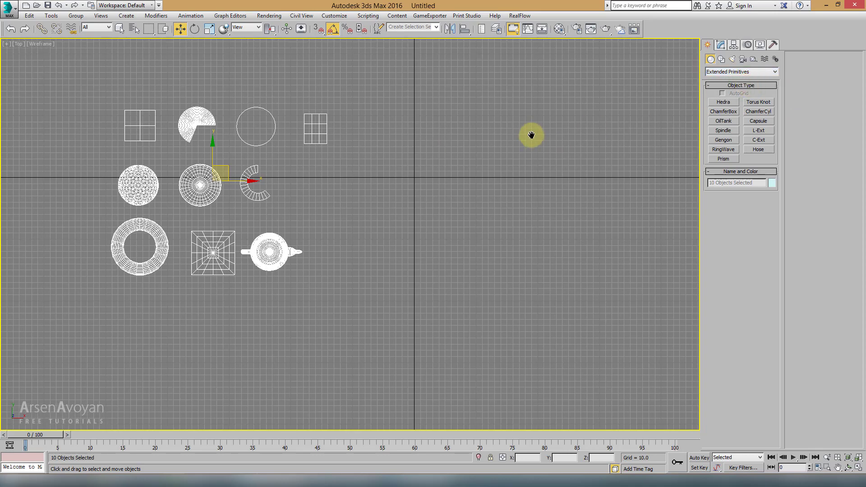
{"action": "left_click", "coordinate": [730, 102]}
{"action": "middle_click_drag", "start_coordinate": [458, 139], "coordinate": [395, 150]}
{"action": "left_click_drag", "start_coordinate": [379, 137], "coordinate": [394, 155]}
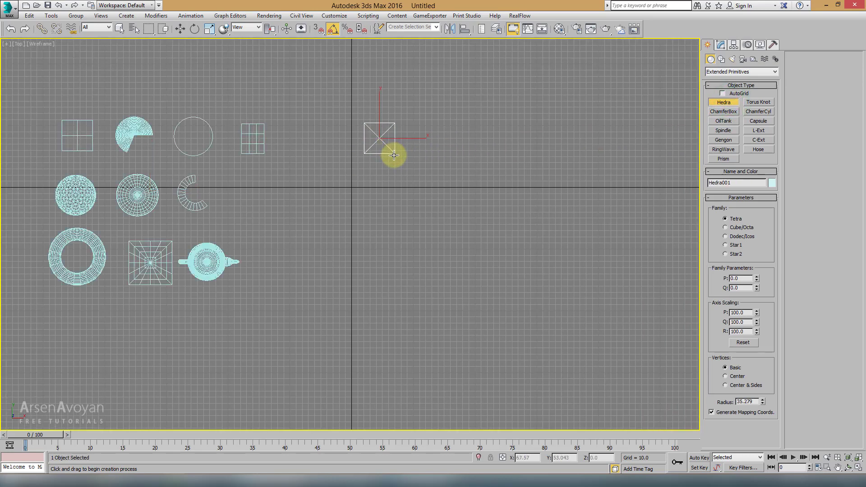
{"action": "key", "text": "alt+w"}
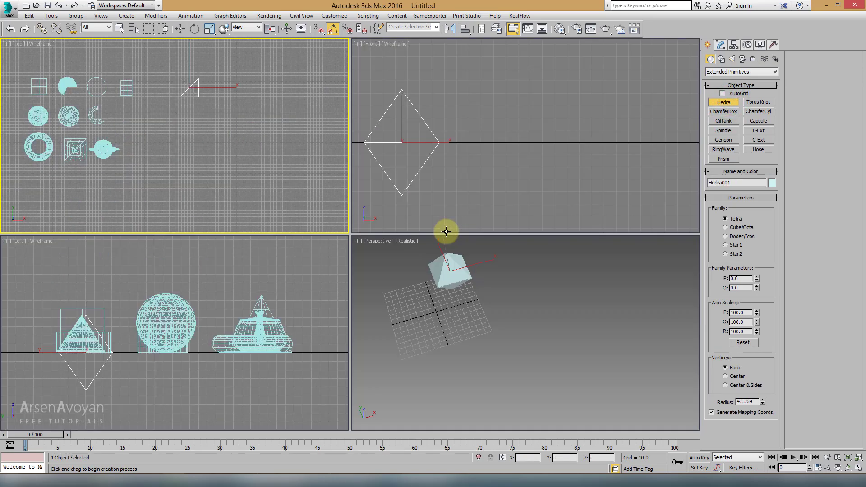
{"action": "right_click", "coordinate": [469, 264]}
{"action": "key", "text": "alt+w"}
{"action": "key", "text": "z"}
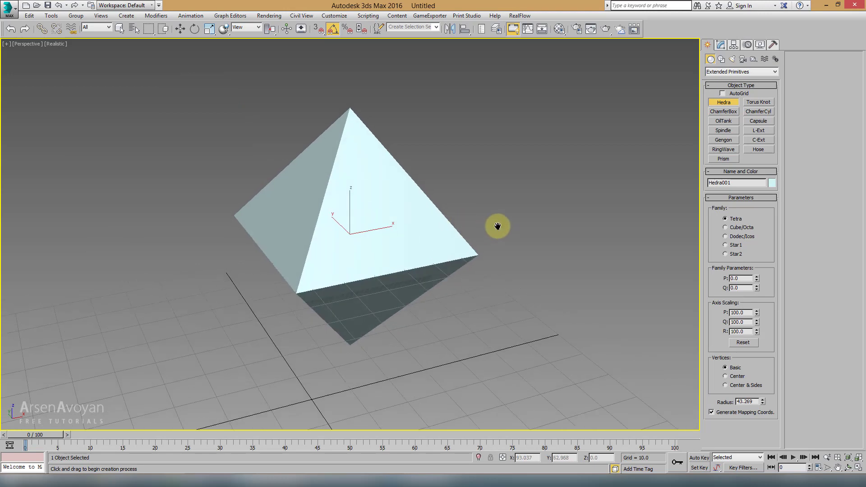
Try the Cube/Octa and Dodec/Icos Hedra families, settling on P 0.39
{"action": "left_click", "coordinate": [721, 45]}
{"action": "mouse_move", "coordinate": [574, 108]}
{"action": "middle_mouse_down", "text": "alt"}
{"action": "mouse_move", "coordinate": [400, 205]}
{"action": "mouse_move", "coordinate": [410, 207]}
{"action": "middle_mouse_up", "text": "alt"}
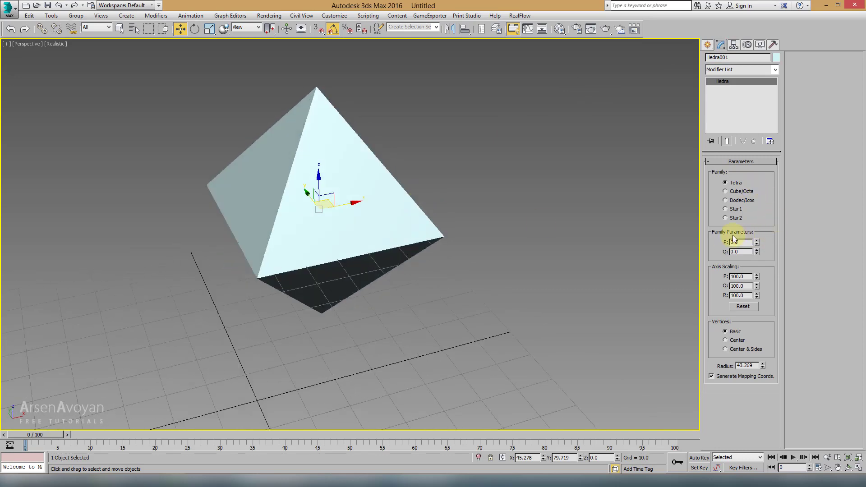
{"action": "left_click", "coordinate": [725, 192]}
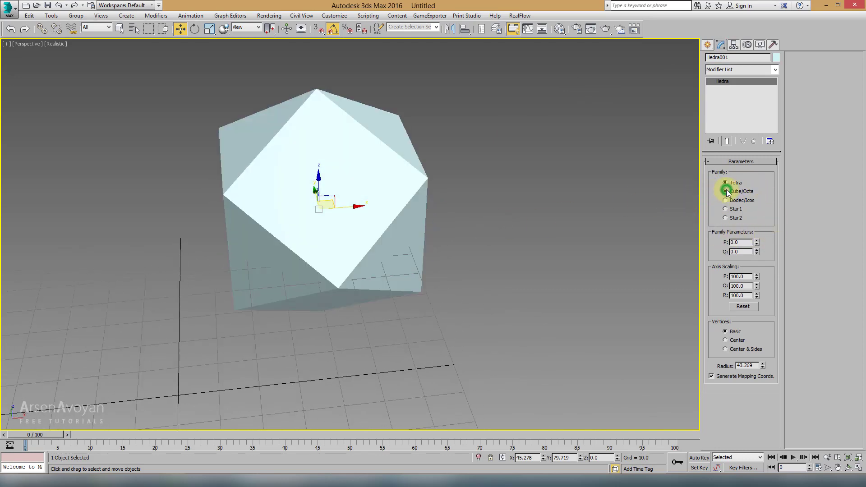
{"action": "left_click", "coordinate": [729, 200]}
{"action": "middle_click_drag", "start_coordinate": [493, 209], "coordinate": [661, 193], "text": "alt"}
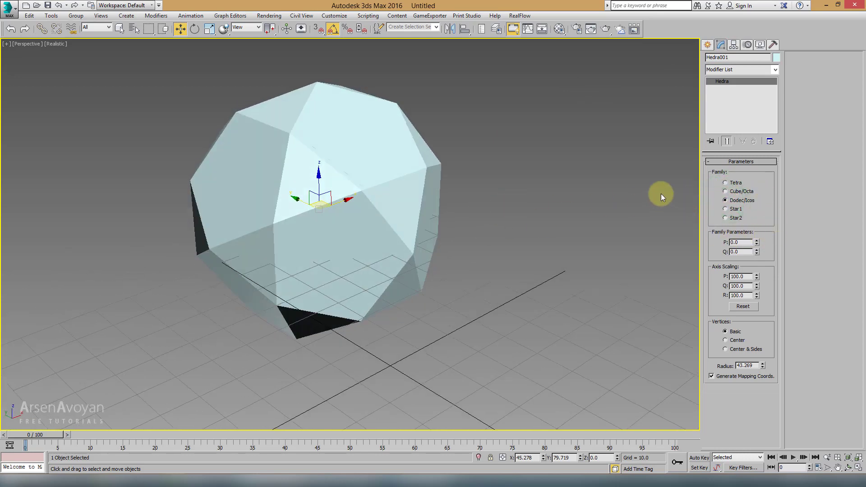
{"action": "left_click", "coordinate": [726, 191]}
{"action": "mouse_move", "coordinate": [756, 242]}
{"action": "left_mouse_down"}
{"action": "mouse_move", "coordinate": [761, 219]}
{"action": "mouse_move", "coordinate": [760, 236]}
{"action": "mouse_move", "coordinate": [760, 229]}
{"action": "left_mouse_up"}
{"action": "mouse_move", "coordinate": [536, 239]}
{"action": "middle_mouse_down", "text": "alt"}
{"action": "mouse_move", "coordinate": [333, 176]}
{"action": "mouse_move", "coordinate": [309, 202]}
{"action": "mouse_move", "coordinate": [688, 218]}
{"action": "middle_mouse_up", "text": "alt"}
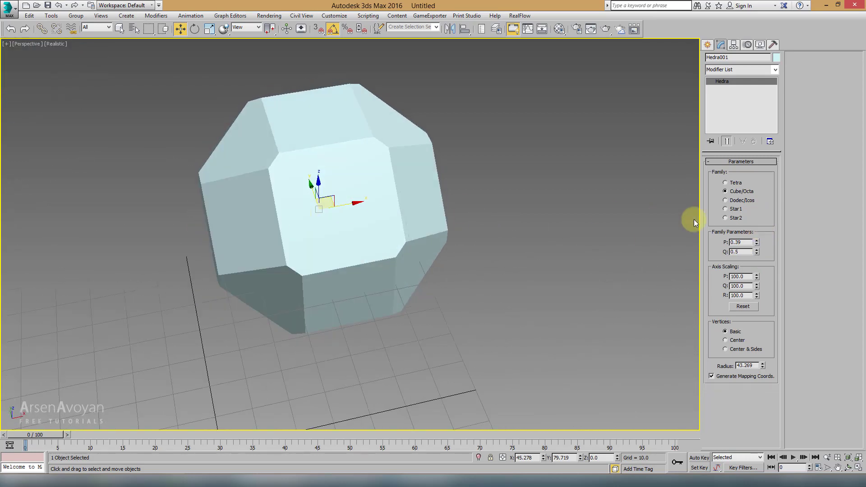
{"action": "left_click", "coordinate": [725, 200]}
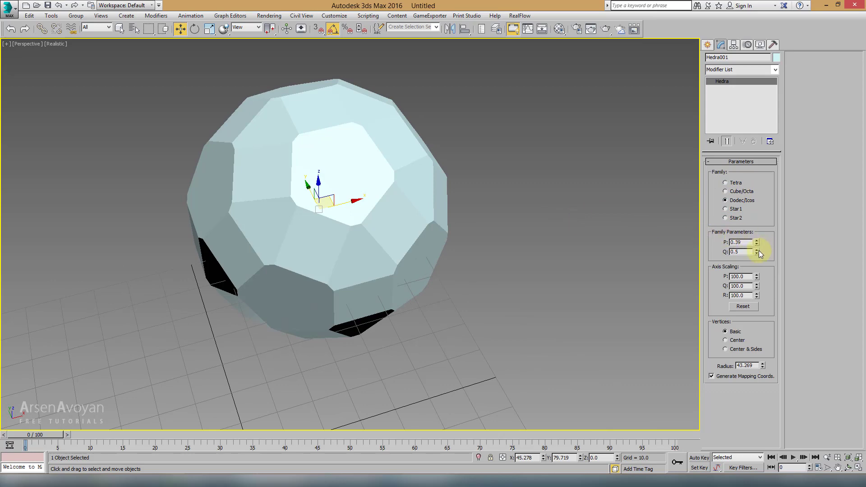
{"action": "mouse_move", "coordinate": [760, 254]}
{"action": "left_mouse_down"}
{"action": "mouse_move", "coordinate": [754, 251]}
{"action": "mouse_move", "coordinate": [754, 285]}
{"action": "left_mouse_up"}
{"action": "middle_click_drag", "start_coordinate": [477, 253], "coordinate": [508, 234], "text": "alt"}
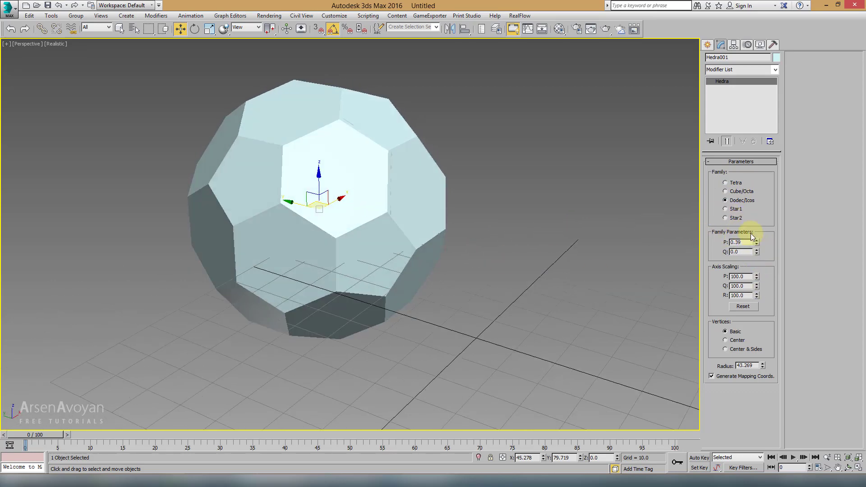
{"action": "mouse_move", "coordinate": [757, 245]}
{"action": "left_mouse_down"}
{"action": "mouse_move", "coordinate": [758, 222]}
{"action": "mouse_move", "coordinate": [757, 244]}
{"action": "left_mouse_up"}
{"action": "mouse_move", "coordinate": [398, 207]}
{"action": "middle_mouse_down", "text": "alt"}
{"action": "mouse_move", "coordinate": [424, 162]}
{"action": "mouse_move", "coordinate": [361, 215]}
{"action": "middle_mouse_up", "text": "alt"}
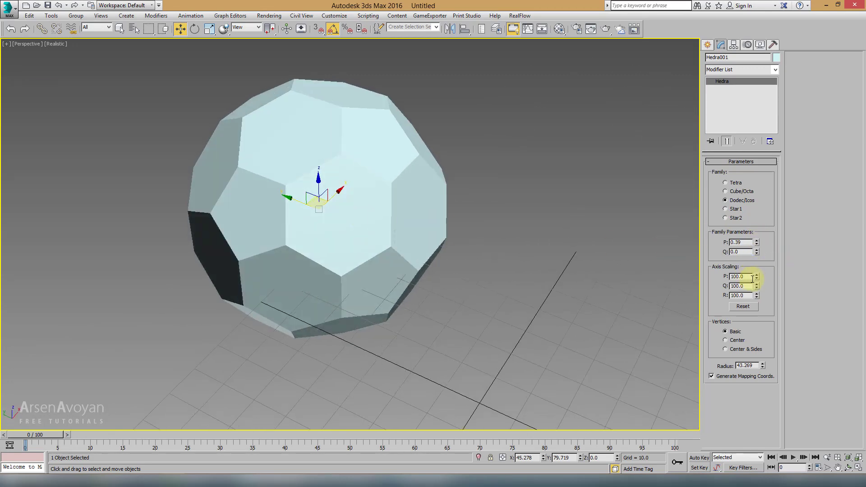
Set Hedra Q to 0.46, axis scaling 125.5/136.5/135.0, and the Tetra family
{"action": "left_click_drag", "start_coordinate": [758, 269], "coordinate": [759, 216]}
{"action": "key", "text": "F4"}
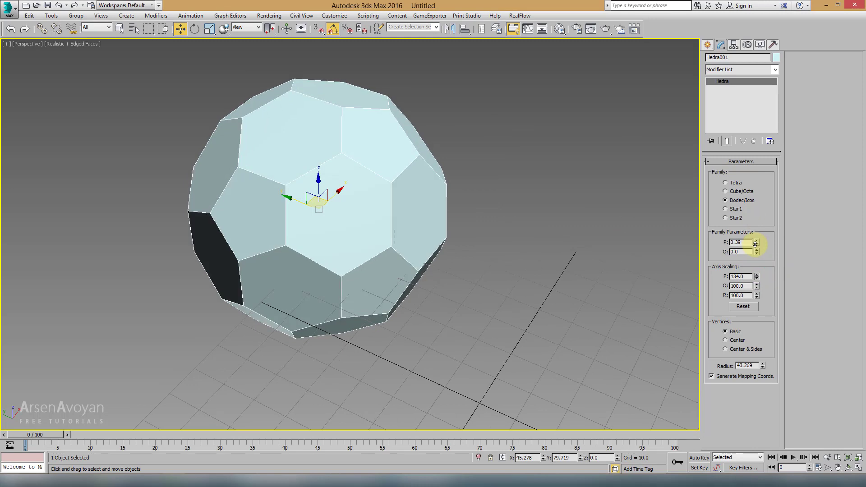
{"action": "left_click_drag", "start_coordinate": [755, 258], "coordinate": [760, 248]}
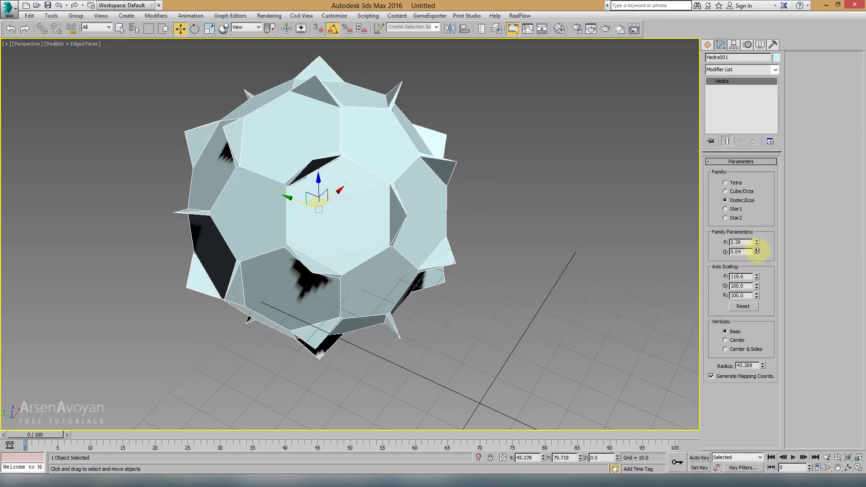
{"action": "left_click", "coordinate": [760, 277]}
{"action": "left_click_drag", "start_coordinate": [760, 276], "coordinate": [759, 286]}
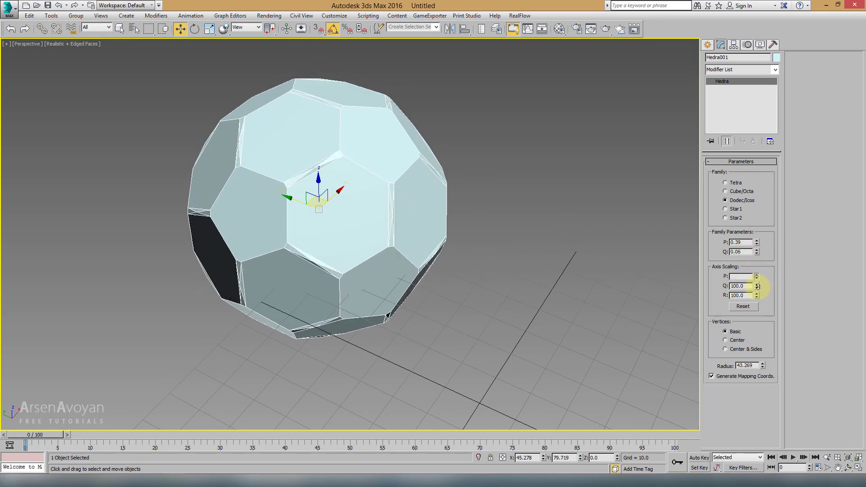
{"action": "left_click_drag", "start_coordinate": [756, 247], "coordinate": [758, 236]}
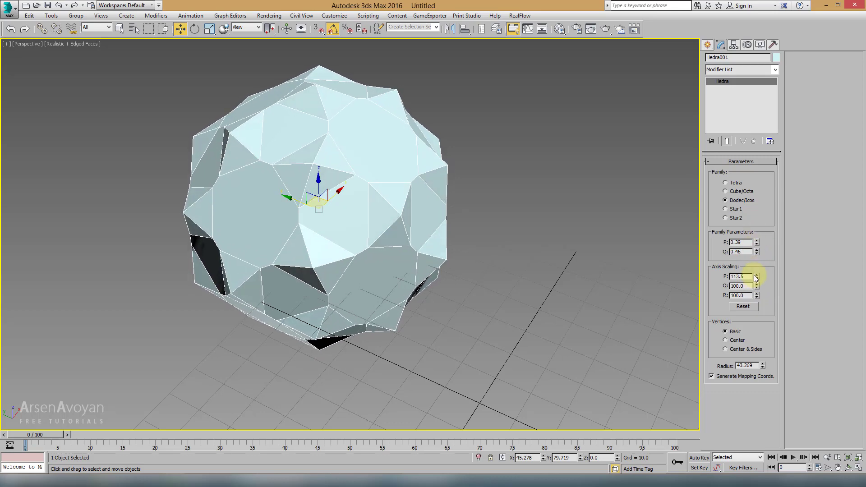
{"action": "mouse_move", "coordinate": [757, 276]}
{"action": "left_mouse_down"}
{"action": "mouse_move", "coordinate": [758, 251]}
{"action": "mouse_move", "coordinate": [759, 309]}
{"action": "mouse_move", "coordinate": [760, 269]}
{"action": "left_mouse_up"}
{"action": "middle_click_drag", "start_coordinate": [453, 238], "coordinate": [451, 236], "text": "alt"}
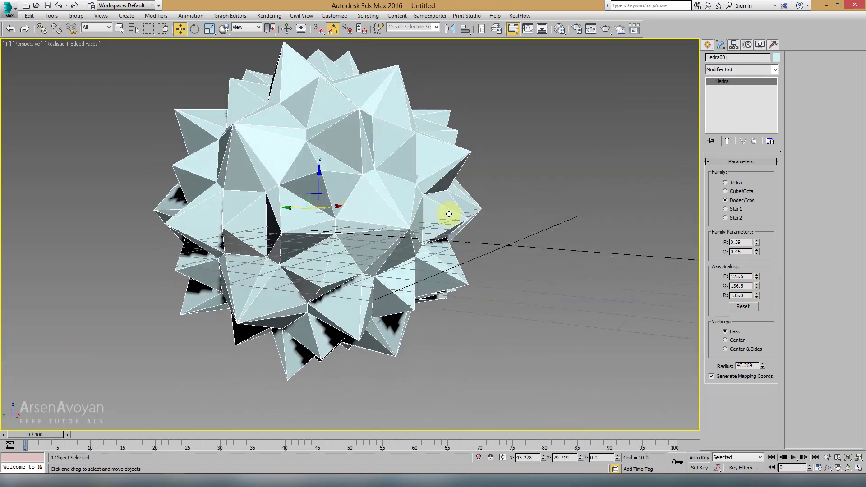
{"action": "mouse_move", "coordinate": [308, 139]}
{"action": "middle_mouse_down", "text": "alt"}
{"action": "mouse_move", "coordinate": [310, 162]}
{"action": "mouse_move", "coordinate": [354, 170]}
{"action": "mouse_move", "coordinate": [620, 180]}
{"action": "middle_mouse_up", "text": "alt"}
{"action": "left_click", "coordinate": [723, 182]}
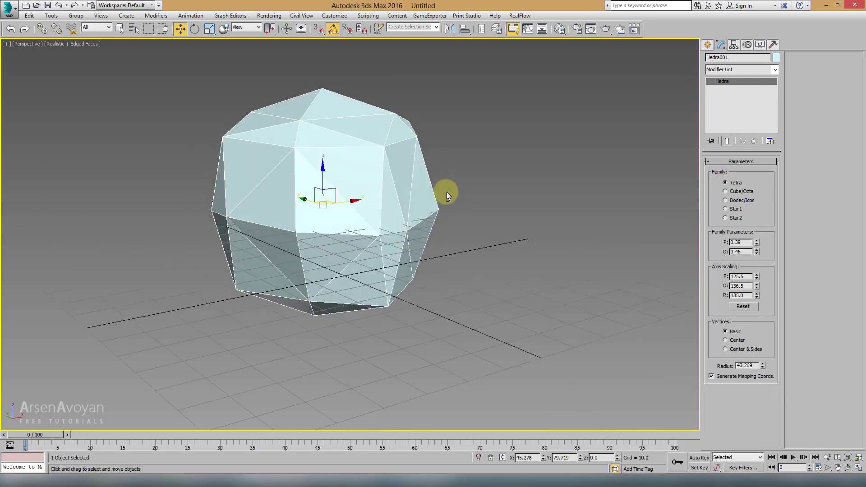
{"action": "key", "text": "alt+w"}
{"action": "right_click", "coordinate": [288, 162]}
{"action": "key", "text": "alt+w"}
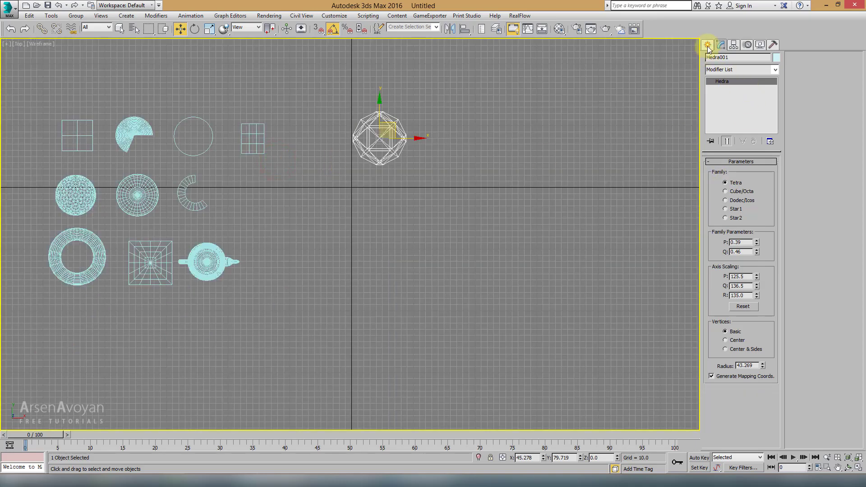
Draw a Torus Knot right of the Hedra in the Top view
{"action": "left_click", "coordinate": [707, 45]}
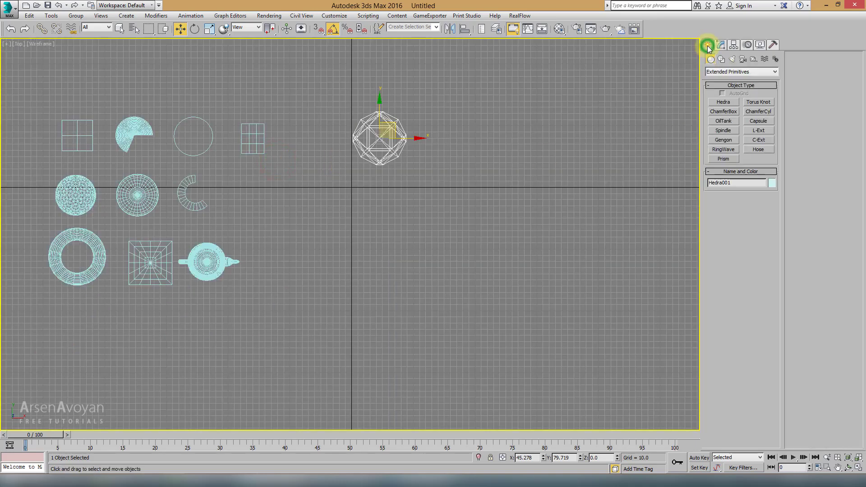
{"action": "left_click", "coordinate": [760, 101]}
{"action": "middle_click_drag", "start_coordinate": [571, 129], "coordinate": [446, 170]}
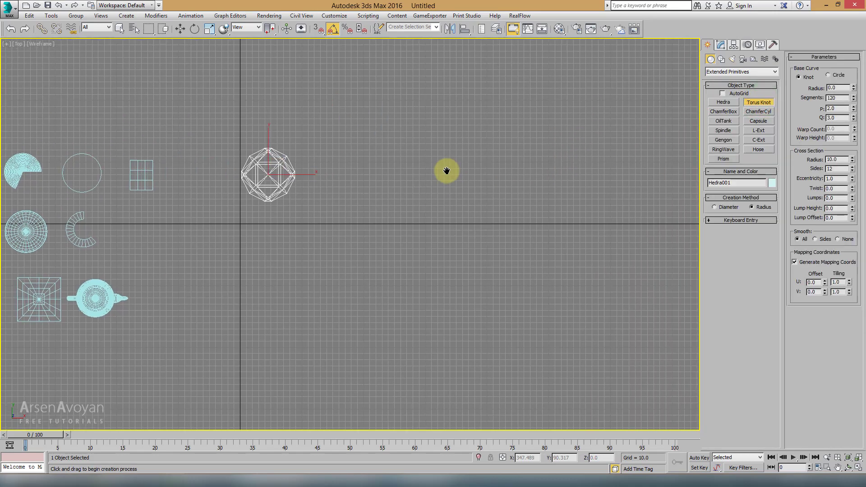
{"action": "left_click_drag", "start_coordinate": [348, 179], "coordinate": [367, 197]}
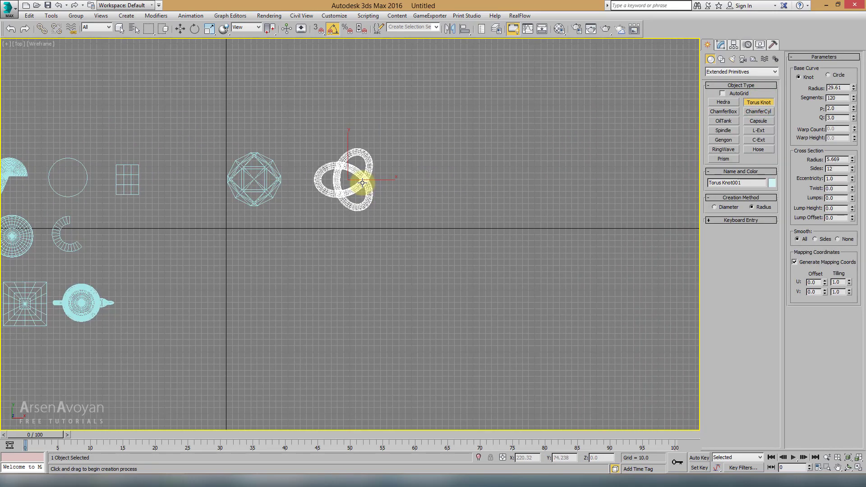
{"action": "right_click", "coordinate": [363, 181]}
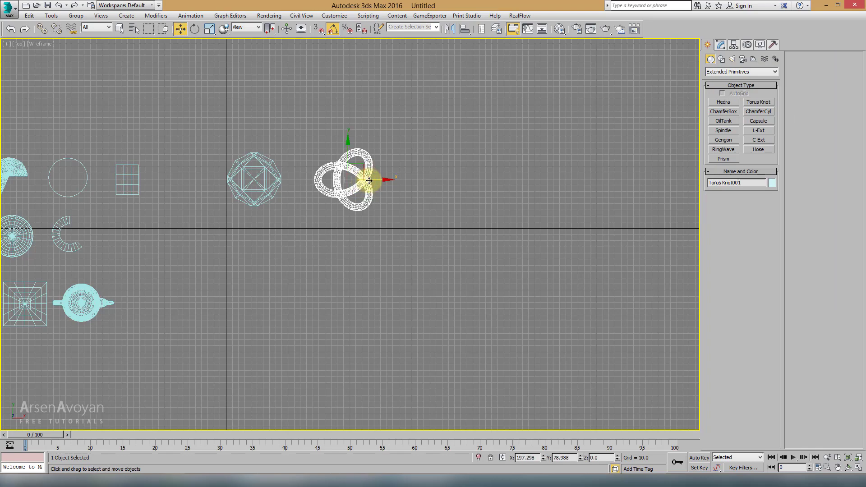
Maximize the Perspective view and orbit around the torus knot
{"action": "key", "text": "alt+w"}
{"action": "right_click", "coordinate": [416, 261]}
{"action": "key", "text": "alt+w"}
{"action": "key", "text": "z"}
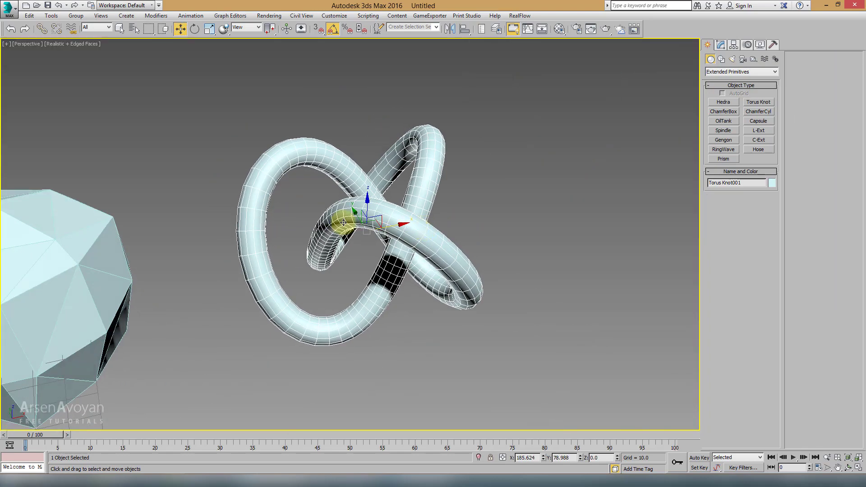
{"action": "middle_click_drag", "start_coordinate": [344, 222], "coordinate": [315, 249], "text": "alt"}
{"action": "mouse_move", "coordinate": [480, 235]}
{"action": "middle_mouse_down", "text": "alt"}
{"action": "mouse_move", "coordinate": [426, 226]}
{"action": "mouse_move", "coordinate": [454, 203]}
{"action": "mouse_move", "coordinate": [450, 174]}
{"action": "mouse_move", "coordinate": [363, 179]}
{"action": "mouse_move", "coordinate": [361, 207]}
{"action": "mouse_move", "coordinate": [430, 247]}
{"action": "mouse_move", "coordinate": [454, 277]}
{"action": "middle_mouse_up", "text": "alt"}
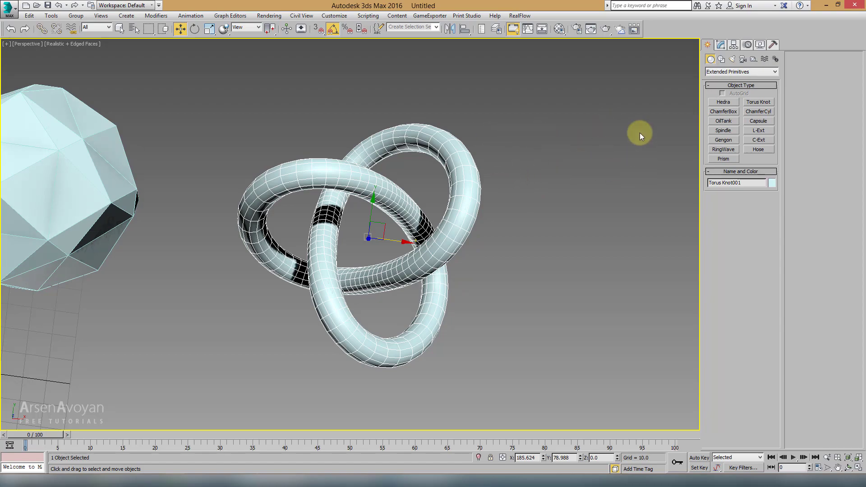
{"action": "mouse_move", "coordinate": [484, 163]}
{"action": "middle_mouse_down", "text": "alt"}
{"action": "mouse_move", "coordinate": [493, 119]}
{"action": "mouse_move", "coordinate": [487, 173]}
{"action": "mouse_move", "coordinate": [495, 162]}
{"action": "mouse_move", "coordinate": [417, 187]}
{"action": "mouse_move", "coordinate": [356, 151]}
{"action": "mouse_move", "coordinate": [332, 122]}
{"action": "mouse_move", "coordinate": [410, 131]}
{"action": "mouse_move", "coordinate": [365, 141]}
{"action": "mouse_move", "coordinate": [362, 180]}
{"action": "mouse_move", "coordinate": [253, 164]}
{"action": "mouse_move", "coordinate": [414, 191]}
{"action": "middle_mouse_up", "text": "alt"}
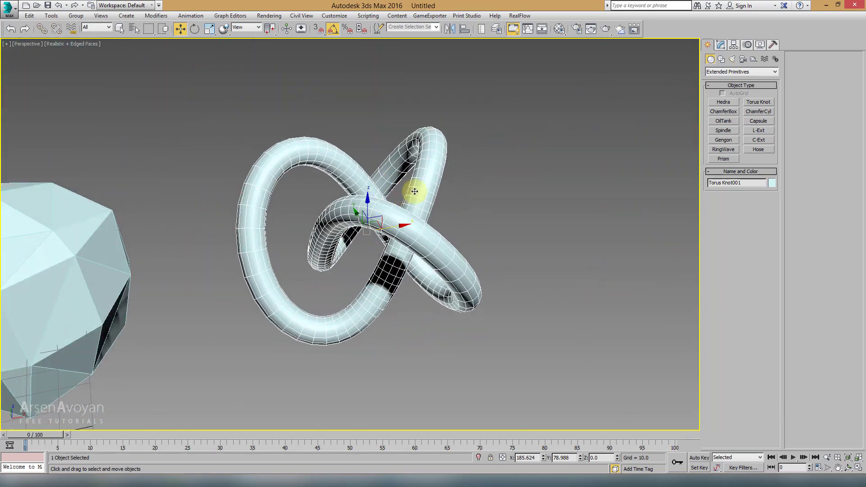
Enlarge the torus knot radius to 30.53, try a Circle base curve, revert to Knot, and set Segments to 141
{"action": "left_click", "coordinate": [720, 45]}
{"action": "mouse_move", "coordinate": [518, 112]}
{"action": "middle_mouse_down", "text": "alt"}
{"action": "mouse_move", "coordinate": [546, 119]}
{"action": "mouse_move", "coordinate": [559, 146]}
{"action": "mouse_move", "coordinate": [586, 153]}
{"action": "middle_mouse_up", "text": "alt"}
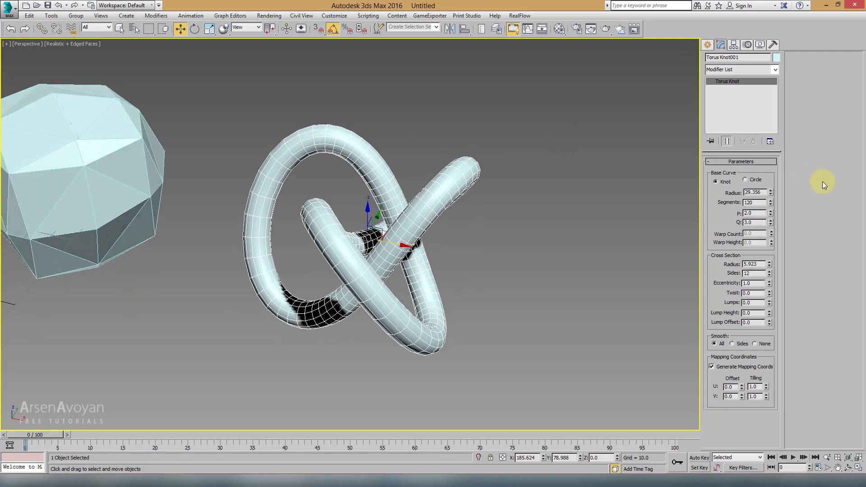
{"action": "left_click_drag", "start_coordinate": [772, 195], "coordinate": [773, 187]}
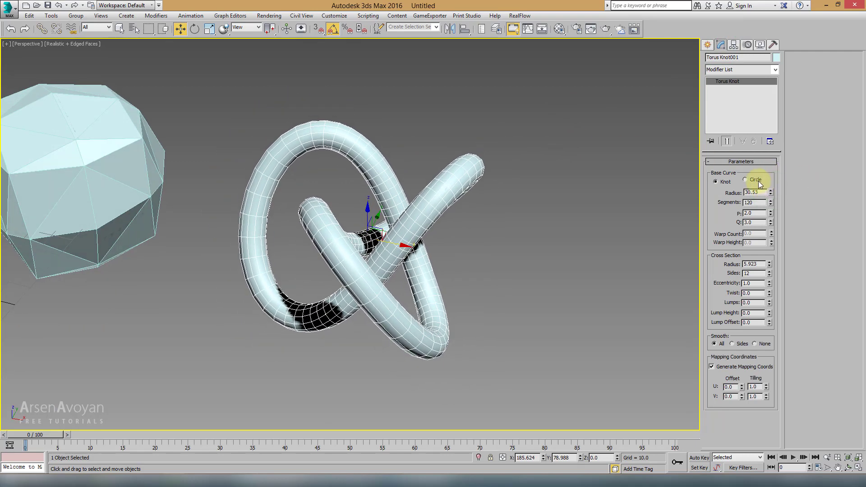
{"action": "left_click", "coordinate": [757, 183]}
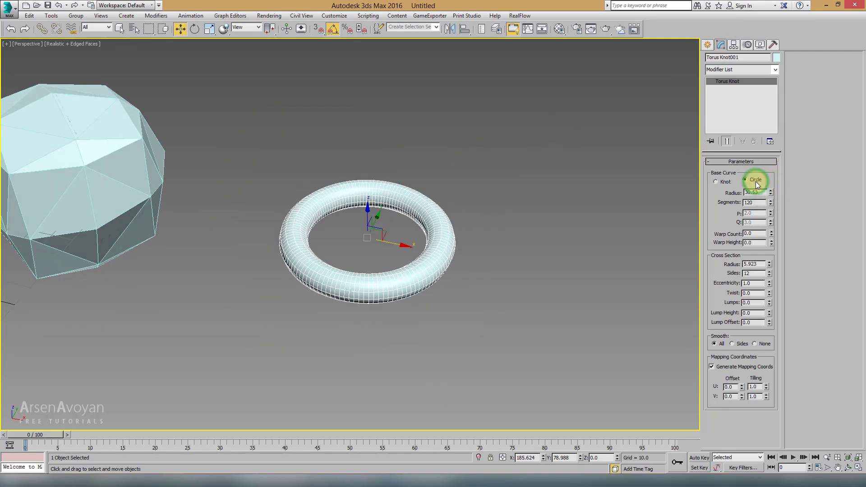
{"action": "left_click", "coordinate": [729, 181]}
{"action": "mouse_move", "coordinate": [772, 205]}
{"action": "left_mouse_down"}
{"action": "mouse_move", "coordinate": [772, 193]}
{"action": "mouse_move", "coordinate": [772, 212]}
{"action": "left_mouse_up"}
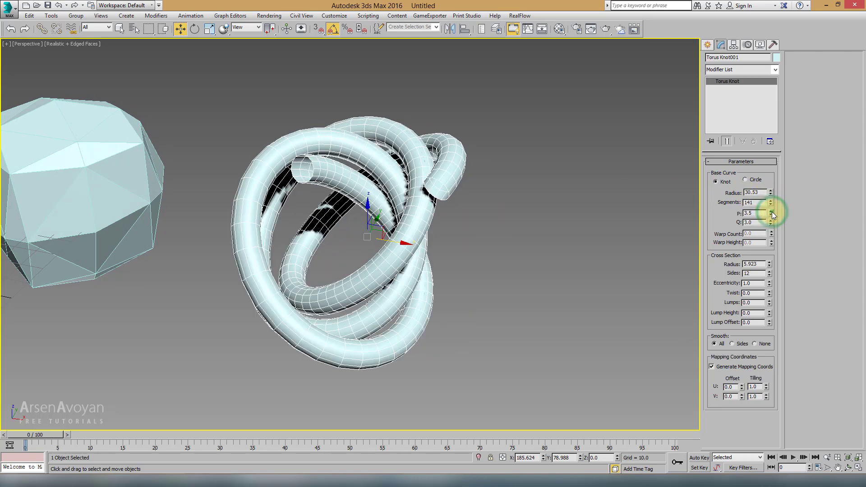
{"action": "mouse_move", "coordinate": [547, 185]}
{"action": "middle_mouse_down", "text": "alt"}
{"action": "mouse_move", "coordinate": [441, 169]}
{"action": "mouse_move", "coordinate": [483, 218]}
{"action": "mouse_move", "coordinate": [411, 284]}
{"action": "mouse_move", "coordinate": [450, 266]}
{"action": "mouse_move", "coordinate": [456, 286]}
{"action": "mouse_move", "coordinate": [450, 226]}
{"action": "mouse_move", "coordinate": [457, 223]}
{"action": "mouse_move", "coordinate": [470, 248]}
{"action": "mouse_move", "coordinate": [464, 226]}
{"action": "mouse_move", "coordinate": [399, 244]}
{"action": "mouse_move", "coordinate": [265, 115]}
{"action": "mouse_move", "coordinate": [364, 248]}
{"action": "mouse_move", "coordinate": [305, 194]}
{"action": "mouse_move", "coordinate": [310, 275]}
{"action": "mouse_move", "coordinate": [361, 258]}
{"action": "mouse_move", "coordinate": [367, 266]}
{"action": "middle_mouse_up", "text": "alt"}
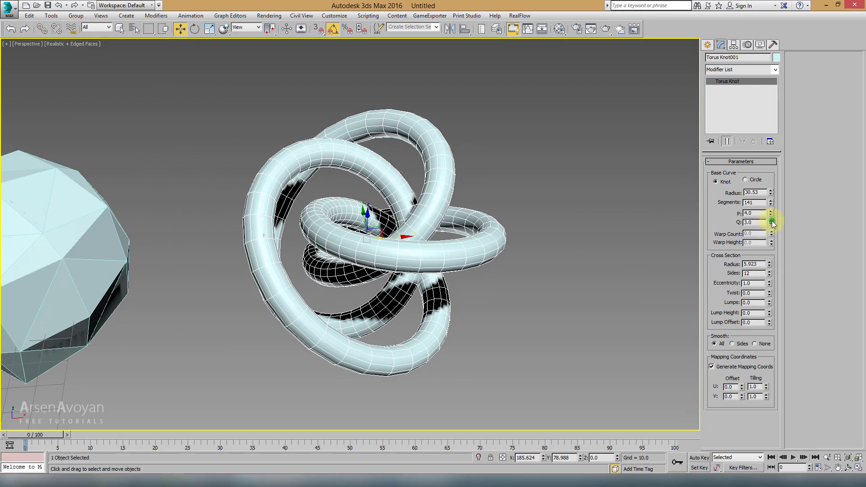
Raise the knot's Q to 5.0 and thicken the tube to radius 7.226
{"action": "left_click_drag", "start_coordinate": [772, 224], "coordinate": [773, 221]}
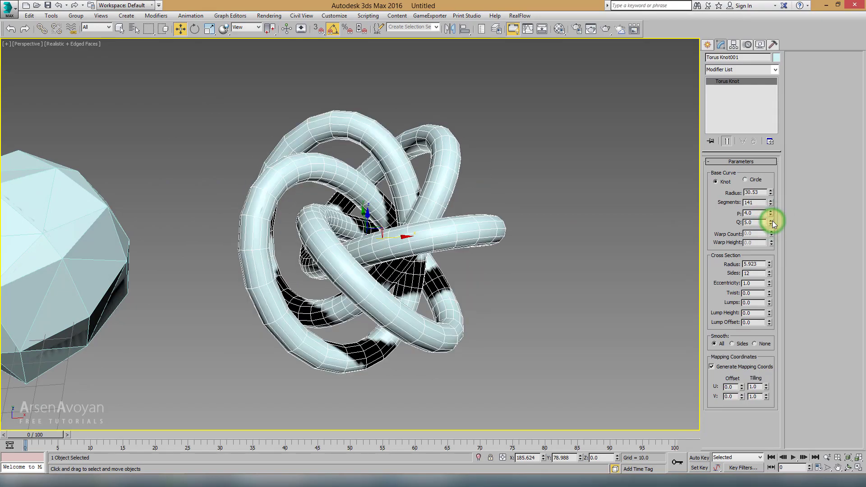
{"action": "mouse_move", "coordinate": [469, 257]}
{"action": "middle_mouse_down", "text": "alt"}
{"action": "mouse_move", "coordinate": [377, 209]}
{"action": "mouse_move", "coordinate": [334, 202]}
{"action": "mouse_move", "coordinate": [440, 252]}
{"action": "middle_mouse_up", "text": "alt"}
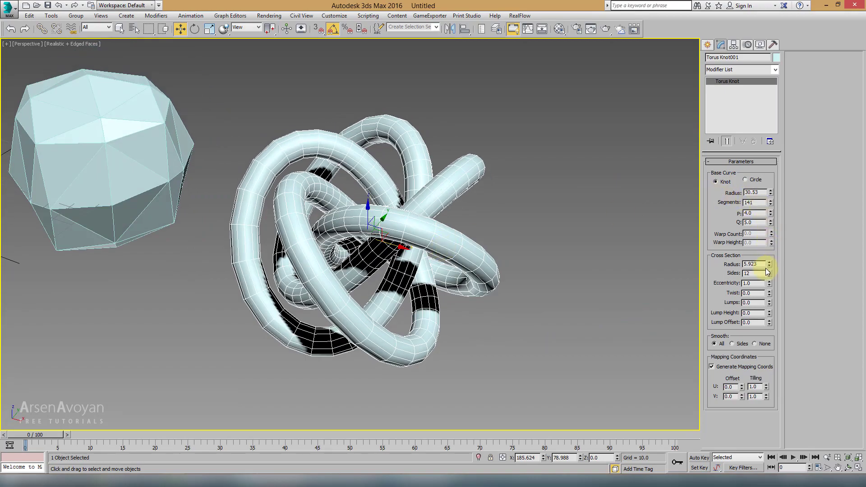
{"action": "mouse_move", "coordinate": [769, 265]}
{"action": "left_mouse_down"}
{"action": "mouse_move", "coordinate": [770, 254]}
{"action": "mouse_move", "coordinate": [769, 272]}
{"action": "left_mouse_up"}
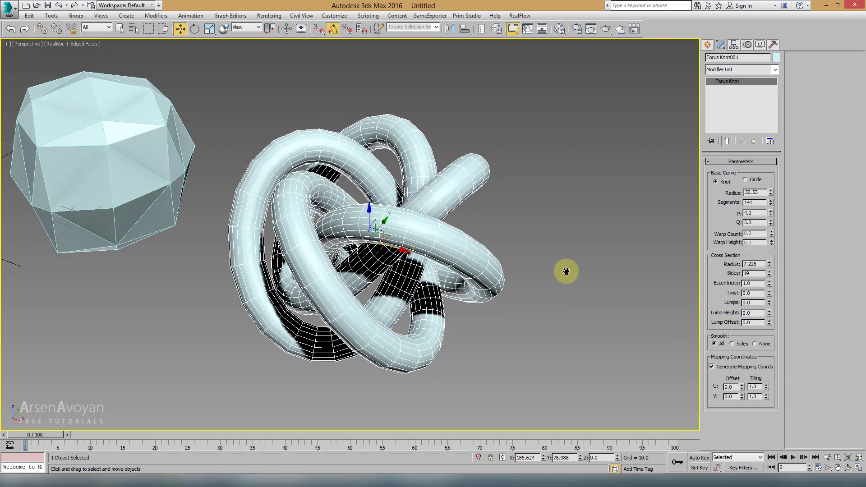
{"action": "mouse_move", "coordinate": [566, 271]}
{"action": "middle_mouse_down", "text": "alt"}
{"action": "mouse_move", "coordinate": [524, 239]}
{"action": "mouse_move", "coordinate": [513, 246]}
{"action": "middle_mouse_up", "text": "alt"}
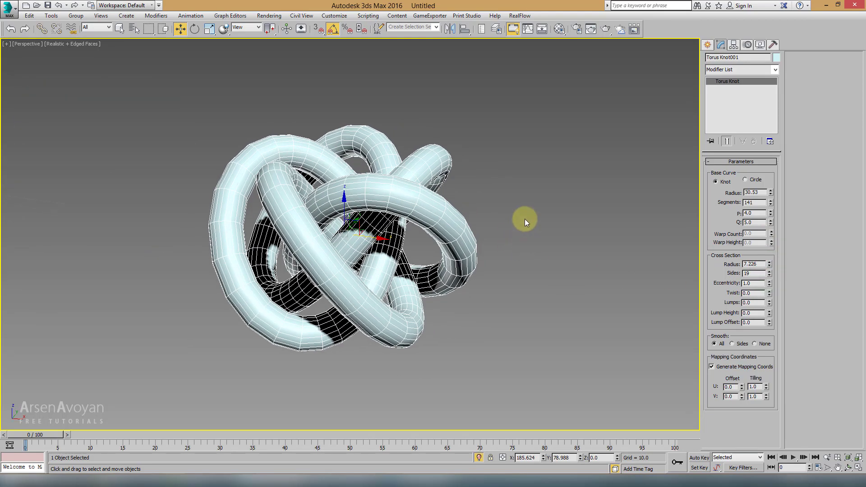
{"action": "mouse_move", "coordinate": [478, 214]}
{"action": "middle_mouse_down", "text": "alt"}
{"action": "mouse_move", "coordinate": [431, 168]}
{"action": "mouse_move", "coordinate": [463, 193]}
{"action": "mouse_move", "coordinate": [434, 180]}
{"action": "mouse_move", "coordinate": [444, 196]}
{"action": "middle_mouse_up", "text": "alt"}
Zoom in and out on the torus knot and toggle the viewport layout
{"action": "scroll", "coordinate": [387, 199], "scroll_direction": "up", "scroll_amount": 3}
{"action": "scroll", "coordinate": [396, 193], "scroll_direction": "up", "scroll_amount": 3}
{"action": "scroll", "coordinate": [386, 203], "scroll_direction": "up", "scroll_amount": 1}
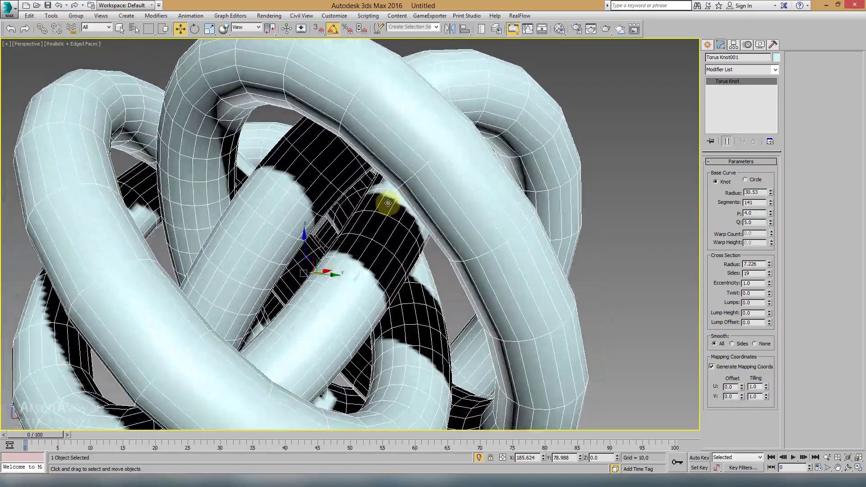
{"action": "scroll", "coordinate": [308, 221], "scroll_direction": "up", "scroll_amount": 2}
{"action": "scroll", "coordinate": [329, 237], "scroll_direction": "down", "scroll_amount": 2}
{"action": "scroll", "coordinate": [343, 217], "scroll_direction": "down", "scroll_amount": 2}
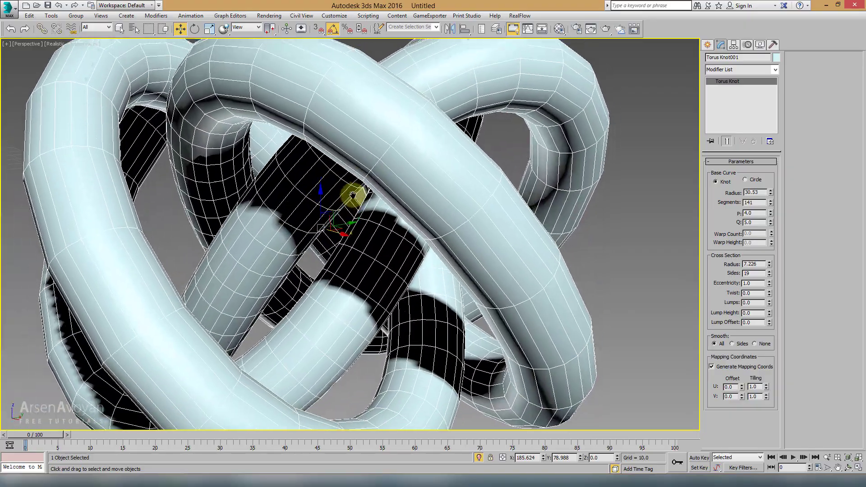
{"action": "scroll", "coordinate": [347, 189], "scroll_direction": "down", "scroll_amount": 1}
{"action": "scroll", "coordinate": [344, 176], "scroll_direction": "down", "scroll_amount": 2}
{"action": "scroll", "coordinate": [344, 176], "scroll_direction": "down", "scroll_amount": 1}
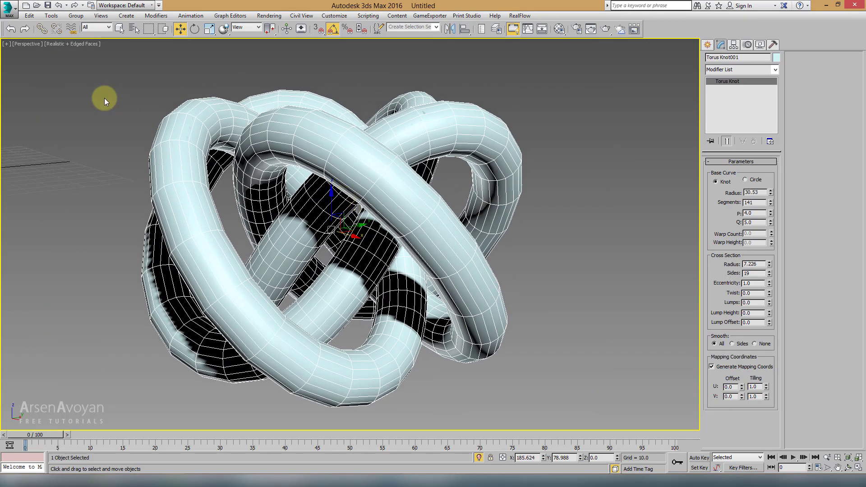
{"action": "key", "text": "alt+w"}
{"action": "key", "text": "alt+w"}
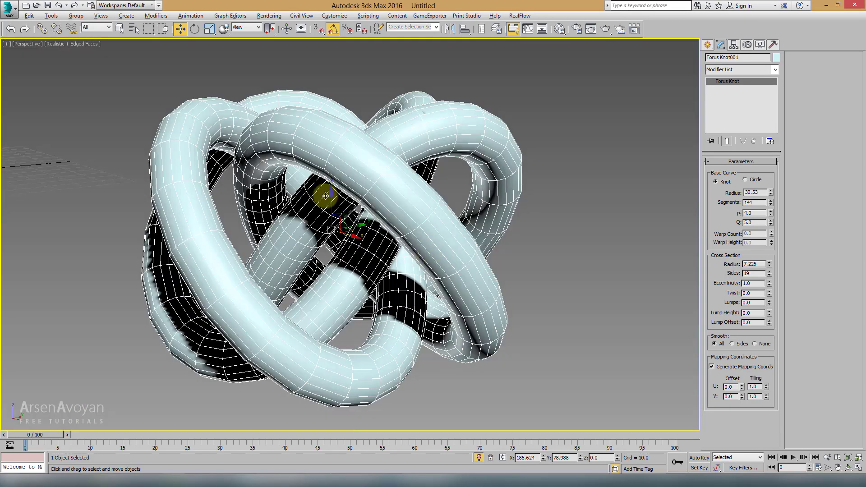
Switch the Perspective view to shaded display and orbit around the knot
{"action": "left_click", "coordinate": [59, 45]}
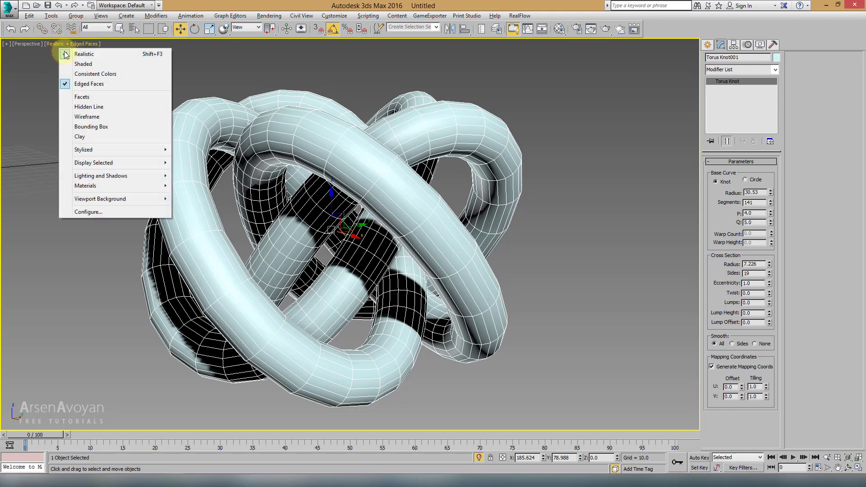
{"action": "left_click", "coordinate": [78, 65]}
{"action": "mouse_move", "coordinate": [78, 67]}
{"action": "middle_mouse_down", "text": "alt"}
{"action": "mouse_move", "coordinate": [280, 226]}
{"action": "mouse_move", "coordinate": [262, 251]}
{"action": "mouse_move", "coordinate": [315, 228]}
{"action": "mouse_move", "coordinate": [552, 197]}
{"action": "middle_mouse_up", "text": "alt"}
{"action": "middle_click_drag", "start_coordinate": [464, 206], "coordinate": [383, 188], "text": "alt"}
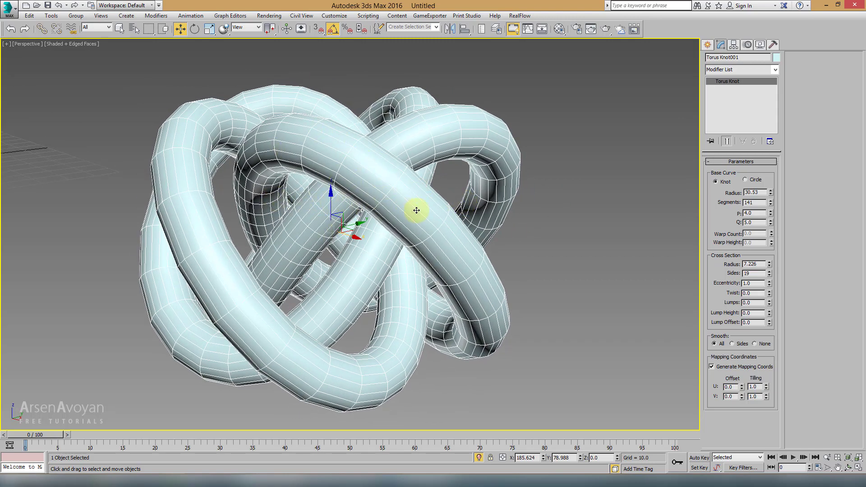
{"action": "middle_click_drag", "start_coordinate": [514, 212], "coordinate": [511, 220], "text": "alt"}
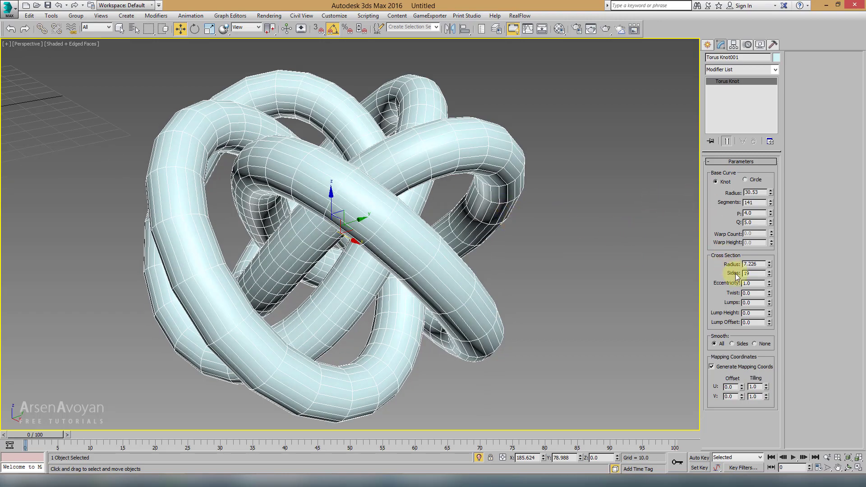
Preview a twist on the knot's cross section, then reset Twist to 0
{"action": "left_click_drag", "start_coordinate": [768, 294], "coordinate": [769, 289]}
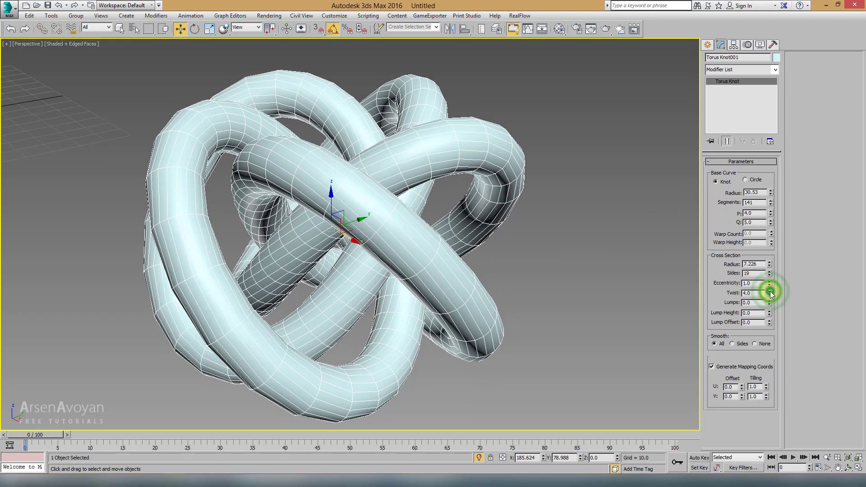
{"action": "right_click", "coordinate": [771, 295]}
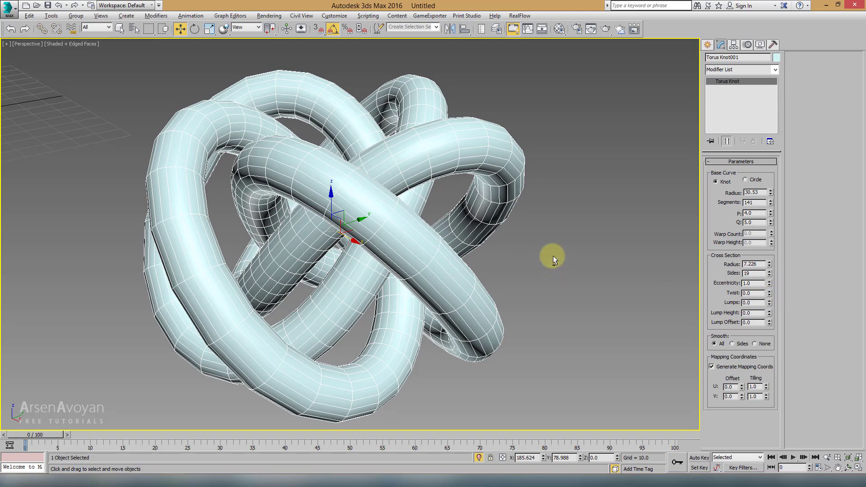
{"action": "middle_click_drag", "start_coordinate": [553, 256], "coordinate": [555, 246], "text": "alt"}
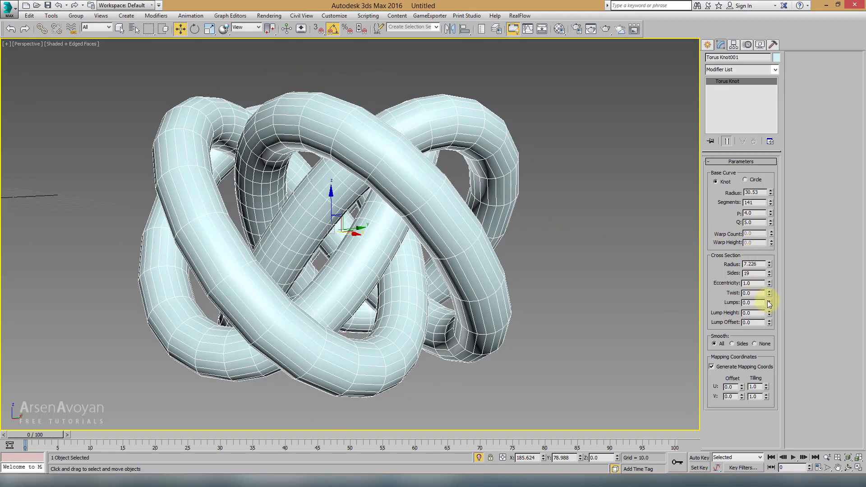
Set the torus knot's Lumps to 23, P to 3 and Q to 1
{"action": "left_click_drag", "start_coordinate": [770, 298], "coordinate": [764, 261]}
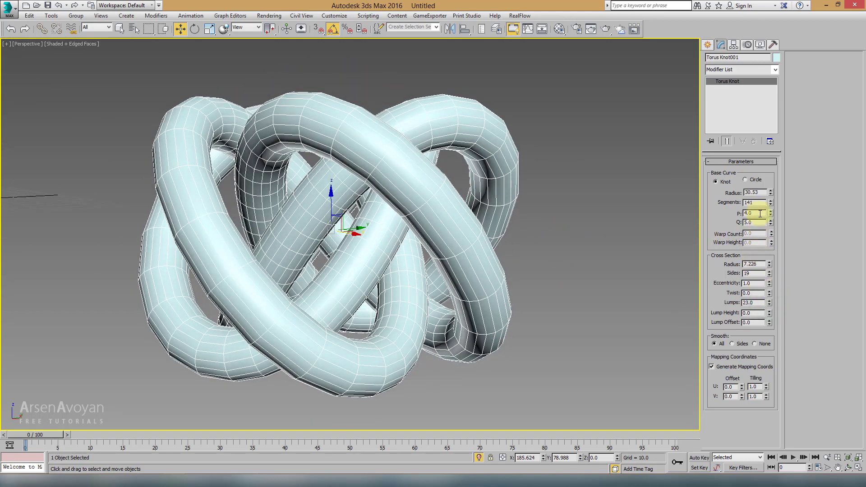
{"action": "left_click_drag", "start_coordinate": [759, 213], "coordinate": [708, 219]}
{"action": "type", "text": "3"}
{"action": "key", "text": "Return"}
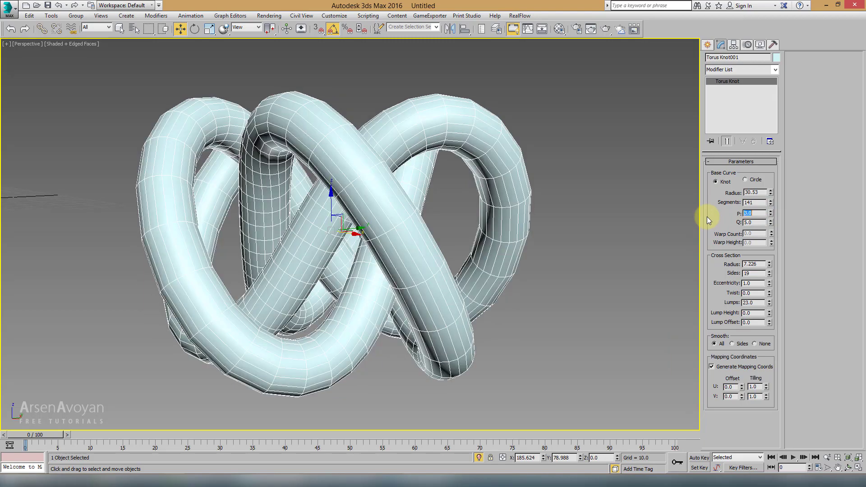
{"action": "left_click_drag", "start_coordinate": [750, 224], "coordinate": [720, 227]}
{"action": "type", "text": "1"}
{"action": "key", "text": "Return"}
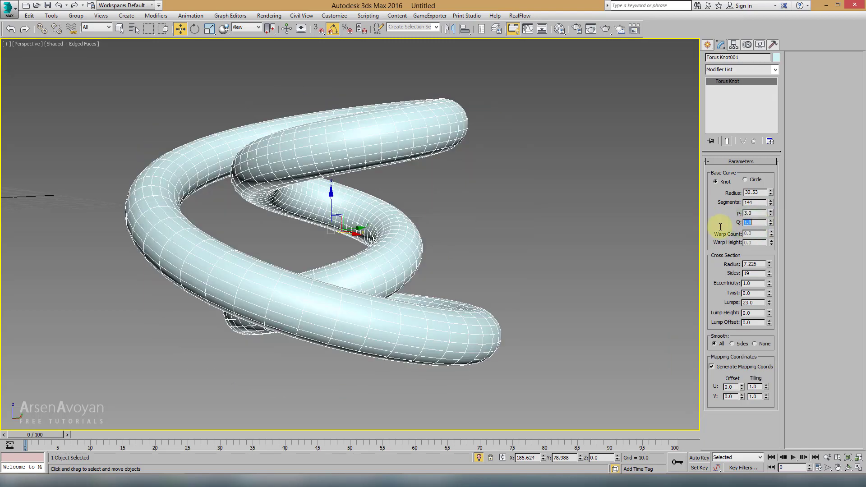
Raise Q gradually, then set it to 2
{"action": "middle_click_drag", "start_coordinate": [415, 218], "coordinate": [323, 208], "text": "alt"}
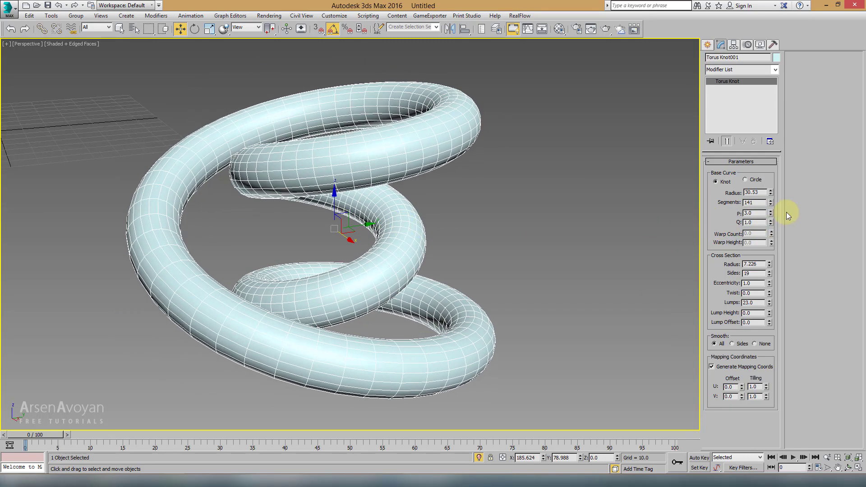
{"action": "left_click_drag", "start_coordinate": [771, 223], "coordinate": [773, 220]}
{"action": "key", "text": "Tab"}
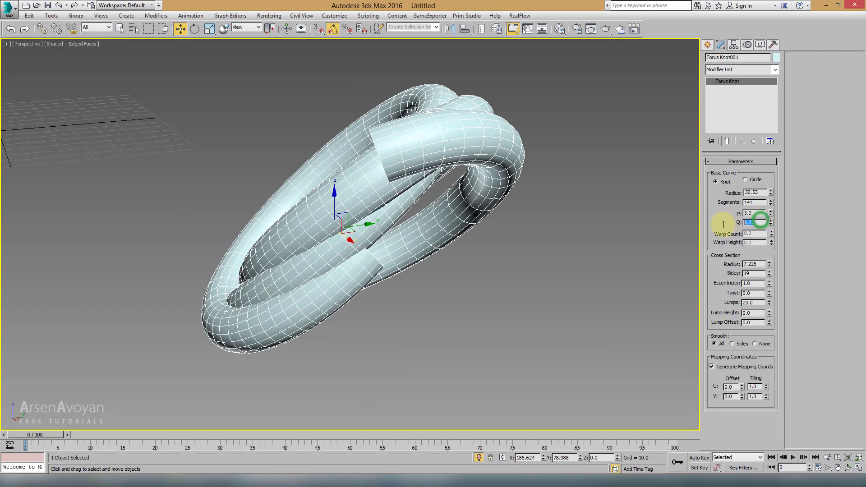
{"action": "type", "text": "2"}
{"action": "key", "text": "Return"}
Try P values of 2, 3 and 1 to compare the knot shapes
{"action": "left_click", "coordinate": [752, 213]}
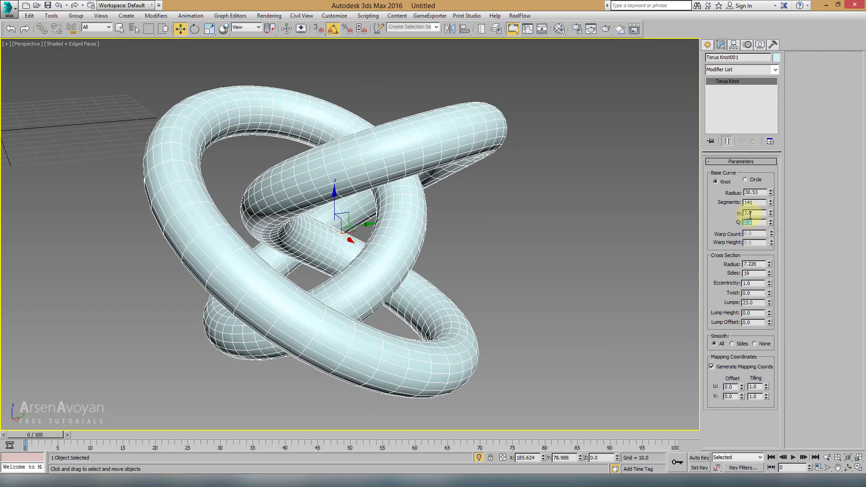
{"action": "type", "text": "2"}
{"action": "key", "text": "Return"}
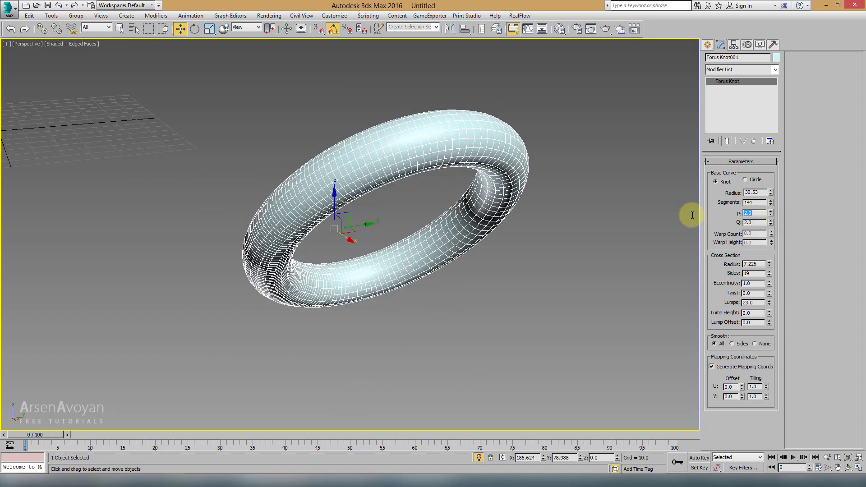
{"action": "type", "text": "3"}
{"action": "key", "text": "Return"}
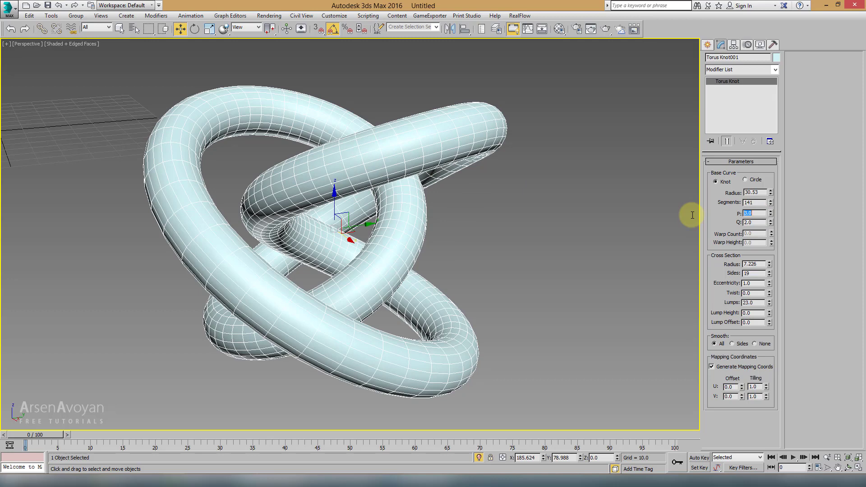
{"action": "type", "text": "1"}
{"action": "key", "text": "Return"}
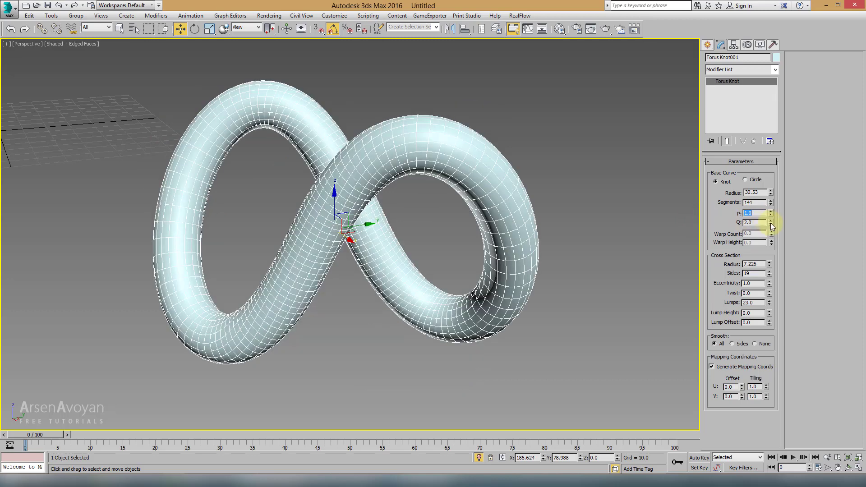
Raise Q to 3, settle on P 2, and preview a cross-section twist
{"action": "left_click_drag", "start_coordinate": [771, 226], "coordinate": [771, 222]}
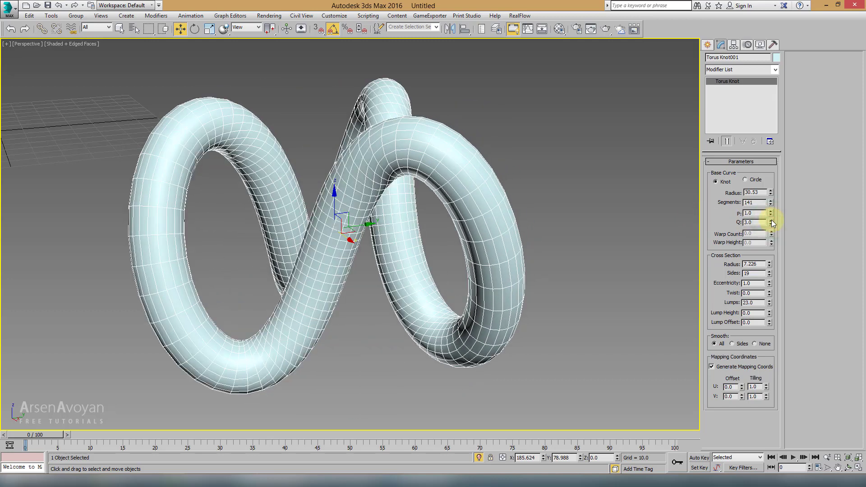
{"action": "mouse_move", "coordinate": [521, 212]}
{"action": "middle_mouse_down", "text": "alt"}
{"action": "mouse_move", "coordinate": [540, 259]}
{"action": "mouse_move", "coordinate": [603, 195]}
{"action": "mouse_move", "coordinate": [529, 224]}
{"action": "mouse_move", "coordinate": [534, 218]}
{"action": "middle_mouse_up", "text": "alt"}
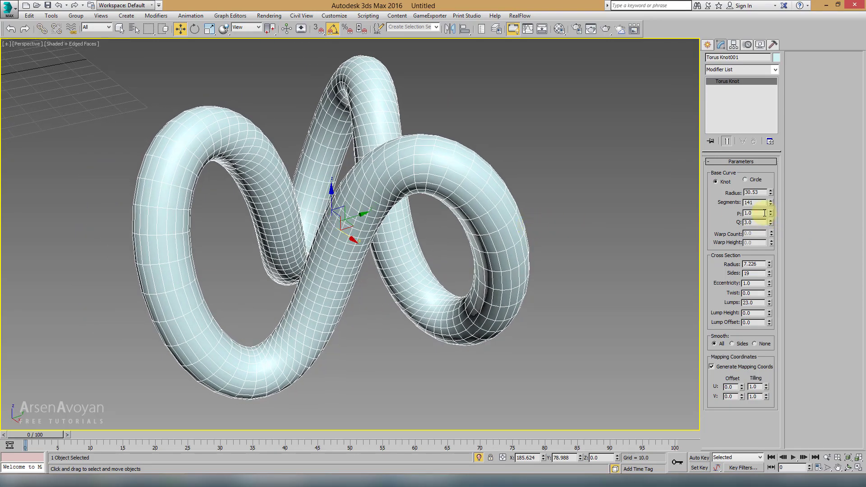
{"action": "type", "text": "2"}
{"action": "key", "text": "Return"}
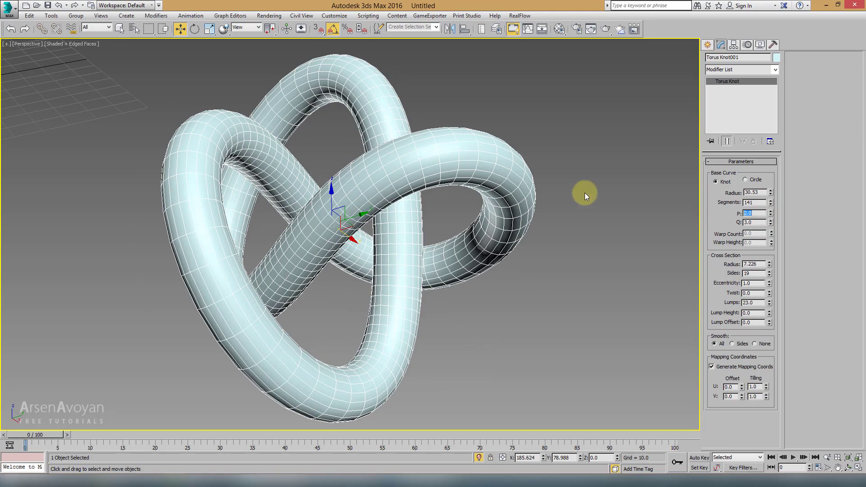
{"action": "mouse_move", "coordinate": [585, 195]}
{"action": "middle_mouse_down", "text": "alt"}
{"action": "mouse_move", "coordinate": [545, 164]}
{"action": "mouse_move", "coordinate": [494, 184]}
{"action": "mouse_move", "coordinate": [604, 189]}
{"action": "middle_mouse_up", "text": "alt"}
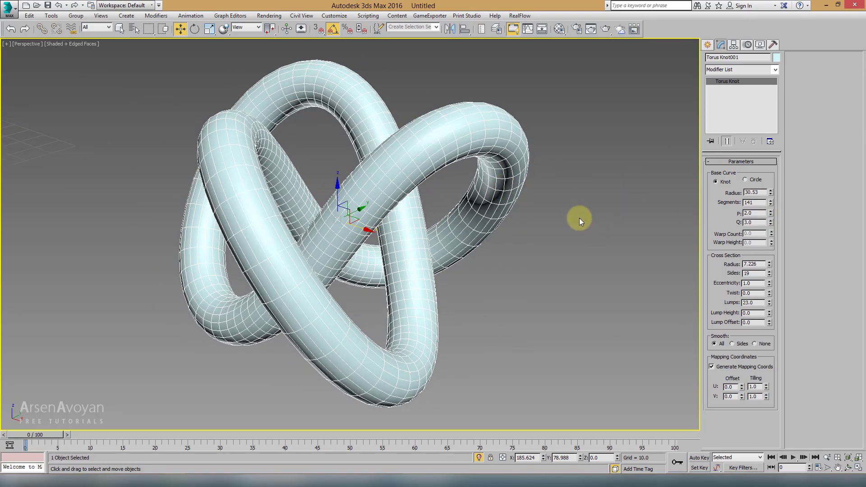
{"action": "middle_click_drag", "start_coordinate": [579, 221], "coordinate": [640, 237], "text": "alt"}
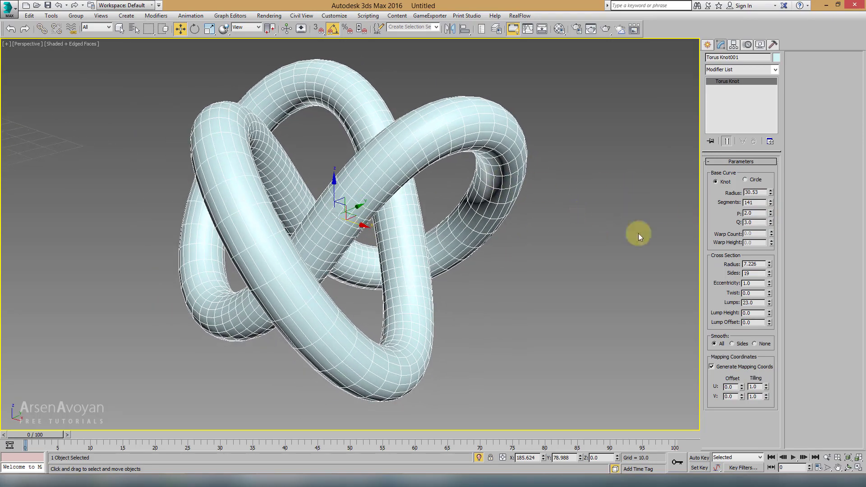
{"action": "mouse_move", "coordinate": [770, 293]}
{"action": "left_mouse_down"}
{"action": "mouse_move", "coordinate": [769, 280]}
{"action": "mouse_move", "coordinate": [767, 374]}
{"action": "mouse_move", "coordinate": [550, 325]}
{"action": "left_mouse_up"}
Reset Twist to 0, set Lump Height to -0.67, and hide edge lines on the knot
{"action": "right_click", "coordinate": [769, 291]}
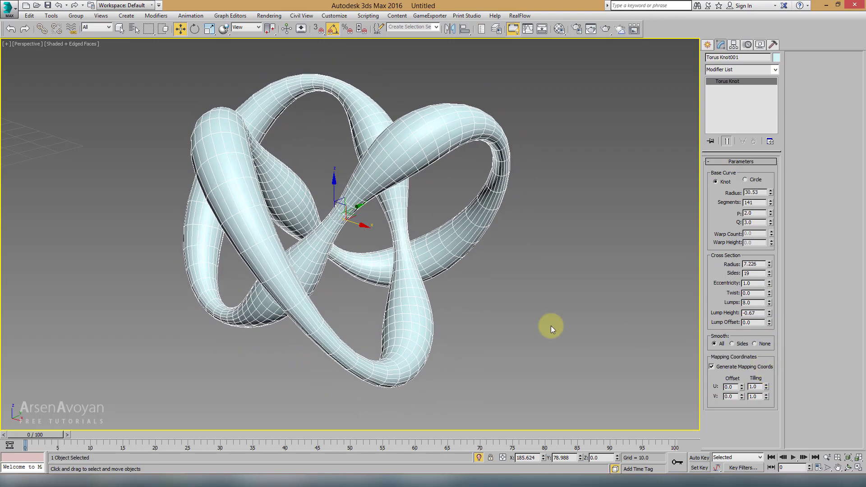
{"action": "middle_click_drag", "start_coordinate": [551, 326], "coordinate": [469, 306], "text": "alt"}
{"action": "key", "text": "F4"}
{"action": "mouse_move", "coordinate": [452, 257]}
{"action": "middle_mouse_down", "text": "alt"}
{"action": "mouse_move", "coordinate": [340, 253]}
{"action": "mouse_move", "coordinate": [615, 266]}
{"action": "middle_mouse_up", "text": "alt"}
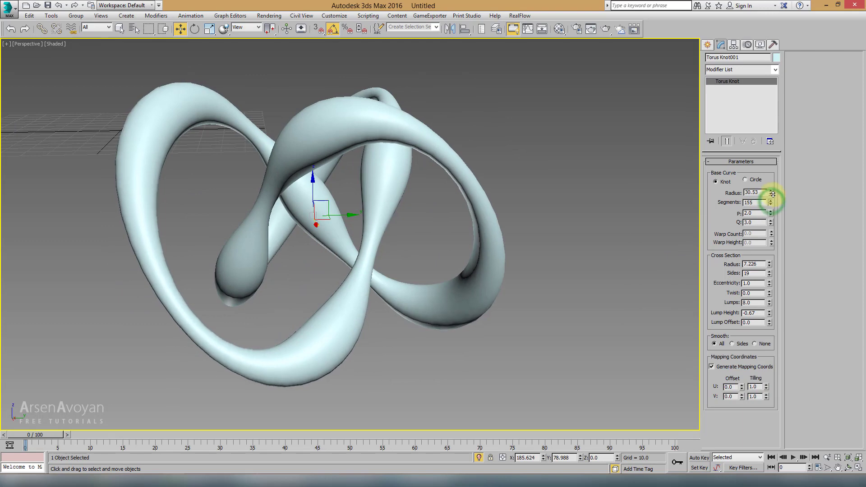
Set the knot's Segments to 133, tube Radius to 11.344 and Lumps to 6
{"action": "left_click_drag", "start_coordinate": [771, 203], "coordinate": [770, 198]}
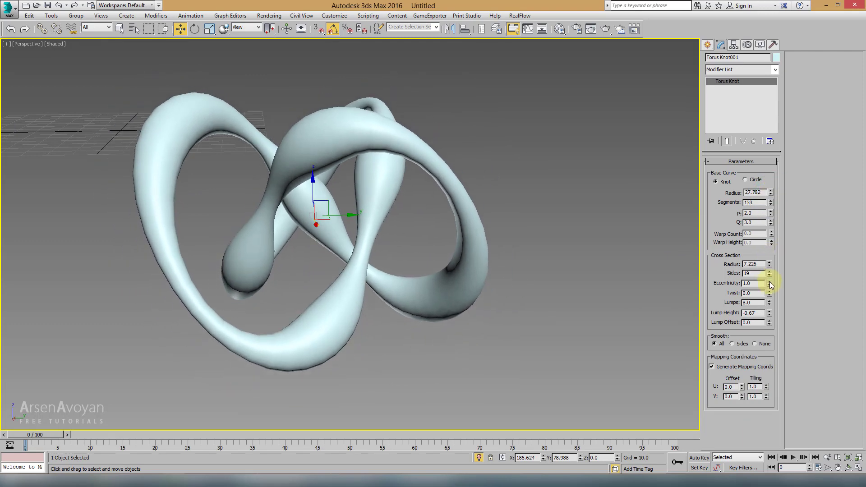
{"action": "left_click_drag", "start_coordinate": [770, 264], "coordinate": [768, 235]}
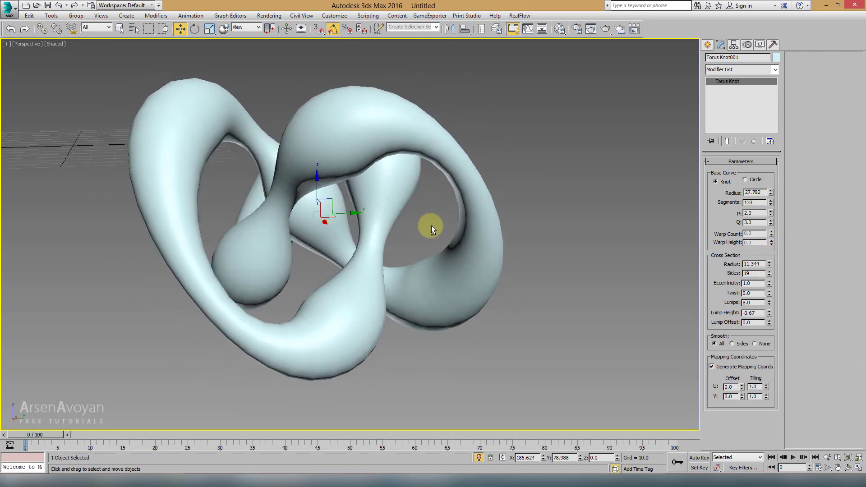
{"action": "mouse_move", "coordinate": [431, 225]}
{"action": "middle_mouse_down", "text": "alt"}
{"action": "mouse_move", "coordinate": [440, 218]}
{"action": "mouse_move", "coordinate": [552, 239]}
{"action": "middle_mouse_up", "text": "alt"}
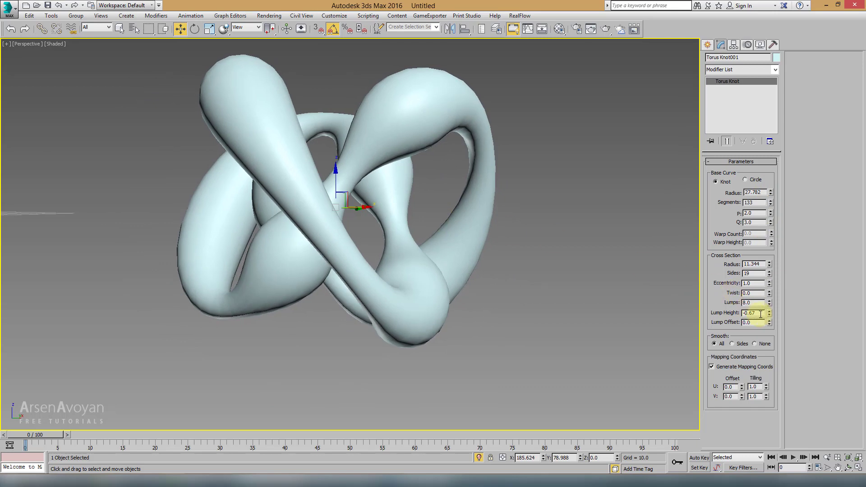
{"action": "double_click", "coordinate": [758, 302]}
{"action": "type", "text": "6"}
{"action": "key", "text": "Return"}
{"action": "mouse_move", "coordinate": [510, 291]}
{"action": "middle_mouse_down", "text": "alt"}
{"action": "mouse_move", "coordinate": [546, 298]}
{"action": "mouse_move", "coordinate": [554, 284]}
{"action": "middle_mouse_up", "text": "alt"}
In the Front view, raise the knot onto the ground line, then return to Perspective
{"action": "key", "text": "alt+w"}
{"action": "key", "text": "alt+w"}
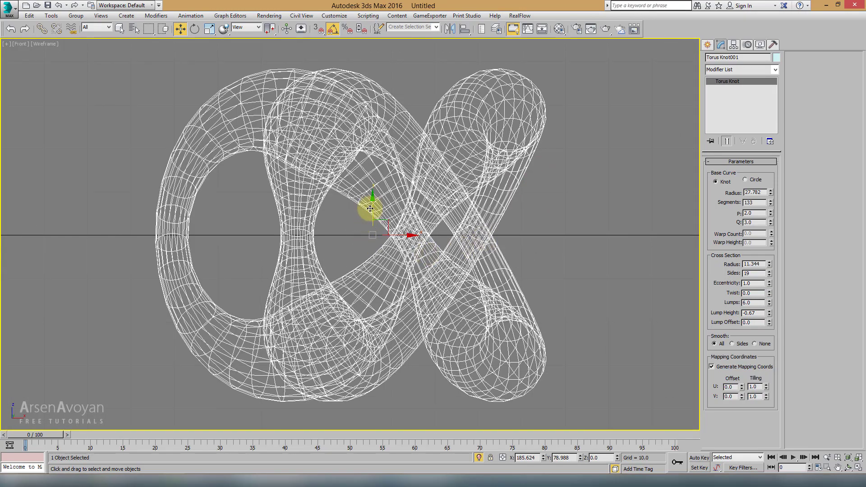
{"action": "left_click_drag", "start_coordinate": [370, 209], "coordinate": [367, 43]}
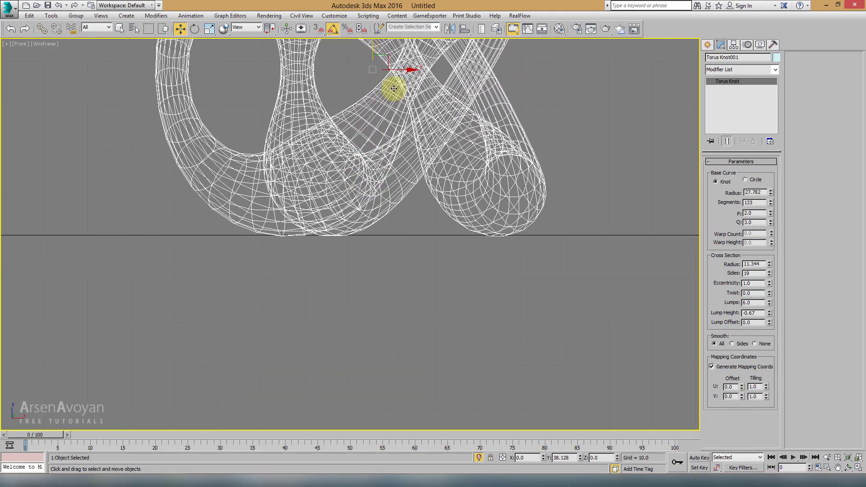
{"action": "scroll", "coordinate": [505, 267], "scroll_direction": "down", "scroll_amount": 5}
{"action": "key", "text": "alt+w"}
{"action": "key", "text": "alt+w"}
{"action": "scroll", "coordinate": [523, 308], "scroll_direction": "down", "scroll_amount": 3}
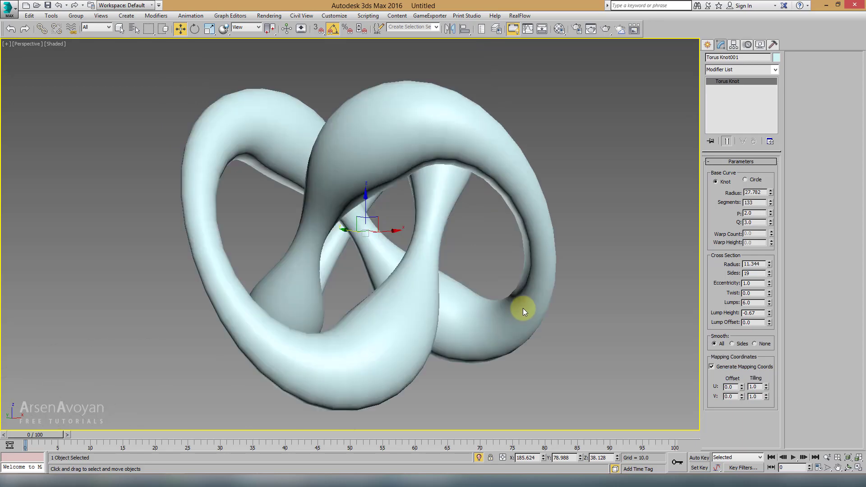
{"action": "mouse_move", "coordinate": [523, 307]}
{"action": "middle_mouse_down", "text": "alt"}
{"action": "mouse_move", "coordinate": [460, 357]}
{"action": "mouse_move", "coordinate": [474, 353]}
{"action": "middle_mouse_up", "text": "alt"}
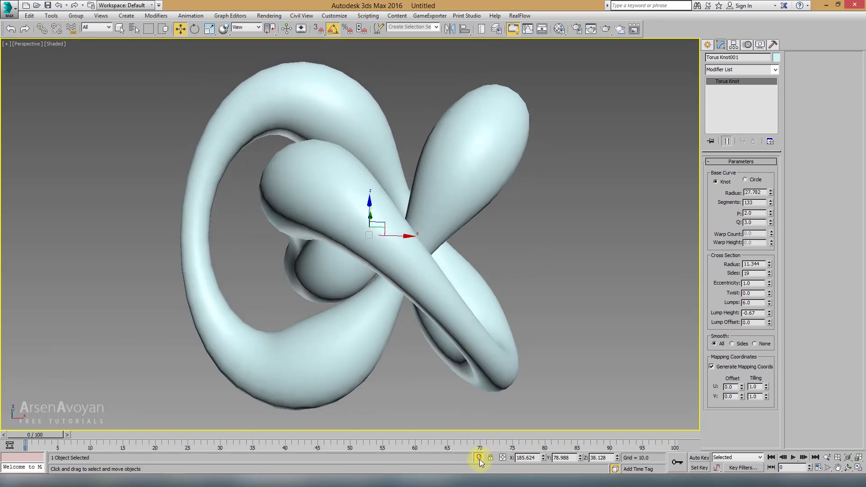
{"action": "scroll", "coordinate": [445, 305], "scroll_direction": "down", "scroll_amount": 5}
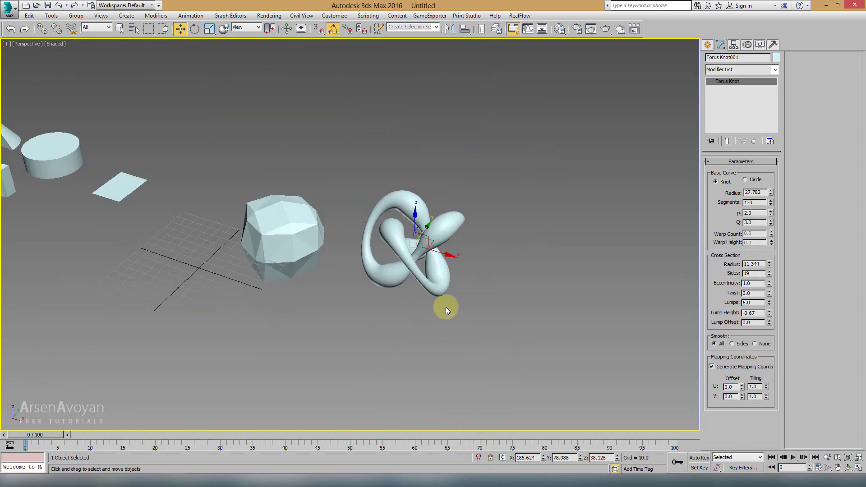
{"action": "key", "text": "alt+w"}
{"action": "key", "text": "alt+w"}
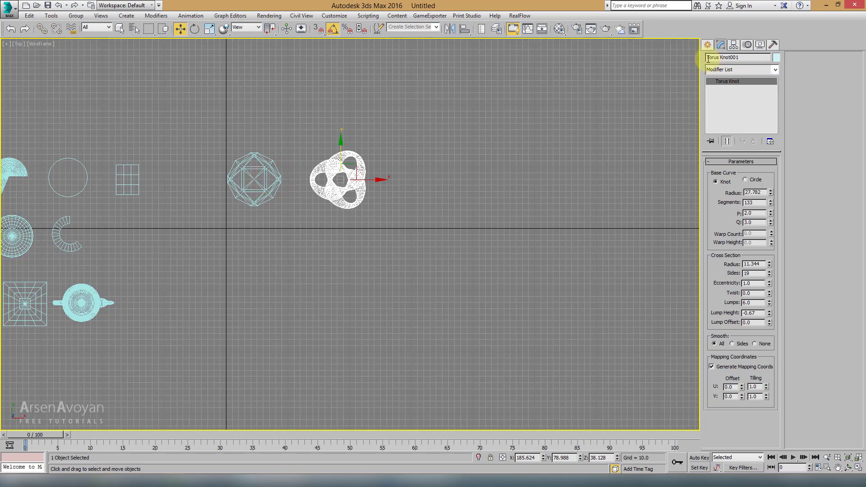
Create a 77.874 × 79.343 × 83.18 ChamferBox near the Hedra in the Top view
{"action": "left_click", "coordinate": [707, 45]}
{"action": "left_click", "coordinate": [718, 117]}
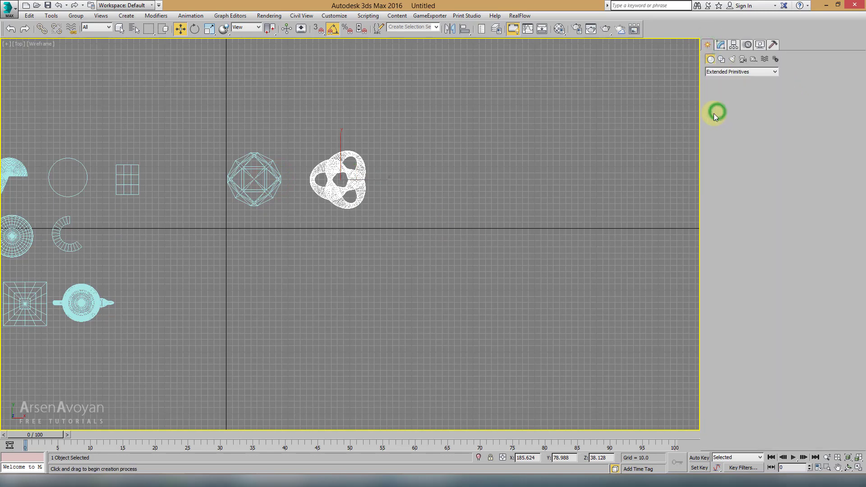
{"action": "middle_click_drag", "start_coordinate": [320, 174], "coordinate": [429, 174]}
{"action": "key", "text": "alt+w"}
{"action": "left_click_drag", "start_coordinate": [187, 154], "coordinate": [234, 201]}
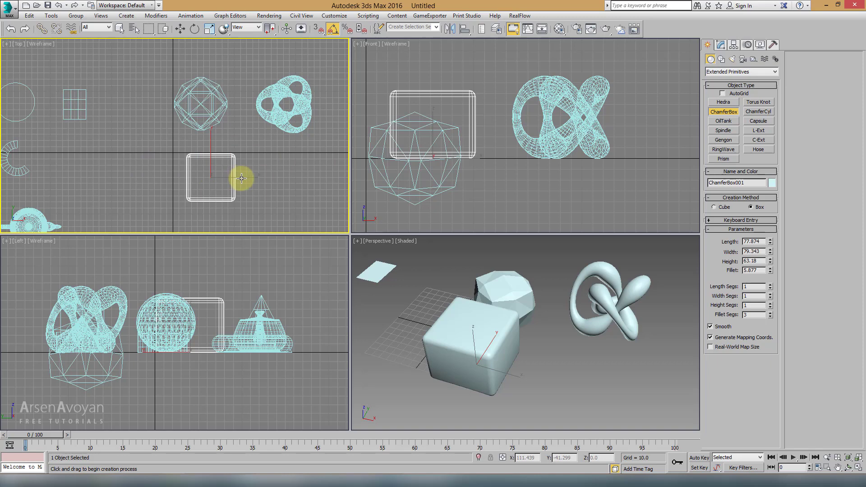
{"action": "key", "text": "w"}
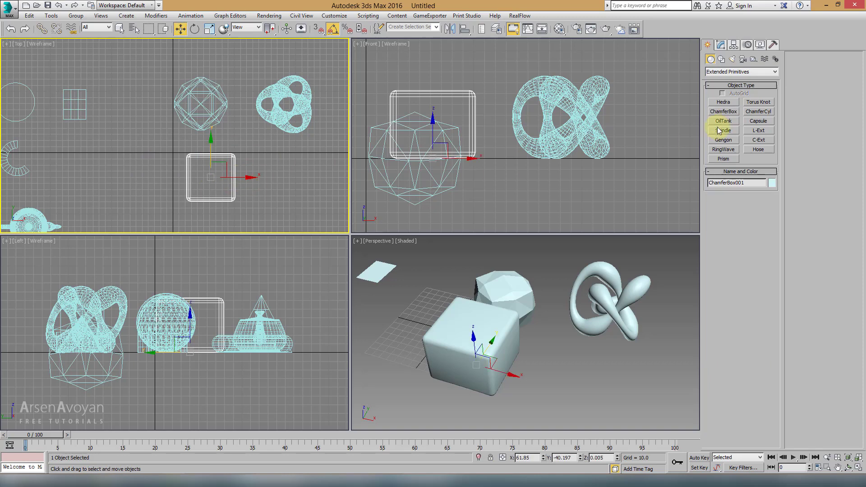
Set the ChamferBox Fillet to 8.404 with 8 Fillet Segs, showing edges in Perspective
{"action": "middle_click", "coordinate": [573, 284]}
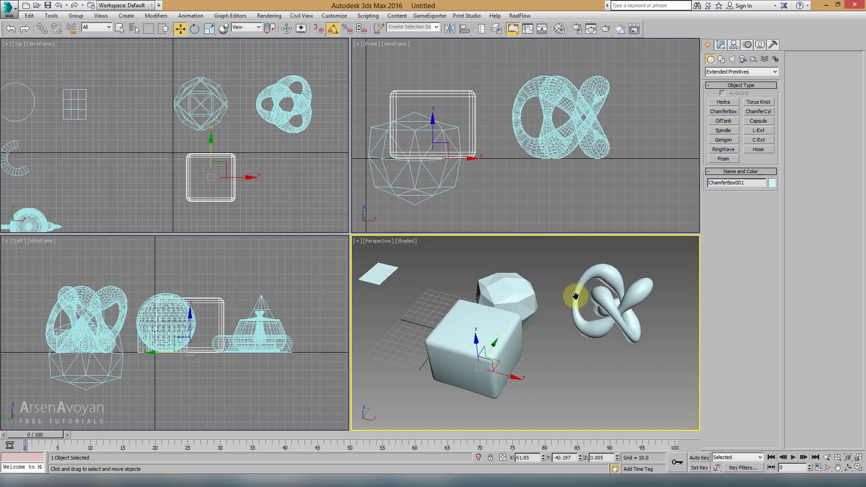
{"action": "key", "text": "alt+w"}
{"action": "mouse_move", "coordinate": [466, 284]}
{"action": "middle_mouse_down", "text": "alt"}
{"action": "mouse_move", "coordinate": [415, 234]}
{"action": "mouse_move", "coordinate": [460, 256]}
{"action": "mouse_move", "coordinate": [378, 265]}
{"action": "middle_mouse_up", "text": "alt"}
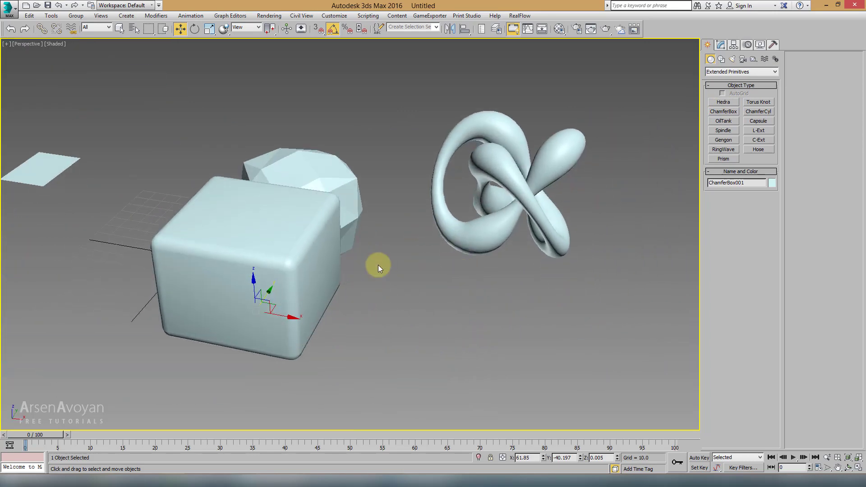
{"action": "left_click", "coordinate": [720, 46]}
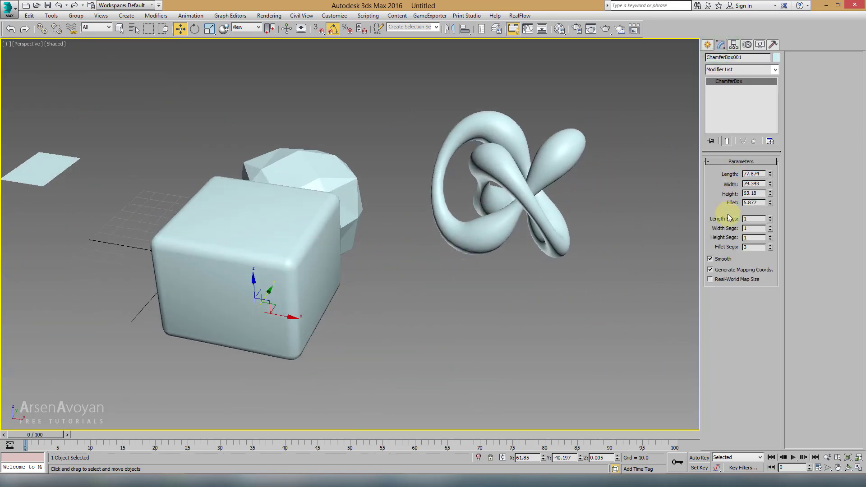
{"action": "key", "text": "F4"}
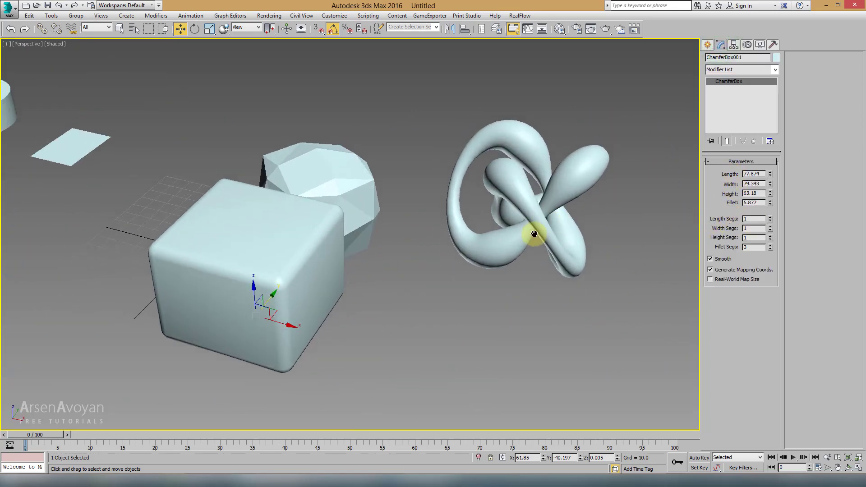
{"action": "middle_click_drag", "start_coordinate": [530, 230], "coordinate": [535, 237], "text": "alt"}
{"action": "mouse_move", "coordinate": [772, 205]}
{"action": "left_mouse_down"}
{"action": "mouse_move", "coordinate": [746, 190]}
{"action": "mouse_move", "coordinate": [750, 183]}
{"action": "left_mouse_up"}
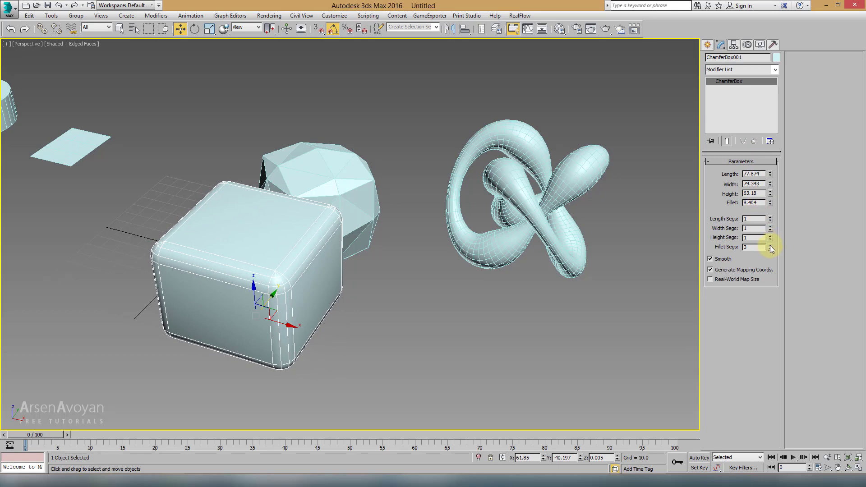
{"action": "left_click_drag", "start_coordinate": [770, 245], "coordinate": [769, 235]}
Draw a ChamferCyl right of the chamfer box in the Top view
{"action": "key", "text": "t"}
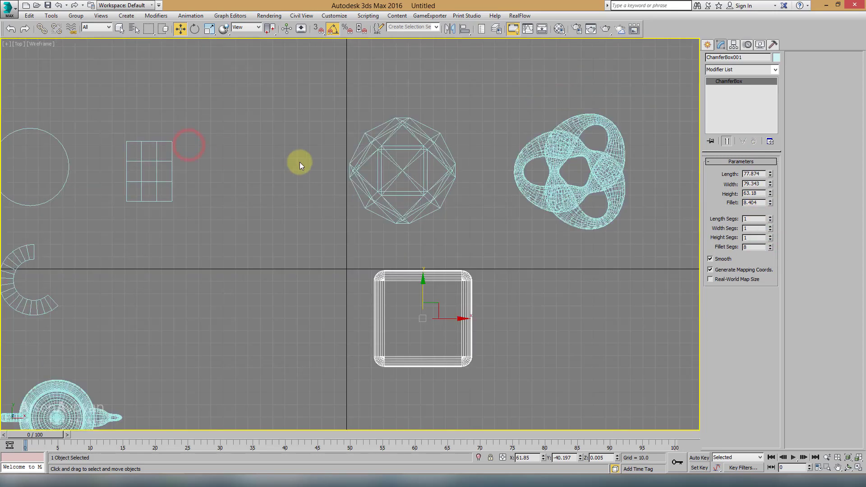
{"action": "left_click", "coordinate": [706, 46]}
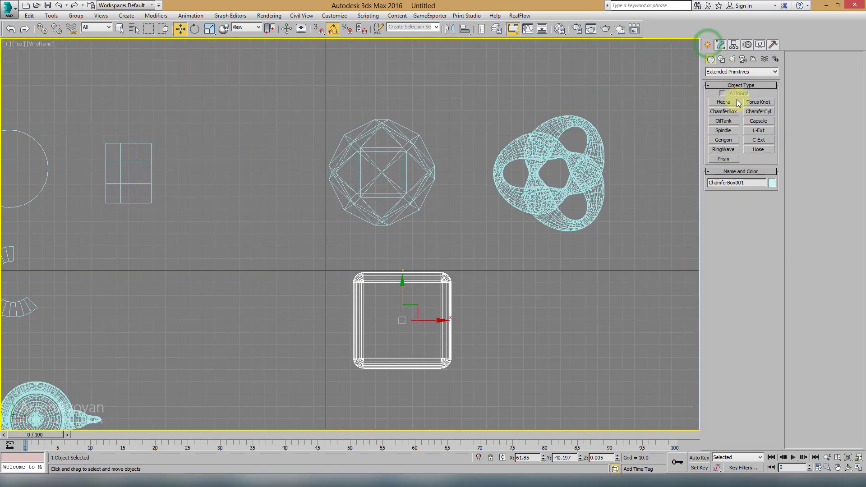
{"action": "left_click", "coordinate": [760, 114]}
{"action": "middle_click_drag", "start_coordinate": [580, 236], "coordinate": [537, 223]}
{"action": "left_click_drag", "start_coordinate": [514, 302], "coordinate": [533, 350]}
{"action": "left_click", "coordinate": [536, 285]}
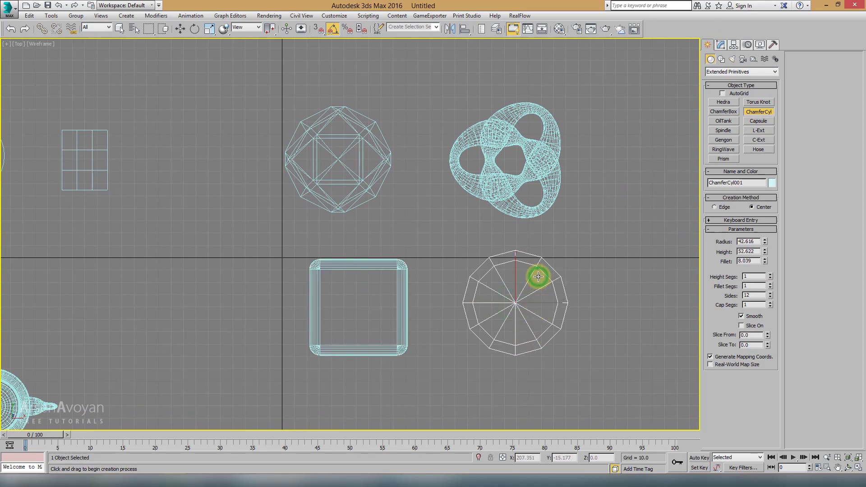
Set the ChamferCyl Fillet to 2.492, Fillet Segs to 4 and Sides to 32
{"action": "key", "text": "alt+w"}
{"action": "right_click", "coordinate": [502, 319]}
{"action": "key", "text": "alt+w"}
{"action": "scroll", "coordinate": [496, 294], "scroll_direction": "down", "scroll_amount": 5}
{"action": "key", "text": "w"}
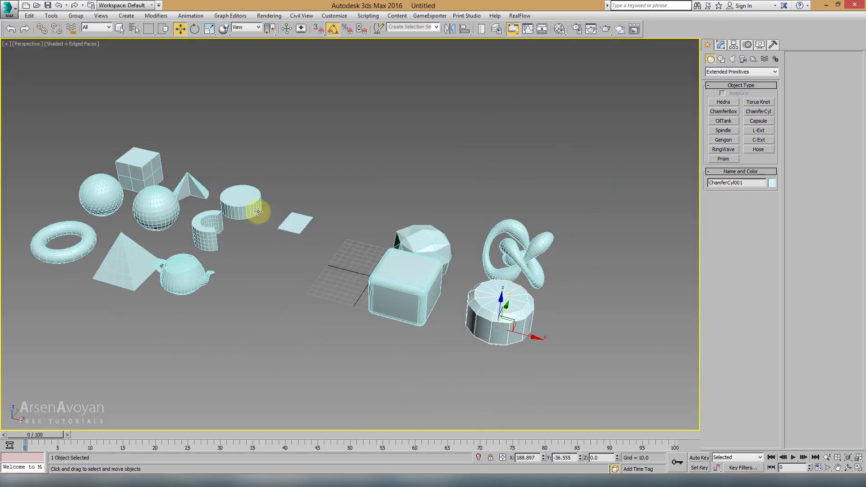
{"action": "scroll", "coordinate": [643, 239], "scroll_direction": "up", "scroll_amount": 5}
{"action": "left_click", "coordinate": [720, 44]}
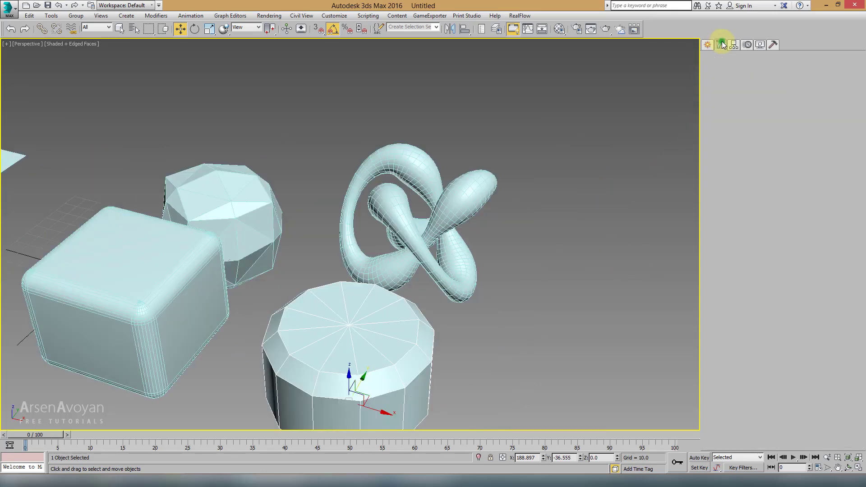
{"action": "middle_click_drag", "start_coordinate": [406, 330], "coordinate": [460, 263]}
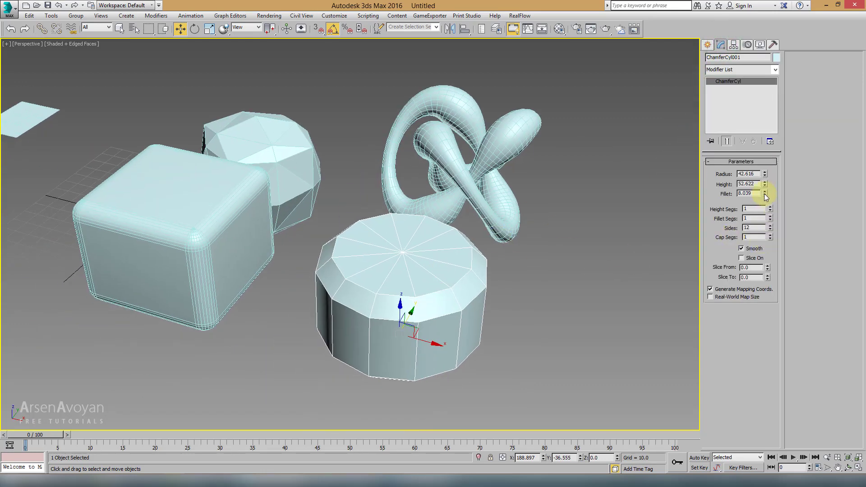
{"action": "left_click_drag", "start_coordinate": [764, 193], "coordinate": [752, 224]}
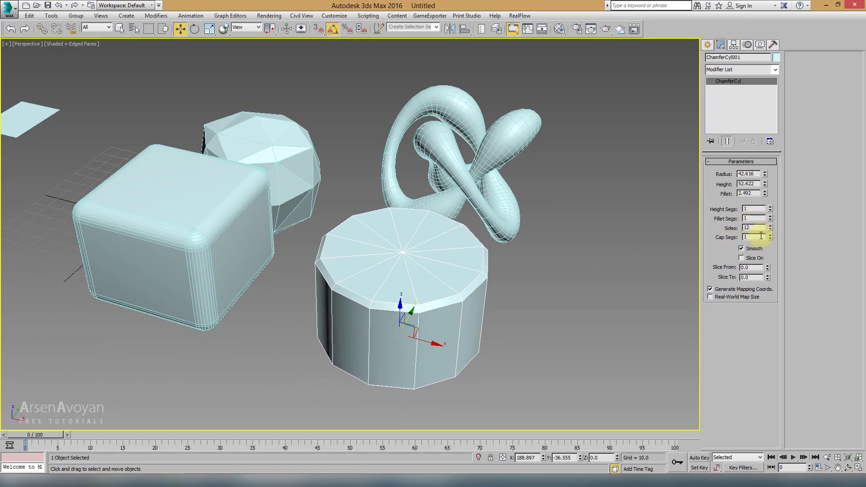
{"action": "left_click", "coordinate": [770, 218]}
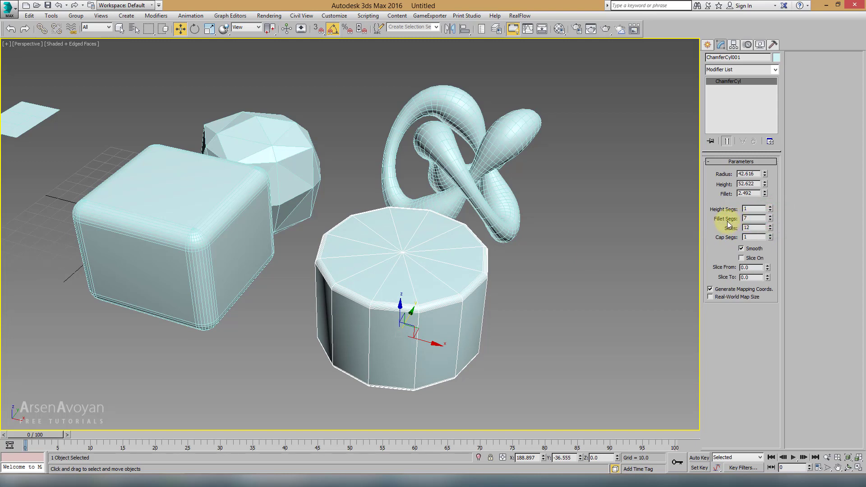
{"action": "left_click", "coordinate": [770, 221]}
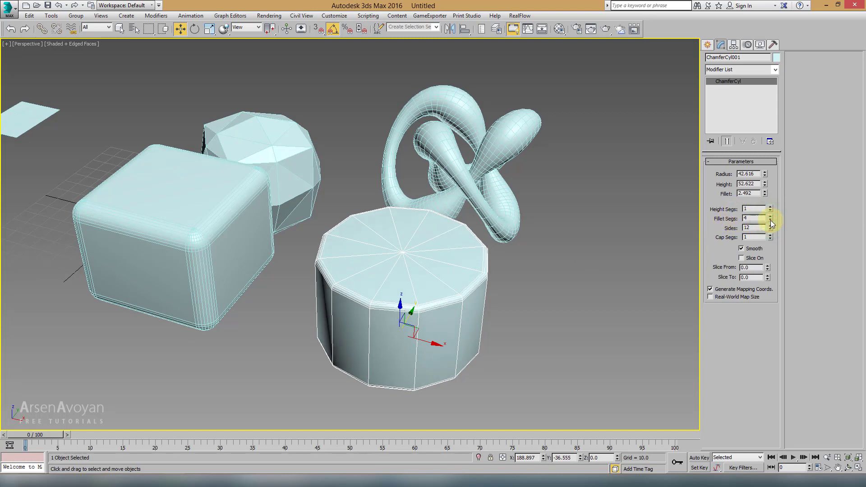
{"action": "left_click_drag", "start_coordinate": [770, 228], "coordinate": [770, 216]}
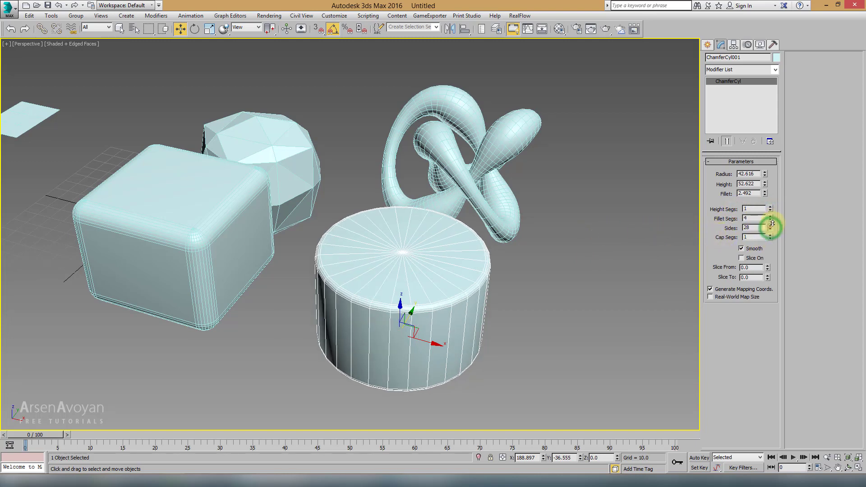
Try Slice On to cut a wedge, then turn slicing off to keep the cylinder whole
{"action": "left_click", "coordinate": [753, 263]}
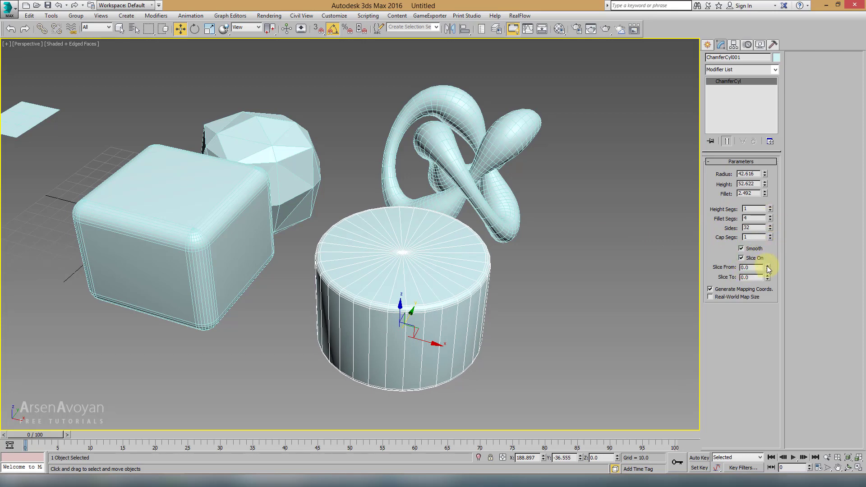
{"action": "left_click_drag", "start_coordinate": [767, 267], "coordinate": [725, 145]}
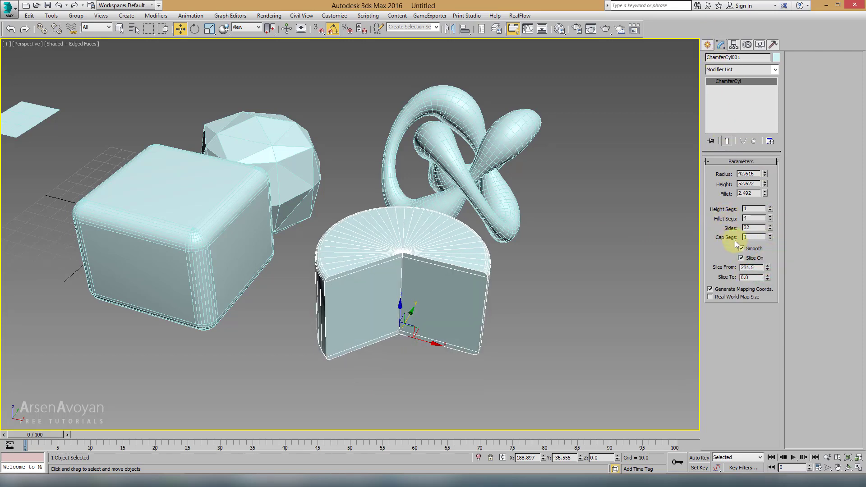
{"action": "left_click", "coordinate": [741, 258]}
{"action": "key", "text": "alt+w"}
{"action": "right_click", "coordinate": [309, 179]}
{"action": "key", "text": "alt+w"}
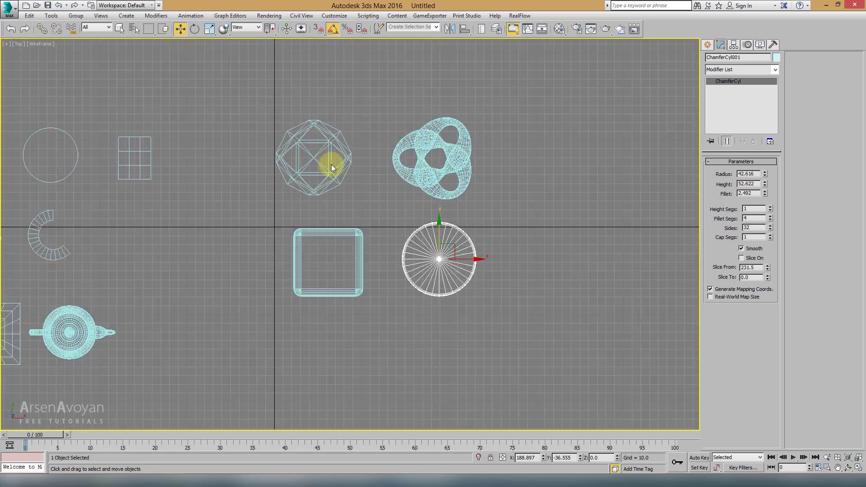
{"action": "left_click", "coordinate": [707, 45]}
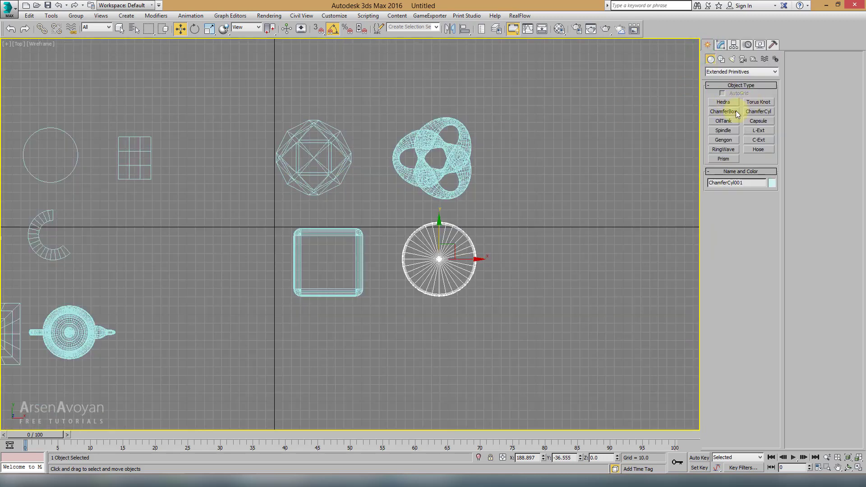
Draw an OilTank right of the knot in the Top view
{"action": "left_click", "coordinate": [723, 121]}
{"action": "middle_click_drag", "start_coordinate": [545, 162], "coordinate": [444, 200]}
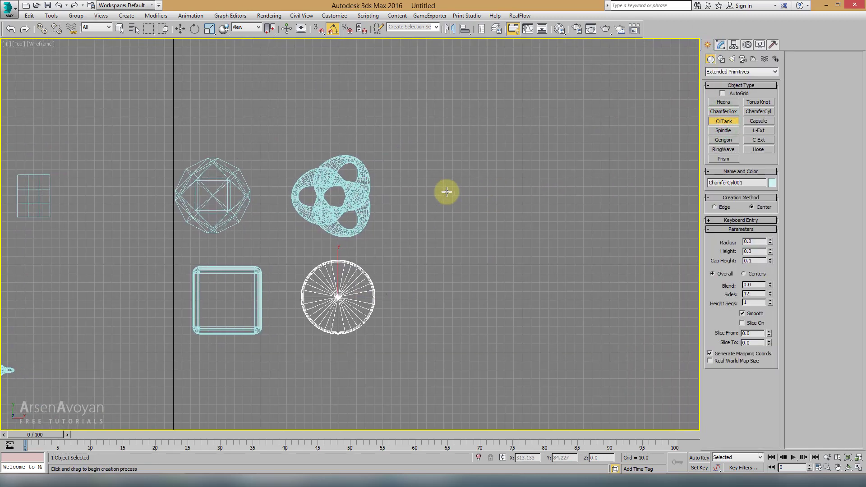
{"action": "left_click_drag", "start_coordinate": [446, 192], "coordinate": [458, 224]}
{"action": "left_click", "coordinate": [463, 178]}
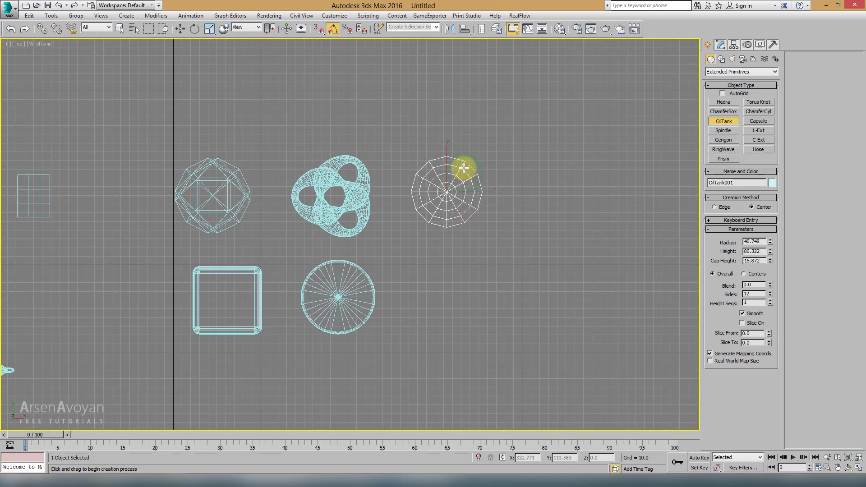
{"action": "left_click", "coordinate": [464, 162]}
{"action": "key", "text": "w"}
{"action": "key", "text": "alt+w"}
{"action": "middle_click", "coordinate": [491, 267]}
{"action": "key", "text": "alt+w"}
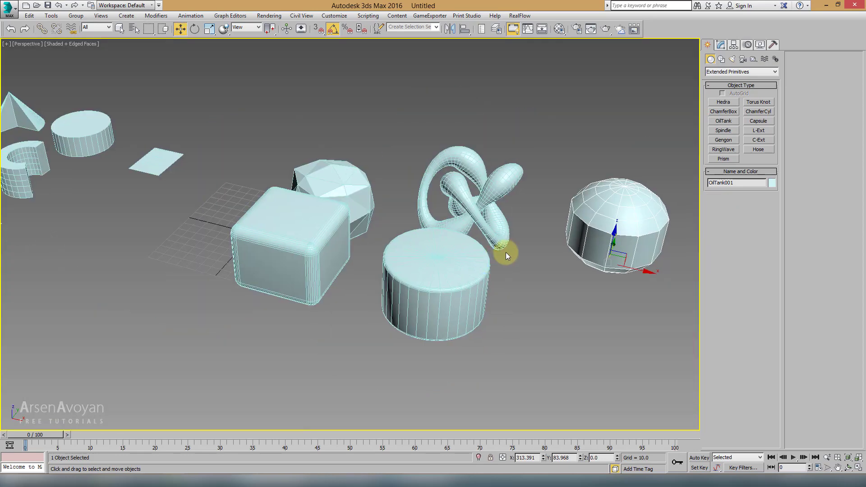
{"action": "middle_click_drag", "start_coordinate": [505, 252], "coordinate": [707, 84], "text": "alt"}
Set the oil tank to radius 37.488, height 89.158 and cap height 16.063
{"action": "left_click", "coordinate": [720, 45]}
{"action": "scroll", "coordinate": [673, 187], "scroll_direction": "up", "scroll_amount": 3}
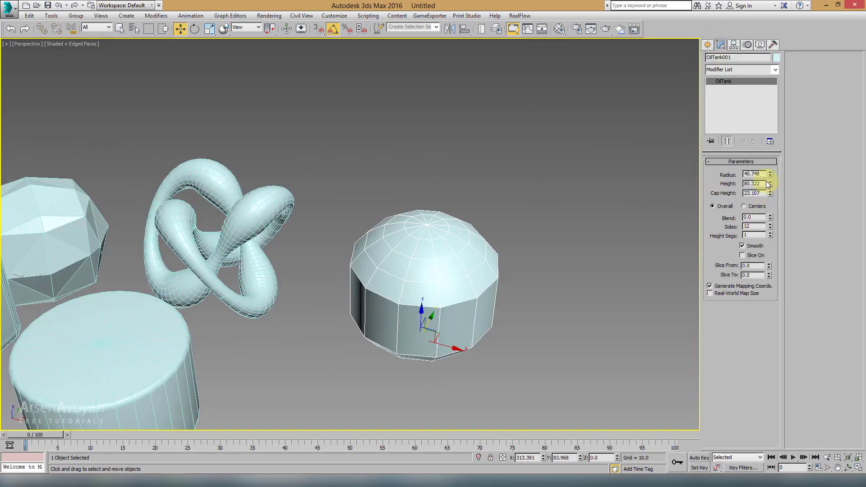
{"action": "left_click_drag", "start_coordinate": [770, 174], "coordinate": [767, 217]}
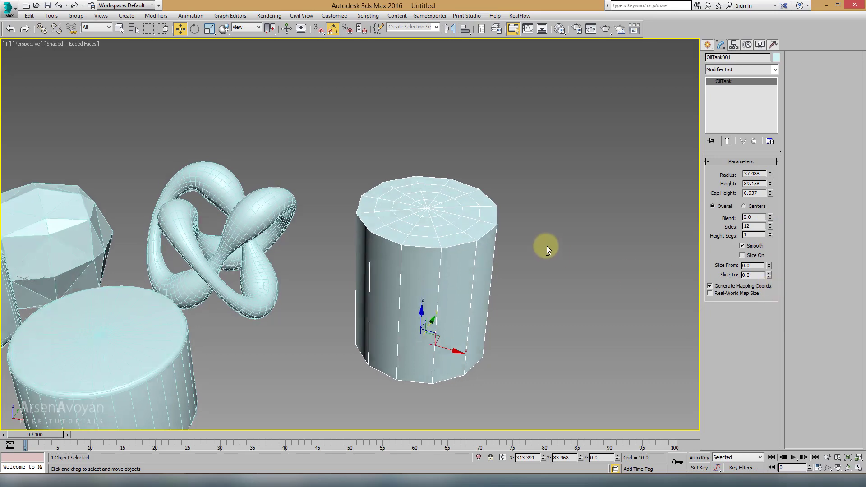
{"action": "left_click_drag", "start_coordinate": [769, 194], "coordinate": [770, 189]}
{"action": "mouse_move", "coordinate": [772, 235]}
{"action": "left_mouse_down"}
{"action": "mouse_move", "coordinate": [773, 253]}
{"action": "mouse_move", "coordinate": [766, 87]}
{"action": "mouse_move", "coordinate": [767, 217]}
{"action": "mouse_move", "coordinate": [759, 122]}
{"action": "left_mouse_up"}
{"action": "scroll", "coordinate": [499, 210], "scroll_direction": "up", "scroll_amount": 3}
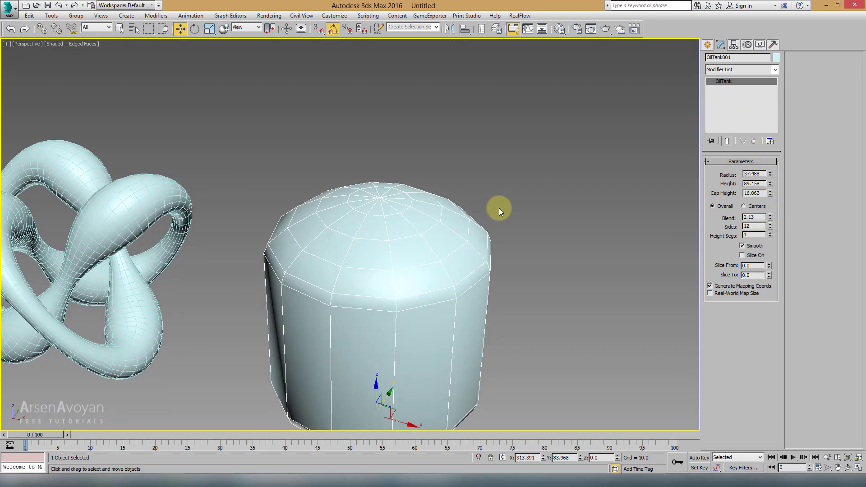
Raise the oil tank's Sides to 49 and Height Segs to 9
{"action": "middle_click_drag", "start_coordinate": [498, 210], "coordinate": [737, 227], "text": "alt"}
{"action": "mouse_move", "coordinate": [770, 226]}
{"action": "left_mouse_down"}
{"action": "mouse_move", "coordinate": [768, 245]}
{"action": "mouse_move", "coordinate": [770, 234]}
{"action": "left_mouse_up"}
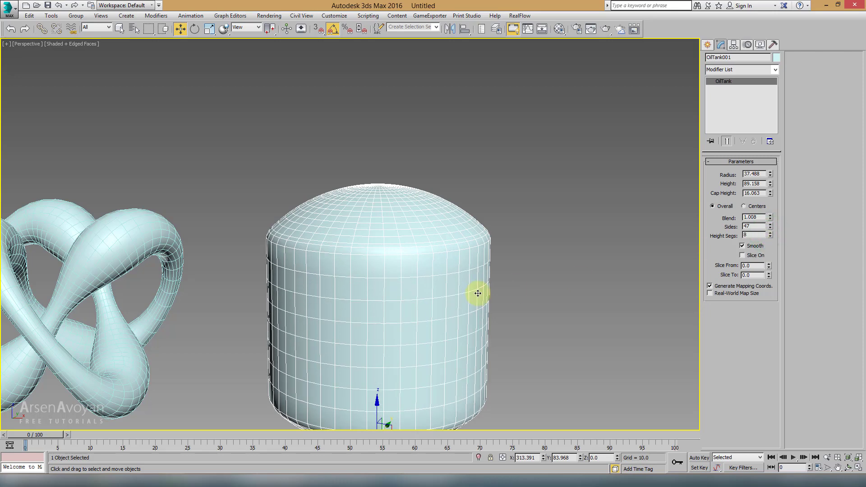
{"action": "middle_click_drag", "start_coordinate": [474, 294], "coordinate": [612, 210]}
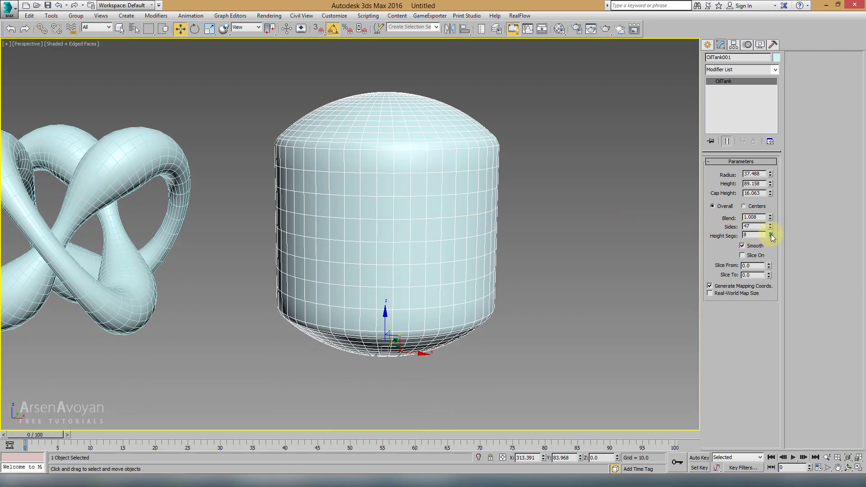
{"action": "mouse_move", "coordinate": [771, 235]}
{"action": "left_mouse_down"}
{"action": "mouse_move", "coordinate": [770, 223]}
{"action": "mouse_move", "coordinate": [769, 243]}
{"action": "left_mouse_up"}
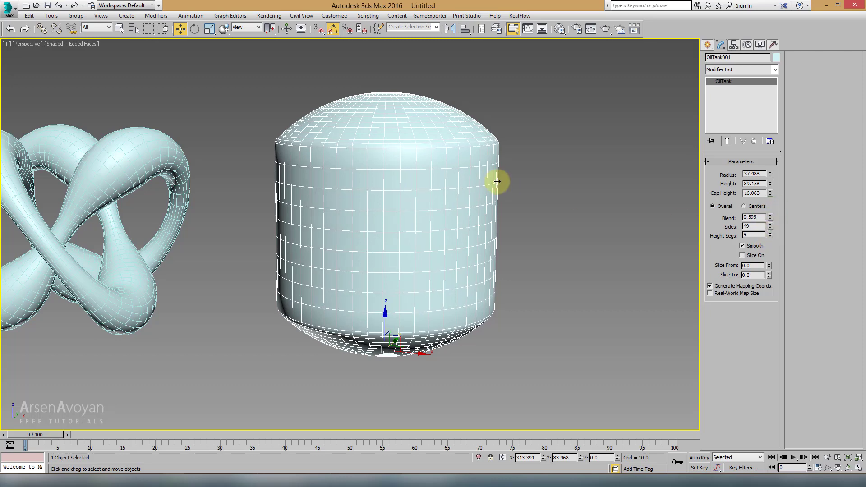
{"action": "scroll", "coordinate": [495, 176], "scroll_direction": "up", "scroll_amount": 5}
Round the oil tank's cap edge to blend 0.26 and turn on slicing from 19.5°
{"action": "right_click", "coordinate": [770, 218]}
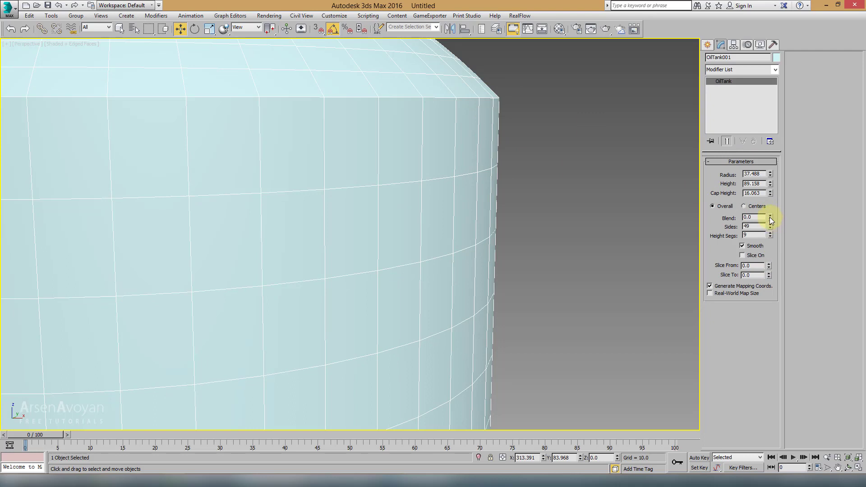
{"action": "left_click_drag", "start_coordinate": [769, 215], "coordinate": [767, 179]}
{"action": "left_click_drag", "start_coordinate": [770, 266], "coordinate": [769, 253]}
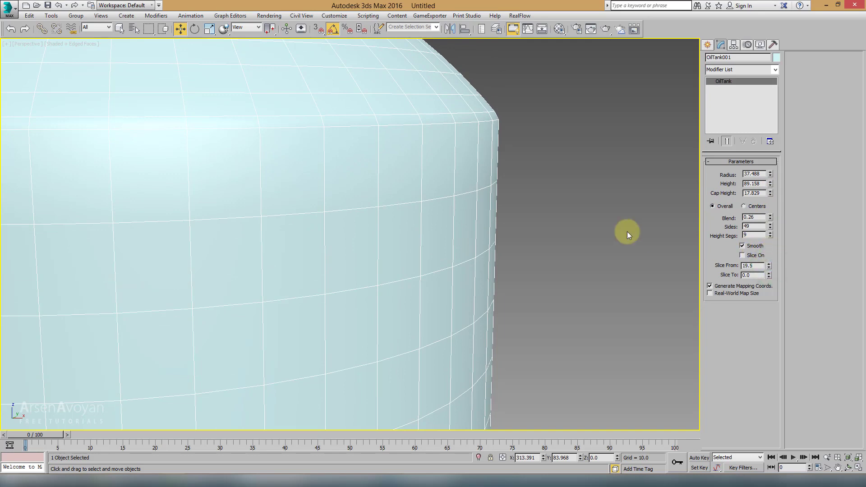
{"action": "scroll", "coordinate": [627, 231], "scroll_direction": "down", "scroll_amount": 8}
{"action": "left_click", "coordinate": [751, 257]}
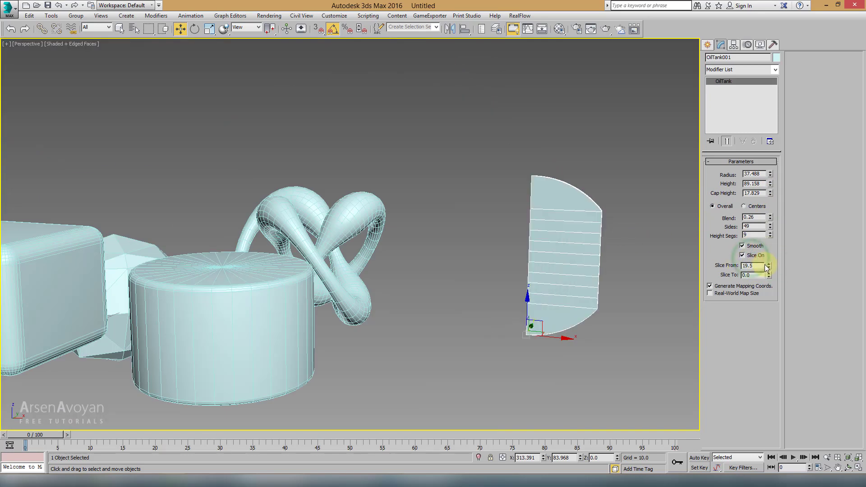
Sweep the slice start angle past 131°, then switch slicing off and activate the Top view
{"action": "left_click_drag", "start_coordinate": [769, 268], "coordinate": [751, 165]}
{"action": "middle_click_drag", "start_coordinate": [624, 222], "coordinate": [676, 252], "text": "alt"}
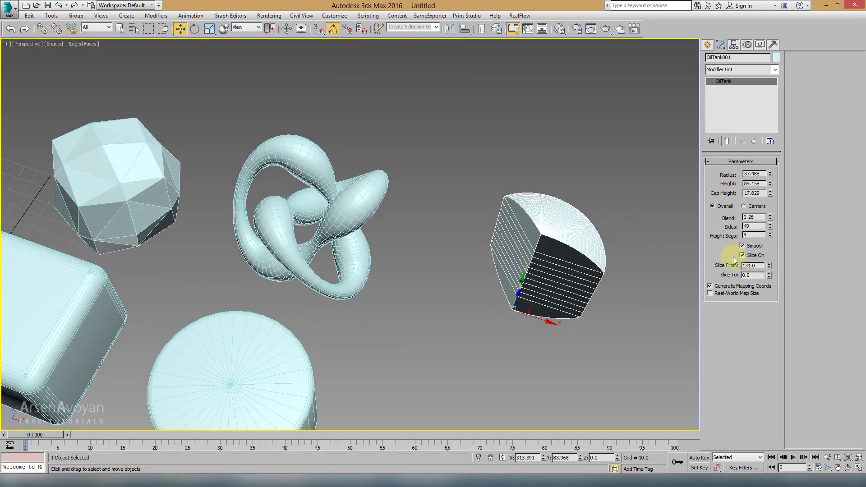
{"action": "left_click_drag", "start_coordinate": [768, 267], "coordinate": [731, 151]}
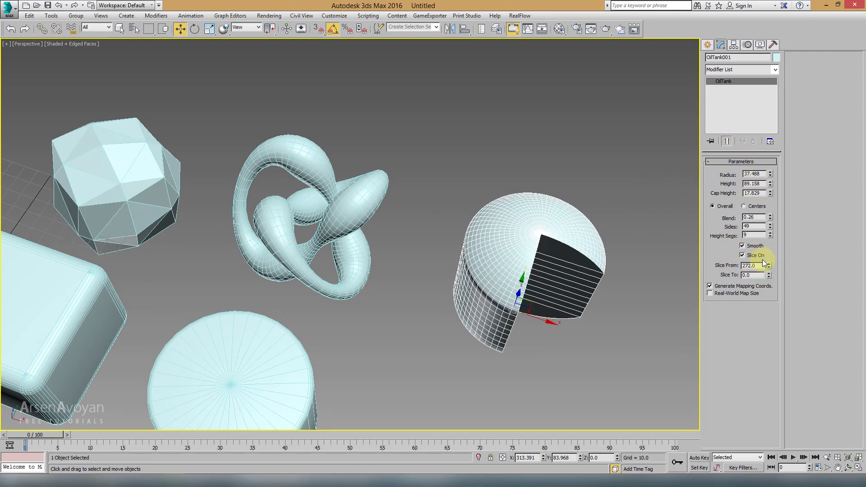
{"action": "left_click", "coordinate": [751, 255]}
{"action": "key", "text": "alt+w"}
{"action": "right_click", "coordinate": [271, 142]}
Draw a Capsule below the oil tank in the maximized Top view and view it in Perspective
{"action": "key", "text": "alt+w"}
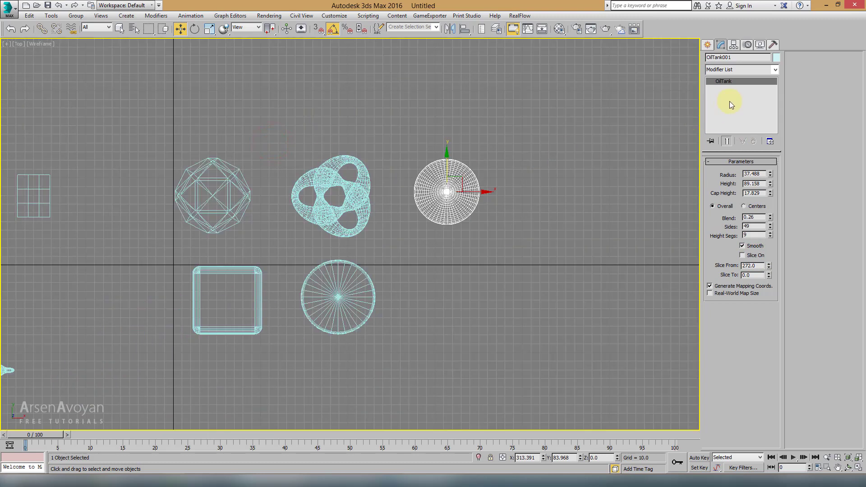
{"action": "left_click", "coordinate": [707, 45]}
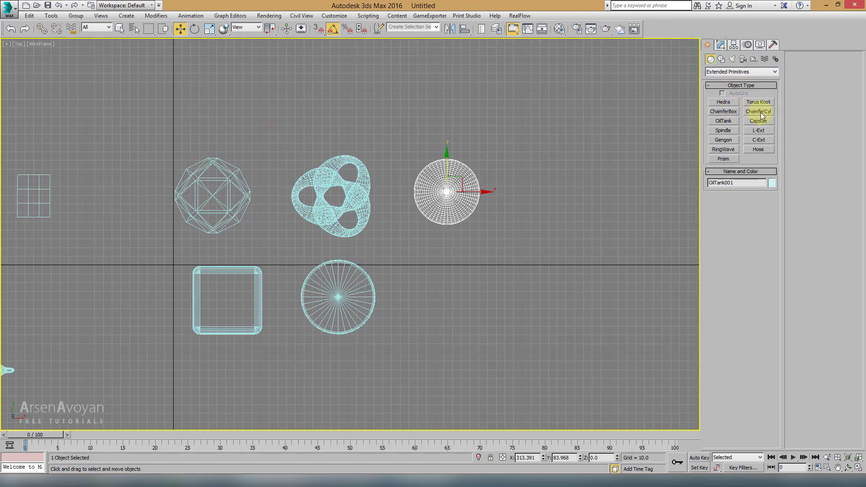
{"action": "left_click", "coordinate": [744, 121]}
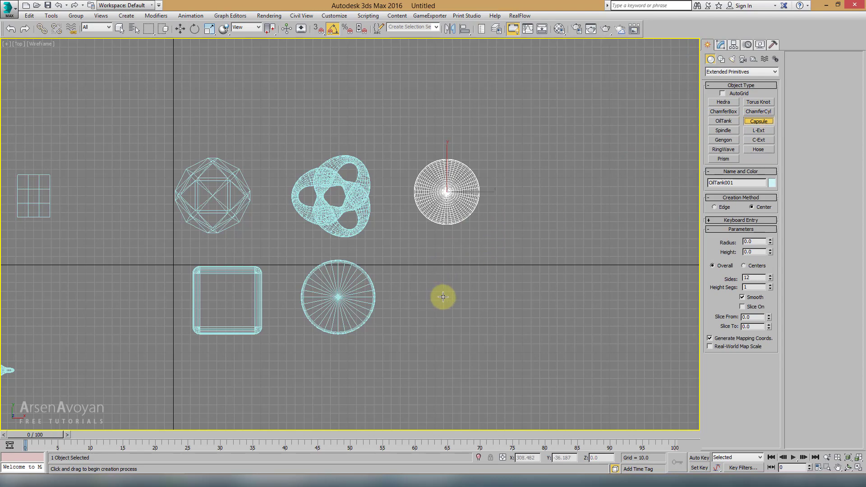
{"action": "left_click_drag", "start_coordinate": [443, 297], "coordinate": [448, 326]}
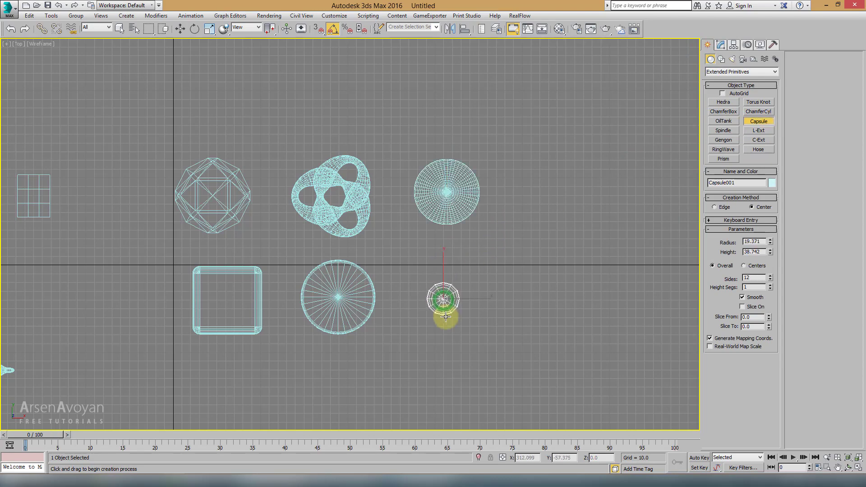
{"action": "left_click", "coordinate": [457, 243]}
{"action": "right_click", "coordinate": [456, 244]}
{"action": "key", "text": "p"}
{"action": "scroll", "coordinate": [485, 287], "scroll_direction": "down", "scroll_amount": 5}
{"action": "middle_click_drag", "start_coordinate": [486, 284], "coordinate": [458, 238], "text": "alt"}
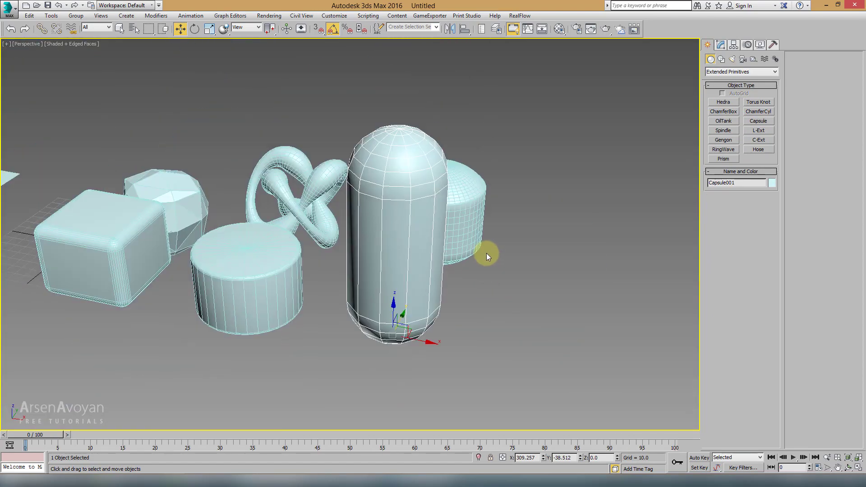
Give the capsule more sides, radius 21.708 and a shorter height of about 98
{"action": "left_click", "coordinate": [721, 45]}
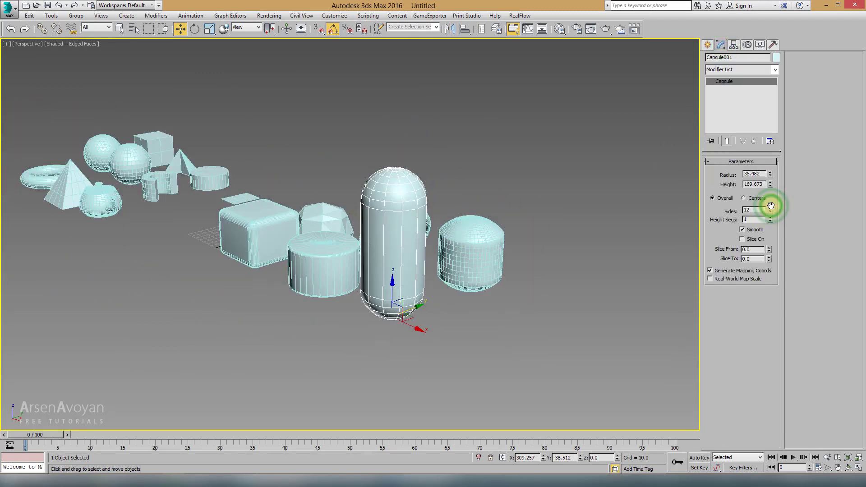
{"action": "mouse_move", "coordinate": [772, 210]}
{"action": "left_mouse_down"}
{"action": "mouse_move", "coordinate": [769, 155]}
{"action": "mouse_move", "coordinate": [759, 198]}
{"action": "mouse_move", "coordinate": [767, 205]}
{"action": "mouse_move", "coordinate": [769, 162]}
{"action": "mouse_move", "coordinate": [762, 173]}
{"action": "mouse_move", "coordinate": [768, 235]}
{"action": "left_mouse_up"}
{"action": "key", "text": "z"}
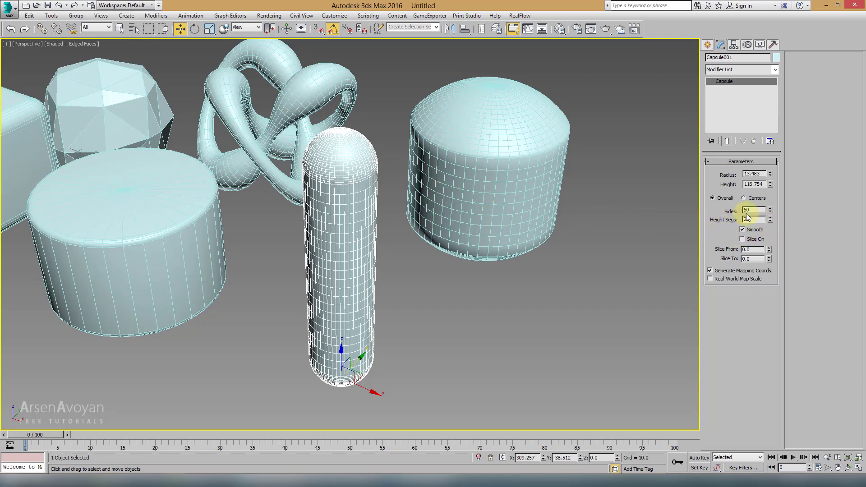
{"action": "left_click_drag", "start_coordinate": [770, 174], "coordinate": [771, 171]}
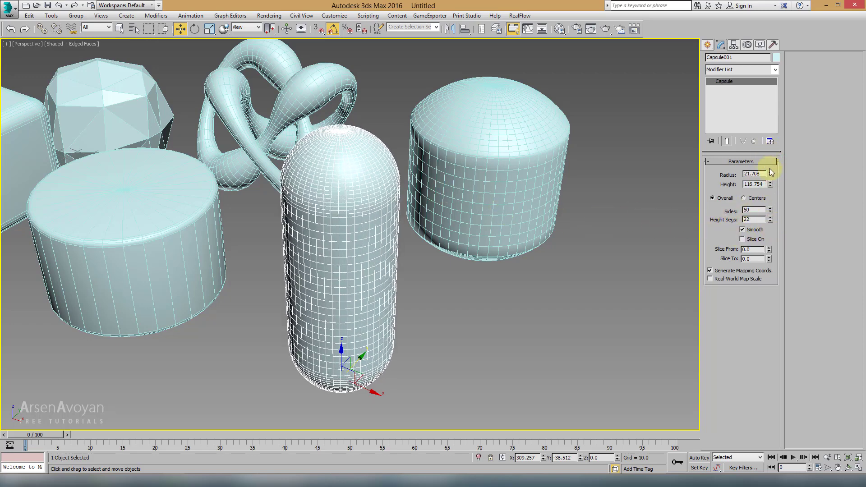
{"action": "left_click", "coordinate": [769, 197]}
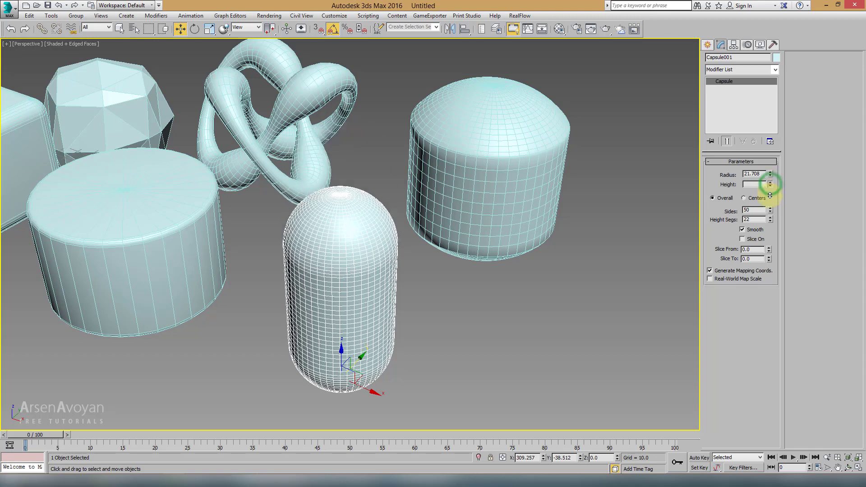
{"action": "left_click_drag", "start_coordinate": [770, 183], "coordinate": [769, 191]}
{"action": "key", "text": "alt+w"}
{"action": "right_click", "coordinate": [303, 174]}
{"action": "key", "text": "alt+w"}
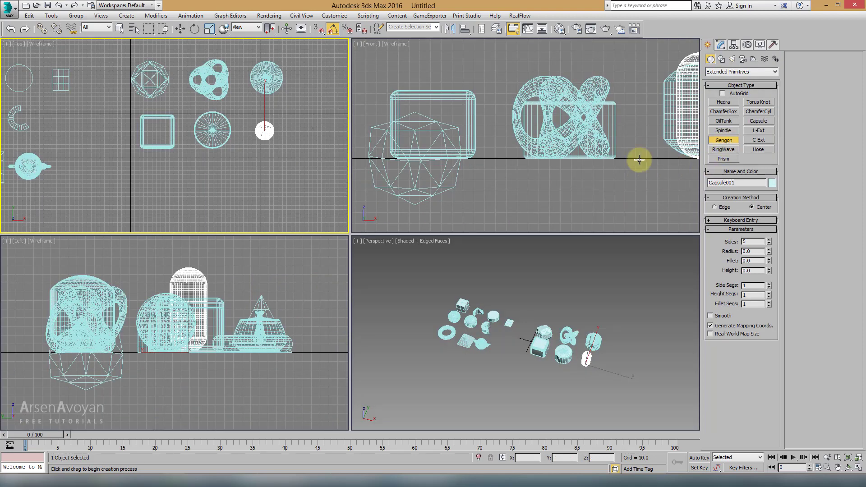
Discard two Gengon attempts, then drag out a five-sided Gengon base of radius 40.573
{"action": "middle_click_drag", "start_coordinate": [307, 164], "coordinate": [309, 164]}
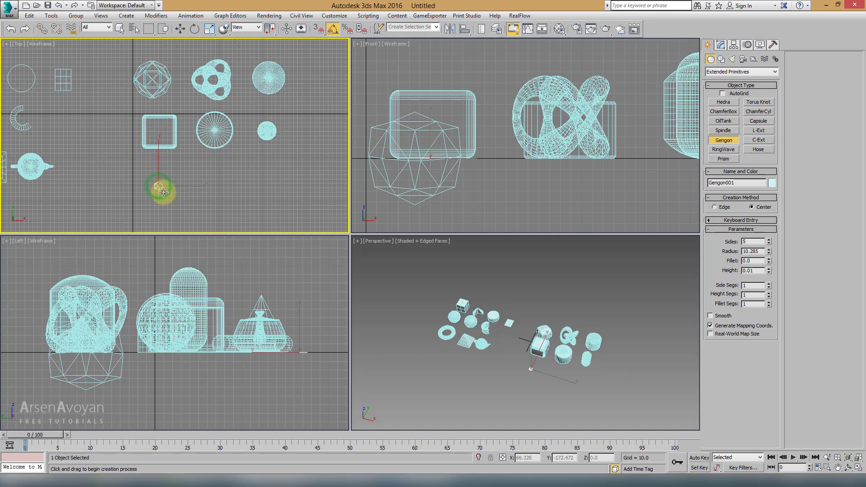
{"action": "left_click_drag", "start_coordinate": [159, 185], "coordinate": [168, 203]}
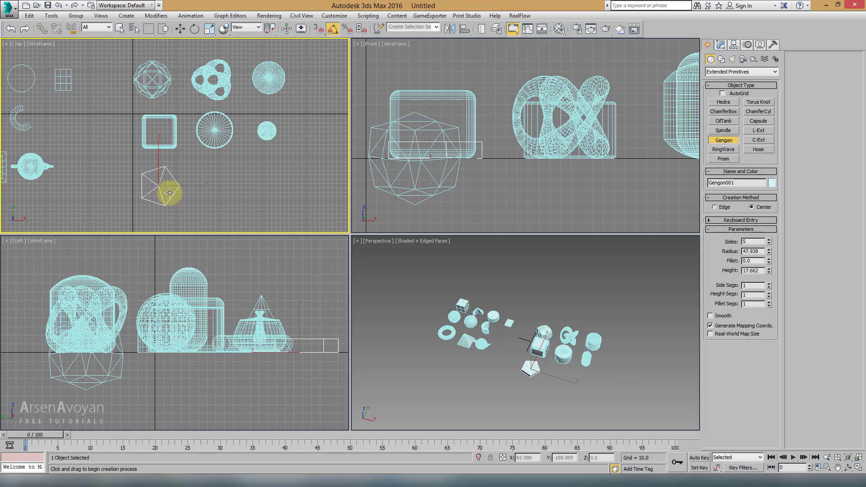
{"action": "left_click", "coordinate": [175, 180]}
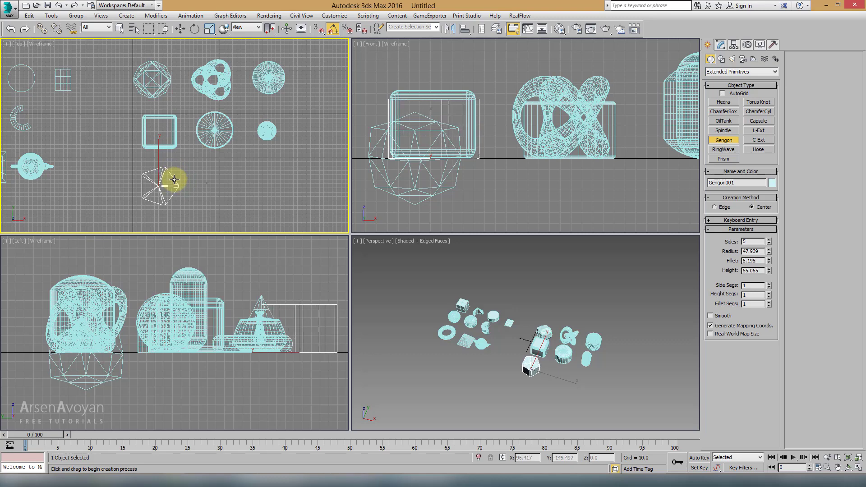
{"action": "right_click", "coordinate": [174, 177]}
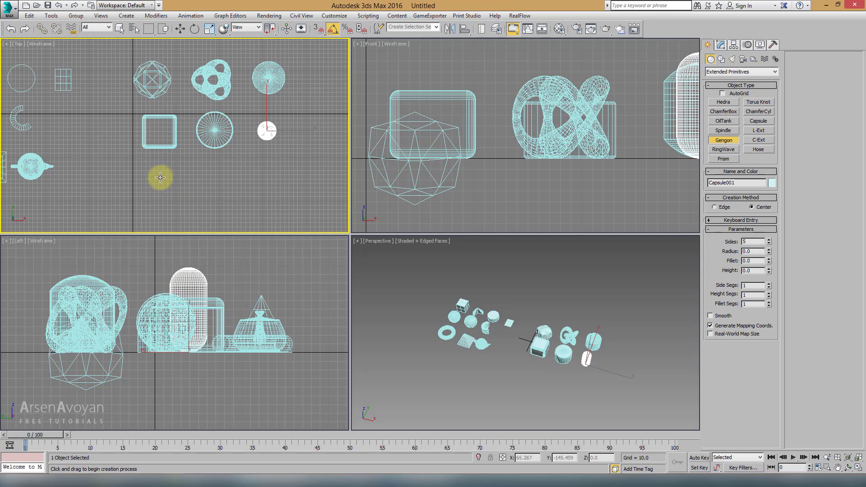
{"action": "left_click_drag", "start_coordinate": [157, 177], "coordinate": [170, 194]}
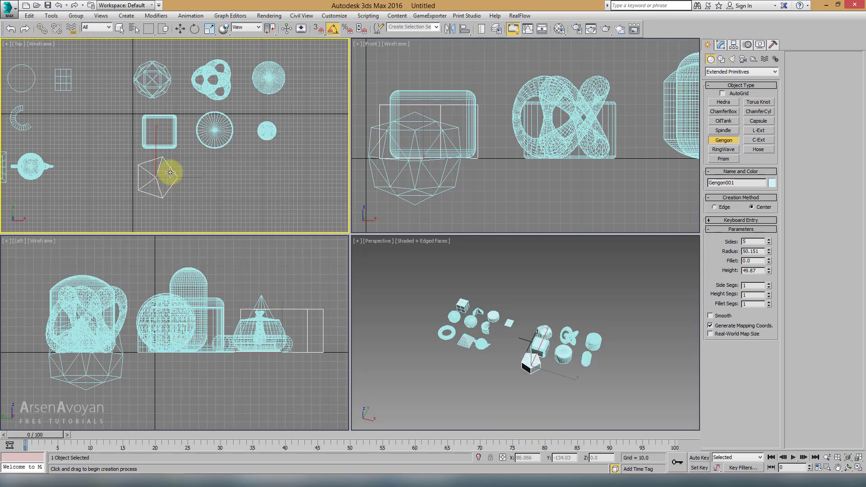
{"action": "right_click", "coordinate": [171, 173]}
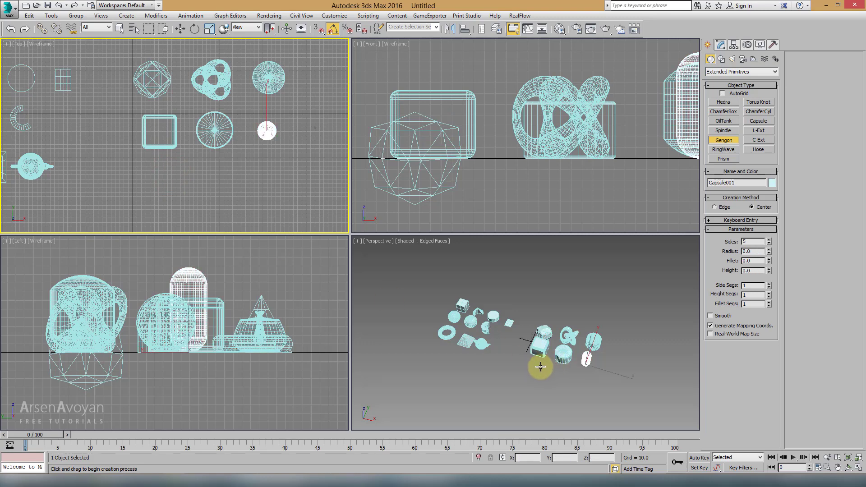
{"action": "scroll", "coordinate": [201, 193], "scroll_direction": "up", "scroll_amount": 2}
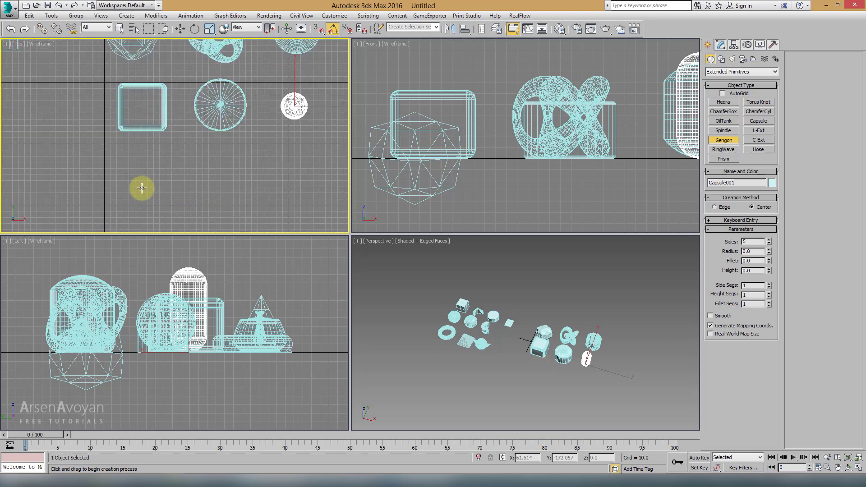
{"action": "left_click_drag", "start_coordinate": [140, 182], "coordinate": [153, 205]}
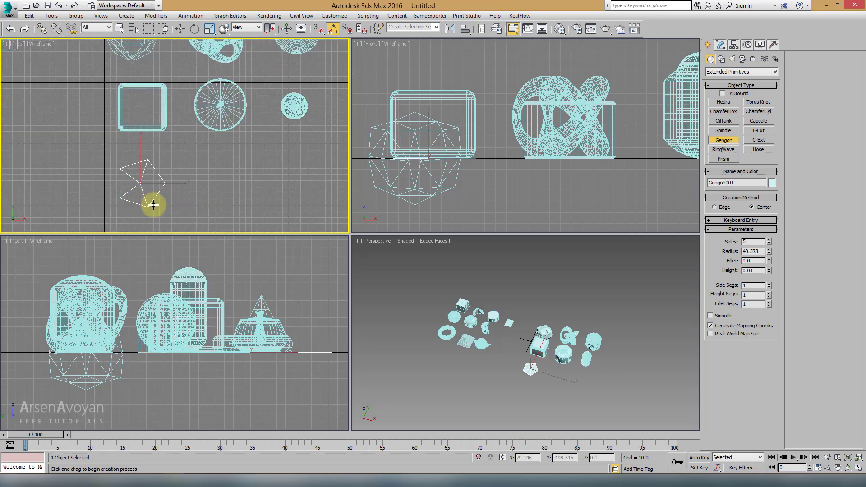
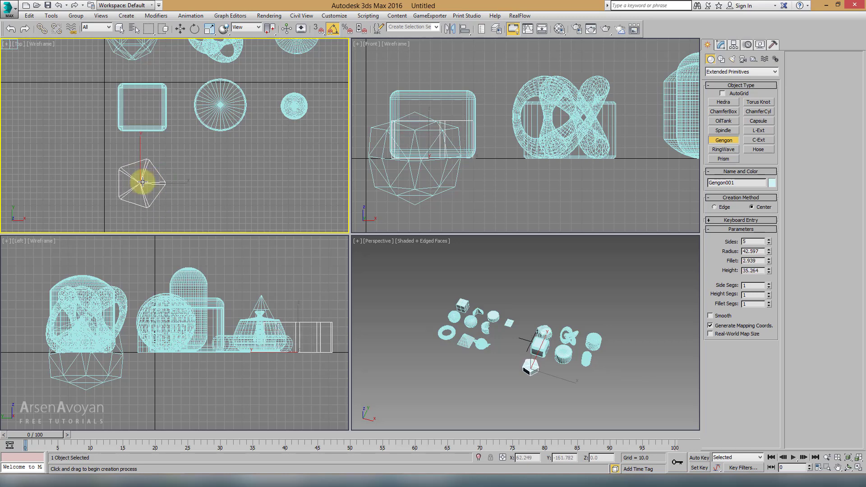
Finish creating the Gengon and frame it in the Perspective view
{"action": "right_click", "coordinate": [168, 179]}
{"action": "right_click", "coordinate": [389, 324]}
{"action": "key", "text": "alt+w"}
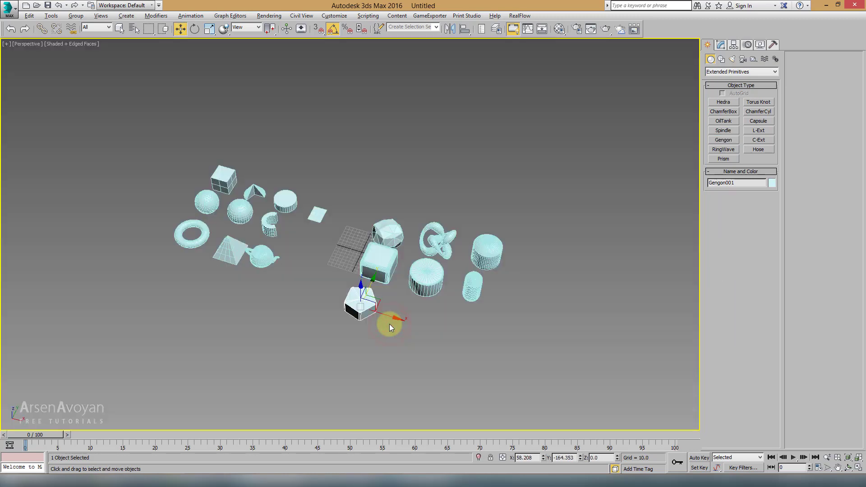
{"action": "key", "text": "z"}
{"action": "scroll", "coordinate": [369, 313], "scroll_direction": "up", "scroll_amount": 3}
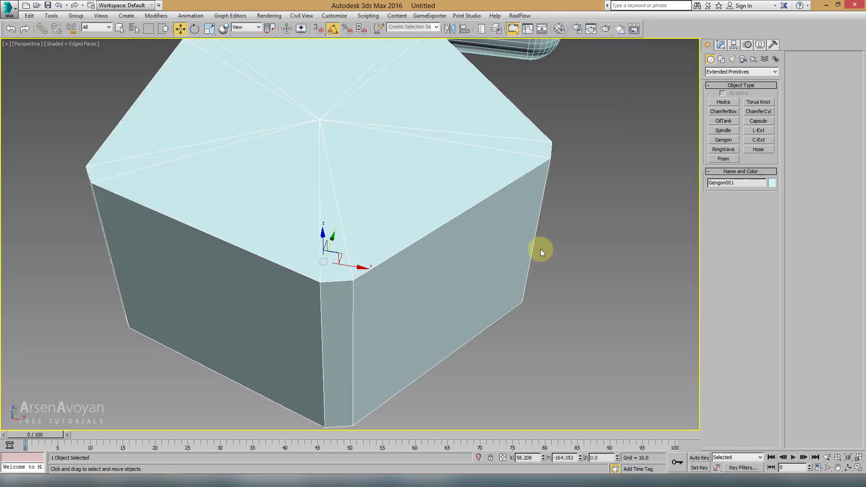
Give the Gengon 6 sides and radius 52.395, leaving fillet at 0
{"action": "left_click", "coordinate": [721, 46]}
{"action": "scroll", "coordinate": [594, 174], "scroll_direction": "down", "scroll_amount": 4}
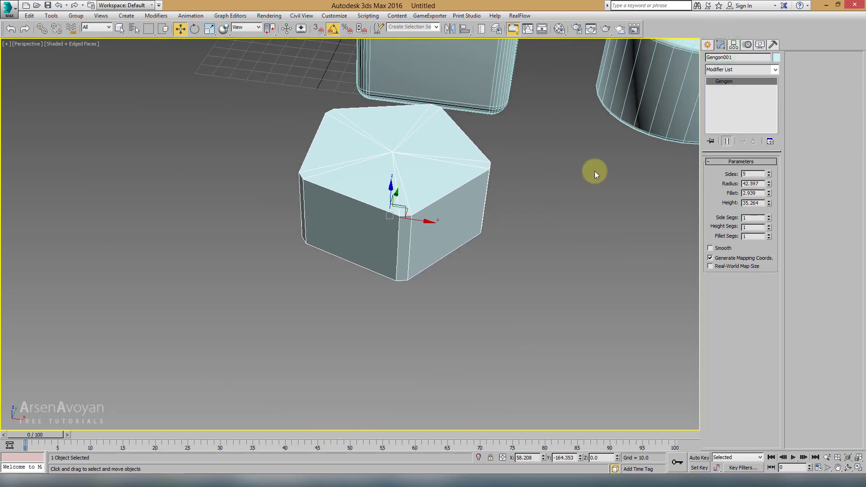
{"action": "left_click", "coordinate": [768, 174]}
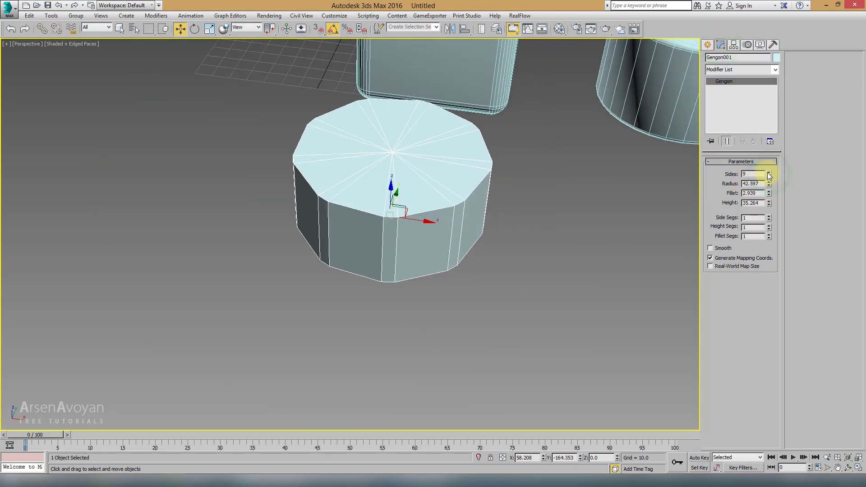
{"action": "type", "text": "6"}
{"action": "key", "text": "Return"}
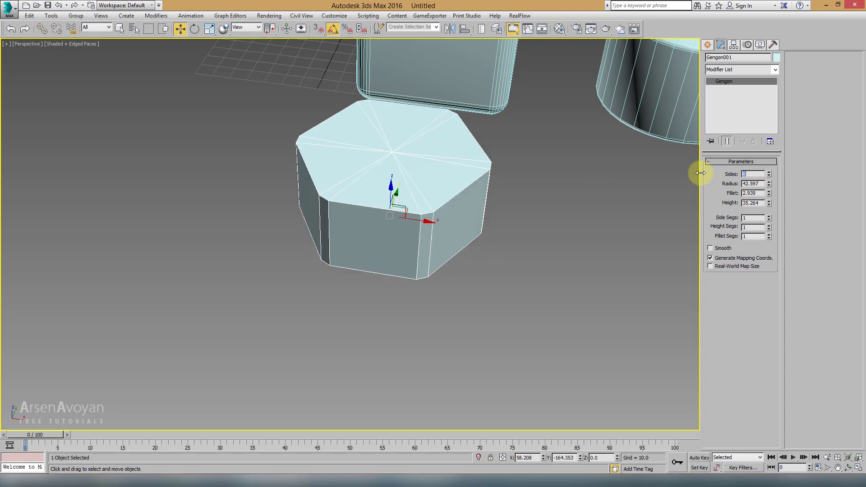
{"action": "mouse_move", "coordinate": [770, 188]}
{"action": "left_mouse_down"}
{"action": "mouse_move", "coordinate": [767, 232]}
{"action": "mouse_move", "coordinate": [770, 178]}
{"action": "mouse_move", "coordinate": [769, 238]}
{"action": "left_mouse_up"}
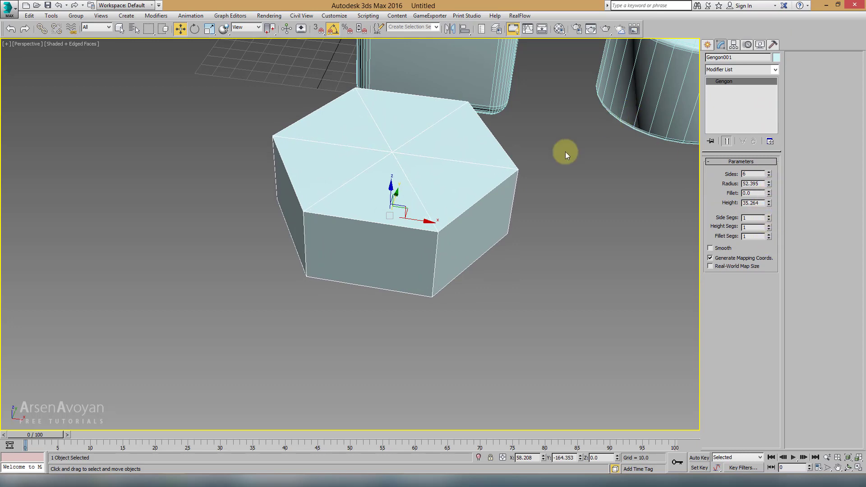
{"action": "scroll", "coordinate": [564, 152], "scroll_direction": "down", "scroll_amount": 3}
{"action": "scroll", "coordinate": [559, 156], "scroll_direction": "down", "scroll_amount": 3}
{"action": "scroll", "coordinate": [400, 145], "scroll_direction": "up", "scroll_amount": 5}
Make the cylinder a flat-shaded hexagon: 6 sides with Smooth unchecked
{"action": "left_click", "coordinate": [295, 125]}
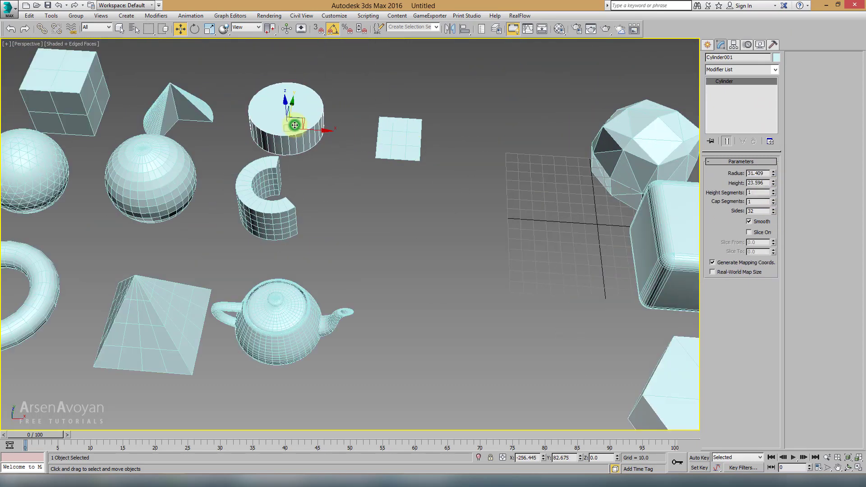
{"action": "double_click", "coordinate": [762, 212]}
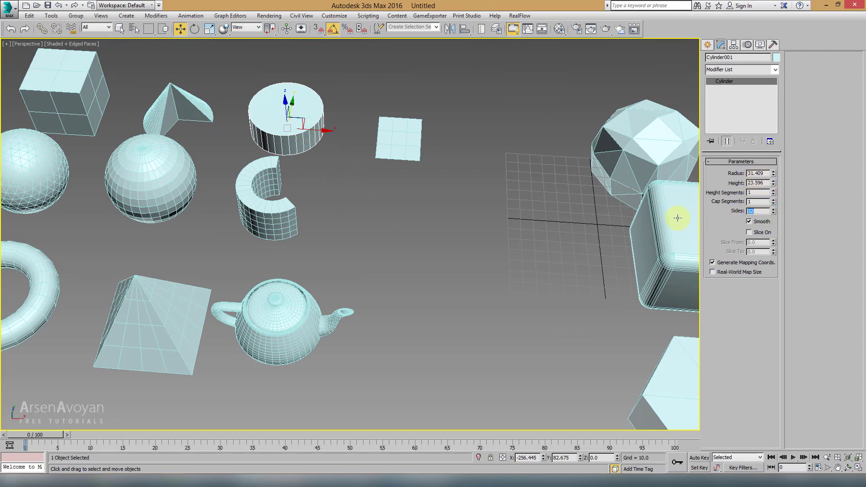
{"action": "type", "text": "6"}
{"action": "key", "text": "Return"}
{"action": "left_click", "coordinate": [748, 221]}
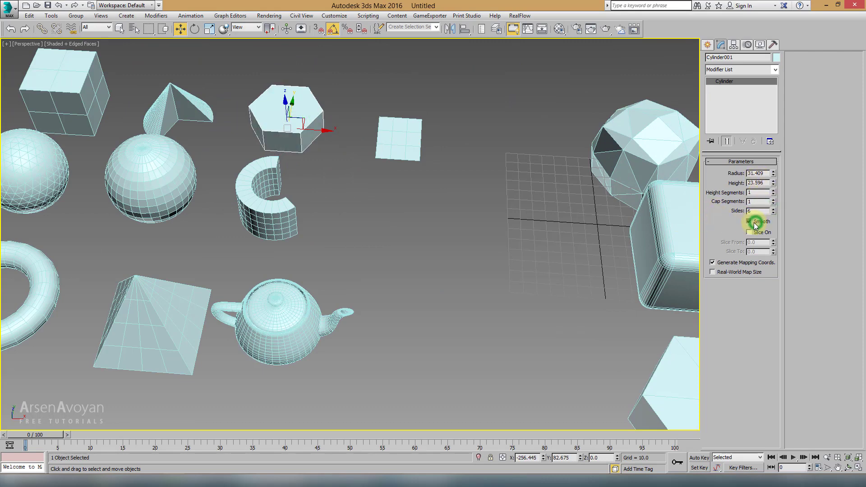
{"action": "scroll", "coordinate": [344, 193], "scroll_direction": "down", "scroll_amount": 4}
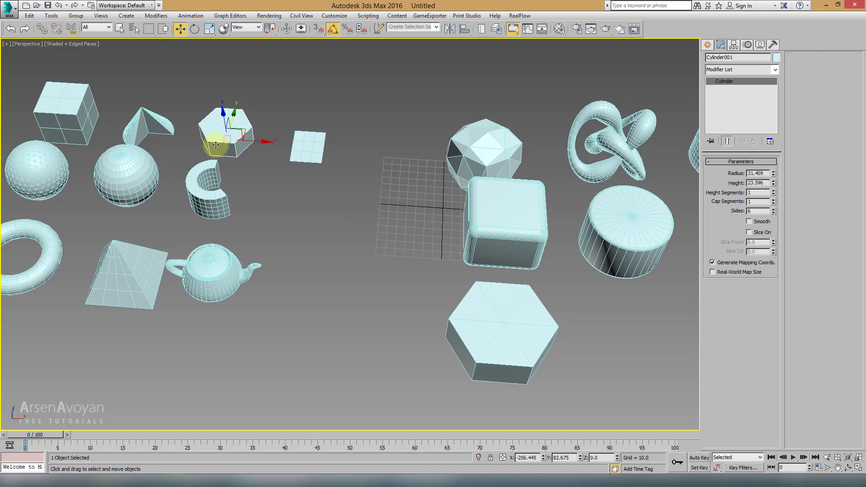
Give the Gengon fillet 2.39, Side Segs 7, Height Segs 9 and Fillet Segs 15
{"action": "left_click", "coordinate": [512, 339]}
{"action": "key", "text": "z"}
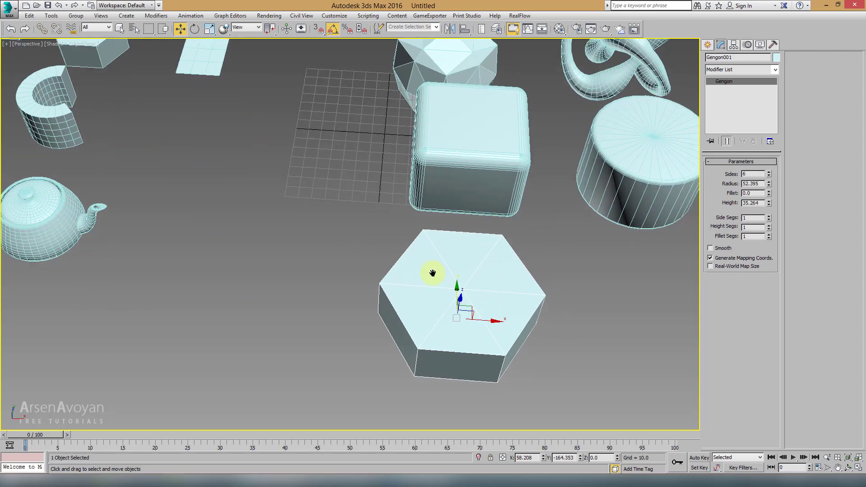
{"action": "mouse_move", "coordinate": [769, 194]}
{"action": "left_mouse_down"}
{"action": "mouse_move", "coordinate": [713, 136]}
{"action": "mouse_move", "coordinate": [767, 81]}
{"action": "left_mouse_up"}
{"action": "middle_click_drag", "start_coordinate": [498, 207], "coordinate": [692, 234], "text": "alt"}
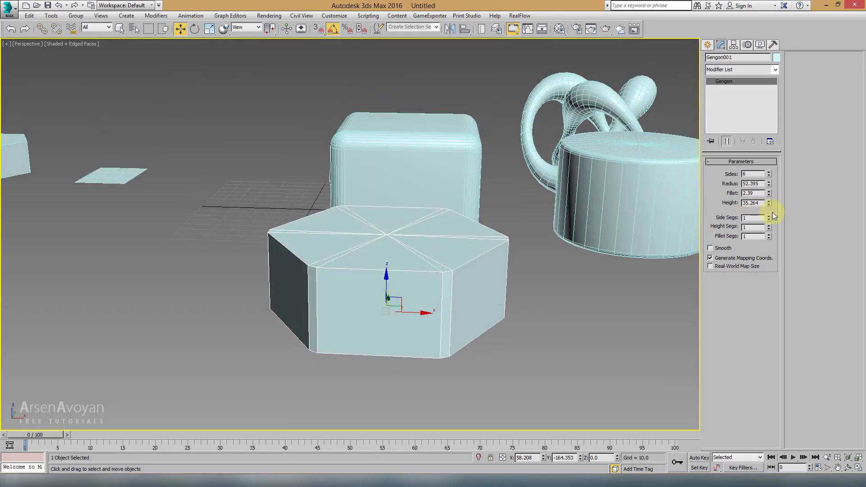
{"action": "left_click_drag", "start_coordinate": [768, 218], "coordinate": [770, 225]}
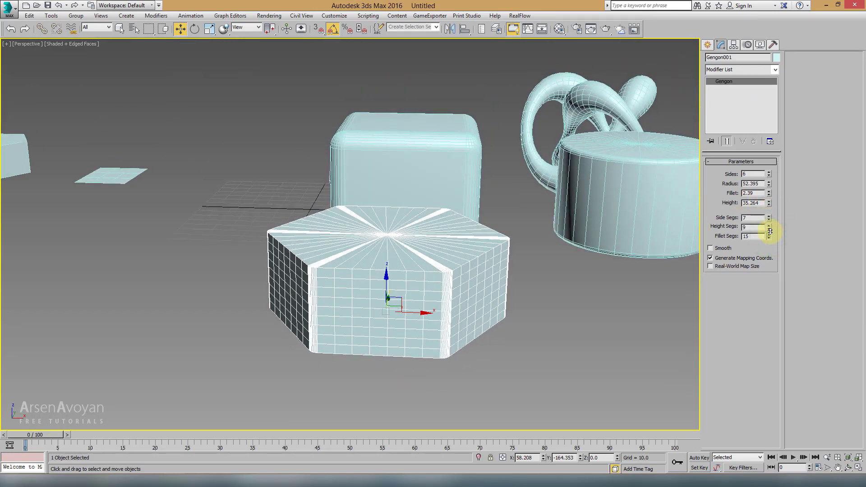
{"action": "mouse_move", "coordinate": [496, 259]}
{"action": "middle_mouse_down", "text": "alt"}
{"action": "mouse_move", "coordinate": [498, 303]}
{"action": "mouse_move", "coordinate": [518, 212]}
{"action": "mouse_move", "coordinate": [464, 236]}
{"action": "middle_mouse_up", "text": "alt"}
{"action": "scroll", "coordinate": [498, 303], "scroll_direction": "up", "scroll_amount": 2}
{"action": "scroll", "coordinate": [514, 261], "scroll_direction": "up", "scroll_amount": 1}
Inspect the hexagonal cylinder up close with edged faces hidden, then shown again
{"action": "key", "text": "F4"}
{"action": "scroll", "coordinate": [514, 261], "scroll_direction": "down", "scroll_amount": 3}
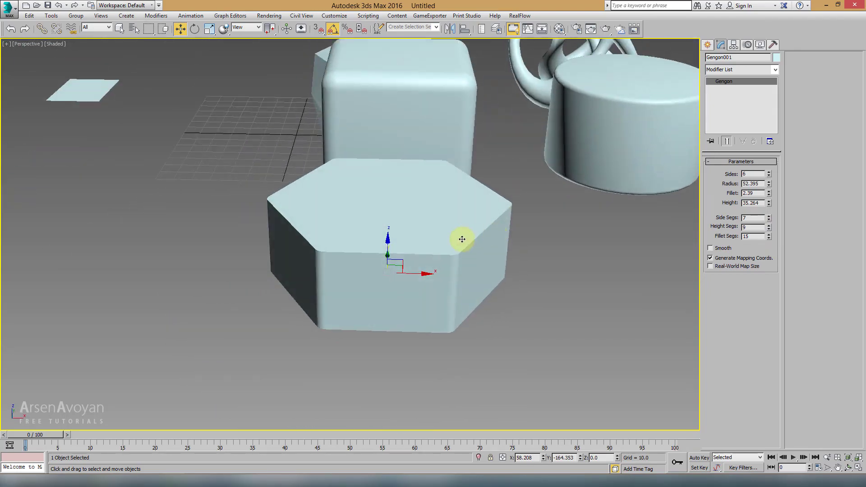
{"action": "scroll", "coordinate": [415, 239], "scroll_direction": "down", "scroll_amount": 2}
{"action": "left_click", "coordinate": [249, 175]}
{"action": "key", "text": "z"}
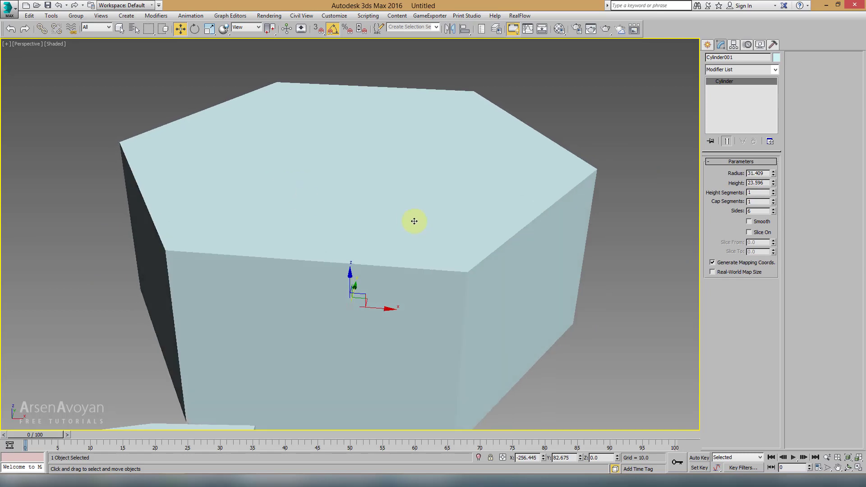
{"action": "scroll", "coordinate": [412, 221], "scroll_direction": "down", "scroll_amount": 3}
{"action": "middle_click_drag", "start_coordinate": [412, 220], "coordinate": [374, 190], "text": "alt"}
{"action": "middle_click_drag", "start_coordinate": [554, 194], "coordinate": [461, 188]}
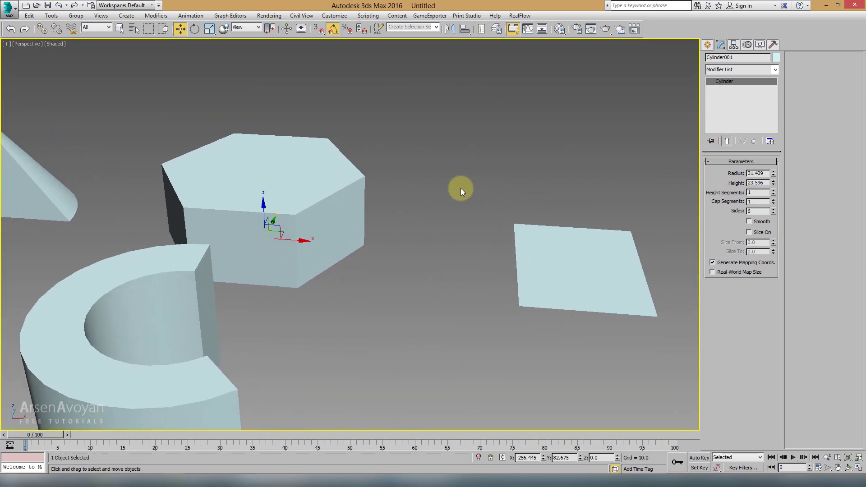
{"action": "key", "text": "F4"}
Pan and zoom the view across the teapot and torus
{"action": "scroll", "coordinate": [460, 193], "scroll_direction": "down", "scroll_amount": 4}
{"action": "middle_click_drag", "start_coordinate": [544, 328], "coordinate": [458, 250]}
{"action": "scroll", "coordinate": [458, 250], "scroll_direction": "down", "scroll_amount": 3}
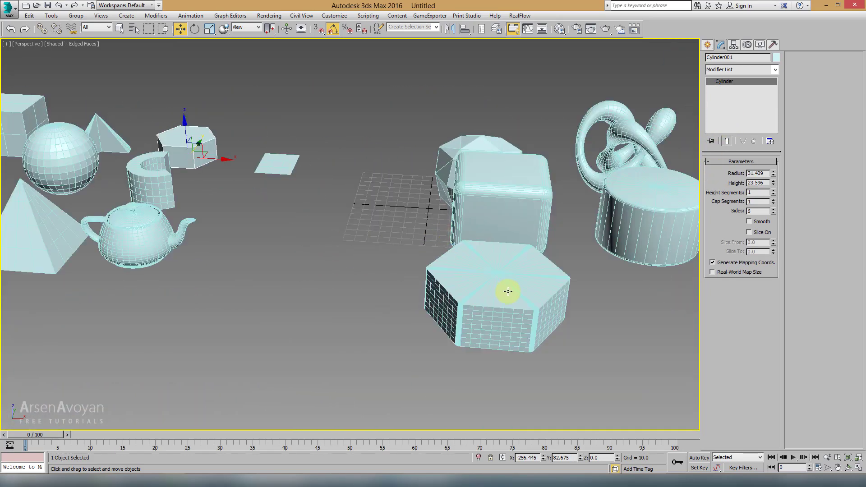
{"action": "scroll", "coordinate": [358, 216], "scroll_direction": "up", "scroll_amount": 1}
{"action": "scroll", "coordinate": [358, 217], "scroll_direction": "up", "scroll_amount": 2}
{"action": "scroll", "coordinate": [379, 215], "scroll_direction": "down", "scroll_amount": 2}
{"action": "middle_click_drag", "start_coordinate": [378, 215], "coordinate": [339, 210]}
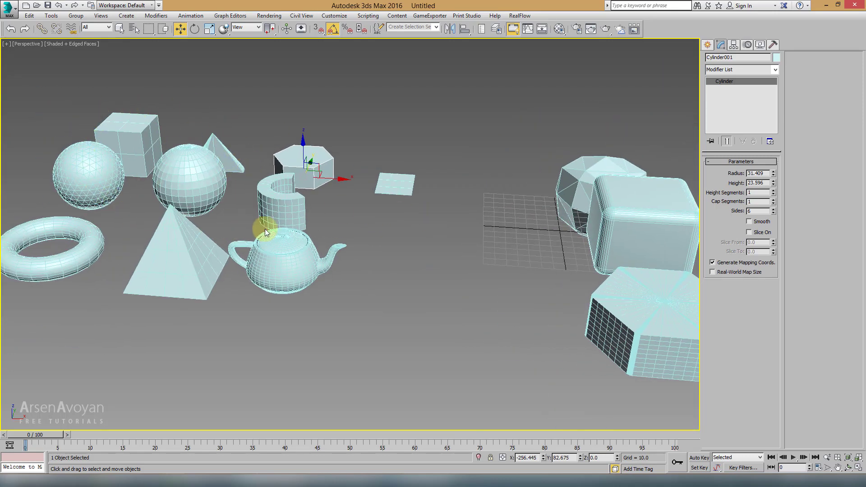
Reselect the hexagonal cylinder and frame it in the view
{"action": "left_click", "coordinate": [342, 112]}
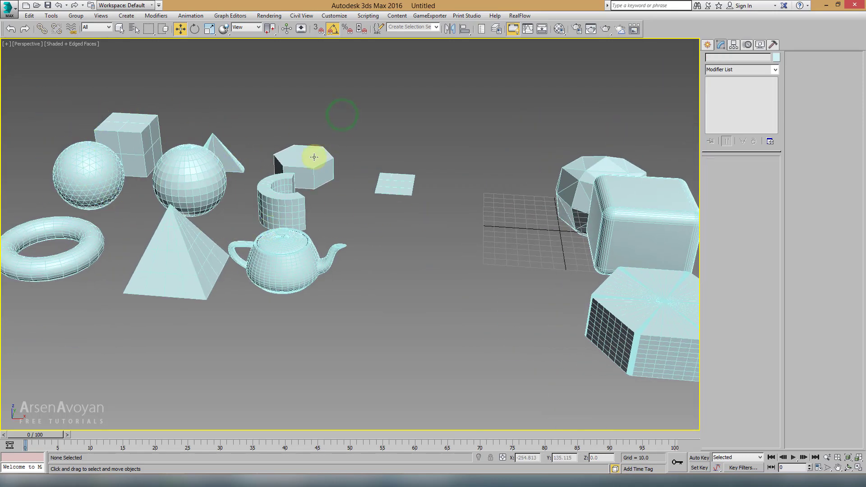
{"action": "left_click", "coordinate": [314, 157]}
{"action": "key", "text": "z"}
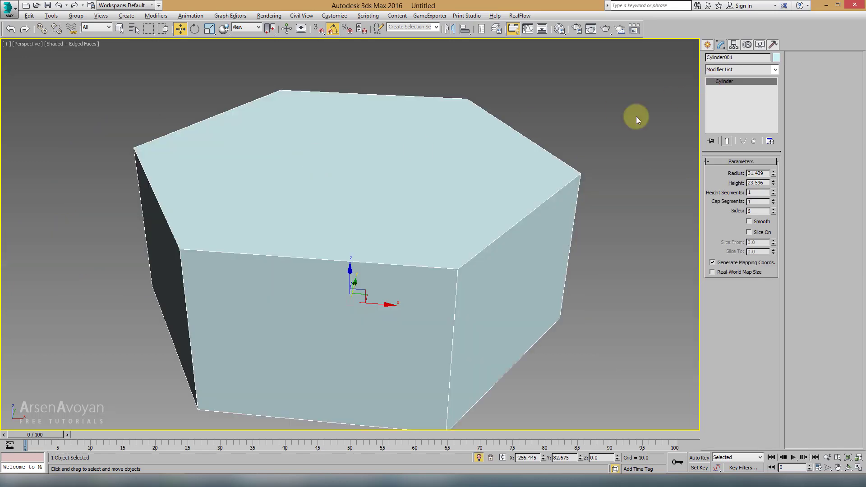
{"action": "scroll", "coordinate": [698, 121], "scroll_direction": "down", "scroll_amount": 3}
{"action": "left_click", "coordinate": [751, 73]}
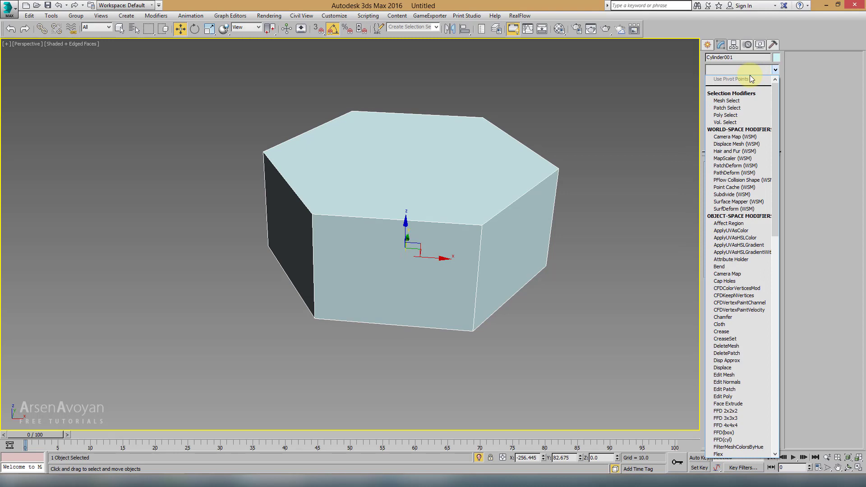
{"action": "left_click", "coordinate": [749, 76]}
{"action": "middle_click_drag", "start_coordinate": [646, 104], "coordinate": [632, 105]}
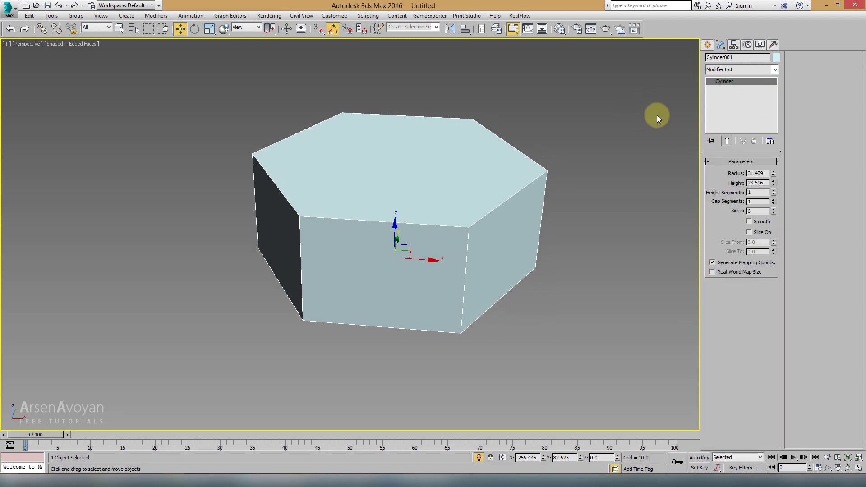
Add an Edit Poly modifier and select the cylinder's six vertical edges in Front view
{"action": "left_click", "coordinate": [732, 69]}
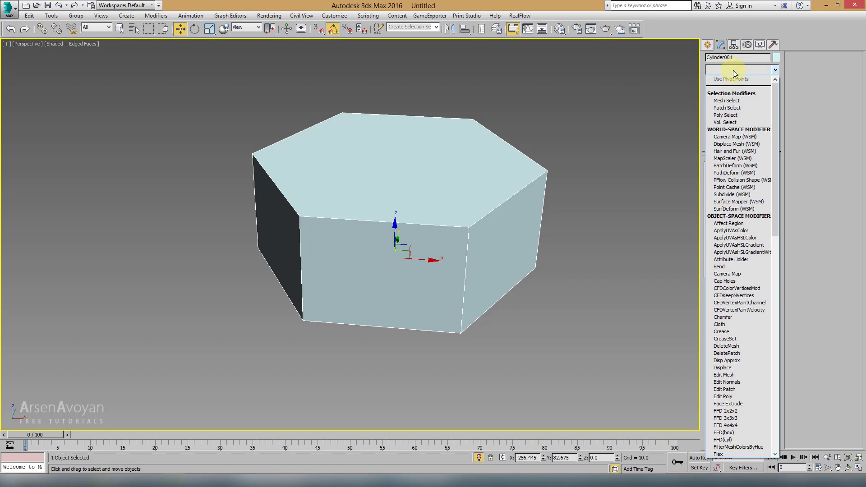
{"action": "key", "text": "e"}
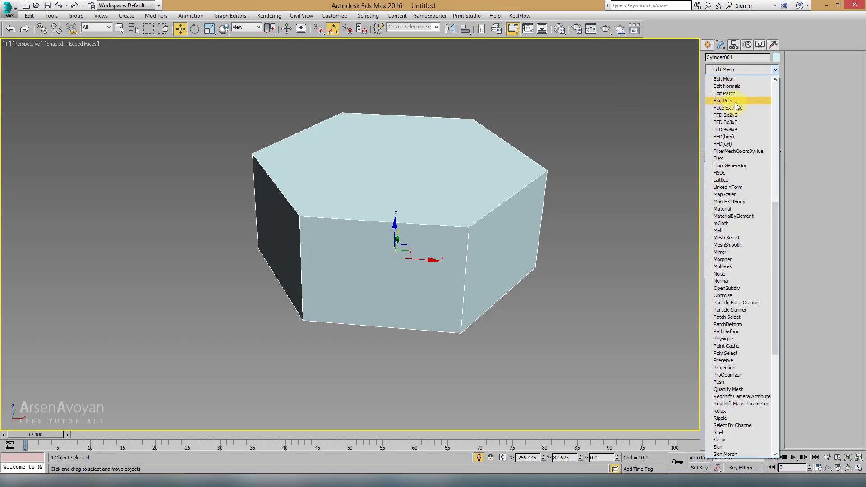
{"action": "left_click", "coordinate": [734, 100]}
{"action": "left_click", "coordinate": [729, 232]}
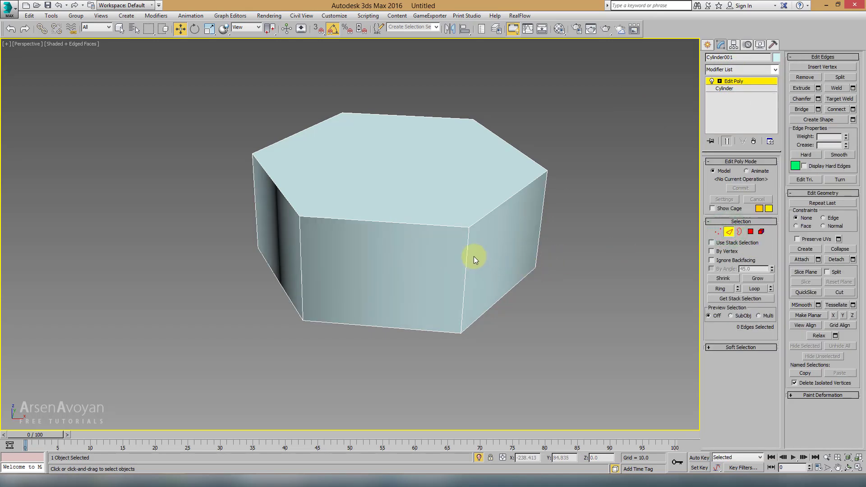
{"action": "key", "text": "alt+w"}
{"action": "left_click", "coordinate": [510, 153]}
{"action": "key", "text": "alt+w"}
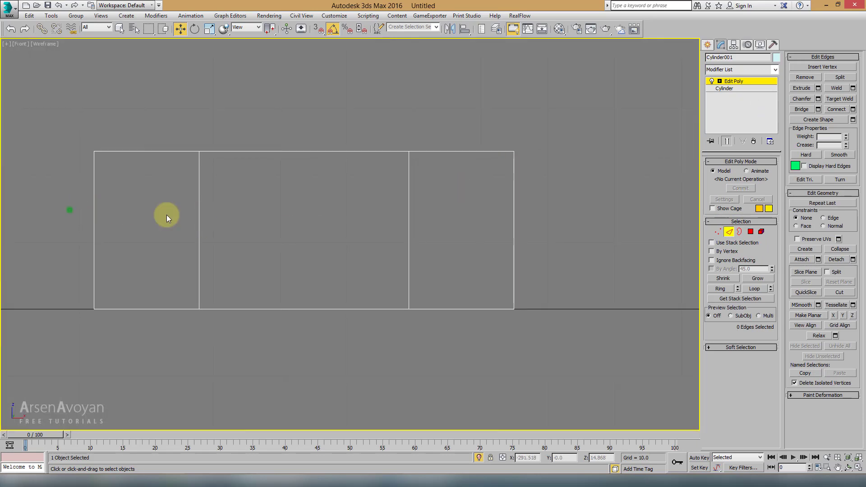
{"action": "left_click_drag", "start_coordinate": [167, 215], "coordinate": [594, 287]}
Chamfer the six vertical edges by 1.0 and return to whole-object editing
{"action": "key", "text": "alt+w"}
{"action": "right_click", "coordinate": [594, 298]}
{"action": "key", "text": "alt+w"}
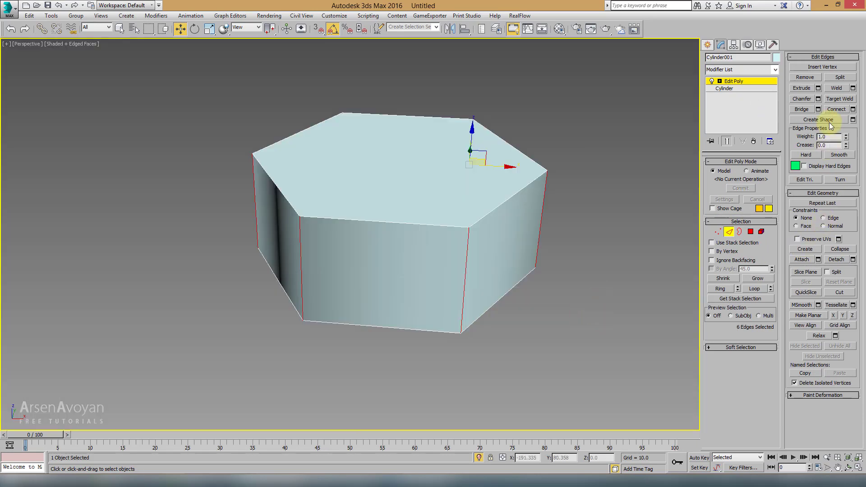
{"action": "left_click", "coordinate": [817, 100]}
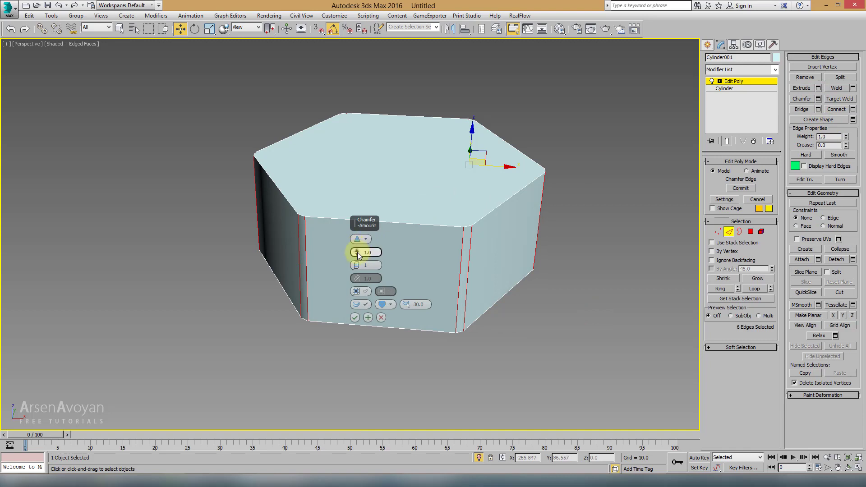
{"action": "left_click_drag", "start_coordinate": [356, 265], "coordinate": [356, 264]}
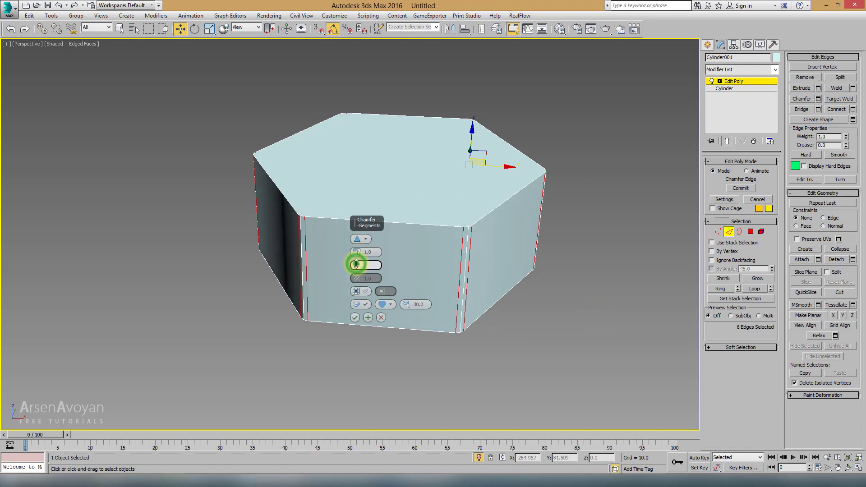
{"action": "left_click", "coordinate": [355, 317]}
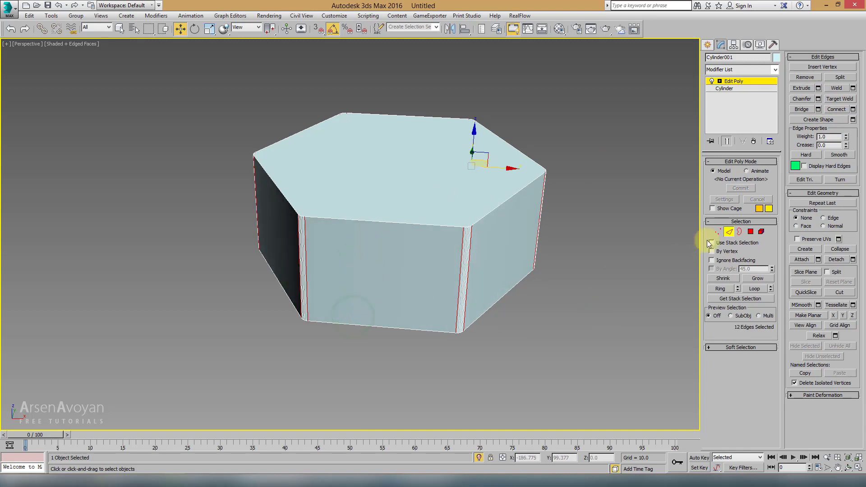
{"action": "left_click", "coordinate": [729, 232]}
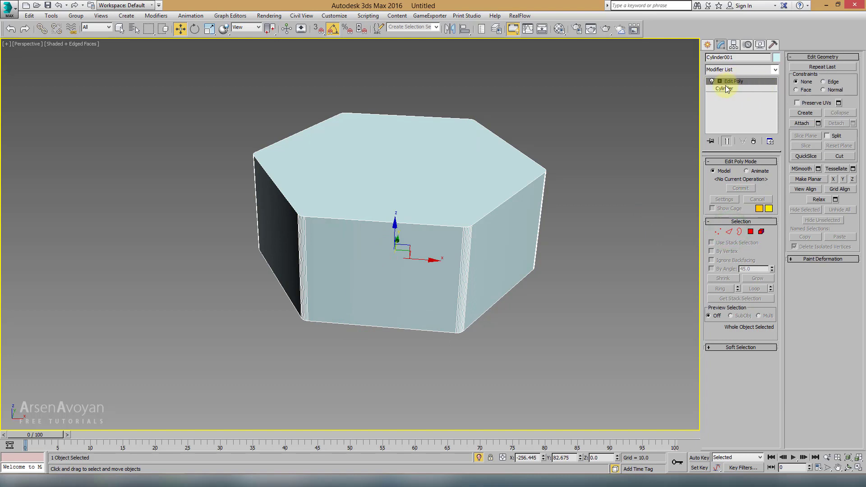
{"action": "mouse_move", "coordinate": [578, 139]}
{"action": "middle_mouse_down", "text": "alt"}
{"action": "mouse_move", "coordinate": [602, 147]}
{"action": "mouse_move", "coordinate": [516, 144]}
{"action": "mouse_move", "coordinate": [543, 218]}
{"action": "middle_mouse_up", "text": "alt"}
Zoom and pan the maximized Perspective view to inspect the chamfered cylinder
{"action": "key", "text": "alt+w"}
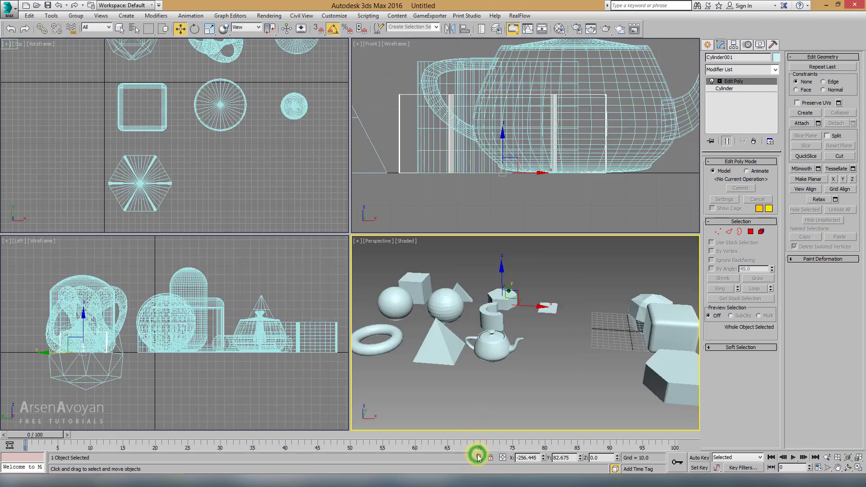
{"action": "scroll", "coordinate": [473, 302], "scroll_direction": "down", "scroll_amount": 3}
{"action": "key", "text": "alt+w"}
{"action": "scroll", "coordinate": [377, 234], "scroll_direction": "up", "scroll_amount": 4}
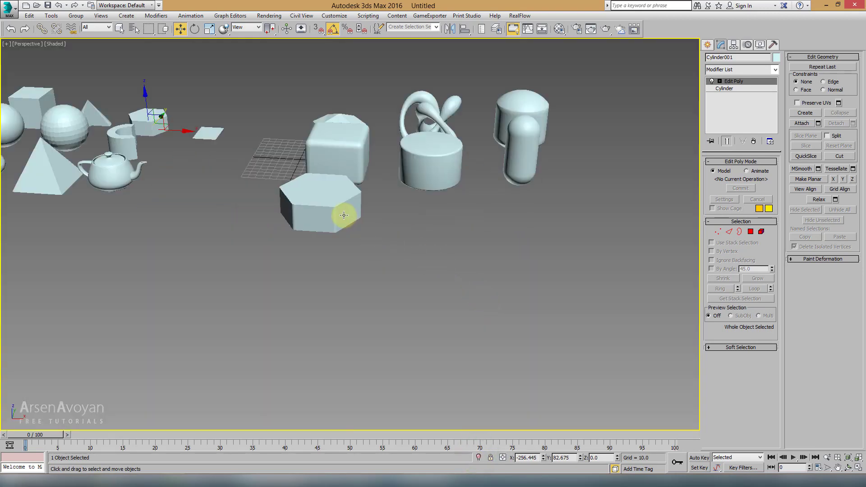
{"action": "scroll", "coordinate": [344, 215], "scroll_direction": "up", "scroll_amount": 5}
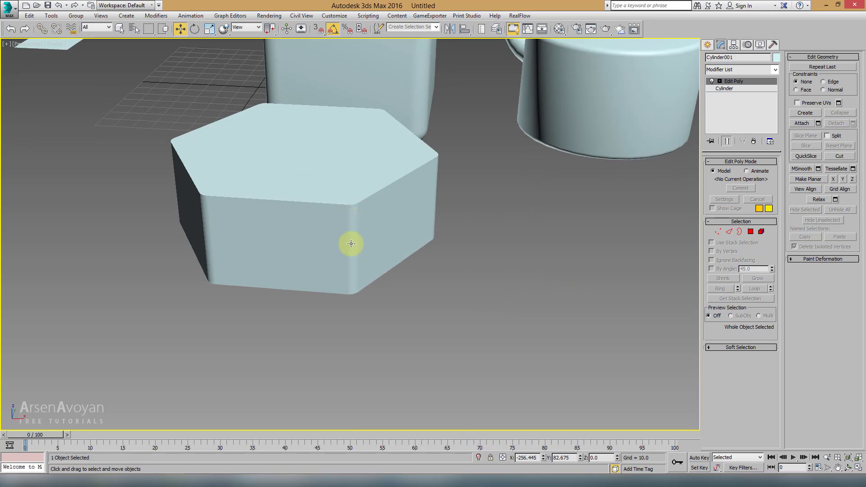
{"action": "scroll", "coordinate": [373, 212], "scroll_direction": "down", "scroll_amount": 5}
{"action": "scroll", "coordinate": [166, 164], "scroll_direction": "up", "scroll_amount": 5}
{"action": "scroll", "coordinate": [166, 164], "scroll_direction": "down", "scroll_amount": 5}
{"action": "scroll", "coordinate": [358, 187], "scroll_direction": "up", "scroll_amount": 5}
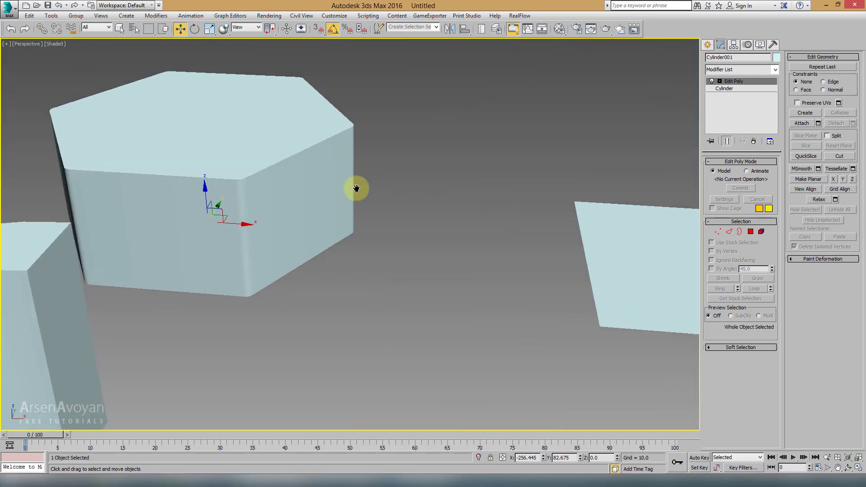
{"action": "scroll", "coordinate": [286, 191], "scroll_direction": "down", "scroll_amount": 1}
{"action": "scroll", "coordinate": [361, 202], "scroll_direction": "down", "scroll_amount": 3}
{"action": "scroll", "coordinate": [302, 162], "scroll_direction": "up", "scroll_amount": 2}
{"action": "scroll", "coordinate": [302, 161], "scroll_direction": "down", "scroll_amount": 1}
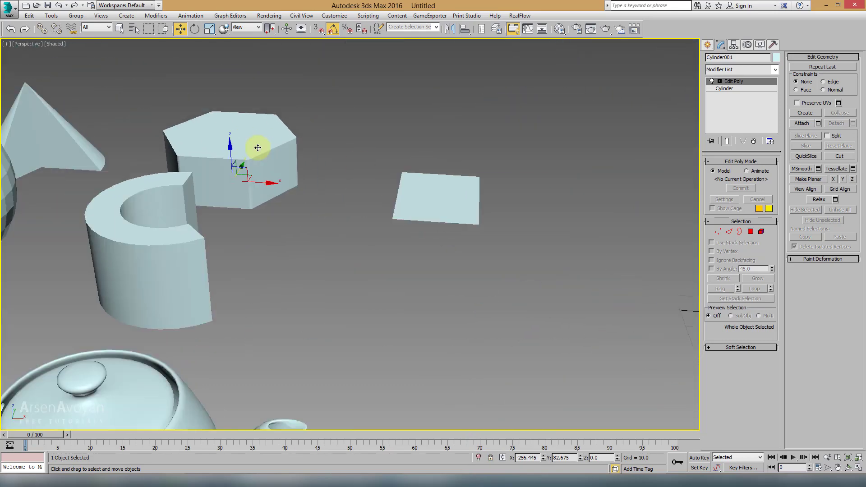
{"action": "scroll", "coordinate": [310, 145], "scroll_direction": "down", "scroll_amount": 4}
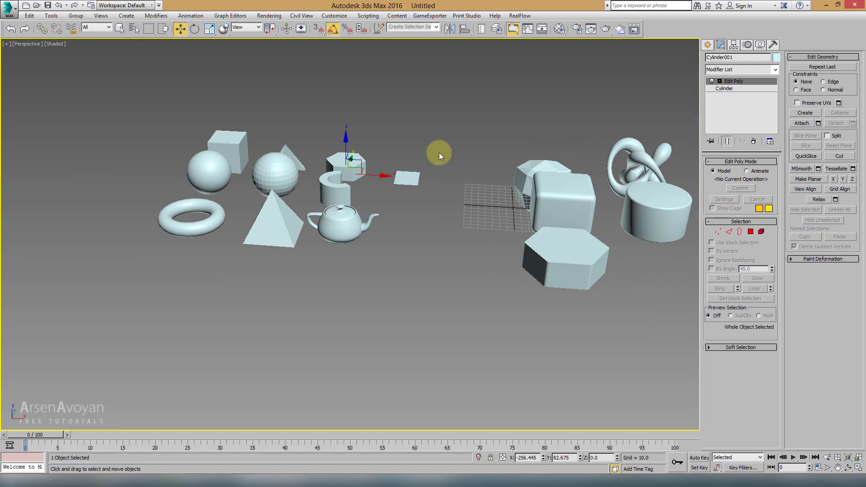
{"action": "scroll", "coordinate": [391, 160], "scroll_direction": "up", "scroll_amount": 2}
{"action": "scroll", "coordinate": [312, 177], "scroll_direction": "down", "scroll_amount": 1}
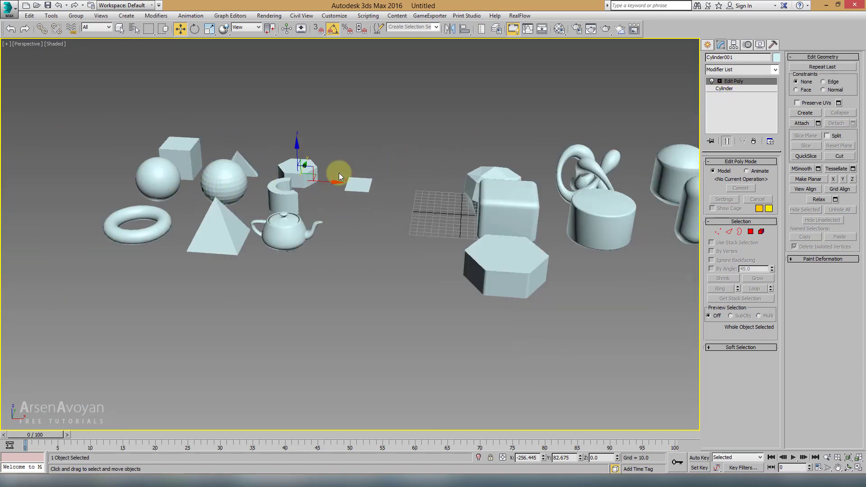
{"action": "middle_click_drag", "start_coordinate": [427, 129], "coordinate": [406, 130]}
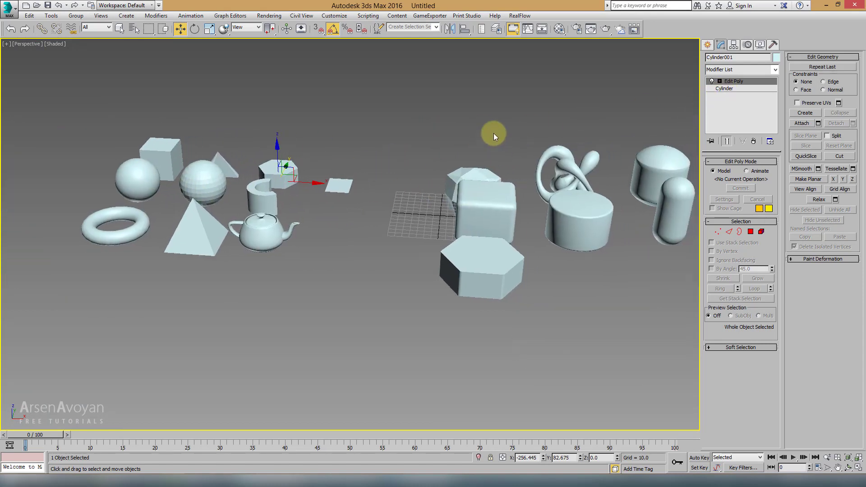
Remove Edit Poly from the cylinder, select the Gengon, and maximize the Top view
{"action": "left_click", "coordinate": [754, 142]}
{"action": "left_click", "coordinate": [502, 278]}
{"action": "key", "text": "z"}
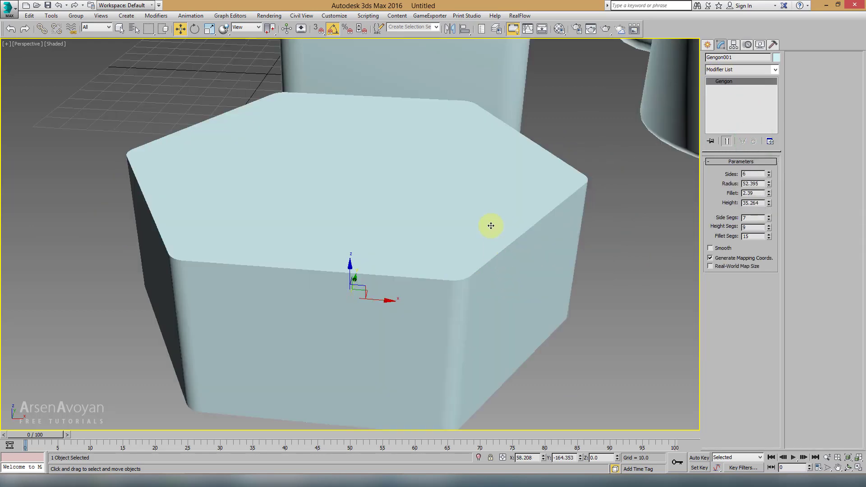
{"action": "key", "text": "alt+w"}
{"action": "right_click", "coordinate": [251, 123]}
{"action": "key", "text": "alt+w"}
{"action": "middle_click_drag", "start_coordinate": [349, 122], "coordinate": [289, 145]}
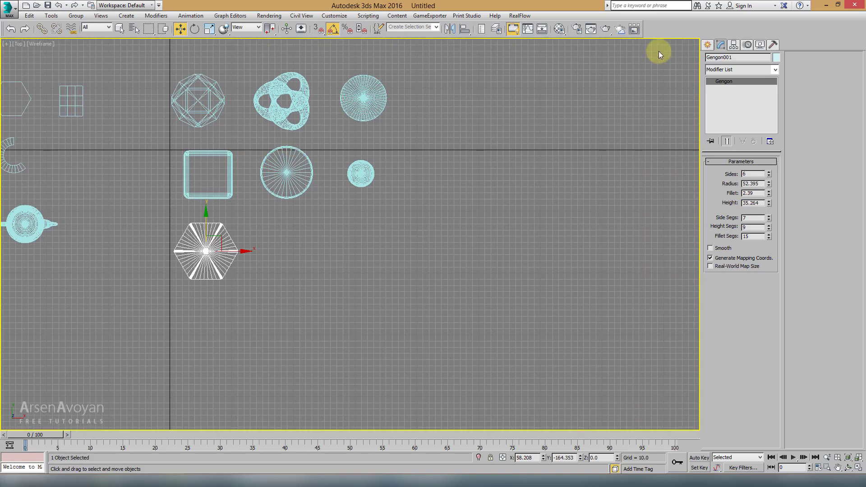
{"action": "left_click", "coordinate": [707, 46]}
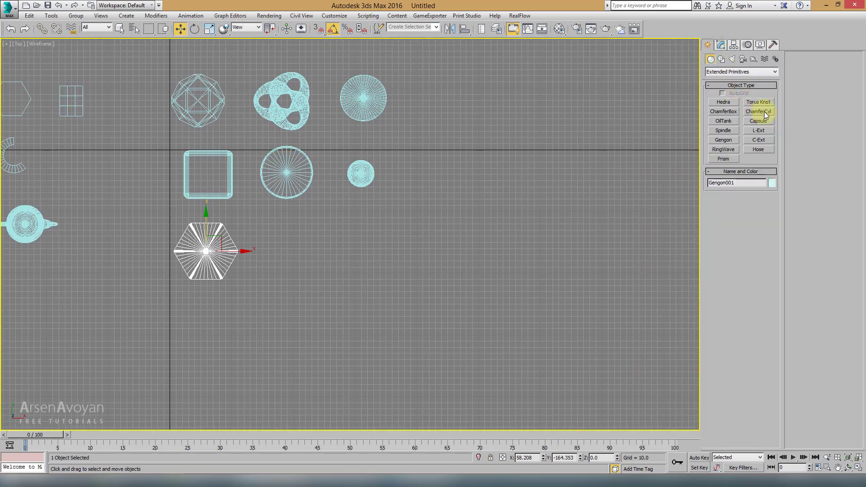
Create a Spindle in the Top view with height 81.937 and cap height 27.977
{"action": "left_click", "coordinate": [726, 130]}
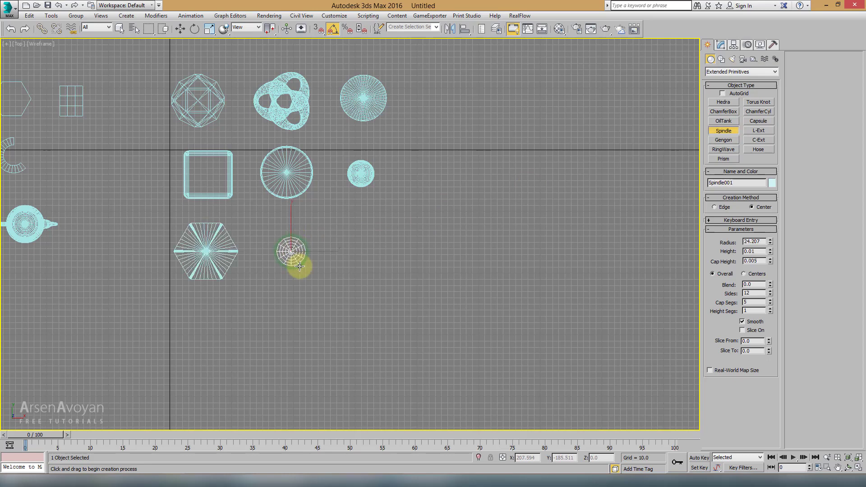
{"action": "left_click_drag", "start_coordinate": [291, 251], "coordinate": [306, 276]}
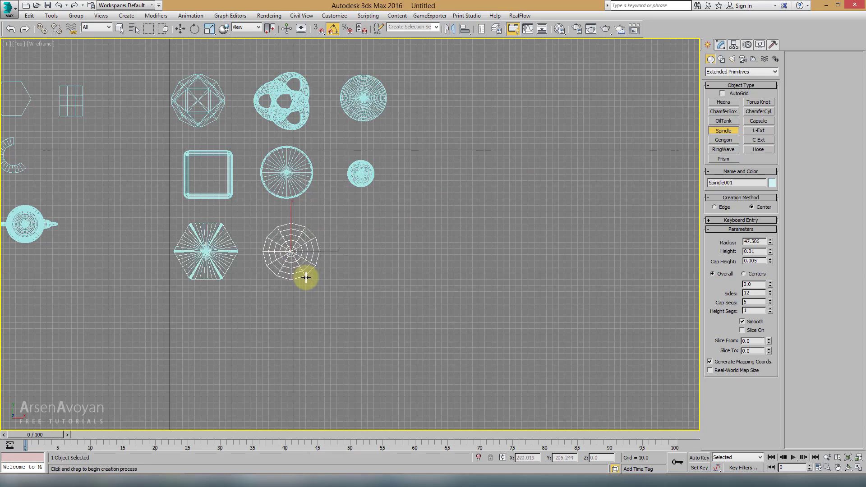
{"action": "left_click", "coordinate": [303, 228]}
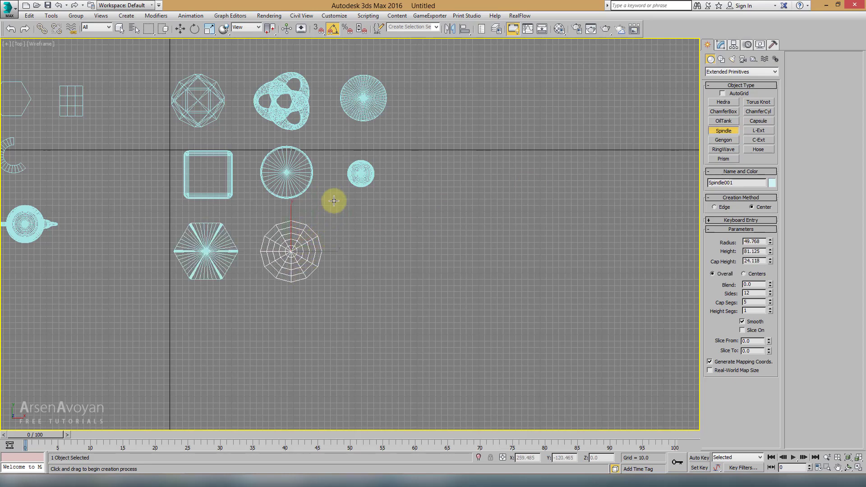
{"action": "right_click", "coordinate": [339, 217]}
{"action": "left_click", "coordinate": [720, 45]}
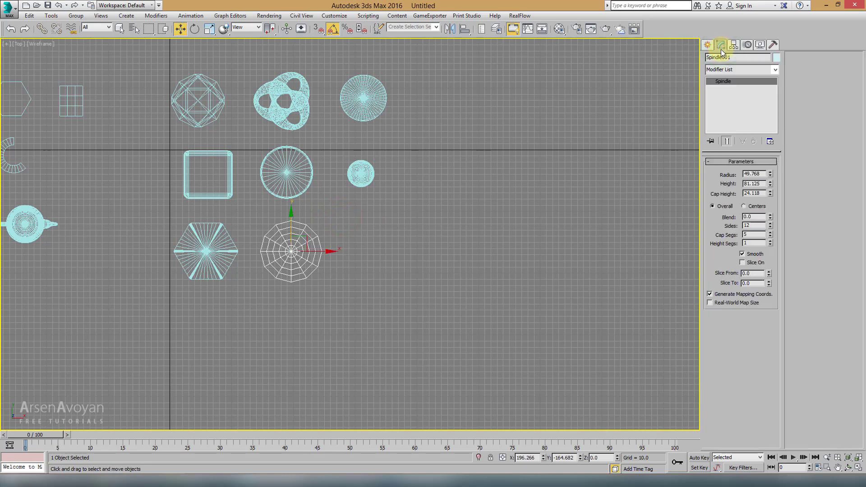
{"action": "key", "text": "alt+w"}
{"action": "right_click", "coordinate": [594, 299]}
{"action": "key", "text": "alt+w"}
{"action": "key", "text": "z"}
{"action": "scroll", "coordinate": [550, 268], "scroll_direction": "down", "scroll_amount": 5}
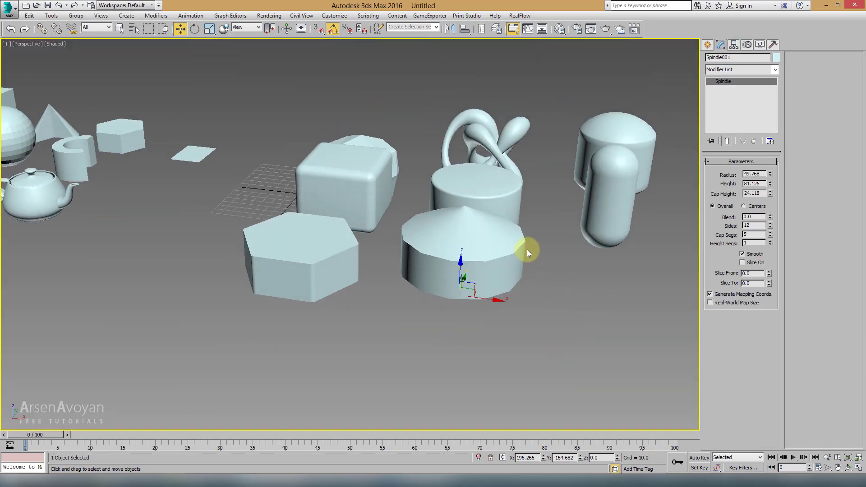
Set the Spindle radius to 40.312, trying Slice and Smooth before restoring them
{"action": "mouse_move", "coordinate": [769, 173]}
{"action": "left_mouse_down"}
{"action": "mouse_move", "coordinate": [767, 197]}
{"action": "mouse_move", "coordinate": [770, 174]}
{"action": "mouse_move", "coordinate": [771, 187]}
{"action": "left_mouse_up"}
{"action": "left_click", "coordinate": [742, 263]}
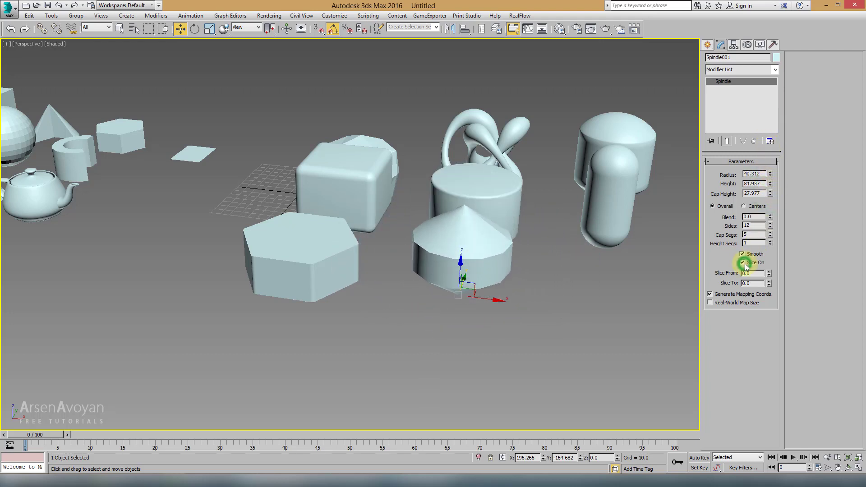
{"action": "left_click_drag", "start_coordinate": [768, 274], "coordinate": [767, 217]}
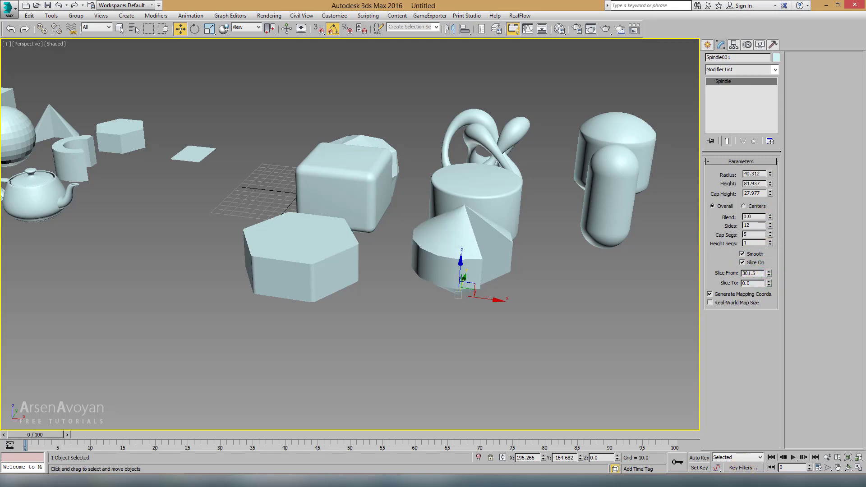
{"action": "left_click", "coordinate": [742, 254]}
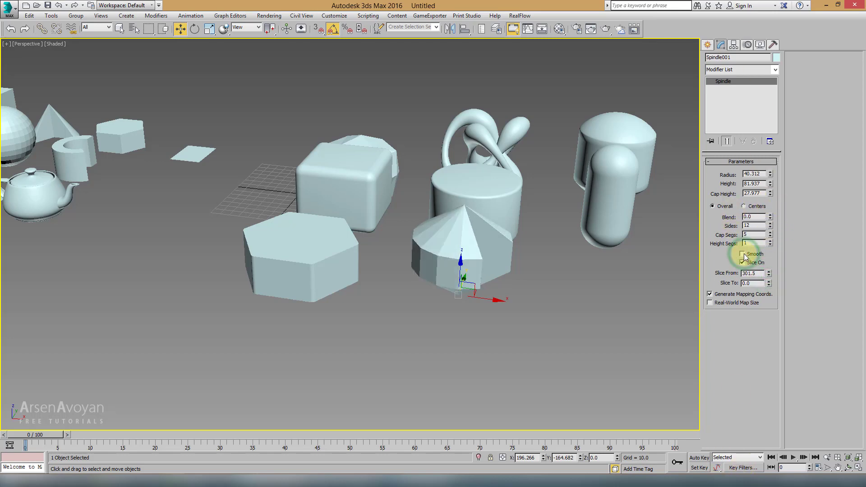
{"action": "left_click", "coordinate": [742, 262]}
{"action": "key", "text": "alt+w"}
{"action": "key", "text": "alt+w"}
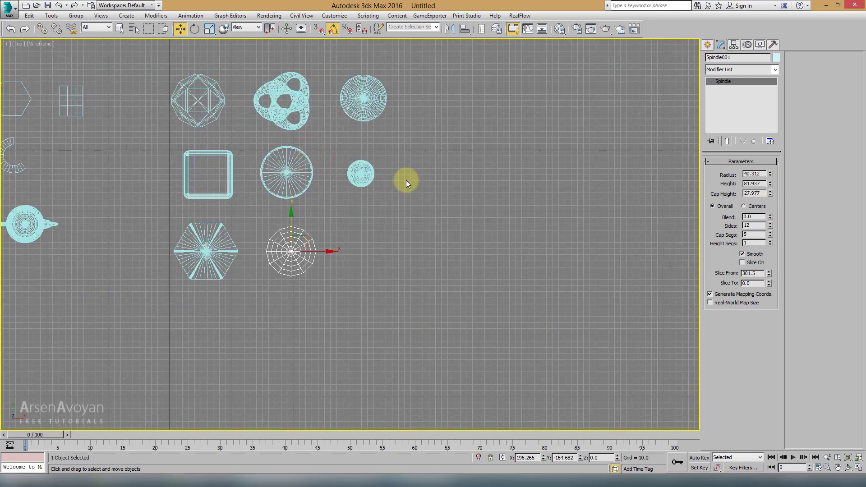
{"action": "left_click", "coordinate": [707, 44]}
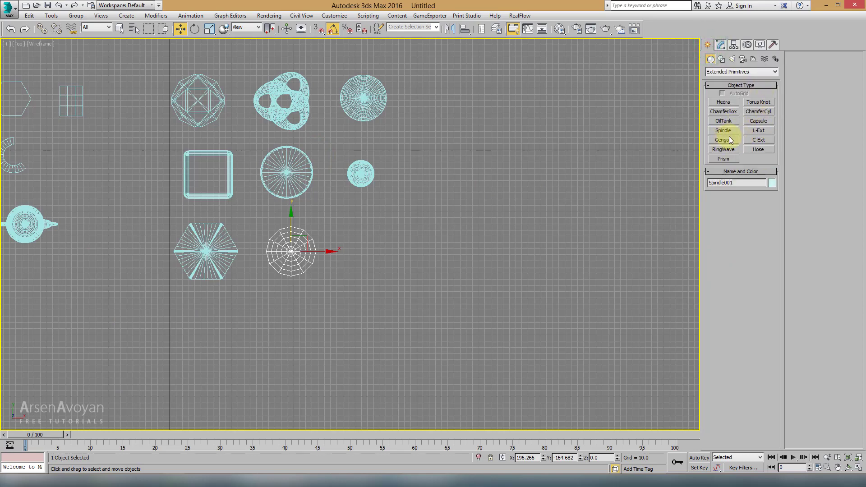
Draw an L-Ext beside the spindle with height 50.909
{"action": "left_click", "coordinate": [758, 131]}
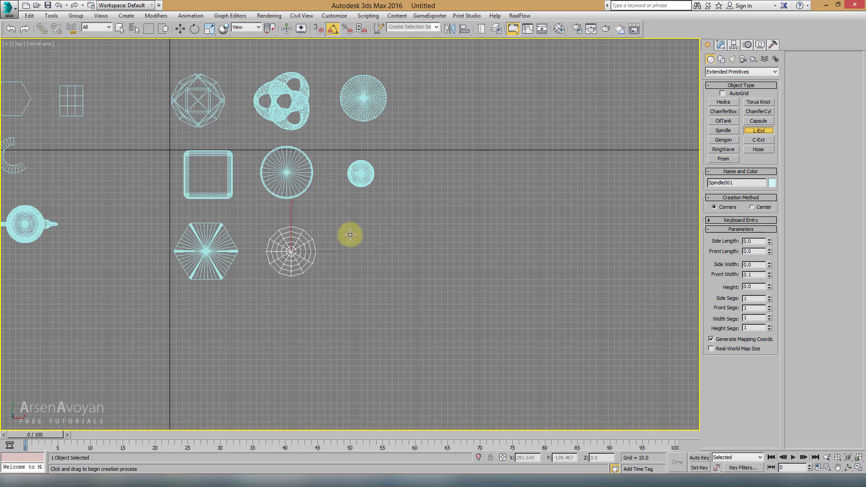
{"action": "left_click_drag", "start_coordinate": [350, 235], "coordinate": [390, 282]}
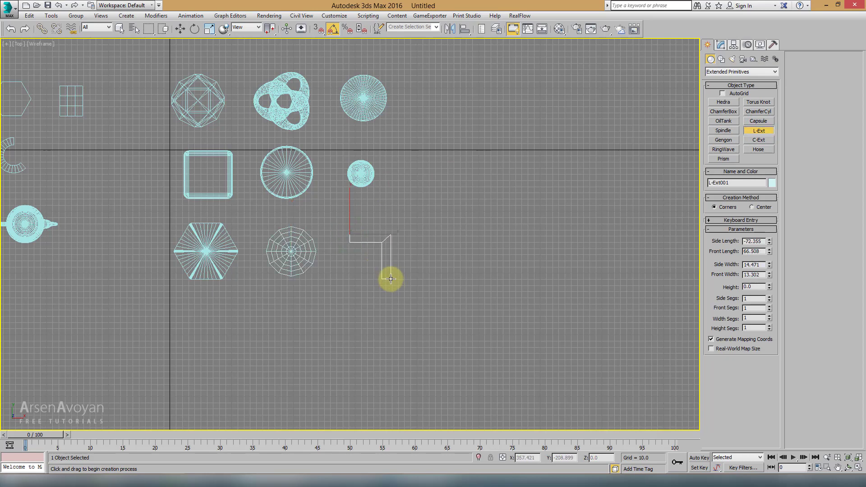
{"action": "right_click", "coordinate": [391, 279]}
{"action": "key", "text": "alt+w"}
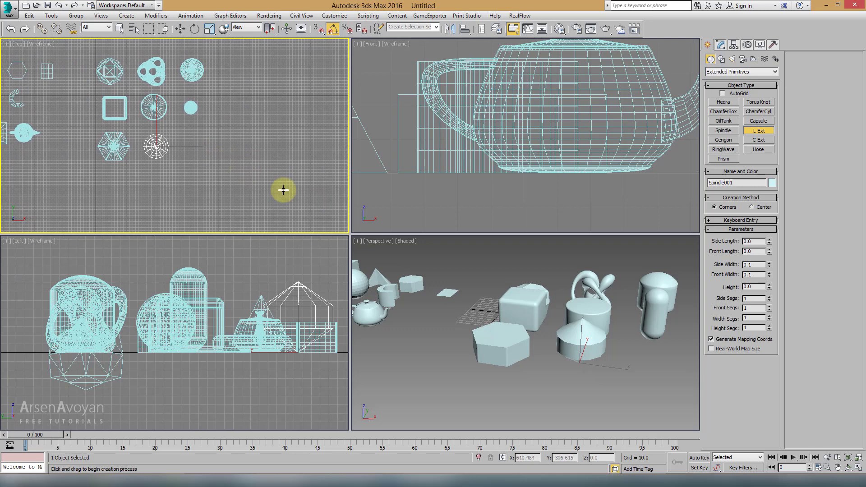
{"action": "scroll", "coordinate": [251, 147], "scroll_direction": "up", "scroll_amount": 4}
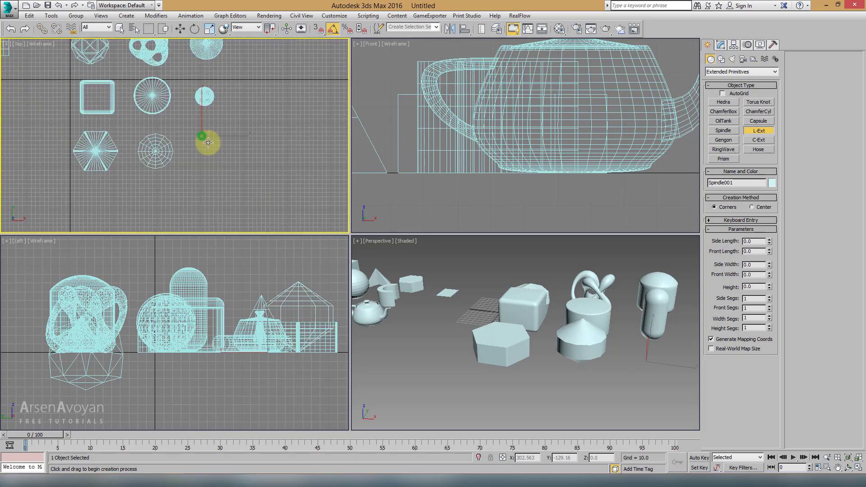
{"action": "left_click_drag", "start_coordinate": [202, 137], "coordinate": [227, 166]}
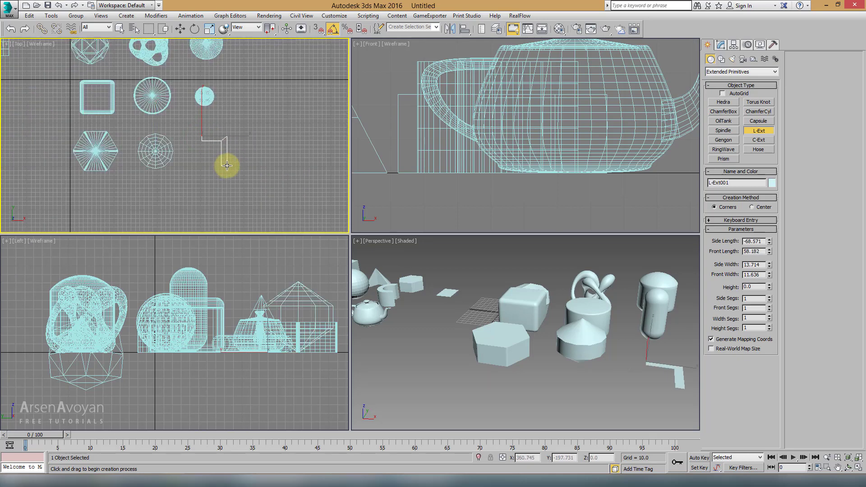
{"action": "left_click", "coordinate": [222, 144]}
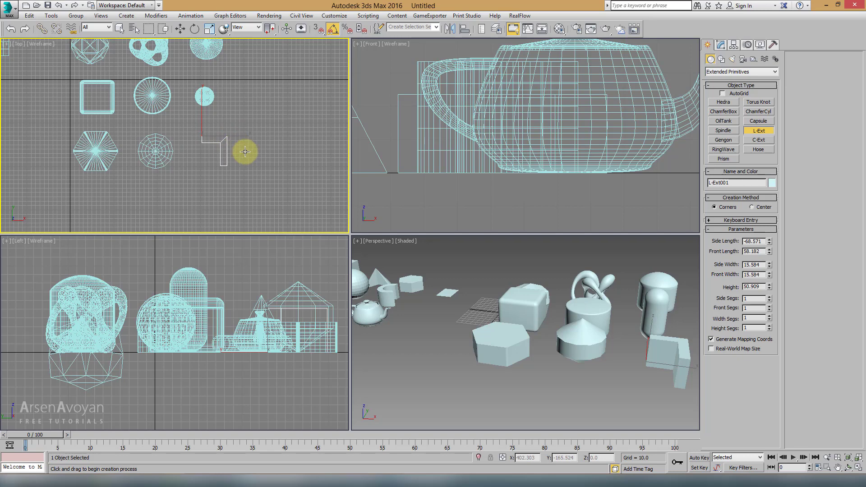
{"action": "key", "text": "w"}
Show the L-Ext's parameters and orbit the maximized Perspective view to inspect it
{"action": "right_click", "coordinate": [418, 302]}
{"action": "key", "text": "alt+w"}
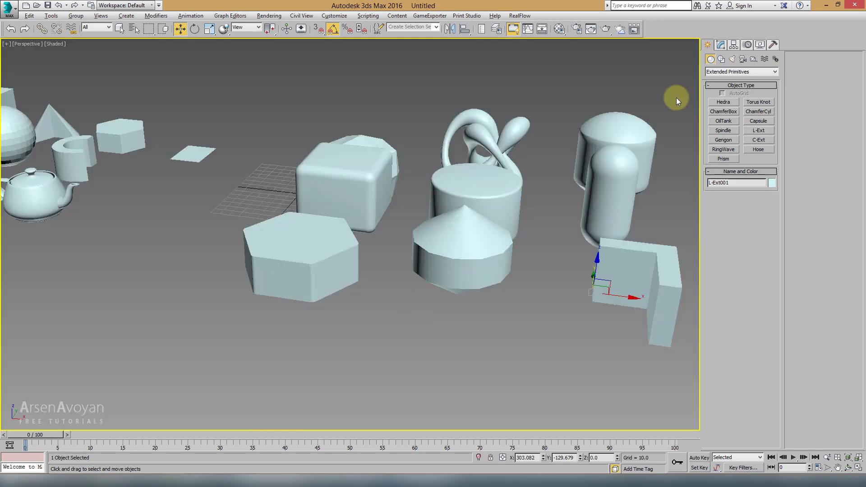
{"action": "left_click", "coordinate": [720, 45]}
{"action": "key", "text": "z"}
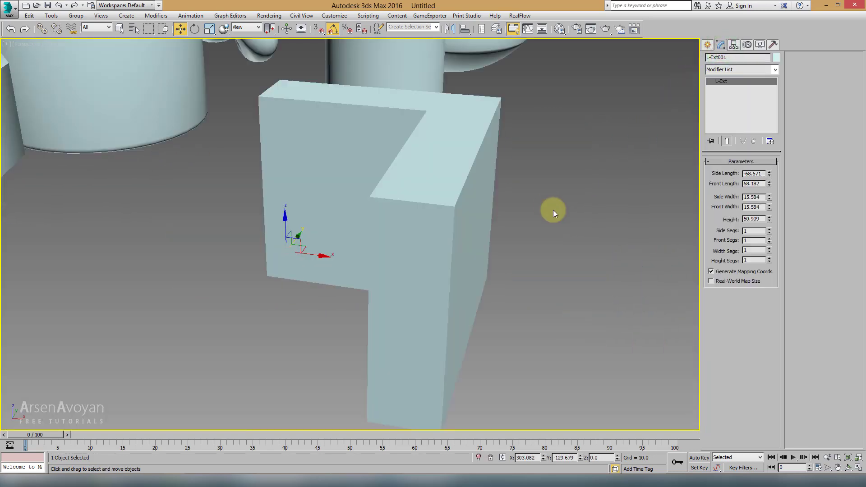
{"action": "middle_click_drag", "start_coordinate": [555, 208], "coordinate": [540, 217], "text": "alt"}
{"action": "scroll", "coordinate": [486, 198], "scroll_direction": "down", "scroll_amount": 4}
{"action": "middle_click_drag", "start_coordinate": [486, 198], "coordinate": [474, 230], "text": "alt"}
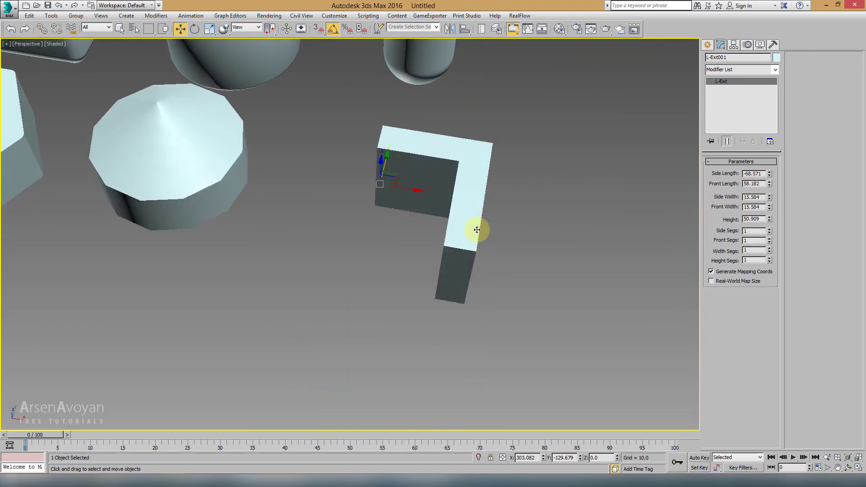
Resize the L-Ext (side -60.651, front 80.873, height 48.873) with segments 4/5/5/6
{"action": "mouse_move", "coordinate": [769, 175]}
{"action": "left_mouse_down"}
{"action": "mouse_move", "coordinate": [759, 149]}
{"action": "mouse_move", "coordinate": [770, 209]}
{"action": "mouse_move", "coordinate": [769, 150]}
{"action": "mouse_move", "coordinate": [775, 207]}
{"action": "mouse_move", "coordinate": [767, 219]}
{"action": "left_mouse_up"}
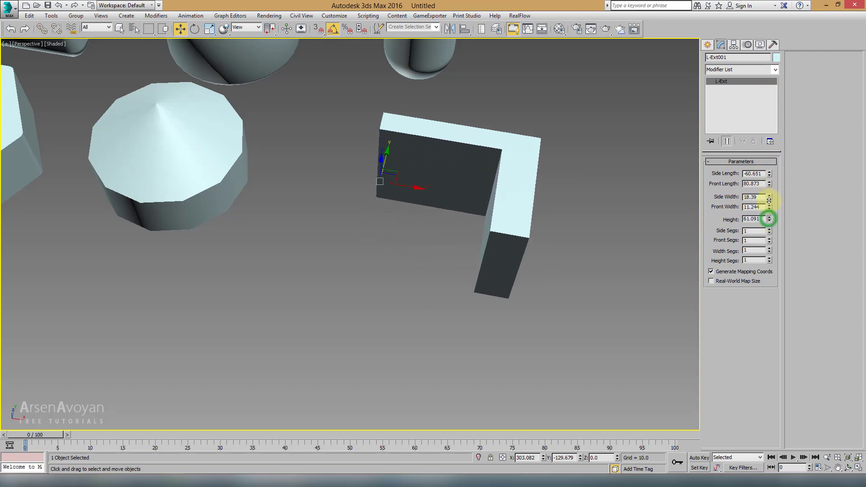
{"action": "left_click", "coordinate": [769, 230]}
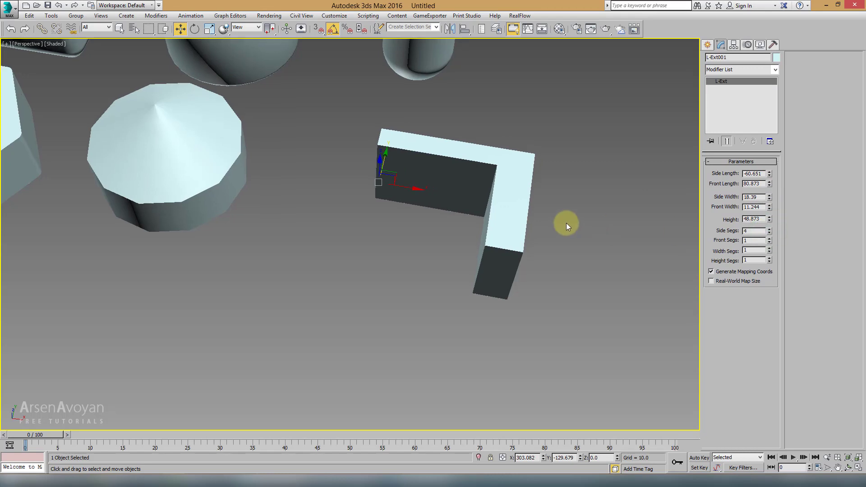
{"action": "key", "text": "F4"}
{"action": "left_click", "coordinate": [769, 238]}
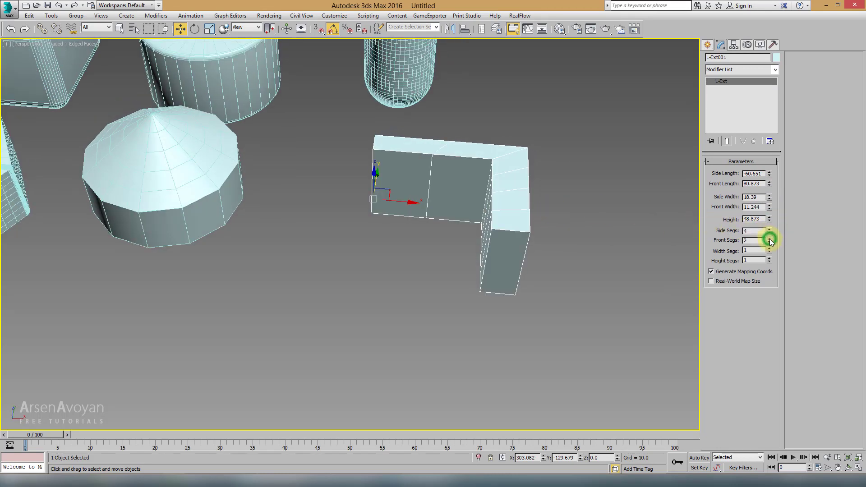
{"action": "left_click", "coordinate": [769, 248]}
{"action": "left_click", "coordinate": [769, 248]}
{"action": "left_click", "coordinate": [769, 248]}
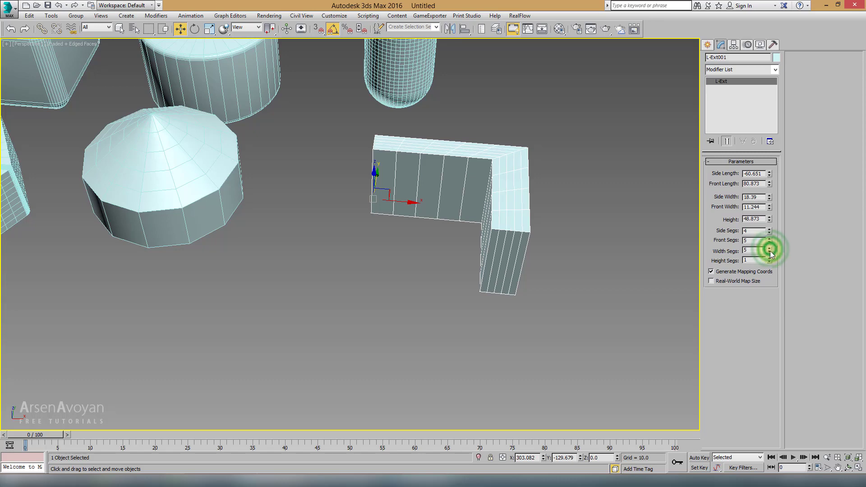
{"action": "left_click", "coordinate": [769, 257]}
{"action": "middle_click_drag", "start_coordinate": [497, 227], "coordinate": [305, 186], "text": "alt"}
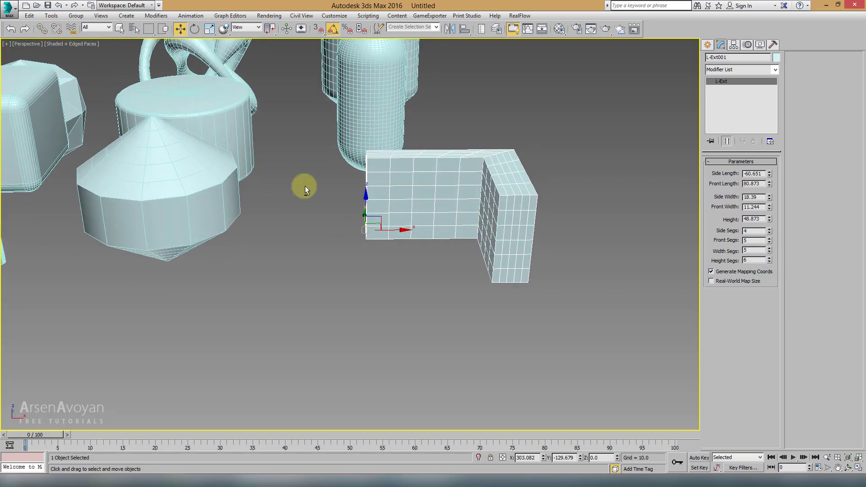
{"action": "key", "text": "t"}
{"action": "key", "text": "F3"}
{"action": "left_click", "coordinate": [707, 45]}
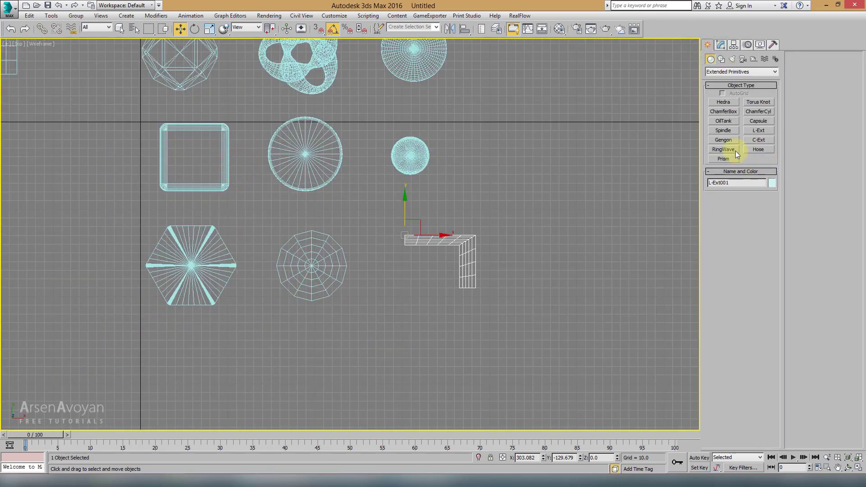
Draw a C-Ext in the Top view above the L-Ext
{"action": "left_click", "coordinate": [757, 141]}
{"action": "scroll", "coordinate": [415, 232], "scroll_direction": "down", "scroll_amount": 1}
{"action": "scroll", "coordinate": [397, 251], "scroll_direction": "down", "scroll_amount": 3}
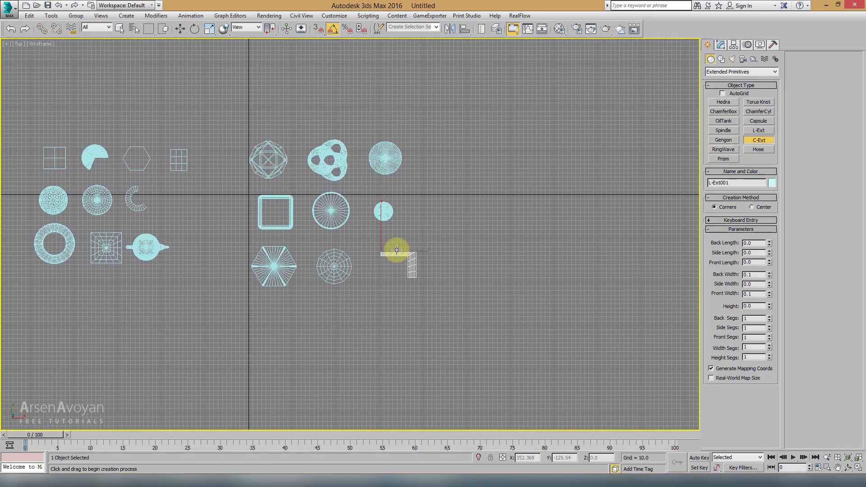
{"action": "scroll", "coordinate": [424, 216], "scroll_direction": "up", "scroll_amount": 2}
{"action": "left_click_drag", "start_coordinate": [449, 190], "coordinate": [492, 227]}
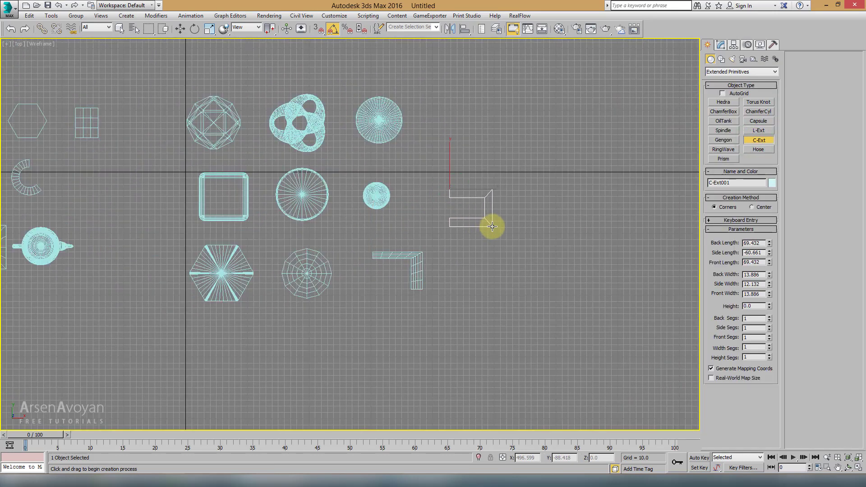
{"action": "left_click", "coordinate": [493, 203]}
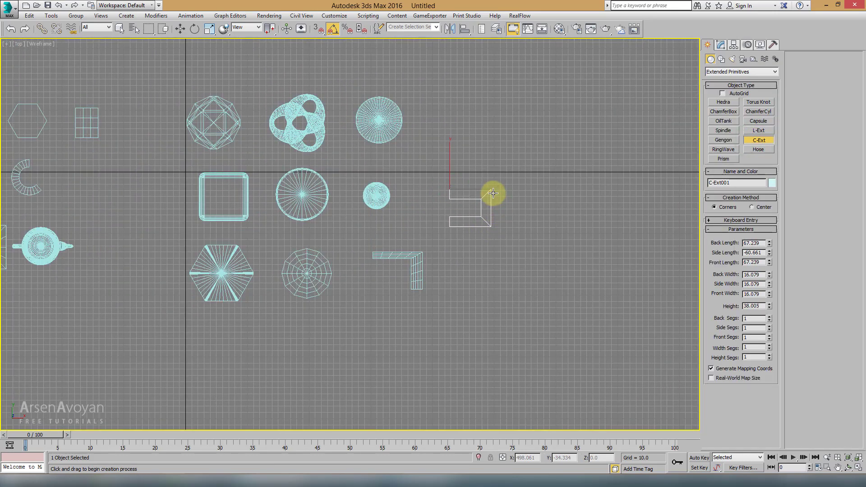
{"action": "left_click", "coordinate": [495, 197]}
{"action": "key", "text": "alt+w"}
{"action": "right_click", "coordinate": [522, 309]}
{"action": "key", "text": "alt+w"}
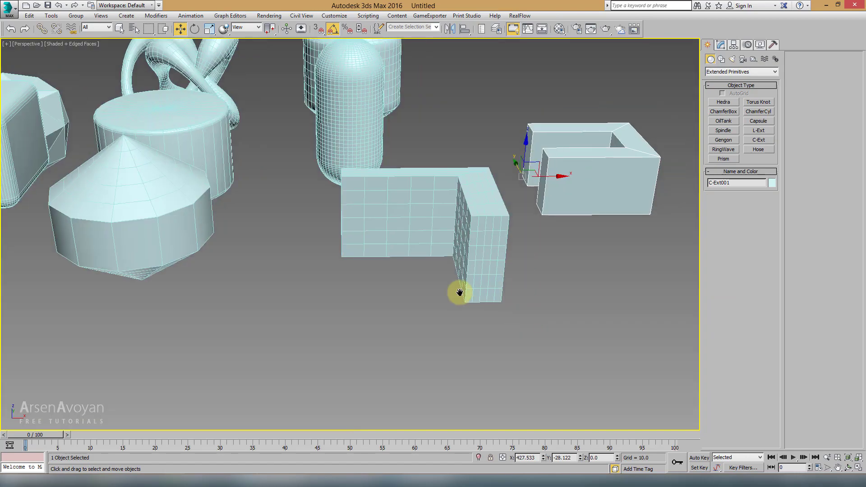
Give the C-Ext Back Length 87.411 and segs 2/12/13/14/13, then nudge it up-left
{"action": "left_click", "coordinate": [720, 44]}
{"action": "middle_click_drag", "start_coordinate": [586, 139], "coordinate": [492, 169]}
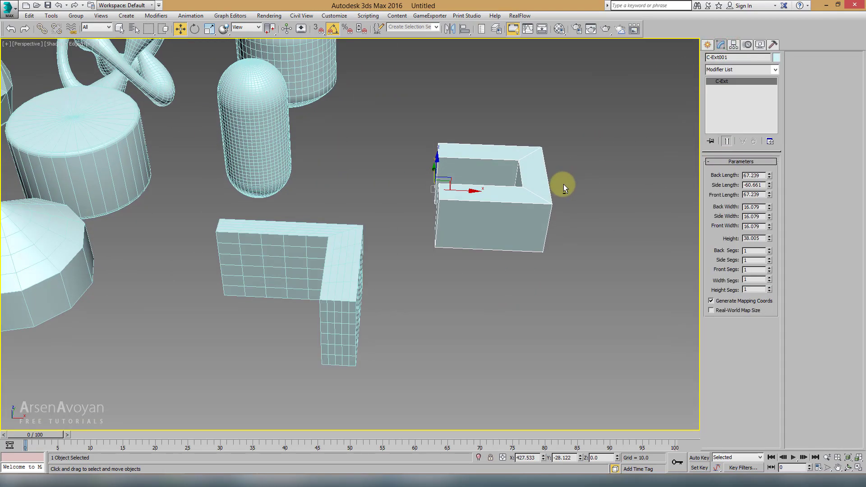
{"action": "middle_click_drag", "start_coordinate": [561, 184], "coordinate": [569, 181], "text": "alt"}
{"action": "mouse_move", "coordinate": [771, 175]}
{"action": "left_mouse_down"}
{"action": "mouse_move", "coordinate": [766, 170]}
{"action": "mouse_move", "coordinate": [770, 223]}
{"action": "left_mouse_up"}
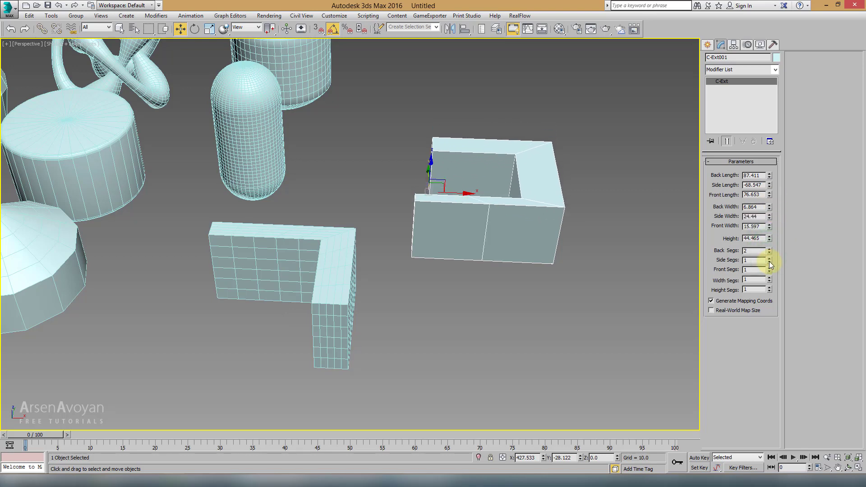
{"action": "left_click_drag", "start_coordinate": [769, 269], "coordinate": [770, 284]}
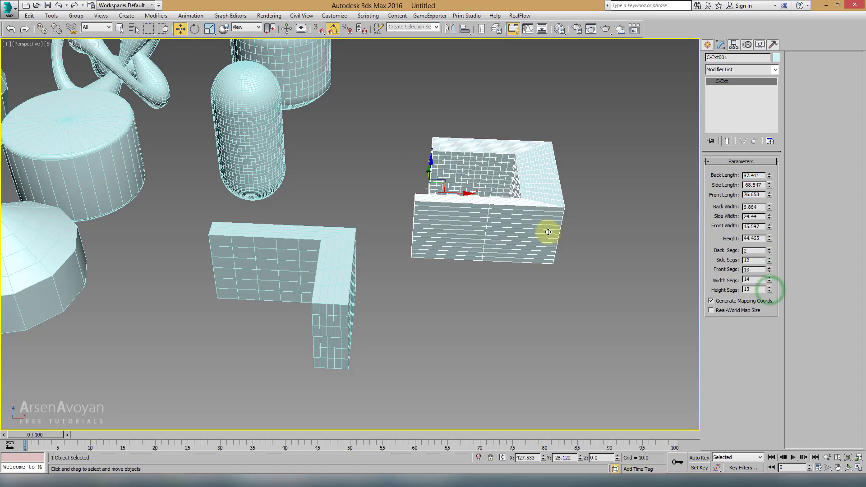
{"action": "key", "text": "alt+w"}
{"action": "key", "text": "alt+w"}
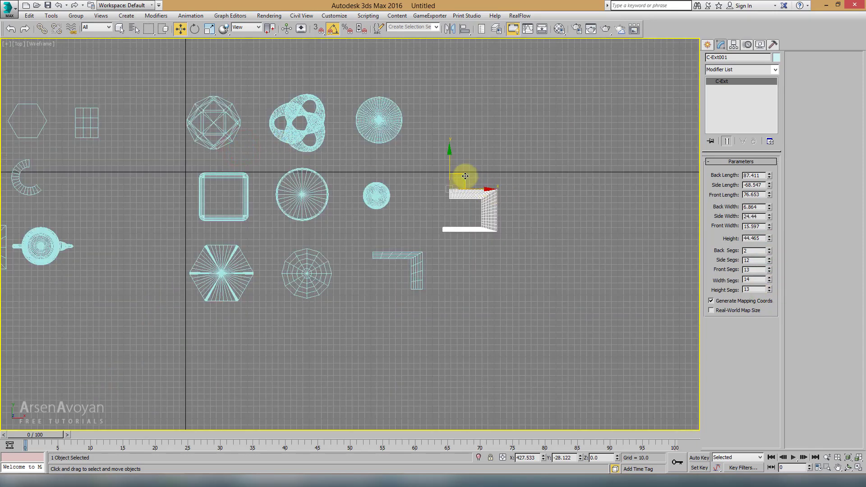
{"action": "left_click_drag", "start_coordinate": [455, 95], "coordinate": [453, 92]}
Draw a RingWave in the Top view below the C-Ext
{"action": "left_click", "coordinate": [707, 45]}
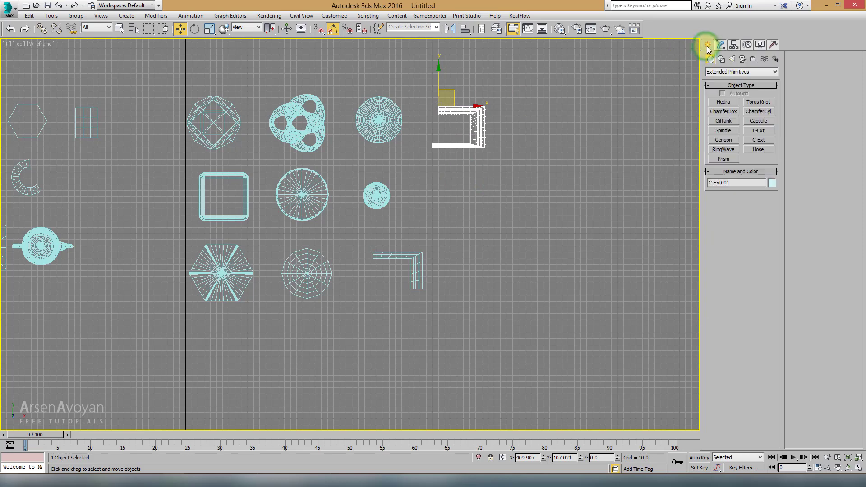
{"action": "left_click", "coordinate": [723, 149]}
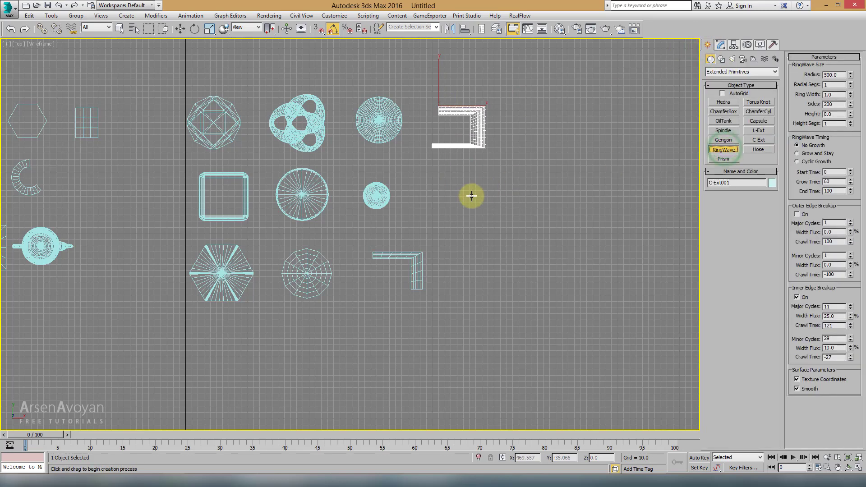
{"action": "left_click_drag", "start_coordinate": [457, 200], "coordinate": [471, 214]}
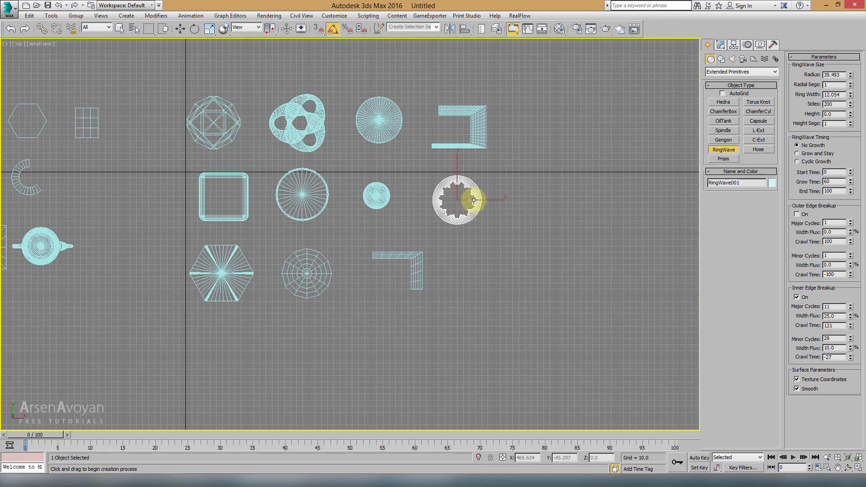
{"action": "right_click", "coordinate": [493, 198]}
{"action": "scroll", "coordinate": [504, 266], "scroll_direction": "up", "scroll_amount": 5}
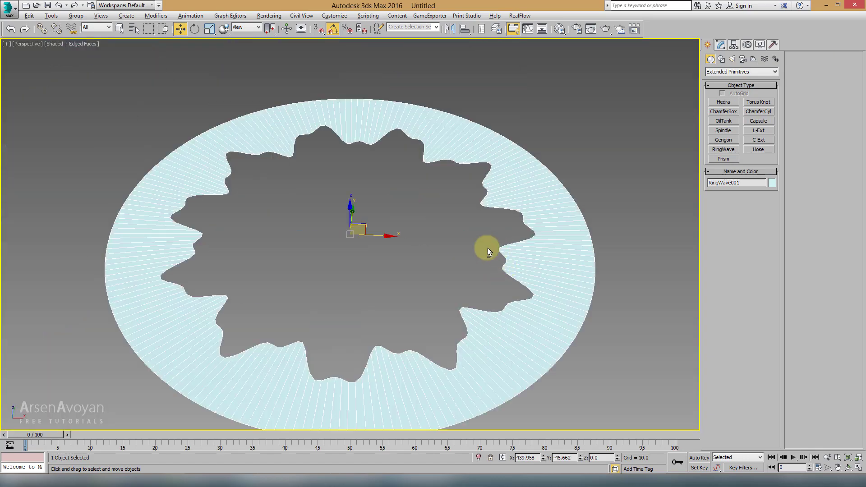
{"action": "middle_click_drag", "start_coordinate": [488, 248], "coordinate": [539, 187], "text": "alt"}
{"action": "scroll", "coordinate": [658, 98], "scroll_direction": "down", "scroll_amount": 3}
Set the RingWave radius to 47.787, height 22.69 and 5 height segments
{"action": "left_click", "coordinate": [718, 46]}
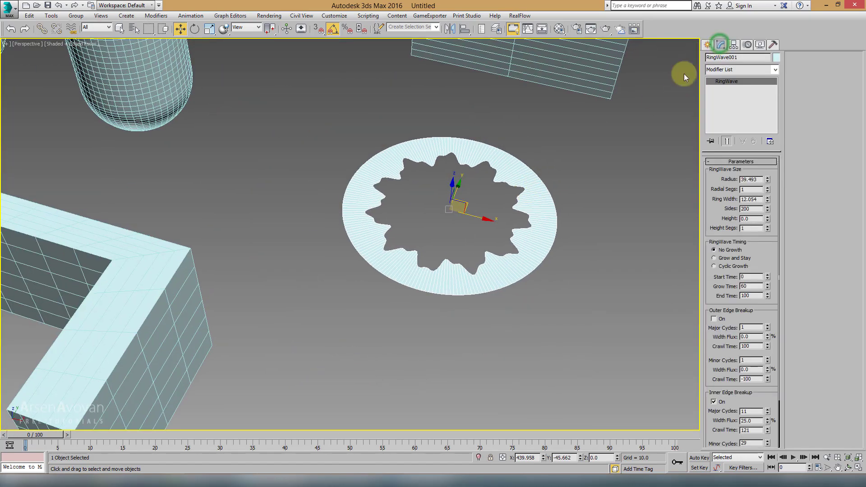
{"action": "scroll", "coordinate": [507, 170], "scroll_direction": "up", "scroll_amount": 3}
{"action": "scroll", "coordinate": [513, 174], "scroll_direction": "up", "scroll_amount": 2}
{"action": "middle_click_drag", "start_coordinate": [513, 174], "coordinate": [430, 155]}
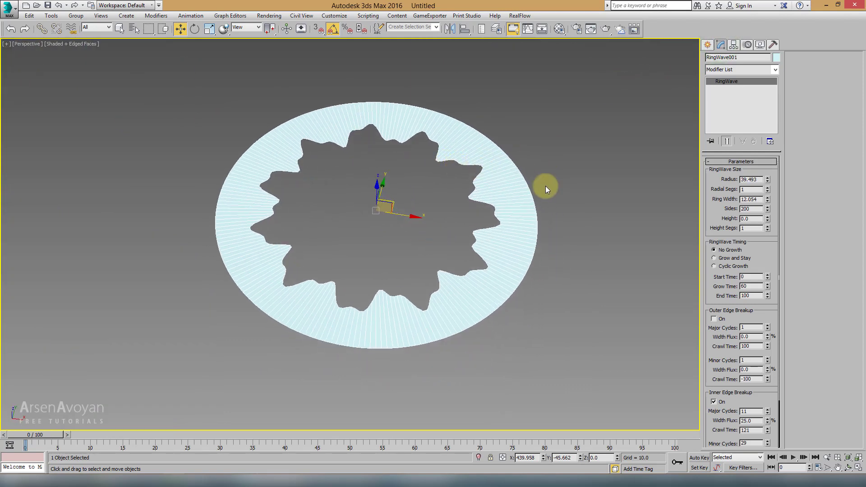
{"action": "left_click_drag", "start_coordinate": [768, 180], "coordinate": [767, 183]}
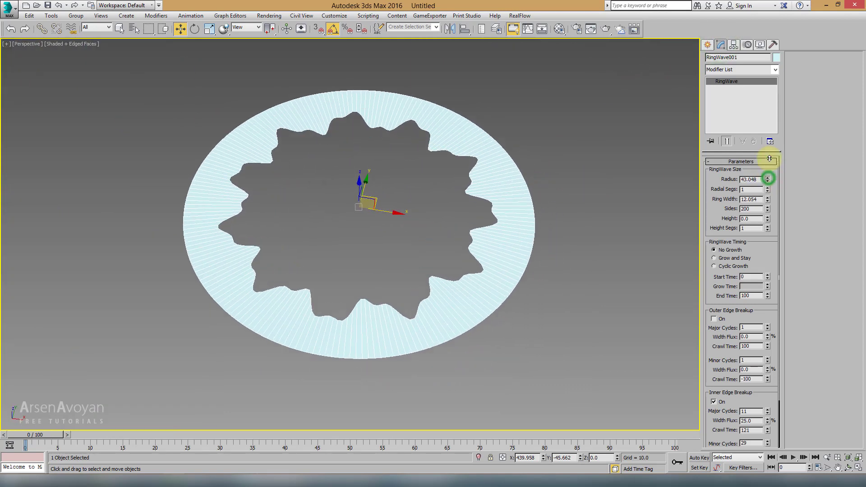
{"action": "left_click", "coordinate": [767, 187]}
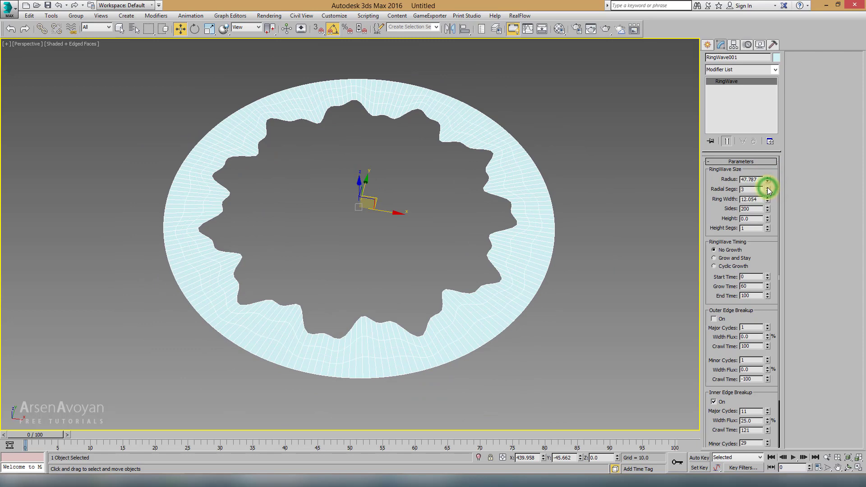
{"action": "mouse_move", "coordinate": [767, 199]}
{"action": "left_mouse_down"}
{"action": "mouse_move", "coordinate": [764, 235]}
{"action": "mouse_move", "coordinate": [765, 211]}
{"action": "mouse_move", "coordinate": [755, 209]}
{"action": "mouse_move", "coordinate": [765, 224]}
{"action": "left_mouse_up"}
{"action": "middle_click_drag", "start_coordinate": [563, 233], "coordinate": [555, 221], "text": "alt"}
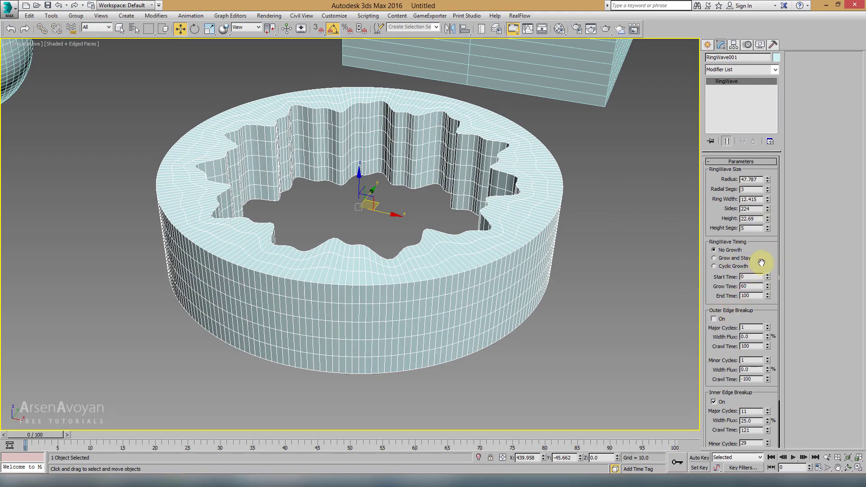
{"action": "scroll", "coordinate": [762, 261], "scroll_direction": "down", "scroll_amount": 3}
{"action": "middle_click_drag", "start_coordinate": [447, 213], "coordinate": [449, 218]}
{"action": "scroll", "coordinate": [431, 271], "scroll_direction": "down", "scroll_amount": 3}
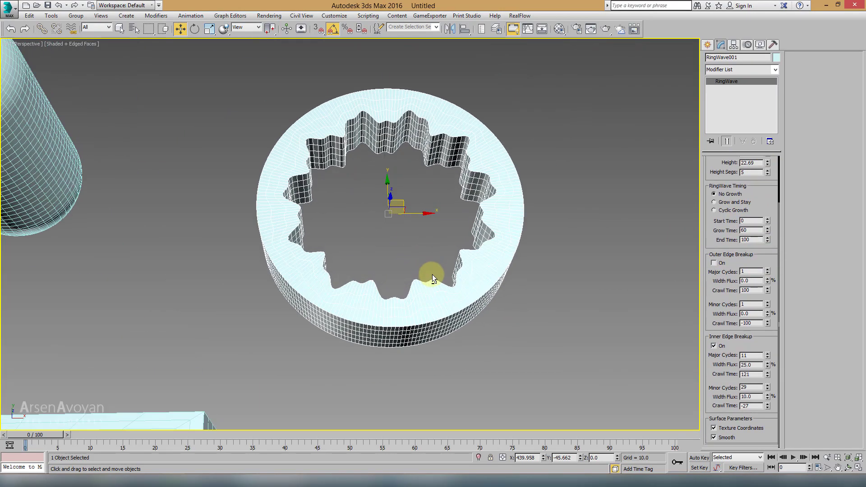
{"action": "scroll", "coordinate": [431, 248], "scroll_direction": "down", "scroll_amount": 3}
Try Grow and Stay timing on the RingWave, then restore No Growth
{"action": "key", "text": "alt+w"}
{"action": "right_click", "coordinate": [280, 179]}
{"action": "key", "text": "alt+w"}
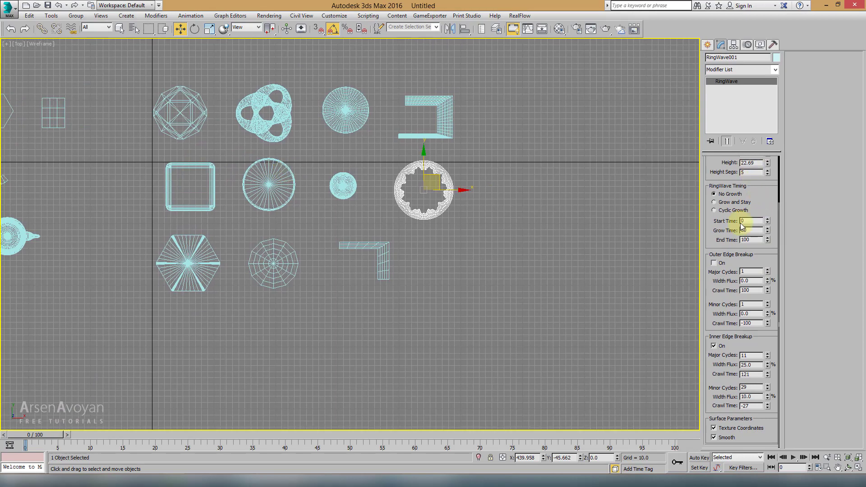
{"action": "middle_click_drag", "start_coordinate": [484, 238], "coordinate": [470, 229]}
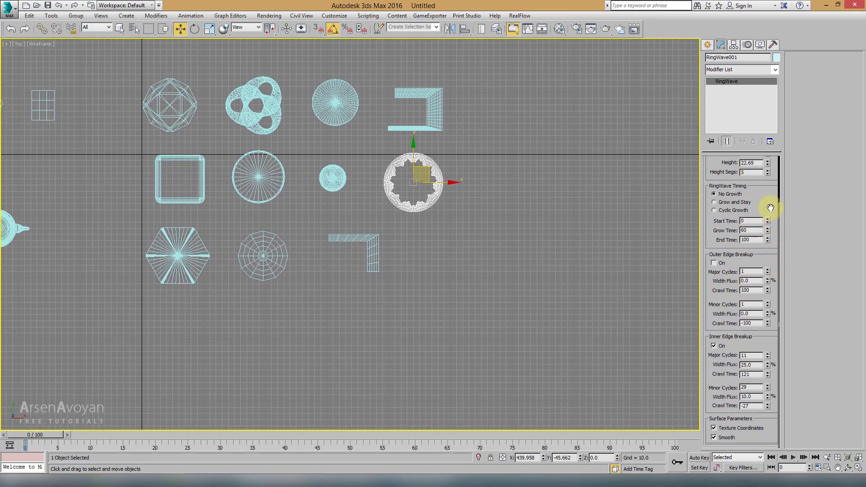
{"action": "left_click", "coordinate": [715, 203]}
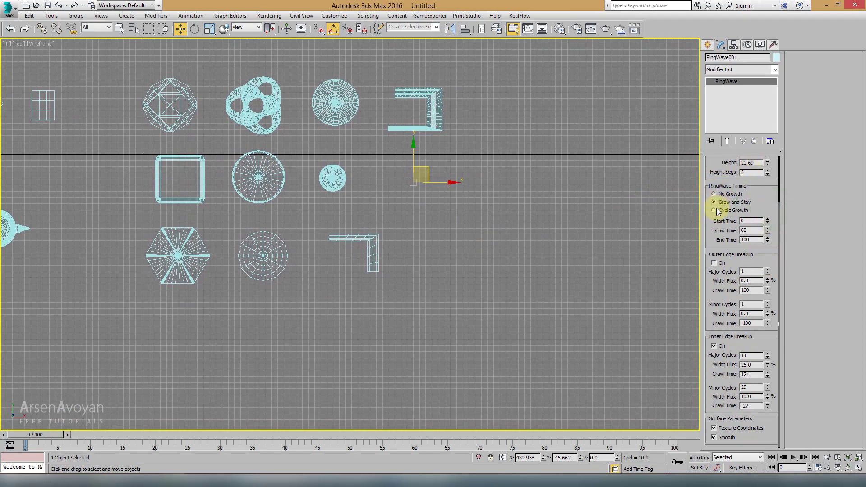
{"action": "left_click", "coordinate": [718, 195]}
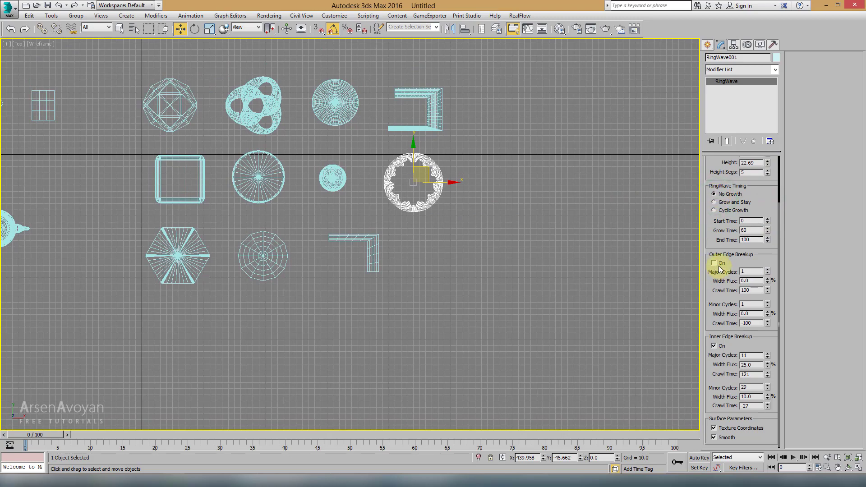
Pan and zoom the Perspective view to see the whole primitive layout
{"action": "scroll", "coordinate": [443, 210], "scroll_direction": "down", "scroll_amount": 3}
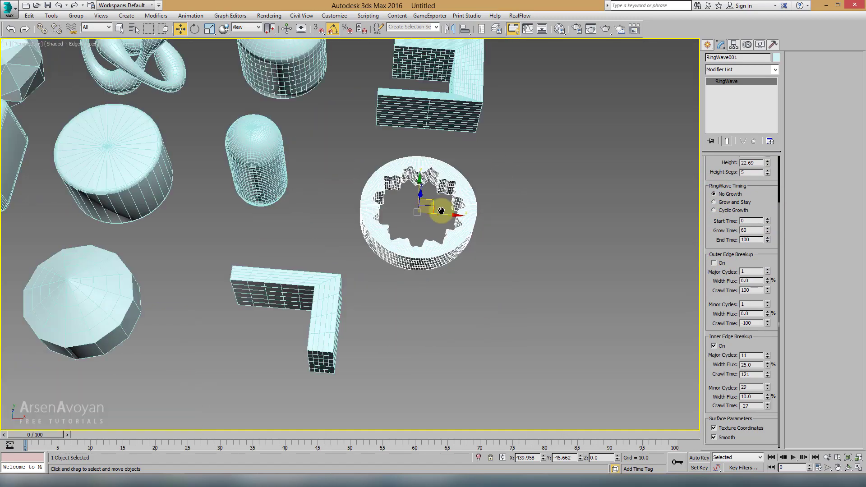
{"action": "scroll", "coordinate": [443, 210], "scroll_direction": "down", "scroll_amount": 3}
{"action": "scroll", "coordinate": [443, 210], "scroll_direction": "down", "scroll_amount": 2}
{"action": "middle_click_drag", "start_coordinate": [442, 205], "coordinate": [536, 192]}
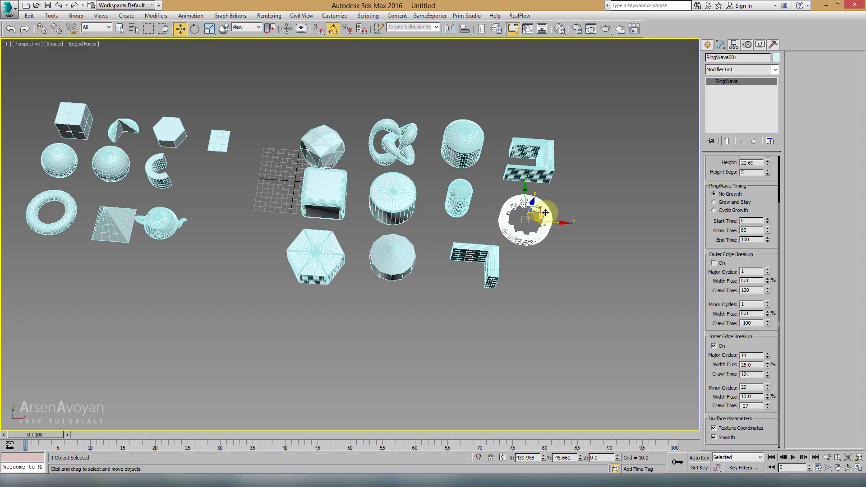
{"action": "middle_click_drag", "start_coordinate": [276, 163], "coordinate": [318, 177]}
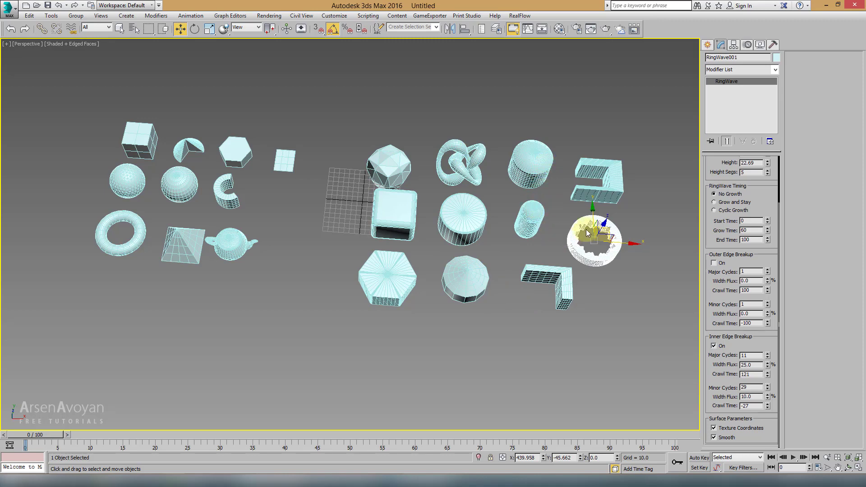
{"action": "scroll", "coordinate": [595, 239], "scroll_direction": "up", "scroll_amount": 5}
{"action": "scroll", "coordinate": [451, 236], "scroll_direction": "down", "scroll_amount": 5}
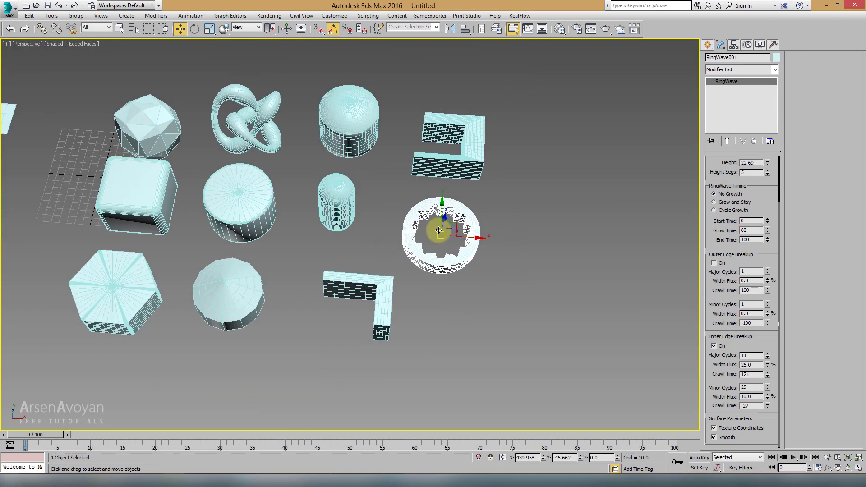
{"action": "scroll", "coordinate": [503, 227], "scroll_direction": "down", "scroll_amount": 2}
{"action": "scroll", "coordinate": [352, 166], "scroll_direction": "down", "scroll_amount": 2}
{"action": "scroll", "coordinate": [370, 188], "scroll_direction": "up", "scroll_amount": 3}
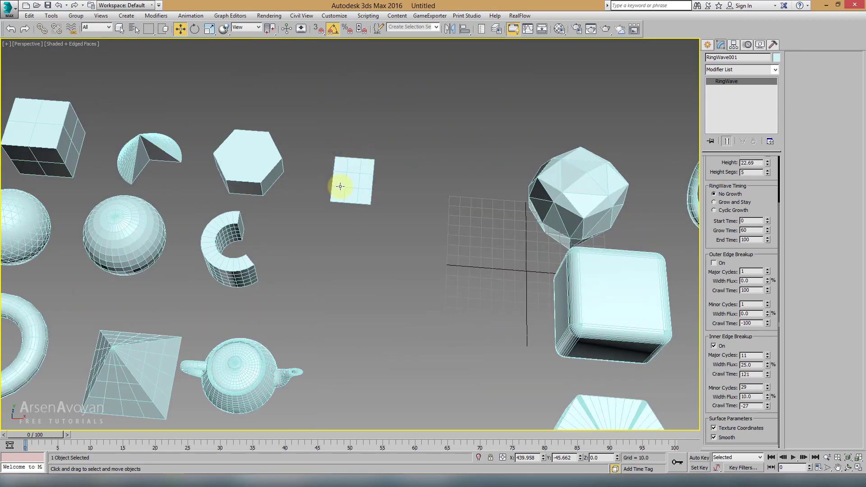
Pan over the left-hand objects and back to the RingWave, then restore four viewports
{"action": "middle_click_drag", "start_coordinate": [341, 186], "coordinate": [406, 185]}
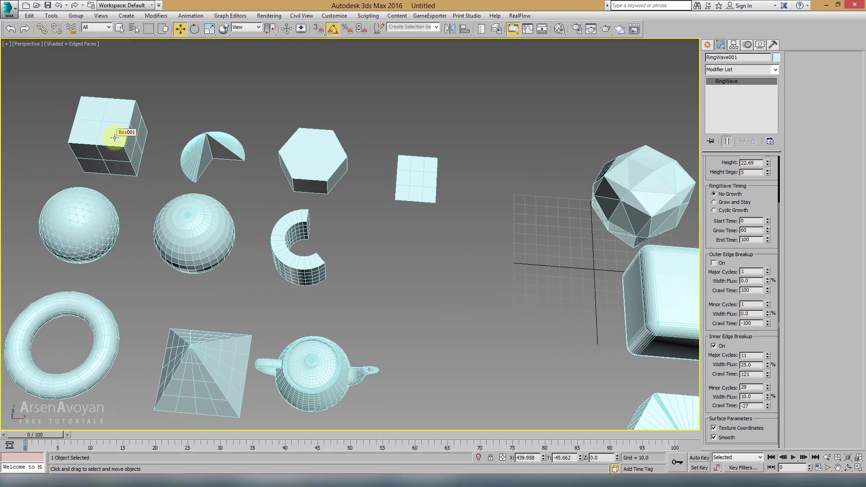
{"action": "scroll", "coordinate": [464, 188], "scroll_direction": "down", "scroll_amount": 3}
{"action": "scroll", "coordinate": [448, 193], "scroll_direction": "up", "scroll_amount": 2}
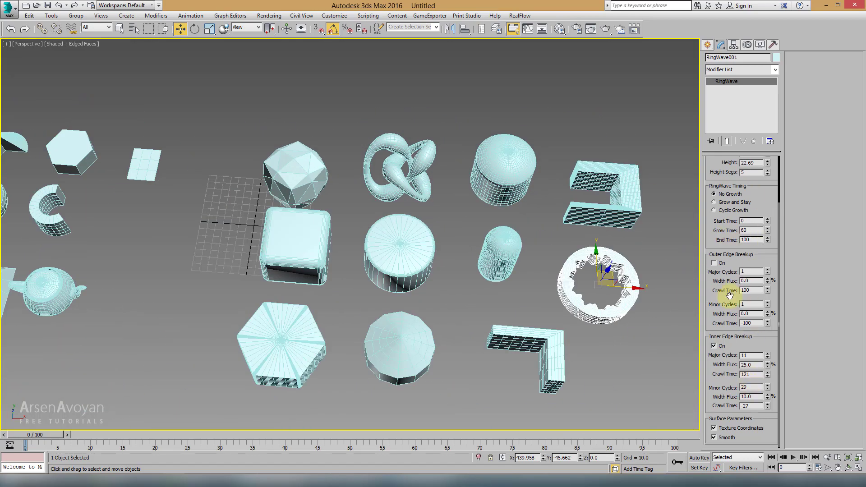
{"action": "middle_click_drag", "start_coordinate": [607, 264], "coordinate": [562, 230]}
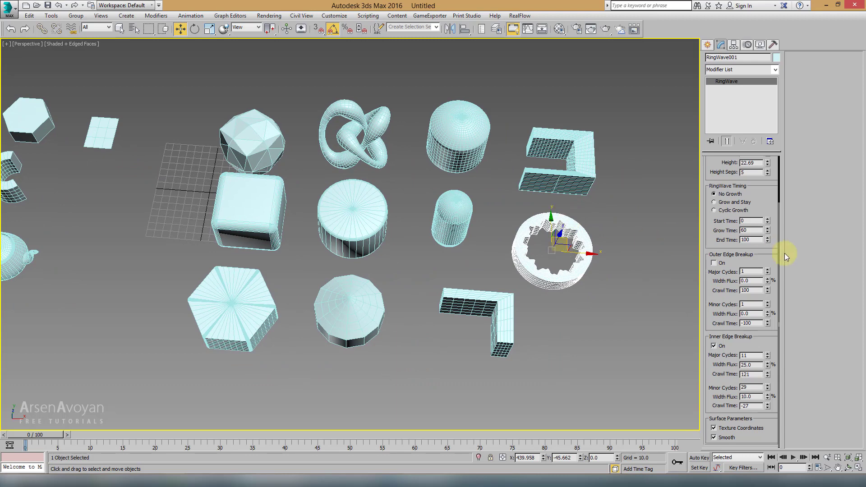
{"action": "key", "text": "alt+w"}
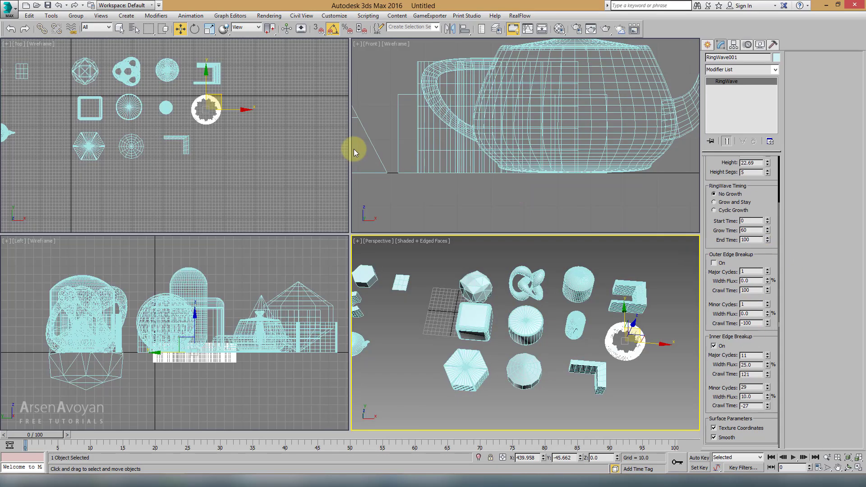
Draw a Hose in the Top view beside the L-shaped piece
{"action": "key", "text": "alt+w"}
{"action": "left_click", "coordinate": [707, 44]}
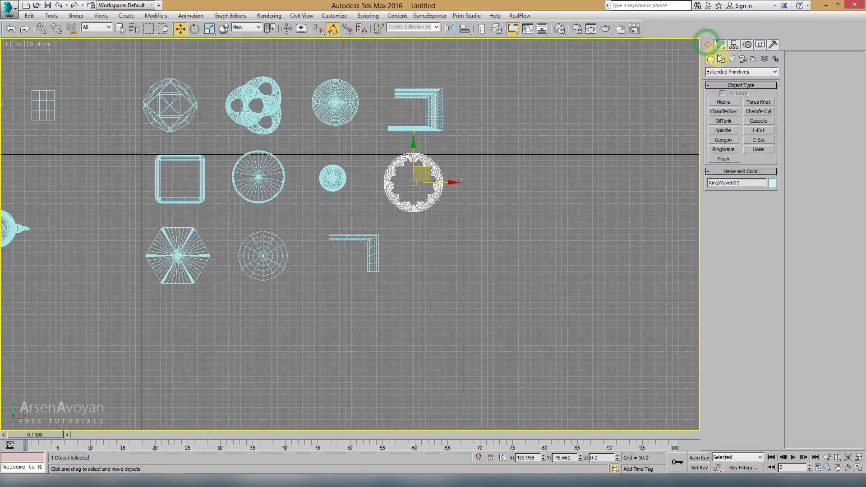
{"action": "left_click", "coordinate": [755, 154]}
{"action": "left_click_drag", "start_coordinate": [425, 254], "coordinate": [440, 276]}
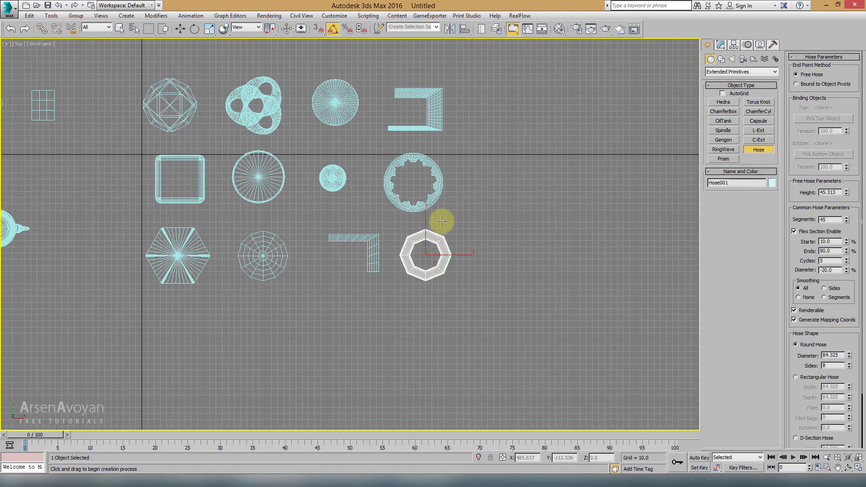
{"action": "right_click", "coordinate": [469, 222]}
{"action": "key", "text": "alt+w"}
{"action": "key", "text": "alt+w"}
{"action": "key", "text": "z"}
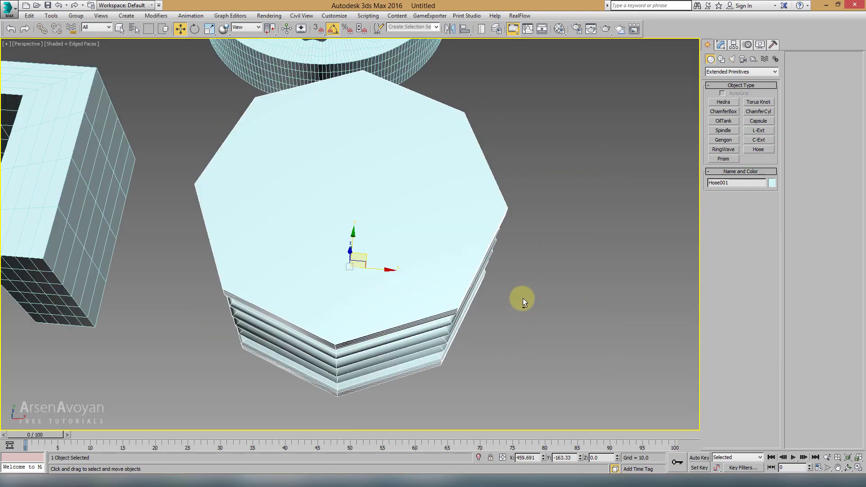
{"action": "middle_click_drag", "start_coordinate": [522, 298], "coordinate": [651, 158], "text": "alt"}
Set the Hose flex start to 17% and stretch its height to 105.313
{"action": "left_click", "coordinate": [720, 44]}
{"action": "scroll", "coordinate": [600, 87], "scroll_direction": "down", "scroll_amount": 5}
{"action": "middle_click_drag", "start_coordinate": [599, 87], "coordinate": [480, 184], "text": "alt"}
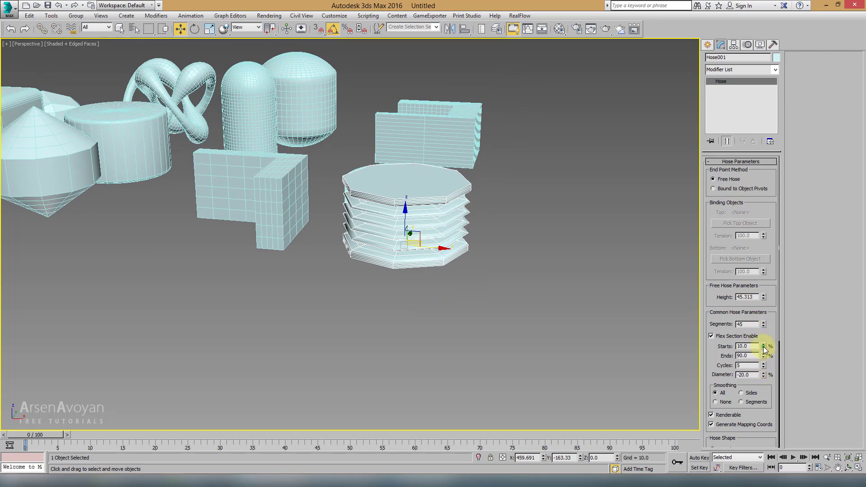
{"action": "left_click_drag", "start_coordinate": [763, 349], "coordinate": [764, 346]}
{"action": "left_click_drag", "start_coordinate": [764, 297], "coordinate": [759, 27]}
{"action": "scroll", "coordinate": [487, 129], "scroll_direction": "up", "scroll_amount": 2}
{"action": "scroll", "coordinate": [487, 129], "scroll_direction": "up", "scroll_amount": 2}
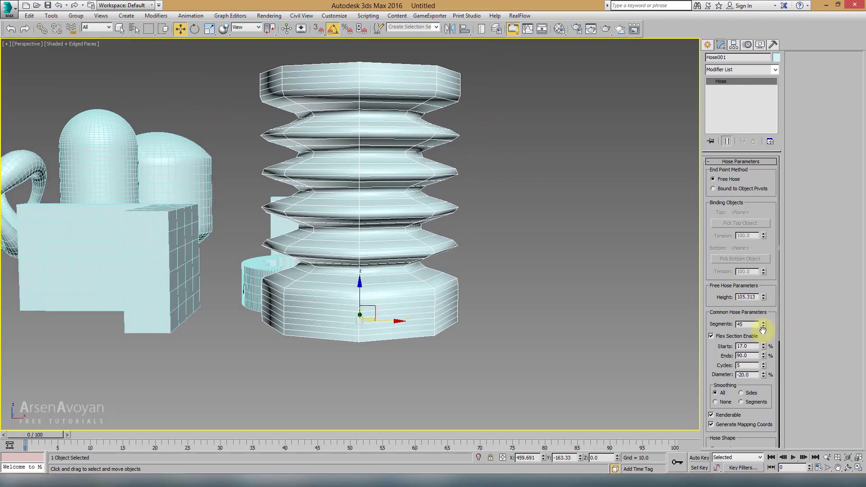
Give the Hose 71 segments, 6 flex cycles and diameter -7
{"action": "left_click_drag", "start_coordinate": [763, 325], "coordinate": [765, 310]}
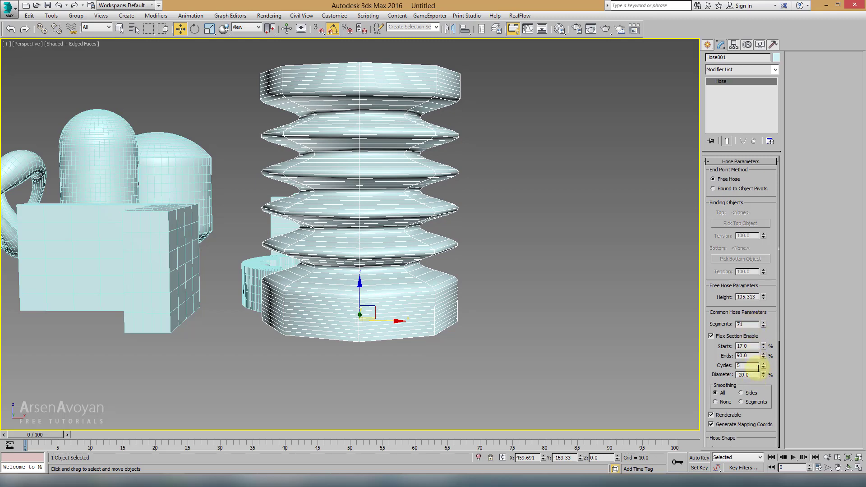
{"action": "left_click_drag", "start_coordinate": [763, 377], "coordinate": [763, 357]}
{"action": "left_click_drag", "start_coordinate": [757, 400], "coordinate": [752, 318]}
{"action": "left_click_drag", "start_coordinate": [767, 373], "coordinate": [768, 372]}
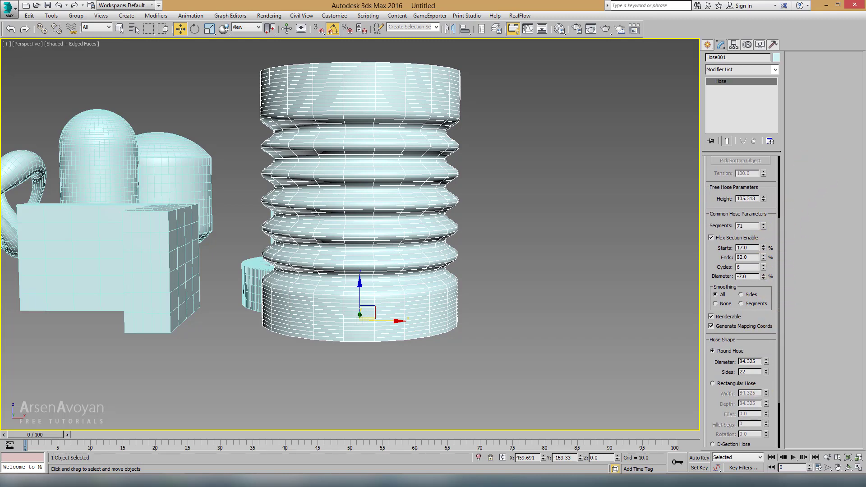
{"action": "scroll", "coordinate": [744, 348], "scroll_direction": "down", "scroll_amount": 1}
{"action": "scroll", "coordinate": [744, 316], "scroll_direction": "up", "scroll_amount": 3}
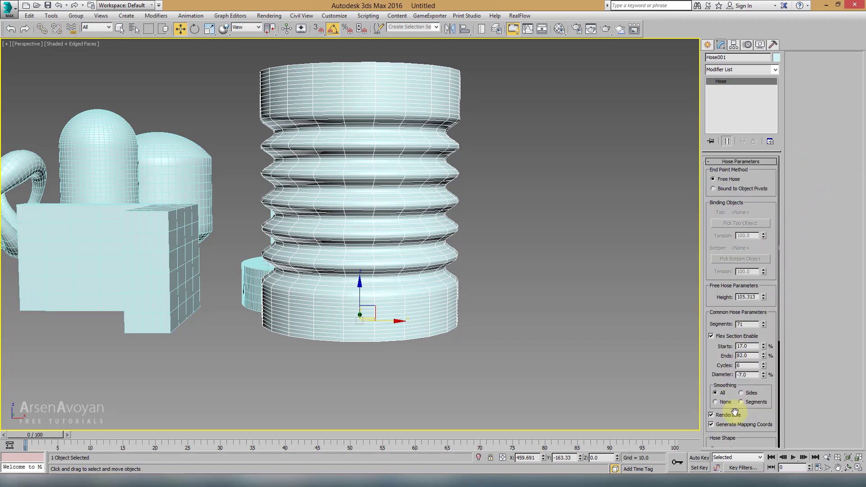
{"action": "left_click_drag", "start_coordinate": [744, 316], "coordinate": [744, 245]}
Reduce the Hose to 20 sides and orbit to inspect it
{"action": "middle_click_drag", "start_coordinate": [572, 268], "coordinate": [566, 285], "text": "alt"}
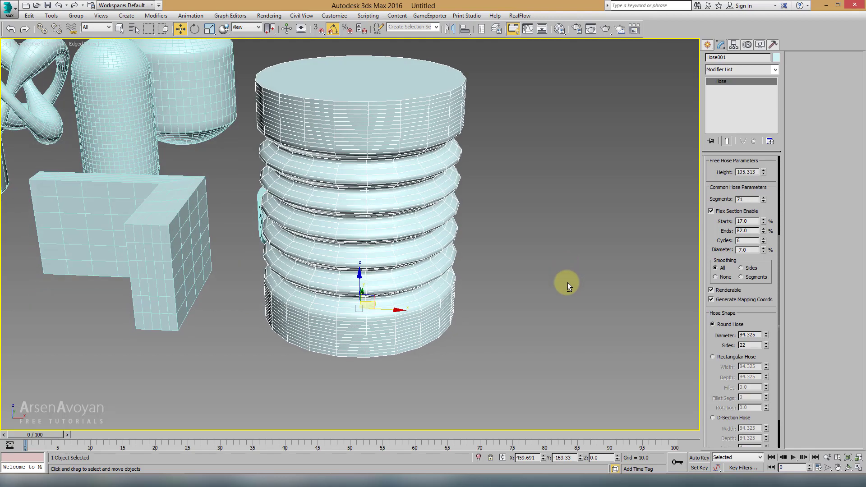
{"action": "left_click", "coordinate": [765, 346]}
{"action": "left_click", "coordinate": [765, 347]}
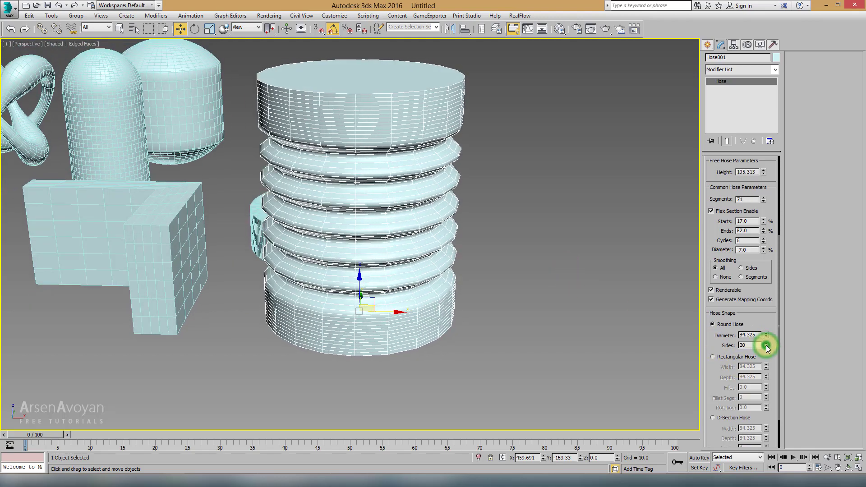
{"action": "left_click_drag", "start_coordinate": [770, 206], "coordinate": [769, 330]}
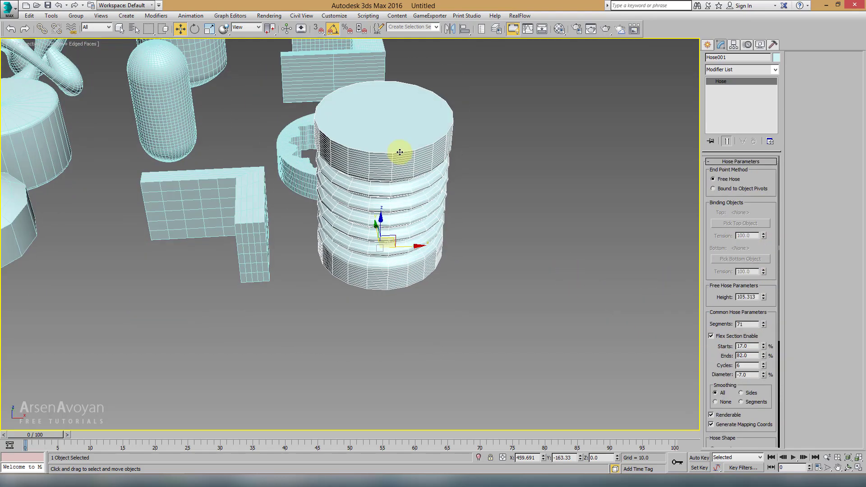
{"action": "middle_click_drag", "start_coordinate": [396, 151], "coordinate": [403, 165], "text": "alt"}
{"action": "scroll", "coordinate": [437, 146], "scroll_direction": "down", "scroll_amount": 3}
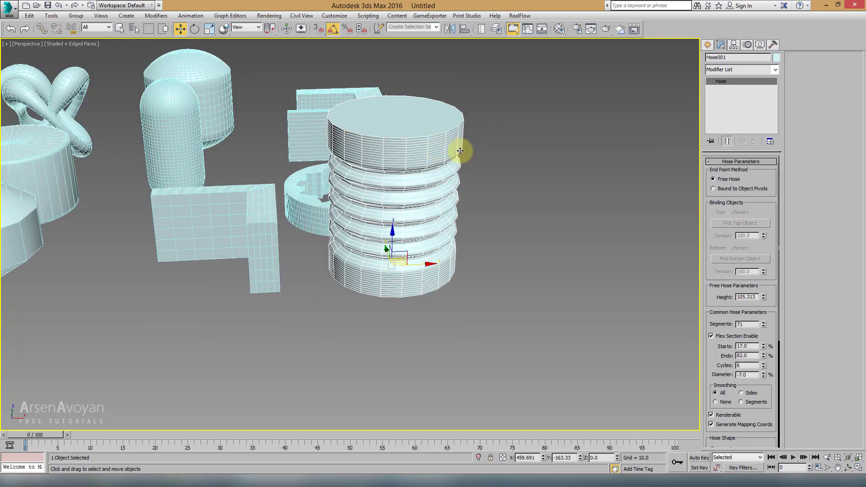
{"action": "middle_click_drag", "start_coordinate": [460, 150], "coordinate": [613, 132], "text": "alt"}
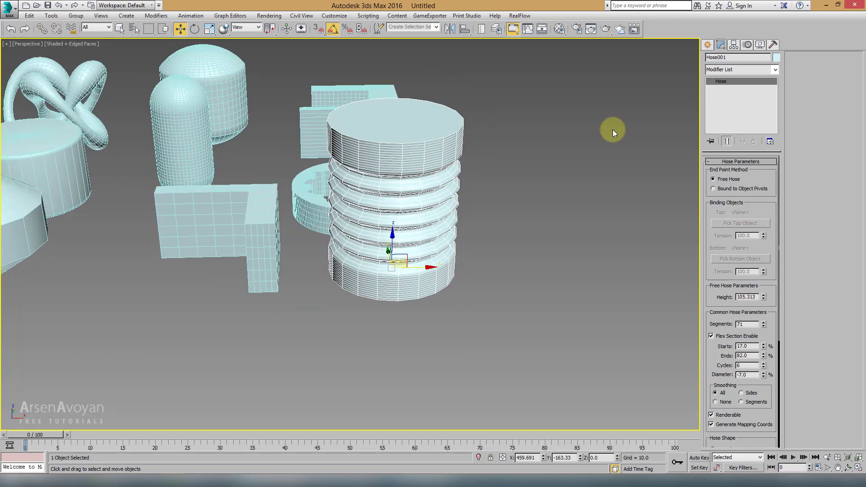
Draw a standard Box over the Hose footprint in the Top view
{"action": "key", "text": "alt+w"}
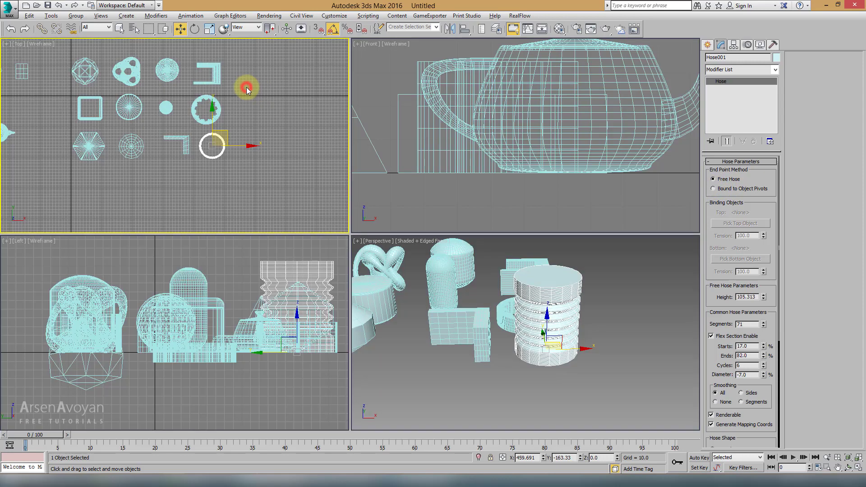
{"action": "key", "text": "alt+w"}
{"action": "left_click", "coordinate": [707, 44]}
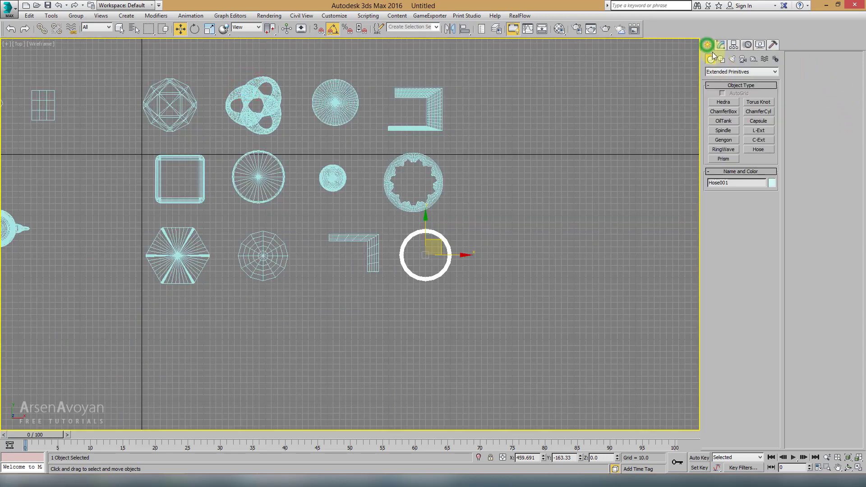
{"action": "left_click", "coordinate": [740, 72]}
{"action": "left_click", "coordinate": [717, 79]}
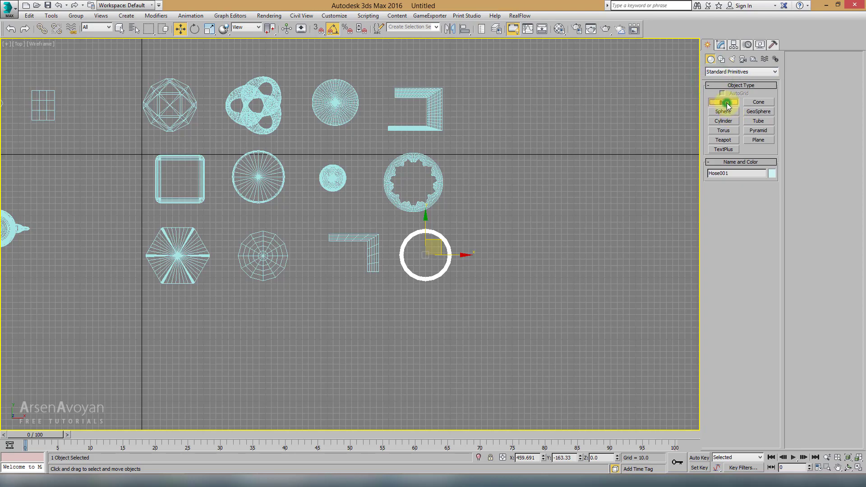
{"action": "left_click", "coordinate": [723, 102]}
{"action": "scroll", "coordinate": [495, 162], "scroll_direction": "up", "scroll_amount": 3}
{"action": "scroll", "coordinate": [381, 257], "scroll_direction": "up", "scroll_amount": 2}
{"action": "left_click_drag", "start_coordinate": [364, 201], "coordinate": [453, 288]}
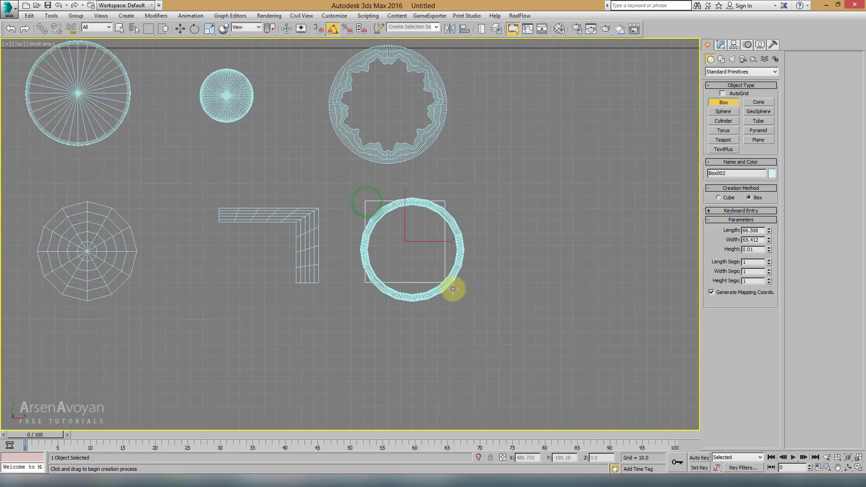
{"action": "right_click", "coordinate": [460, 242]}
Frame the box and Hose together in the Front and Perspective views
{"action": "key", "text": "f"}
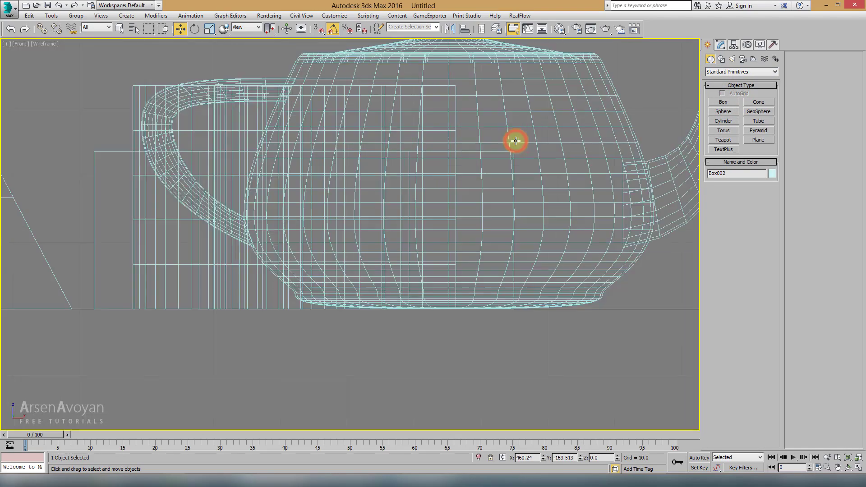
{"action": "scroll", "coordinate": [515, 141], "scroll_direction": "down", "scroll_amount": 5}
{"action": "scroll", "coordinate": [599, 203], "scroll_direction": "up", "scroll_amount": 2}
{"action": "scroll", "coordinate": [400, 206], "scroll_direction": "down", "scroll_amount": 3}
{"action": "scroll", "coordinate": [441, 210], "scroll_direction": "up", "scroll_amount": 2}
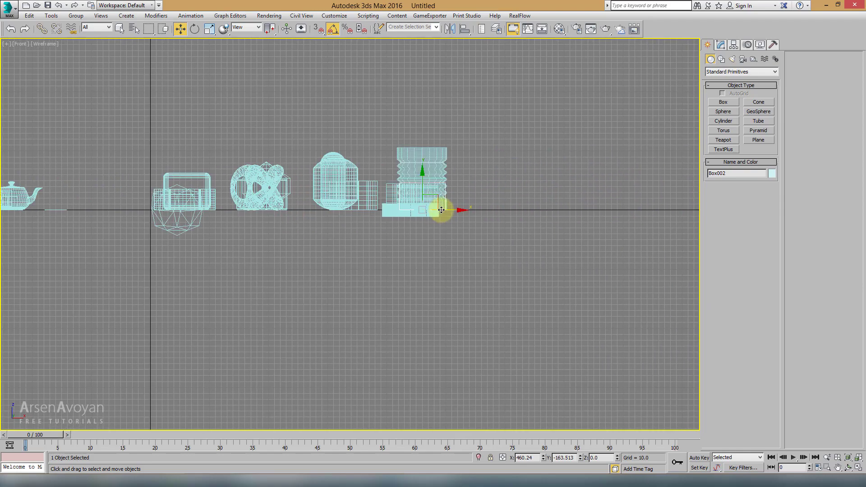
{"action": "key", "text": "p"}
{"action": "scroll", "coordinate": [469, 239], "scroll_direction": "up", "scroll_amount": 1}
{"action": "left_click", "coordinate": [435, 187], "text": "ctrl"}
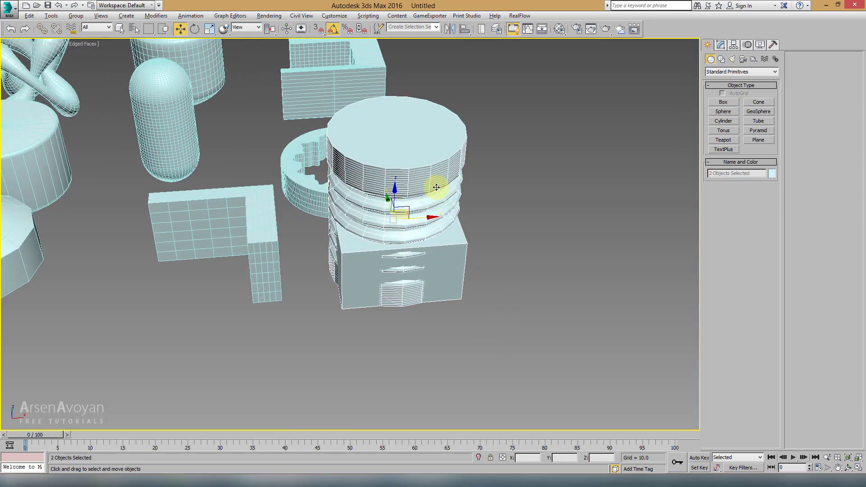
{"action": "key", "text": "z"}
Shift-drag a copy of the box above the Hose in Front view
{"action": "key", "text": "f"}
{"action": "scroll", "coordinate": [517, 157], "scroll_direction": "up", "scroll_amount": 3}
{"action": "scroll", "coordinate": [437, 186], "scroll_direction": "up", "scroll_amount": 3}
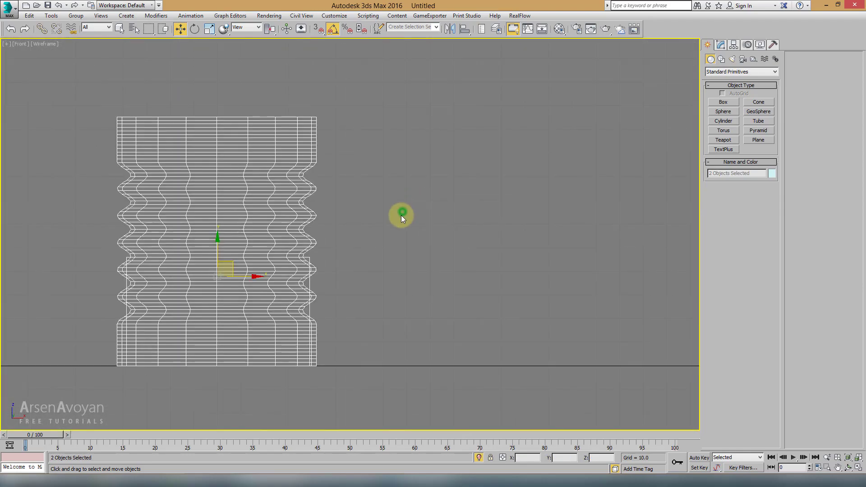
{"action": "left_click", "coordinate": [401, 215]}
{"action": "left_click", "coordinate": [309, 287]}
{"action": "scroll", "coordinate": [308, 287], "scroll_direction": "down", "scroll_amount": 2}
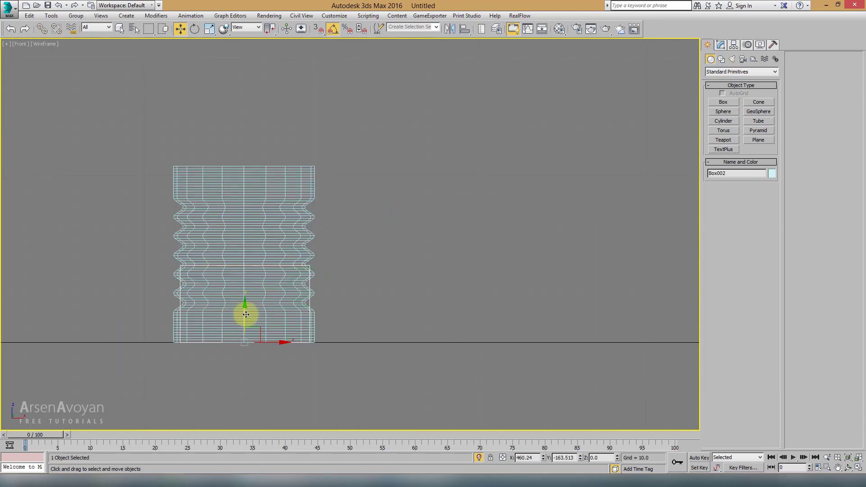
{"action": "mouse_move", "coordinate": [246, 314]}
{"action": "left_mouse_down"}
{"action": "mouse_move", "coordinate": [243, 136]}
{"action": "mouse_move", "coordinate": [285, 431]}
{"action": "left_mouse_up"}
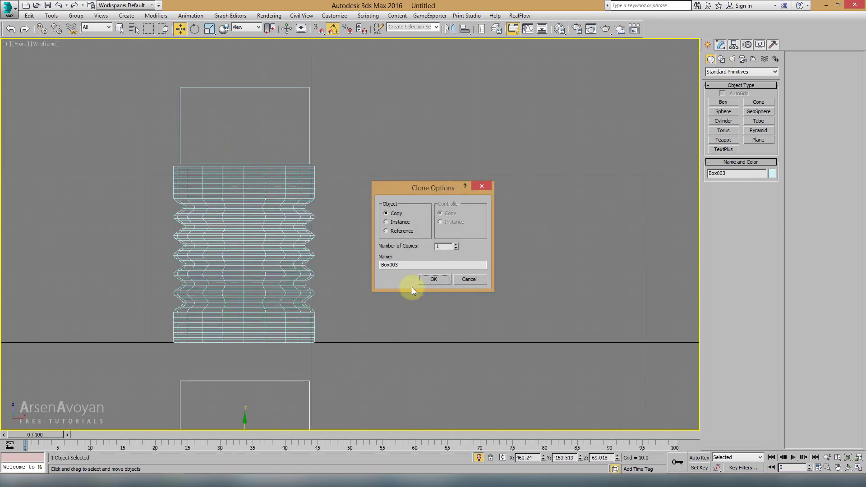
{"action": "left_click", "coordinate": [433, 279]}
{"action": "middle_click_drag", "start_coordinate": [198, 212], "coordinate": [238, 126]}
Move the lower box up under the Hose, undoing a trial tilt
{"action": "left_click", "coordinate": [194, 29]}
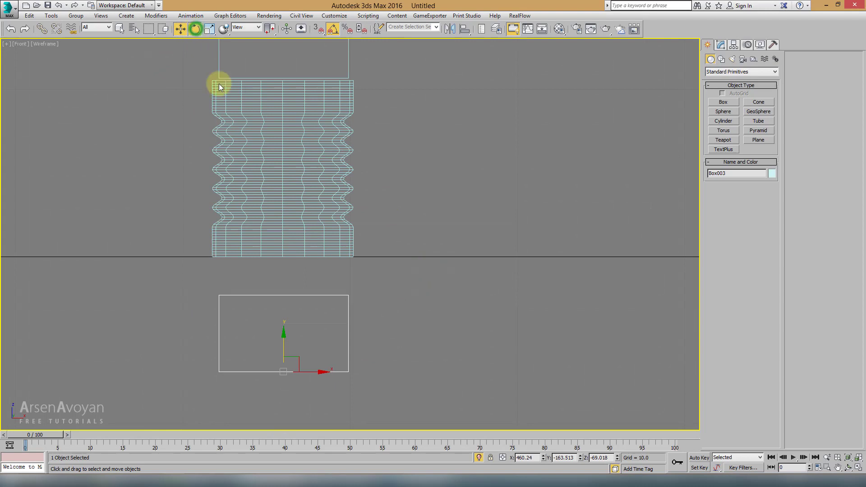
{"action": "left_click_drag", "start_coordinate": [308, 353], "coordinate": [339, 435]}
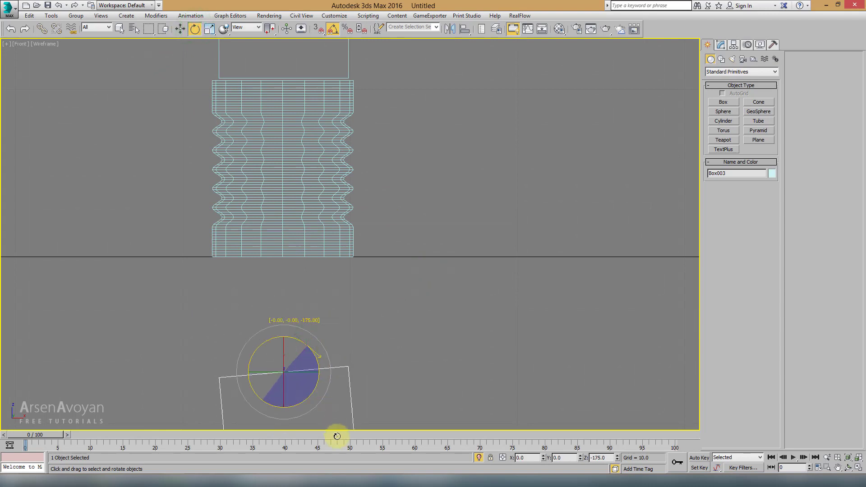
{"action": "key", "text": "ctrl+z"}
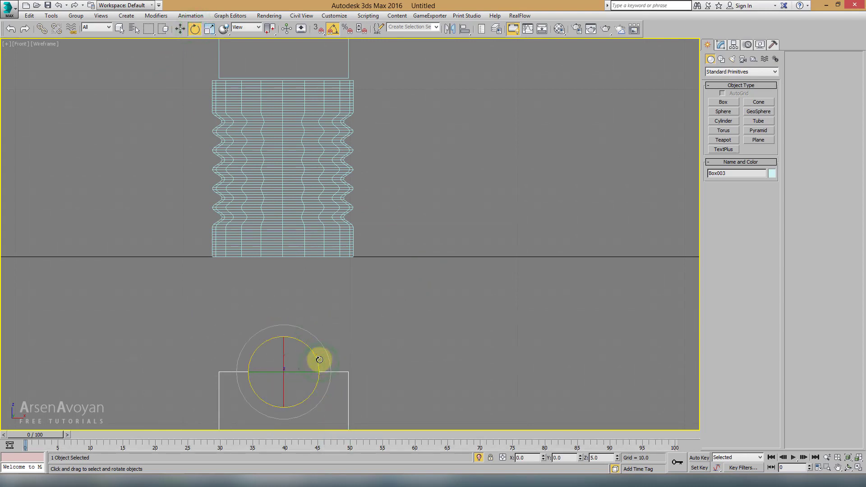
{"action": "right_click", "coordinate": [319, 373]}
{"action": "left_click", "coordinate": [331, 383]}
{"action": "left_click_drag", "start_coordinate": [282, 341], "coordinate": [294, 197]}
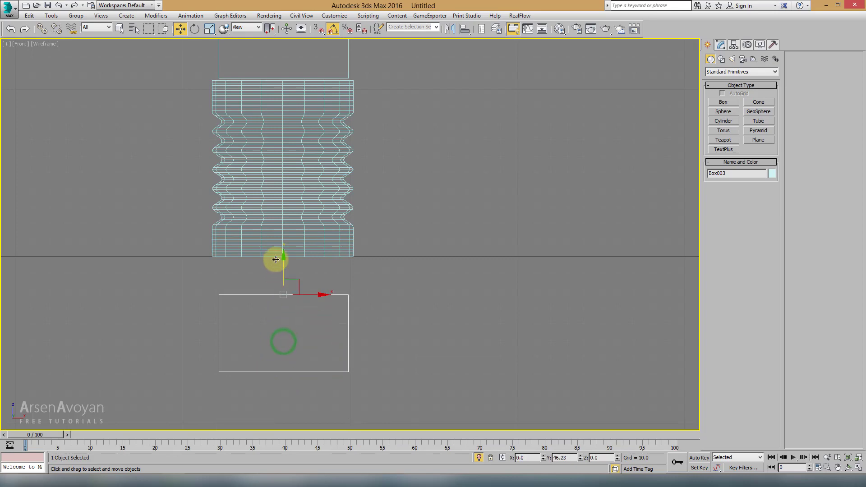
Bind the Hose to object pivots with Box002 on top and Box003 at bottom
{"action": "key", "text": "p"}
{"action": "scroll", "coordinate": [550, 337], "scroll_direction": "down", "scroll_amount": 5}
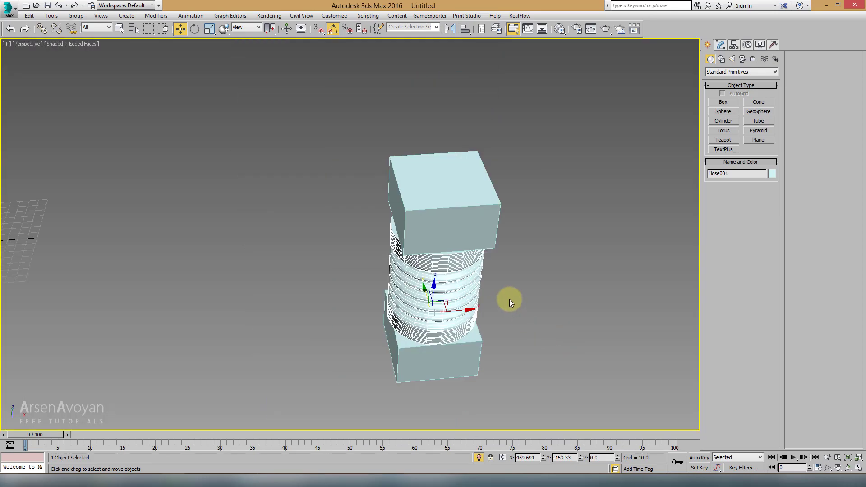
{"action": "scroll", "coordinate": [458, 257], "scroll_direction": "up", "scroll_amount": 1}
{"action": "left_click", "coordinate": [722, 47]}
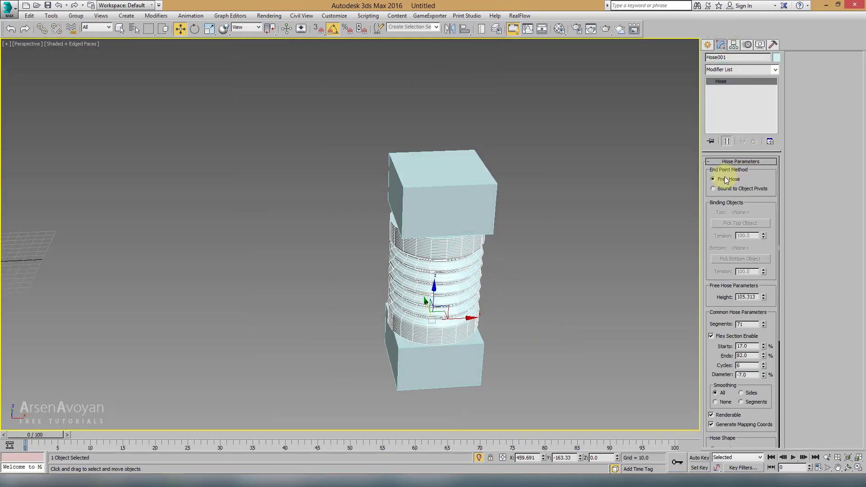
{"action": "left_click", "coordinate": [719, 189]}
{"action": "left_click", "coordinate": [740, 225]}
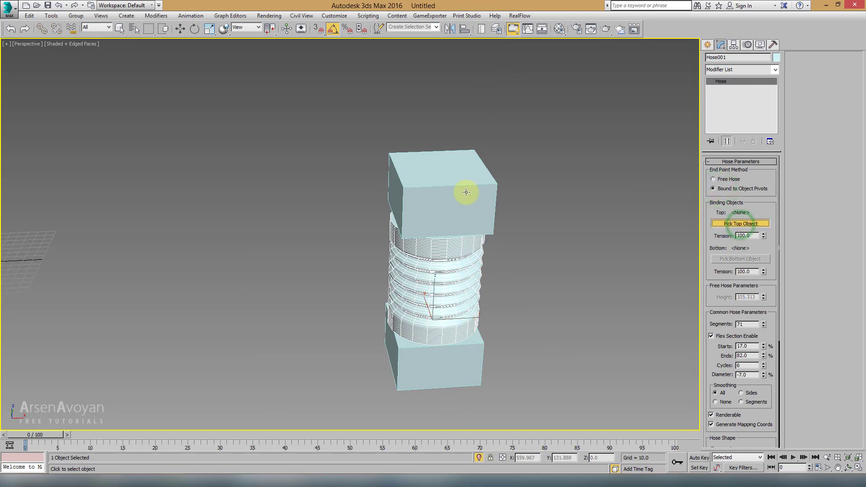
{"action": "left_click", "coordinate": [465, 190]}
{"action": "left_click", "coordinate": [731, 260]}
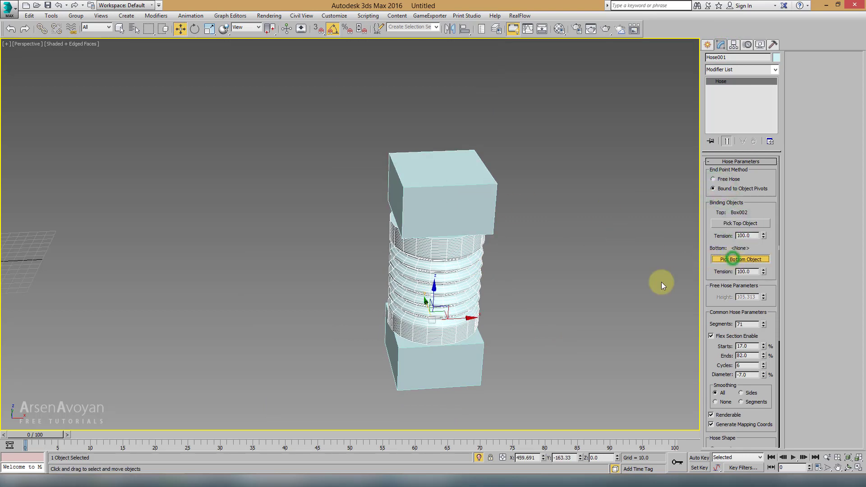
{"action": "left_click", "coordinate": [473, 363]}
Raise Box002 in the Front view so the Hose stretches, then select Box003
{"action": "key", "text": "z"}
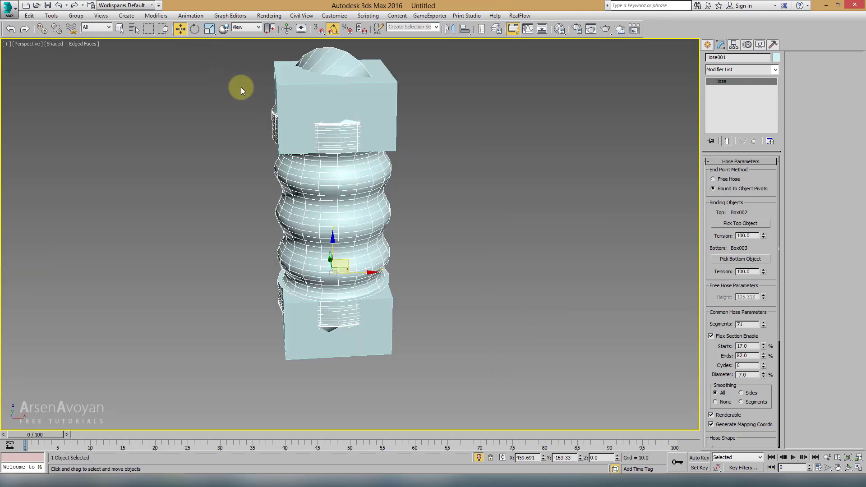
{"action": "left_click", "coordinate": [194, 29]}
{"action": "key", "text": "alt+w"}
{"action": "right_click", "coordinate": [453, 124]}
{"action": "key", "text": "alt+w"}
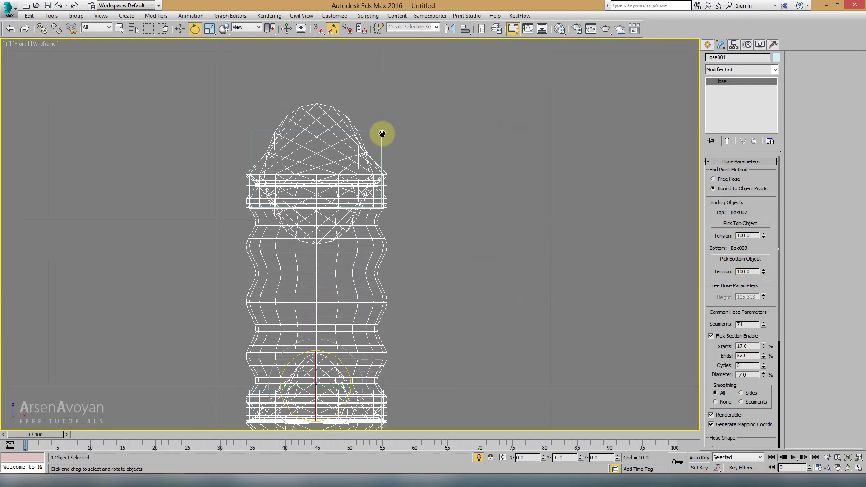
{"action": "left_click", "coordinate": [376, 139]}
{"action": "left_click_drag", "start_coordinate": [346, 190], "coordinate": [359, 281]}
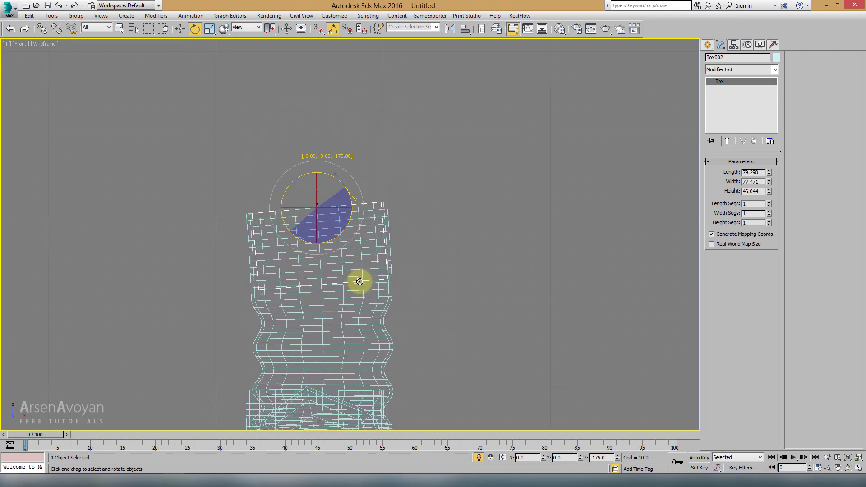
{"action": "right_click", "coordinate": [359, 283]}
{"action": "left_click", "coordinate": [367, 293]}
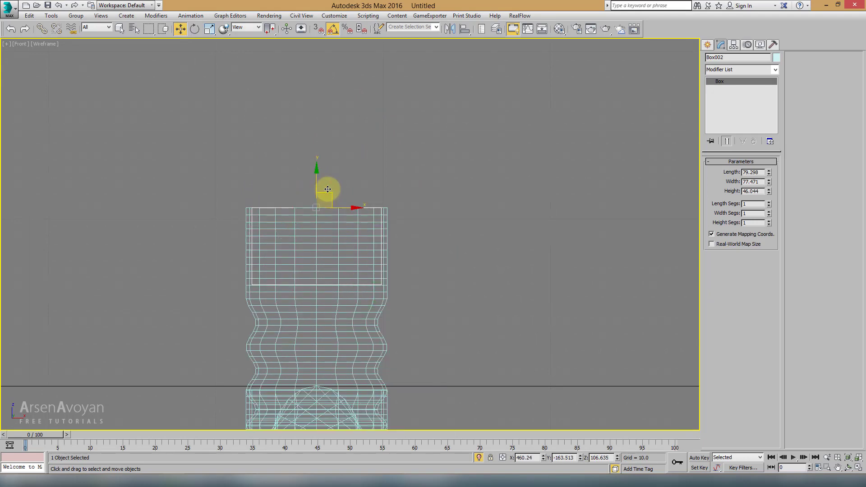
{"action": "left_click_drag", "start_coordinate": [318, 182], "coordinate": [329, 51]}
{"action": "middle_click_drag", "start_coordinate": [373, 230], "coordinate": [366, 310]}
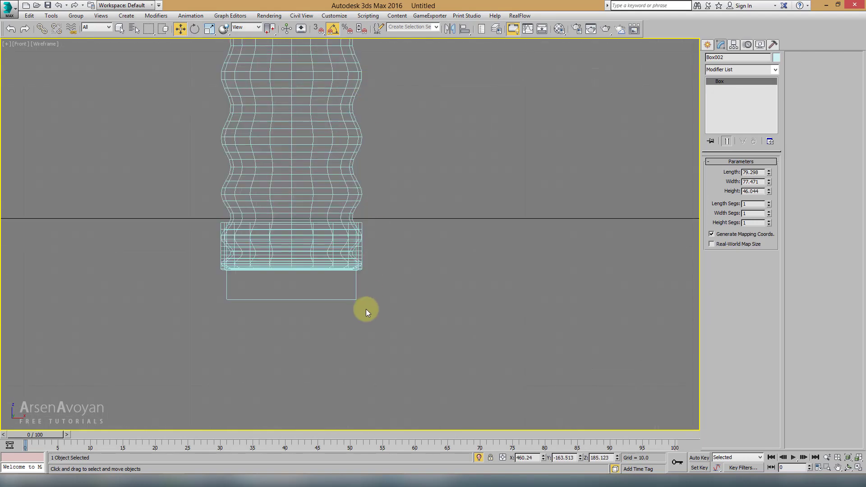
{"action": "left_click_drag", "start_coordinate": [364, 283], "coordinate": [324, 309]}
Move Box003 upward in the Perspective view to start bending the hose
{"action": "left_click", "coordinate": [196, 29]}
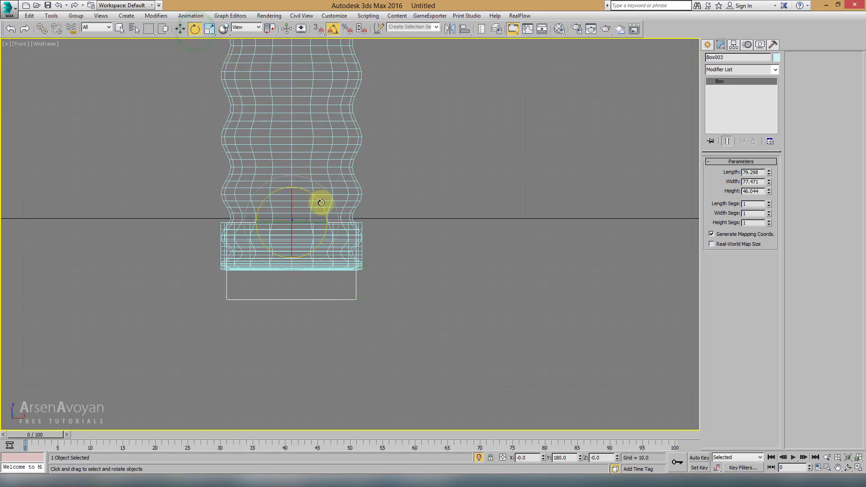
{"action": "left_click_drag", "start_coordinate": [318, 200], "coordinate": [346, 281]}
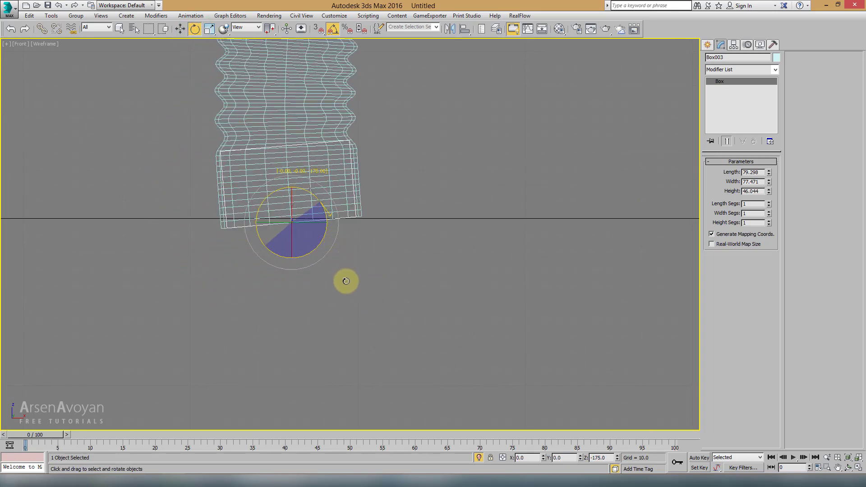
{"action": "right_click", "coordinate": [350, 288]}
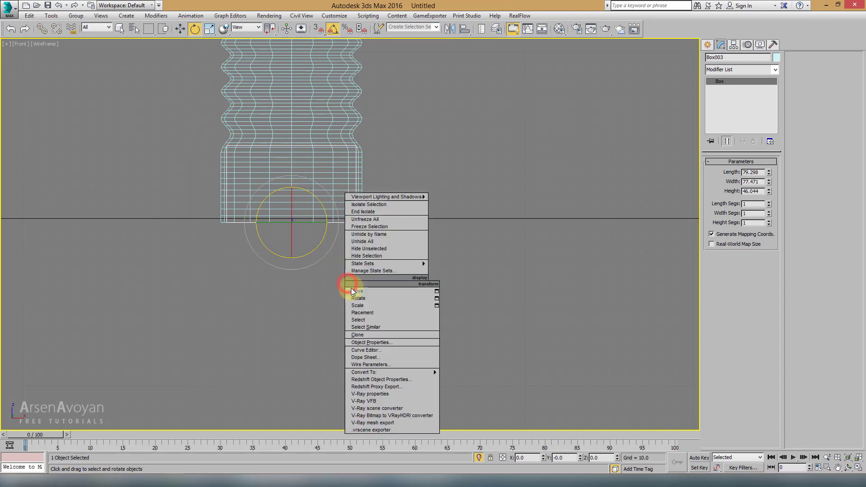
{"action": "left_click", "coordinate": [353, 290]}
{"action": "key", "text": "p"}
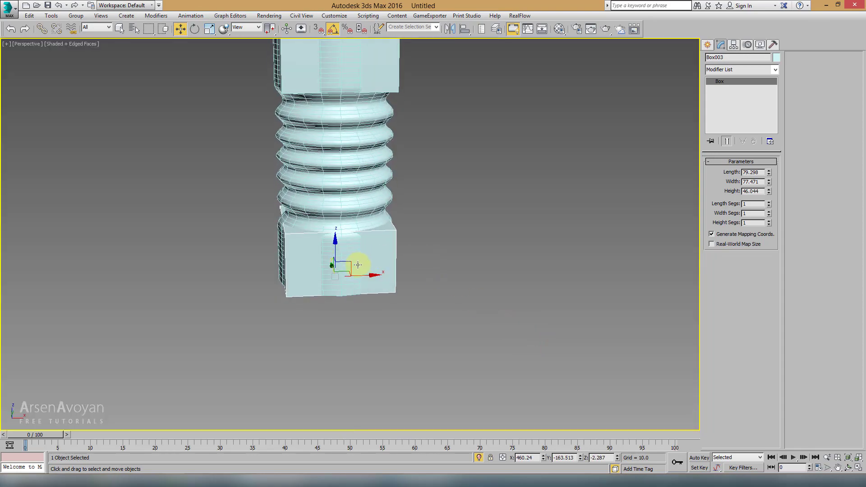
{"action": "mouse_move", "coordinate": [350, 266]}
{"action": "left_mouse_down"}
{"action": "mouse_move", "coordinate": [526, 353]}
{"action": "mouse_move", "coordinate": [183, 304]}
{"action": "mouse_move", "coordinate": [373, 347]}
{"action": "mouse_move", "coordinate": [490, 335]}
{"action": "mouse_move", "coordinate": [368, 203]}
{"action": "left_mouse_up"}
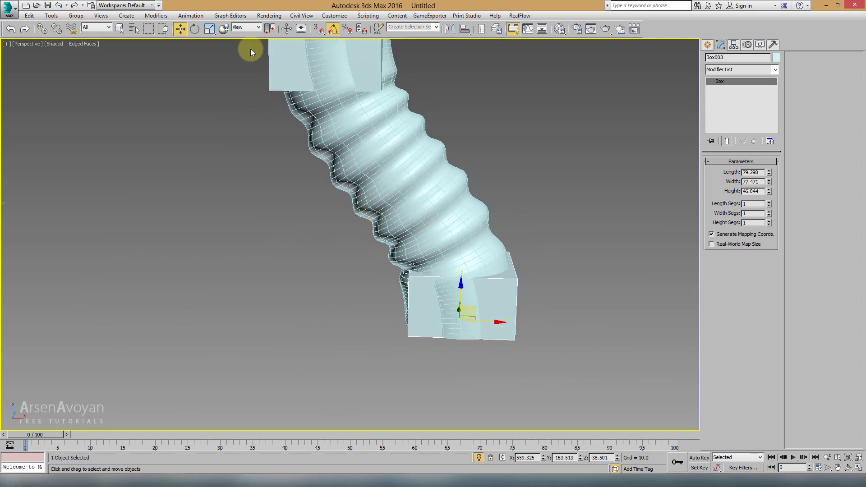
Tilt Box003 and shift it right and up so the hose curves
{"action": "left_click", "coordinate": [195, 30]}
{"action": "left_click_drag", "start_coordinate": [483, 294], "coordinate": [472, 265]}
{"action": "right_click", "coordinate": [471, 264]}
{"action": "left_click", "coordinate": [483, 273]}
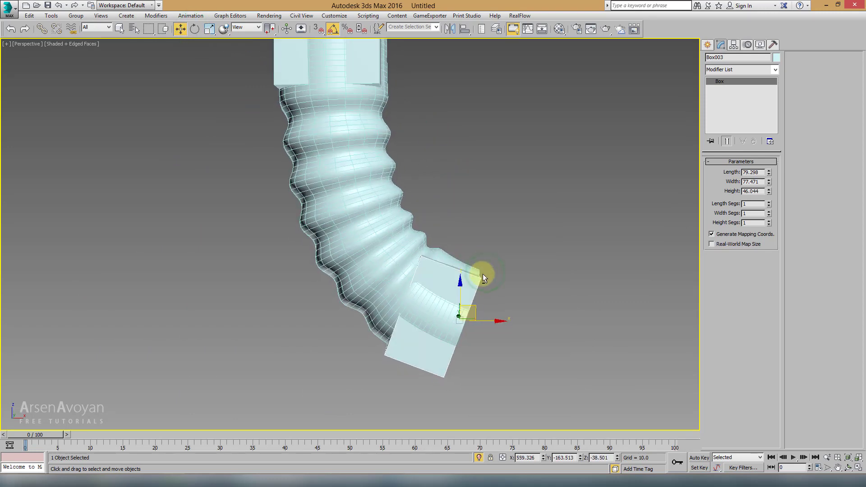
{"action": "left_click_drag", "start_coordinate": [472, 316], "coordinate": [518, 296]}
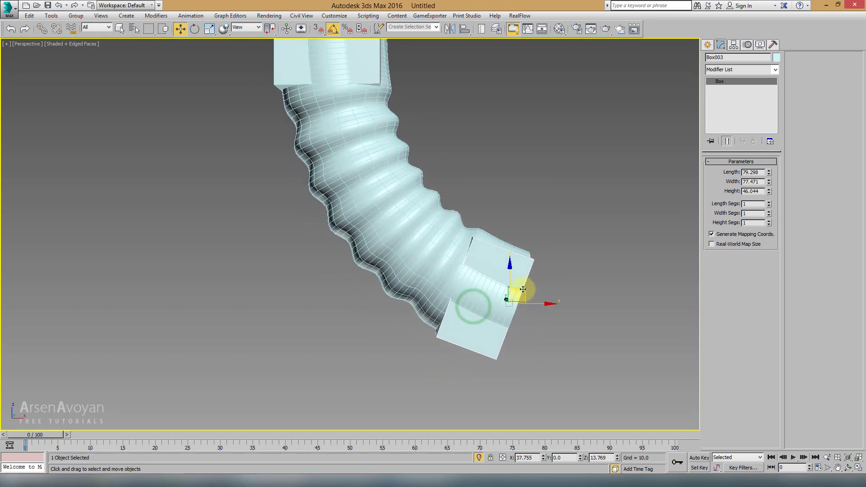
Raise Hose001's flex section Starts value to 27%
{"action": "left_click", "coordinate": [410, 197]}
{"action": "left_click", "coordinate": [764, 347]}
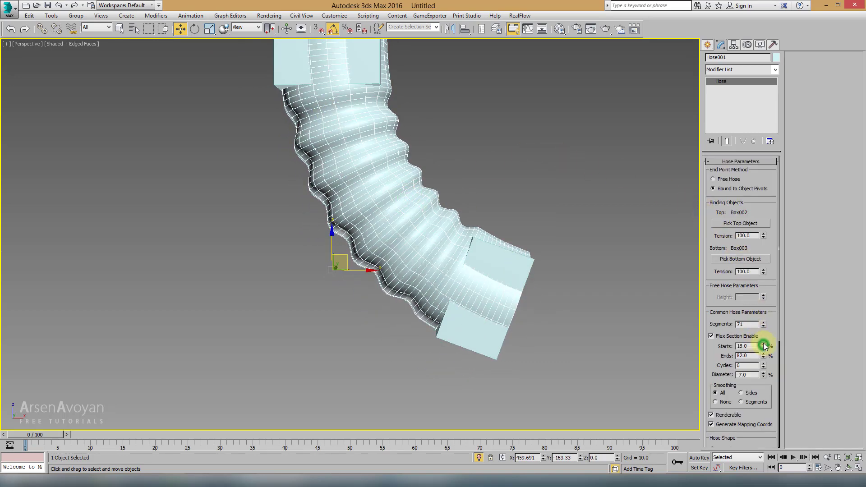
{"action": "left_click_drag", "start_coordinate": [764, 346], "coordinate": [765, 342]}
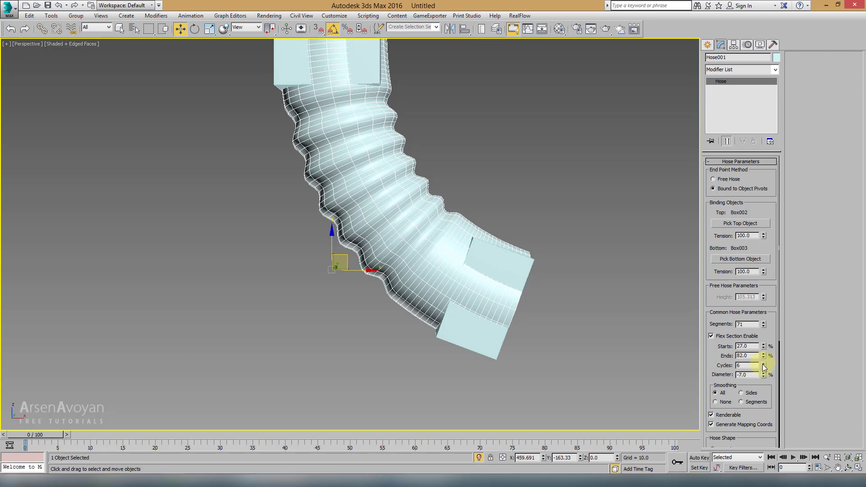
{"action": "left_click", "coordinate": [707, 45]}
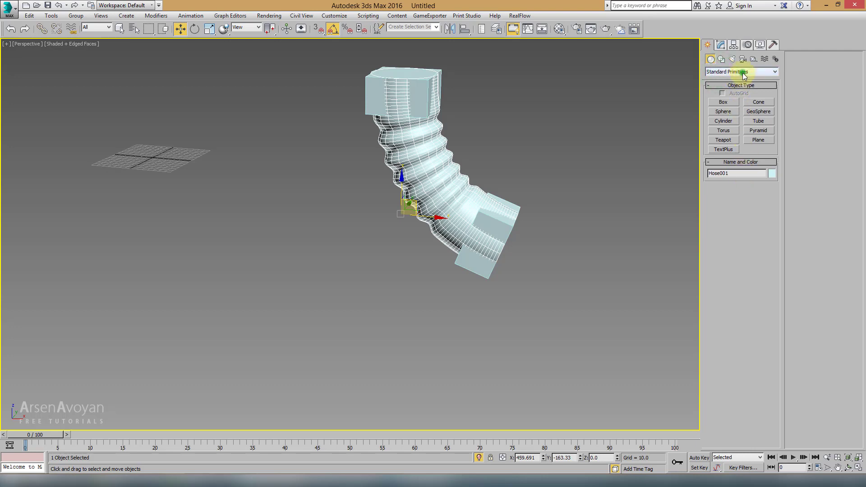
Switch the category to Dynamics Objects, then Extended Primitives, and show Box002's parameters (79.298 × 77.471 × 46.044)
{"action": "left_click", "coordinate": [743, 74]}
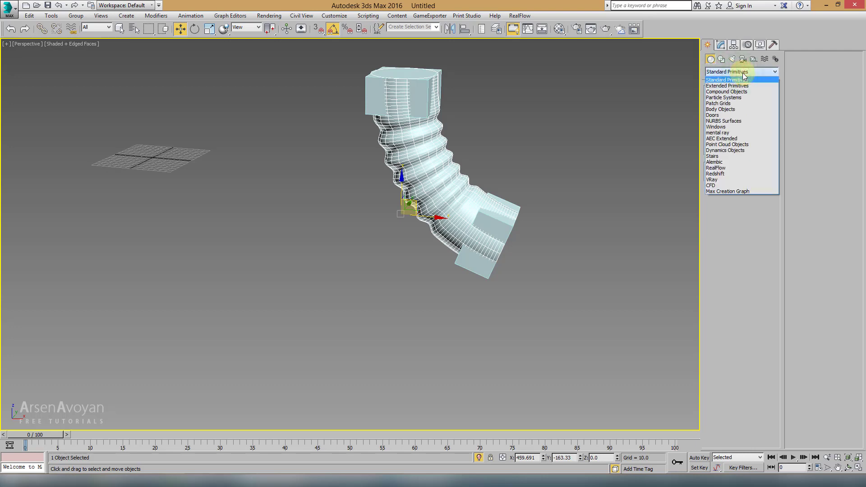
{"action": "left_click", "coordinate": [738, 154]}
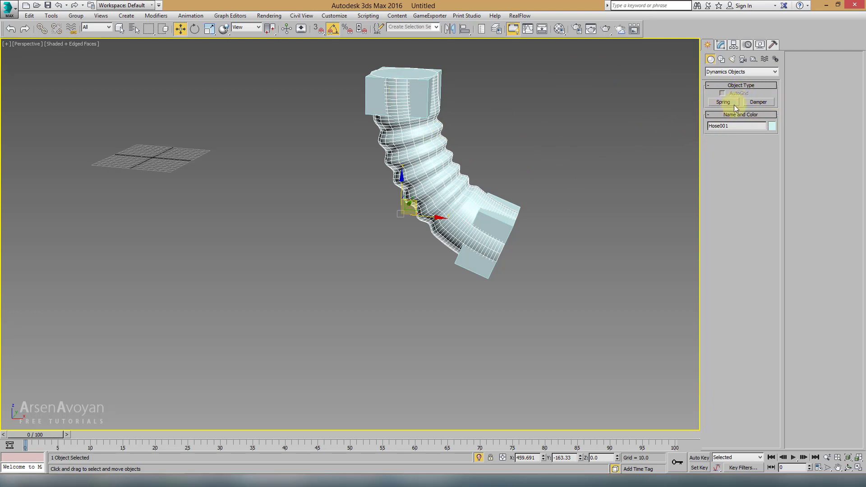
{"action": "left_click", "coordinate": [723, 73]}
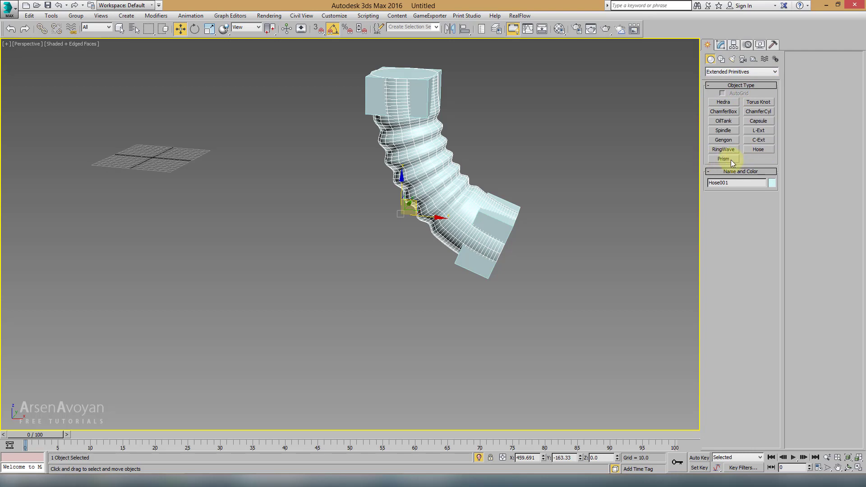
{"action": "left_click", "coordinate": [720, 44]}
Delete the two boxes around the hose and restore all objects in the four-viewport layout
{"action": "left_click", "coordinate": [426, 95]}
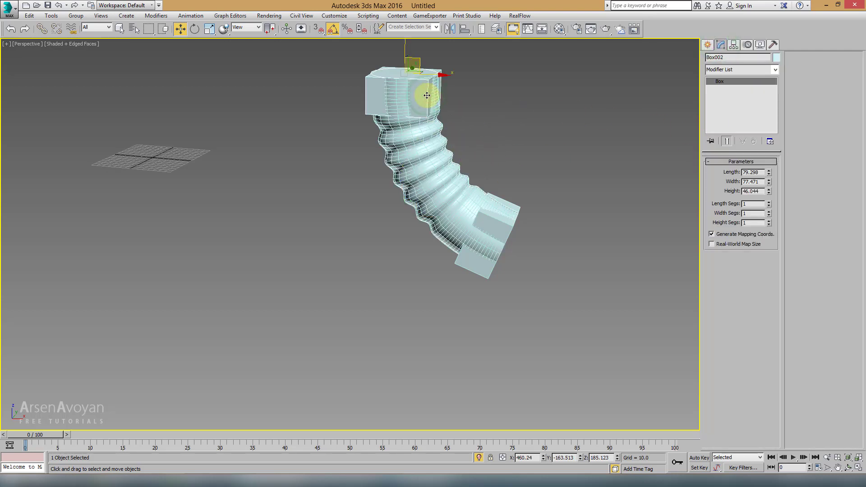
{"action": "key", "text": "Delete"}
{"action": "left_click", "coordinate": [477, 264]}
{"action": "key", "text": "Delete"}
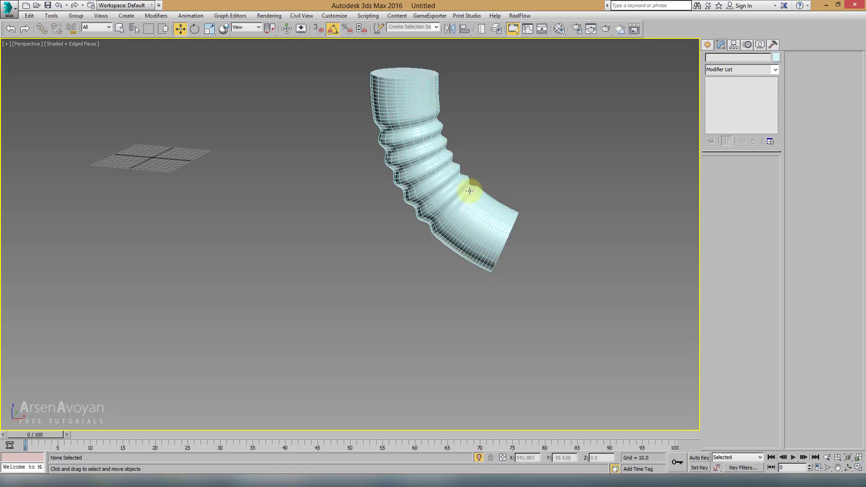
{"action": "left_click", "coordinate": [444, 189]}
{"action": "middle_click_drag", "start_coordinate": [479, 178], "coordinate": [471, 183], "text": "alt"}
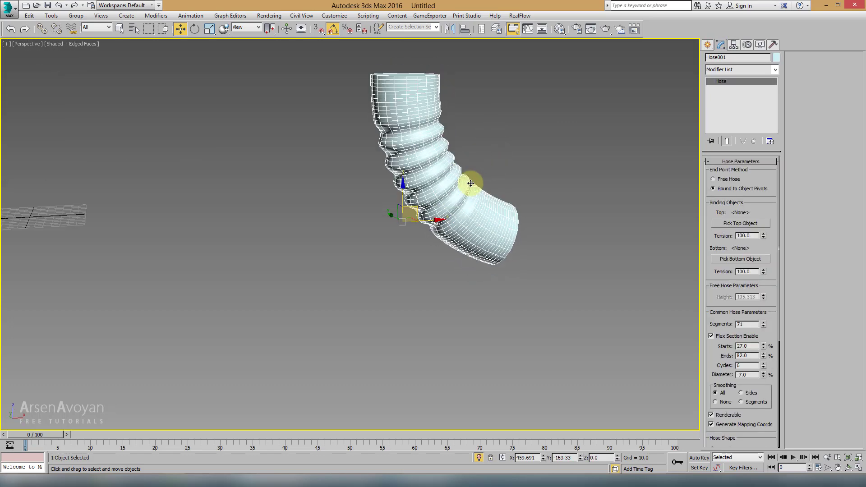
{"action": "left_click", "coordinate": [478, 457]}
{"action": "key", "text": "alt+w"}
{"action": "right_click", "coordinate": [302, 198]}
{"action": "scroll", "coordinate": [301, 197], "scroll_direction": "down", "scroll_amount": 3}
Draw a triangular Prism in the Top viewport at the end of the top row
{"action": "left_click", "coordinate": [707, 45]}
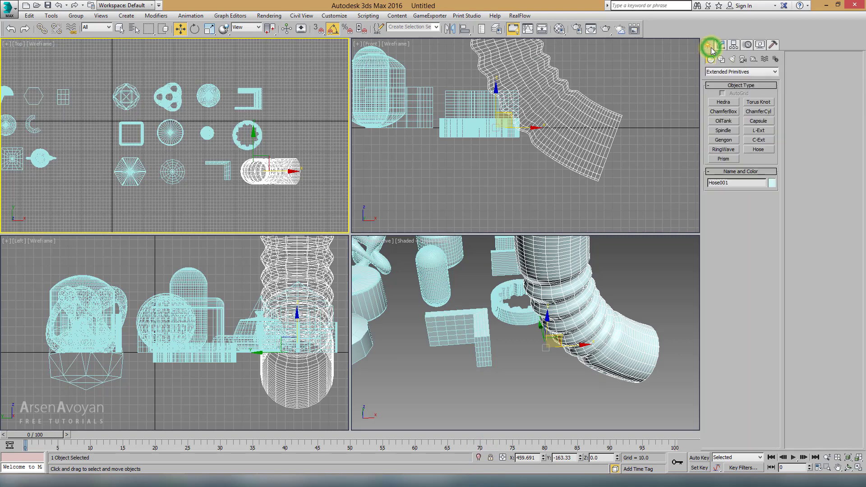
{"action": "left_click", "coordinate": [724, 158]}
{"action": "middle_click_drag", "start_coordinate": [270, 175], "coordinate": [259, 189]}
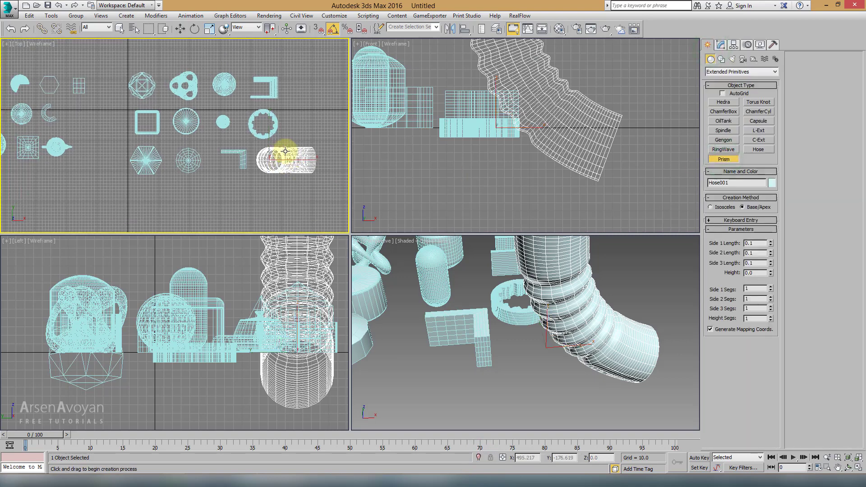
{"action": "left_click_drag", "start_coordinate": [282, 109], "coordinate": [309, 109]}
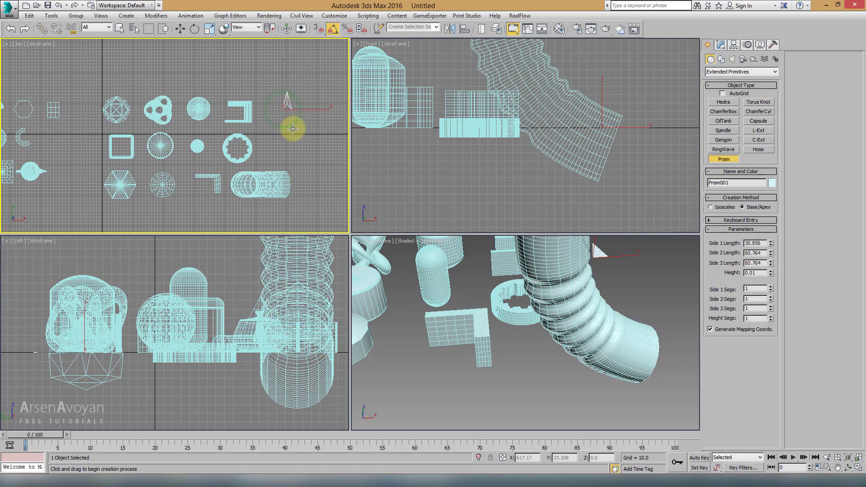
{"action": "left_click", "coordinate": [298, 70]}
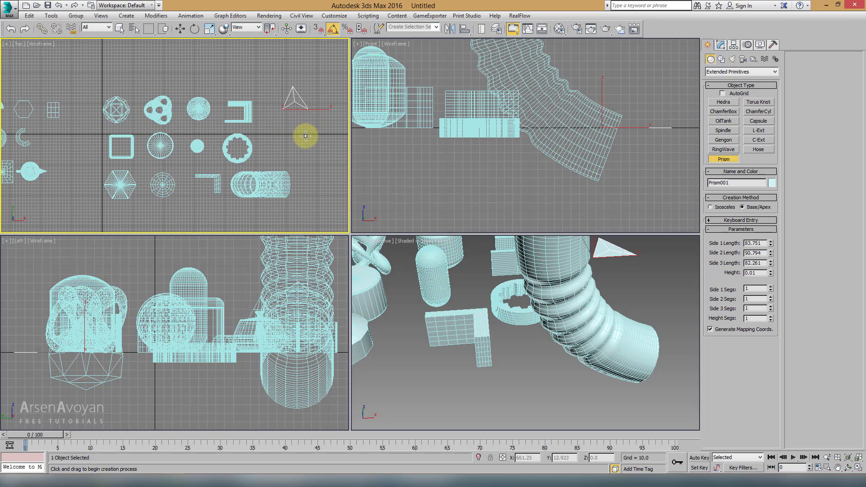
{"action": "left_click", "coordinate": [307, 131]}
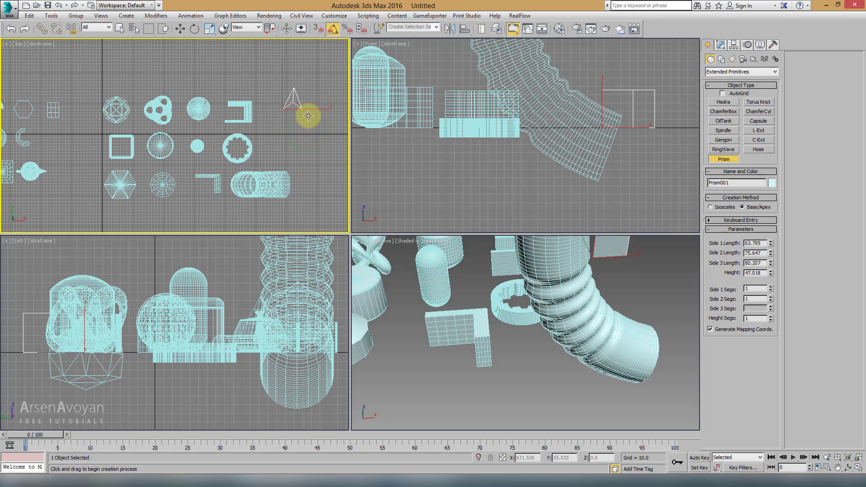
{"action": "left_click", "coordinate": [310, 112]}
{"action": "right_click", "coordinate": [483, 289]}
Size Prism001 to sides 75.916, 88.507, 93.842 and height 75.64, with 2 segments each
{"action": "key", "text": "w"}
{"action": "key", "text": "alt+w"}
{"action": "key", "text": "z"}
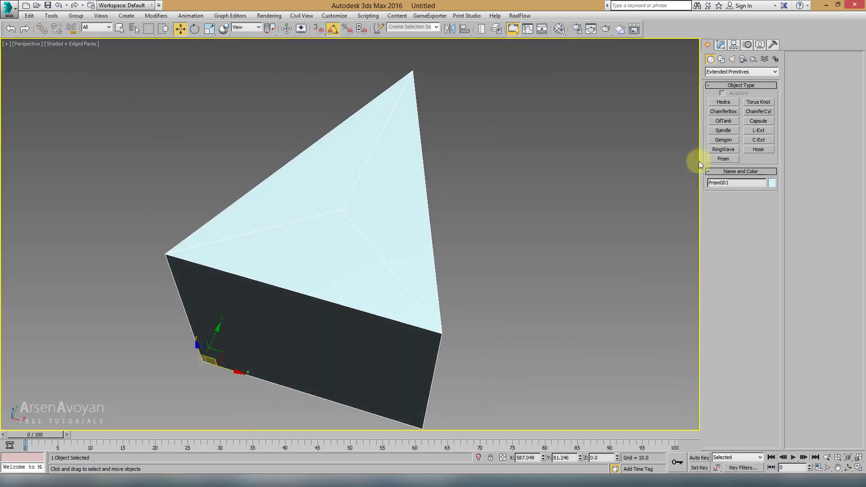
{"action": "left_click", "coordinate": [720, 44]}
{"action": "scroll", "coordinate": [473, 176], "scroll_direction": "down", "scroll_amount": 5}
{"action": "scroll", "coordinate": [474, 176], "scroll_direction": "down", "scroll_amount": 3}
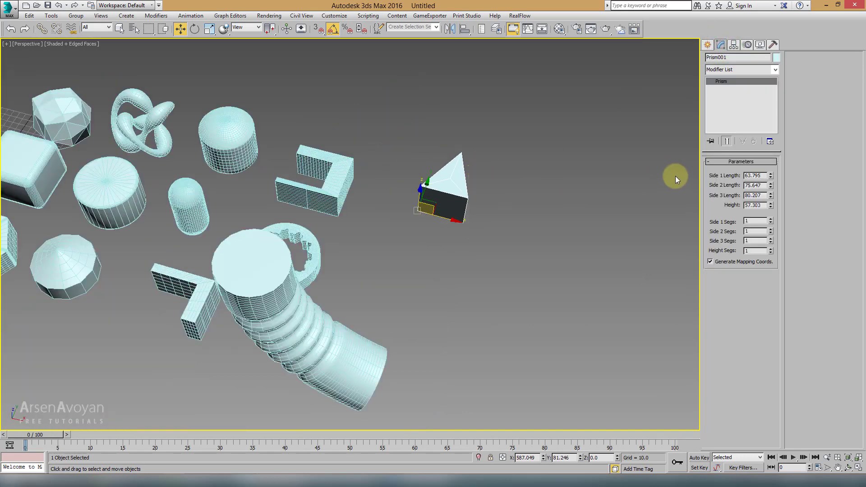
{"action": "mouse_move", "coordinate": [770, 175]}
{"action": "left_mouse_down"}
{"action": "mouse_move", "coordinate": [772, 151]}
{"action": "mouse_move", "coordinate": [769, 210]}
{"action": "left_mouse_up"}
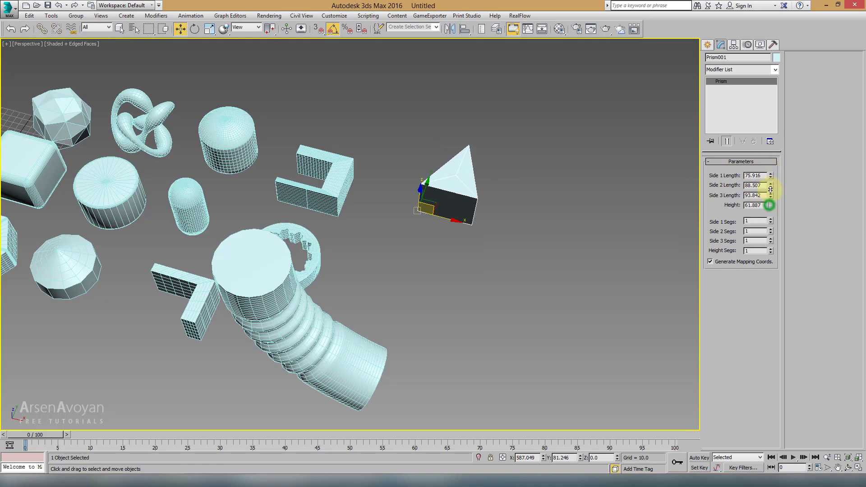
{"action": "left_click", "coordinate": [770, 239]}
{"action": "left_click", "coordinate": [771, 249]}
{"action": "key", "text": "alt+w"}
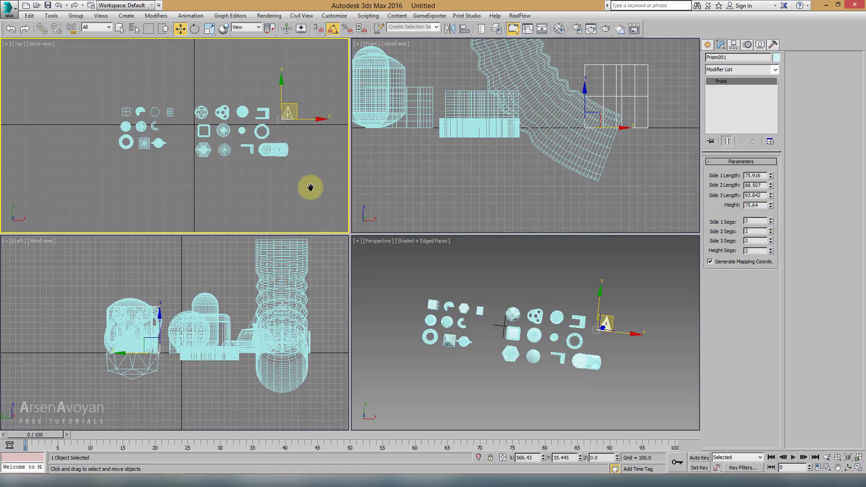
Zoom out the Front and Left viewports and switch the Create panel to Standard Primitives
{"action": "scroll", "coordinate": [310, 187], "scroll_direction": "up", "scroll_amount": 2}
{"action": "scroll", "coordinate": [393, 175], "scroll_direction": "down", "scroll_amount": 3}
{"action": "mouse_move", "coordinate": [425, 162]}
{"action": "middle_mouse_down"}
{"action": "mouse_move", "coordinate": [527, 178]}
{"action": "mouse_move", "coordinate": [555, 158]}
{"action": "middle_mouse_up"}
{"action": "scroll", "coordinate": [526, 177], "scroll_direction": "down", "scroll_amount": 2}
{"action": "scroll", "coordinate": [498, 155], "scroll_direction": "down", "scroll_amount": 2}
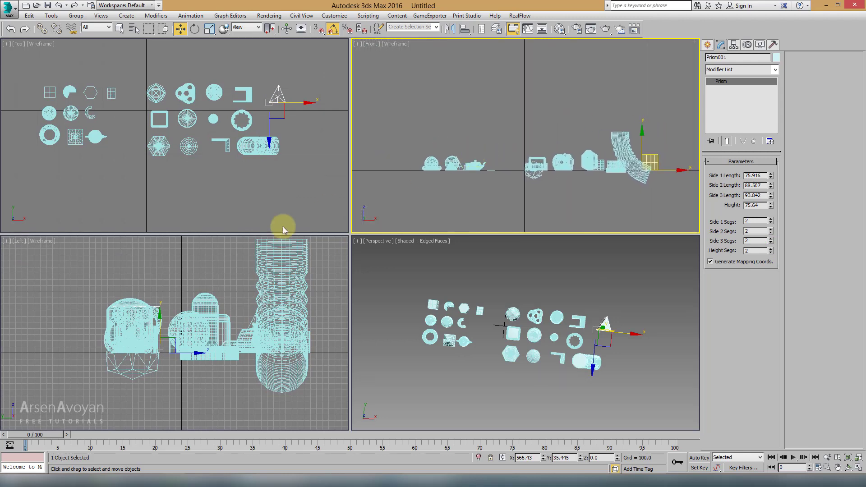
{"action": "scroll", "coordinate": [251, 271], "scroll_direction": "down", "scroll_amount": 1}
{"action": "scroll", "coordinate": [251, 271], "scroll_direction": "down", "scroll_amount": 2}
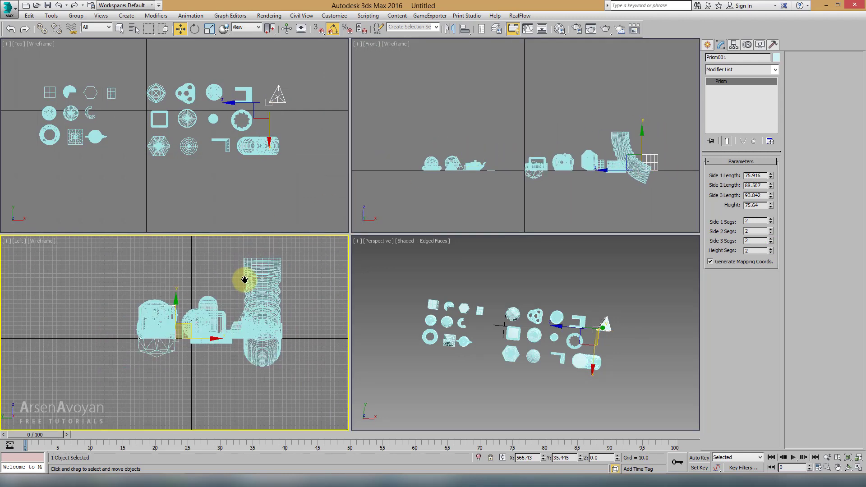
{"action": "left_click", "coordinate": [707, 45]}
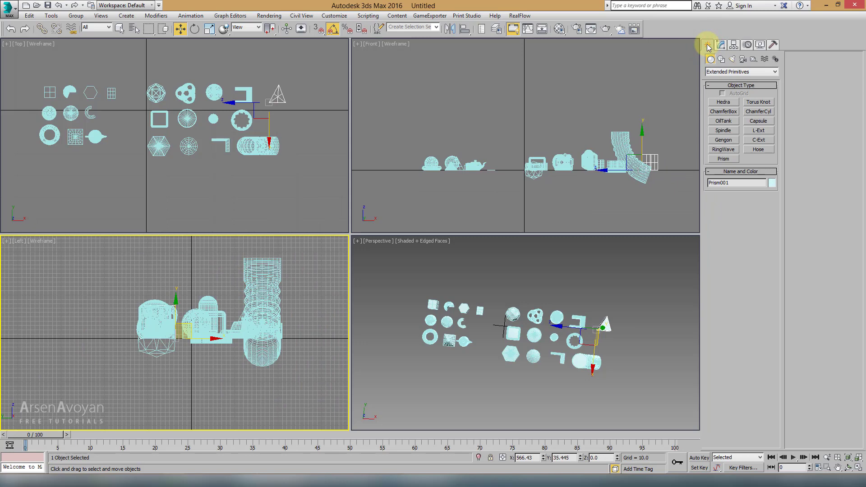
{"action": "left_click", "coordinate": [712, 71]}
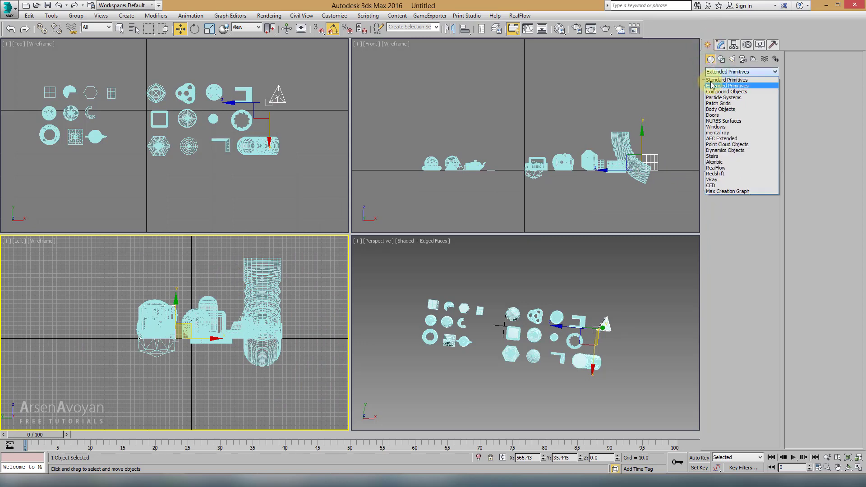
{"action": "left_click", "coordinate": [713, 83]}
Select the ten standard primitives and frame them in a maximised Perspective view
{"action": "middle_click_drag", "start_coordinate": [44, 82], "coordinate": [120, 85]}
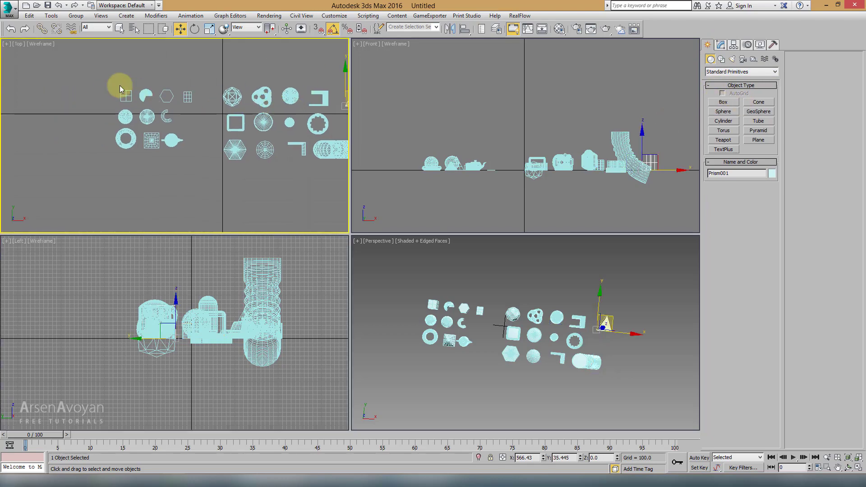
{"action": "left_click_drag", "start_coordinate": [90, 75], "coordinate": [174, 156]}
{"action": "key", "text": "alt+w"}
{"action": "key", "text": "z"}
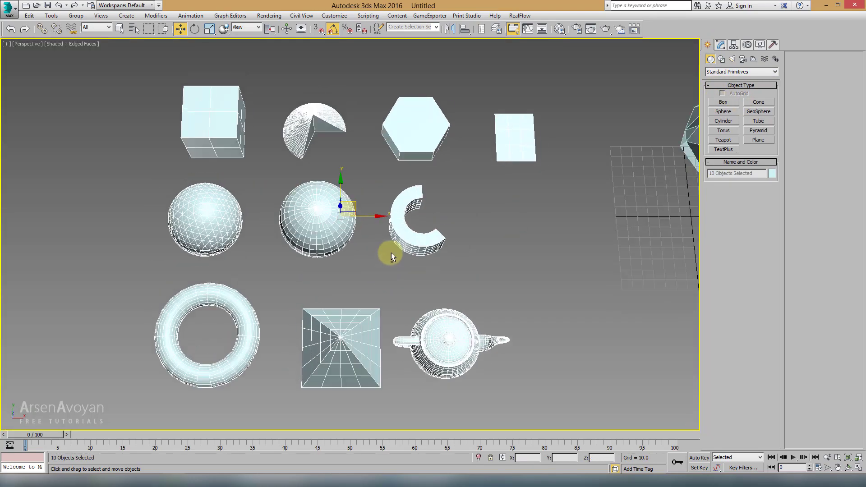
{"action": "scroll", "coordinate": [495, 224], "scroll_direction": "down", "scroll_amount": 2}
{"action": "scroll", "coordinate": [309, 225], "scroll_direction": "down", "scroll_amount": 2}
{"action": "scroll", "coordinate": [309, 225], "scroll_direction": "down", "scroll_amount": 2}
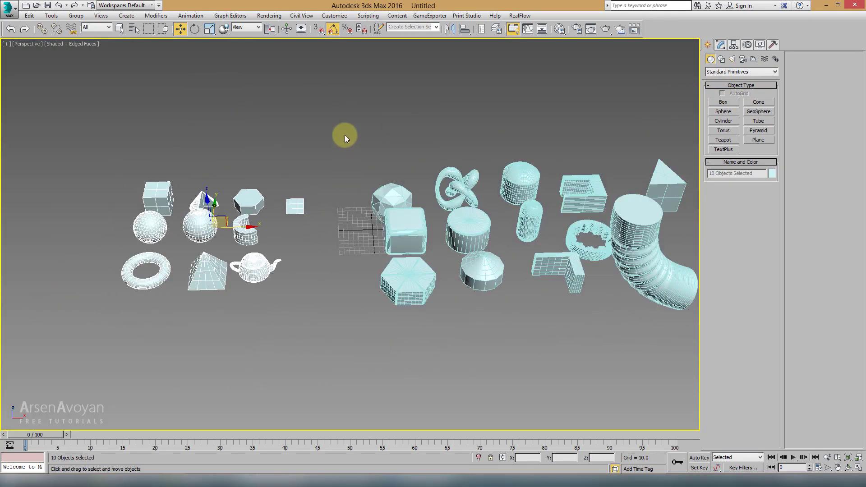
{"action": "scroll", "coordinate": [338, 150], "scroll_direction": "down", "scroll_amount": 1}
Select the extended primitives row and switch the category list to Extended Primitives
{"action": "left_click_drag", "start_coordinate": [310, 140], "coordinate": [616, 332]}
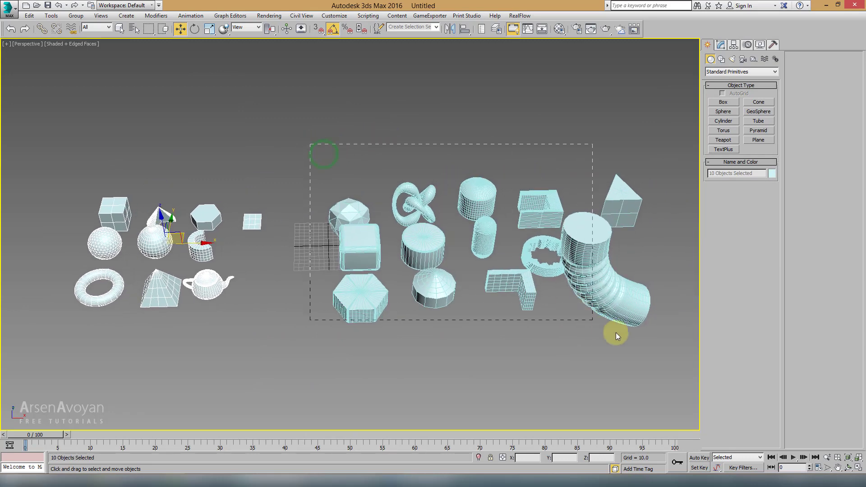
{"action": "left_click", "coordinate": [710, 72]}
{"action": "left_click", "coordinate": [722, 84]}
{"action": "left_click", "coordinate": [447, 105]}
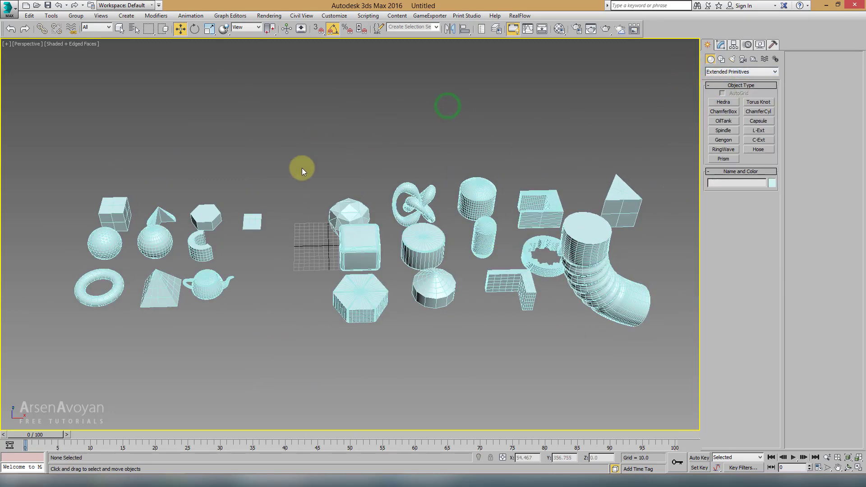
Inspect the cylinder, teapot and Capsule001 parameters (radius 21.708, height 98.073, 30 sides)
{"action": "left_click", "coordinate": [210, 217]}
{"action": "left_click", "coordinate": [720, 46]}
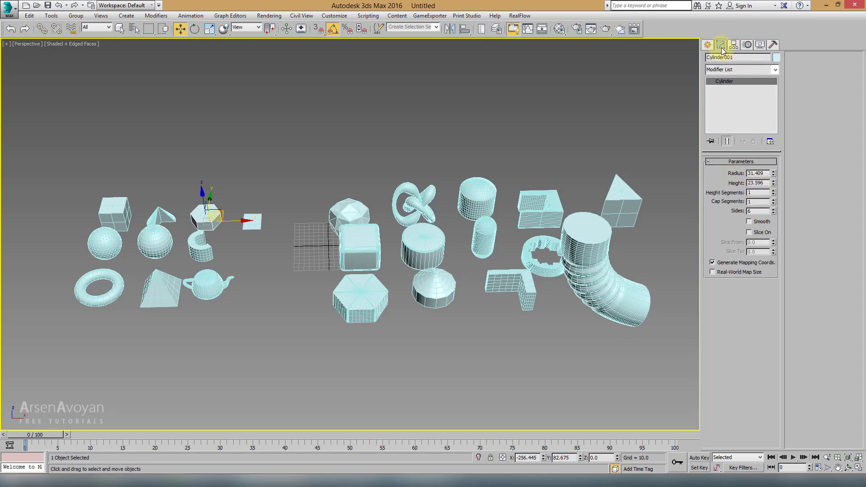
{"action": "left_click", "coordinate": [215, 281]}
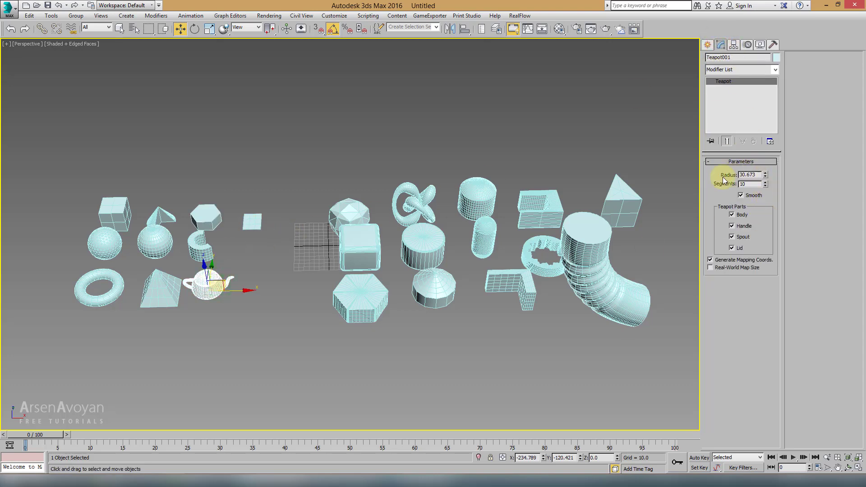
{"action": "middle_click_drag", "start_coordinate": [572, 226], "coordinate": [545, 222], "text": "alt"}
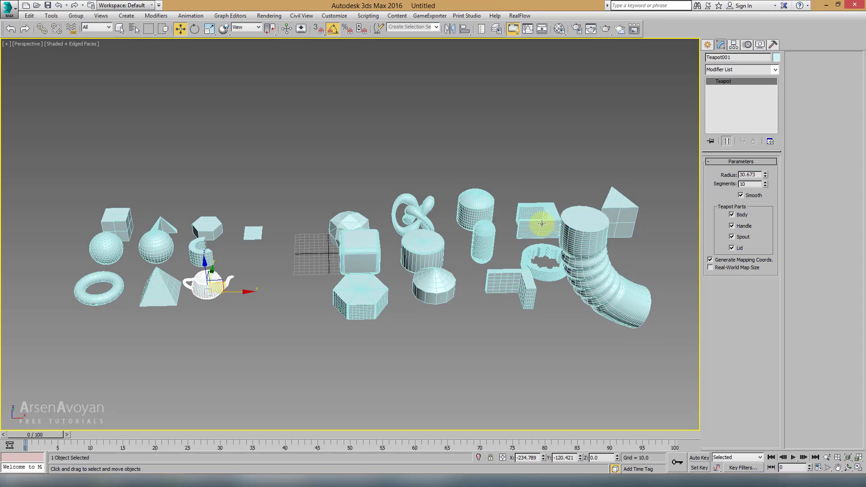
{"action": "left_click", "coordinate": [483, 235]}
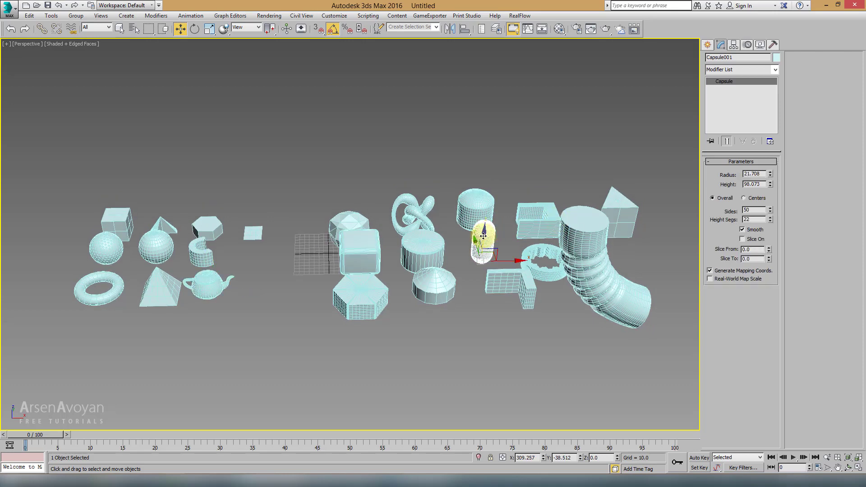
{"action": "key", "text": "alt+w"}
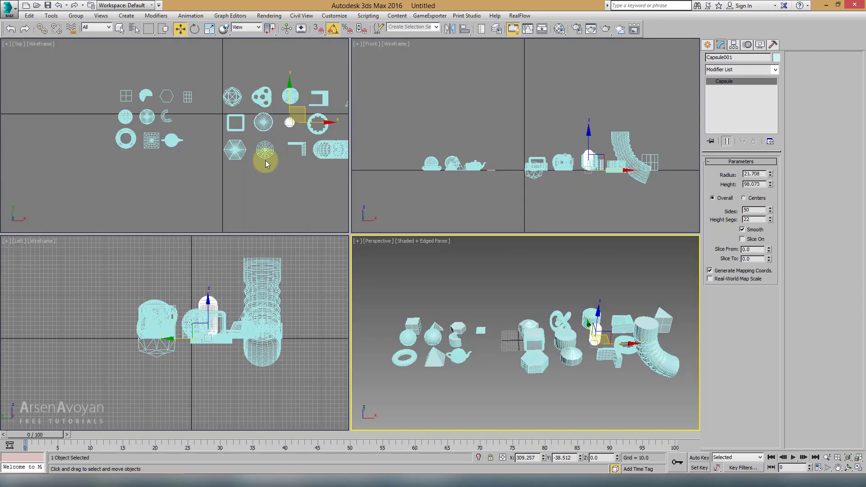
{"action": "scroll", "coordinate": [264, 158], "scroll_direction": "down", "scroll_amount": 3}
{"action": "scroll", "coordinate": [218, 257], "scroll_direction": "down", "scroll_amount": 1}
{"action": "scroll", "coordinate": [443, 174], "scroll_direction": "up", "scroll_amount": 2}
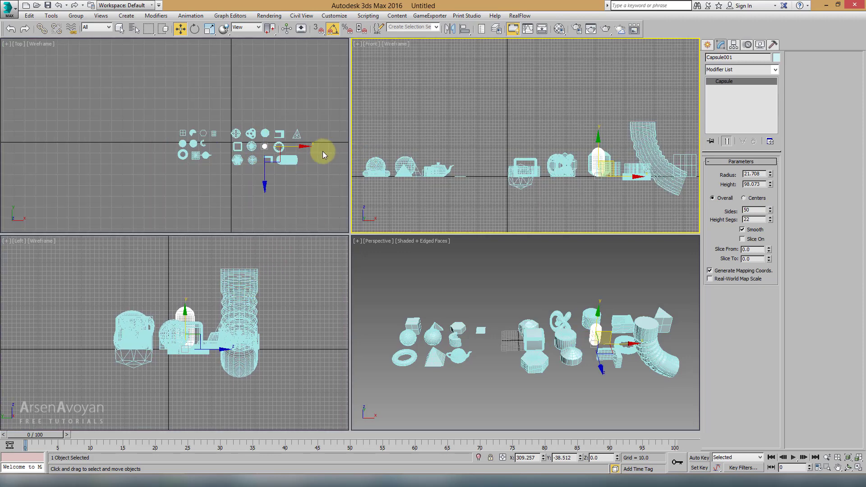
{"action": "scroll", "coordinate": [323, 150], "scroll_direction": "up", "scroll_amount": 2}
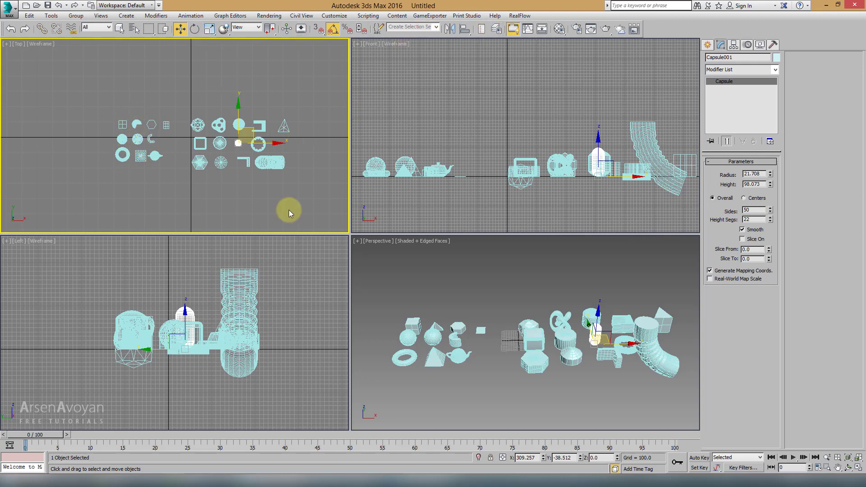
{"action": "middle_click_drag", "start_coordinate": [434, 275], "coordinate": [427, 275]}
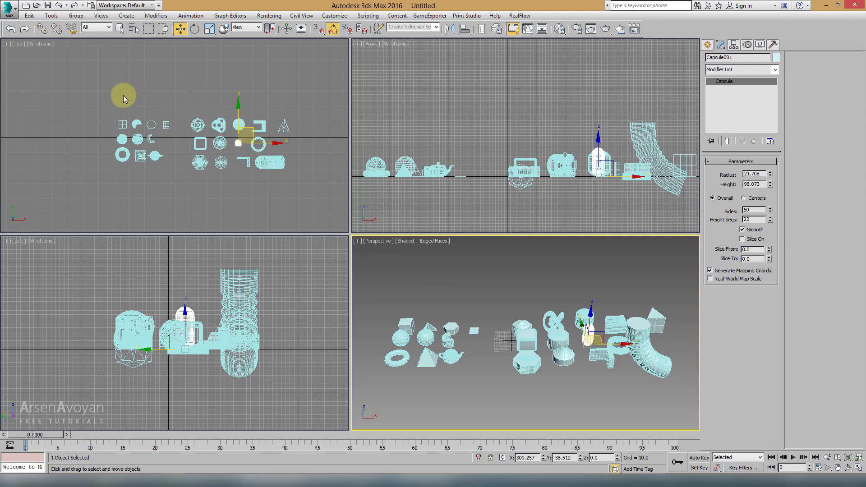